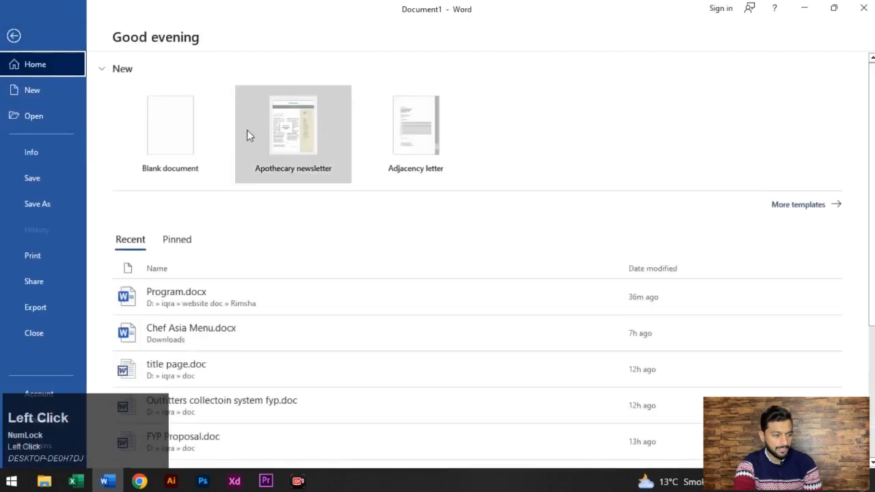
Create a blank document and enter the text "Hello World," on its first line.
left_click(172, 147)
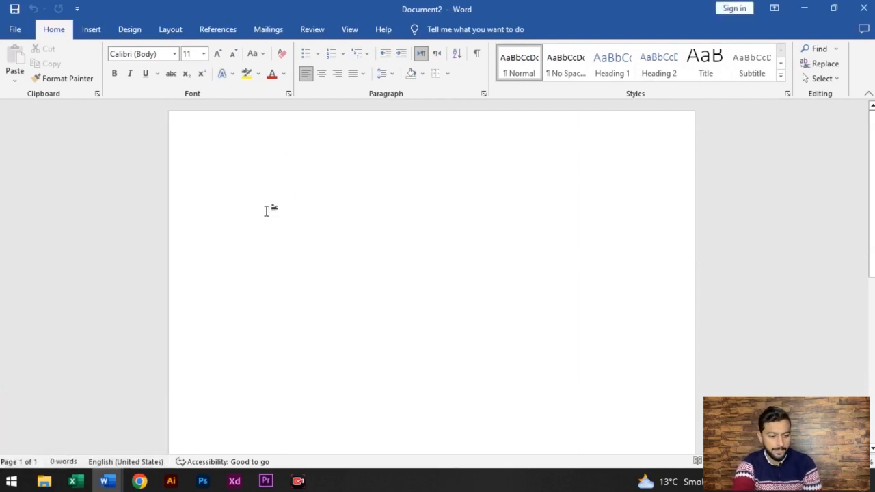
scroll(372, 230, "down", 2)
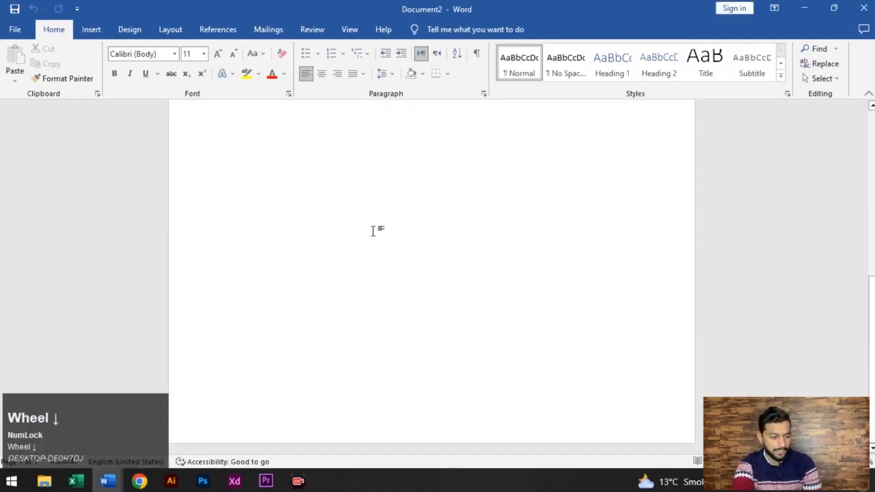
scroll(373, 231, "up", 2)
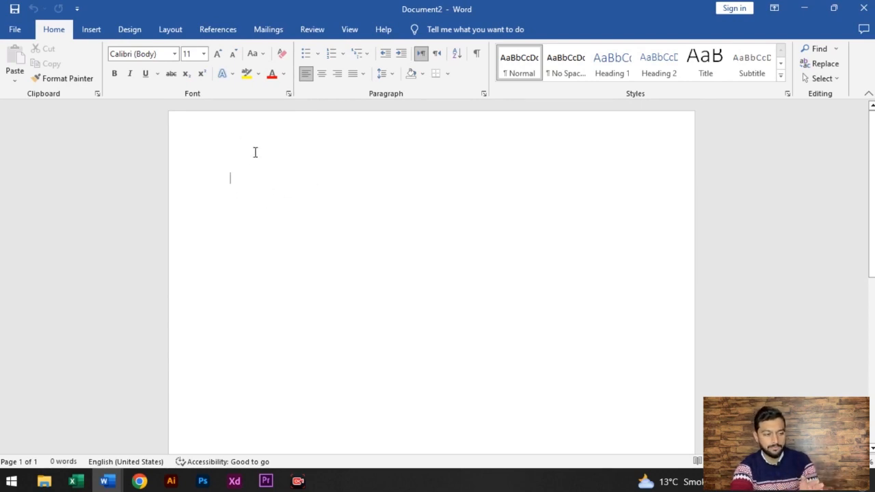
scroll(262, 184, "down", 2)
scroll(262, 184, "up", 2)
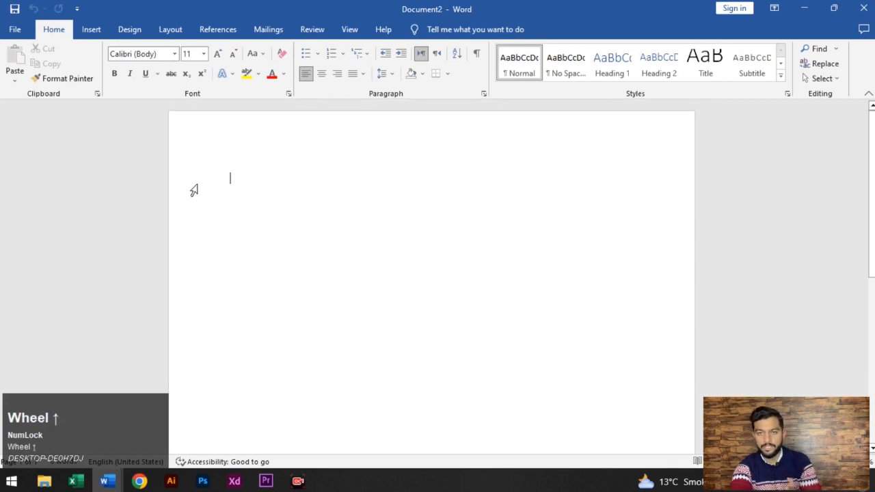
type("H")
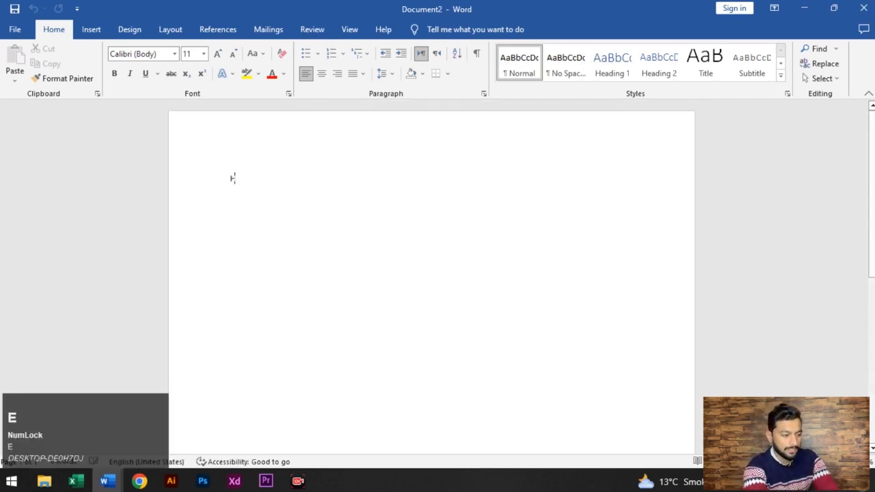
type("ello World")
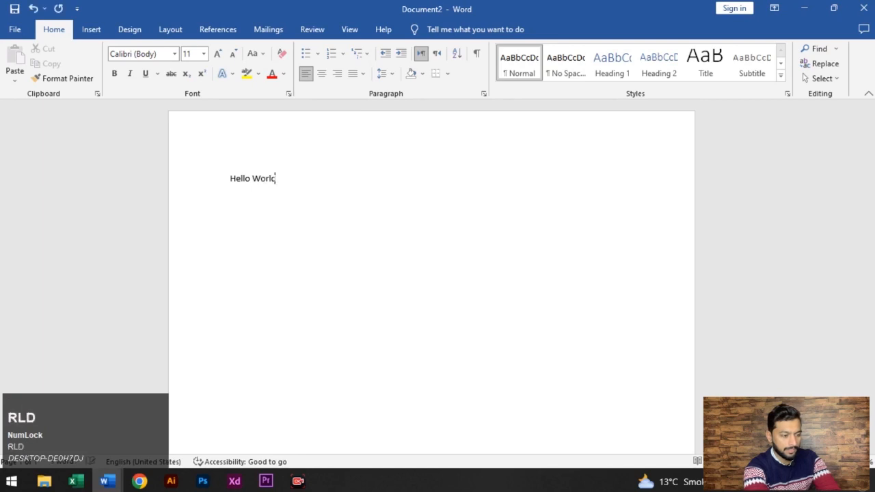
type(",")
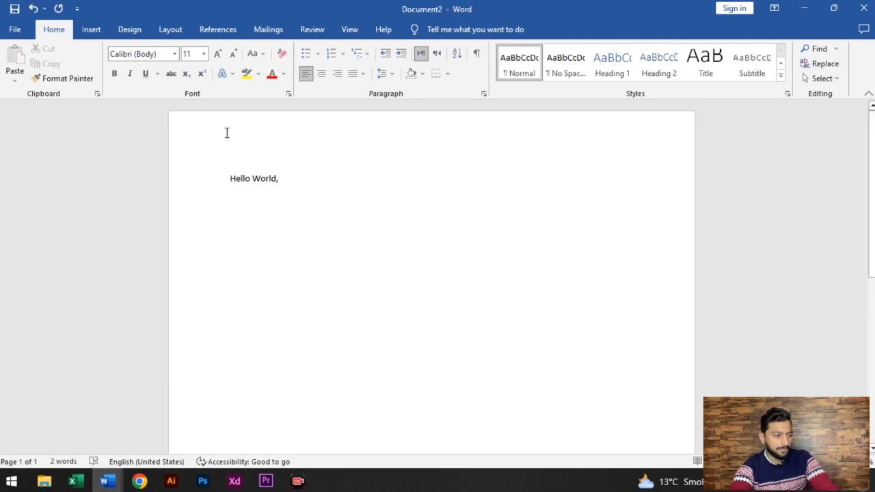
Set the font of the "Hello World," text to aAssassinNinja.
left_click_drag(286, 179, 230, 179)
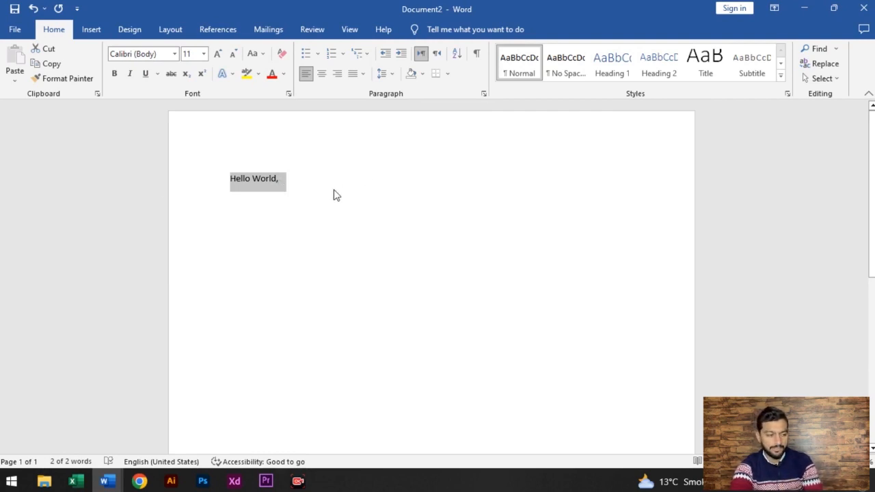
left_click(287, 178)
left_click_drag(286, 178, 228, 180)
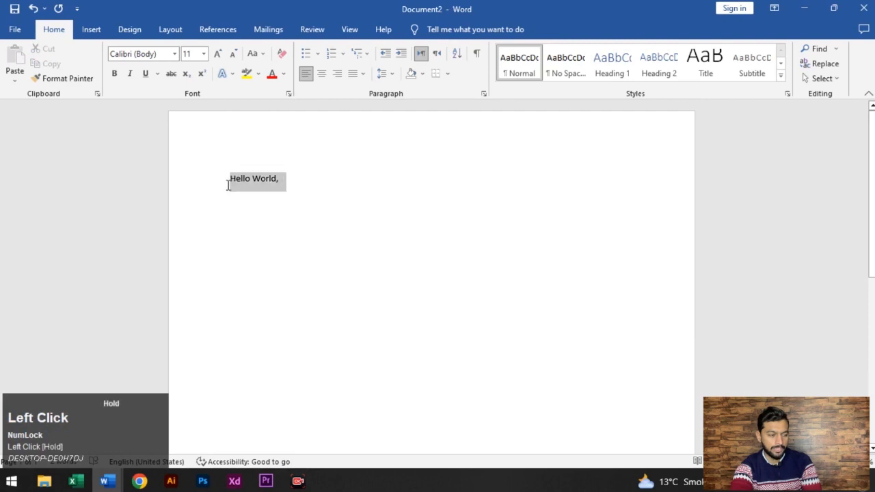
left_click(174, 54)
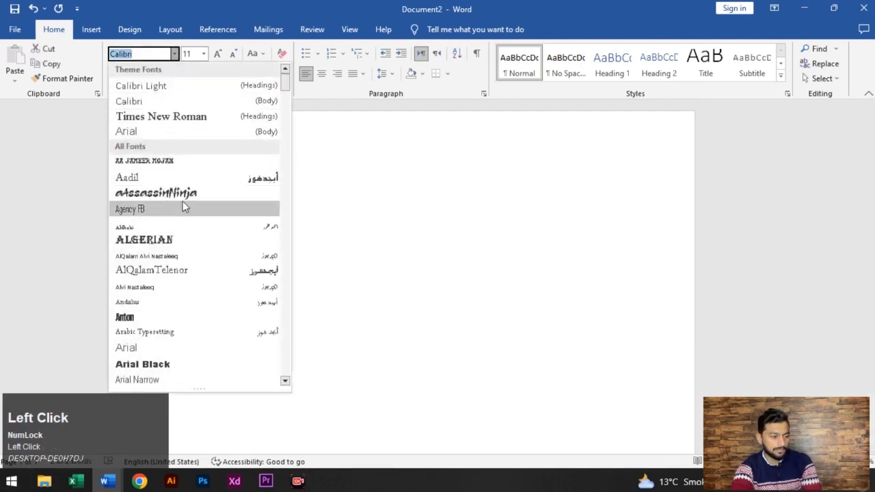
scroll(183, 205, "down", 2)
scroll(183, 201, "up", 2)
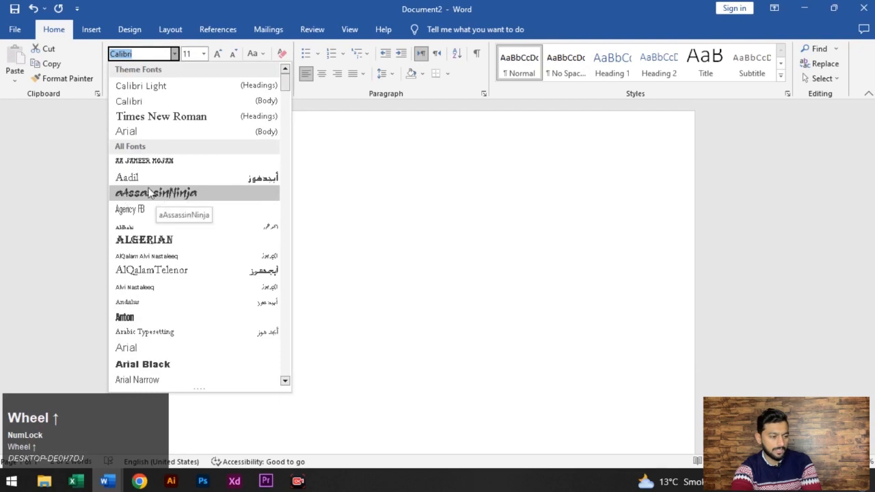
left_click(161, 194)
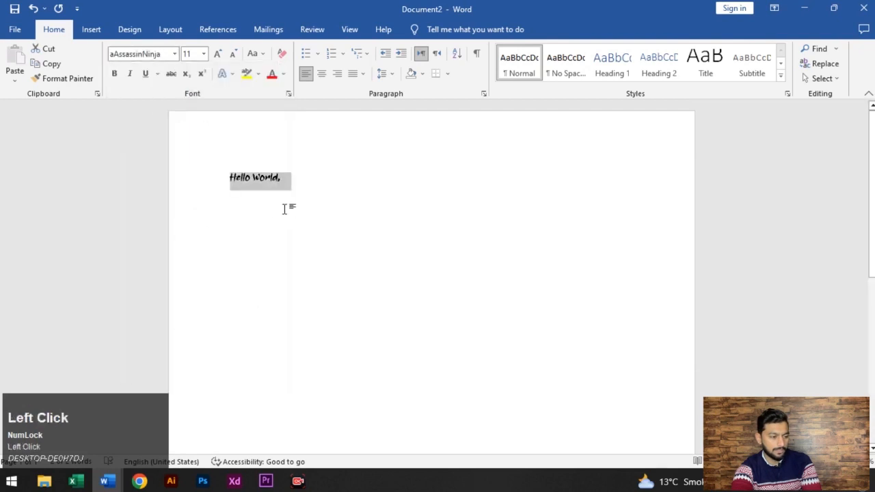
Set the font size of the "Hello World," text to 72.
left_click(204, 55)
left_click(204, 55)
left_click(203, 55)
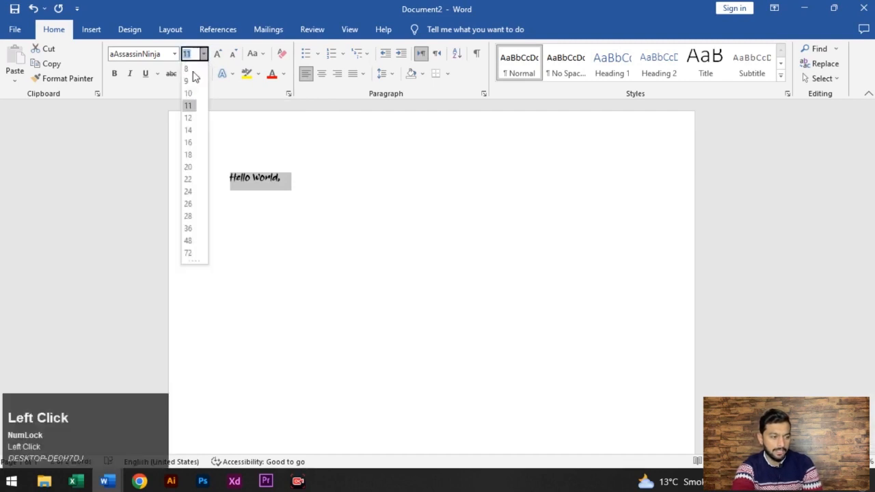
left_click(203, 54)
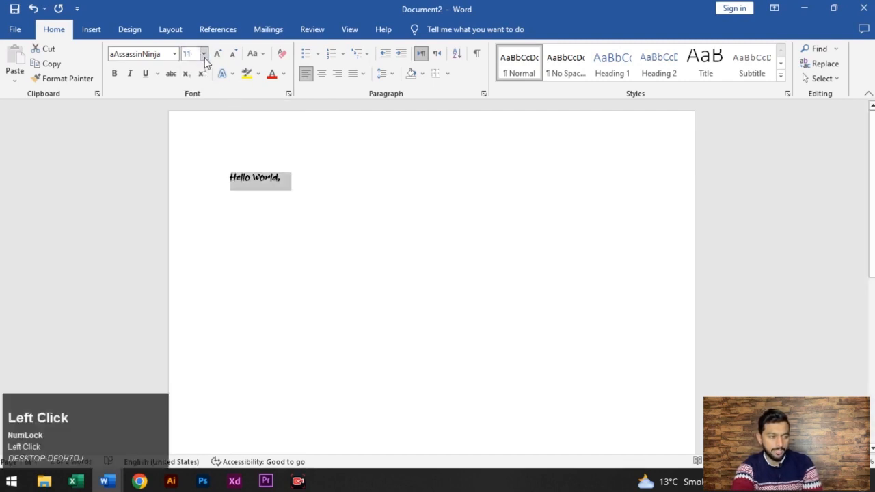
left_click(203, 54)
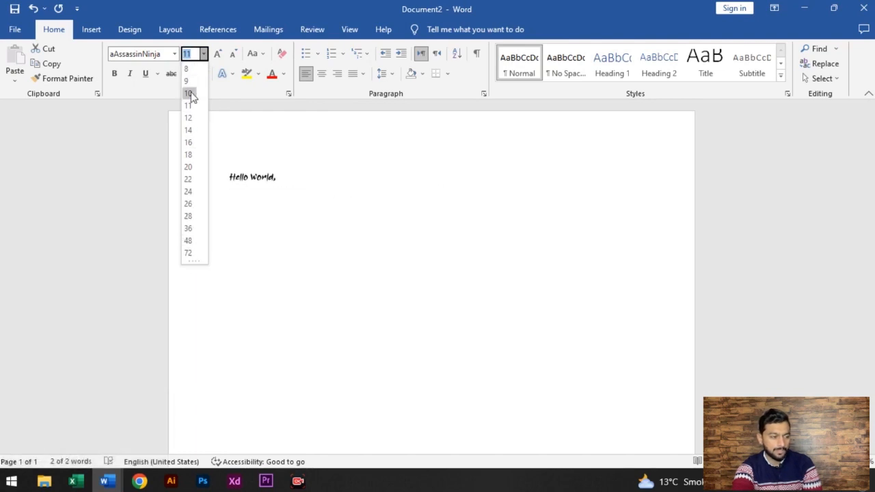
left_click(188, 253)
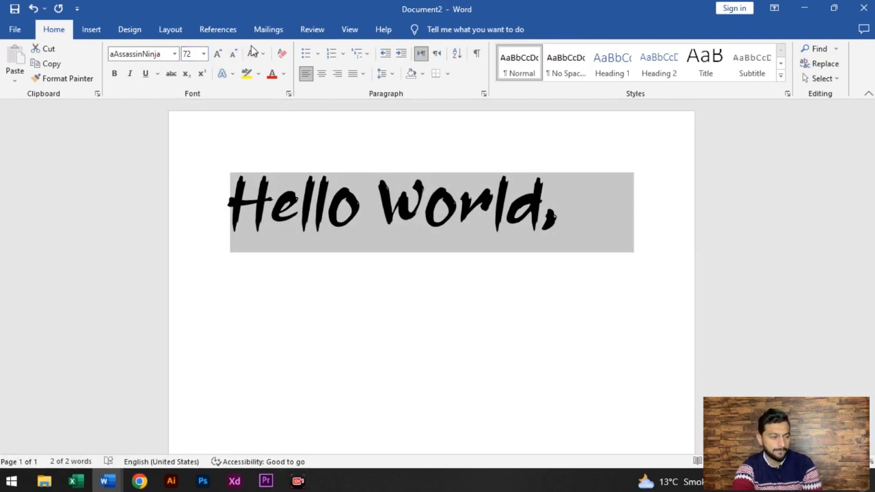
Enlarge the "Hello World," text stepwise to size 100 and shrink it back to 72.
double_click(216, 57)
left_click(216, 56)
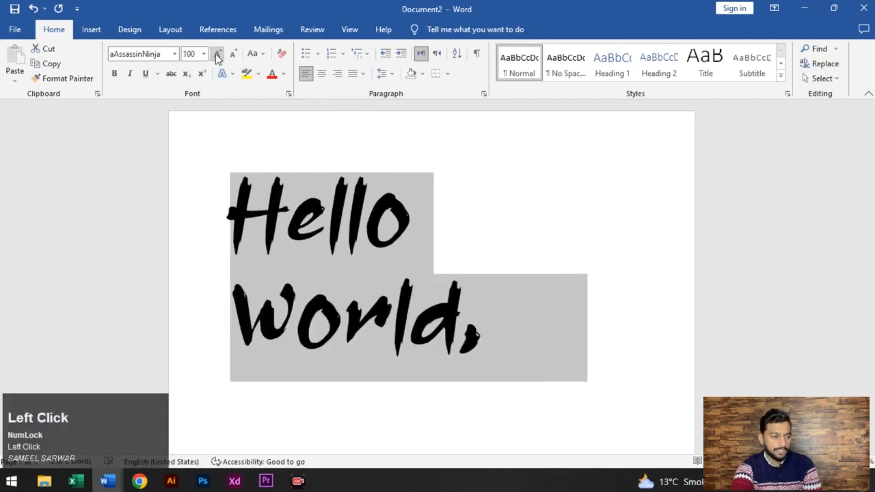
left_click(233, 56)
double_click(232, 56)
Increase the font size of the "Hello World," text in steps to 130.
left_click(204, 54)
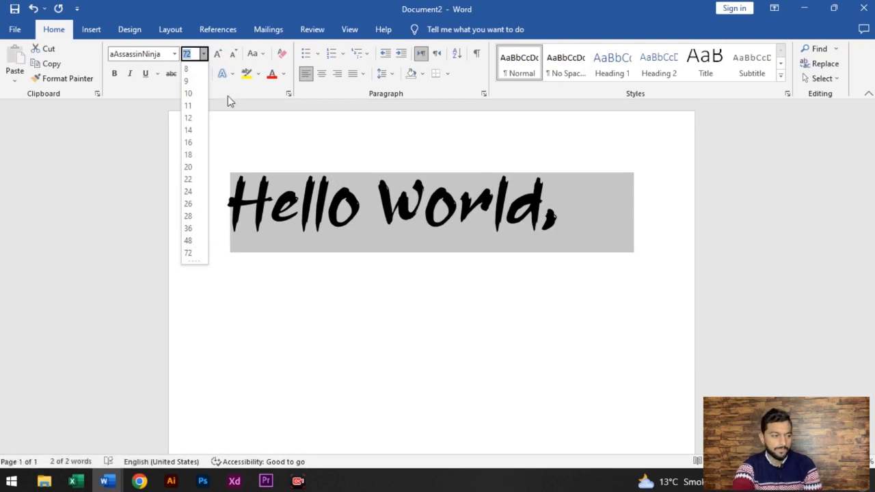
left_click(218, 57)
left_click(218, 58)
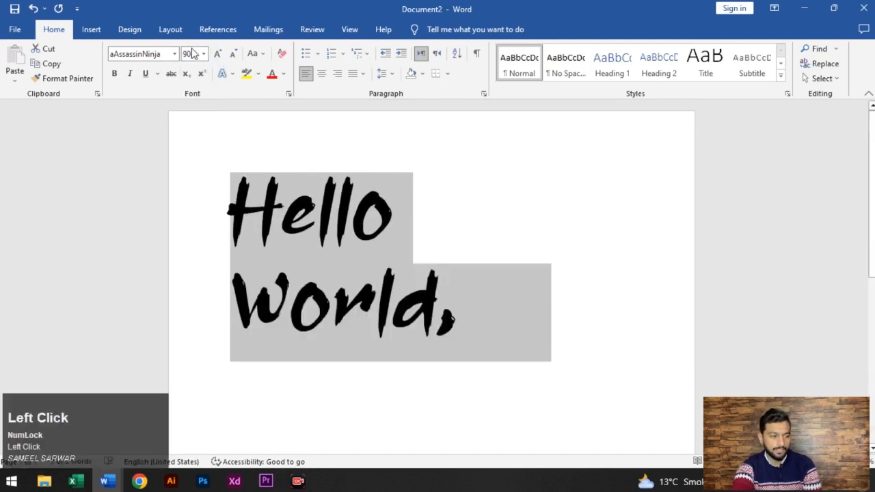
left_click(219, 57)
left_click(219, 58)
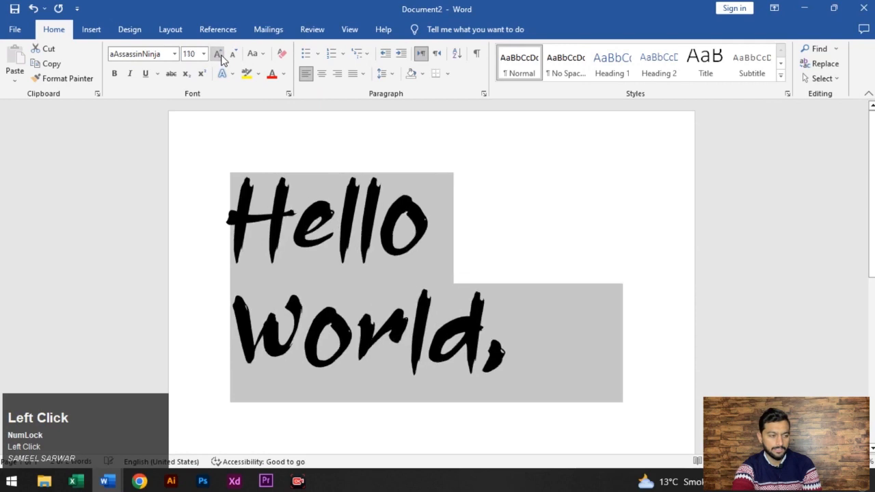
left_click(218, 57)
left_click(218, 57)
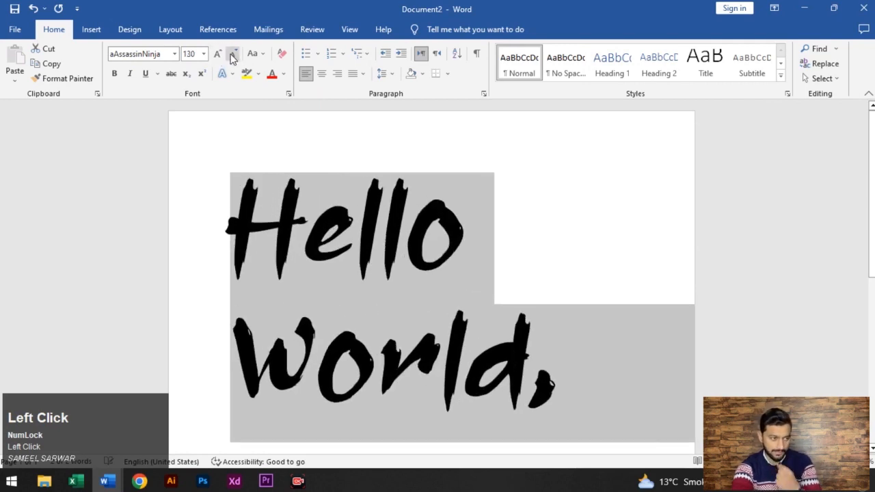
Decrease the font size of the "Hello World," text in steps to 28.
left_click(233, 57)
left_click(233, 57)
left_click(232, 57)
left_click(232, 57)
left_click(232, 58)
left_click(233, 57)
left_click(232, 58)
left_click(233, 57)
left_click(233, 57)
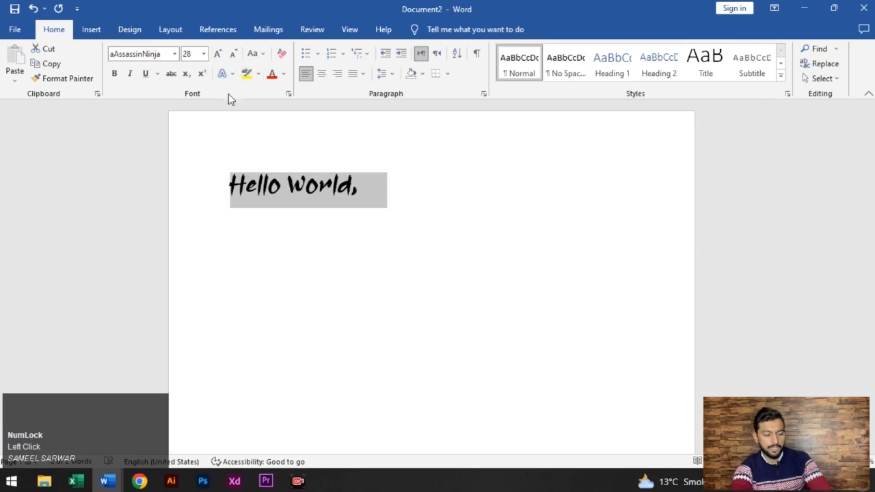
Grow the selected "Hello World," text stepwise to font size 100.
key("ctrl+shift+period")
key("ctrl+shift+period")
key("ctrl+shift+period")
key("ctrl+shift+period")
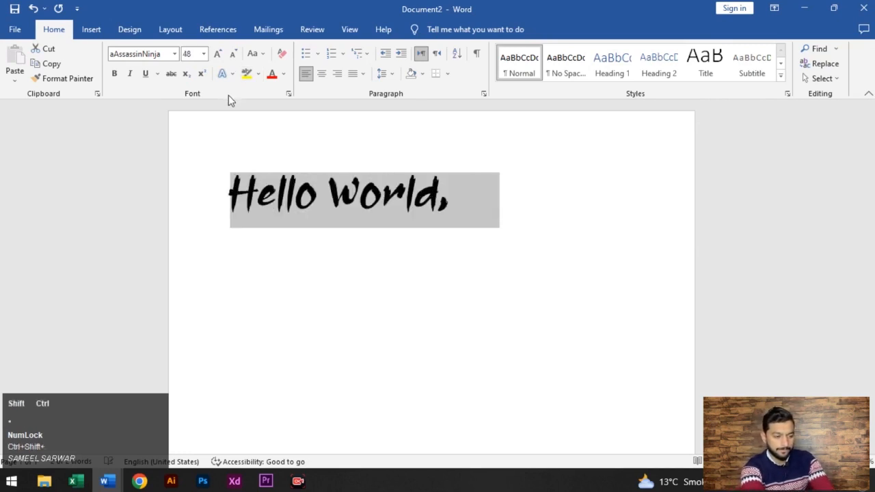
key("ctrl+shift+period")
key("ctrl+shift+period")
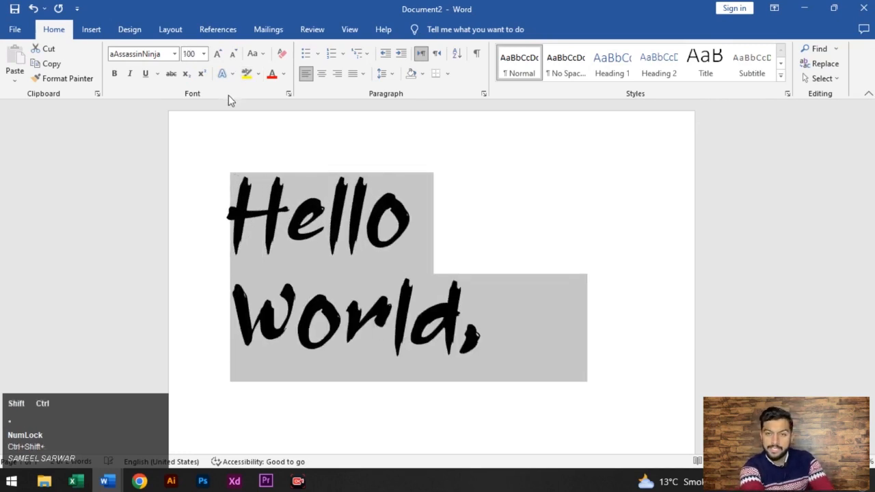
Bring the enlarged "Hello World," text back down to font size 28.
key("ctrl+shift+comma")
key("ctrl+shift+comma")
key("ctrl+shift+comma")
key("ctrl+shift+comma")
key("ctrl+shift+comma")
key("ctrl+shift+comma")
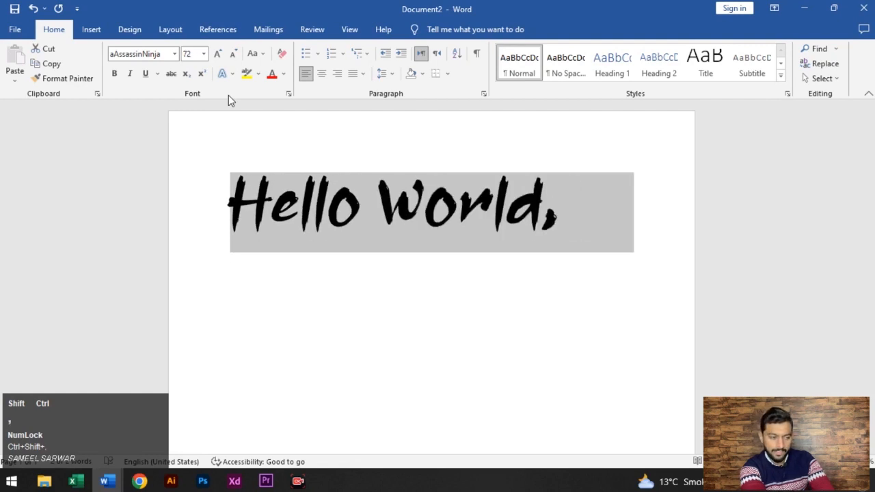
key("ctrl+shift+comma")
key("ctrl+shift+period")
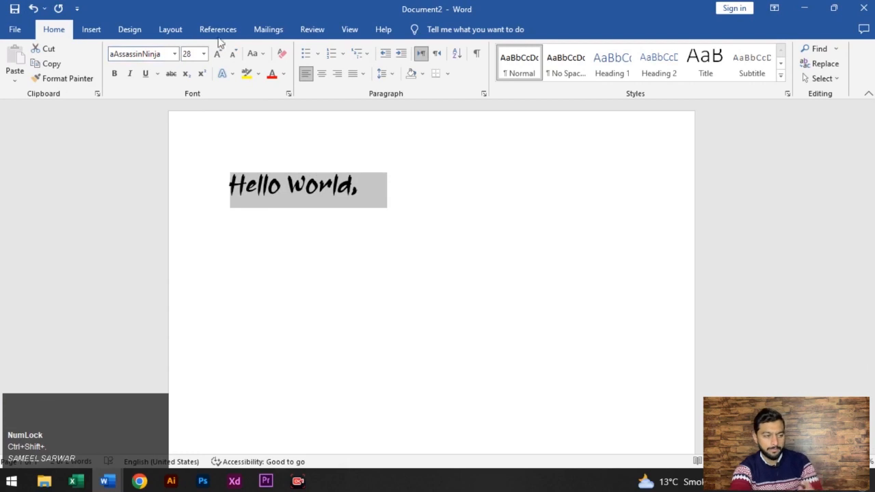
Apply and remove bold, italic and underline in turn on the "Hello World," text.
left_click(120, 77)
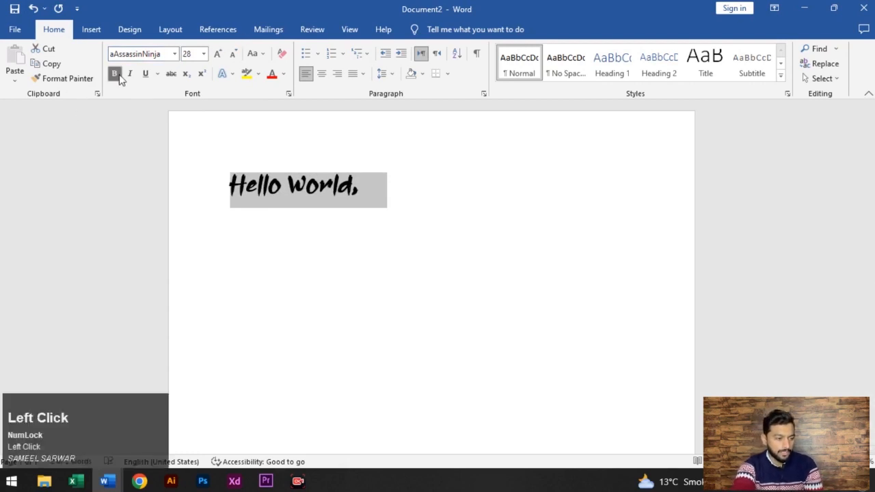
left_click(118, 76)
left_click(130, 75)
left_click(130, 75)
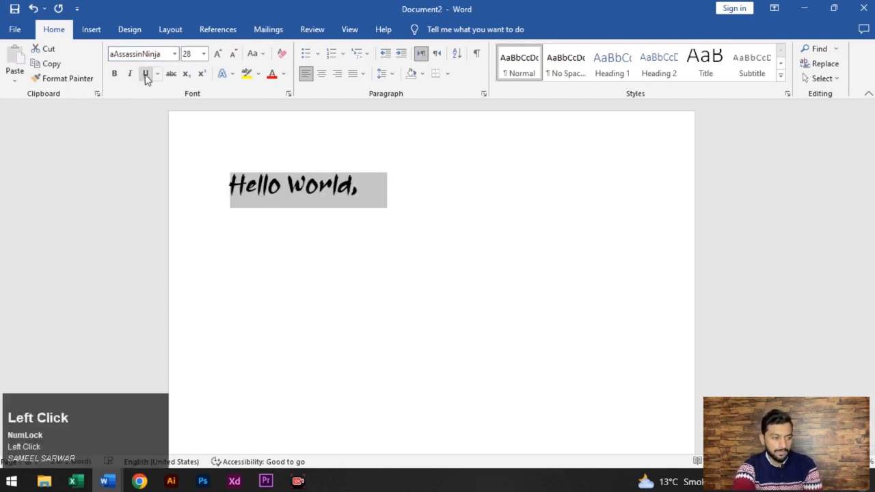
left_click(145, 75)
left_click(146, 75)
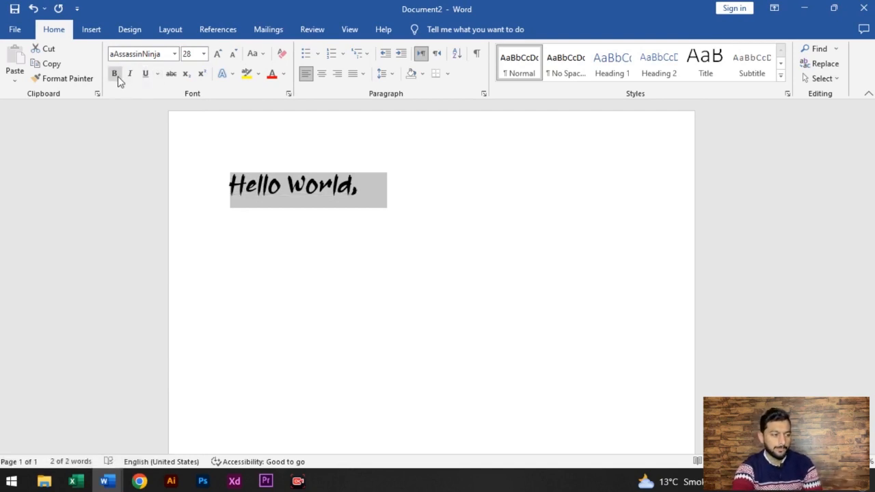
Apply strikethrough to the "Hello World," text.
left_click(170, 74)
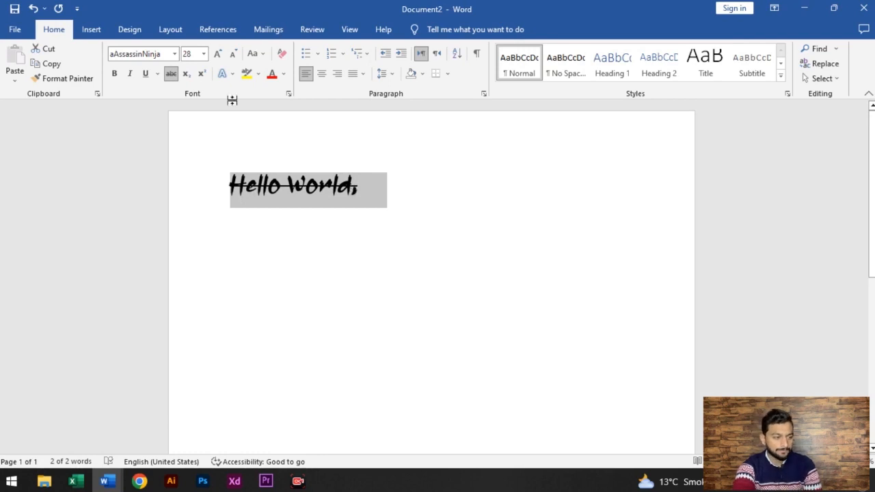
left_click(283, 73)
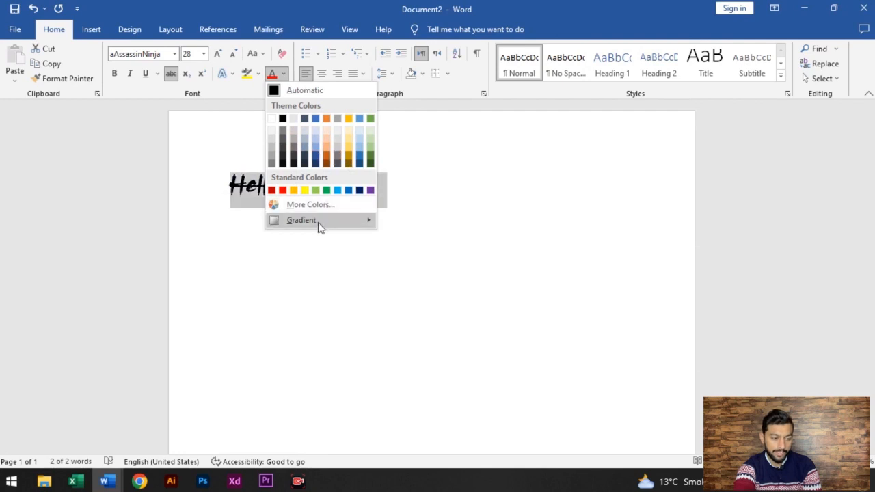
mouse_move(318, 222)
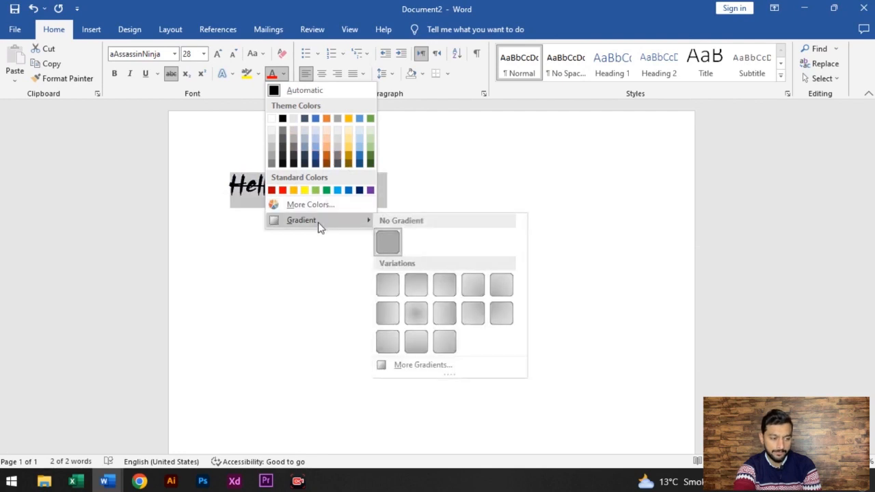
left_click(442, 144)
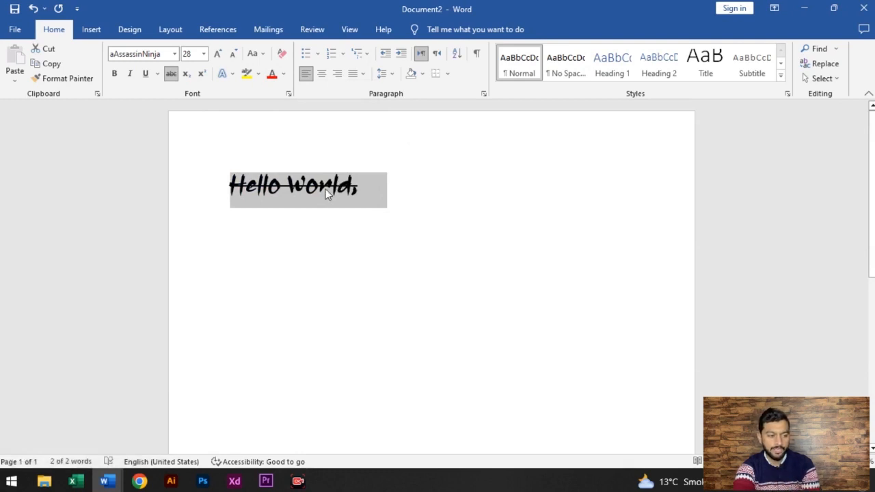
Give the "Hello World," text a custom gradient fill and remove the two inner gradient stops.
left_click(283, 73)
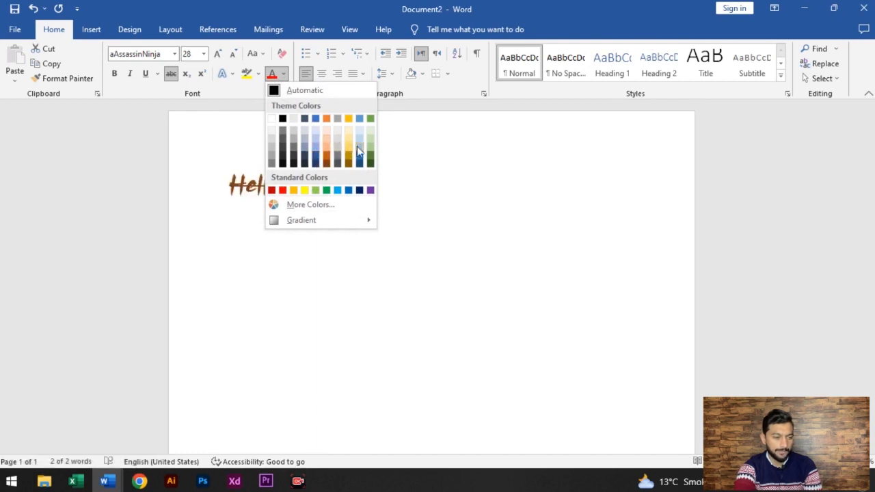
mouse_move(315, 224)
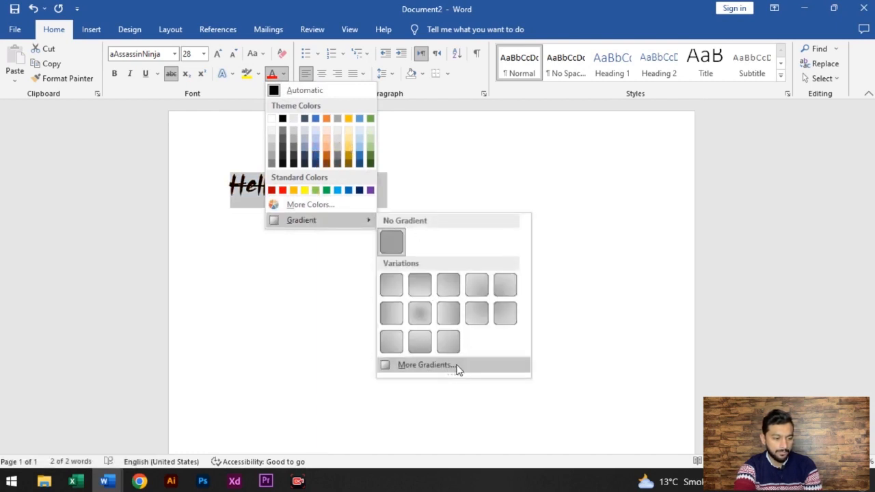
left_click(438, 377)
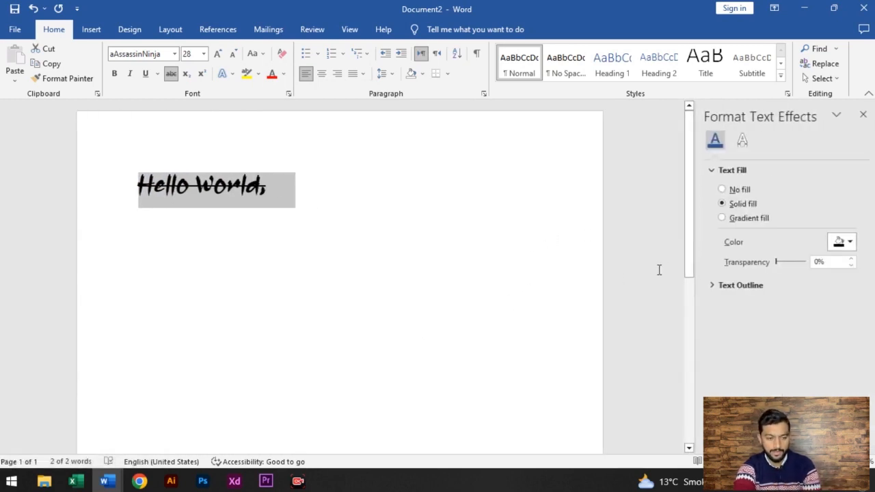
left_click(727, 219)
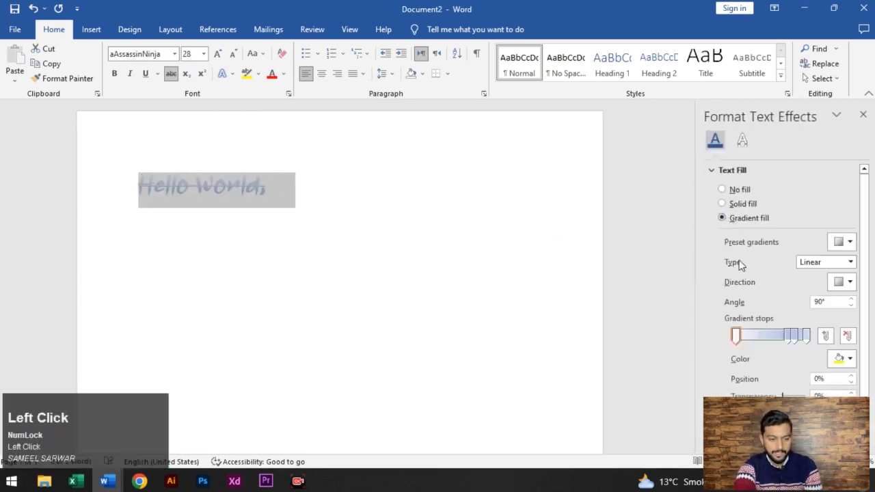
left_click(795, 336)
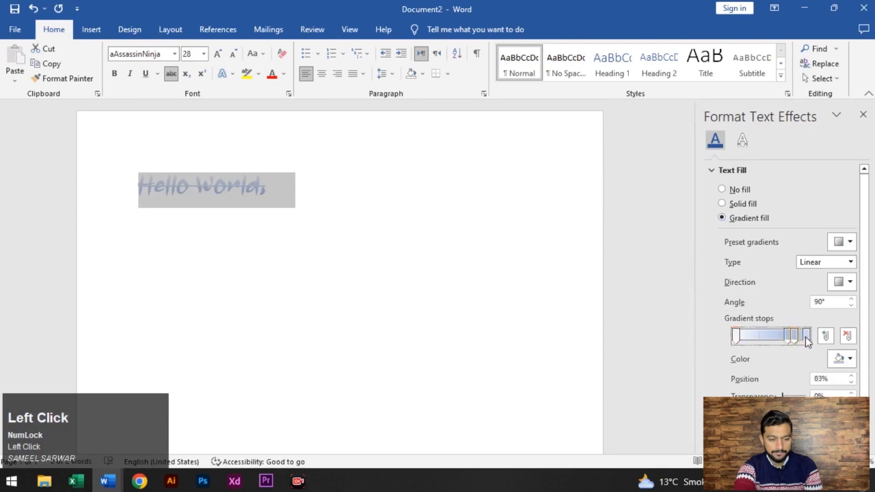
left_click(846, 337)
left_click(846, 338)
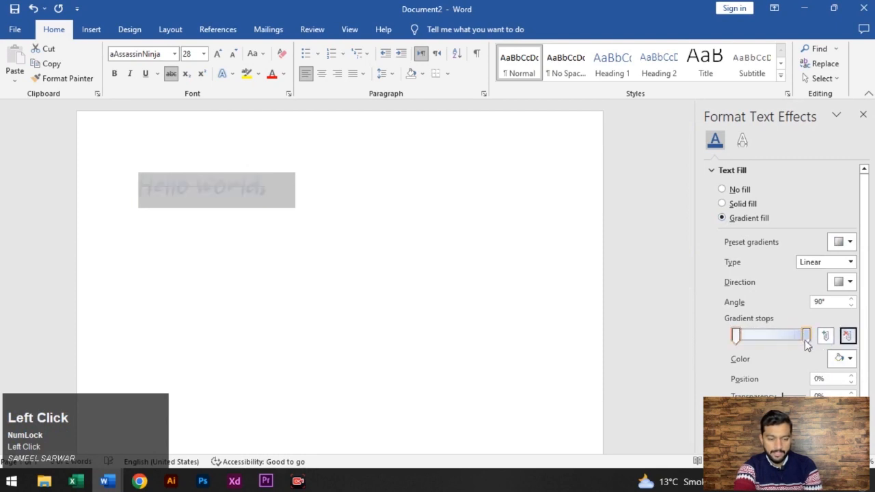
Colour the gradient's end stop light blue and its first stop orange, and move both inward, the first to 11%.
left_click(842, 359)
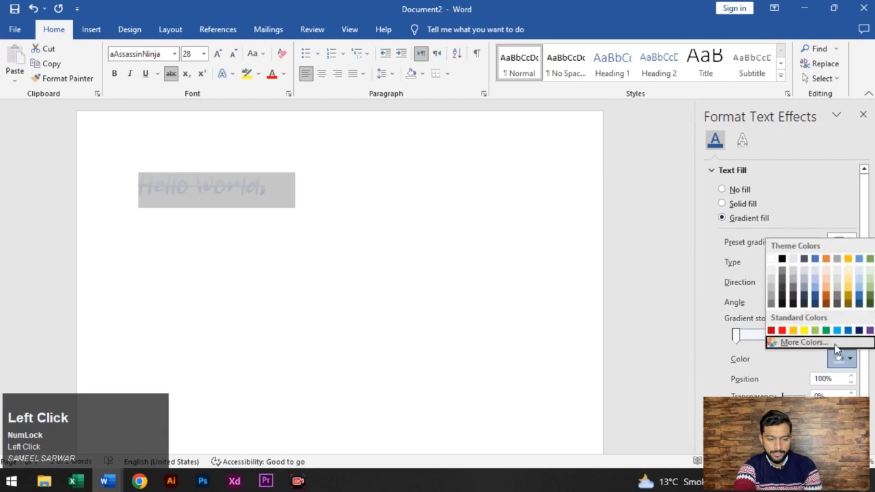
left_click(838, 334)
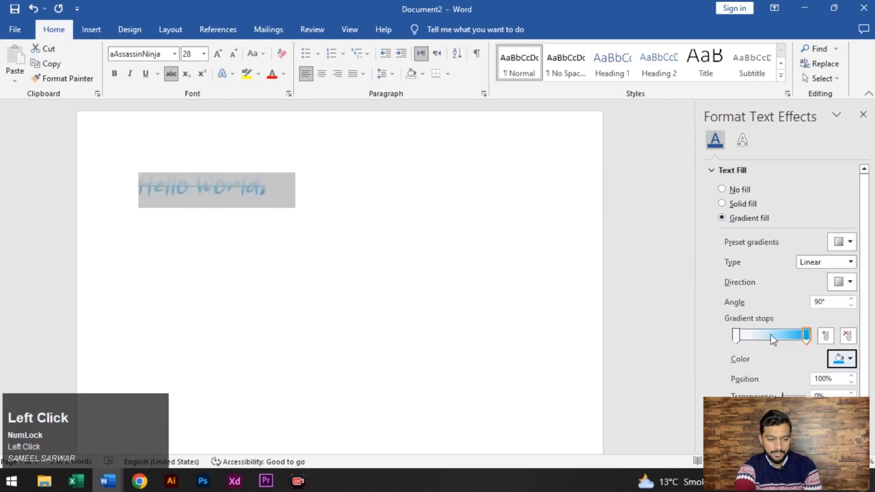
left_click(736, 335)
left_click(840, 358)
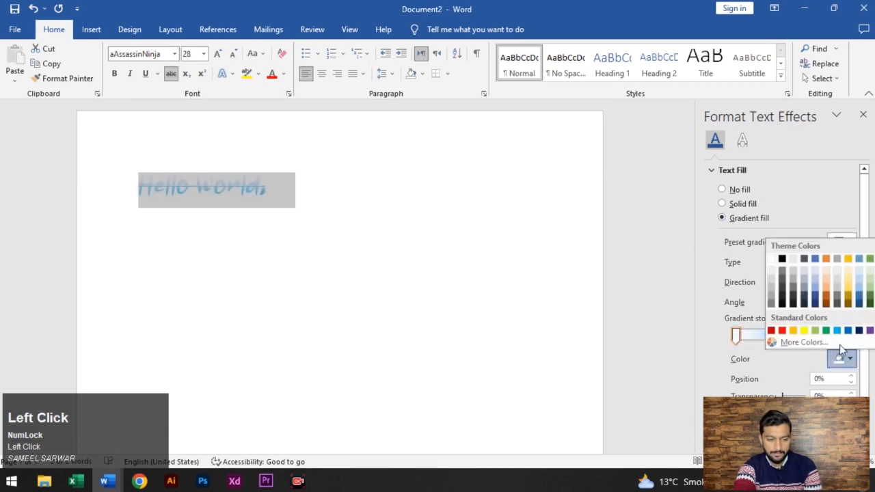
left_click(793, 331)
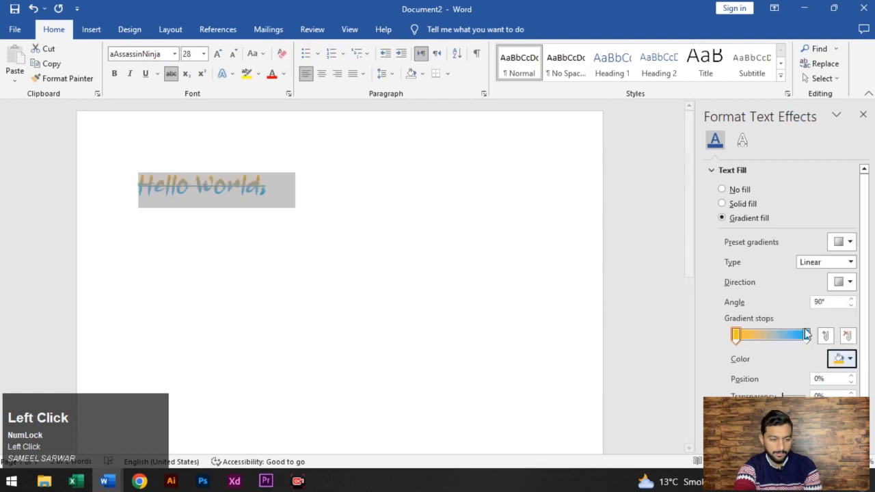
mouse_move(807, 334)
left_mouse_down()
mouse_move(787, 335)
mouse_move(796, 335)
left_mouse_up()
left_click_drag(739, 339, 744, 339)
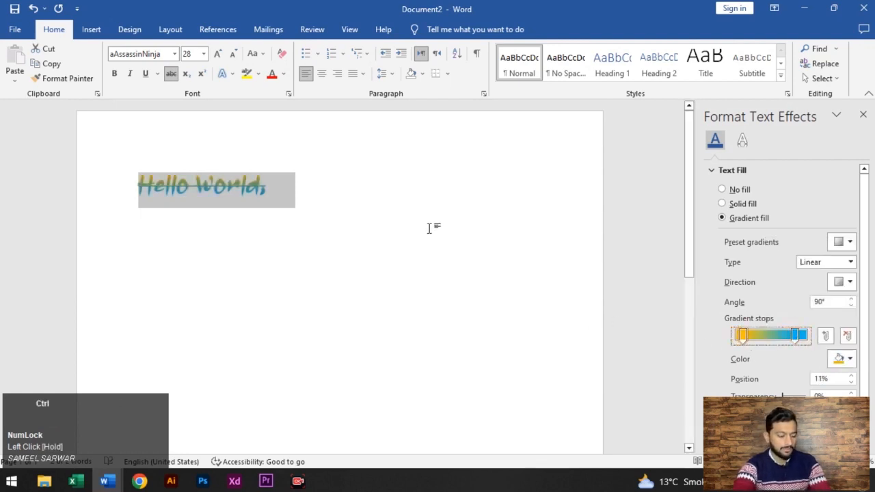
Enlarge the gradient-filled "Hello World," text to font size 80 and close the text effects settings.
key("ctrl+shift+period")
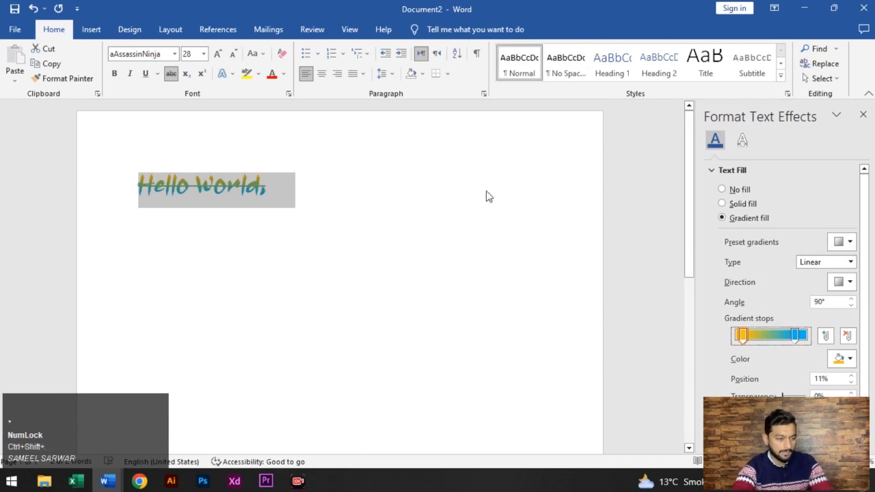
left_click(219, 56)
left_click(218, 56)
left_click(219, 57)
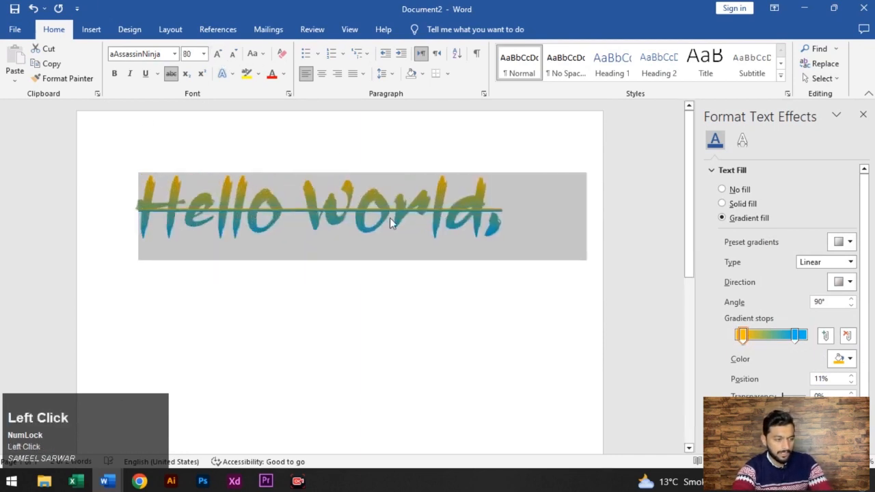
left_click(186, 173)
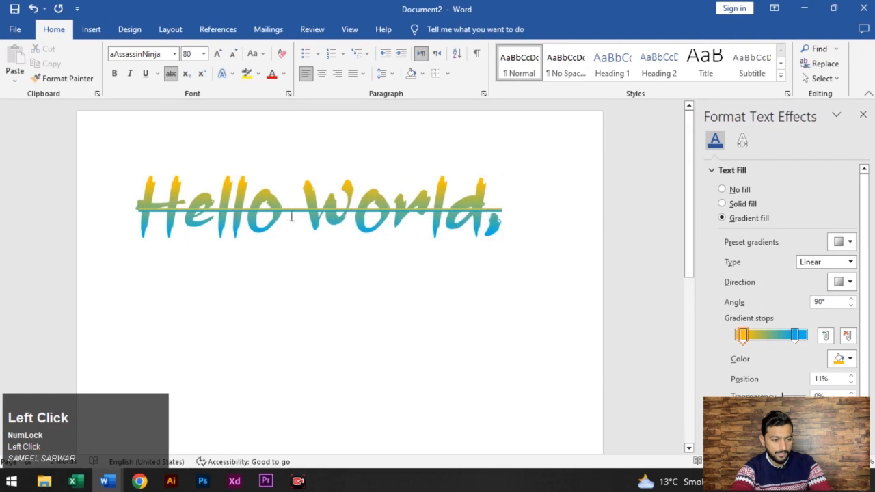
left_click_drag(132, 216, 361, 251)
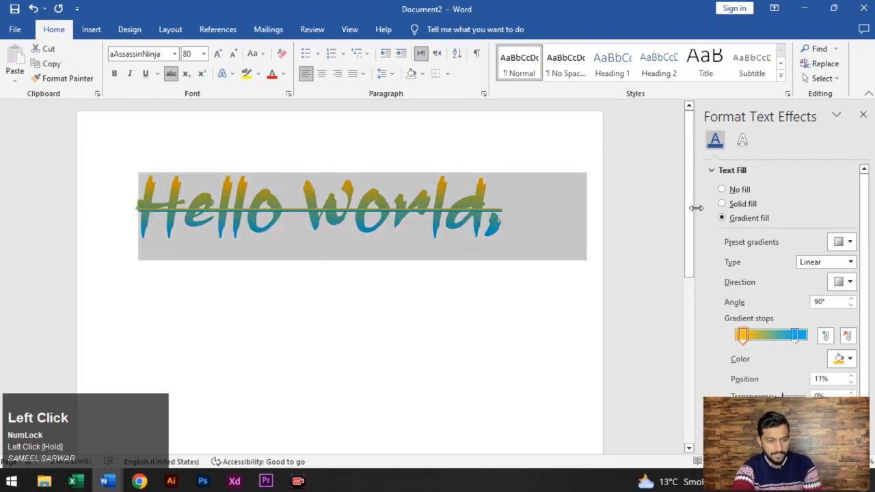
left_click(862, 114)
left_click(602, 219)
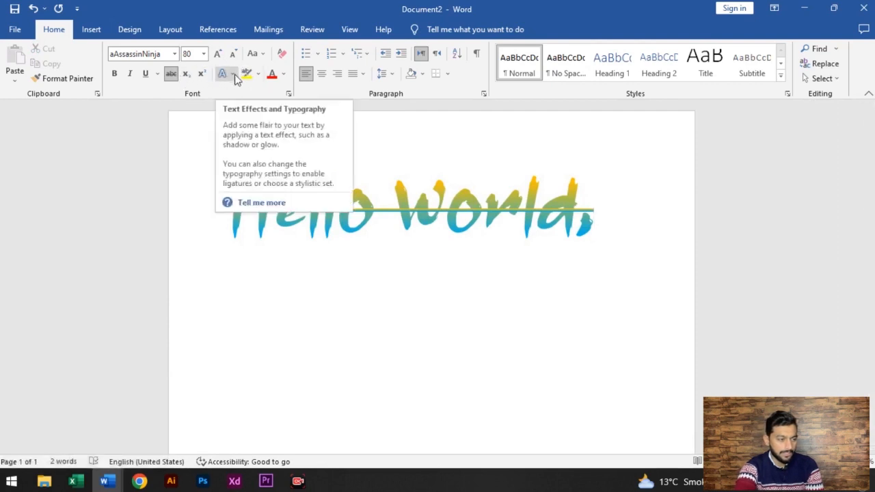
Preview highlight colours on the "Hello World," text and set its highlight to No Color.
left_click_drag(599, 217, 223, 217)
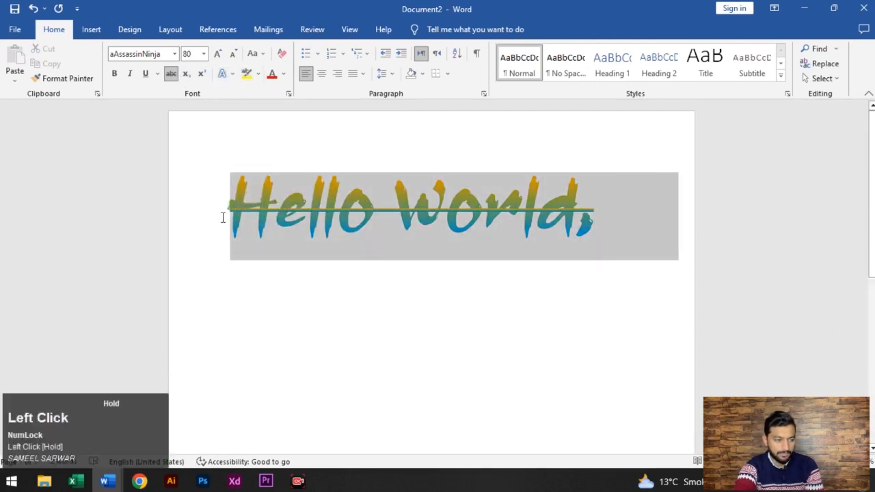
left_click(258, 73)
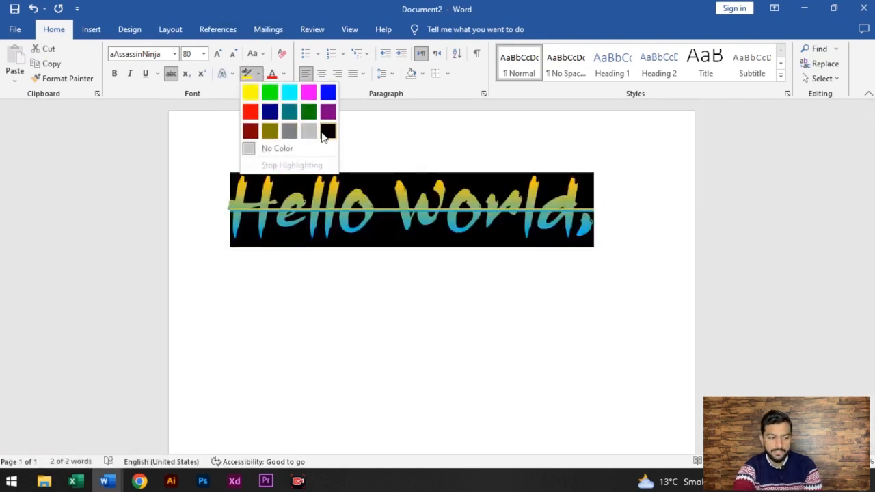
left_click(289, 149)
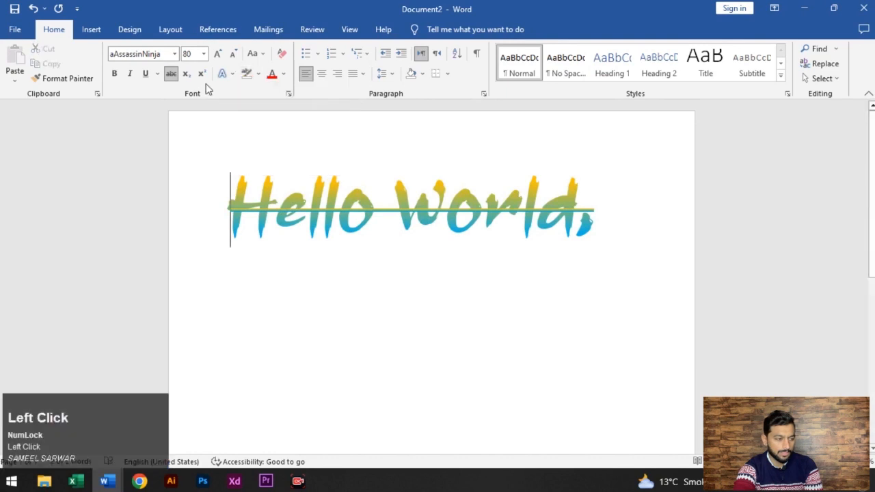
Look through the outline and shadow text effects and try to apply a perspective shadow to "Hello World,".
left_click(230, 74)
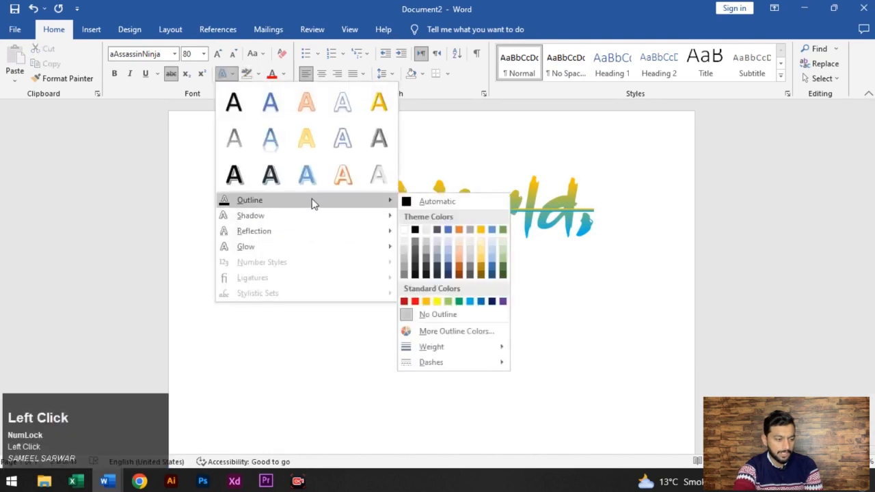
mouse_move(352, 221)
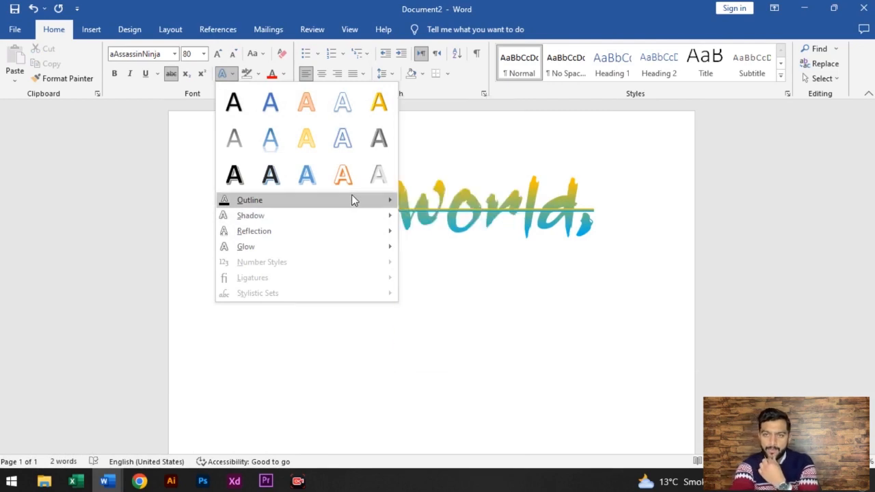
mouse_move(351, 196)
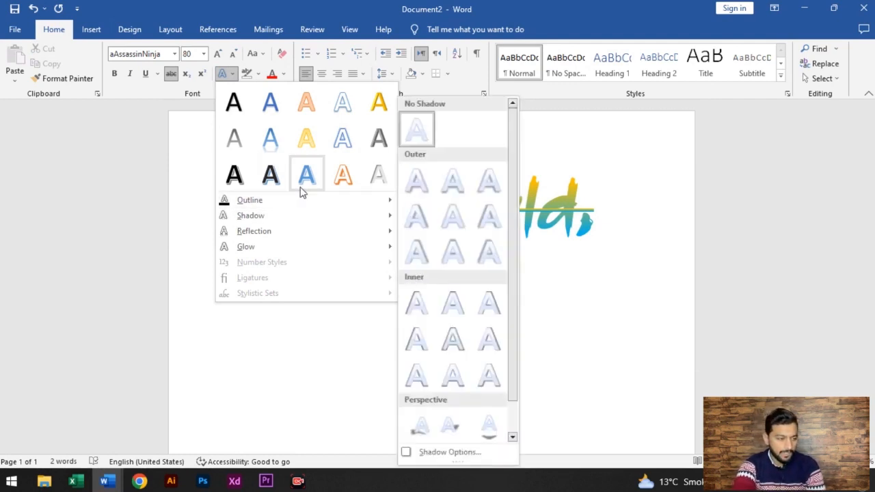
mouse_move(273, 216)
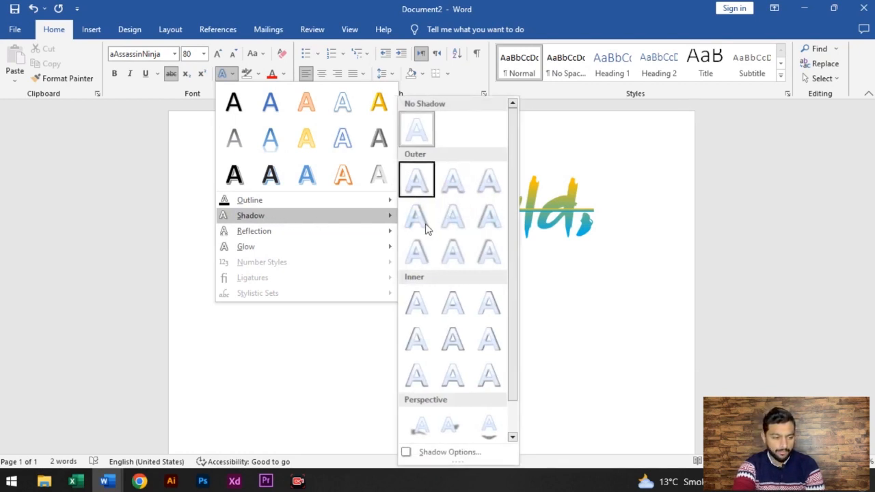
scroll(427, 390, "down", 1)
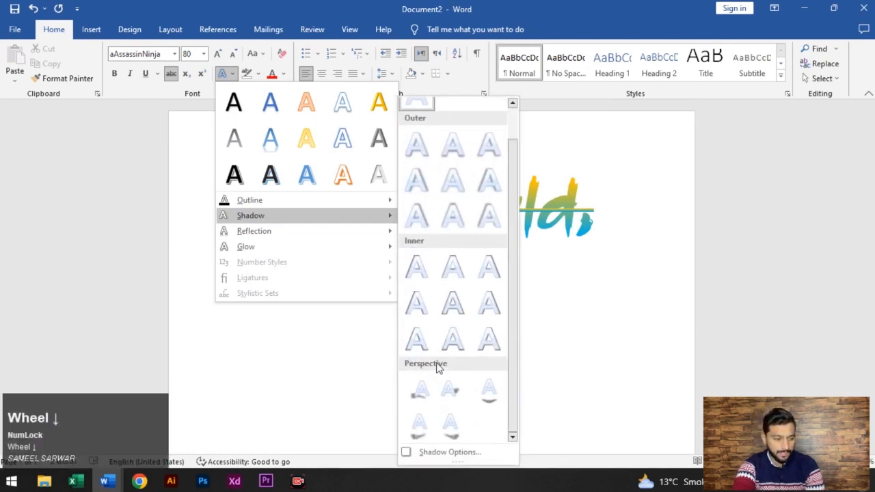
left_click(450, 390)
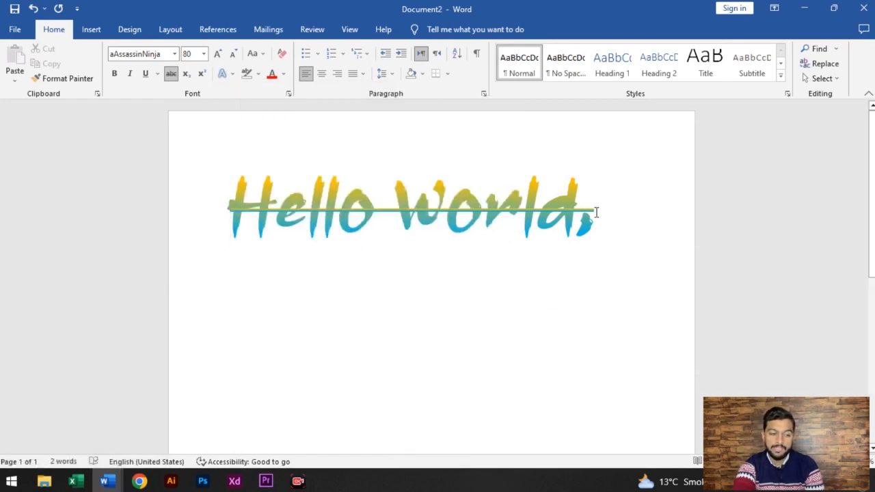
Apply the last reflection variation to the whole "Hello World," text and undo it.
left_click_drag(600, 212, 231, 212)
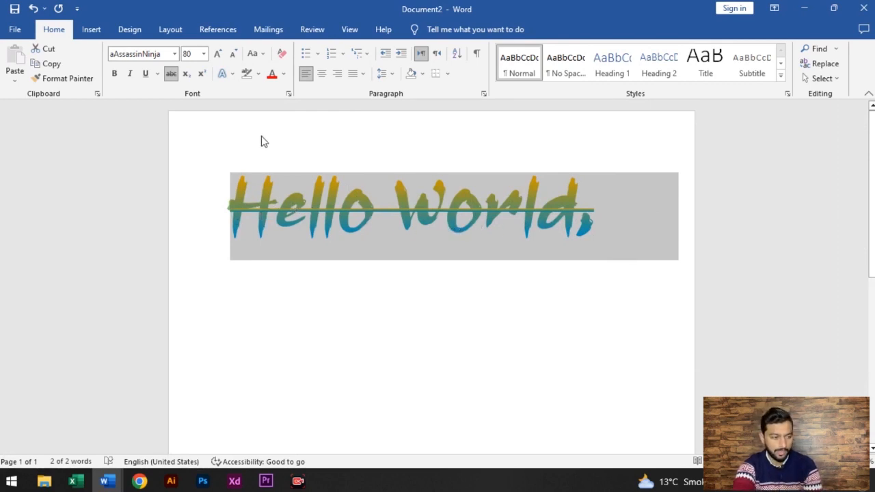
left_click(231, 76)
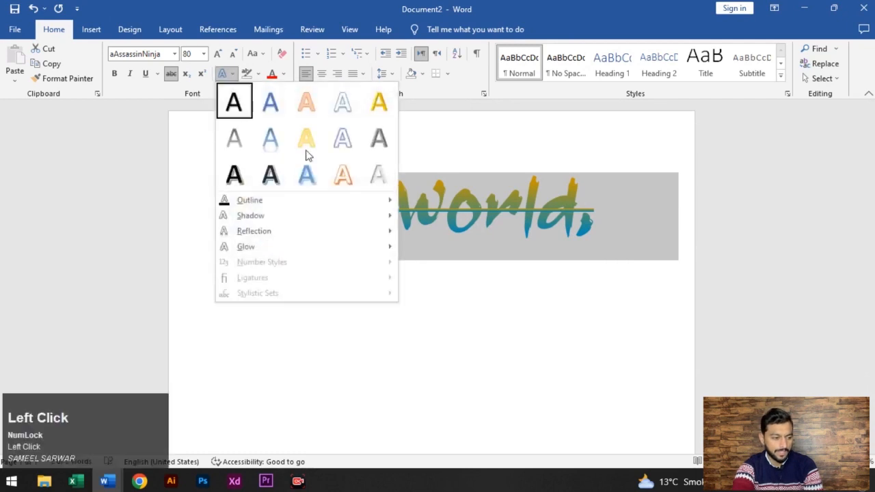
mouse_move(330, 231)
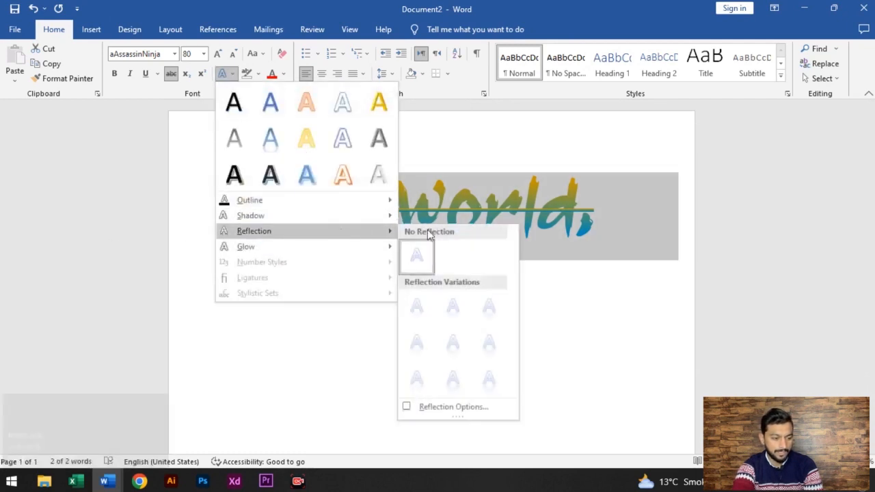
scroll(465, 365, "down", 1)
left_click(488, 380)
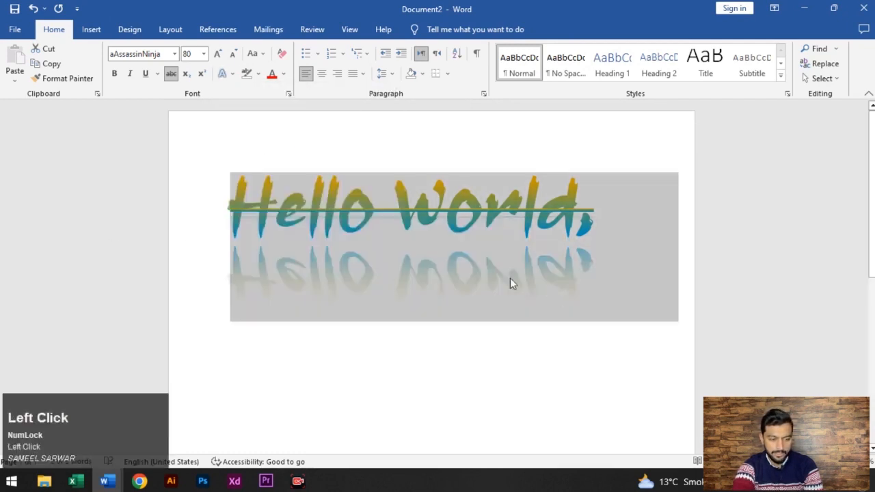
left_click(606, 254)
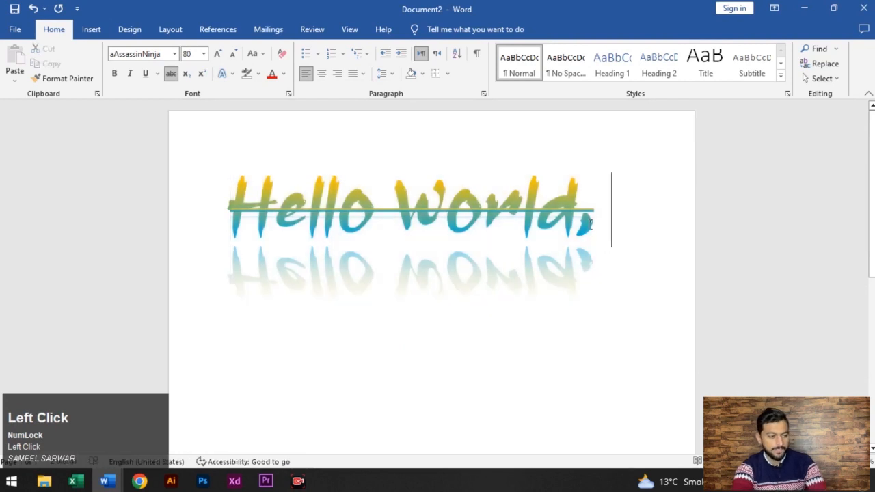
key("ctrl+z")
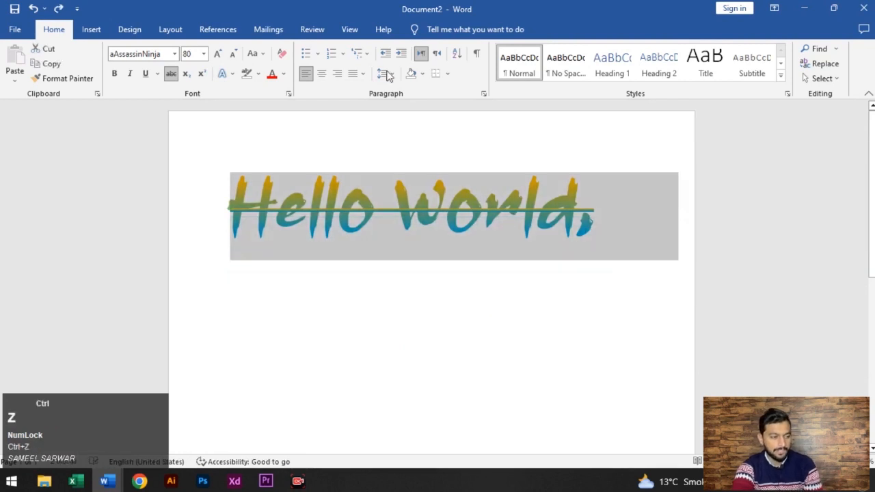
Change the whole "Hello World," text to lowercase and deselect it.
left_click(262, 55)
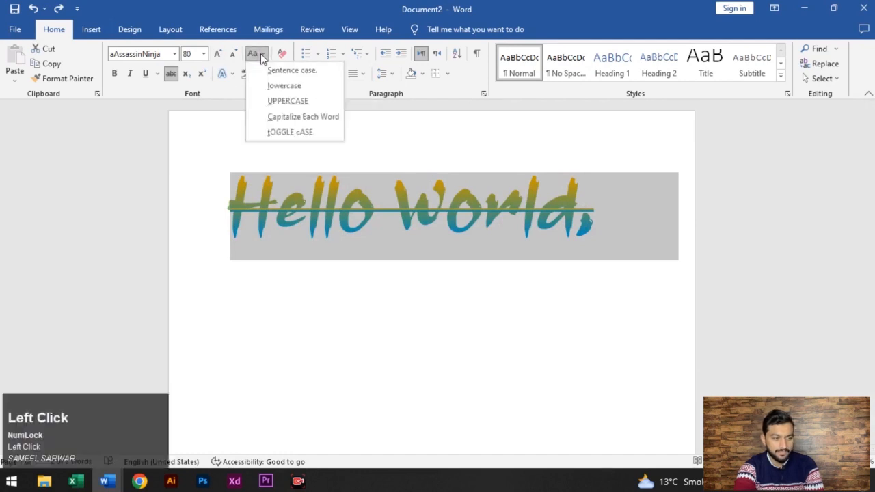
left_click(271, 87)
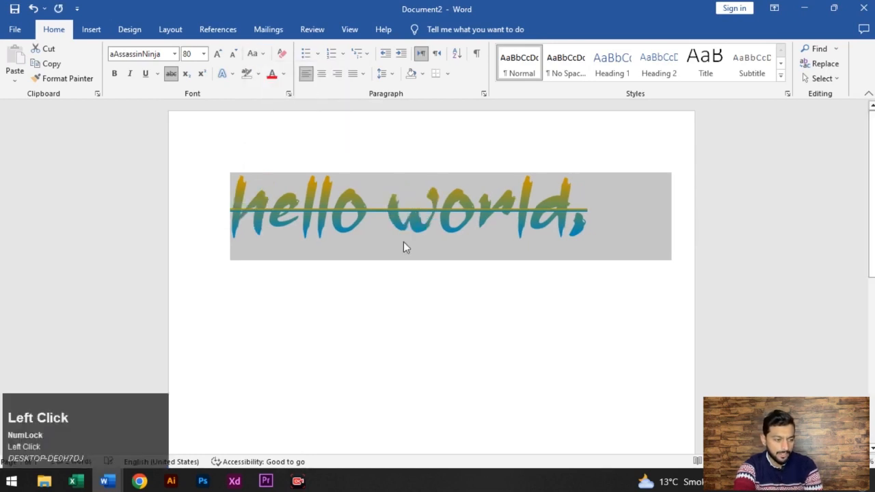
left_click(255, 54)
left_click(419, 161)
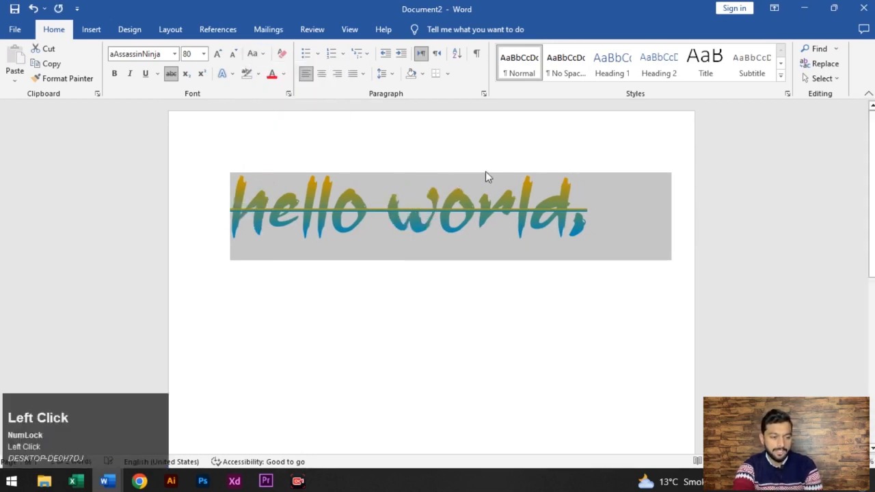
left_click(598, 228)
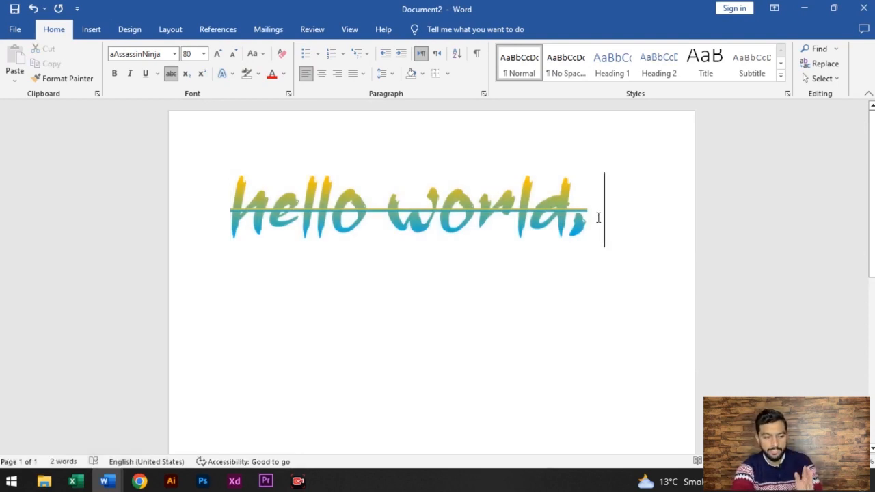
Convert the whole "hello world," text to UPPERCASE and after that to Capitalize Each Word.
key("ctrl+a")
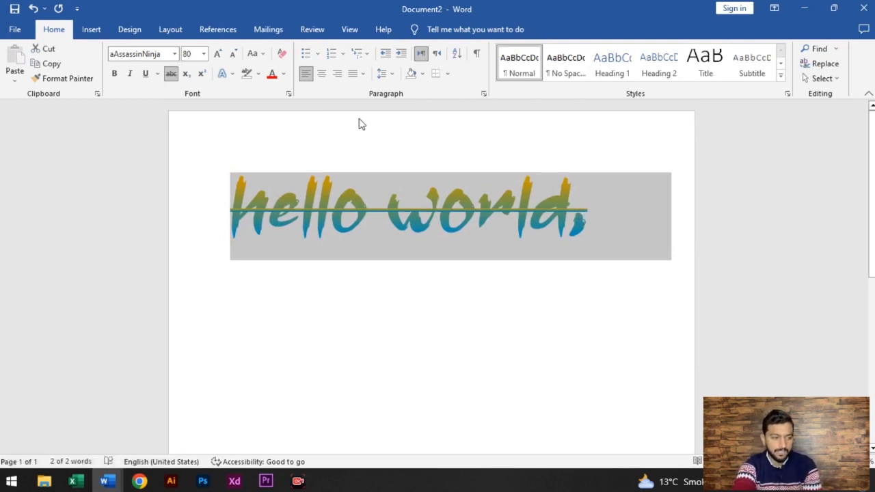
left_click(262, 55)
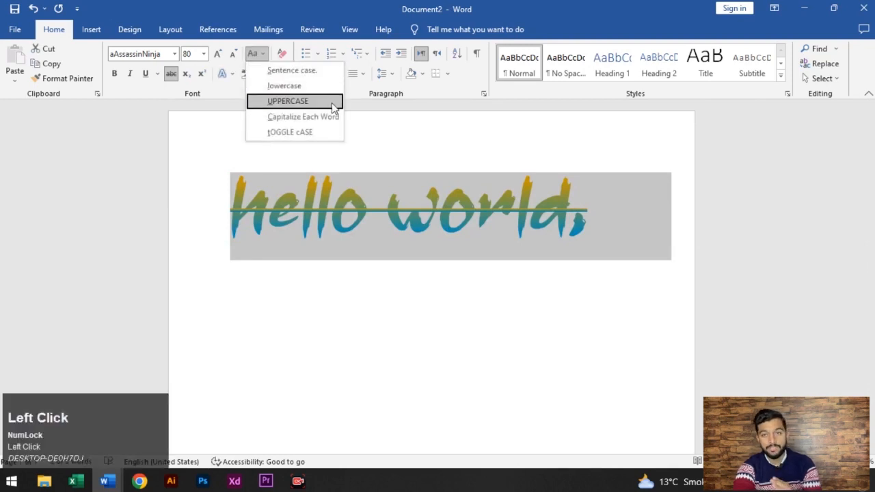
left_click(295, 102)
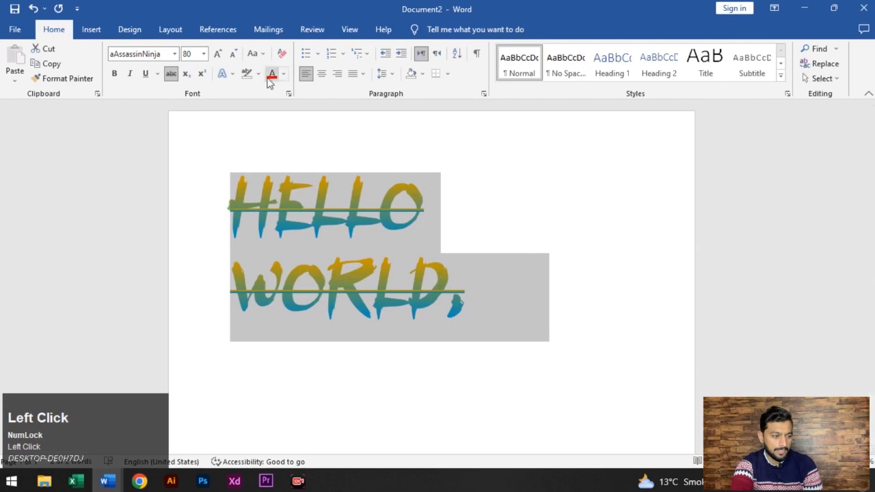
left_click(263, 58)
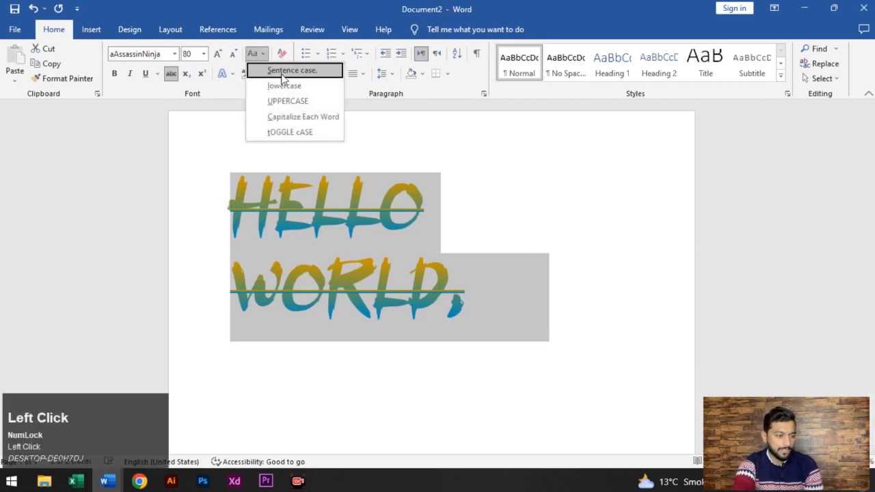
left_click(333, 117)
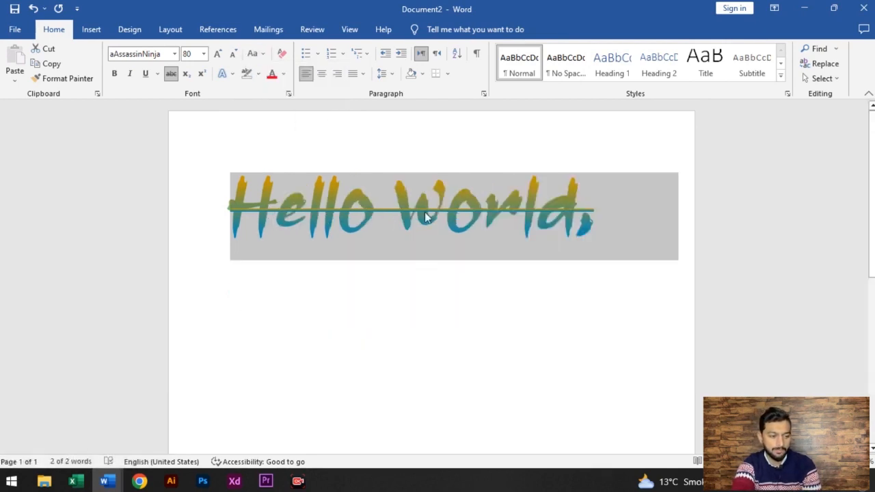
Apply toggle case to the "Hello World," text and undo it.
left_click(254, 53)
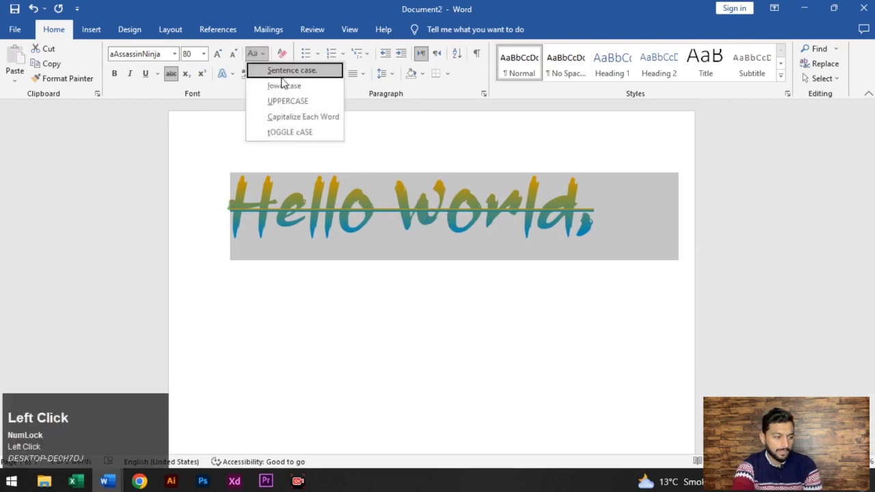
left_click(304, 134)
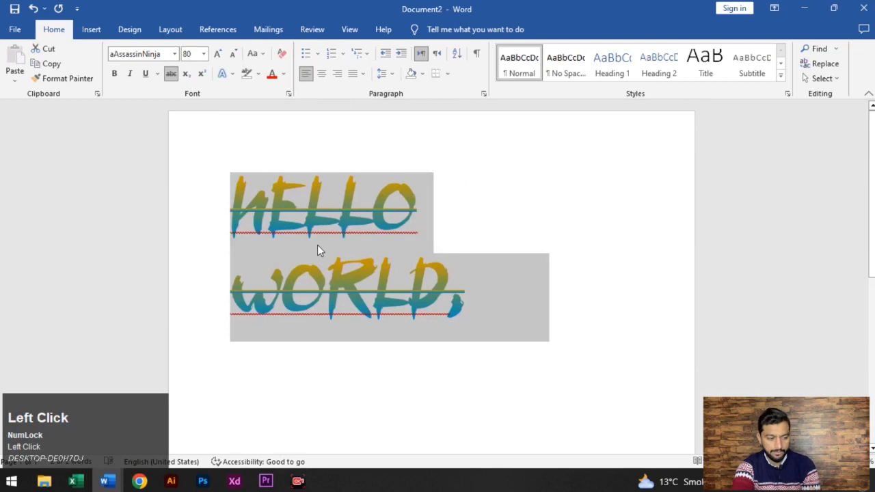
key("ctrl+z")
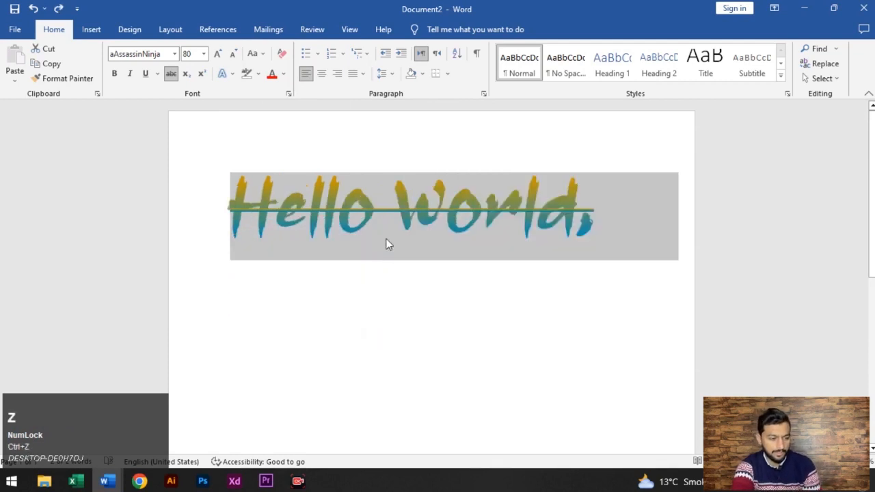
left_click(607, 209)
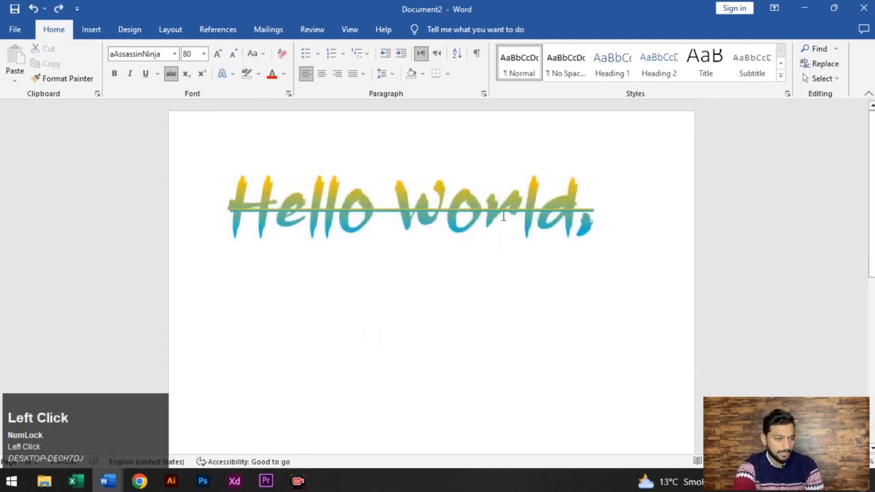
left_click(195, 220)
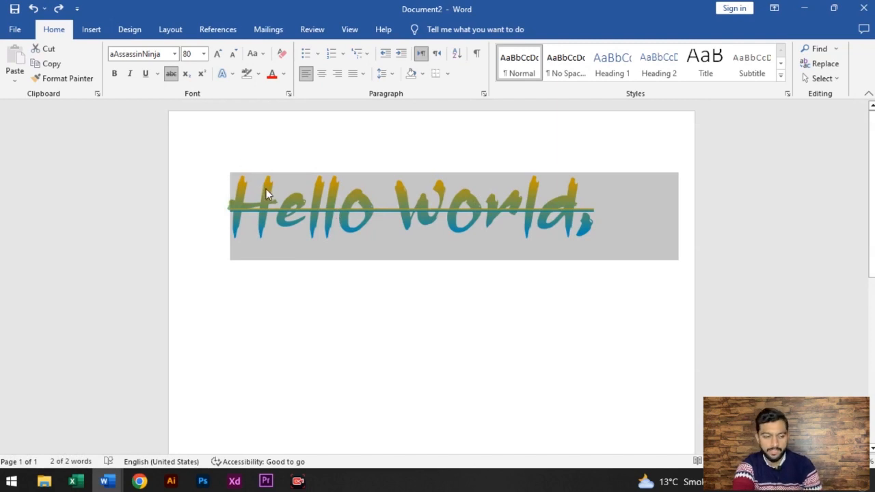
Start a new line below "Hello World," and switch superscript on and off again.
left_click(596, 217)
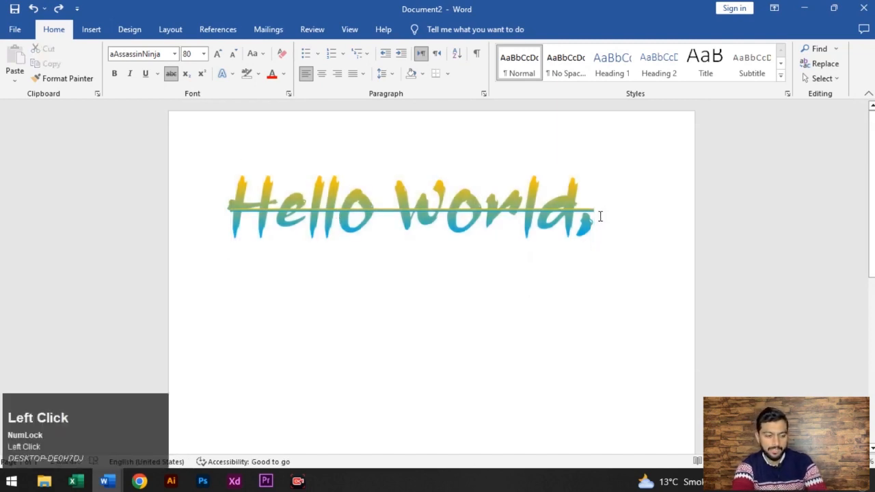
key("Return")
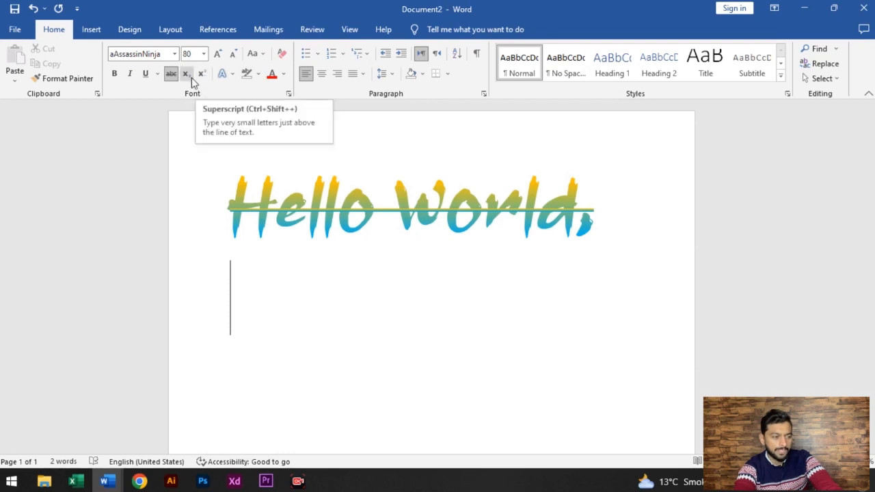
left_click(201, 75)
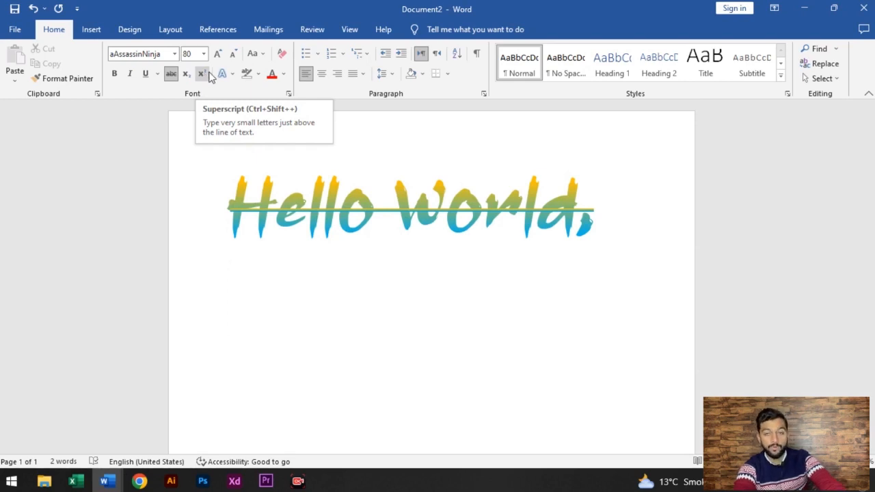
left_click(209, 75)
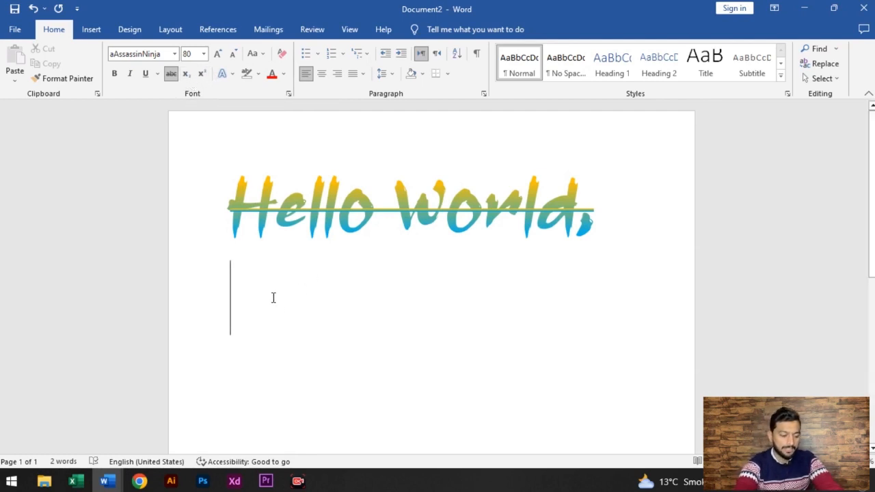
Enter a space and a capital H on the new line and remove the strikethrough from the H.
type("H")
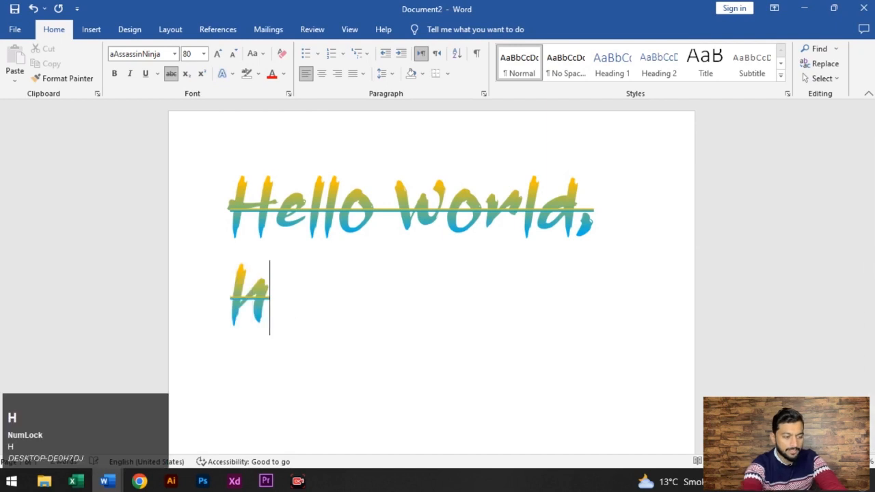
key("BackSpace")
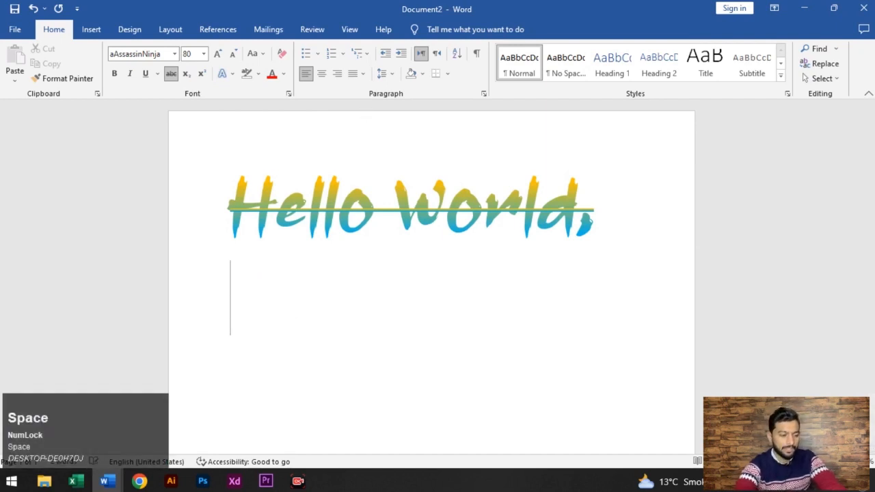
type("H")
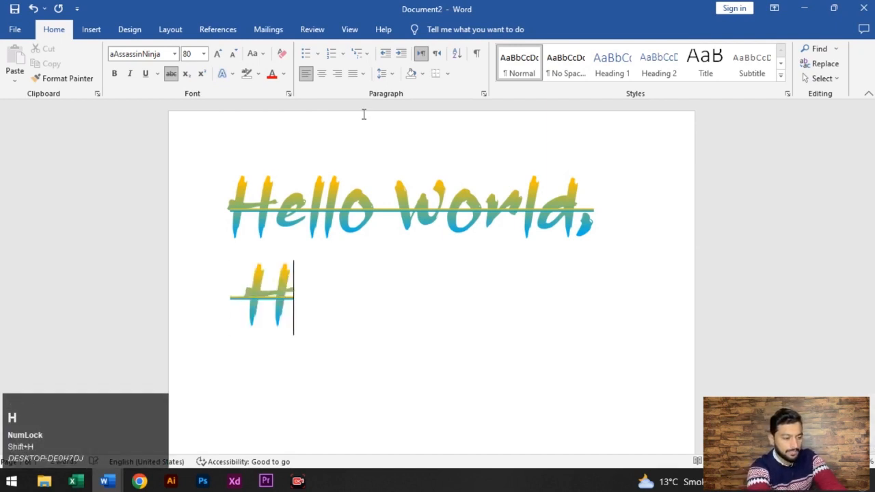
key("shift+Left")
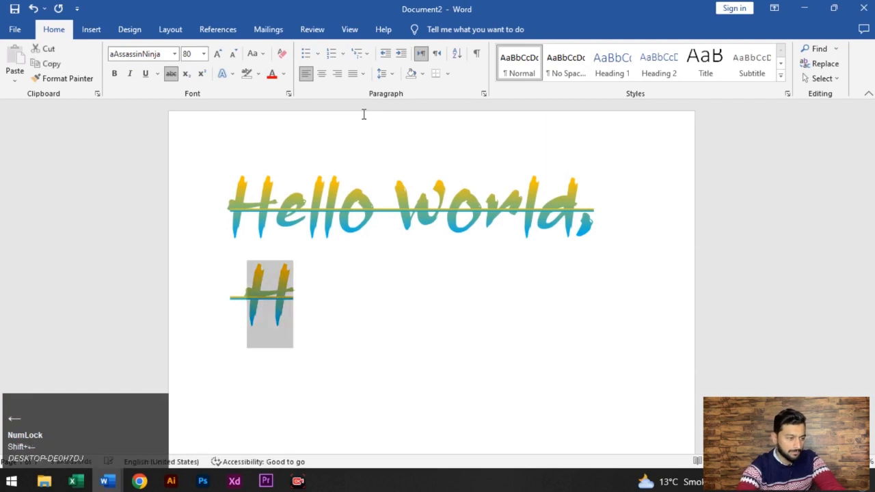
left_click(321, 297)
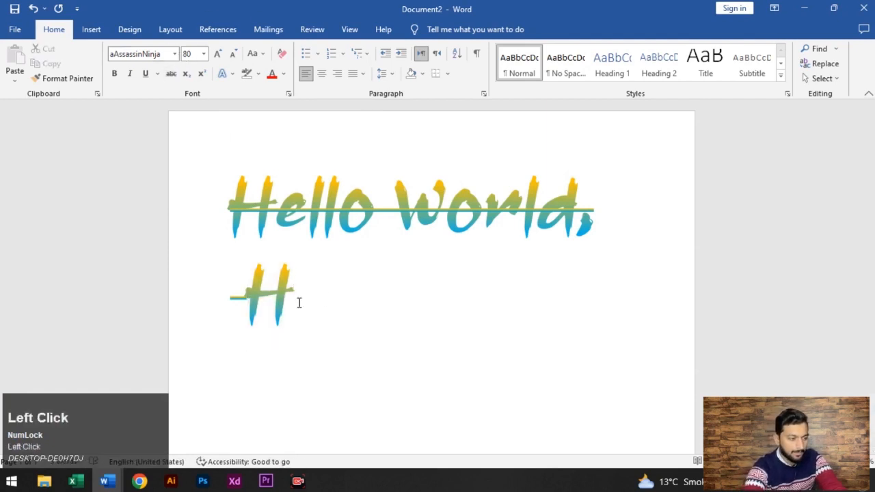
Complete the formula H2O after the H, with the 2 in subscript and a capital O in normal text.
left_click(185, 74)
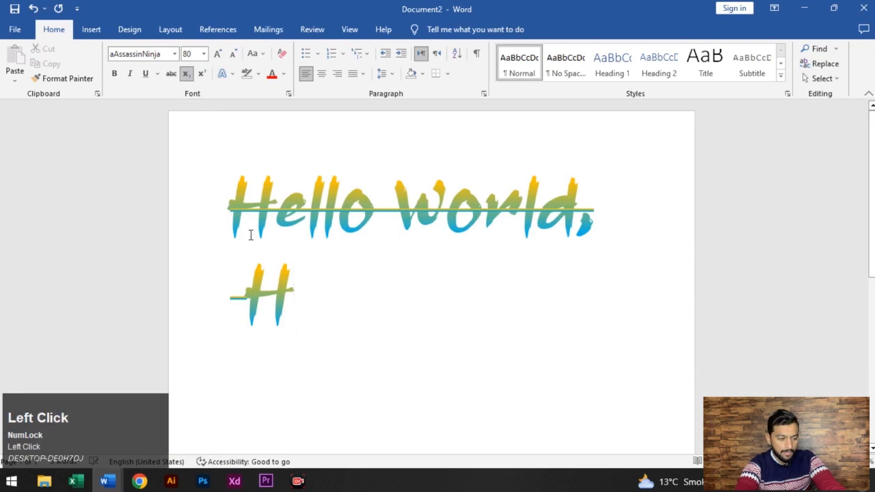
type("2dfs")
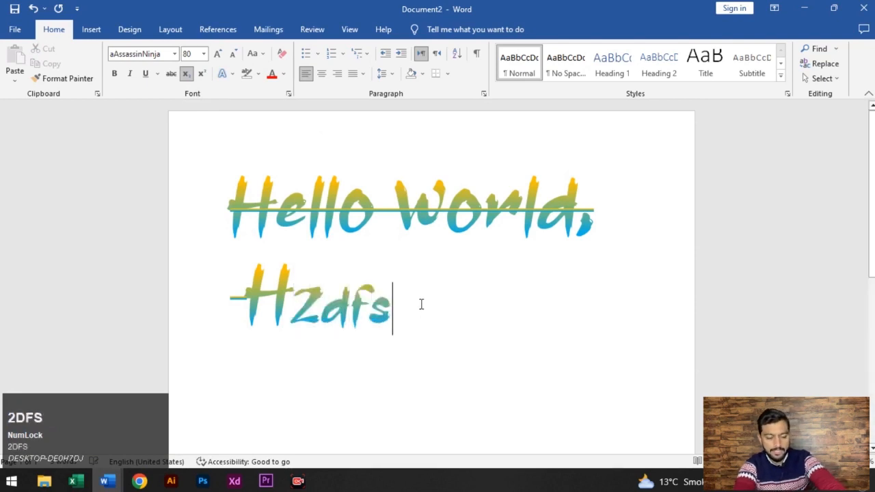
key("BackSpace")
key("BackSpace")
key("BackSpace")
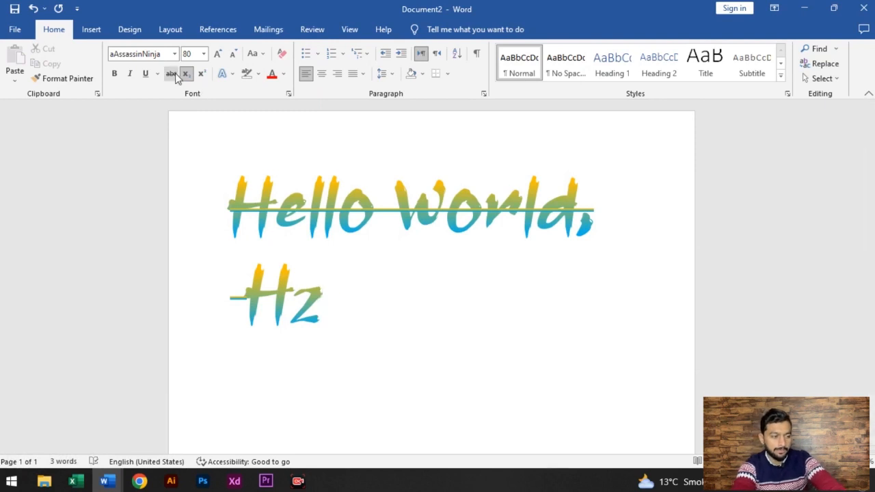
left_click(175, 76)
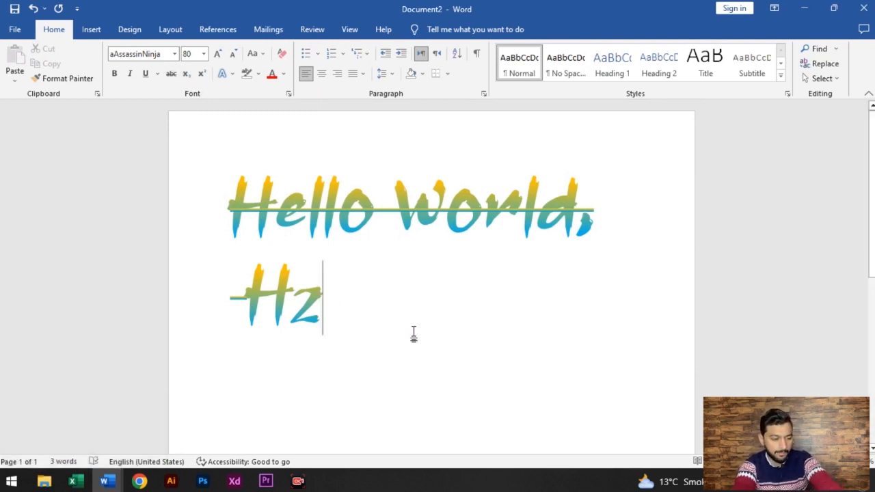
type("0")
key("BackSpace")
type("O")
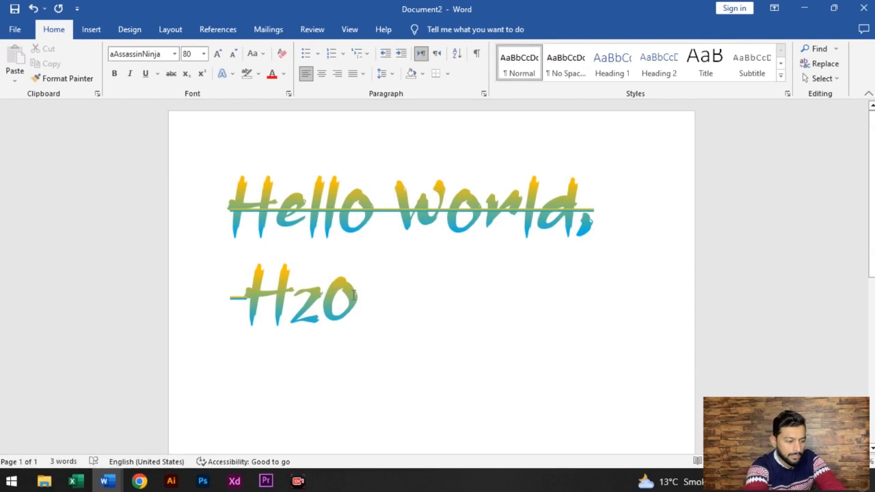
Replace the H2O formula with an x followed by a superscript 2.
key("BackSpace")
key("BackSpace")
key("BackSpace")
type("x")
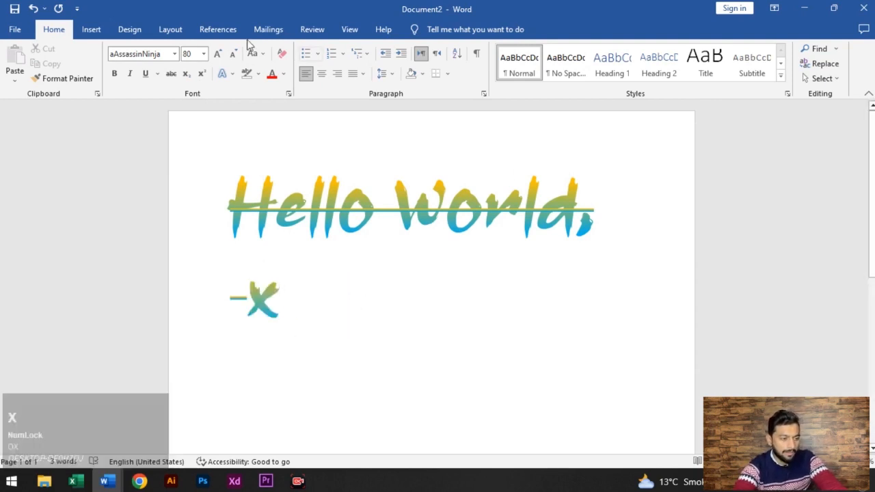
left_click(203, 77)
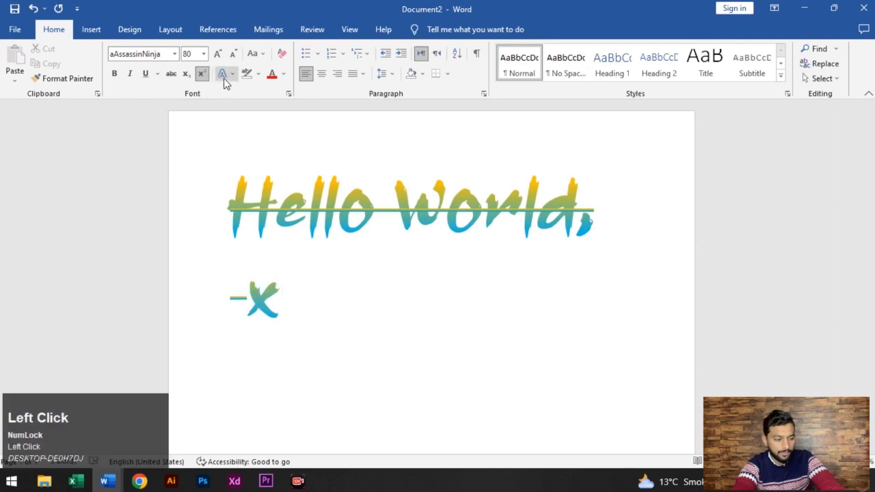
type("2")
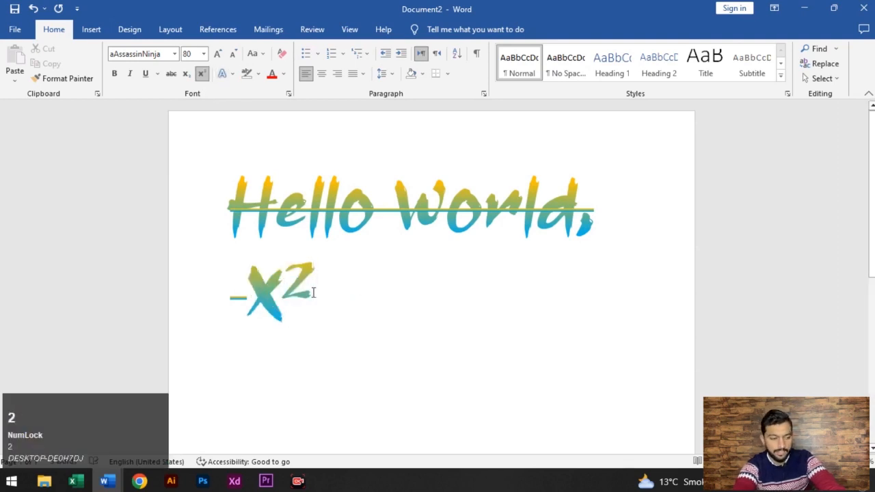
Set the x² expression to font size 90 and apply the first text effect preset, with black fill, to it.
left_click_drag(313, 293, 287, 301)
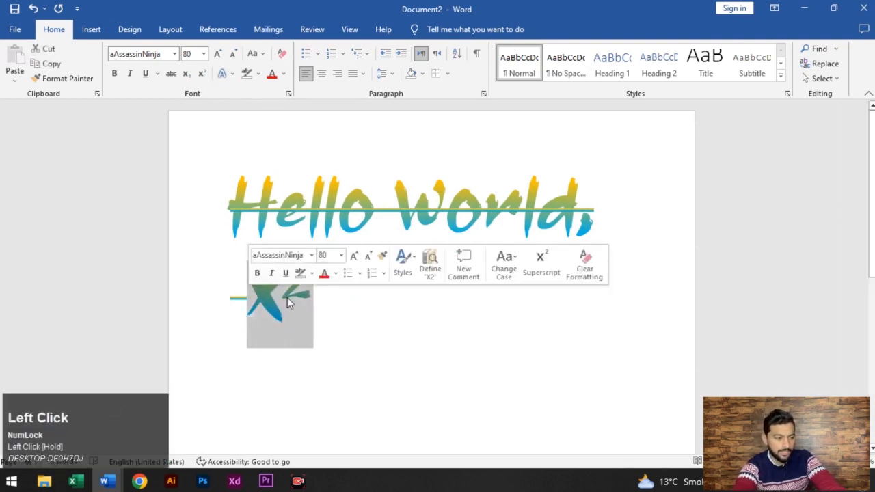
left_click(218, 54)
left_click(217, 53)
left_click(218, 54)
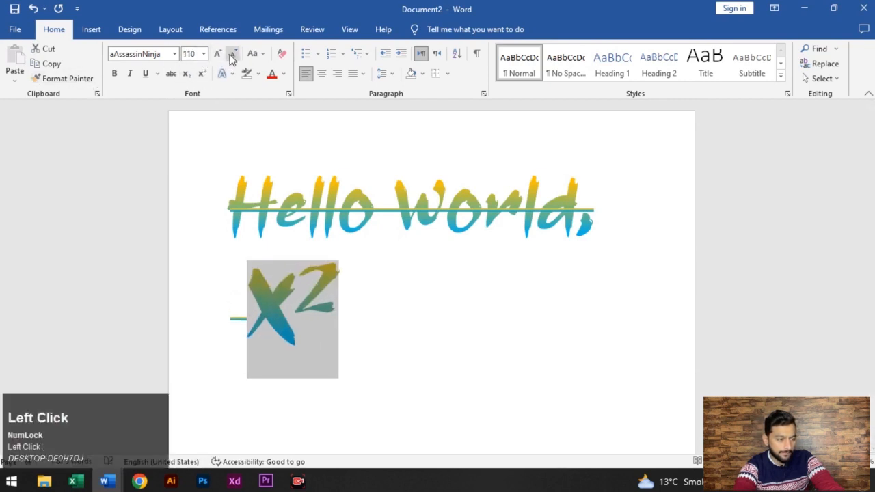
left_click(232, 54)
left_click(233, 54)
left_click(223, 73)
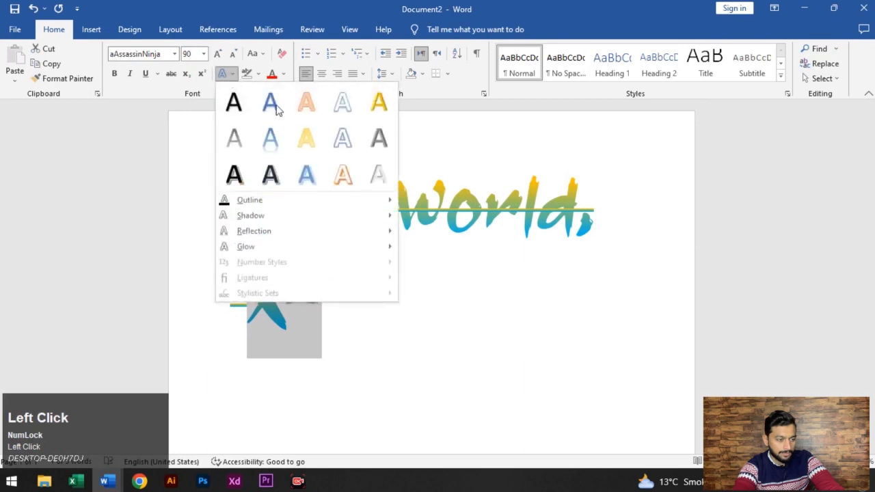
left_click(233, 102)
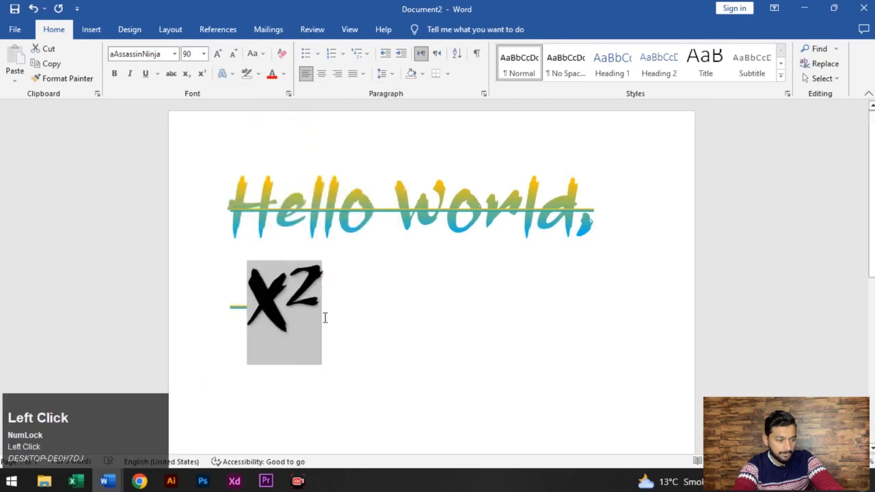
Set the font of the x² expression to Calibri Light (Headings).
left_click(175, 53)
left_click(179, 91)
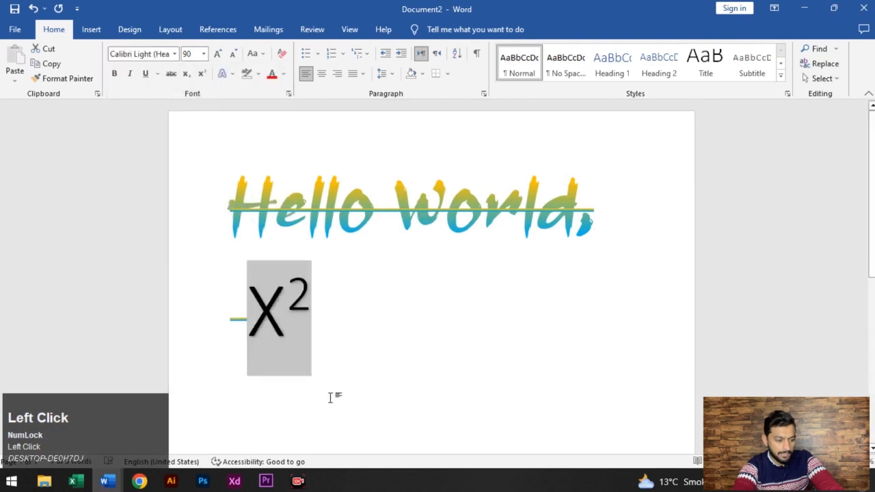
key("ctrl+z")
left_click(325, 294)
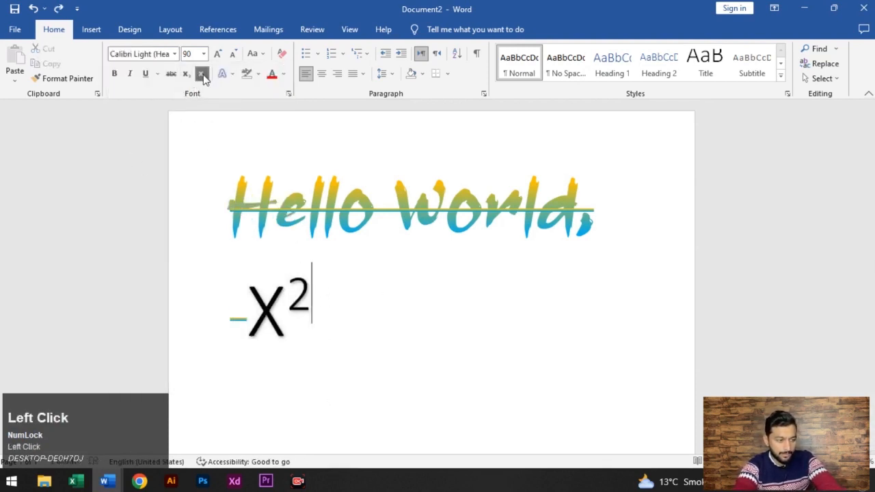
type("4r4")
key("BackSpace")
key("BackSpace")
key("BackSpace")
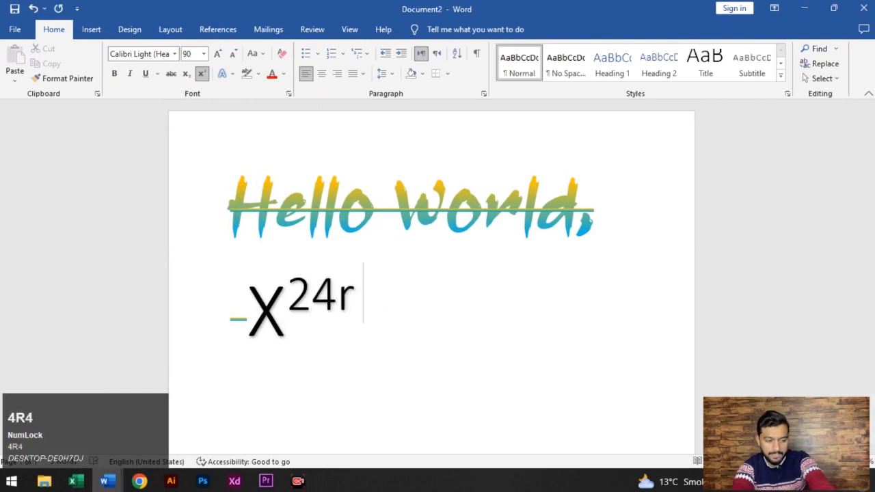
Turn off superscript and extend the x² expression with +xy in normal text.
left_click(202, 73)
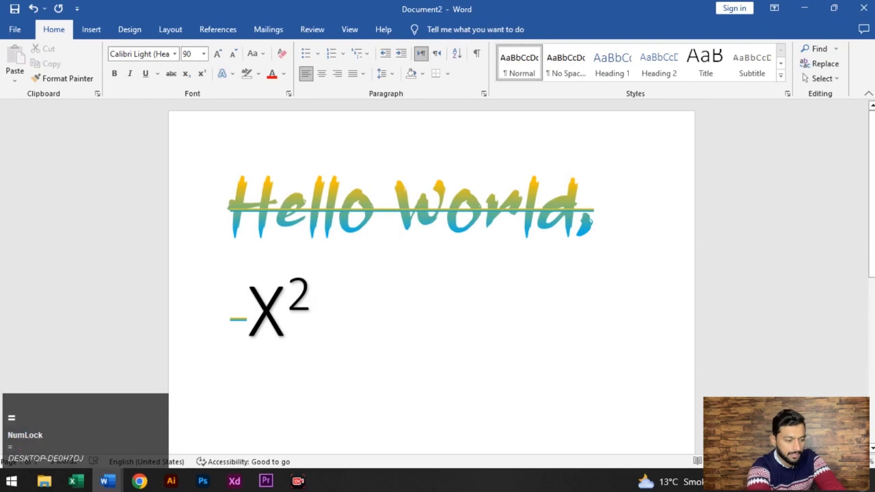
type("=+")
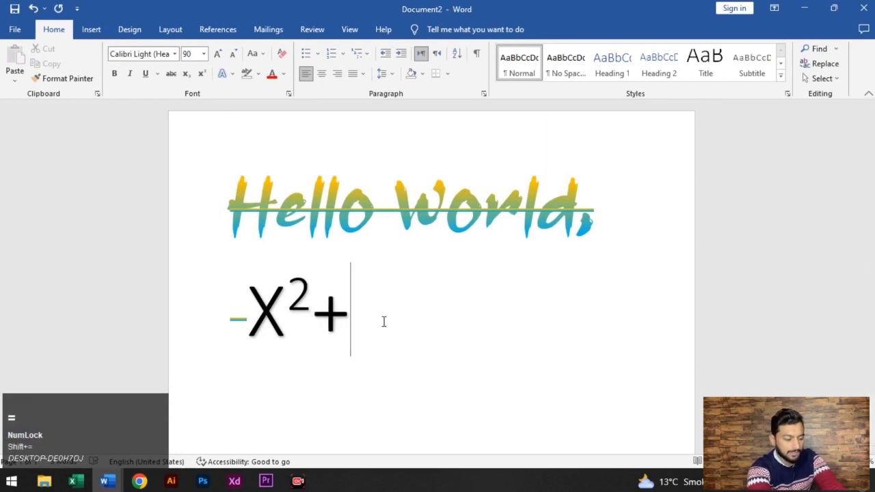
type("yx")
key("BackSpace")
key("BackSpace")
type("x")
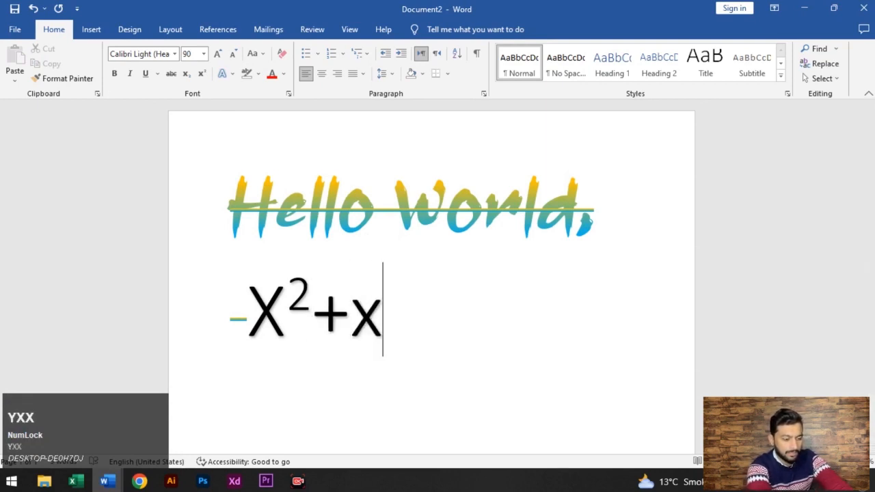
type("y")
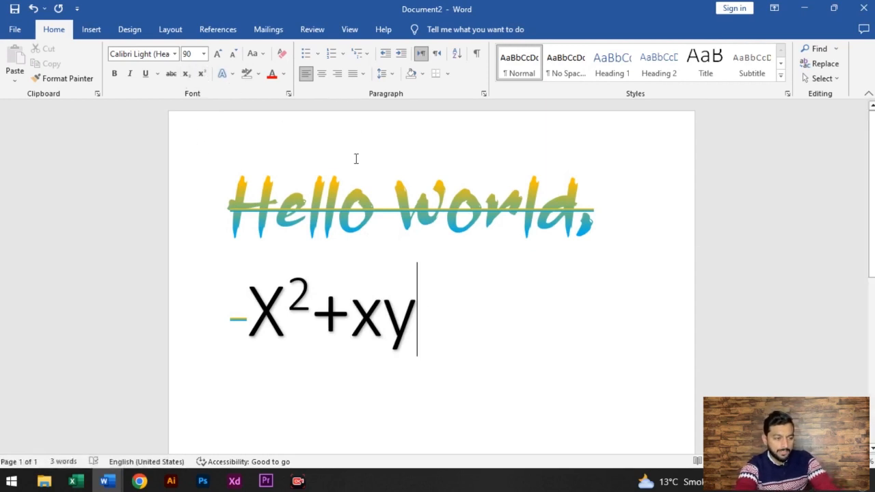
Try clearing all formatting from the Hello World and formula lines, and undo it.
left_click_drag(469, 330, 256, 161)
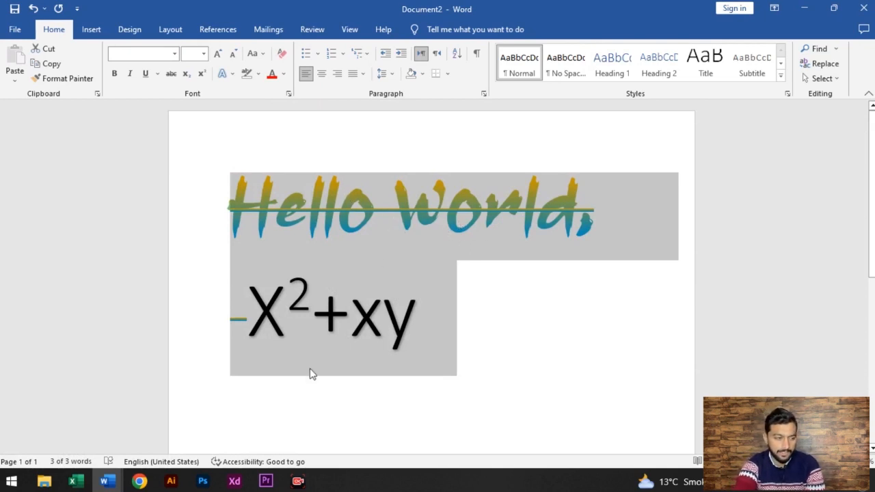
left_click(283, 55)
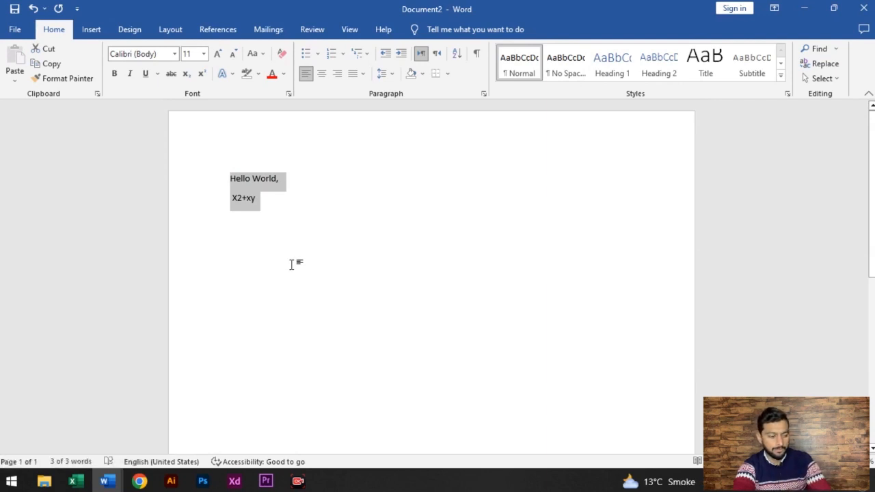
key("ctrl+z")
left_click(451, 303)
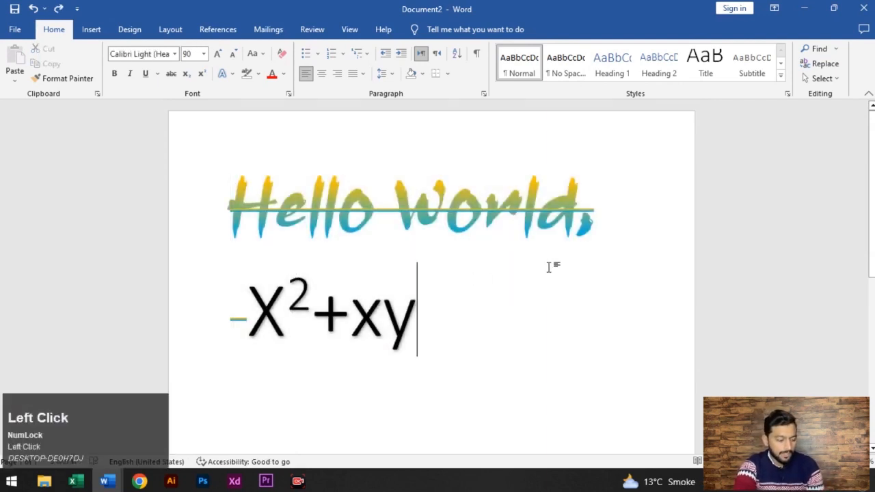
Try centred and left alignment on both lines, finishing with them centred.
left_click_drag(494, 317, 282, 137)
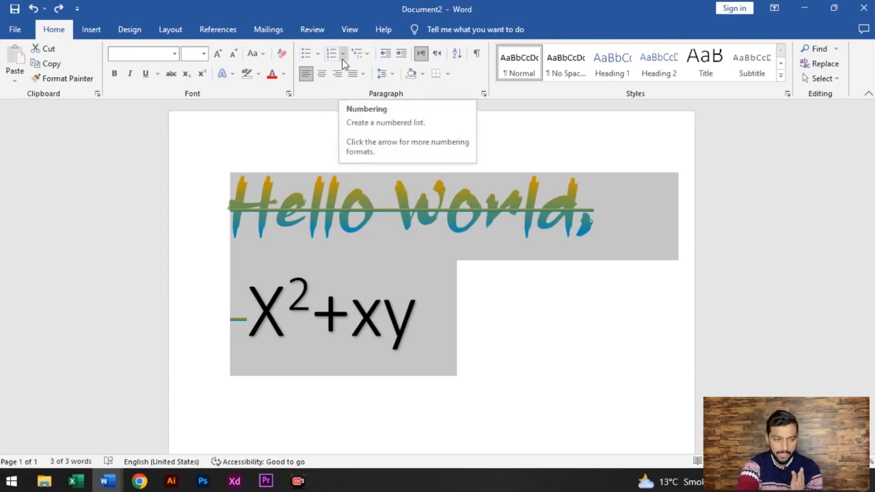
left_click(324, 76)
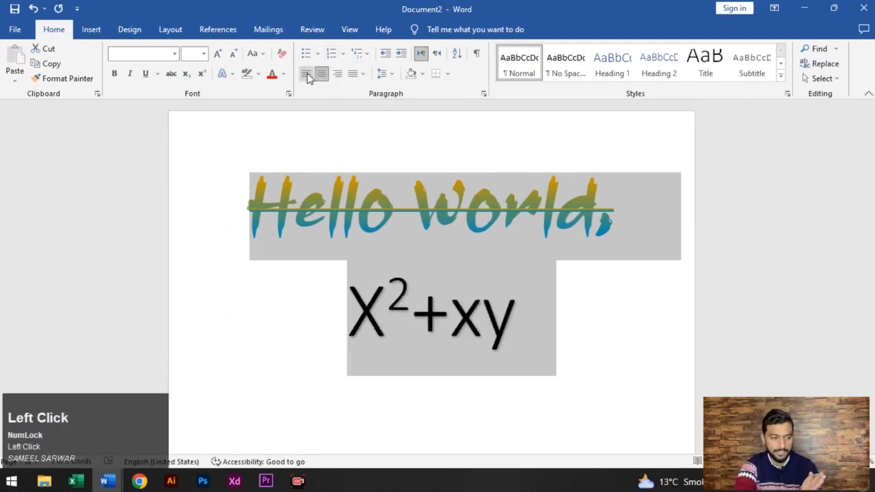
left_click(305, 79)
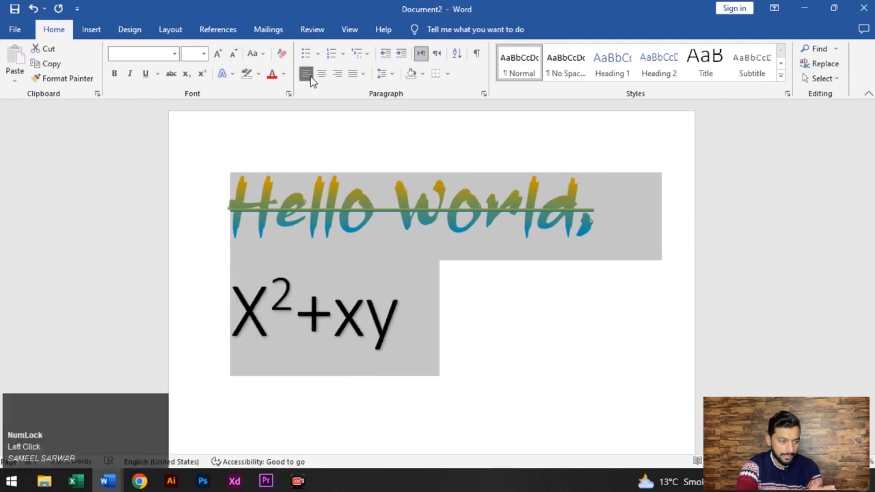
left_click(310, 77)
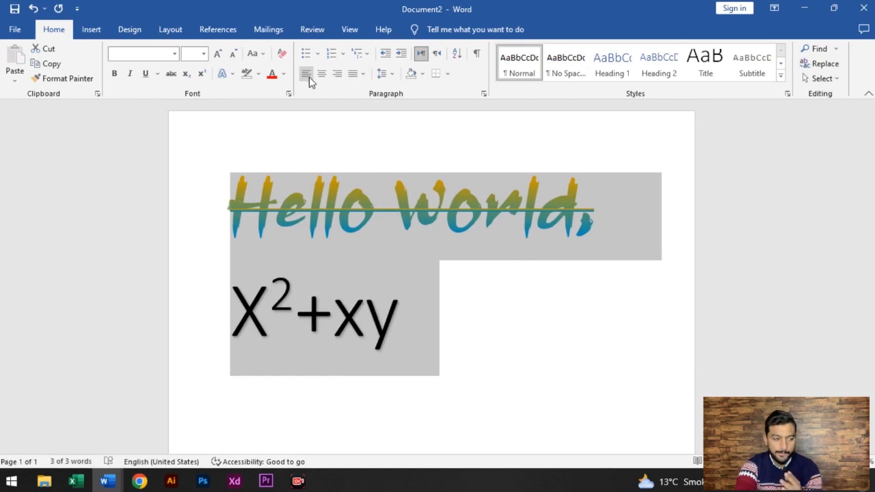
left_click(322, 77)
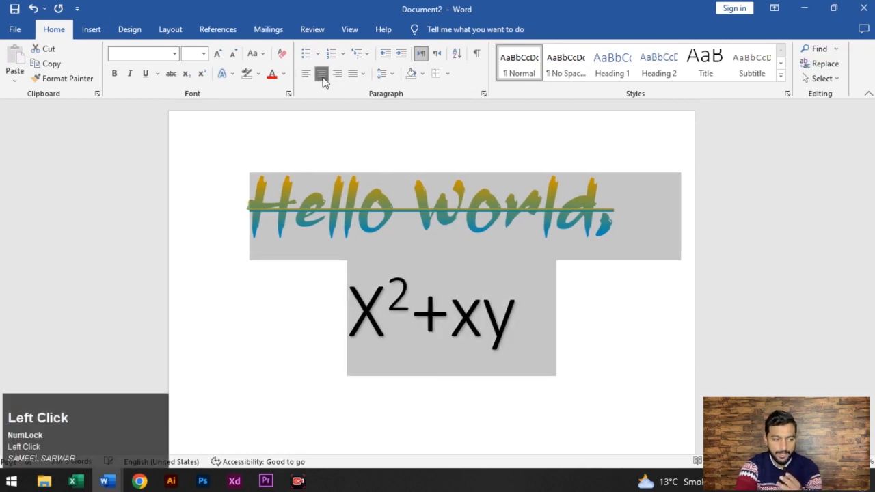
Try right-aligning both lines and undo the alignment change.
left_click(336, 76)
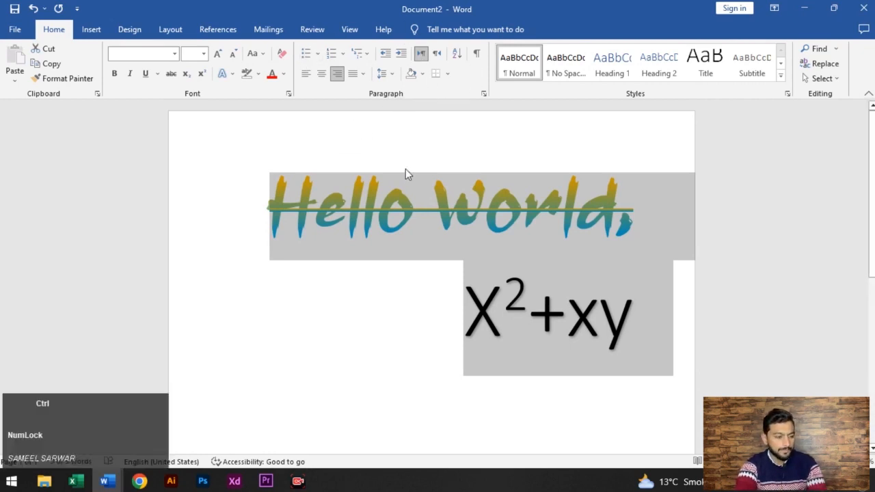
key("ctrl+z")
left_click(566, 309)
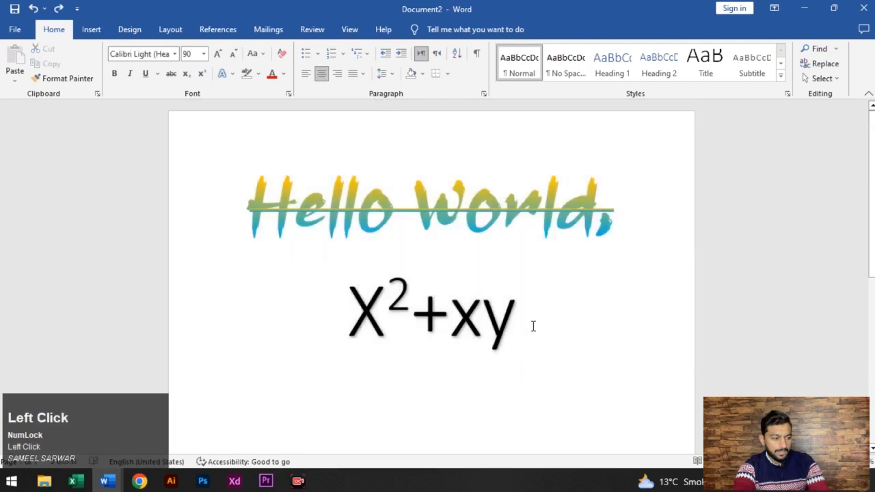
Copy the formatting of the Hello World line onto the formula line with Format Painter.
left_click_drag(615, 204, 316, 202)
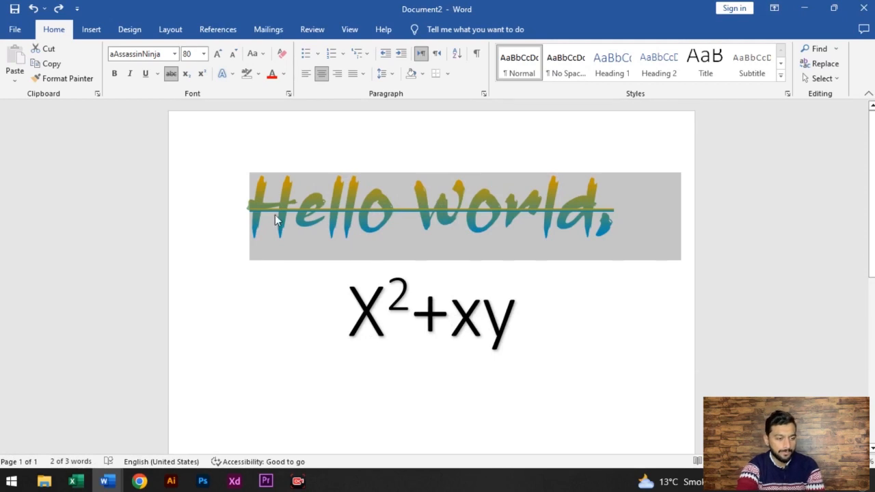
left_click(82, 83)
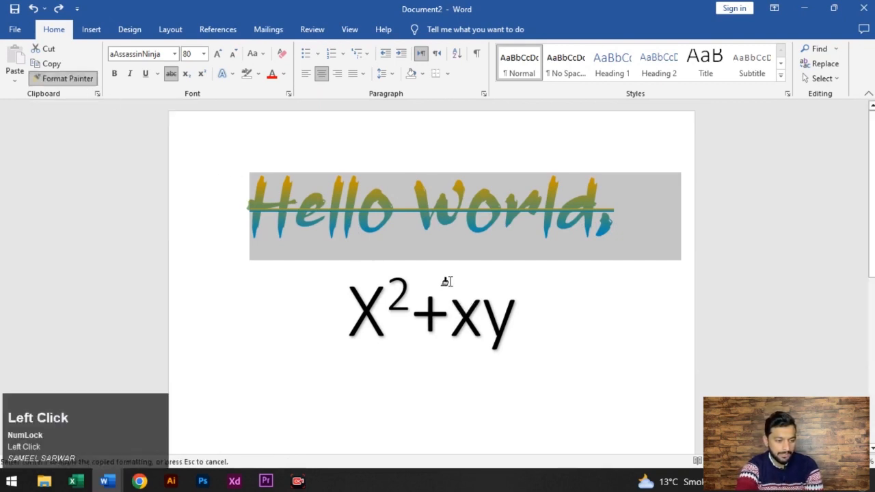
left_click(340, 315)
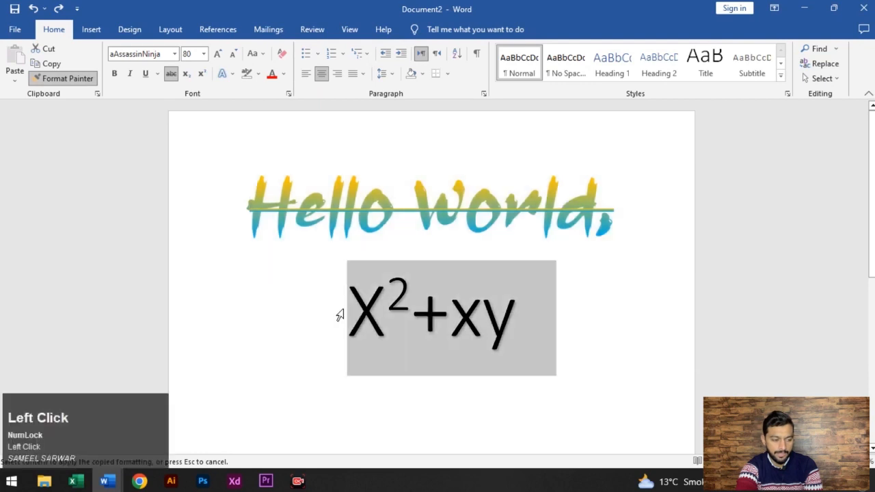
left_click_drag(339, 315, 492, 320)
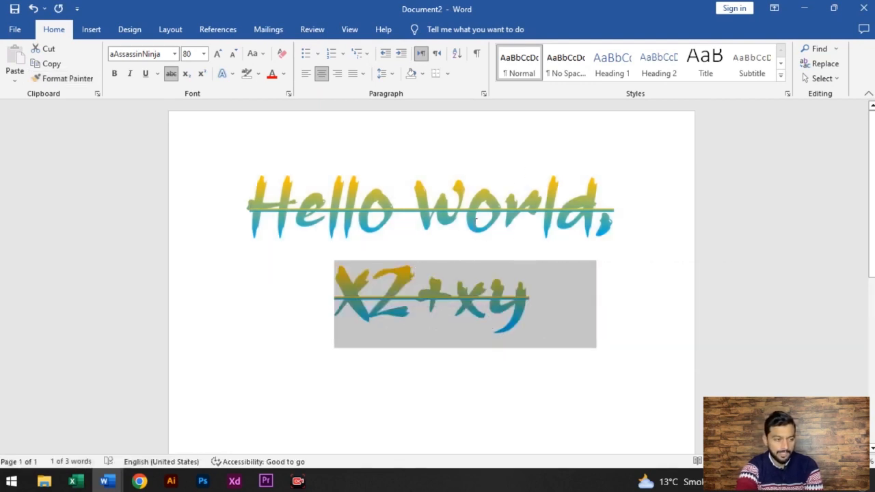
left_click(474, 219)
left_click(432, 210)
left_click(478, 323)
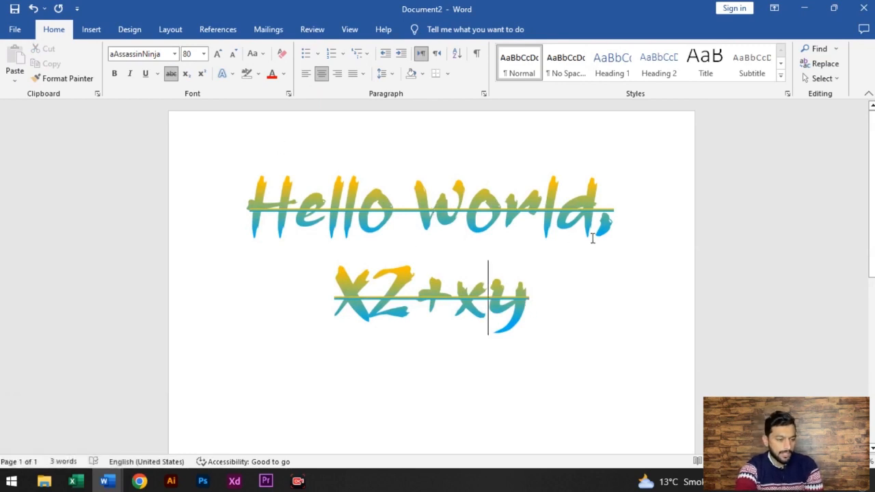
Clear all formatting from the entire document text.
key("ctrl+a")
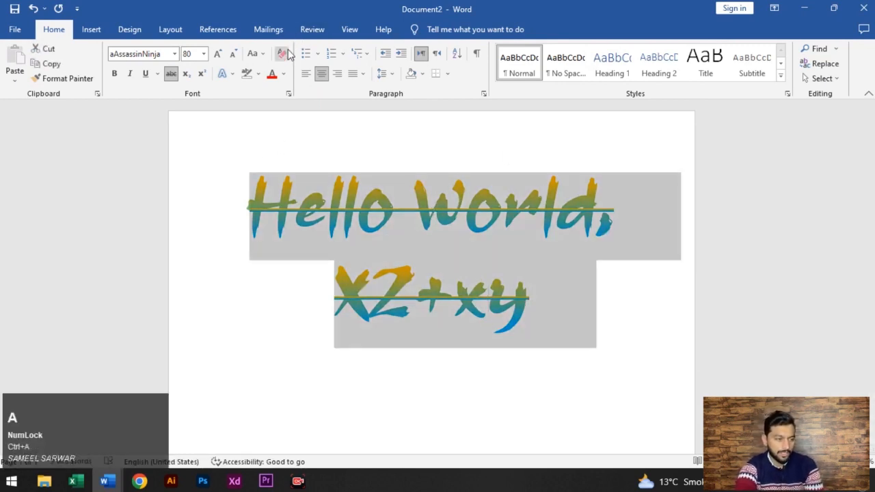
left_click(283, 53)
left_click(272, 202)
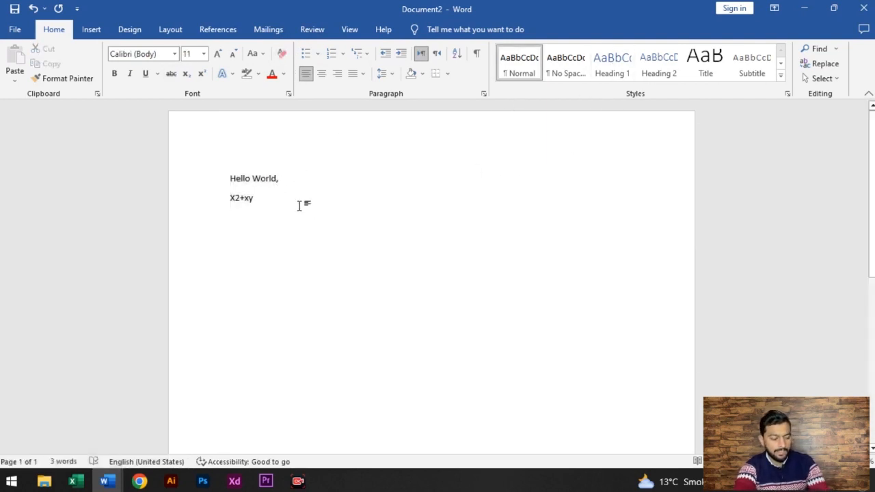
Try the Heading 1 style on all the text, undo it, and preview other styles such as Intense Emphasis.
key("ctrl+a")
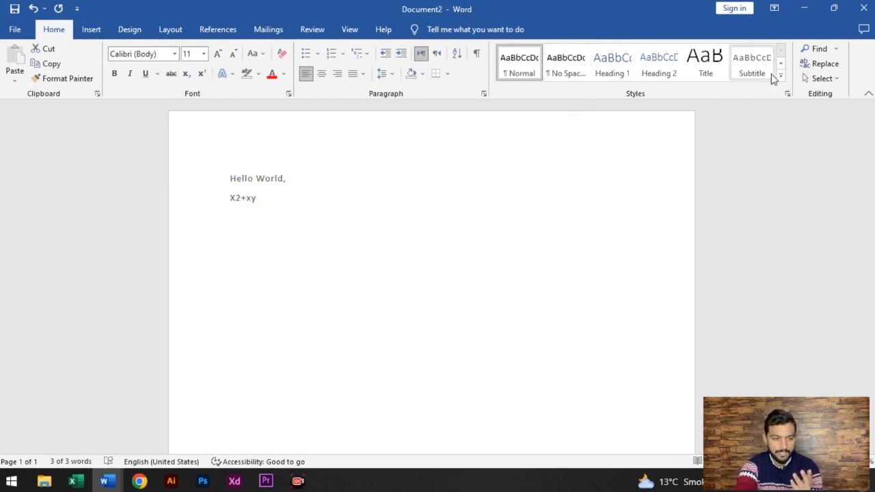
left_click(623, 67)
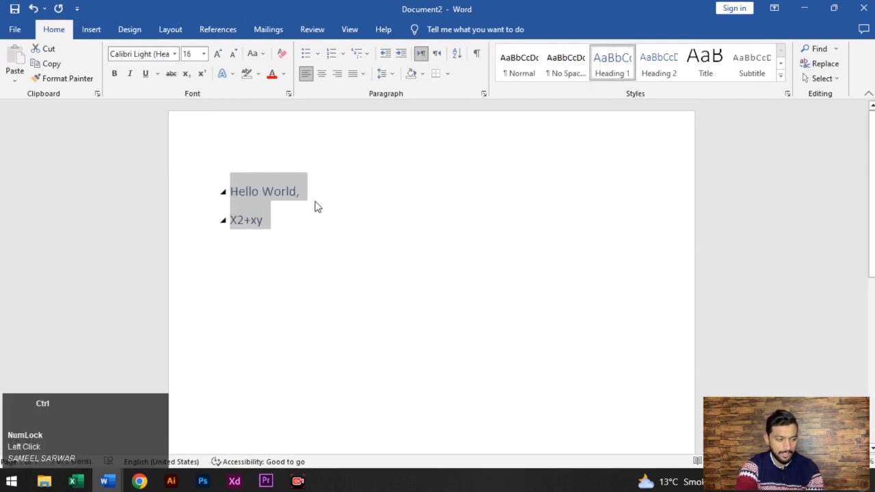
key("ctrl+z")
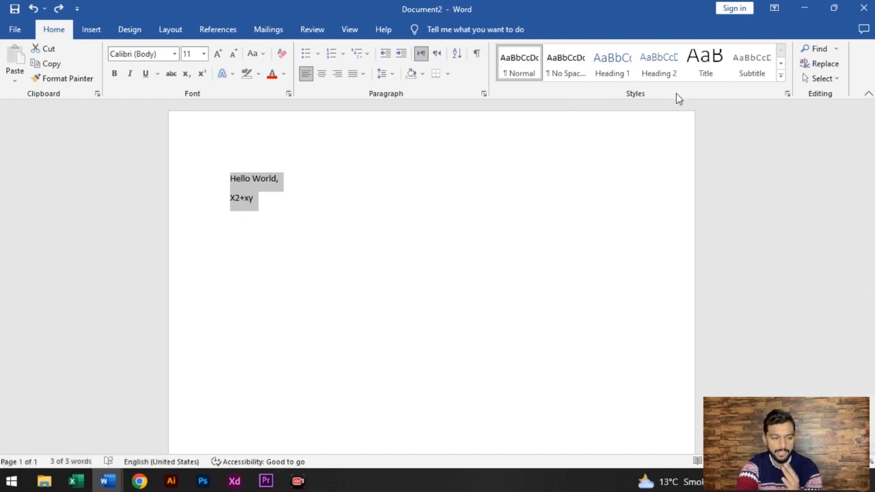
left_click(780, 78)
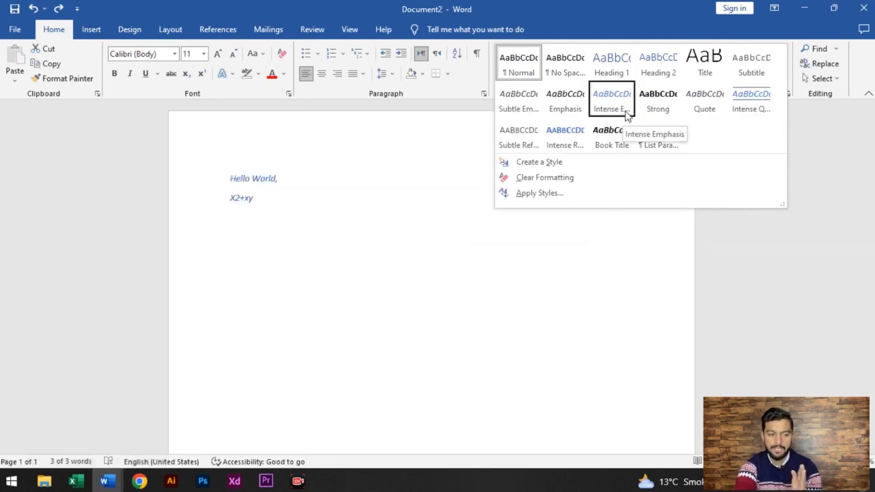
left_click(753, 139)
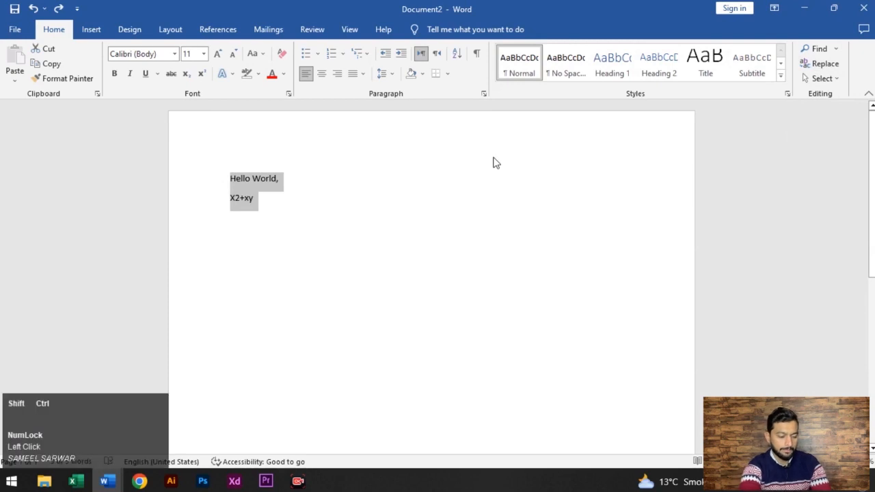
Increase the font size of both lines to 20 and undo the stray period that replaces the text.
key("ctrl+shift+period")
key("ctrl+shift+period")
key("ctrl+shift+period")
key("ctrl+shift+period")
key("ctrl+shift+period")
type(".")
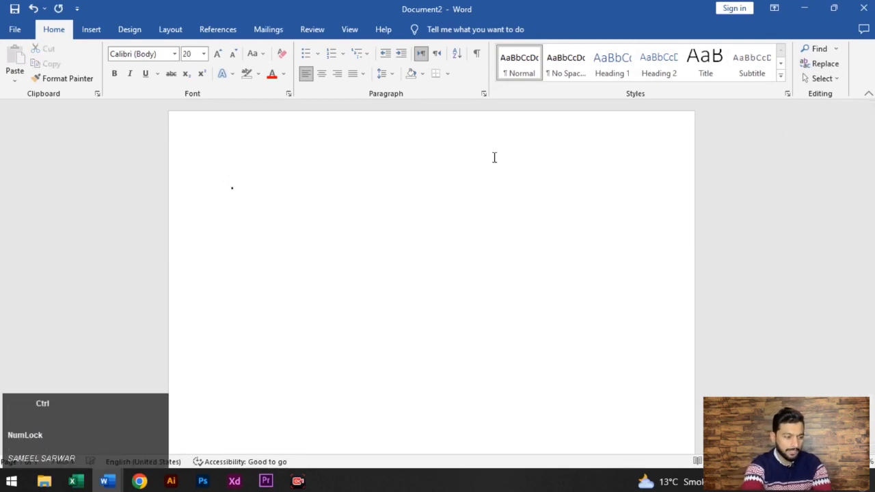
key("ctrl+z")
key("Right")
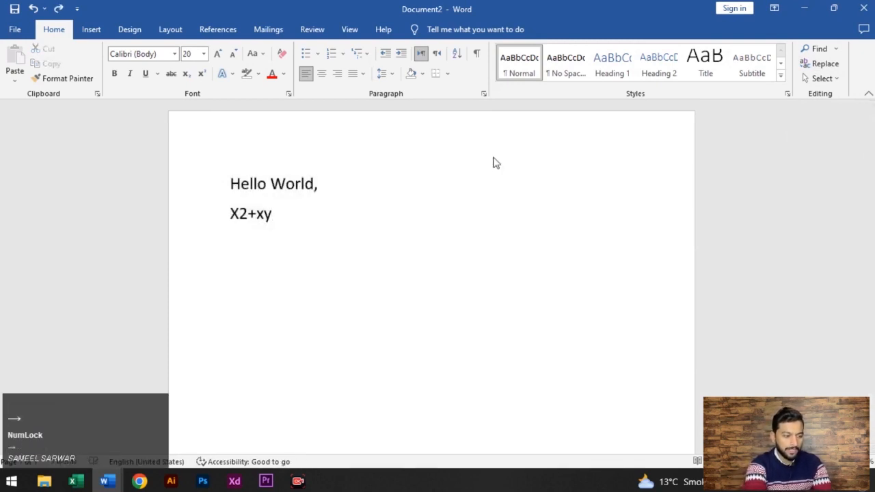
Search the document for "world".
key("ctrl+f")
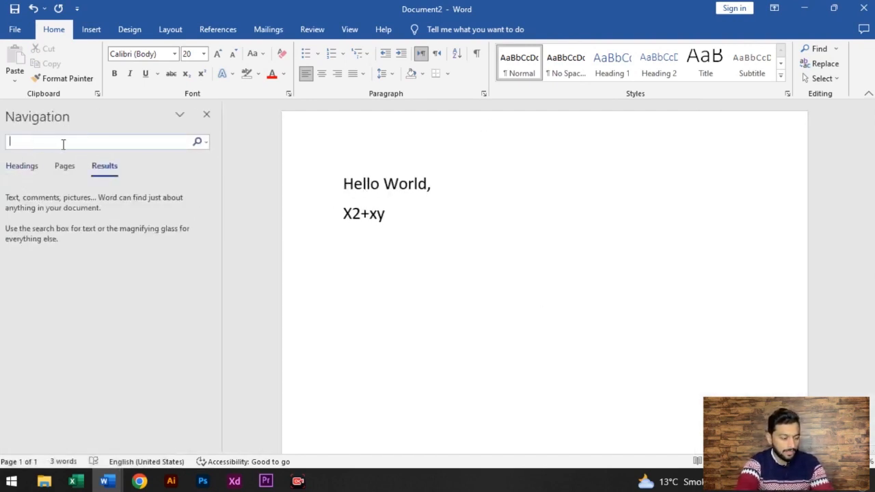
type("world")
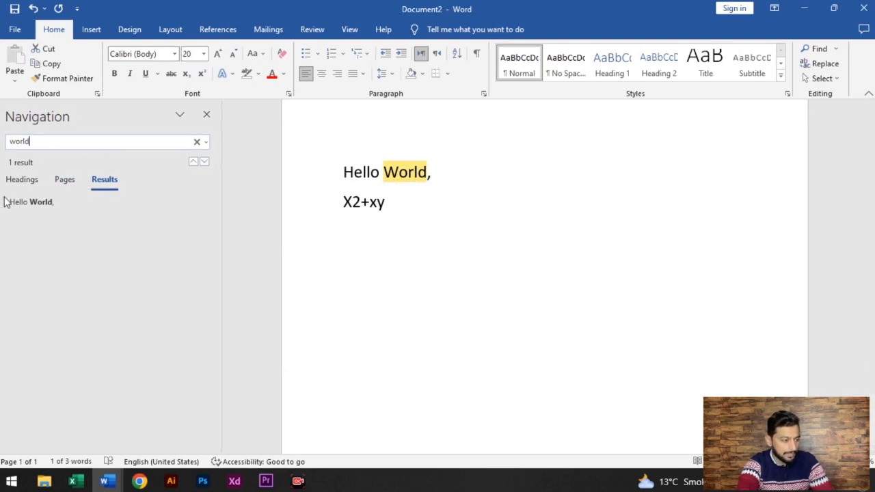
Add a new line reading "World" below the X2+xy formula.
left_click(412, 208)
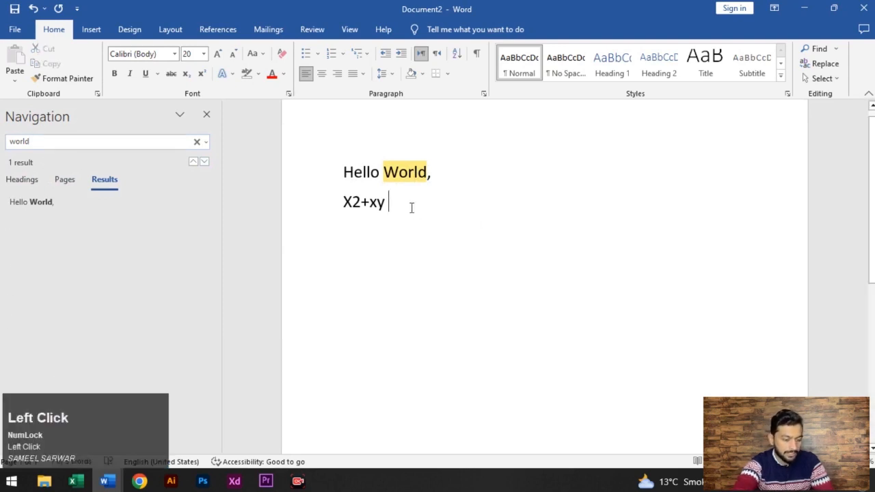
key("Return")
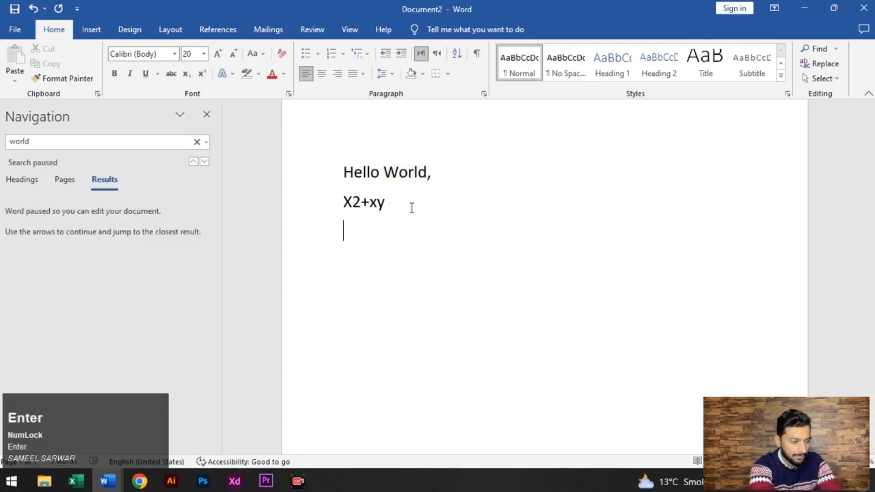
type("world")
key("Return")
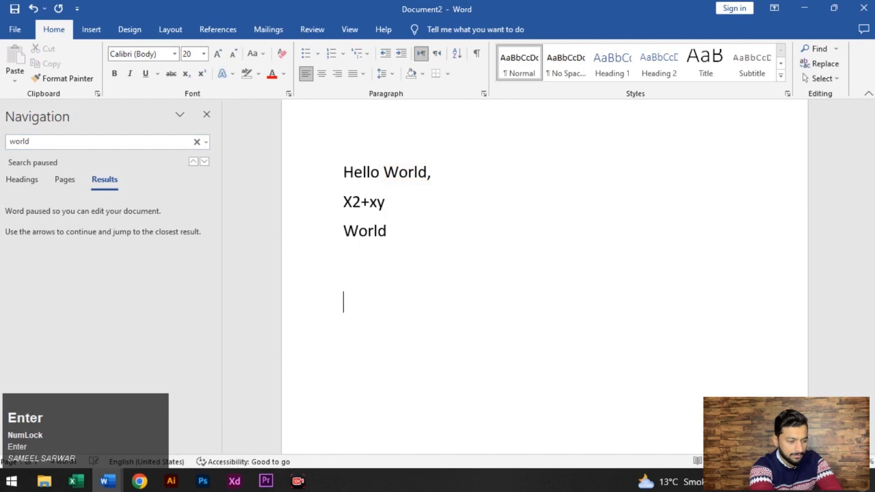
key("BackSpace")
type("h")
key("Return")
key("BackSpace")
key("BackSpace")
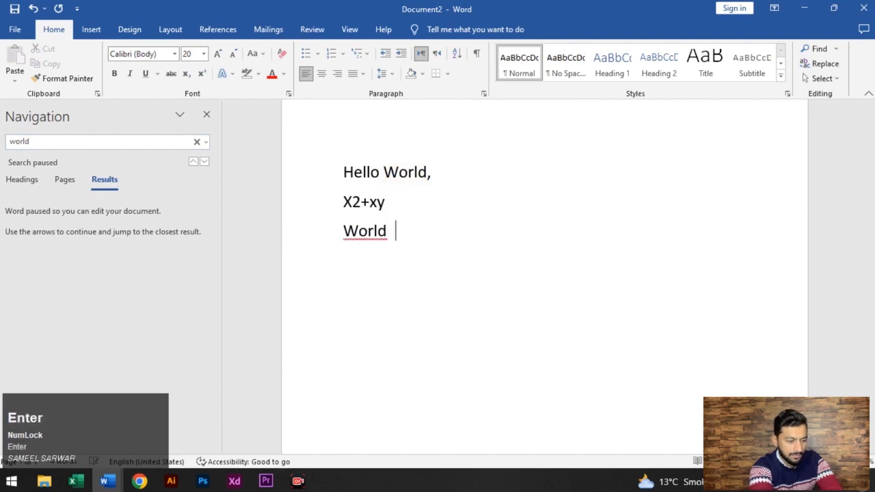
Add the filler lines "Jklsgj" and "Jkjgshd" below it, followed by another line reading "world".
key("Return")
type("jklsgj")
key("Return")
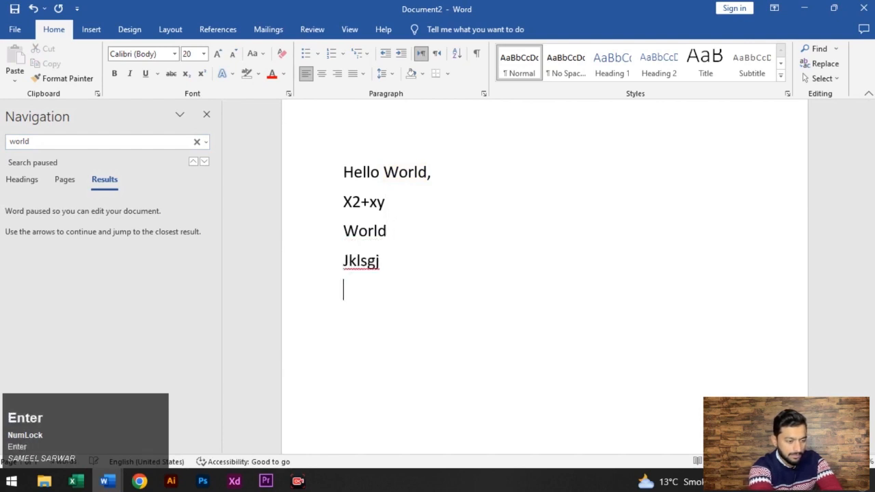
type("jkjgshd")
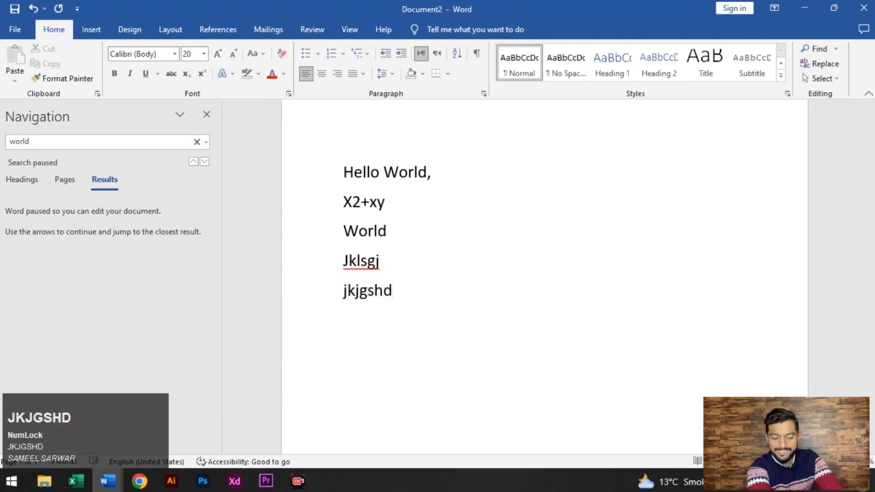
key("Return")
type("world")
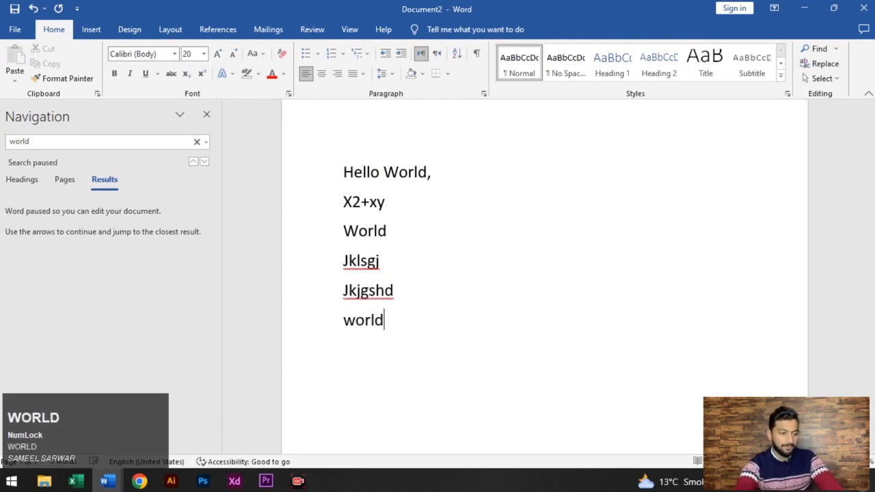
Search the extended document for "world" again and close the Navigation pane.
left_click(50, 142)
left_click(80, 140)
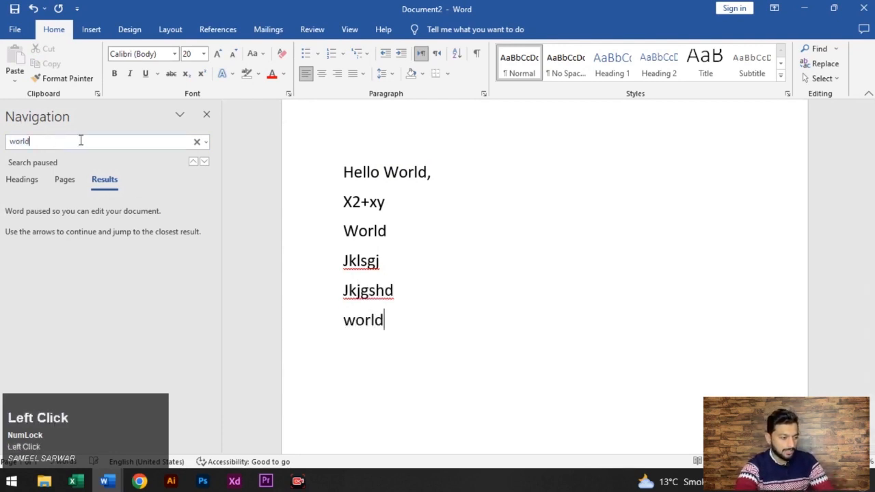
key("Return")
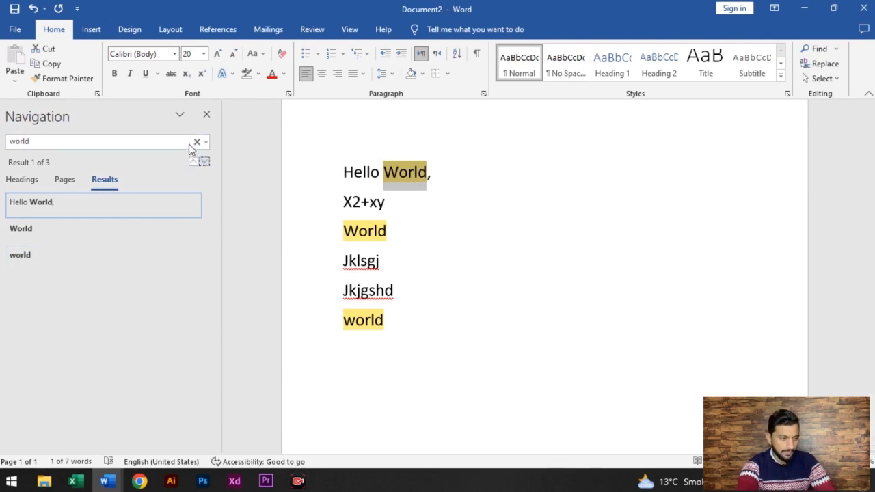
left_click(207, 114)
left_click(494, 227)
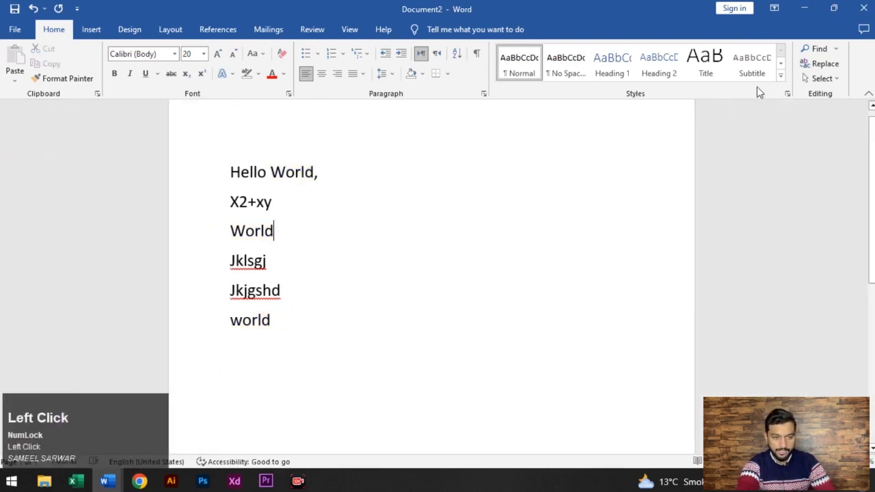
Replace every occurrence of "world" in the document with "Pakistan" and close the Find and Replace dialog.
key("ctrl+h")
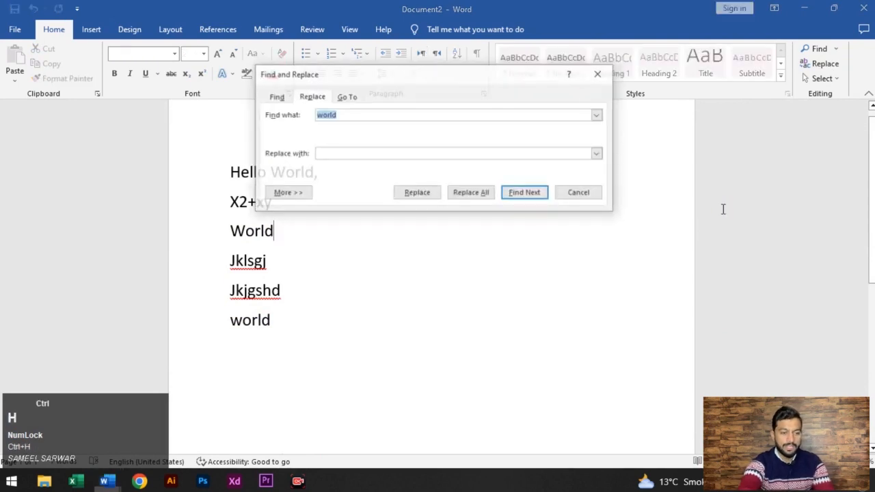
left_click_drag(540, 86, 732, 104)
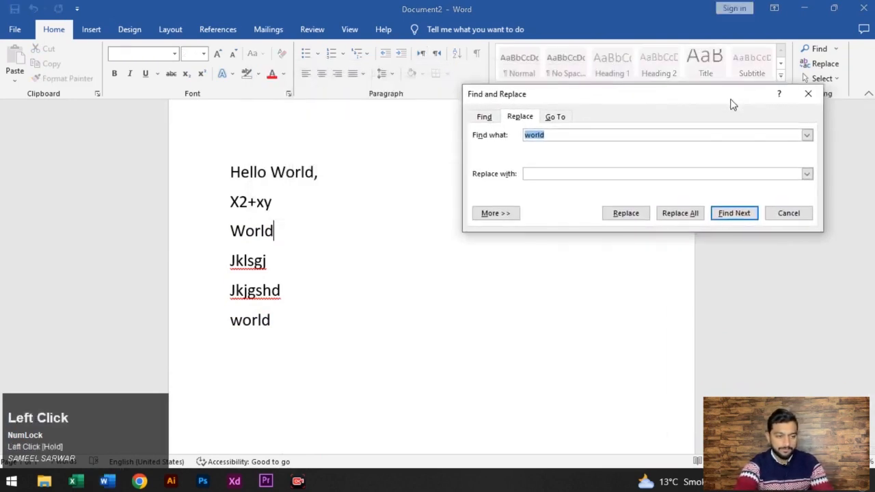
left_click(551, 137)
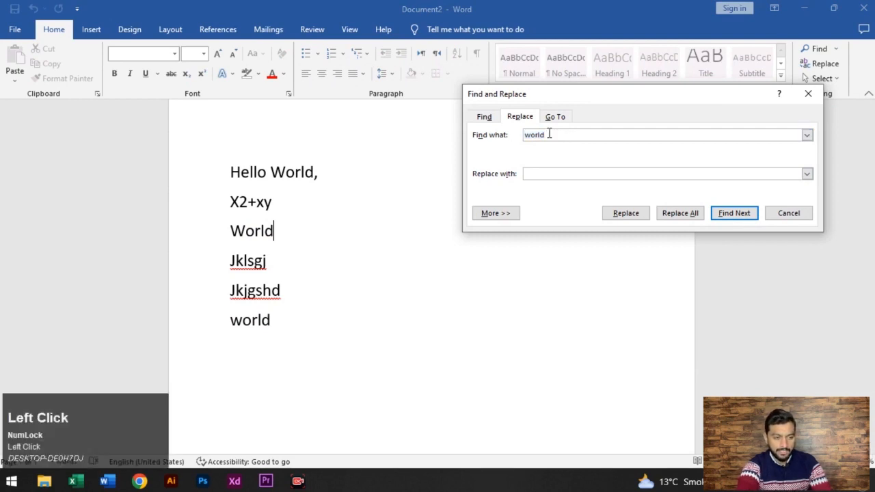
left_click(551, 173)
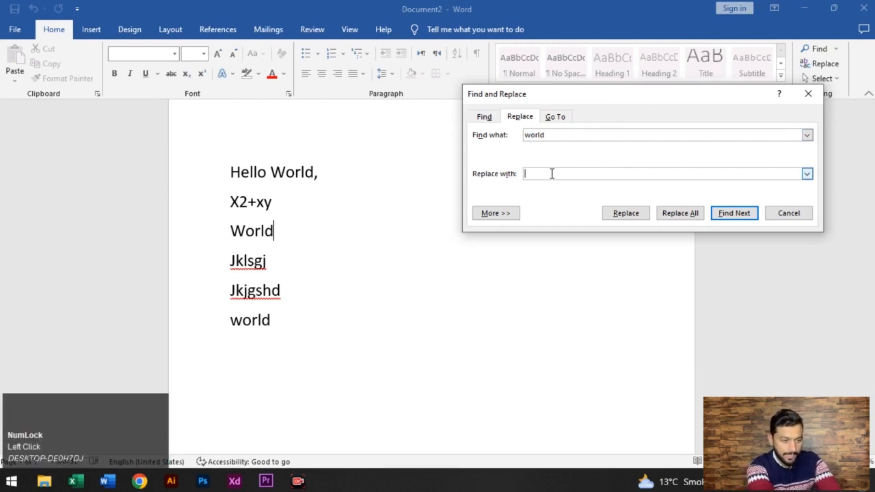
type("Pakistan")
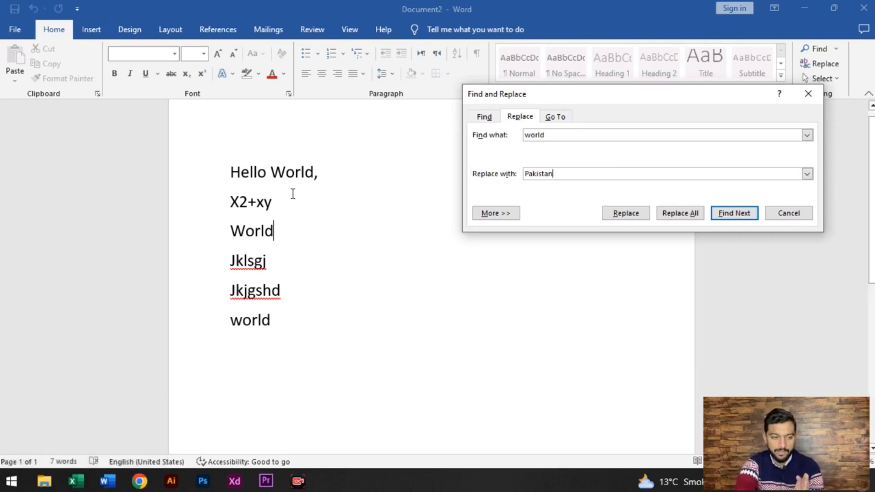
left_click(680, 213)
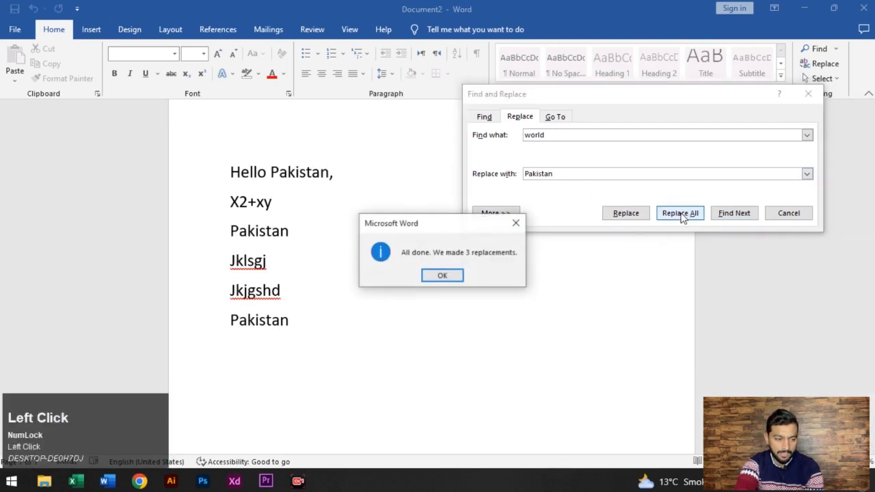
left_click(446, 276)
left_click(789, 214)
scroll(294, 216, "up", 2)
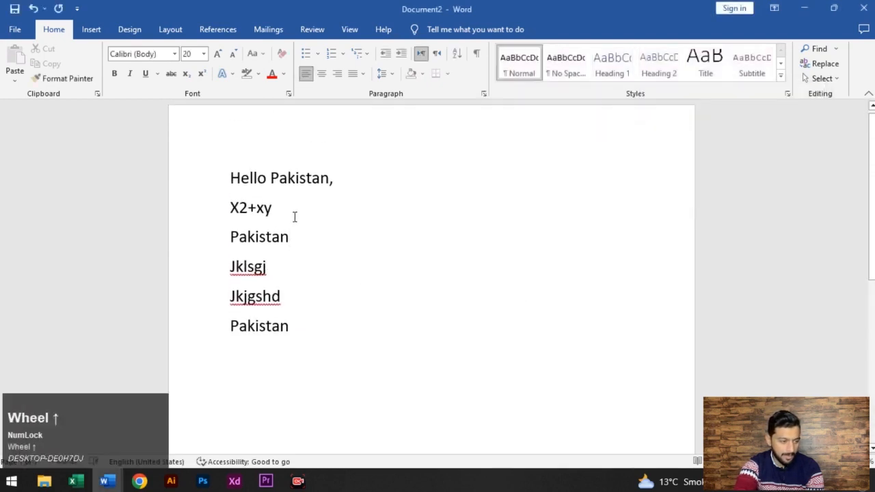
Undo the replacement of all occurrences and reopen Find and Replace, keeping "Pakistan" as the replacement text.
left_click(311, 238)
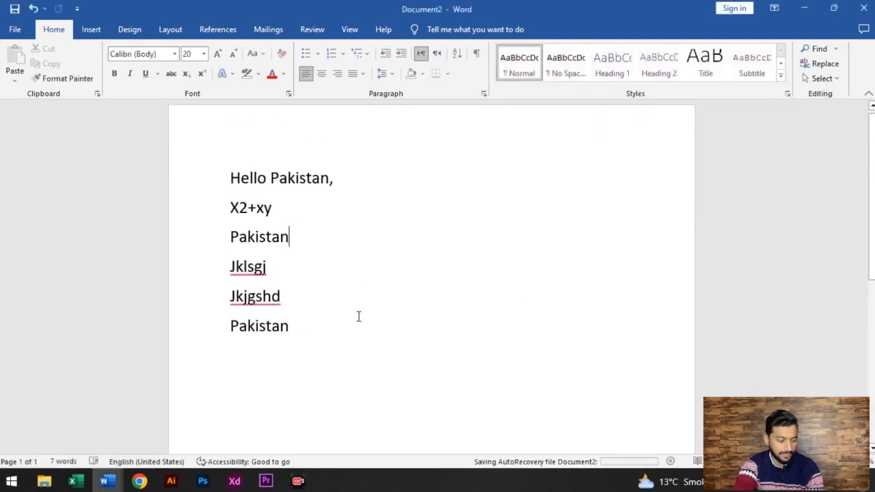
key("ctrl+z")
key("ctrl+h")
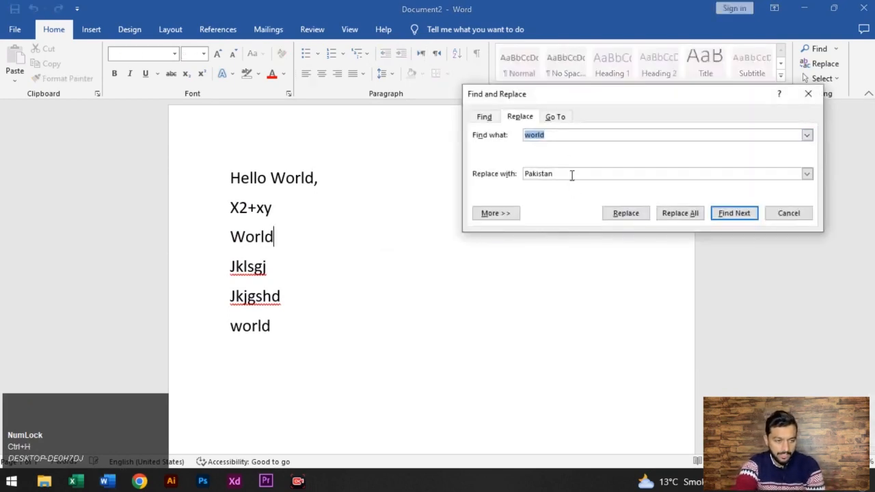
left_click(570, 173)
left_click(565, 175)
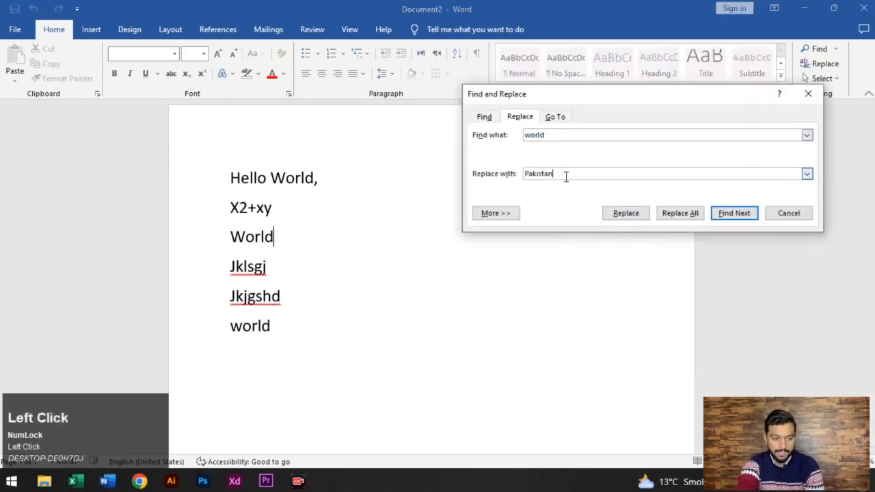
left_click(565, 176)
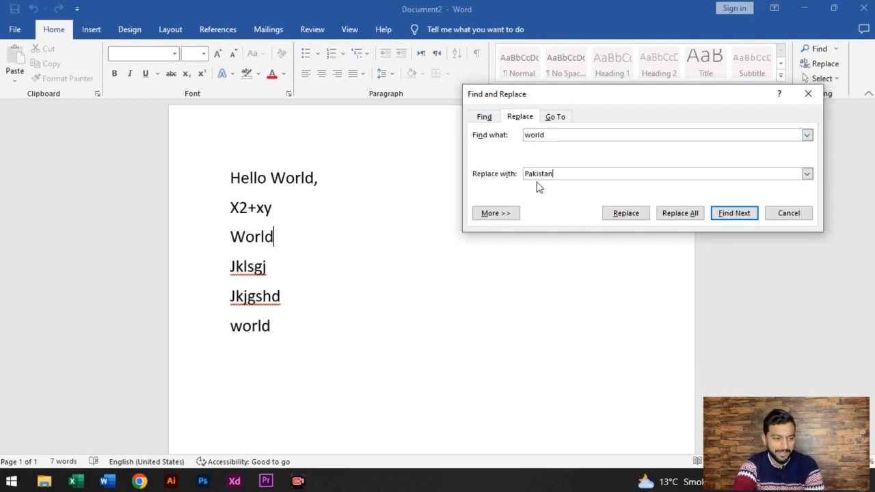
left_click(558, 176)
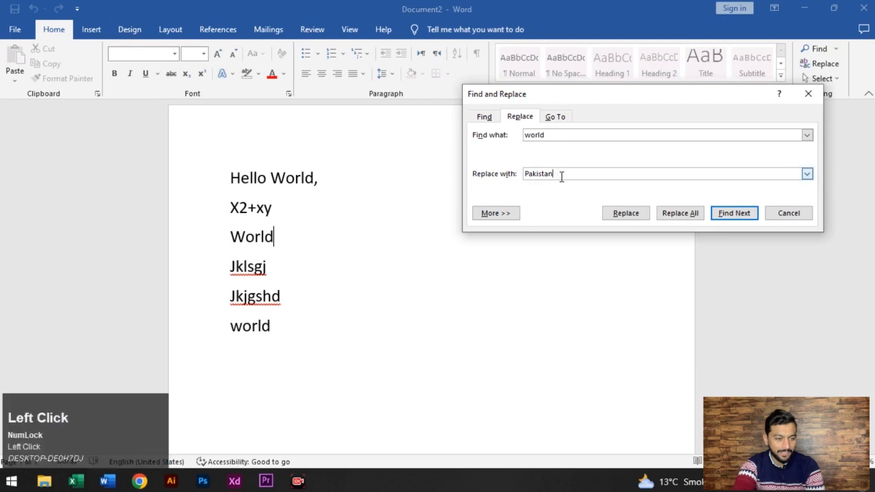
Set the font format of the replacement text to Arial Black, Bold, size 26.
left_click(512, 214)
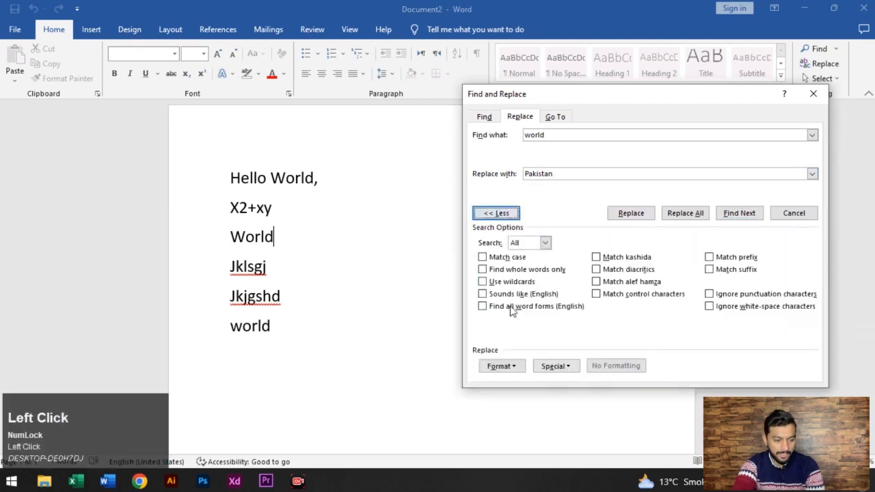
left_click(504, 366)
left_click(531, 261)
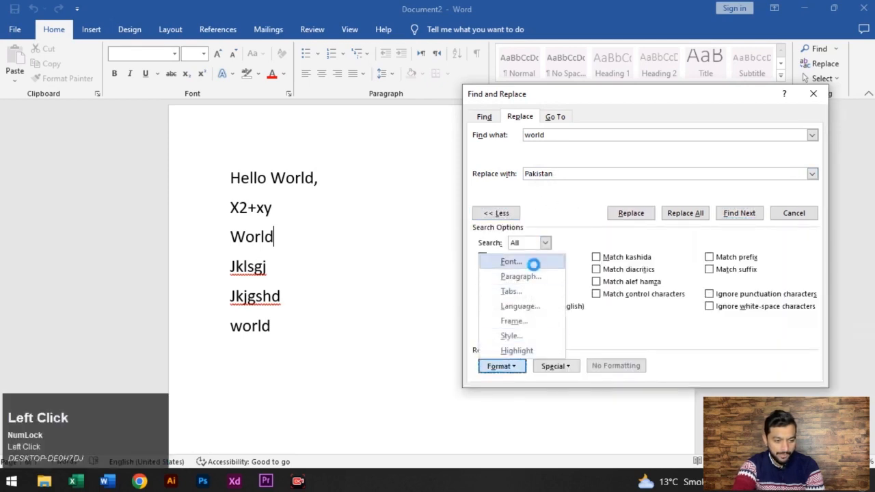
left_click_drag(447, 64, 710, 59)
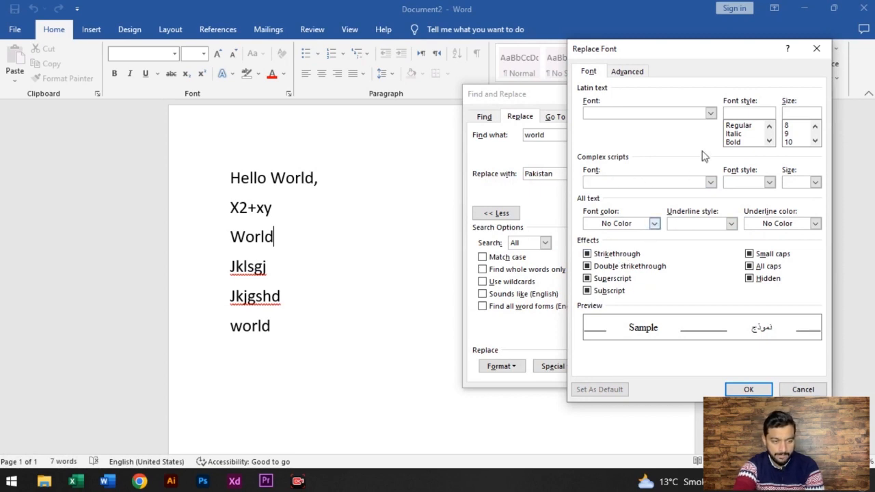
left_click(710, 113)
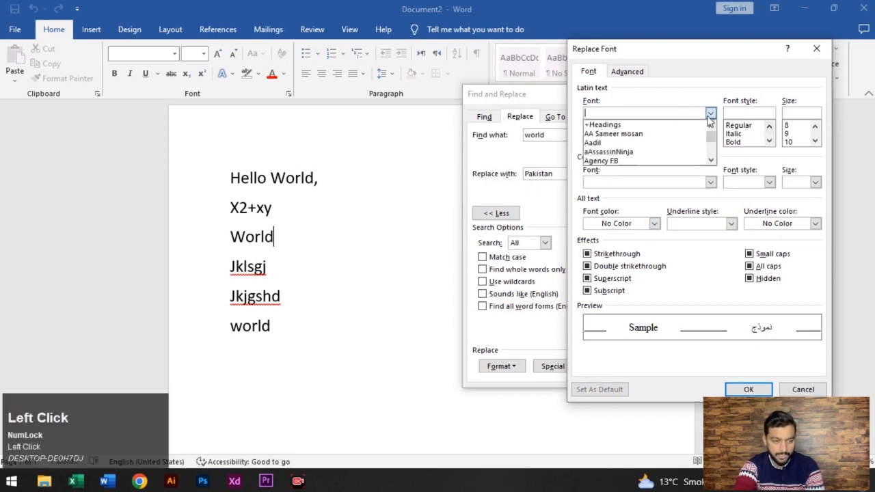
scroll(605, 161, "down", 3)
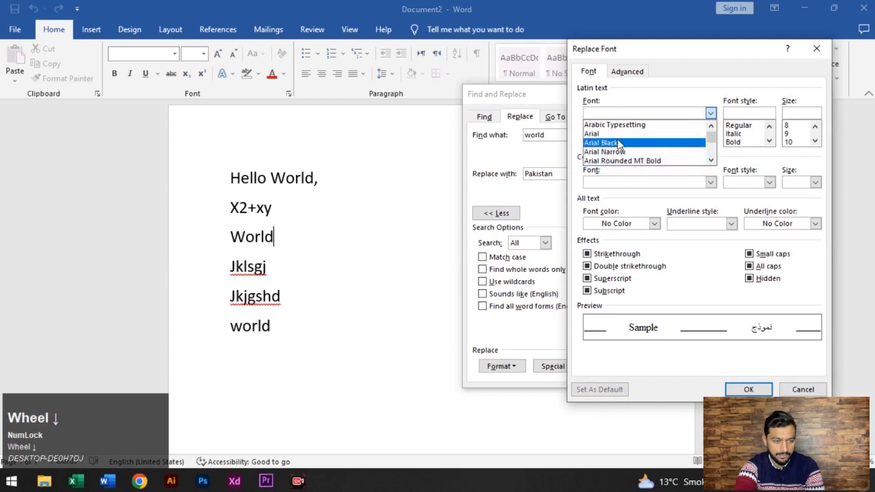
left_click(615, 145)
left_click(743, 143)
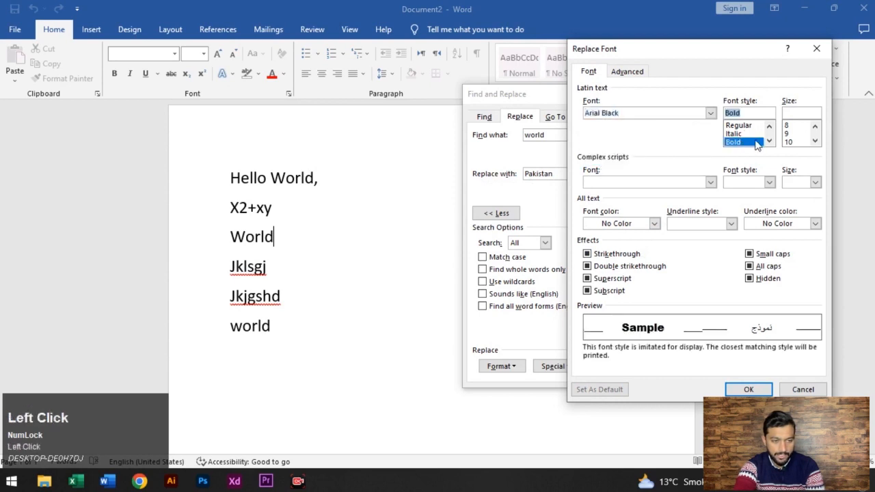
left_click(815, 140)
left_click(814, 141)
left_click(815, 141)
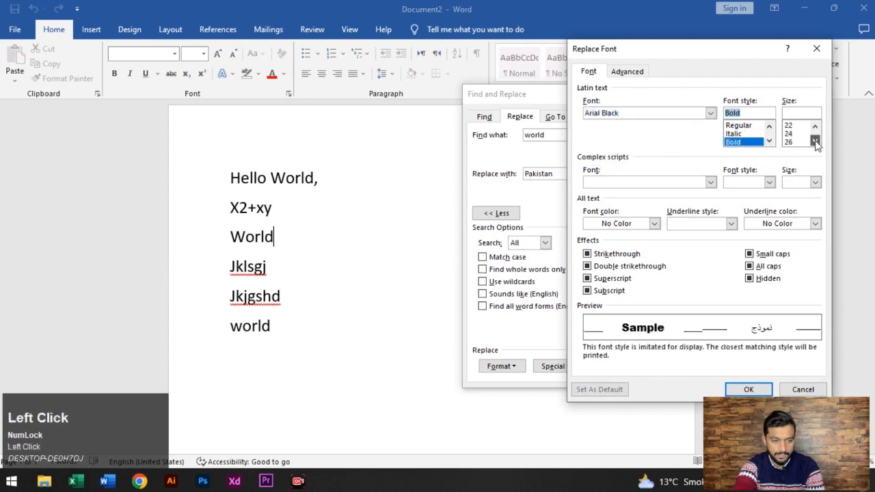
left_click(788, 142)
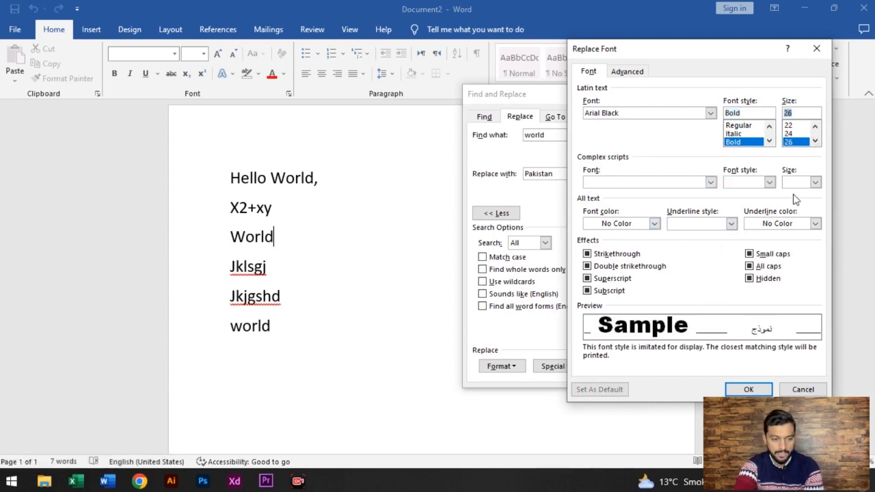
Give the replacement text a red font color and a single green underline, and accept the font format.
left_click(654, 223)
left_click(601, 336)
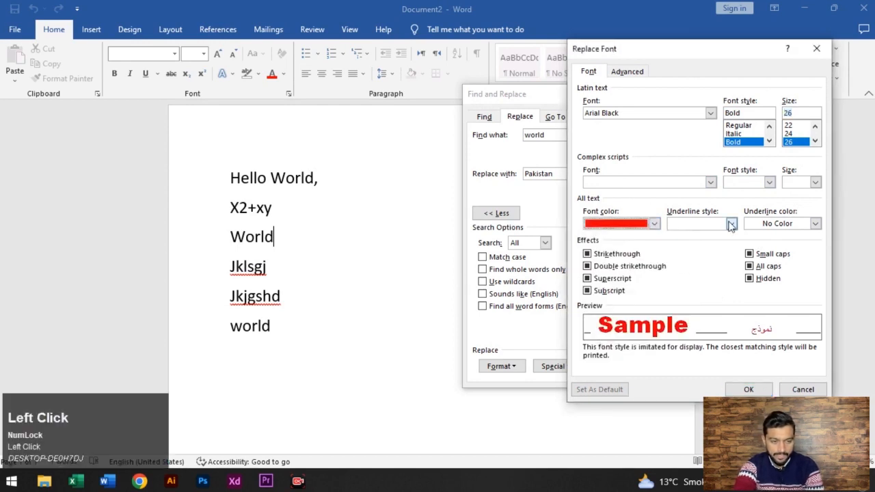
left_click(730, 224)
left_click(693, 254)
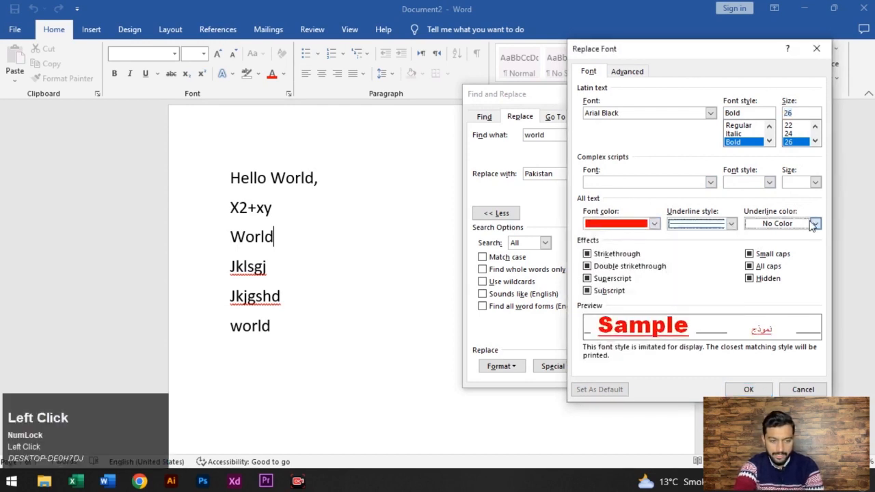
left_click(814, 224)
left_click(805, 339)
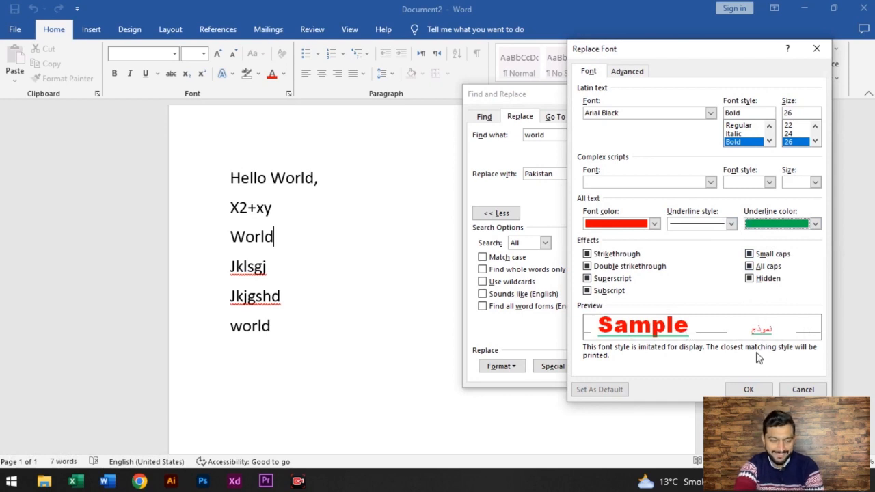
left_click(748, 389)
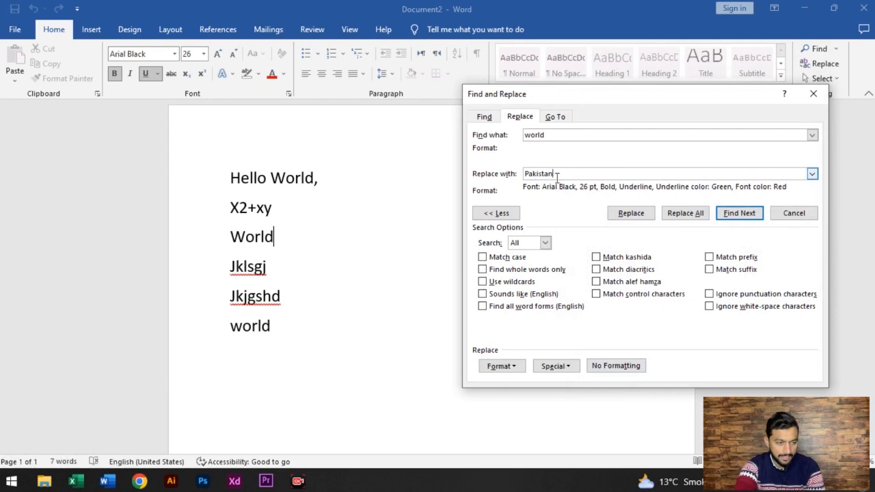
left_click(559, 174)
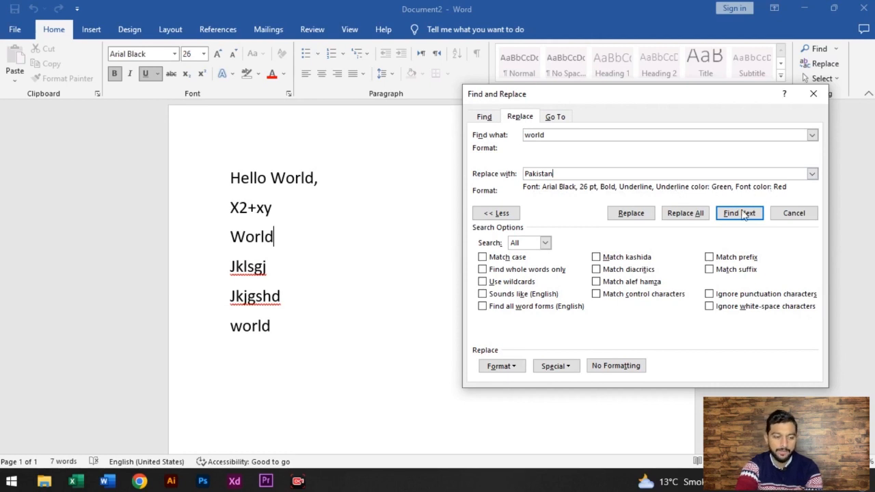
Replace every occurrence of "world" with the formatted "Pakistan" and close the Find and Replace dialog.
left_click(684, 213)
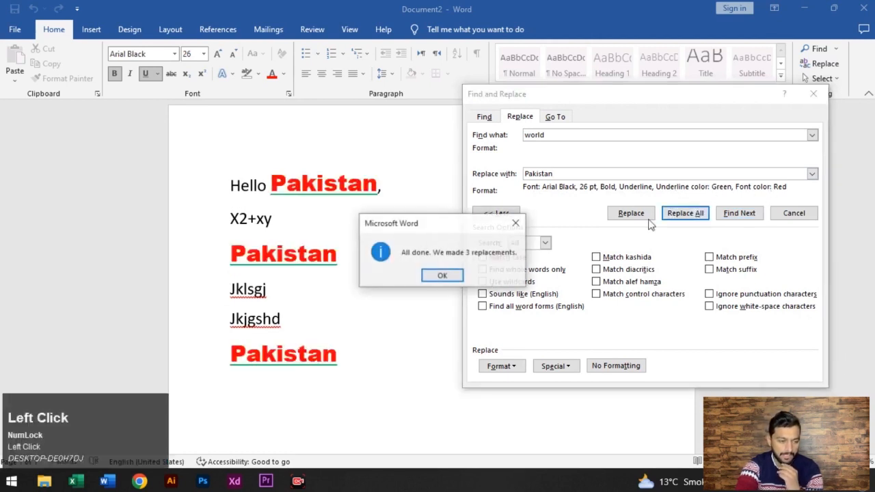
left_click(452, 277)
scroll(307, 274, "down", 3)
scroll(307, 273, "up", 3)
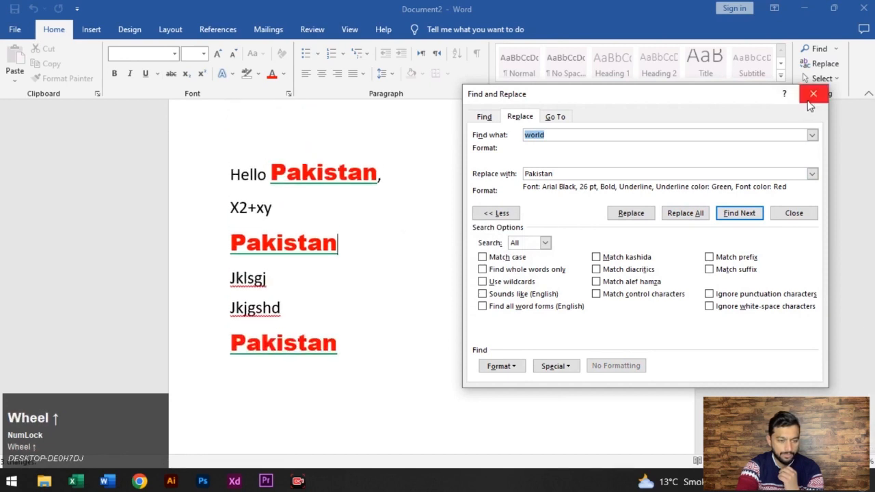
left_click(809, 101)
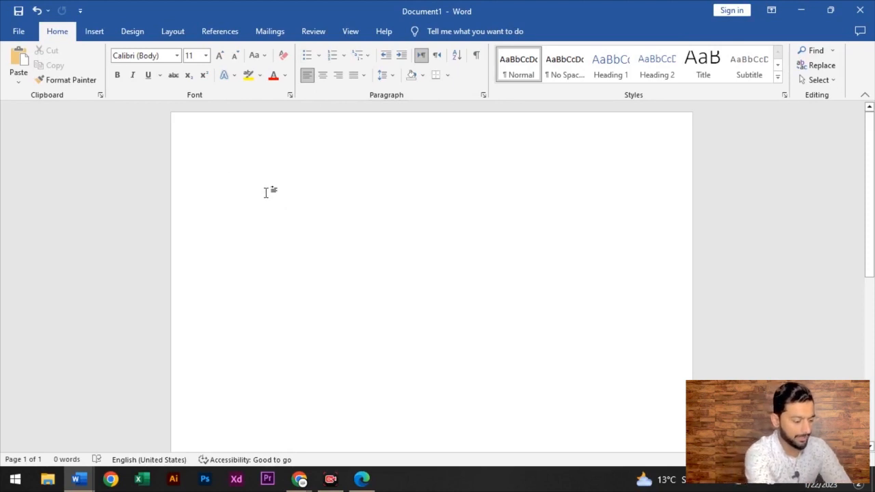
Enter the text "Question no 1" in the blank document.
type("Qu")
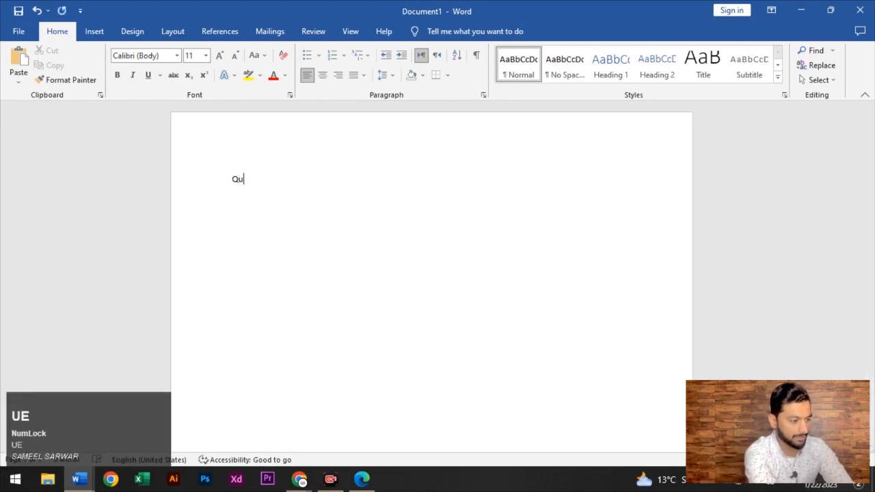
type("estion no")
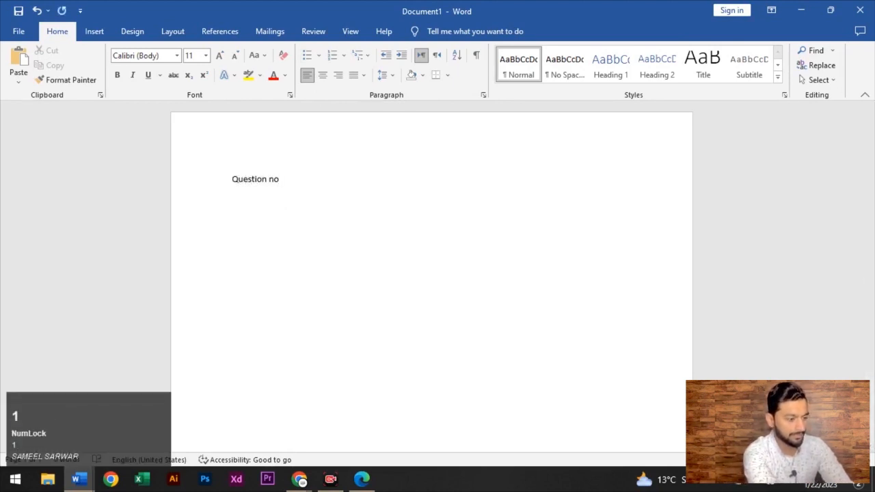
key("ctrl+Caps_Lock")
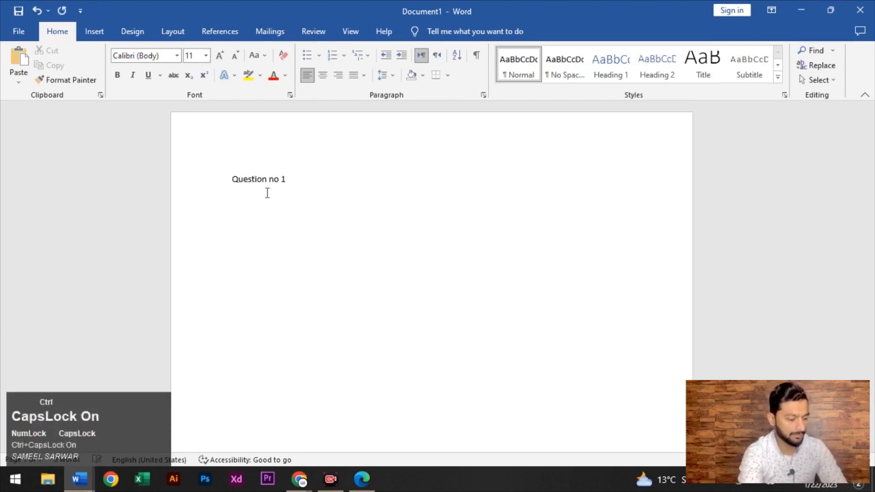
Enlarge the whole "Question no 1" line to font size 18.
key("ctrl+shift+Home")
key("ctrl+shift+period")
key("ctrl+shift+period")
key("ctrl+shift+period")
key("ctrl+shift+period")
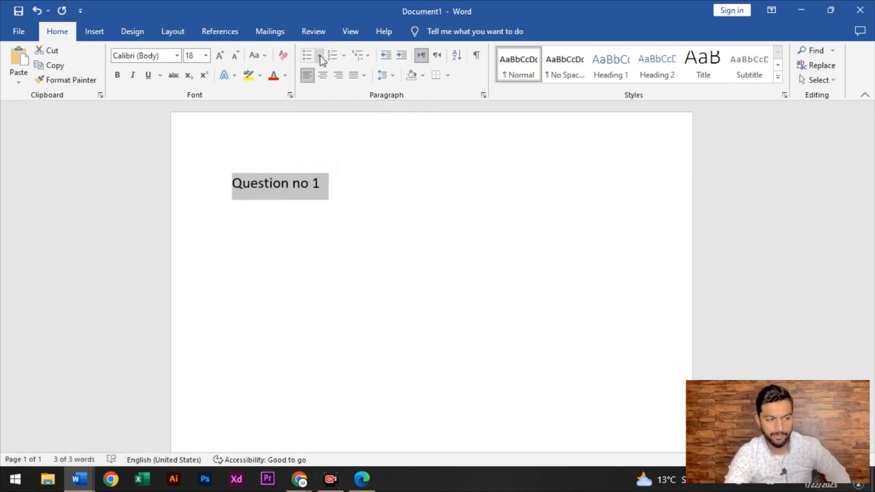
Apply the arrowhead bullet from the bullet library to the "Question no 1" line.
left_click(320, 57)
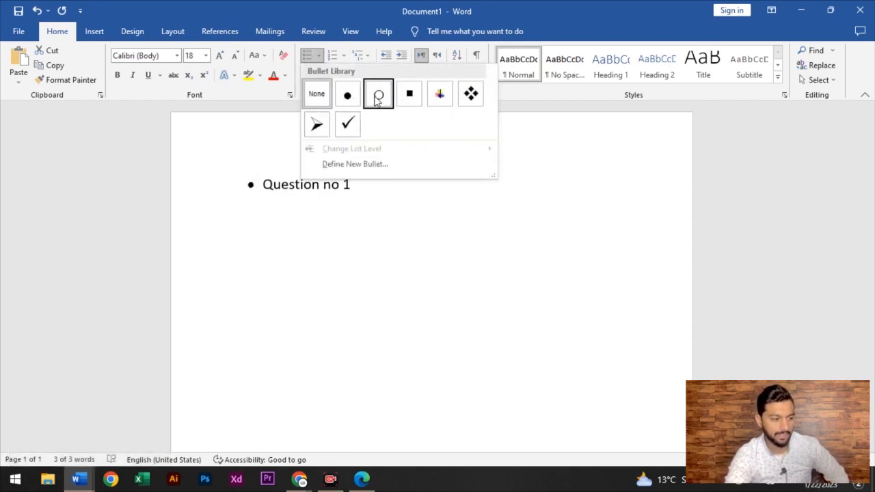
left_click(316, 127)
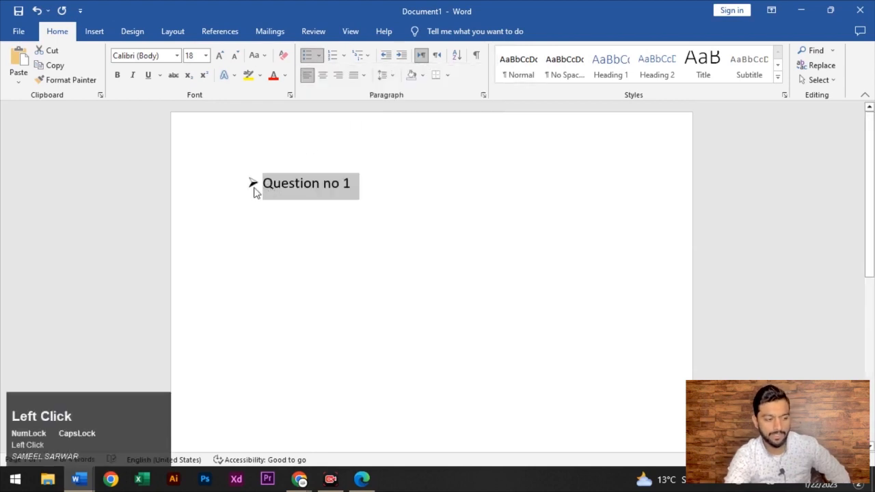
left_click(356, 190)
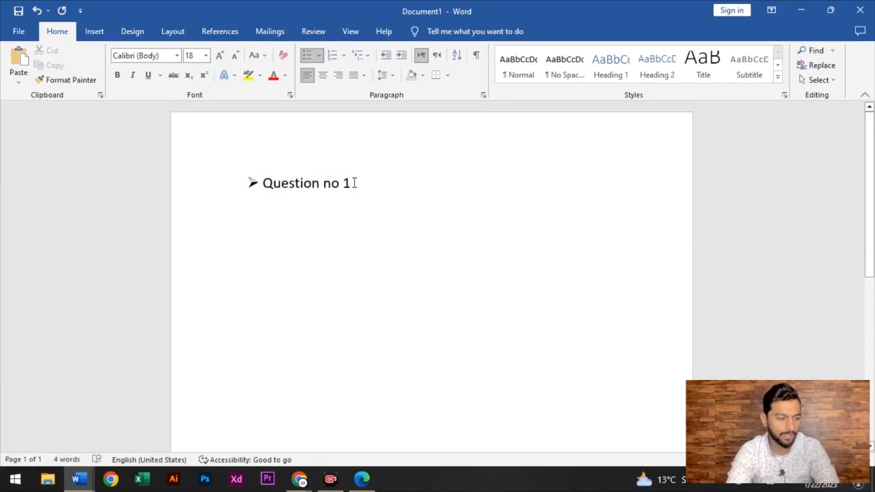
Add a second bulleted line reading "Question no2", correcting the misspelled attempts.
key("Return")
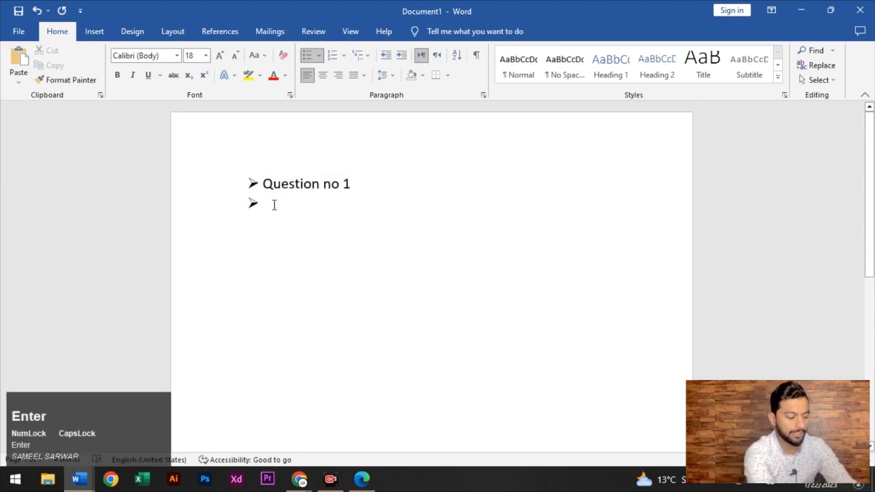
type("qUS")
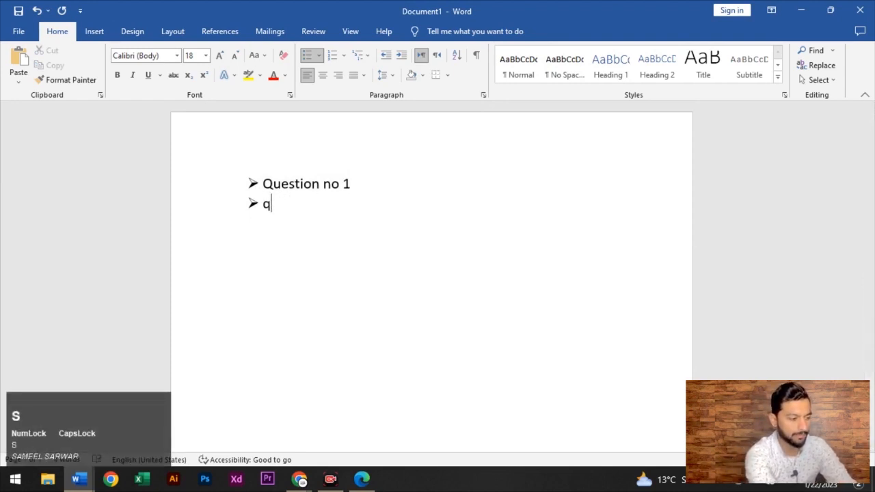
key("BackSpace")
type("Qustion non")
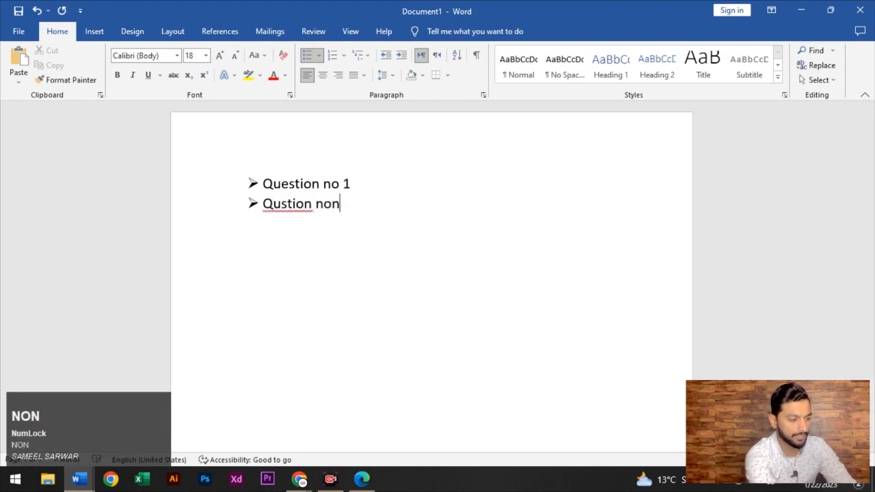
key("BackSpace")
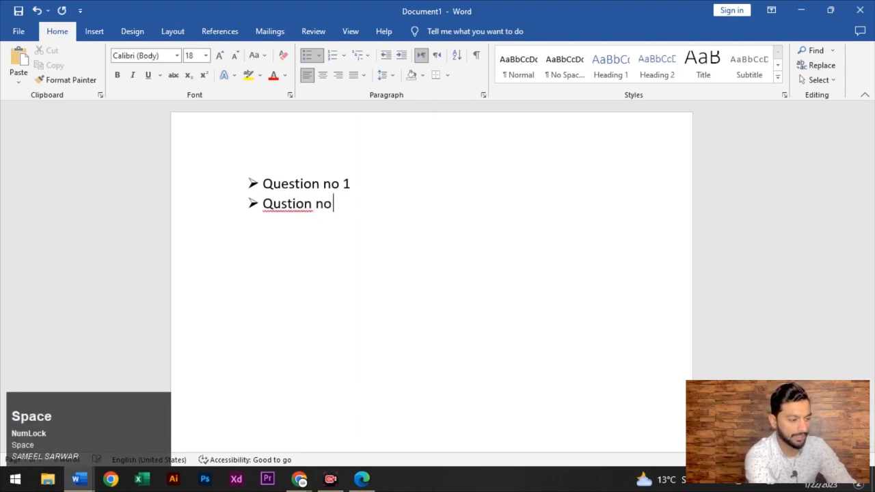
type("1")
key("BackSpace")
key("BackSpace")
key("BackSpace")
key("BackSpace")
key("BackSpace")
key("BackSpace")
key("BackSpace")
key("BackSpace")
key("BackSpace")
key("BackSpace")
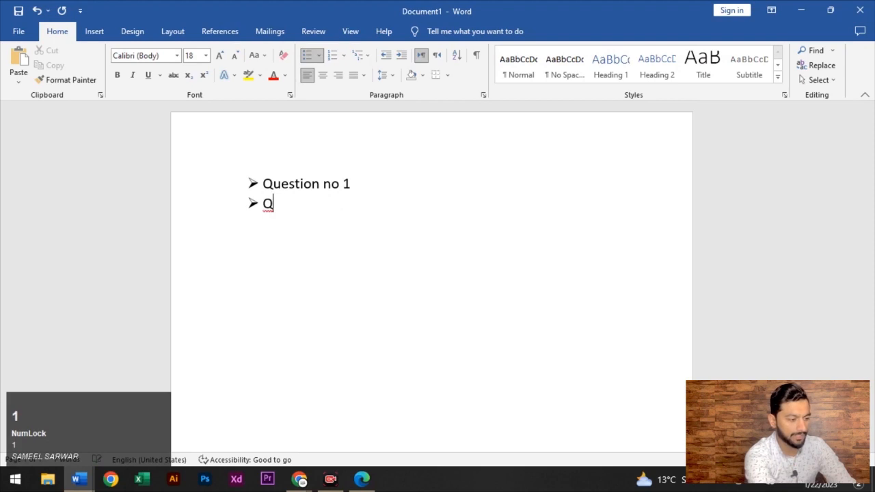
type("usetion")
key("BackSpace")
key("BackSpace")
key("BackSpace")
key("BackSpace")
key("BackSpace")
key("BackSpace")
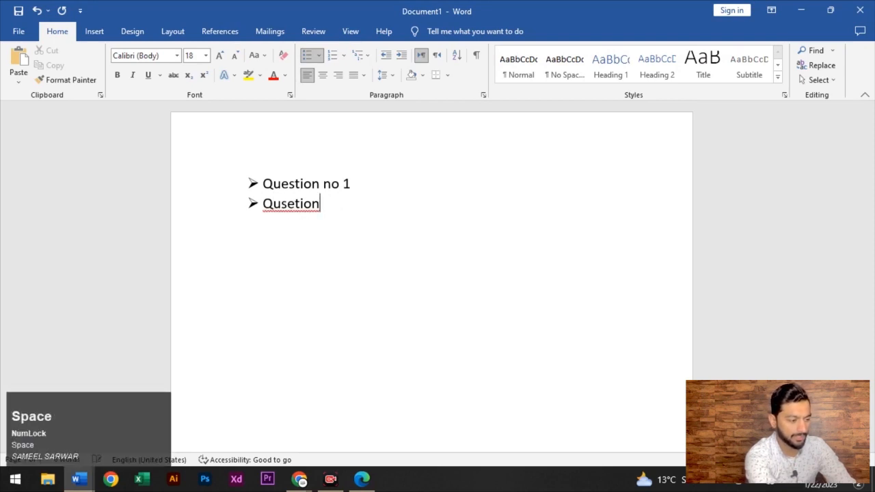
type("estion no2")
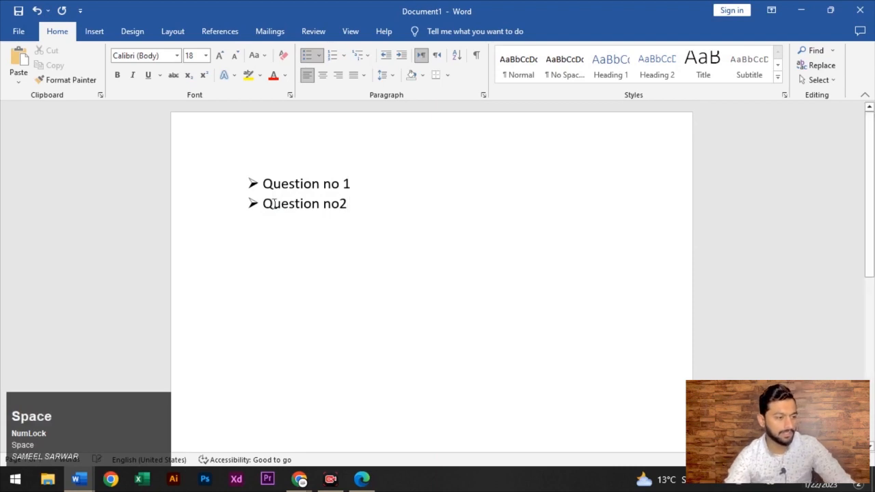
Try to end the bullet list after "Question no2", and undo the removal of that line's bullet.
key("Return")
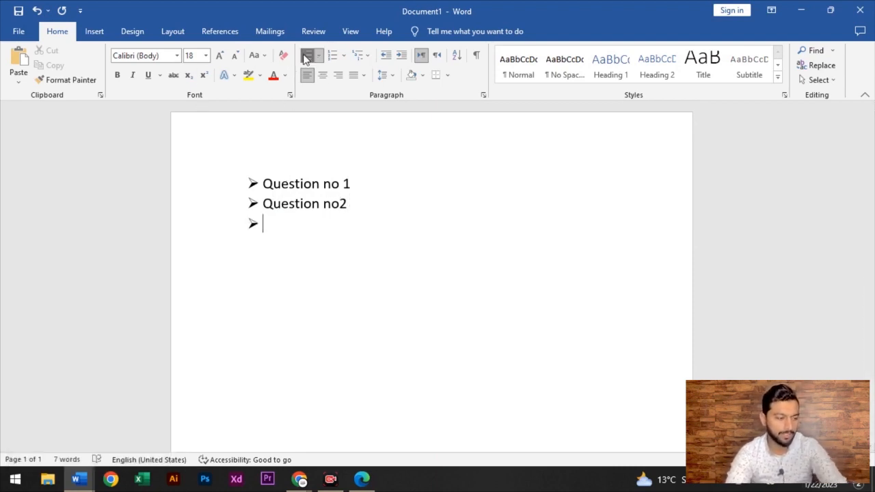
left_click(307, 58)
key("BackSpace")
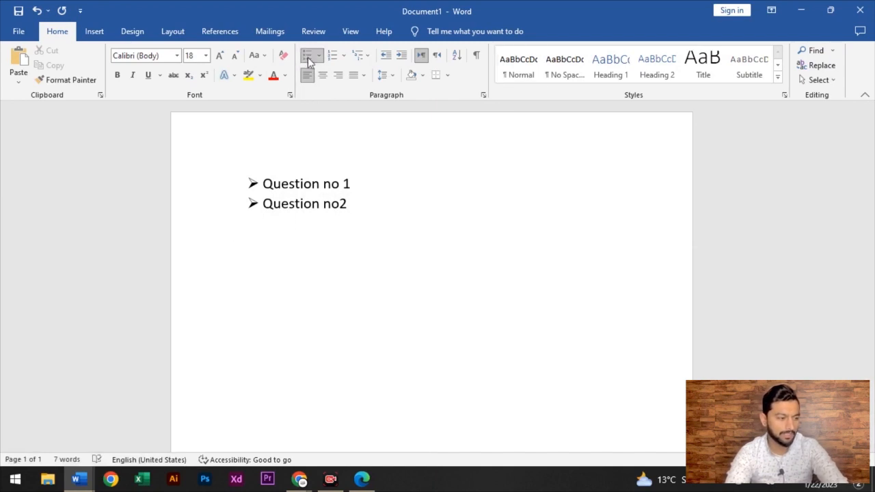
left_click(307, 58)
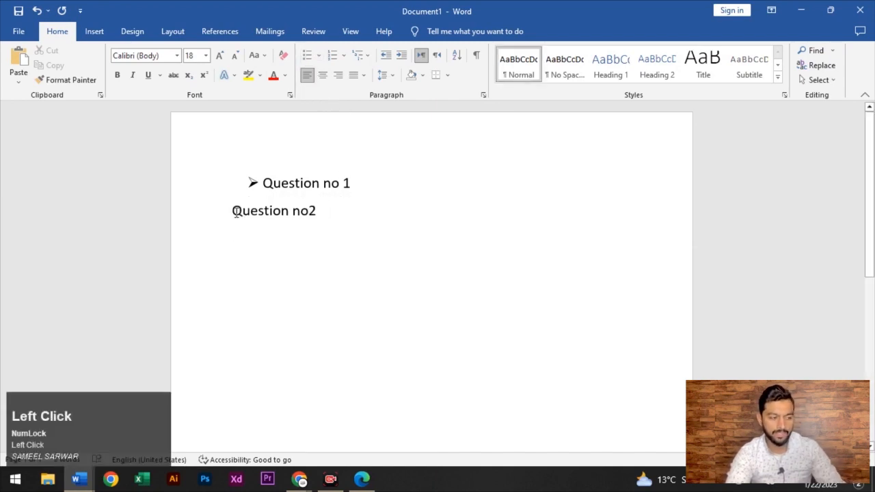
key("ctrl+z")
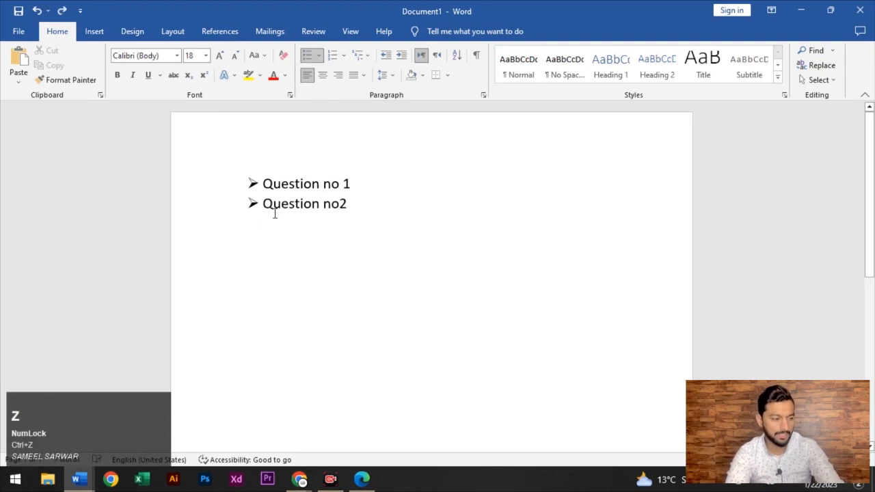
Add a new line below "Question no2" and turn off its bullet.
key("Return")
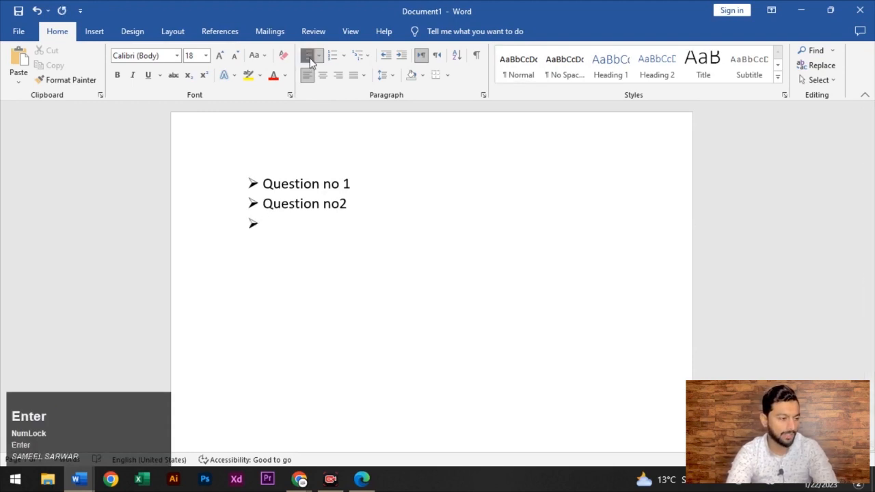
left_click(308, 57)
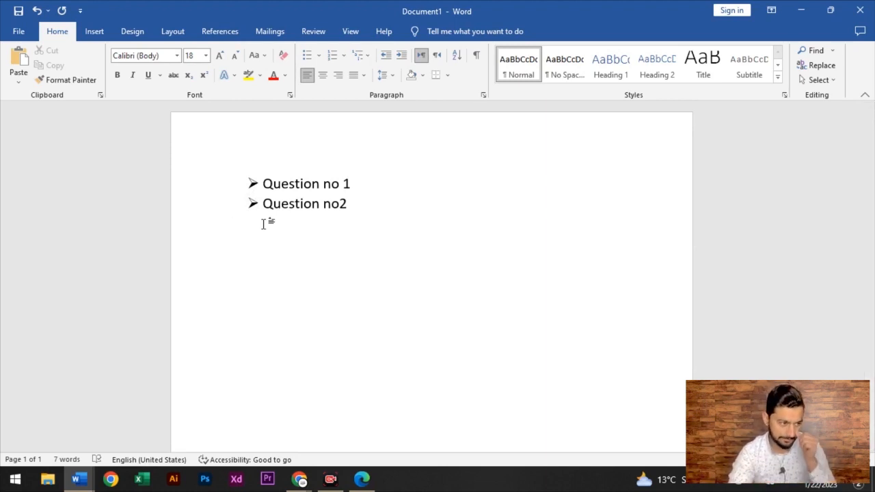
Start defining a new bullet for the empty line and open the symbol picker, moving it clear of the Define New Bullet dialog.
left_click(319, 56)
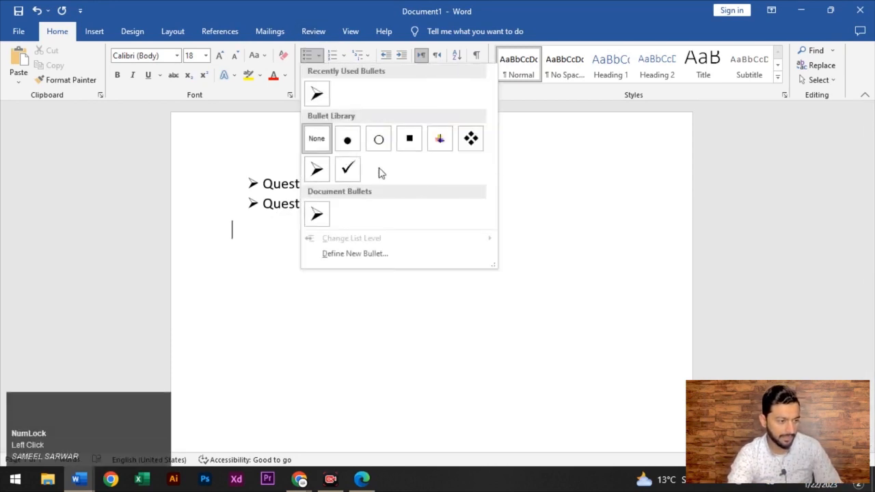
left_click(356, 254)
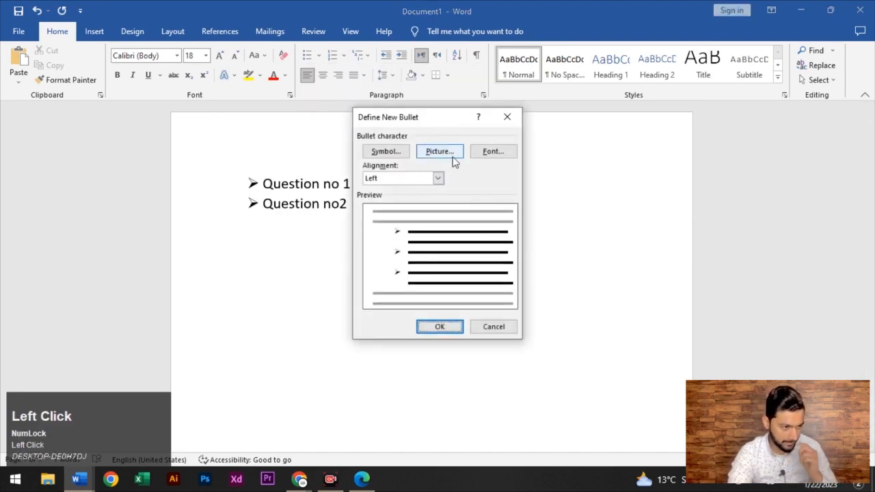
left_click(383, 151)
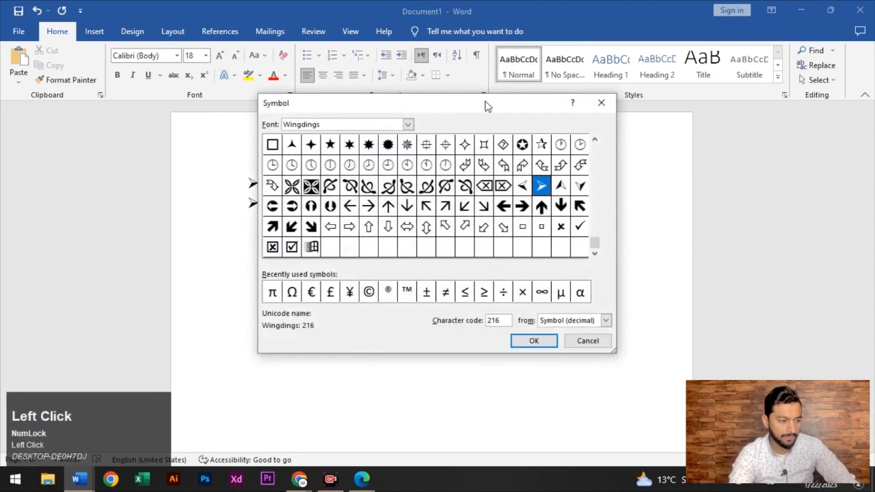
left_click_drag(486, 106, 697, 113)
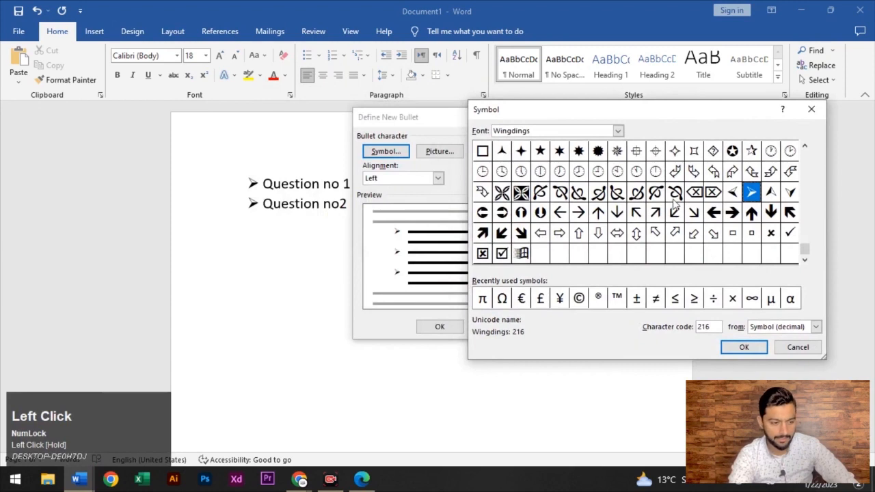
scroll(675, 203, "down", 1)
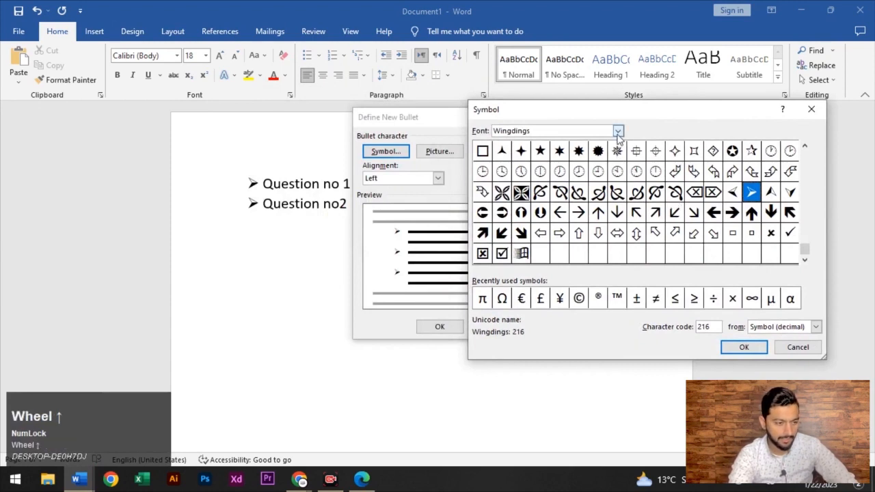
Browse the bullet characters available in the Vladimir Script, Wide Latin and Snap ITC fonts.
left_click(617, 131)
left_click(559, 169)
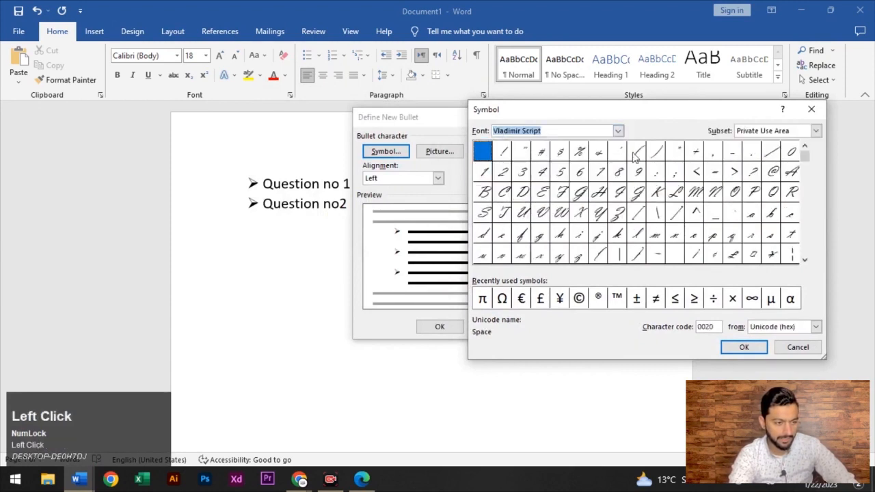
left_click(617, 130)
scroll(570, 179, "down", 1)
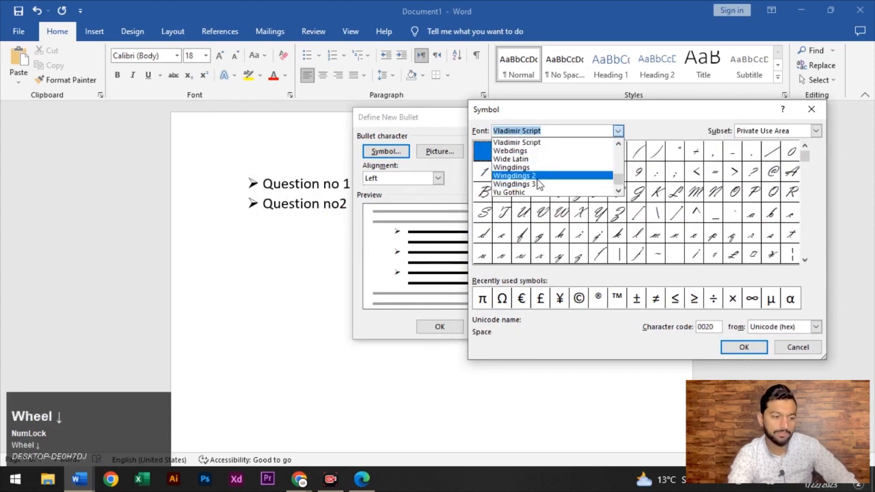
left_click(557, 160)
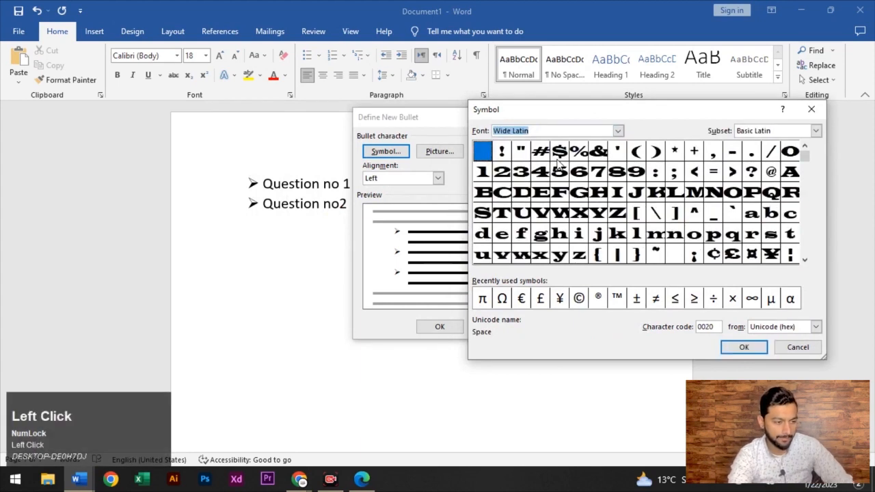
left_click(617, 130)
scroll(561, 177, "down", 1)
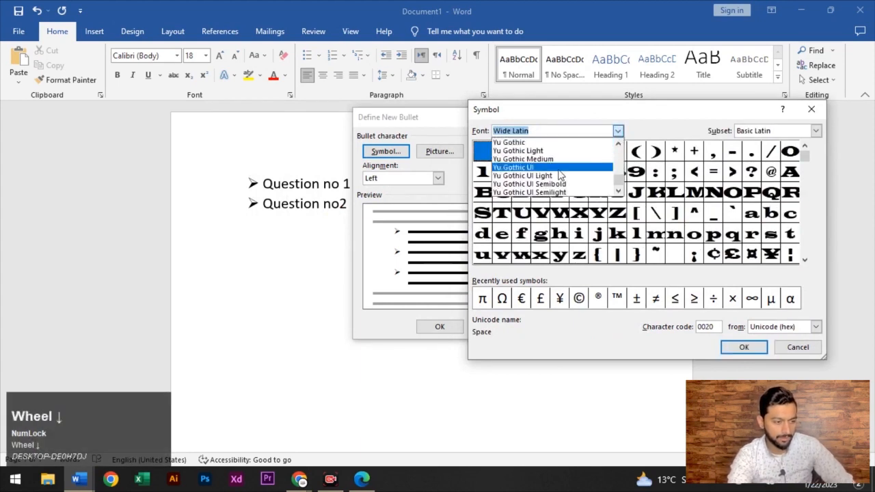
scroll(559, 176, "up", 15)
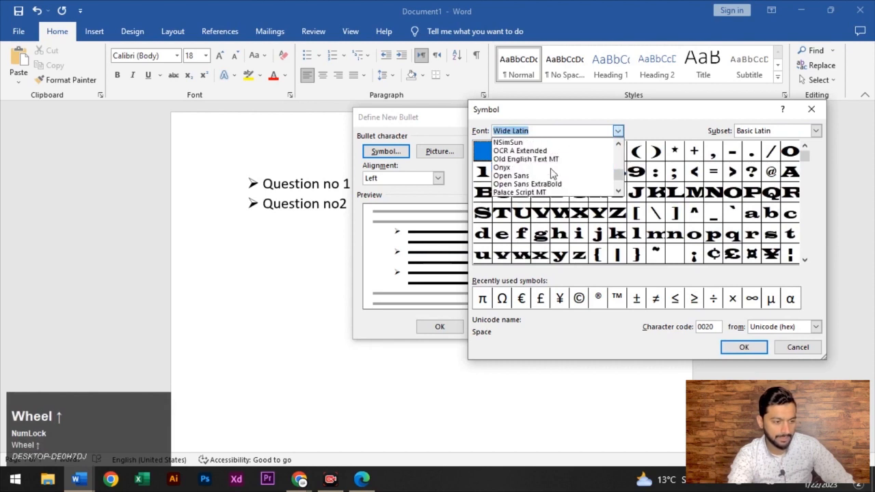
scroll(552, 172, "up", 2)
scroll(546, 170, "down", 10)
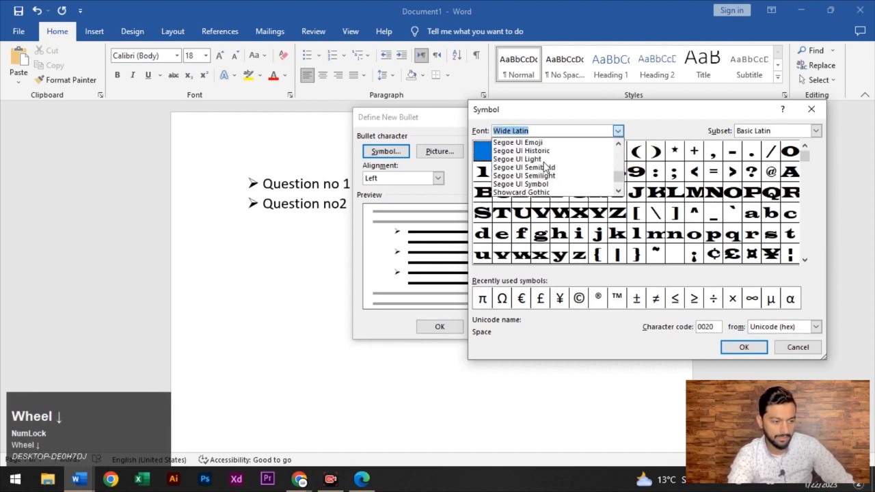
scroll(544, 167, "down", 3)
left_click(530, 171)
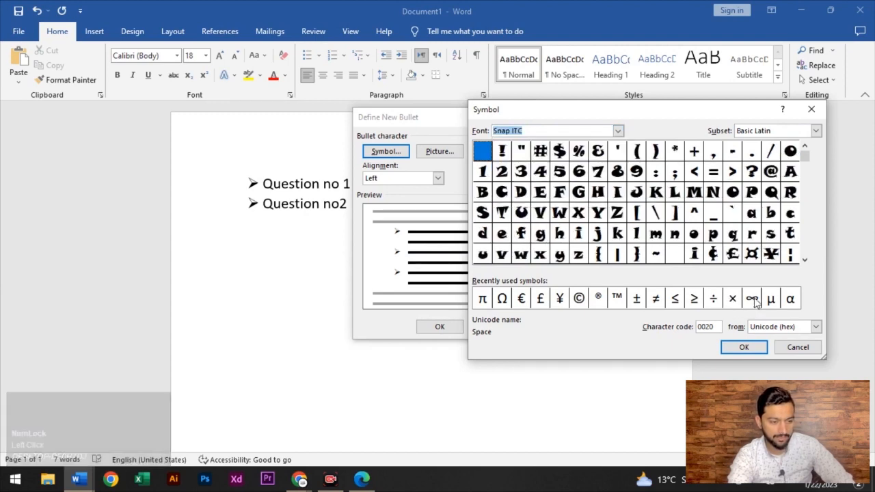
Choose the recently used infinity symbol (∞) as the new bullet character and apply it to the empty line.
left_click(752, 299)
left_click(744, 347)
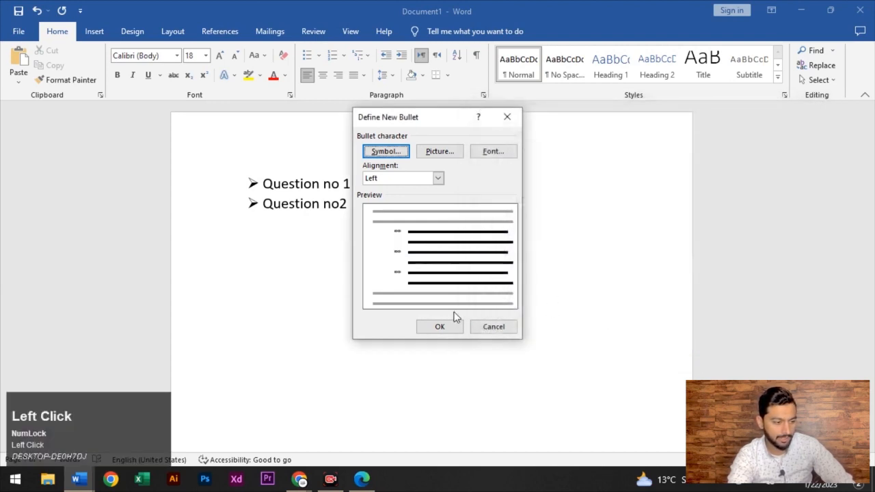
left_click(451, 327)
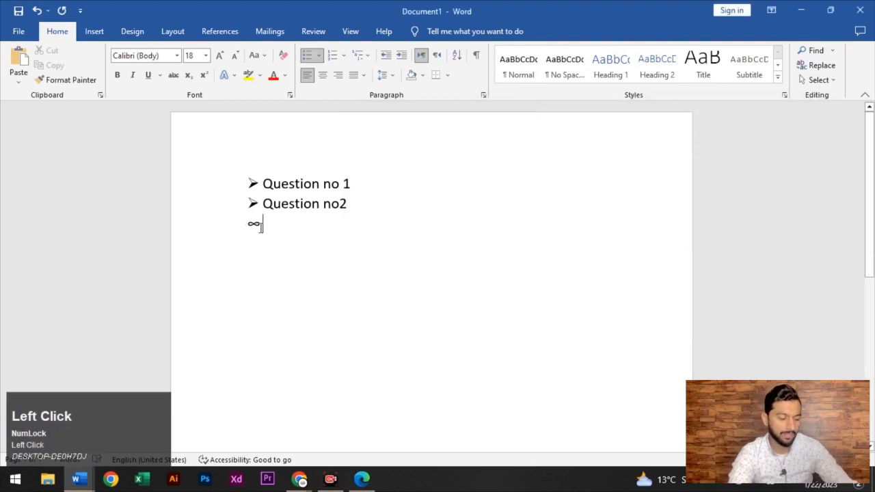
Write "Question no 3" as the infinity-bulleted item and add another bulleted line below it.
type("W")
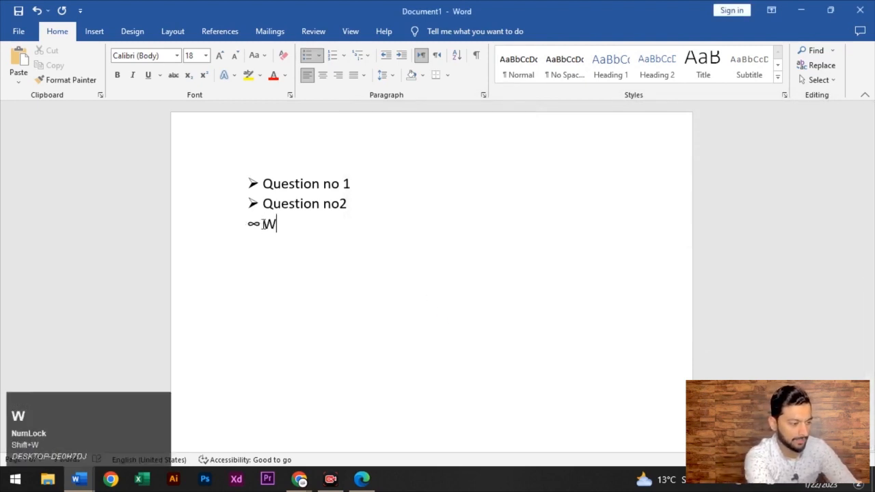
key("BackSpace")
type("eq")
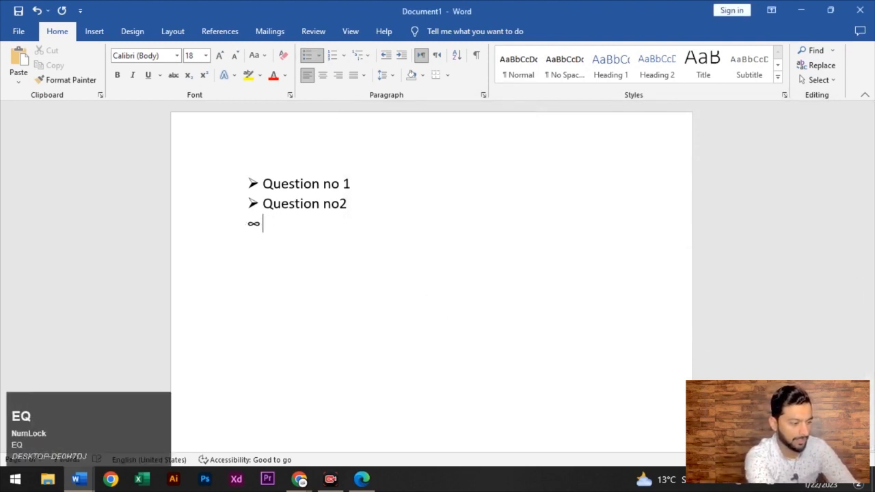
type("Qustion ")
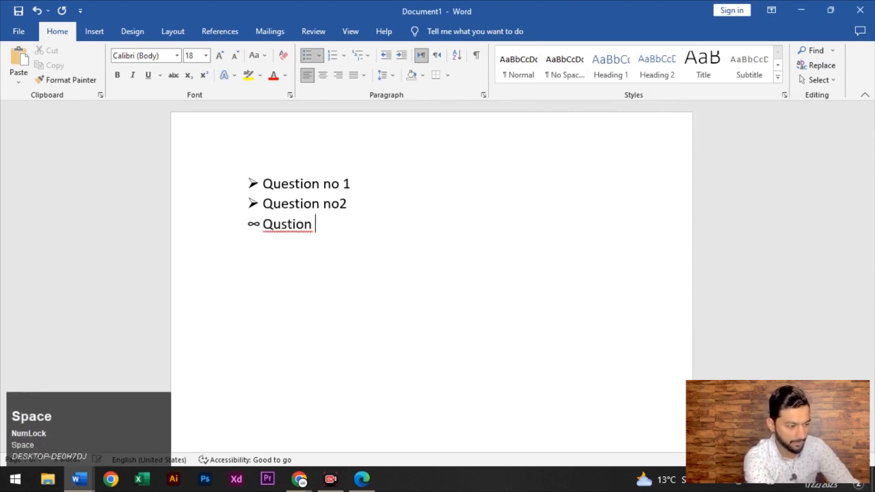
type("no")
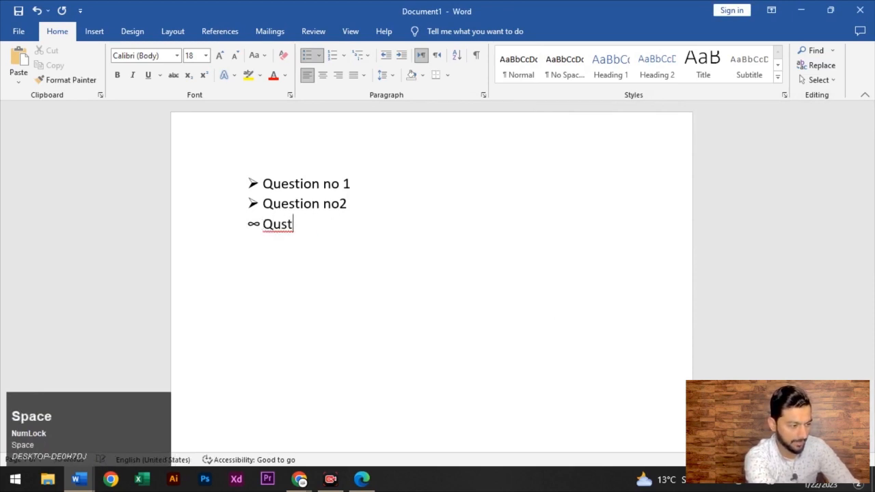
key("BackSpace")
key("BackSpace")
type("estion n")
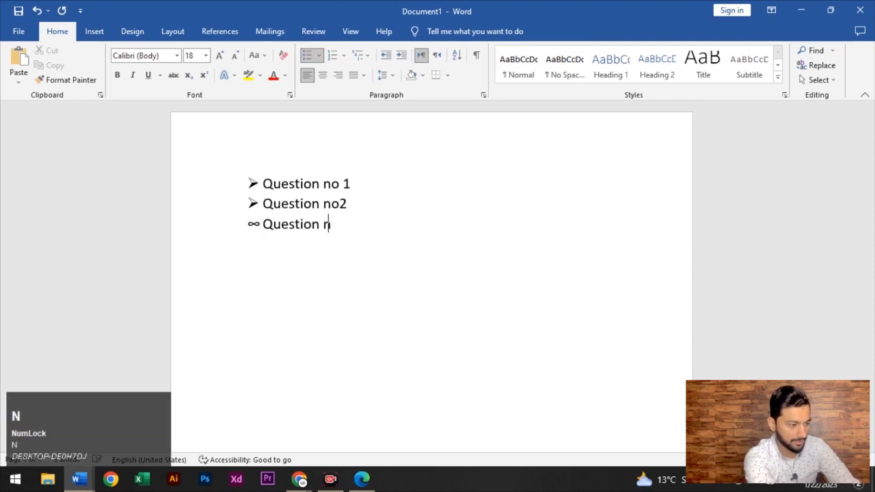
type("o 3")
key("Return")
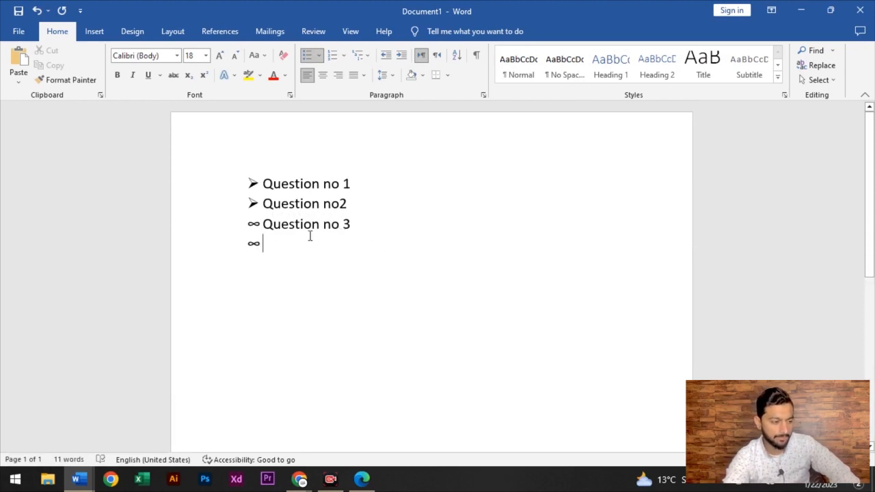
Look over the bullet library and turn off the bullet on the empty line below "Question no 3".
left_click(318, 58)
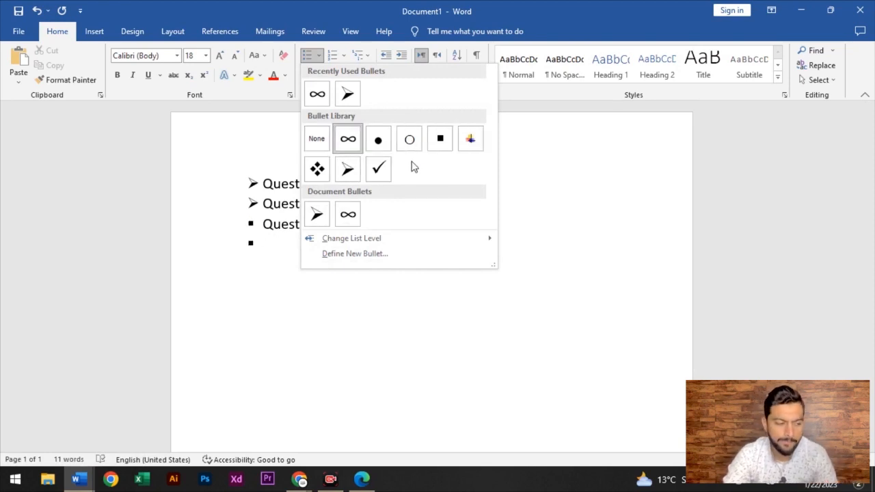
left_click(520, 255)
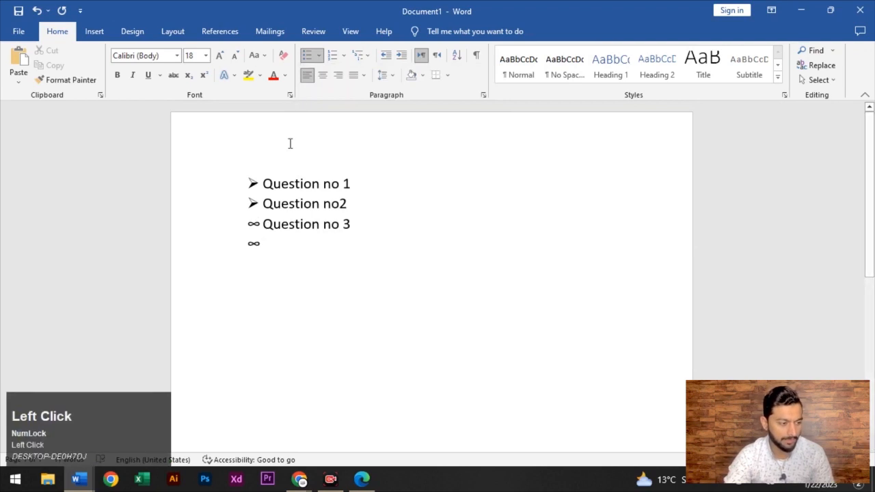
left_click(262, 249)
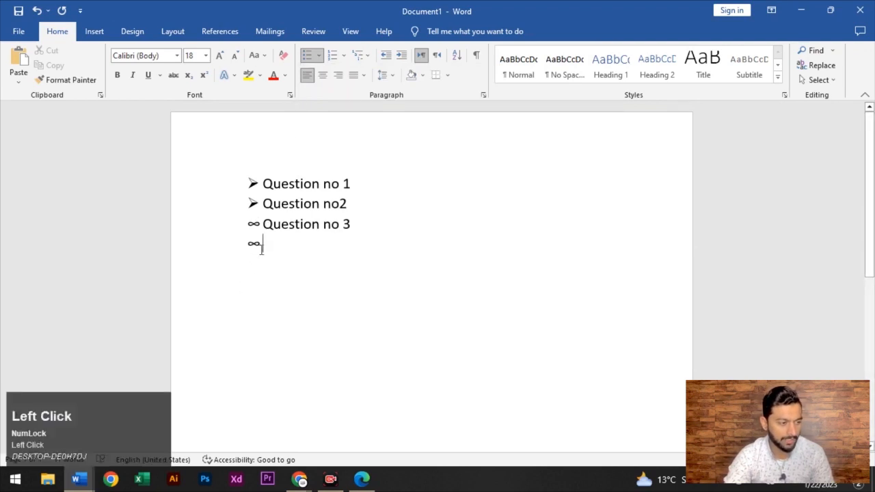
left_click(308, 56)
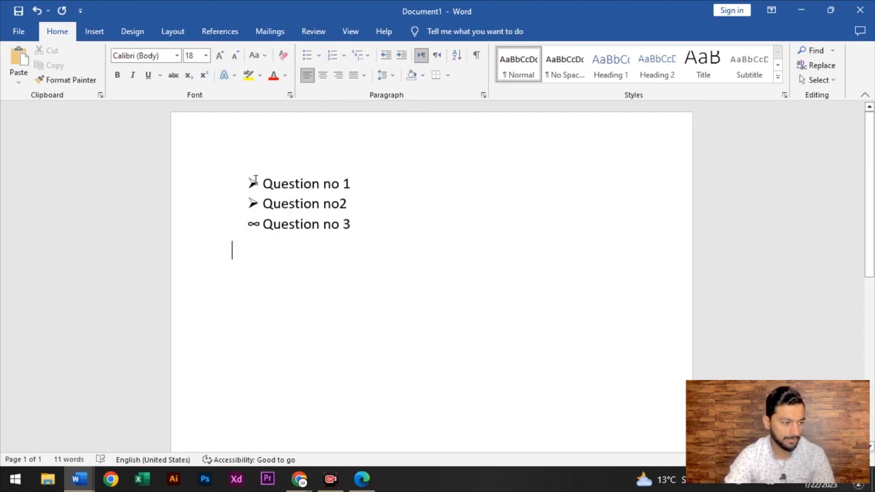
Start a numbered list in the "1. 2. 3." format with the items "Q" and "dfs", and add a third line.
left_click(344, 57)
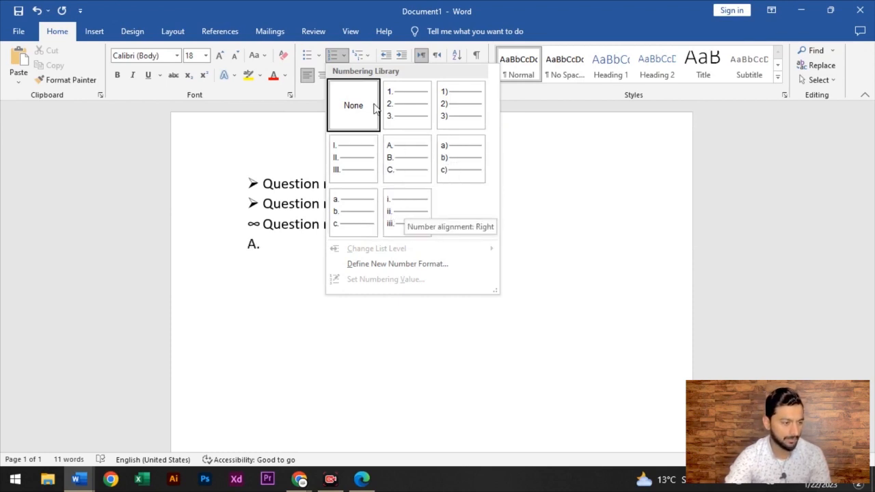
left_click(415, 115)
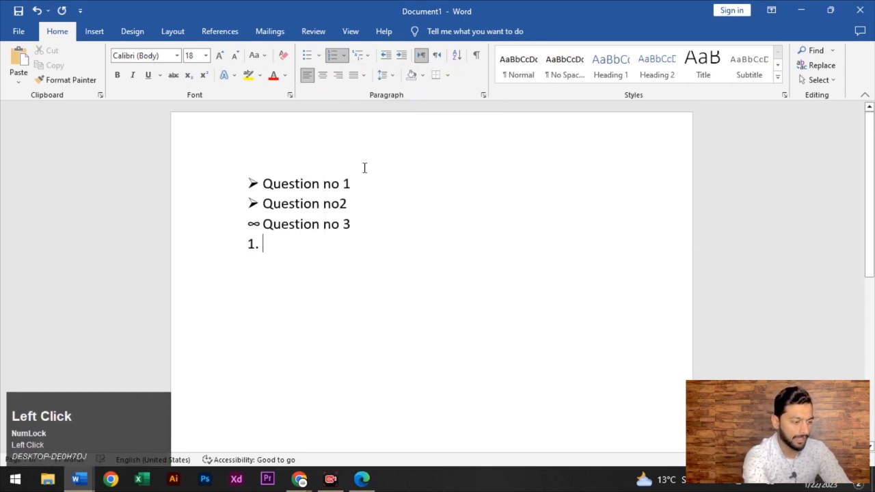
key("Return")
key("ctrl+z")
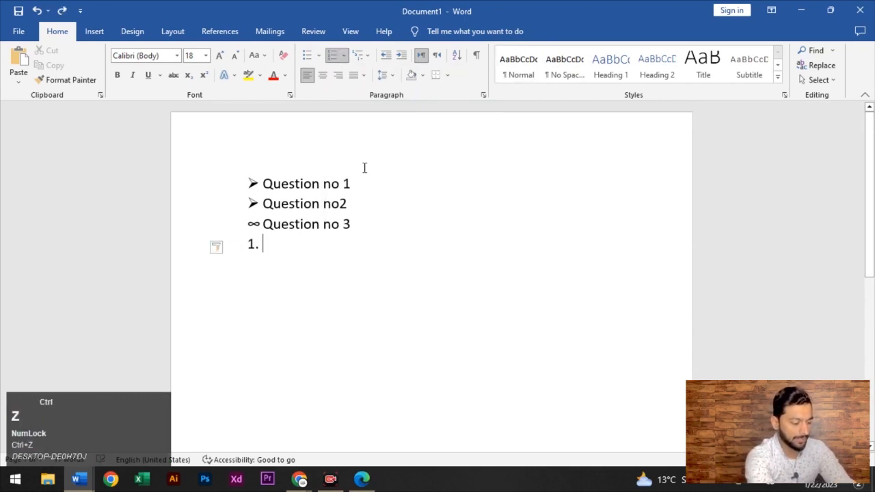
type("q")
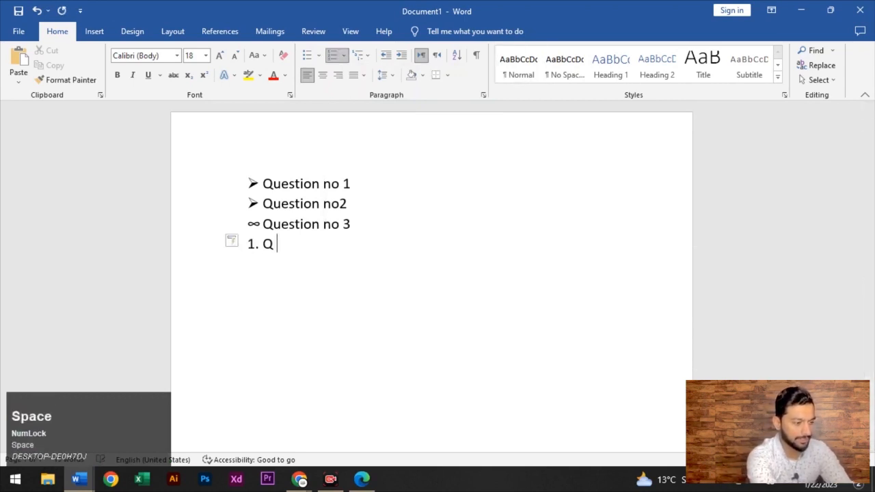
key("Return")
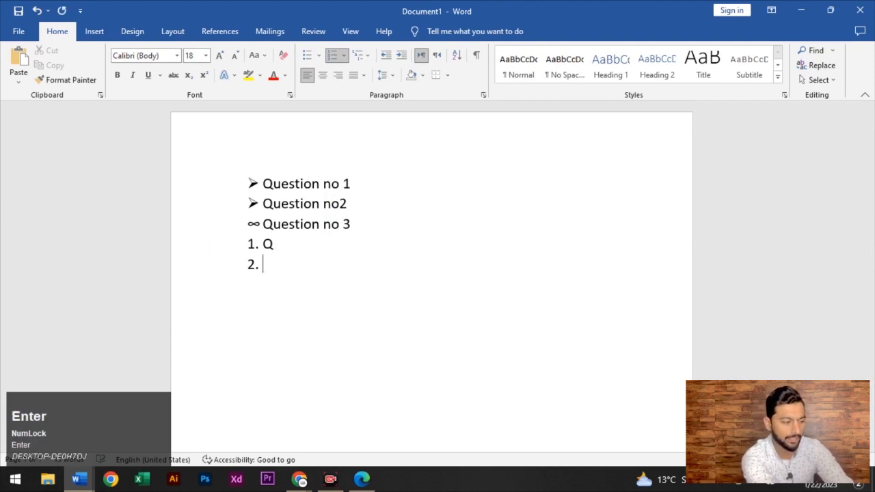
type("dfs")
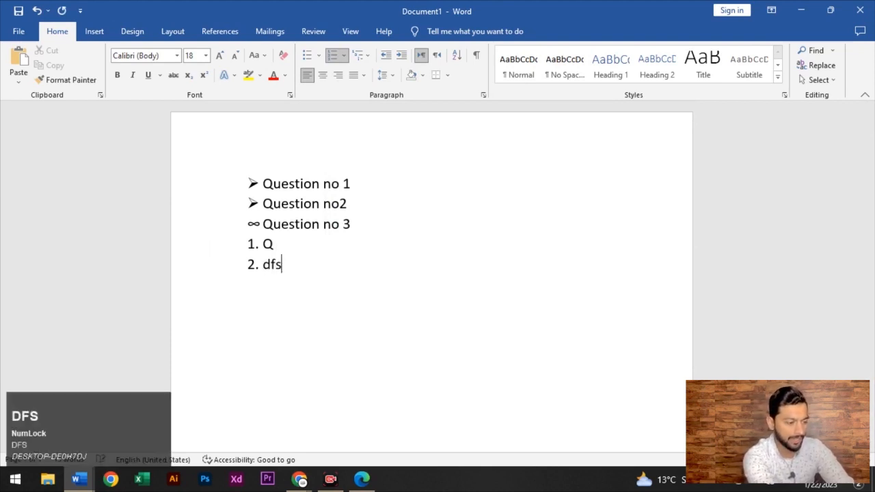
key("Return")
Extend the numbered list to ten items with the filler entries "d", "s", "d", "f", "d", "sdf", "df" and "sdf".
type("d")
key("Return")
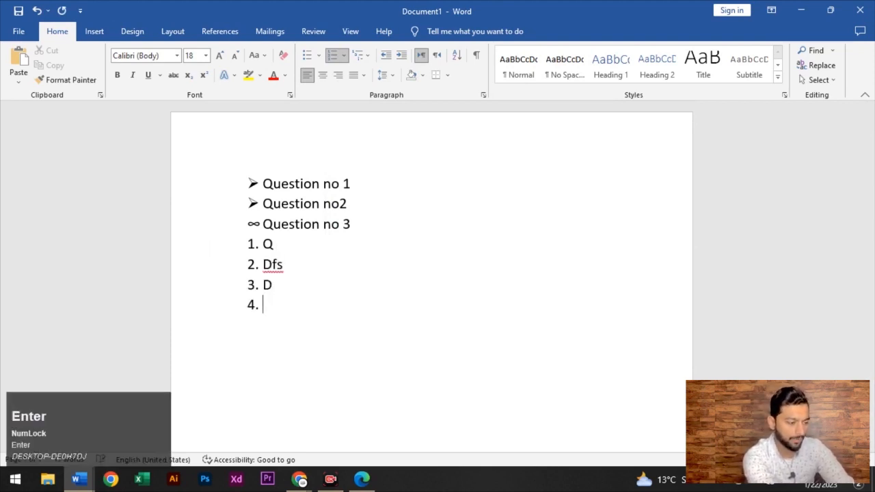
type("s")
key("Return")
type("d")
key("Return")
type("f")
key("Return")
type("d")
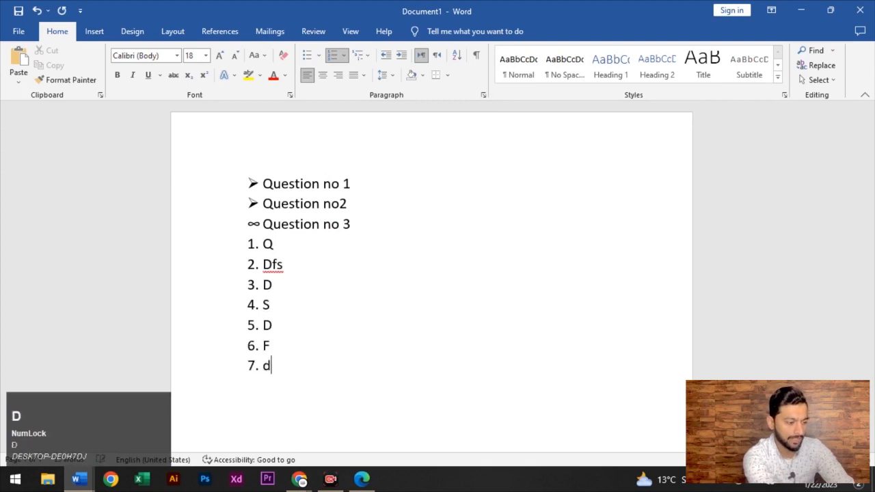
key("Return")
type("sdf")
key("Return")
type("df")
key("Return")
type("sdf")
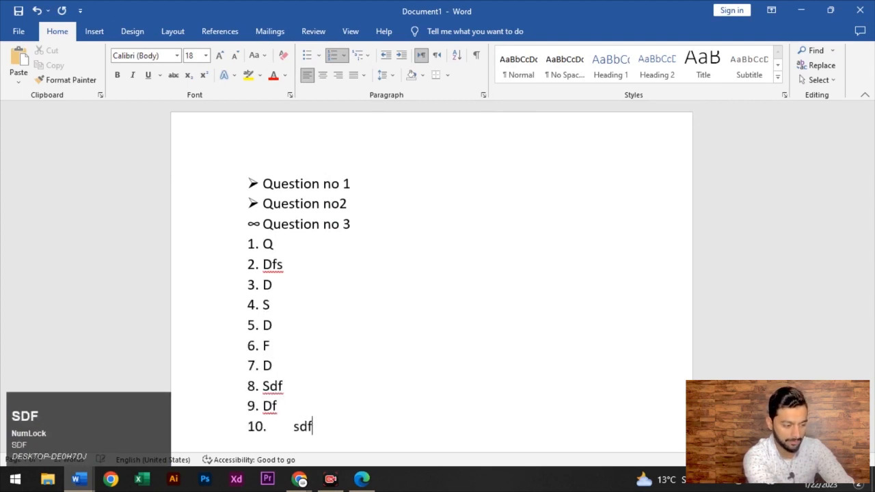
Add a line after the tenth item, and delete both that line and the tenth item.
key("Return")
key("BackSpace")
key("BackSpace")
key("BackSpace")
key("BackSpace")
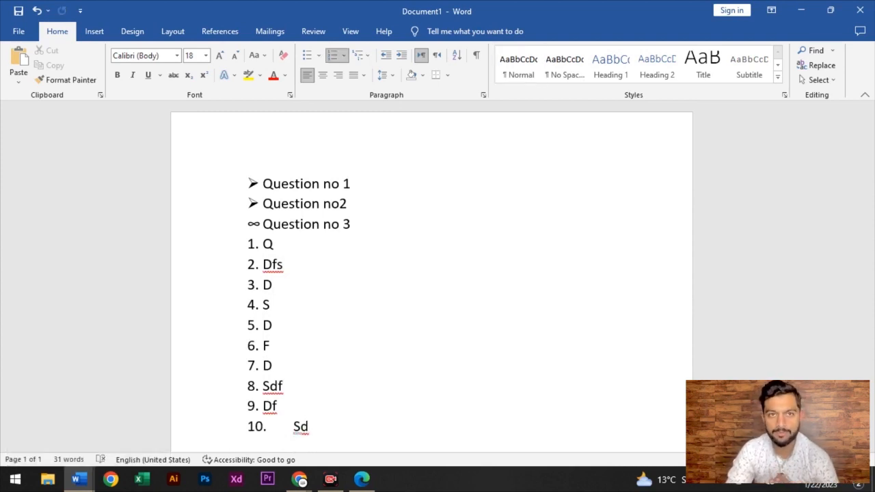
key("BackSpace")
key("BackSpace")
key("BackSpace")
key("BackSpace")
key("BackSpace")
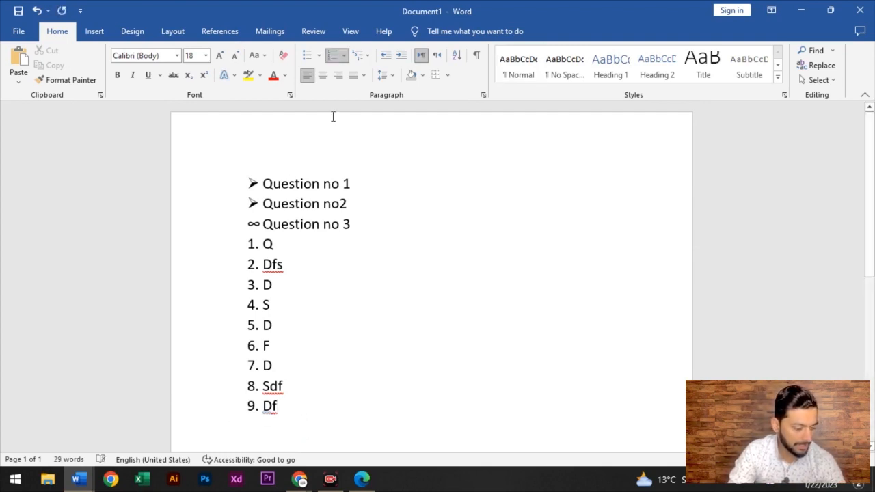
Add a line after the ninth item, turn off its numbering, and enter the plain lines "hggh" and "jg".
key("Return")
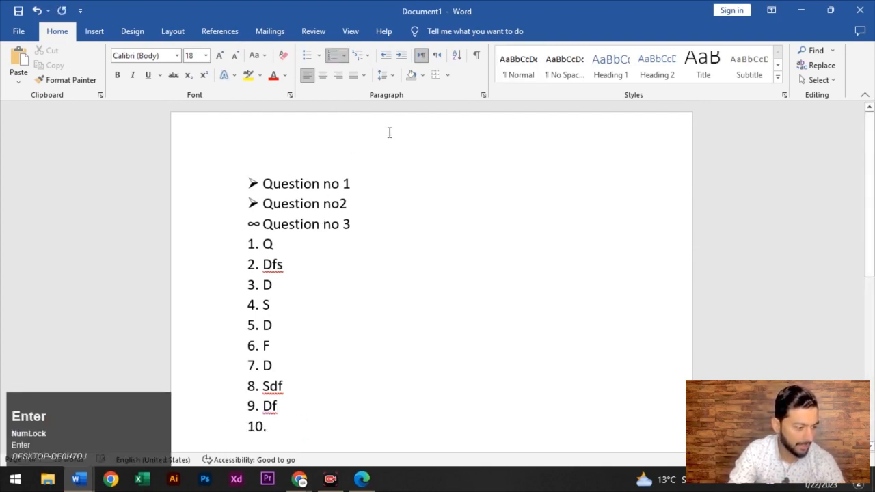
left_click(333, 54)
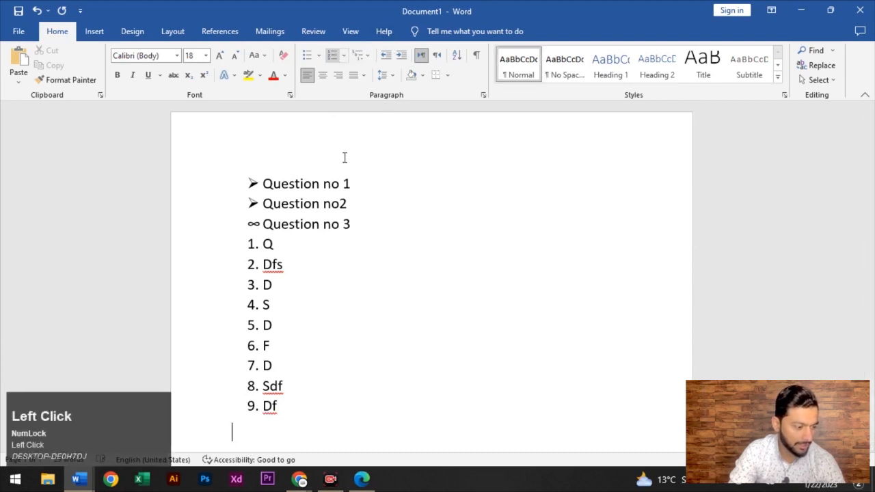
type("hgg")
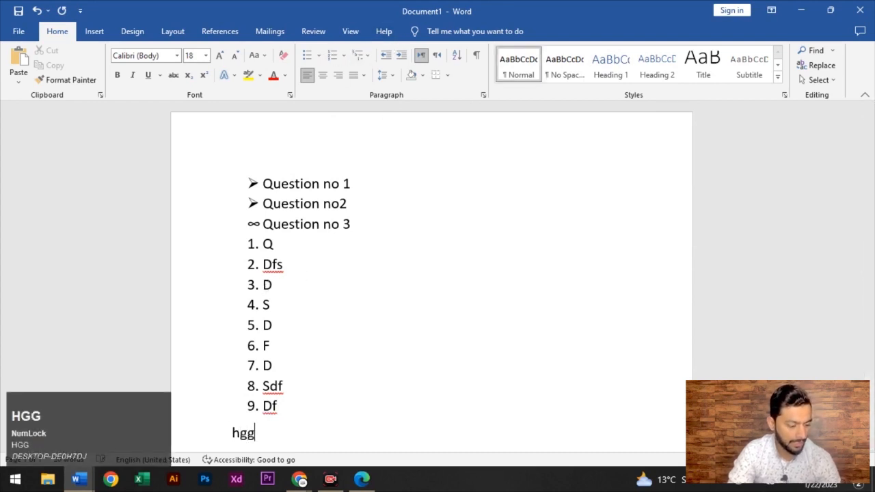
type("h")
key("Return")
type("jg")
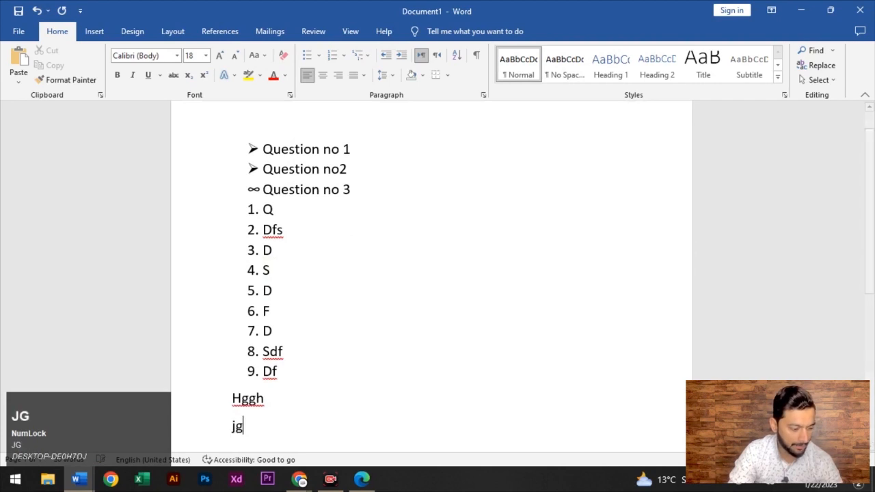
Delete the plain lines and all numbered items after "Dfs", keeping one empty unnumbered line below it.
key("BackSpace")
key("BackSpace")
key("BackSpace")
key("BackSpace")
key("BackSpace")
key("BackSpace")
key("BackSpace")
key("BackSpace")
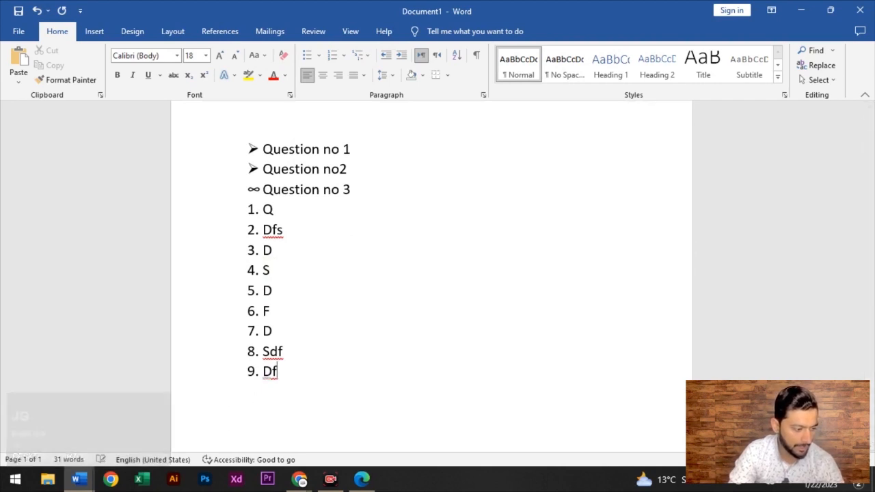
key("BackSpace")
key("BackSpace")
key("BackSpace")
key("BackSpace")
key("BackSpace")
key("BackSpace")
key("BackSpace")
key("BackSpace")
key("BackSpace")
key("BackSpace")
key("BackSpace")
key("BackSpace")
key("BackSpace")
key("BackSpace")
key("BackSpace")
key("BackSpace")
key("BackSpace")
key("BackSpace")
key("BackSpace")
key("BackSpace")
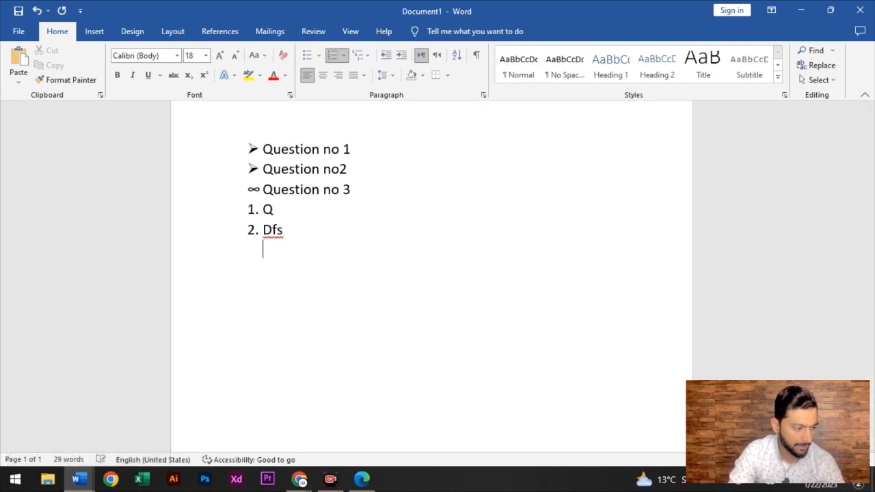
Apply the "A. B. C." numbering format to the empty line, enter "1232" as its first item, and add a second item line.
left_click(342, 55)
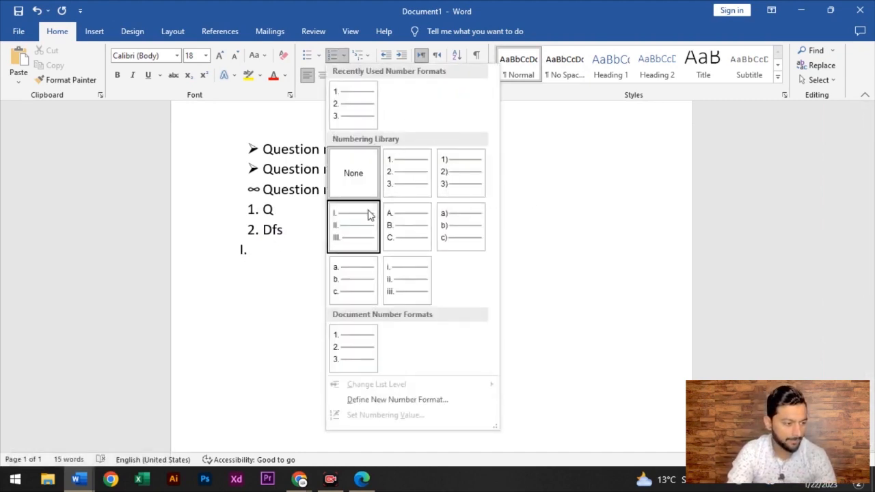
left_click(382, 236)
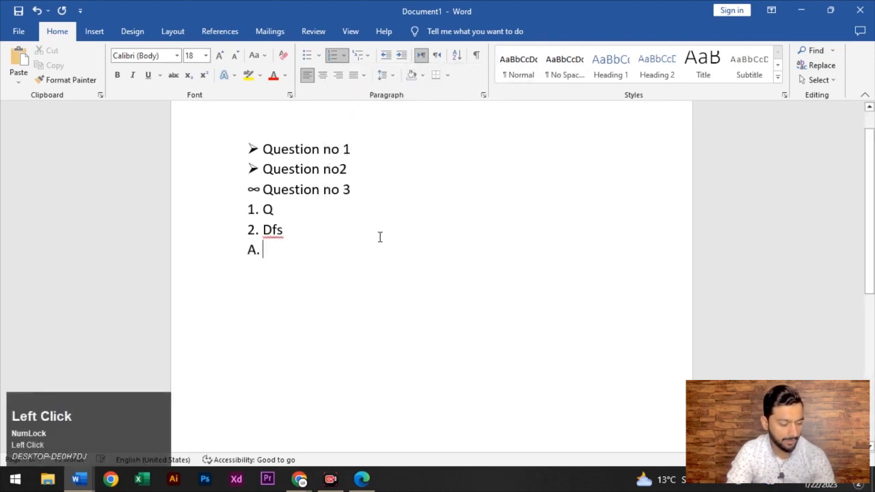
key("Return")
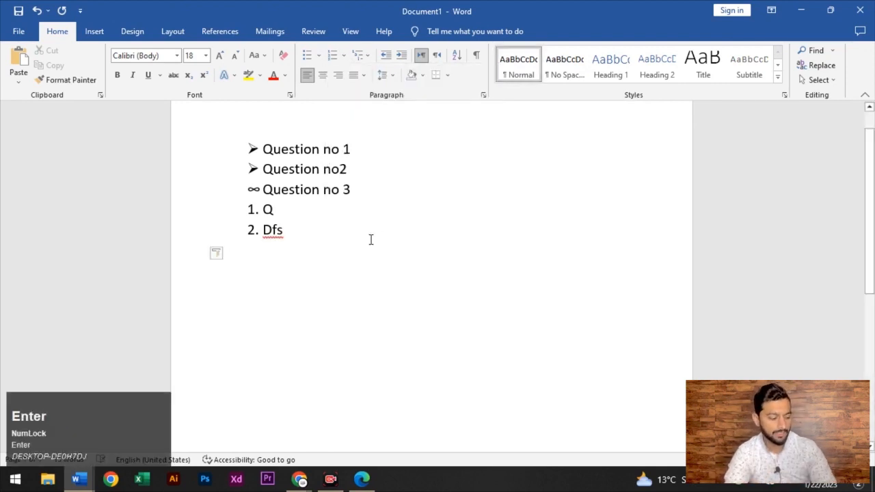
key("ctrl+z")
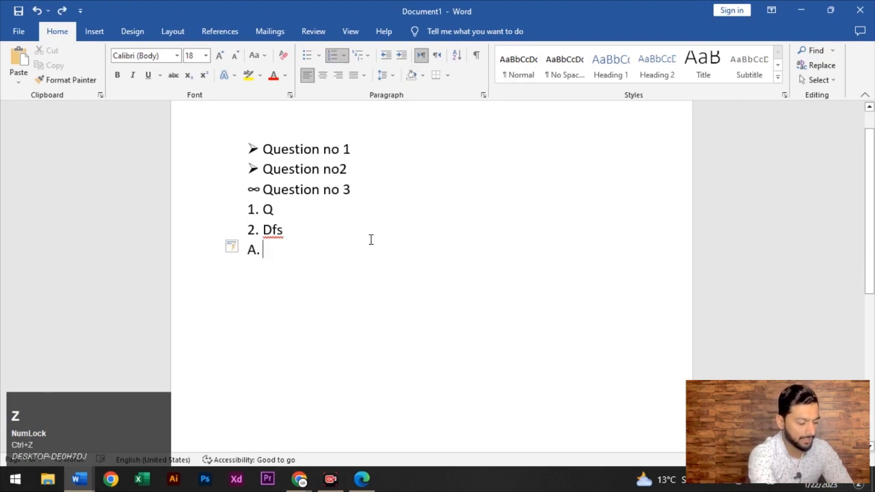
type("1232")
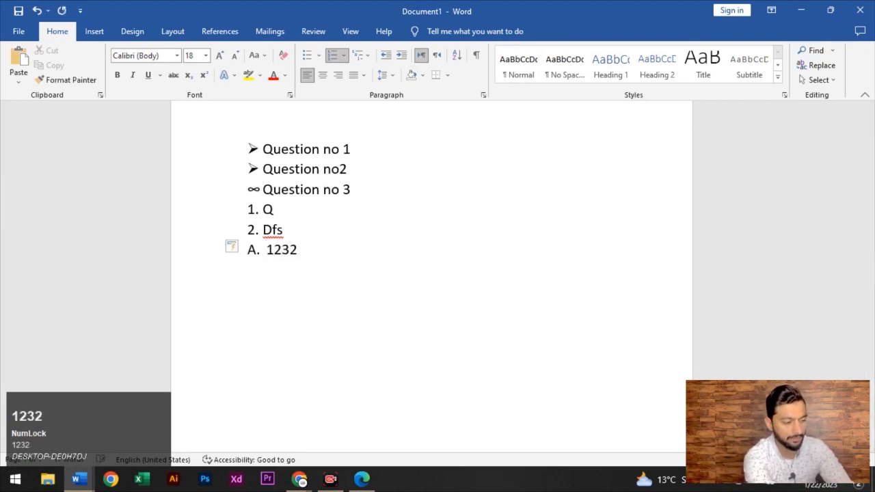
key("Return")
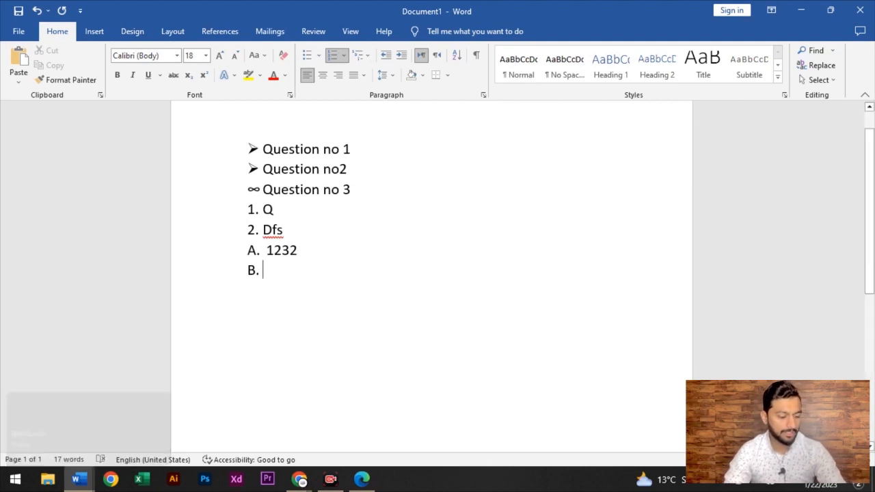
Enter "khj" as the second lettered item and "f" as the third.
type("khj")
key("Return")
type("fg")
key("BackSpace")
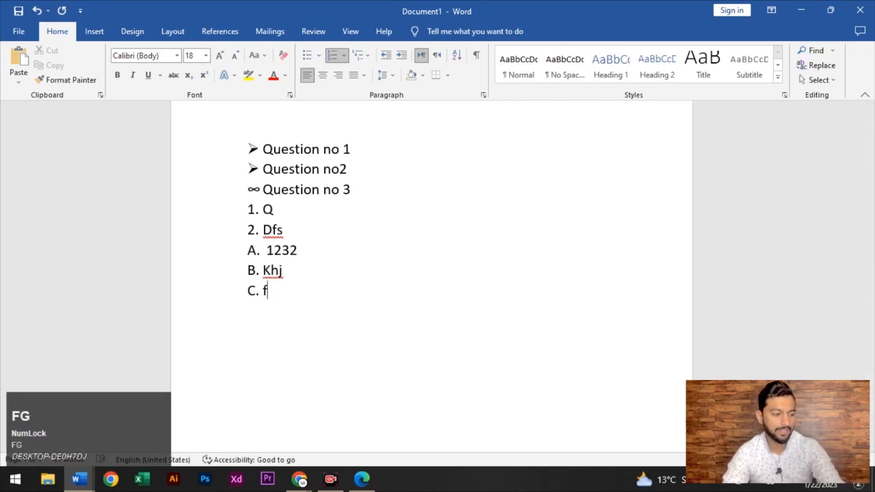
Delete all the lettered items below "Dfs", leaving one empty unnumbered line.
key("BackSpace")
key("BackSpace")
key("BackSpace")
key("BackSpace")
key("BackSpace")
key("BackSpace")
key("BackSpace")
key("BackSpace")
key("BackSpace")
key("BackSpace")
key("BackSpace")
key("BackSpace")
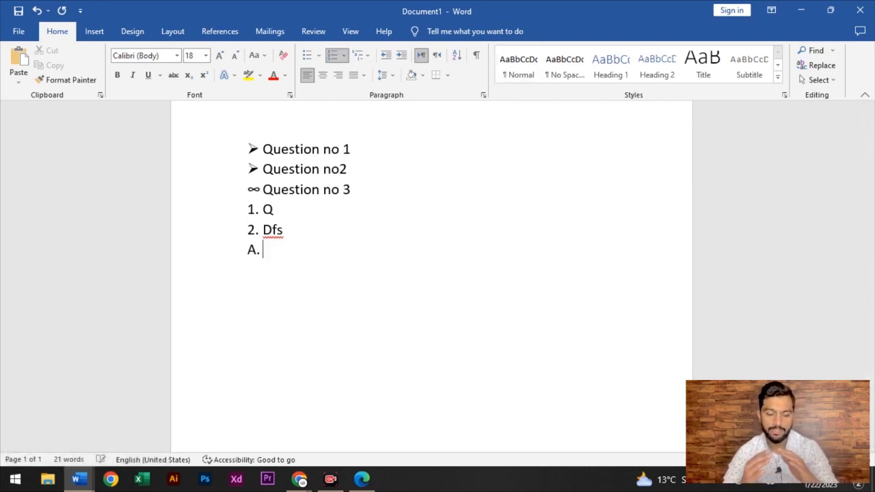
key("BackSpace")
key("BackSpace")
key("BackSpace")
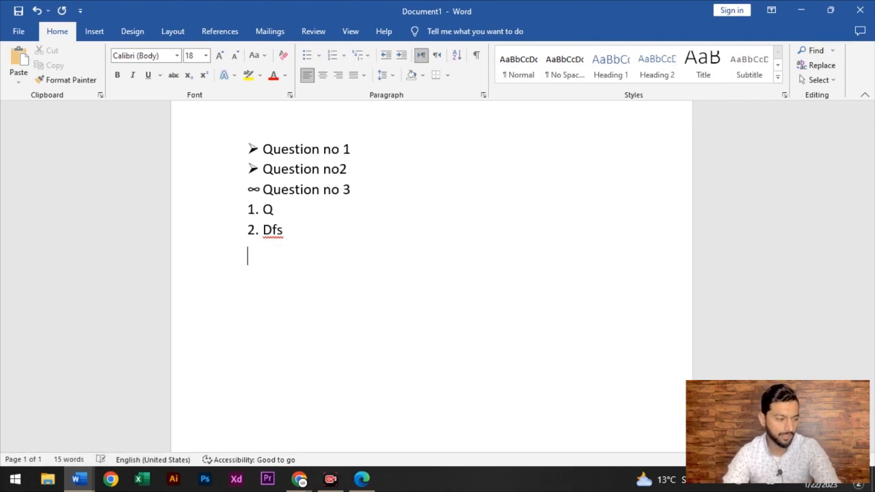
Clear all the document's text and remove the remaining number from the empty line.
key("ctrl+a")
key("BackSpace")
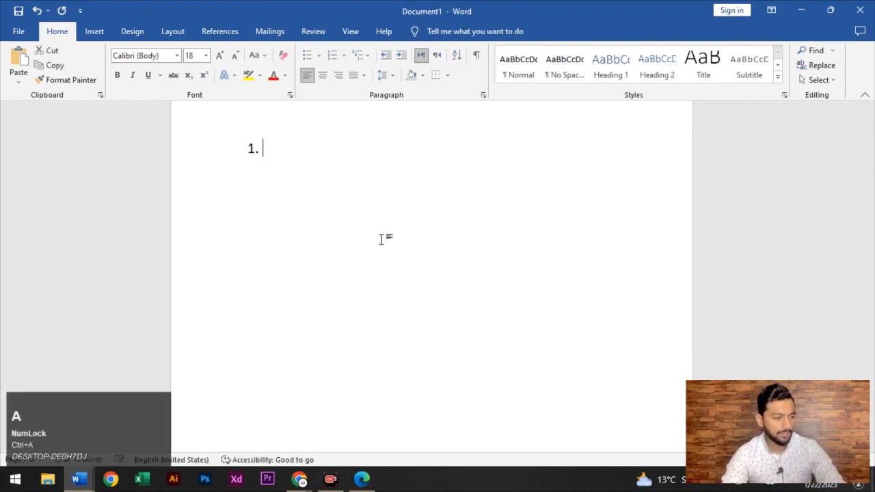
key("BackSpace")
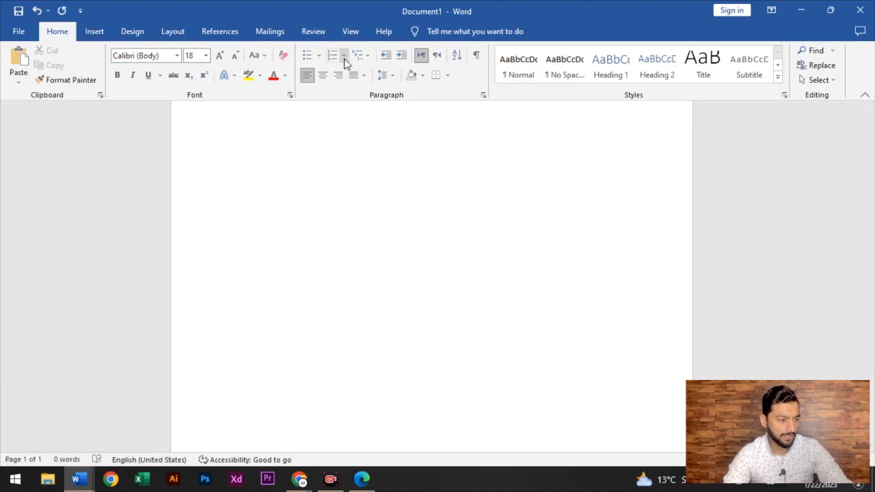
Apply the "i. ii. iii." numbering format to the empty line and enter the items "Dsfsd" and "dfd".
left_click(344, 56)
left_click(402, 287)
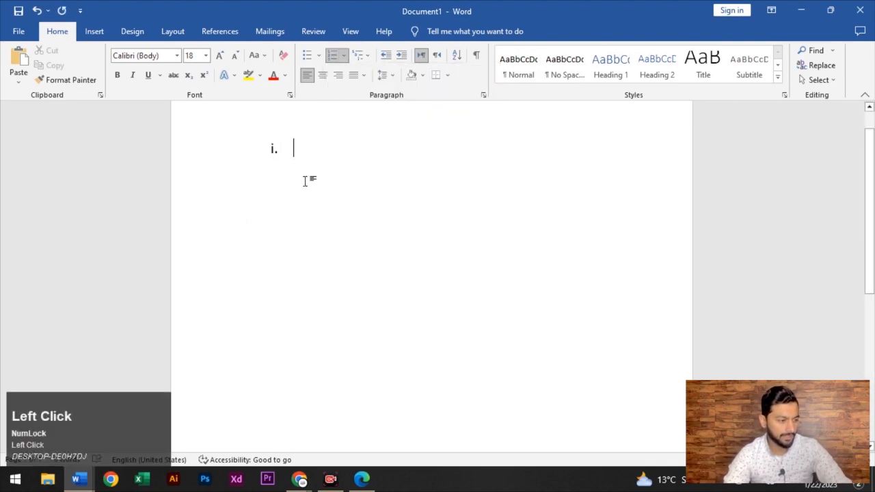
type("dsfsd\\")
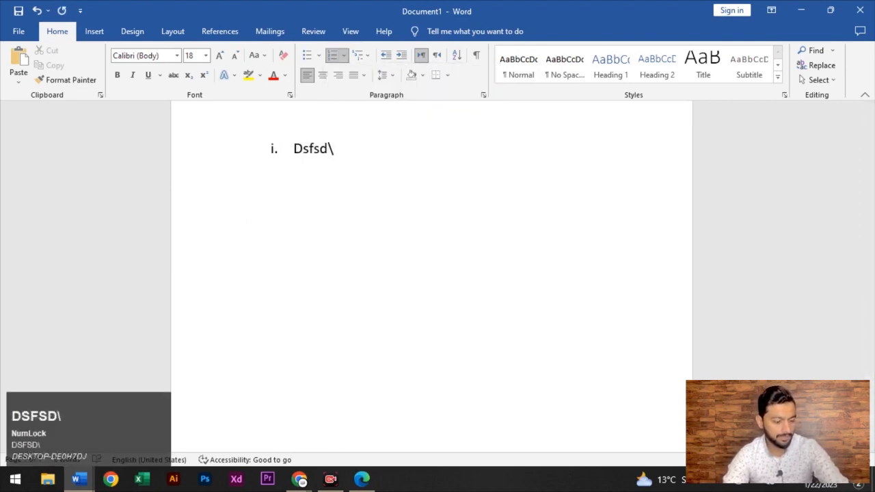
key("BackSpace")
key("Return")
type("dfd")
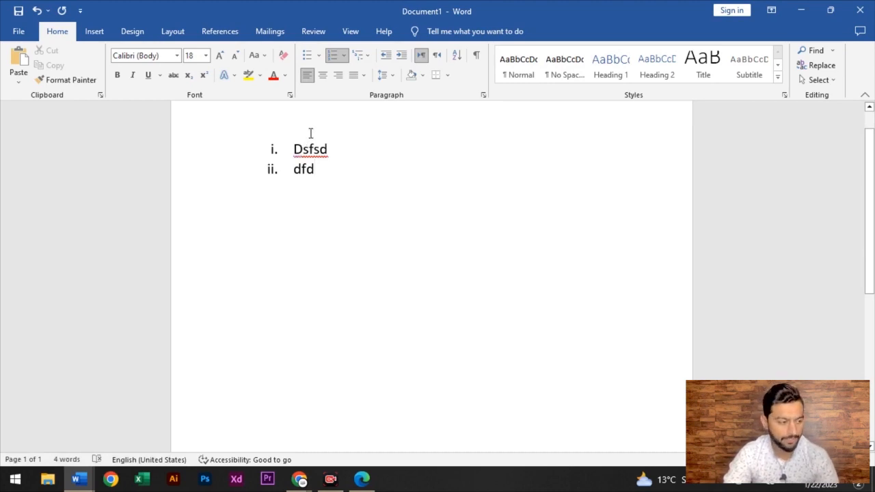
Delete both roman-numbered items and their numbering.
key("ctrl+a")
type("\\")
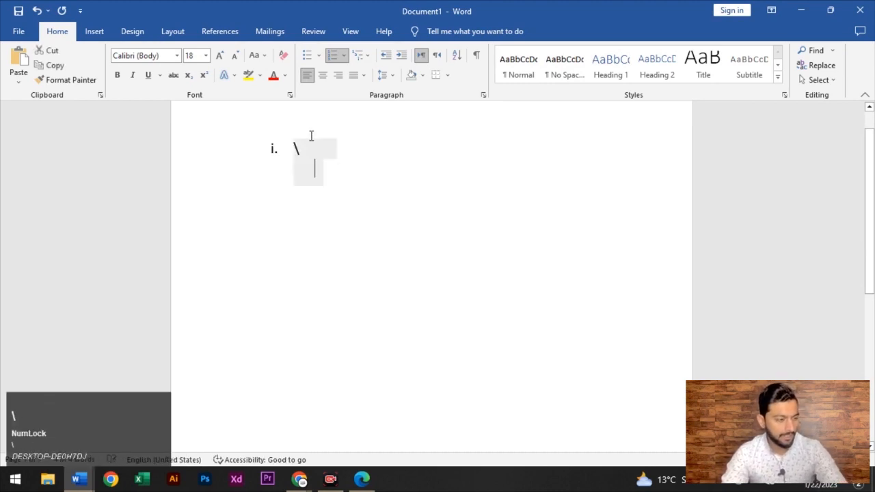
key("BackSpace")
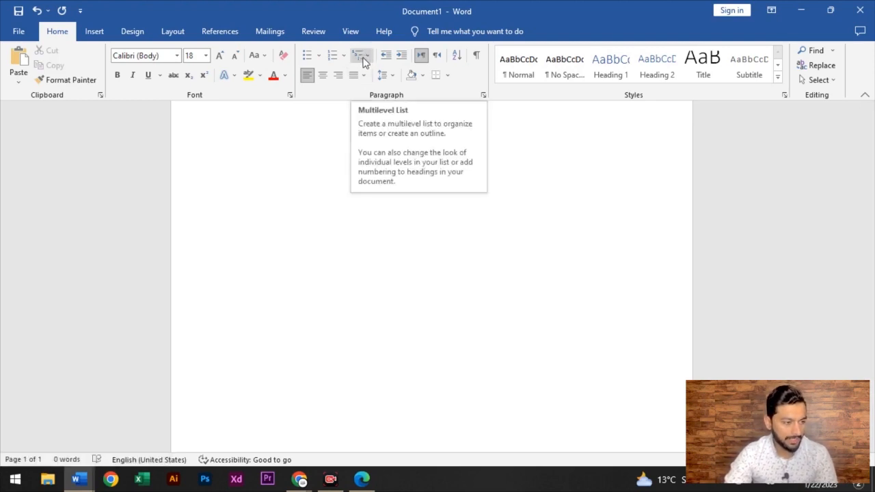
Try the "1) a) i)" multilevel list on the empty line, and undo it.
left_click(370, 56)
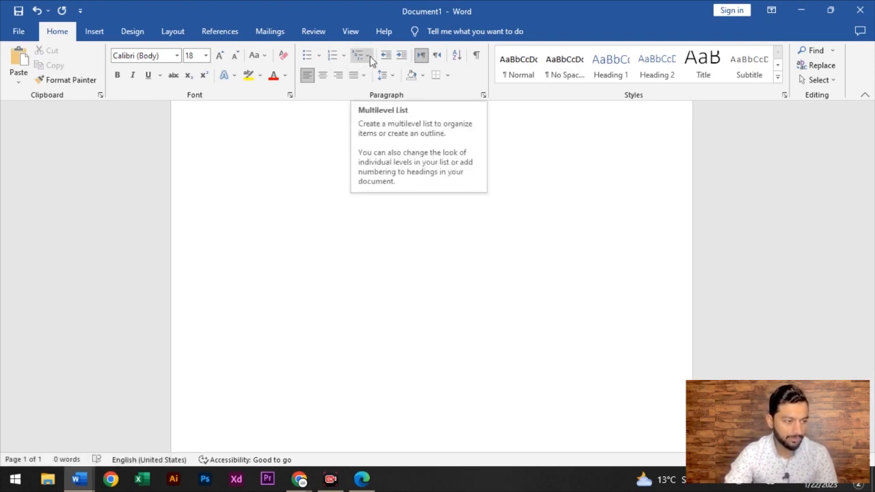
left_click(370, 56)
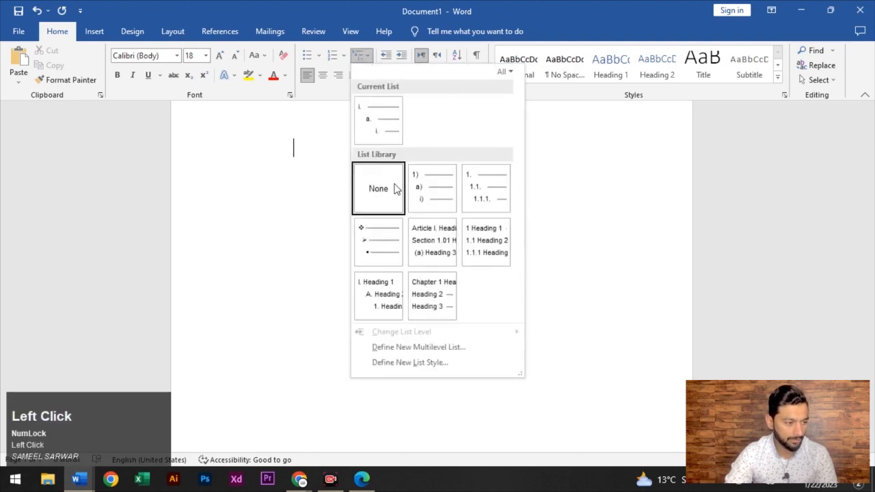
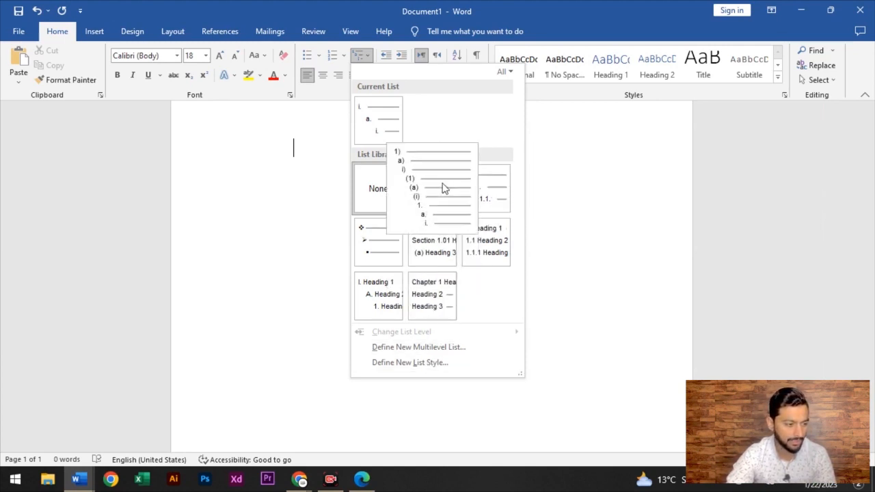
left_click(431, 192)
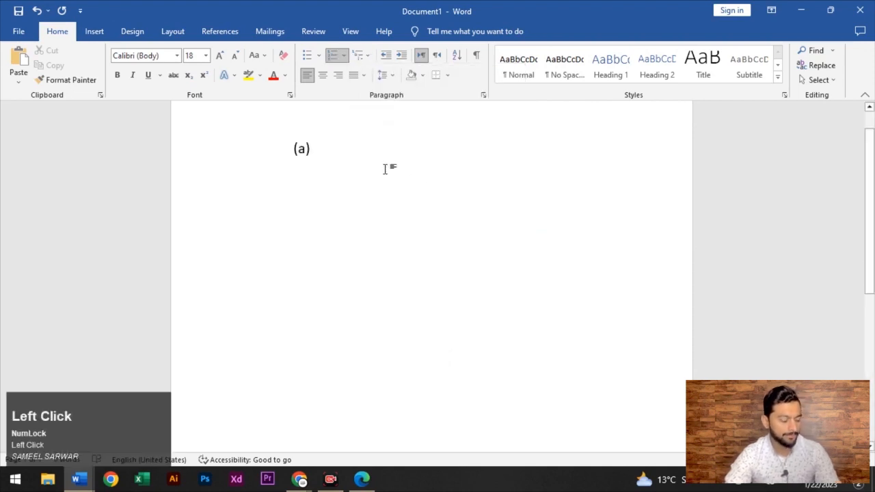
key("ctrl+z")
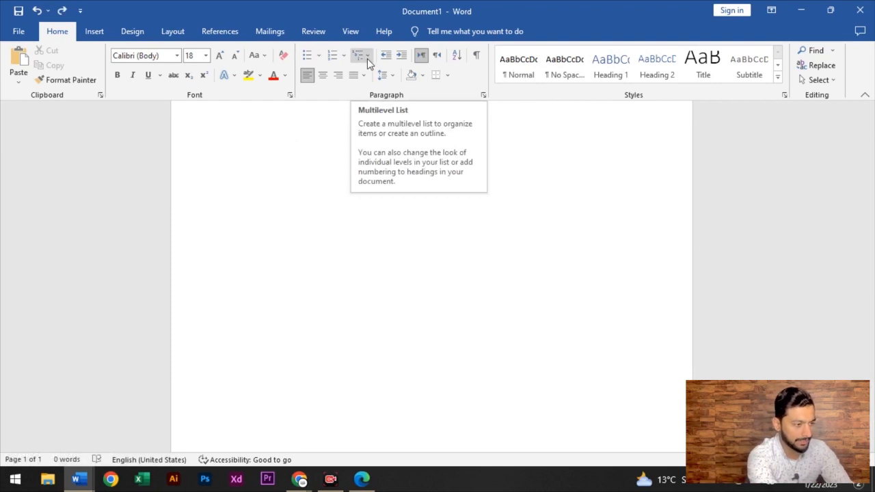
Enter "Write a short note on Word", apply the "1) a) i)" multilevel list to it, and add a second item line.
type("write ")
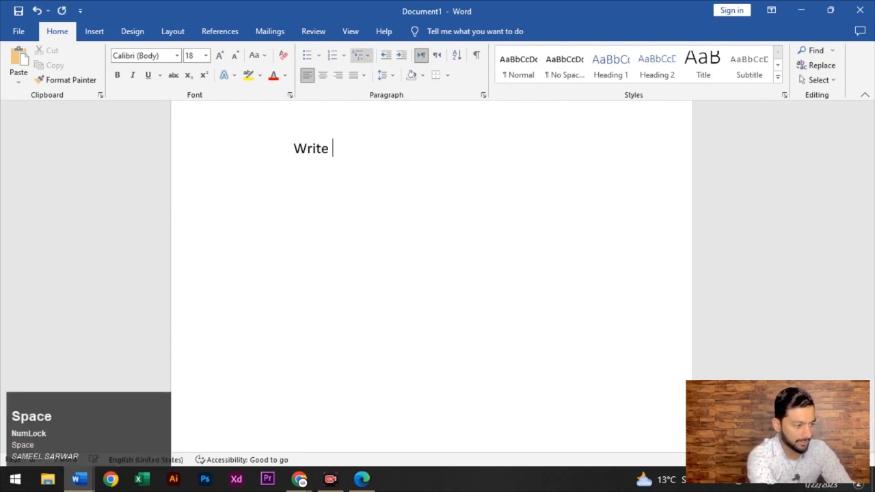
type("a short note")
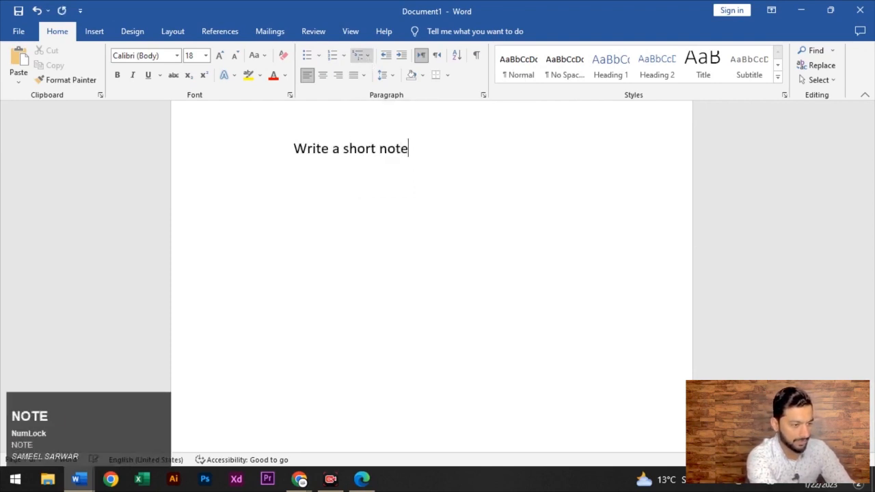
type(" on Word")
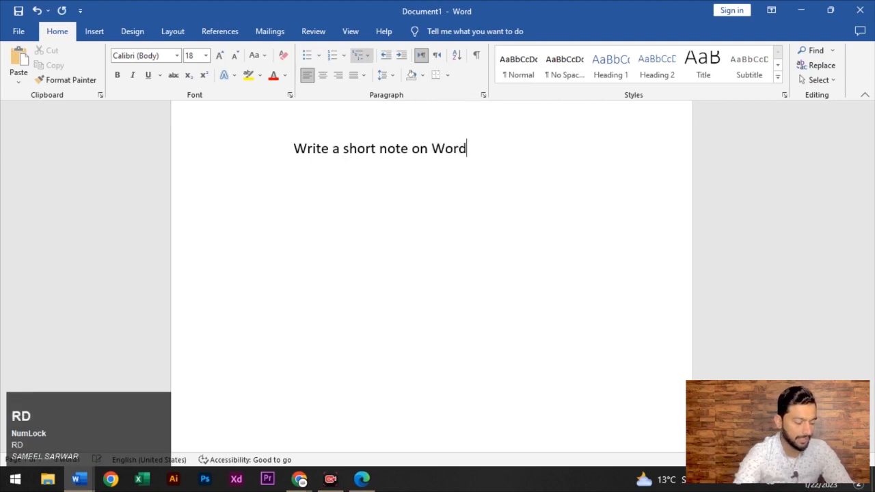
left_click(356, 59)
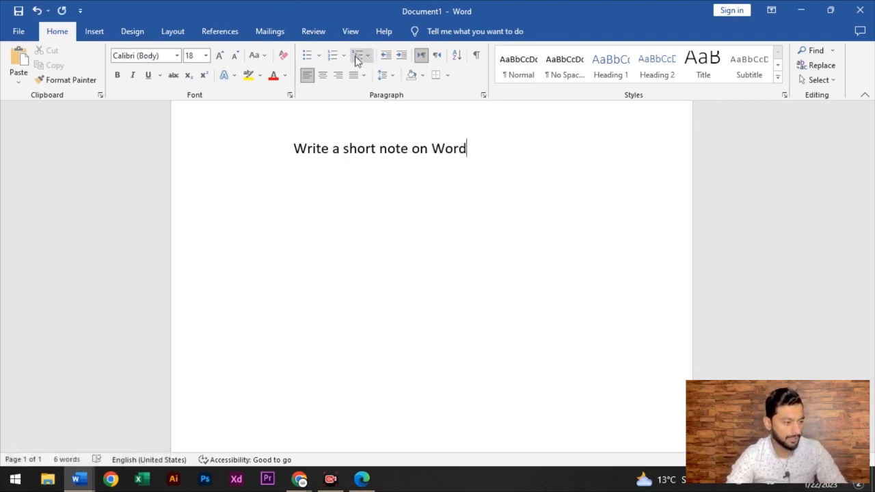
left_click(430, 195)
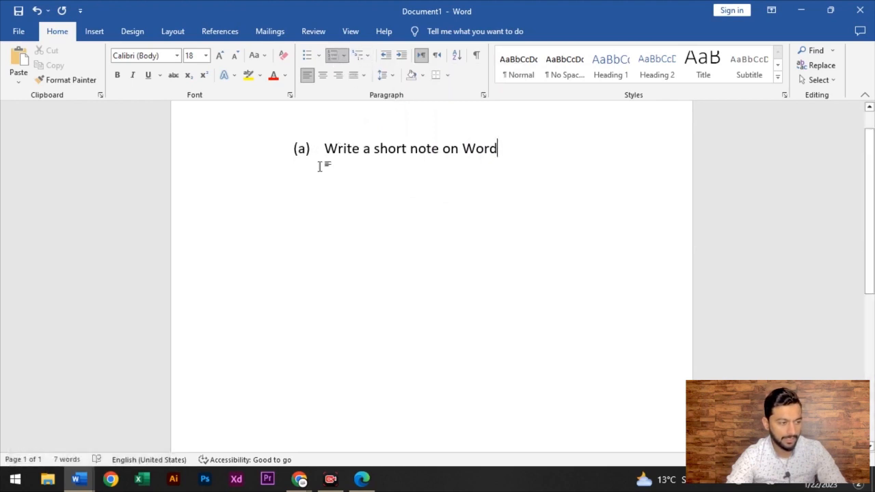
key("Return")
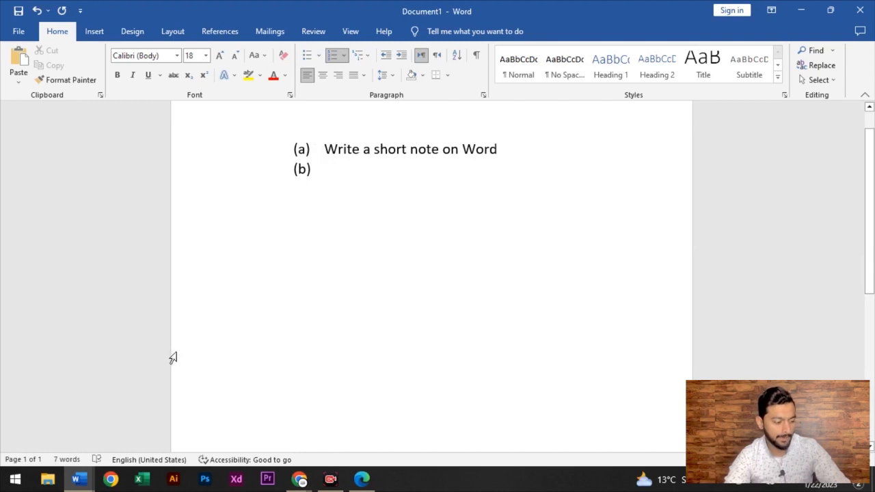
Demote the empty second item one list level, enter "ms word" in it, and add another item line.
key("Tab")
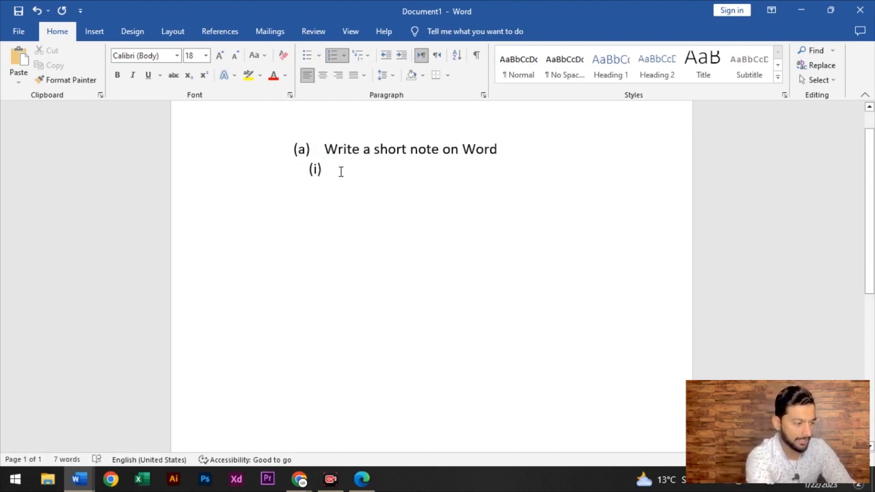
type("ms word")
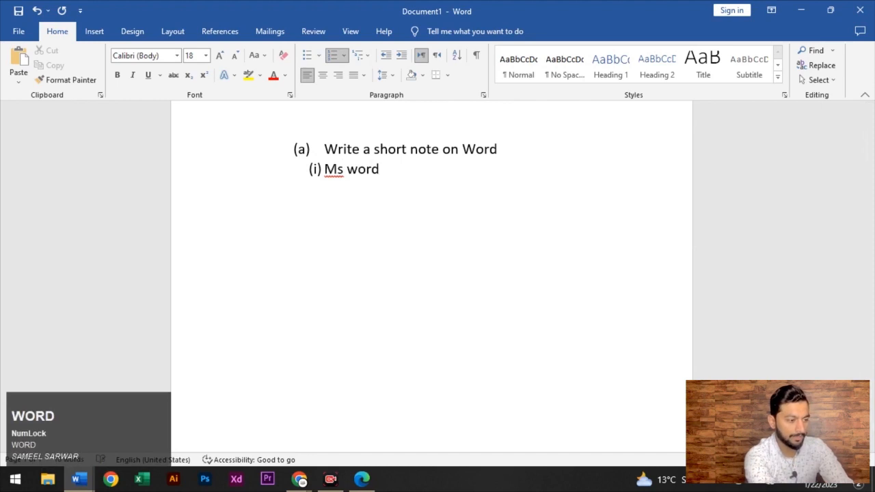
key("Return")
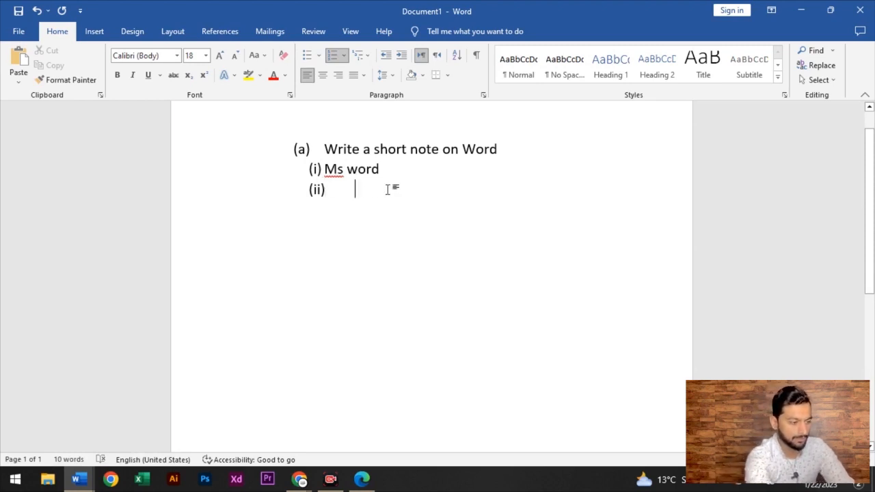
Replace the sub-item's text with "Micro soft office" and add an empty item one level deeper below it.
key("BackSpace")
key("BackSpace")
key("BackSpace")
key("BackSpace")
key("BackSpace")
key("BackSpace")
key("BackSpace")
key("BackSpace")
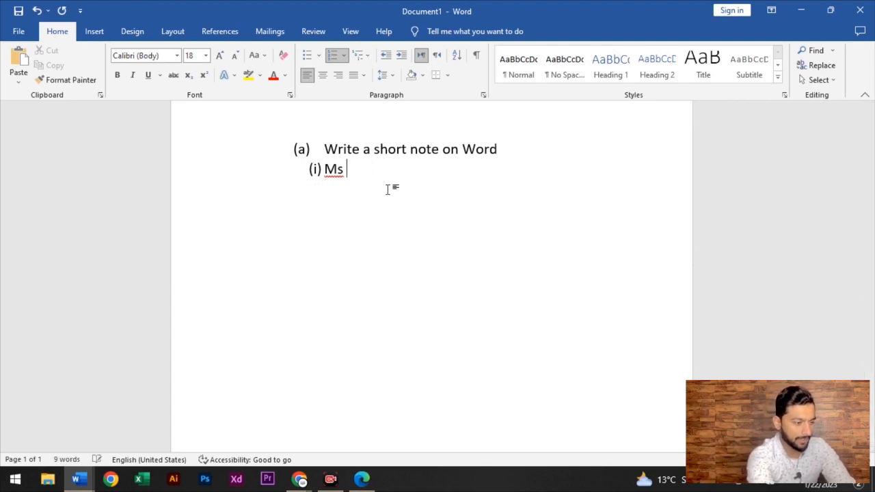
key("BackSpace")
type("ic")
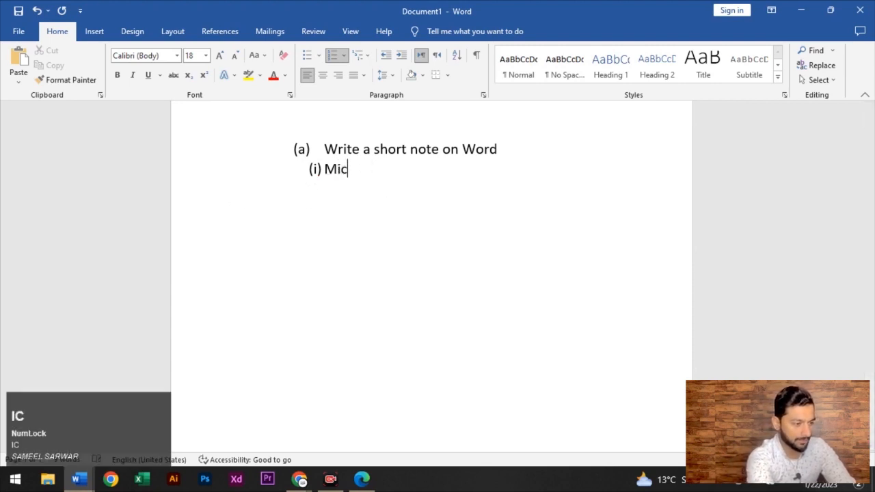
type("ro soft ")
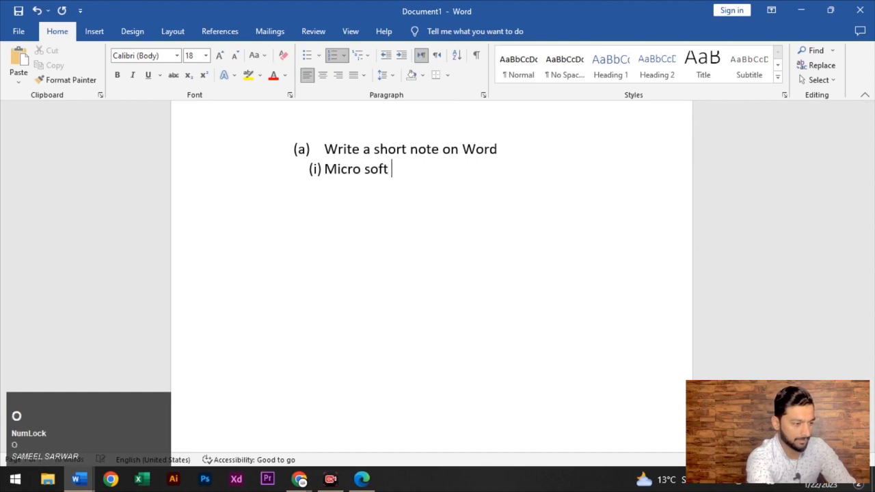
type("office")
key("Return")
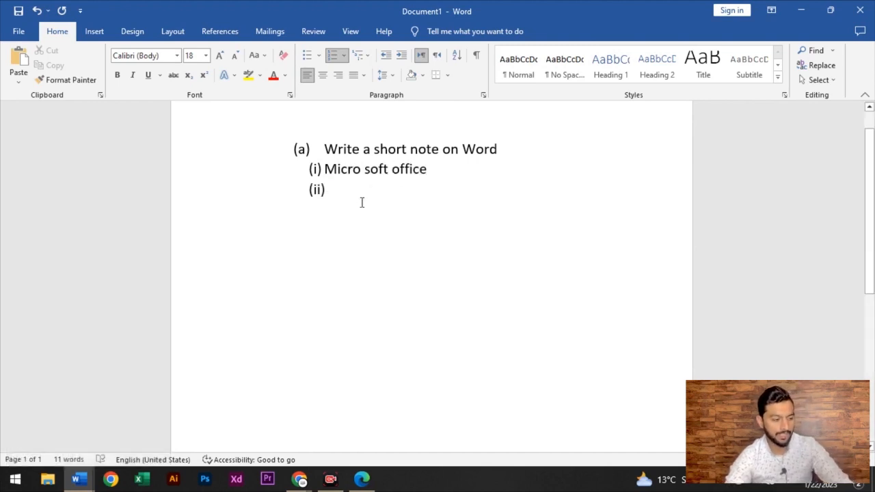
key("Tab")
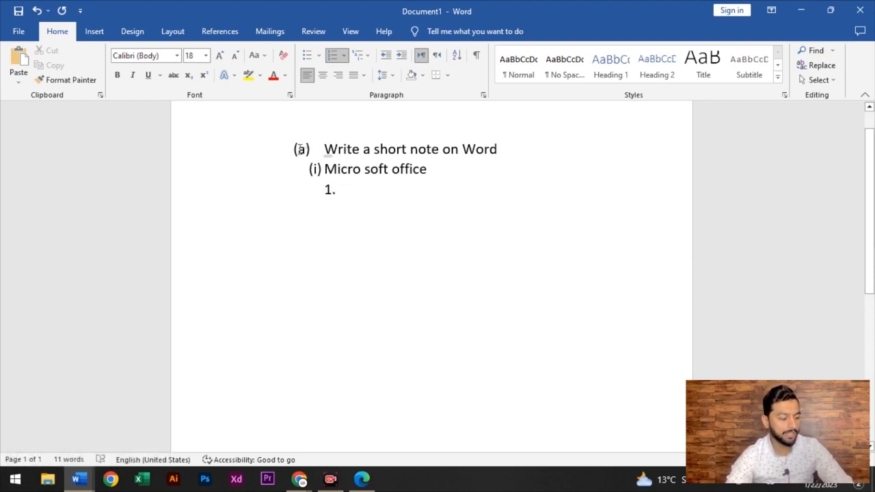
Clear the whole document and apply the "1) a) i)" multilevel list to the empty line.
key("ctrl+a")
key("Delete")
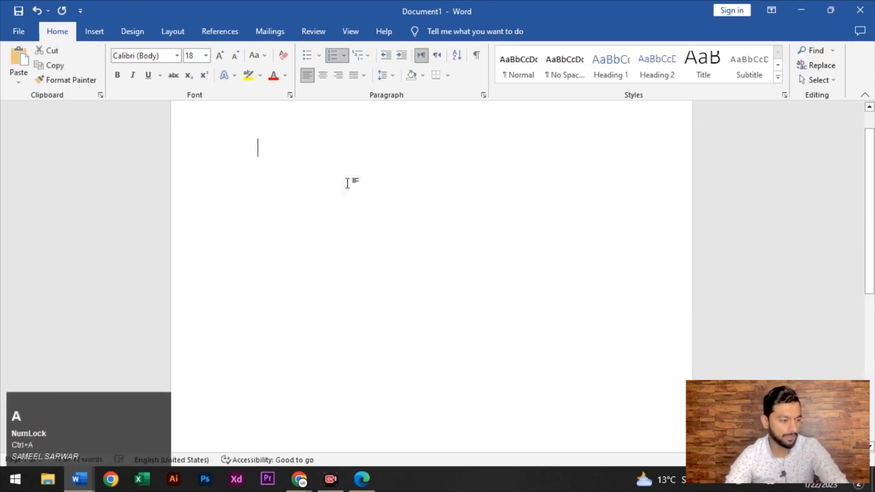
left_click(357, 55)
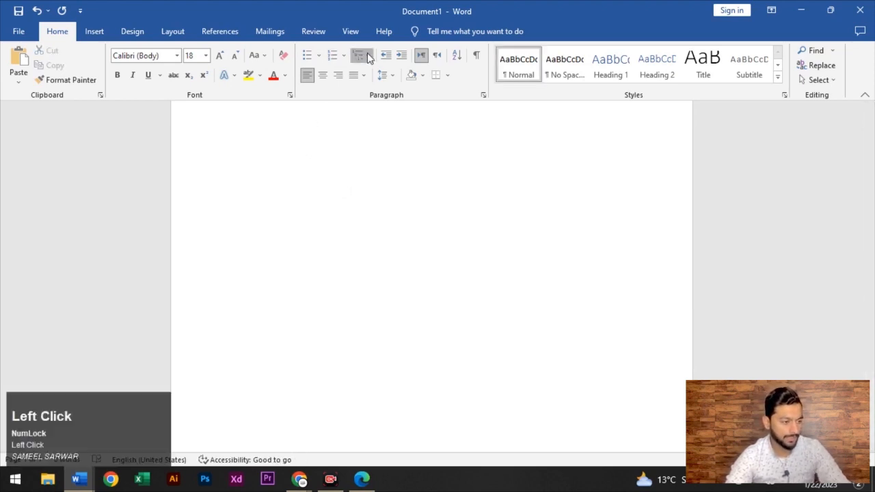
left_click(424, 188)
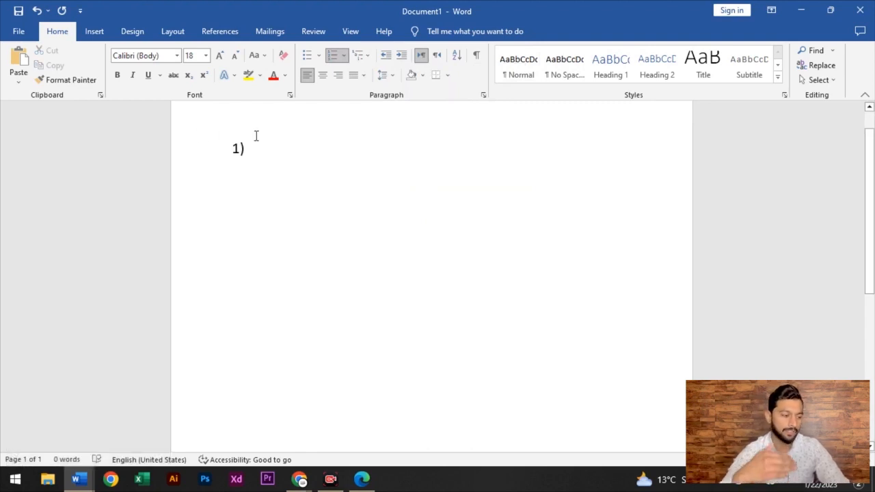
Enter "Write a note word" as the first list item and add a second item line.
type("Writ")
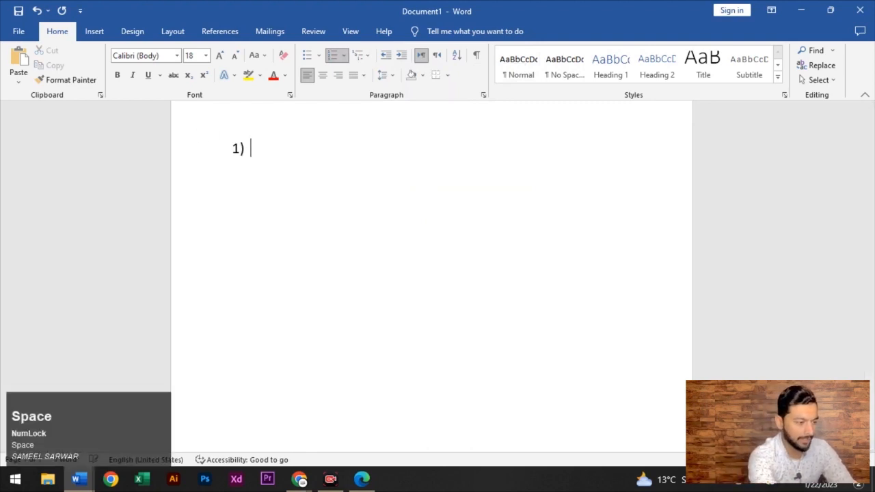
type("e a note")
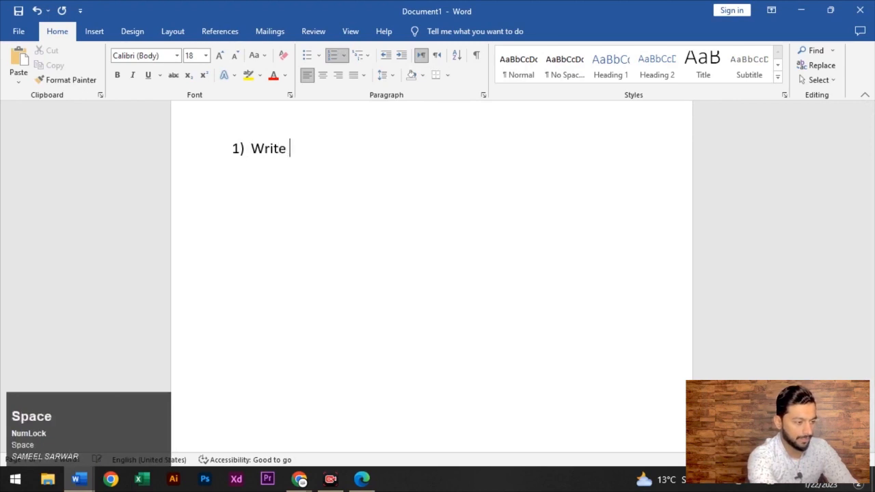
key("BackSpace")
key("BackSpace")
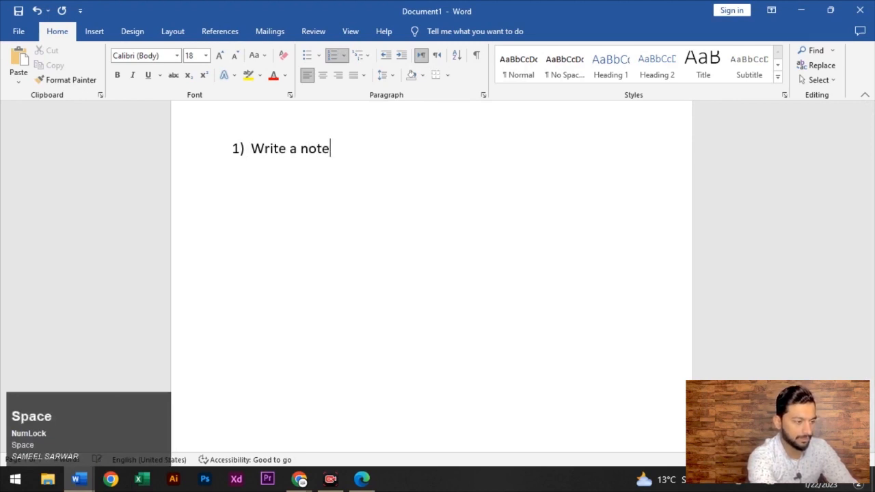
type("e word")
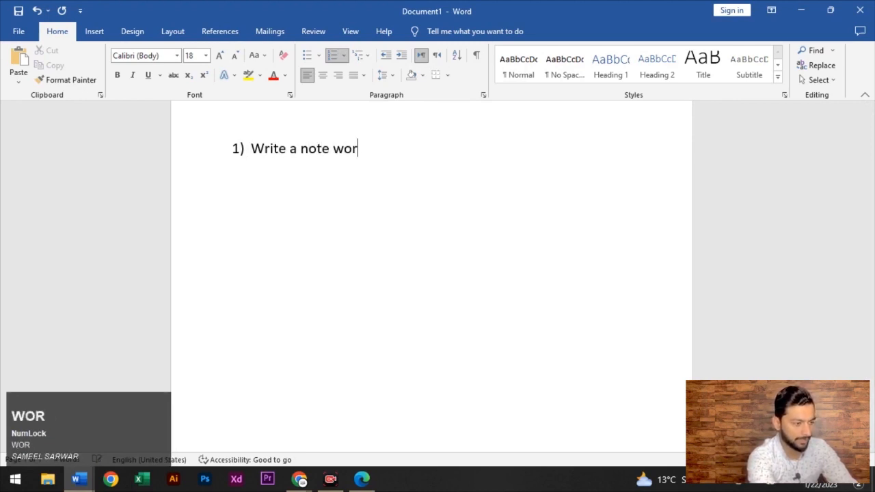
key("Return")
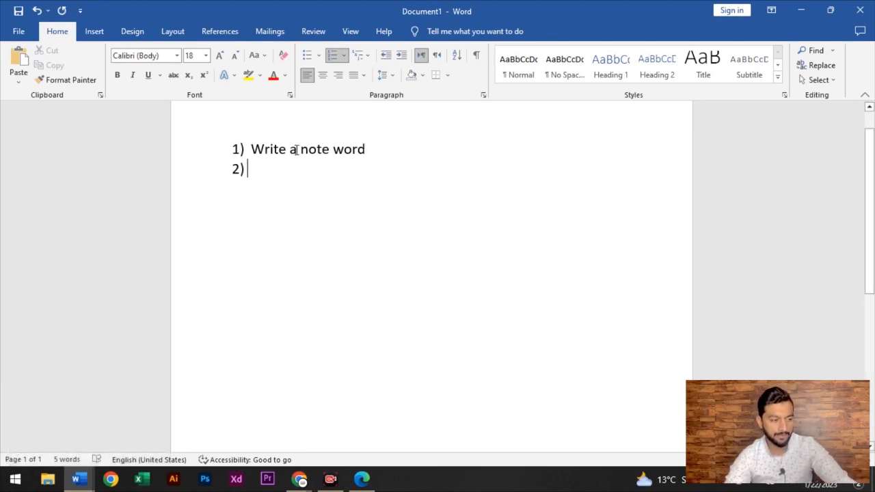
Demote the empty second item one list level, enter "Micro" in it, and add another item line.
key("Tab")
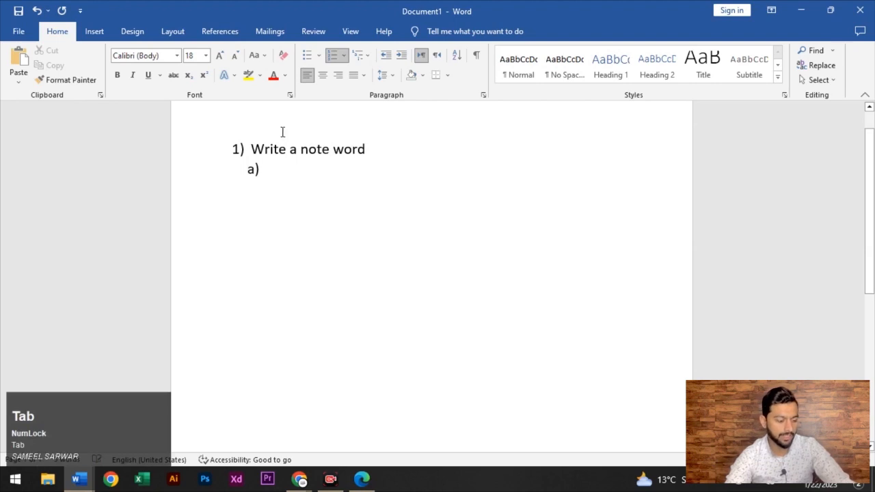
type("Mic")
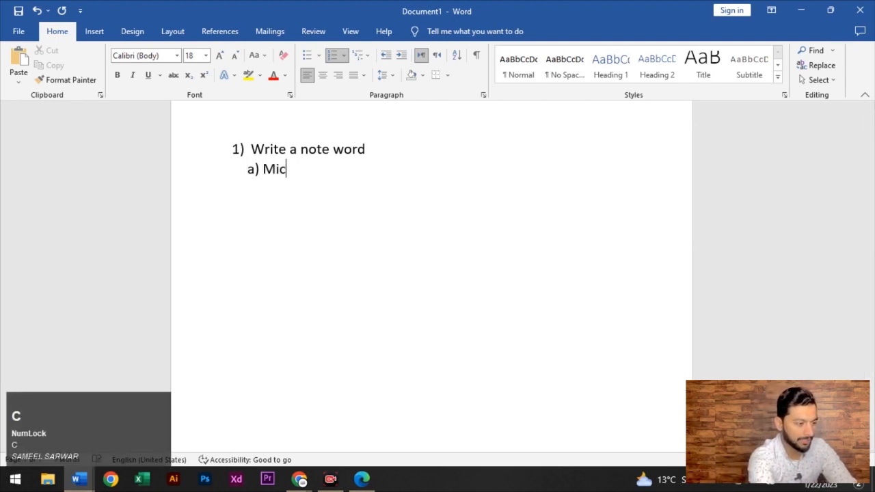
type("ro")
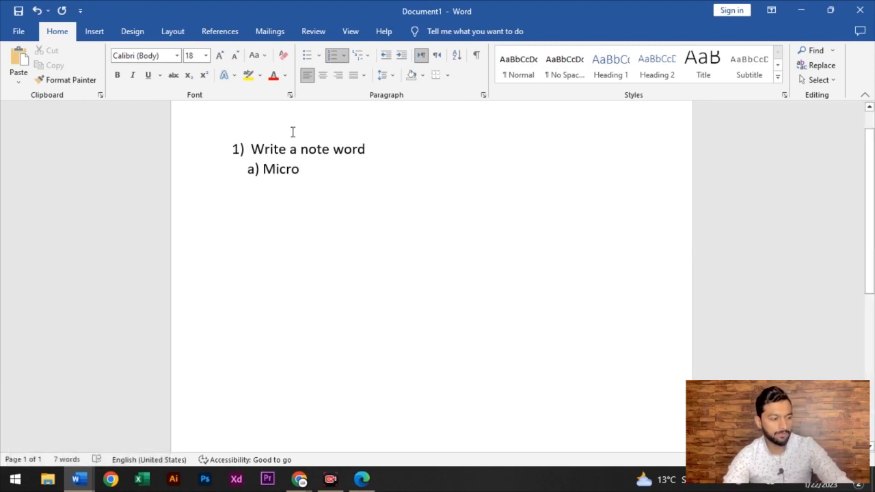
key("Return")
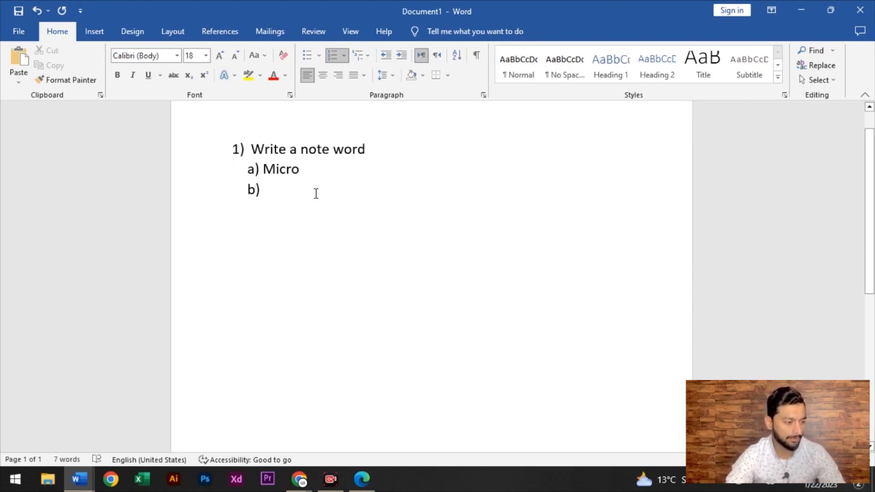
Demote the empty item below "Micro" by two list levels, and promote it step by step to the top level.
key("Tab")
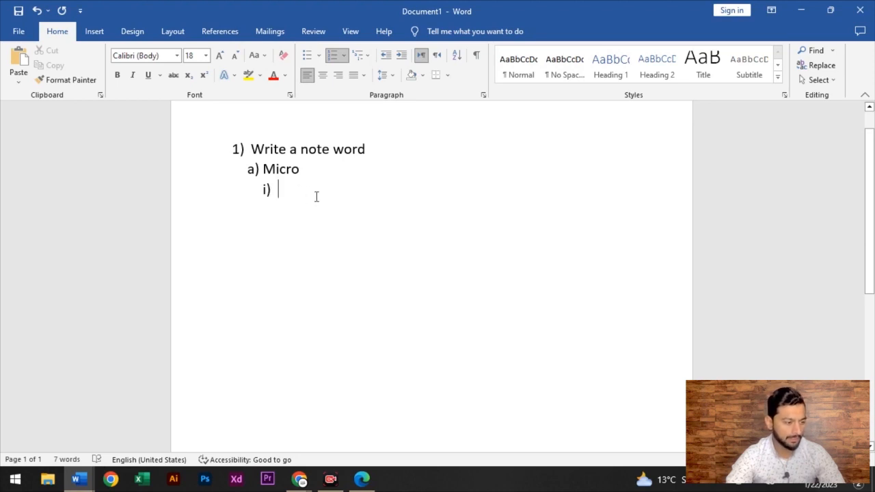
key("Tab")
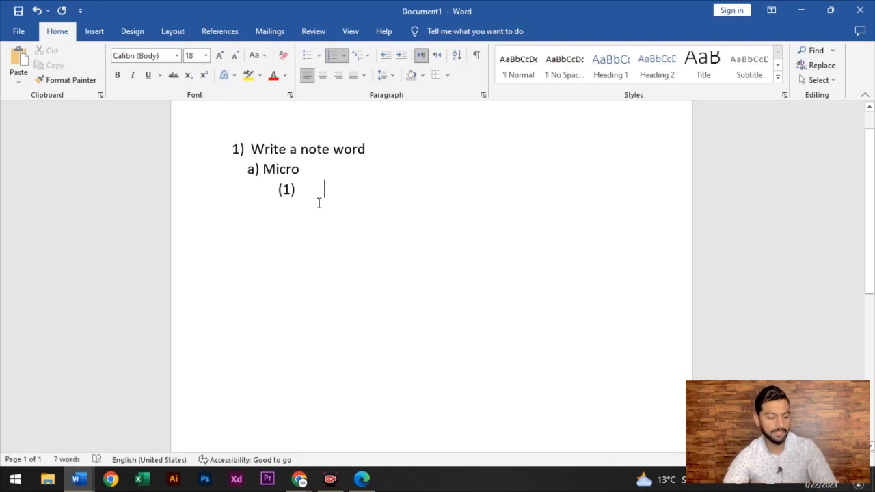
key("shift+Tab")
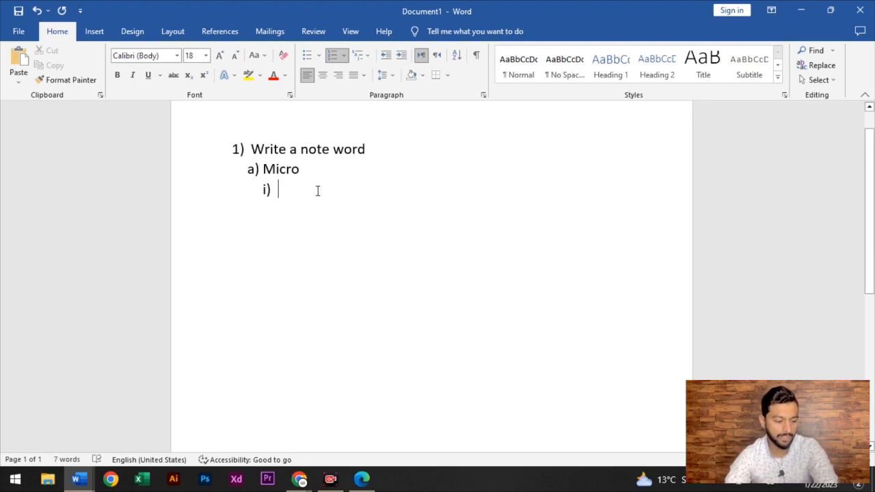
key("shift+Tab")
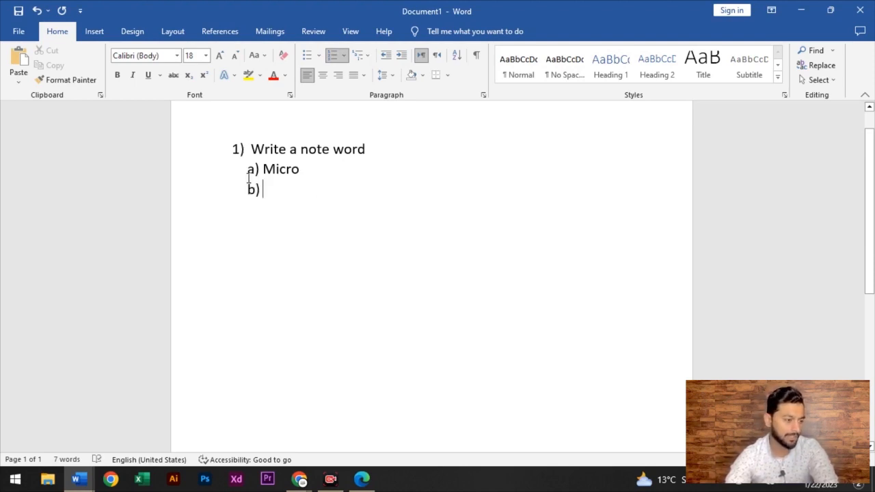
key("shift+Tab")
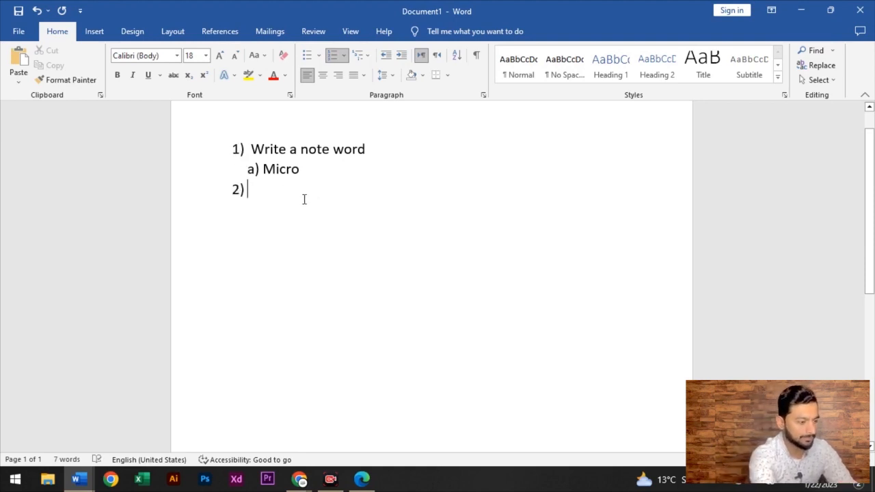
Enter "Write a short note on excel" as the second top-level item and add another item line.
type("Write n")
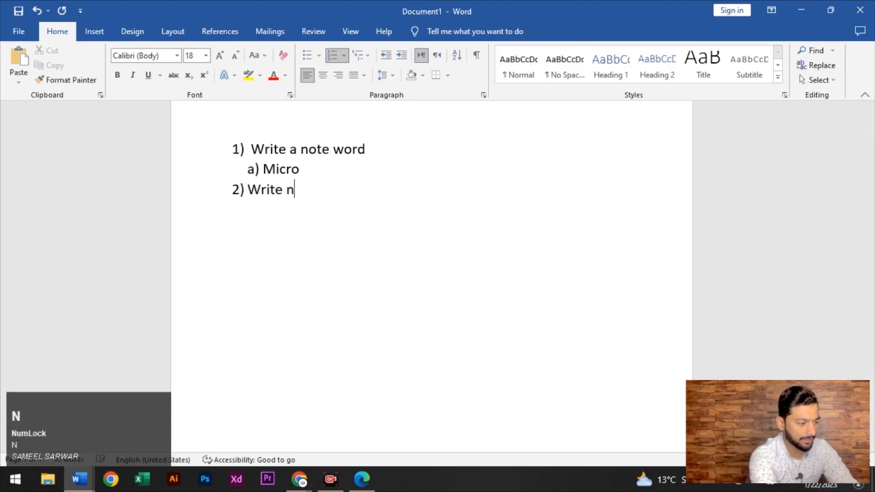
key("BackSpace")
type("a short n")
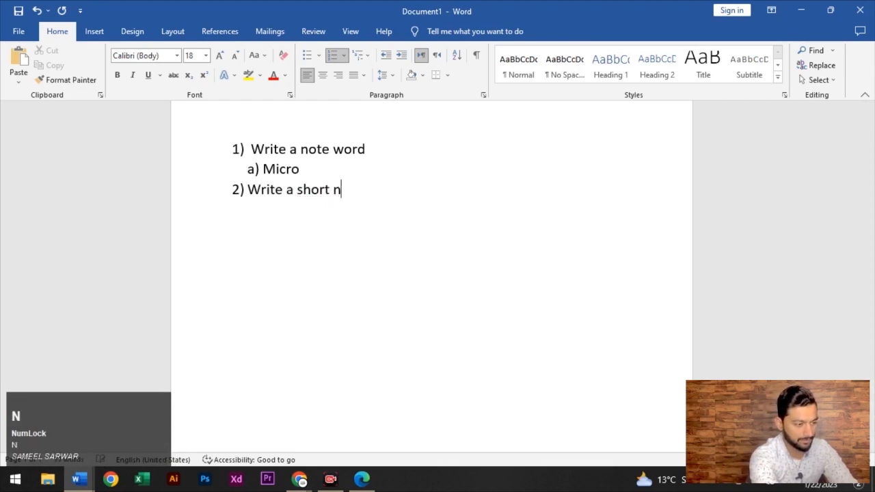
type("ote on excel")
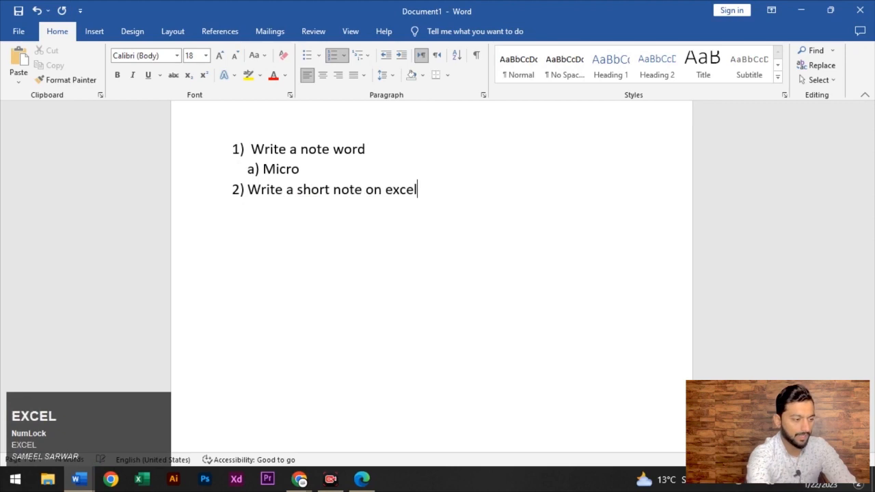
key("Return")
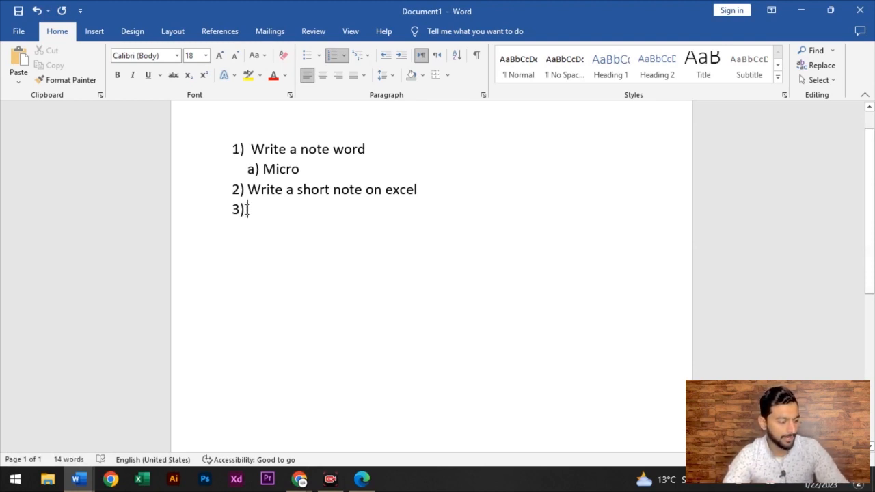
Enter "Excel" as a sub-item of the second item and add an empty item one level deeper below it.
key("Tab")
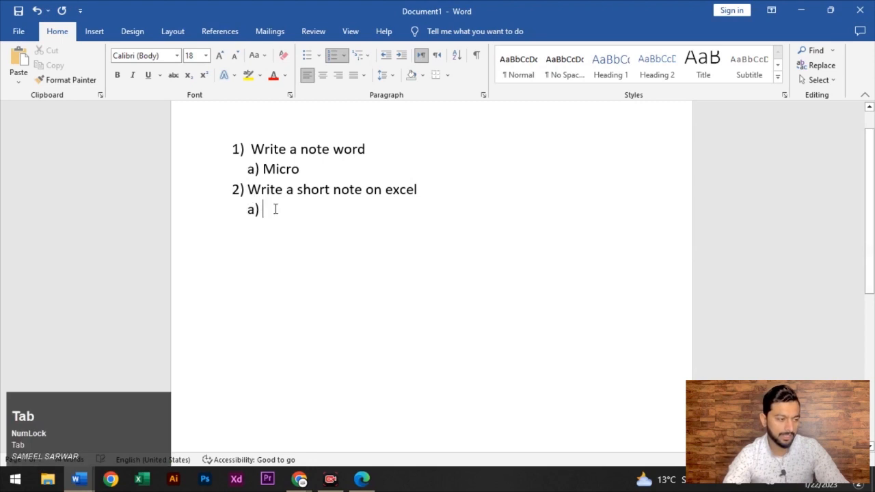
key("Num_Lock")
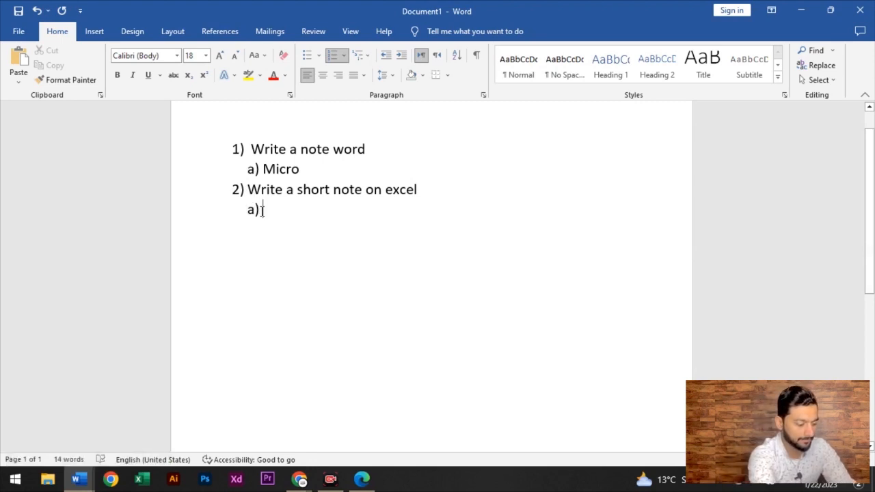
type("excel")
key("Return")
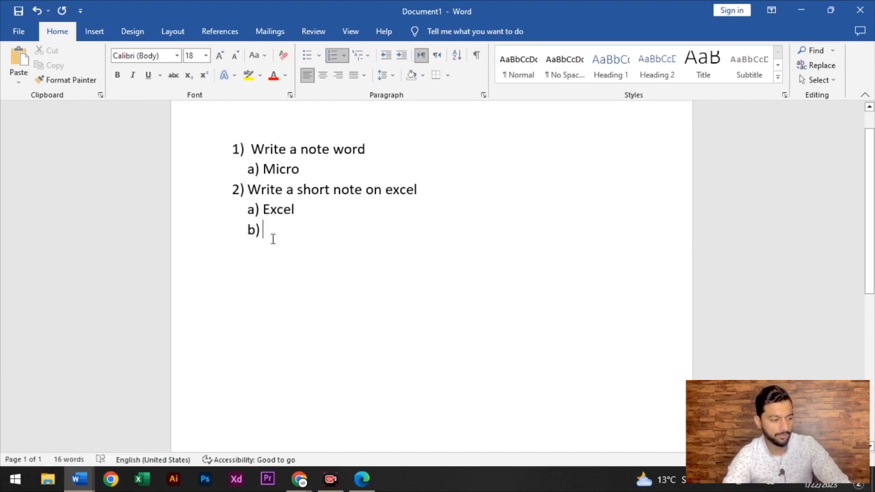
key("Tab")
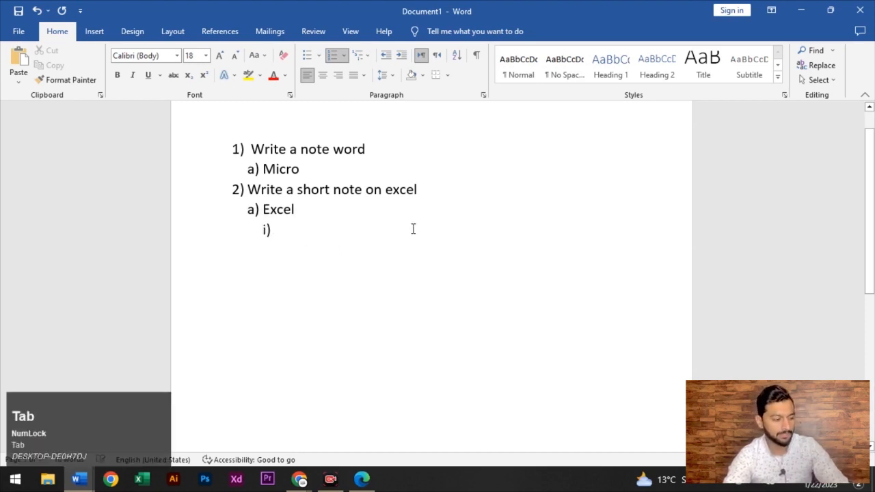
Clear the whole document and apply the "1. 1.1. 1.1.1." multilevel list to the empty line.
key("ctrl+a")
key("Delete")
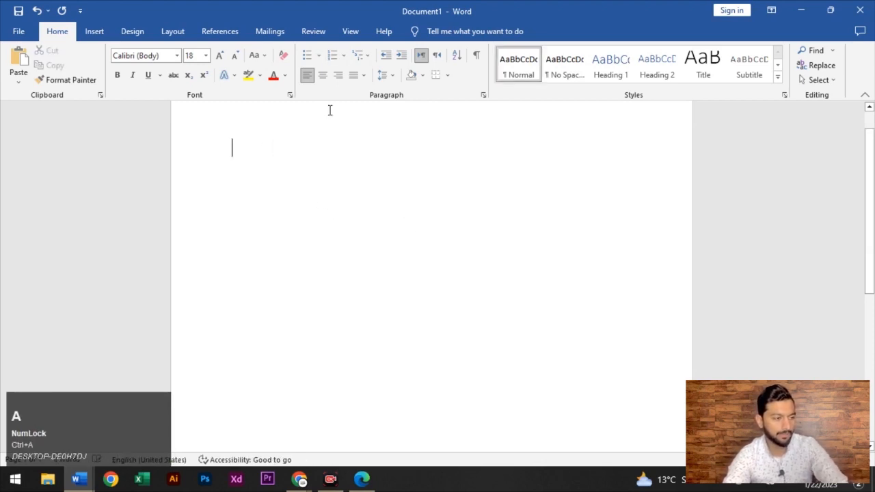
left_click(361, 55)
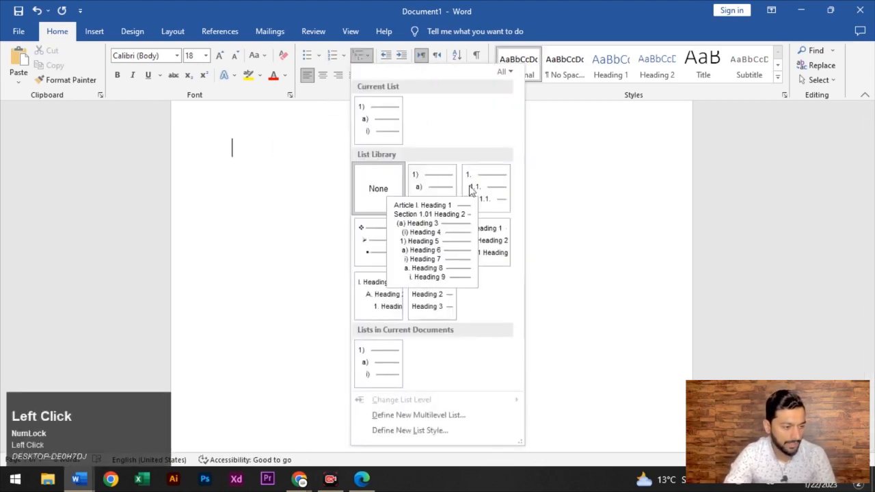
mouse_move(477, 193)
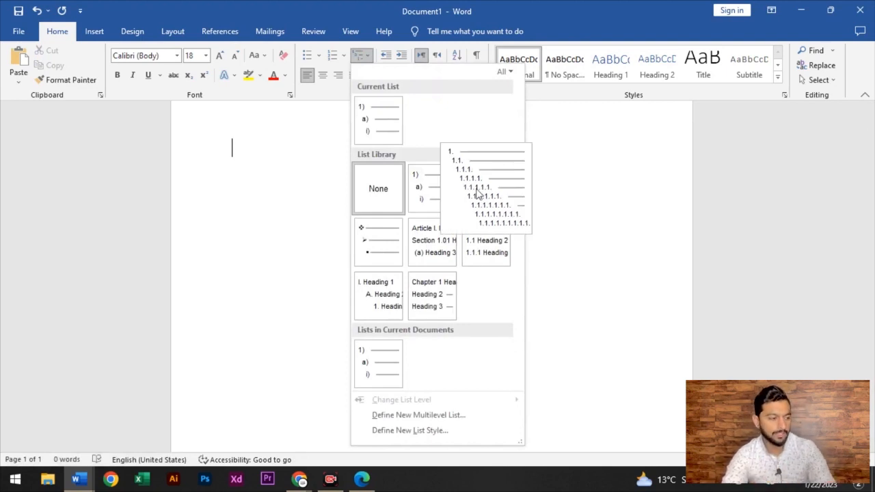
left_click(477, 193)
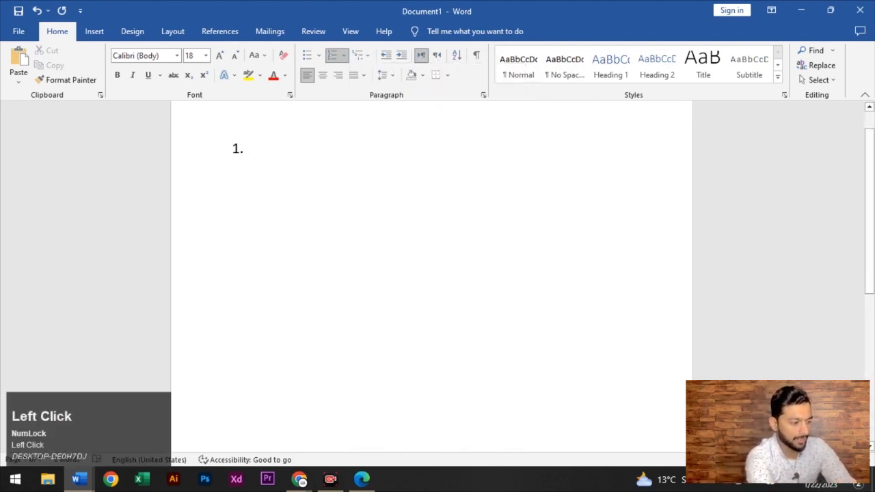
Enter "Write" as the first item of the list and add a second item line.
type("writre")
key("BackSpace")
key("BackSpace")
type("e")
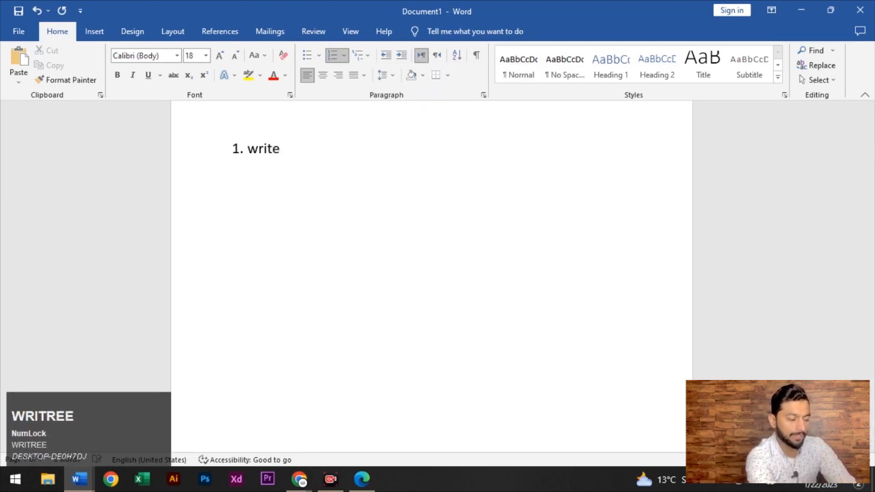
key("Return")
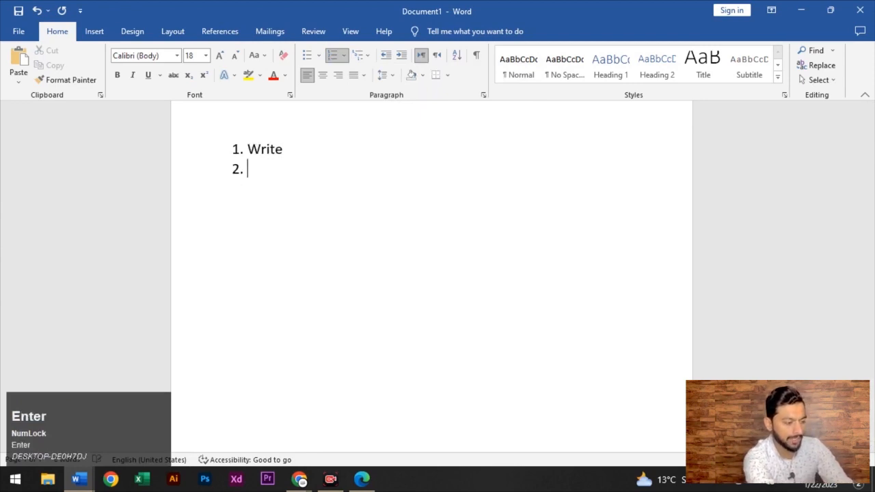
Demote the empty item one level, enter the sub-items "Note" and "Short note", and add another item line.
key("Tab")
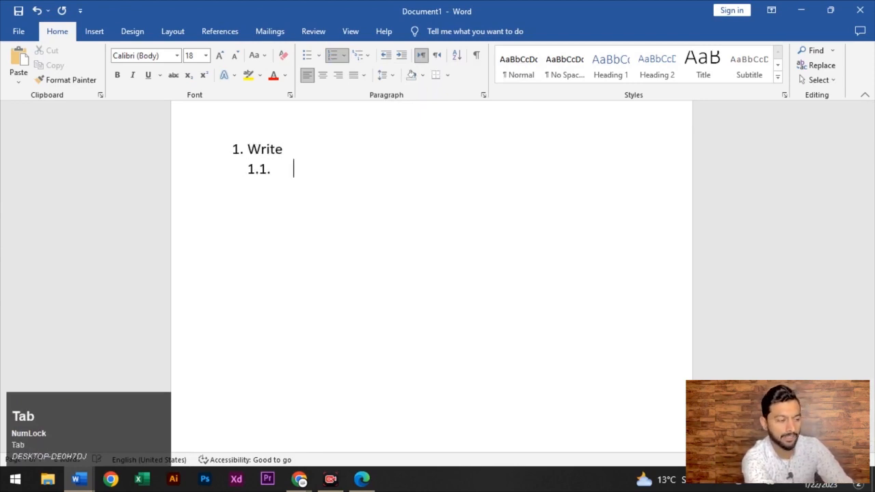
type("note")
key("Return")
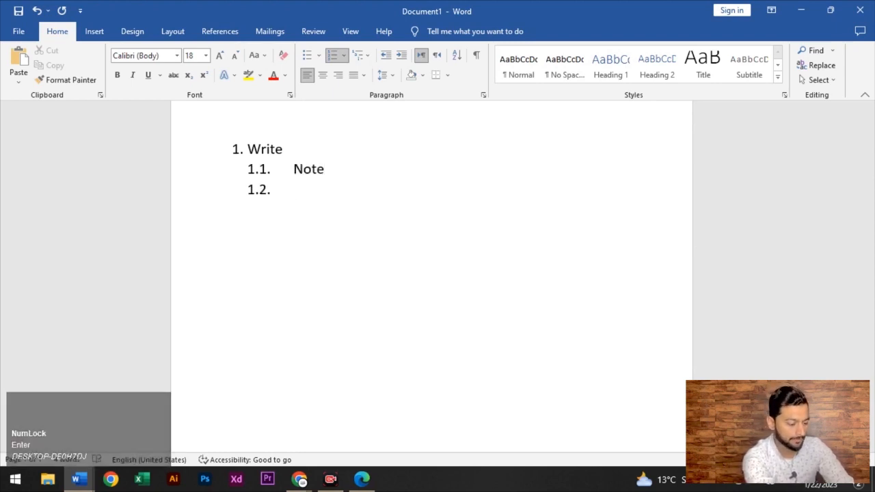
type("short note")
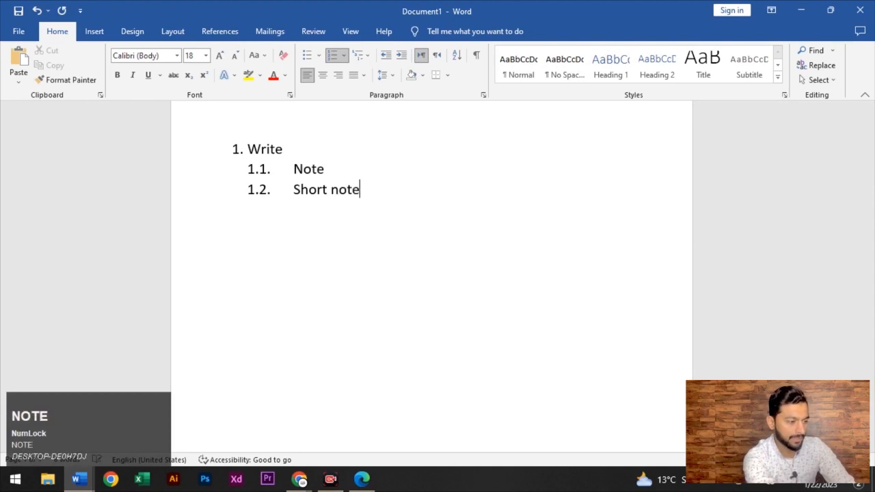
key("Return")
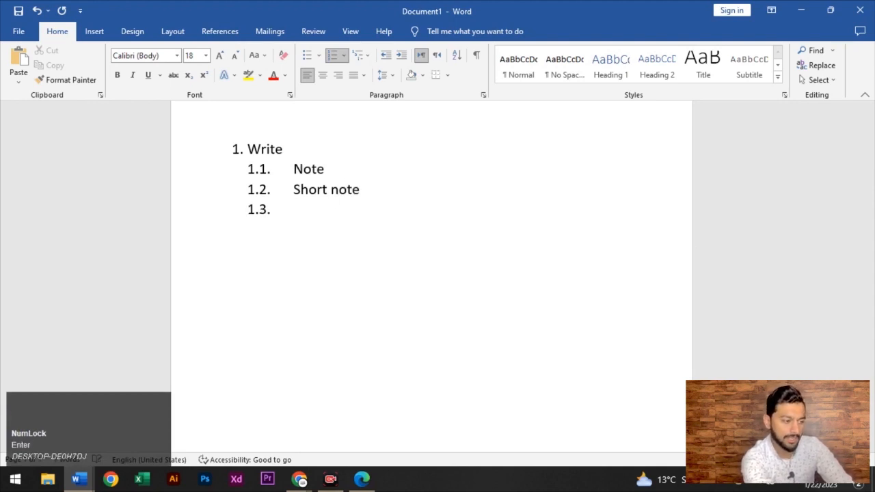
Demote the empty item below "Short note" one level and enter "sdfafde" in it.
key("Tab")
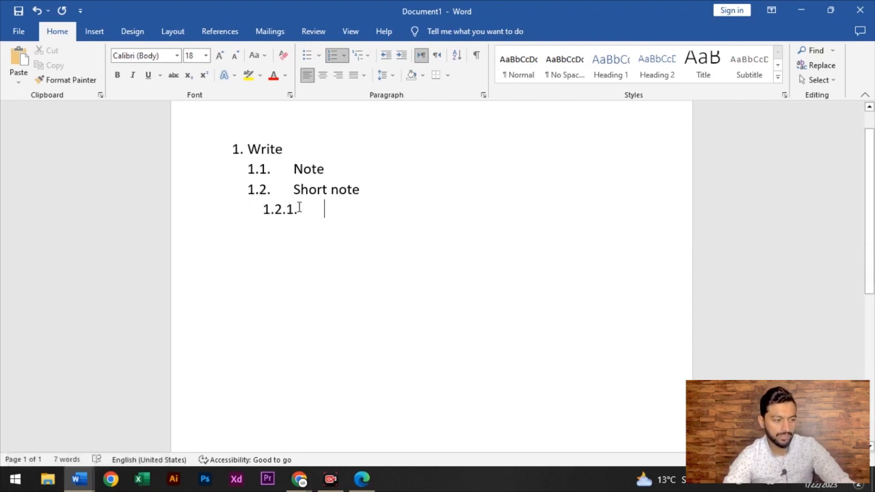
type("sdfa")
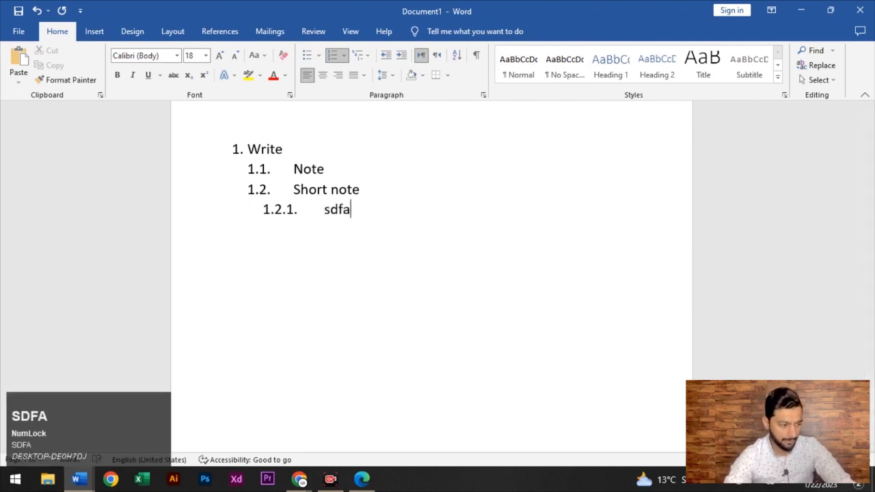
type("fde")
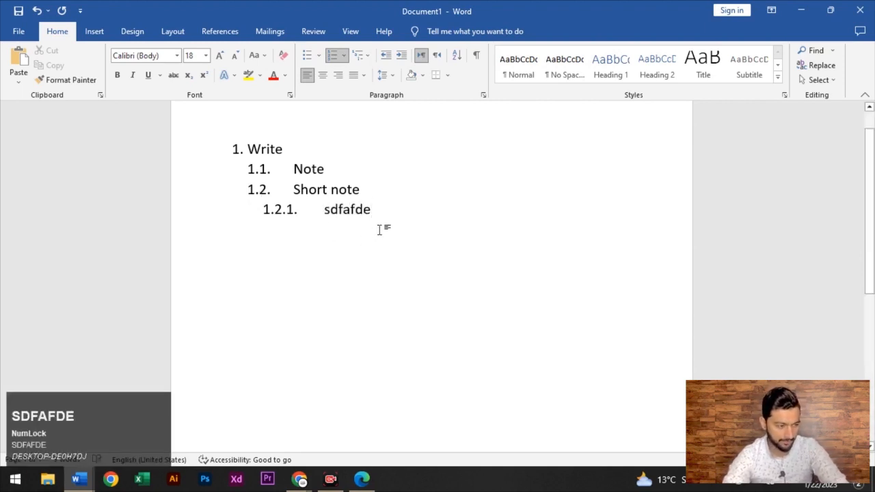
Add an empty item below "Sdfafde" and demote it to the fourth list level.
key("Return")
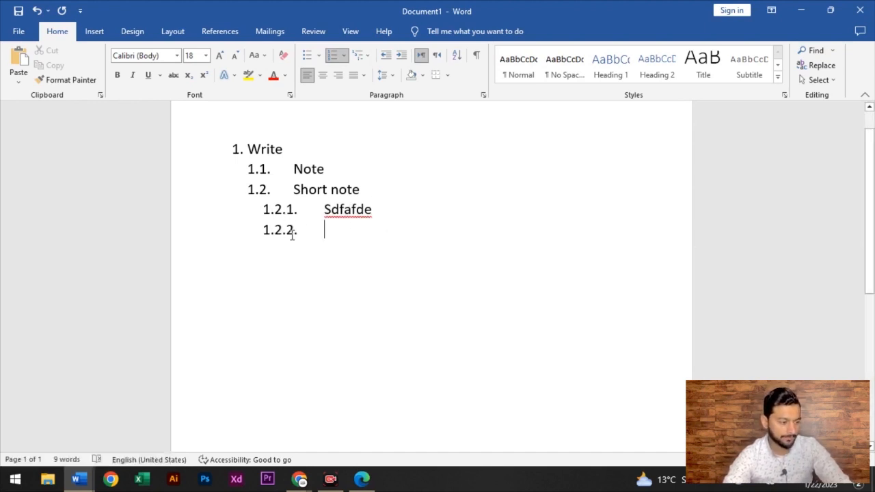
key("Tab")
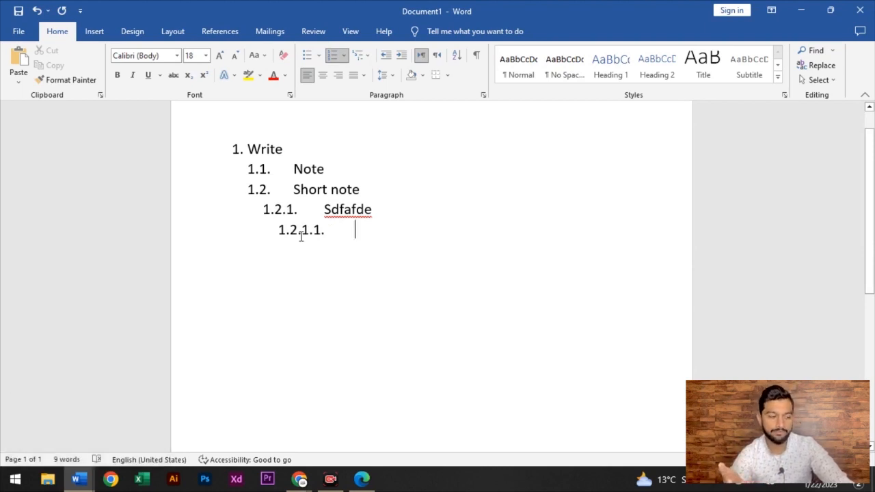
Clear the whole document and apply the symbol-bullet multilevel list with diamond and arrow bullets to the empty line.
key("ctrl+a")
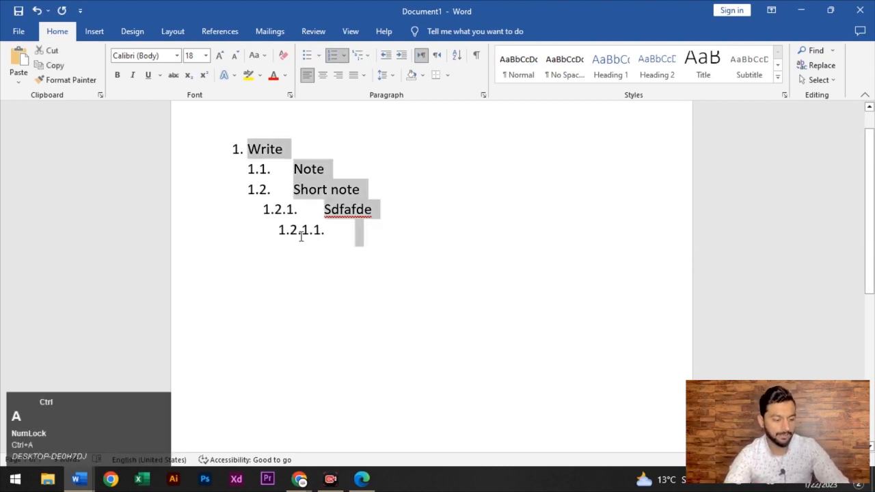
key("BackSpace")
key("BackSpace")
key("BackSpace")
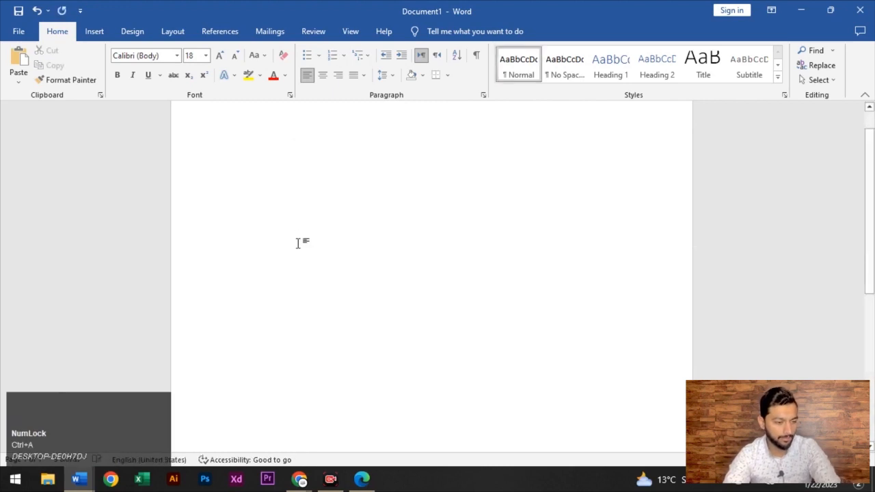
left_click(367, 56)
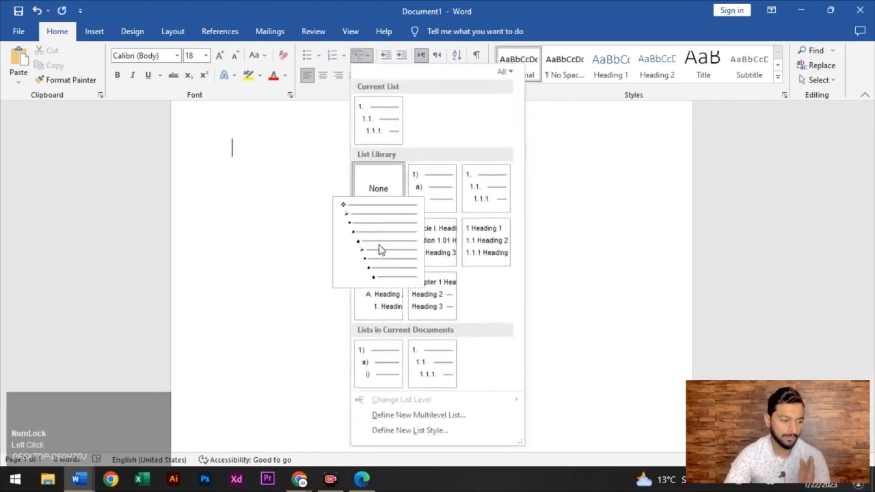
left_click(380, 250)
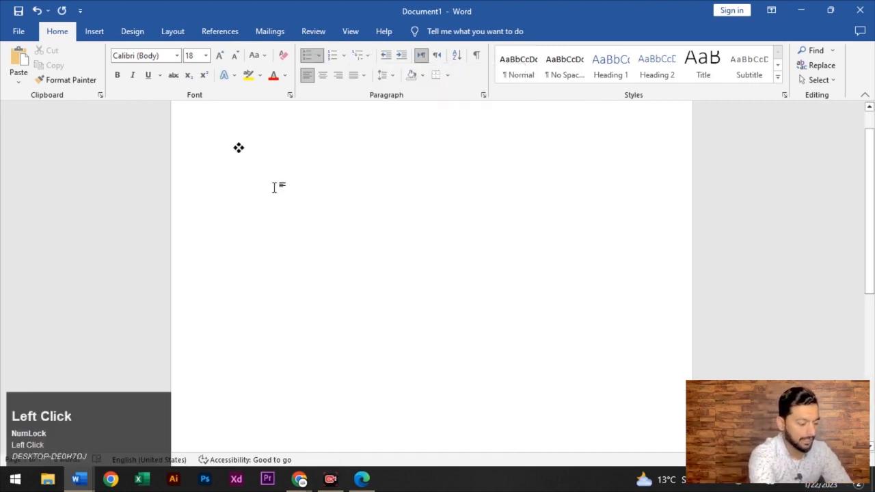
Enter "write" as the first bullet and "hkhs" one level below it, and add an empty third-level item.
type("write")
key("Return")
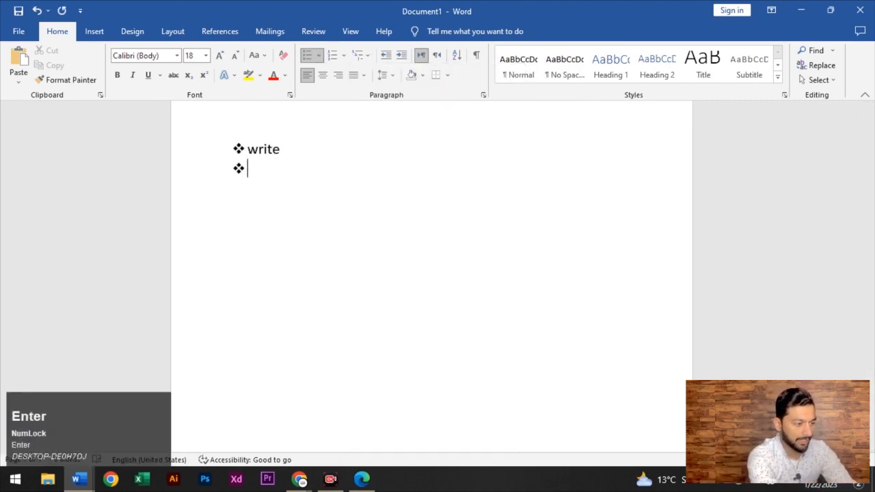
key("Tab")
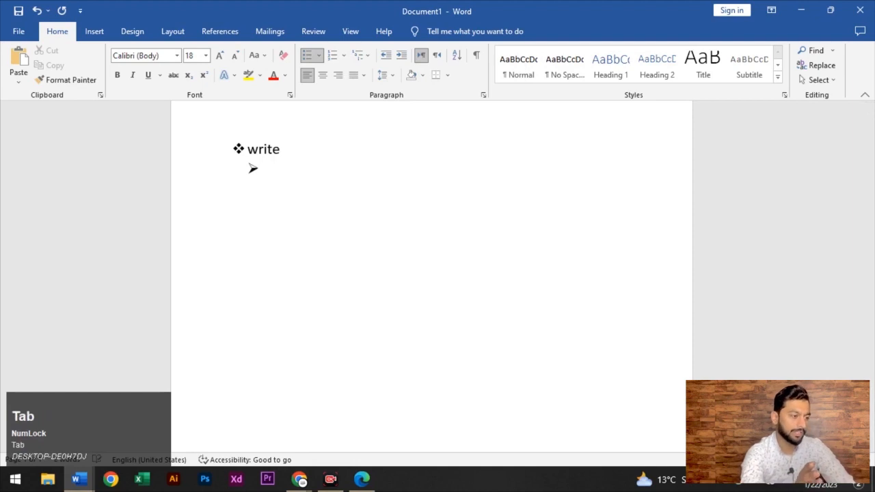
type("hkhs")
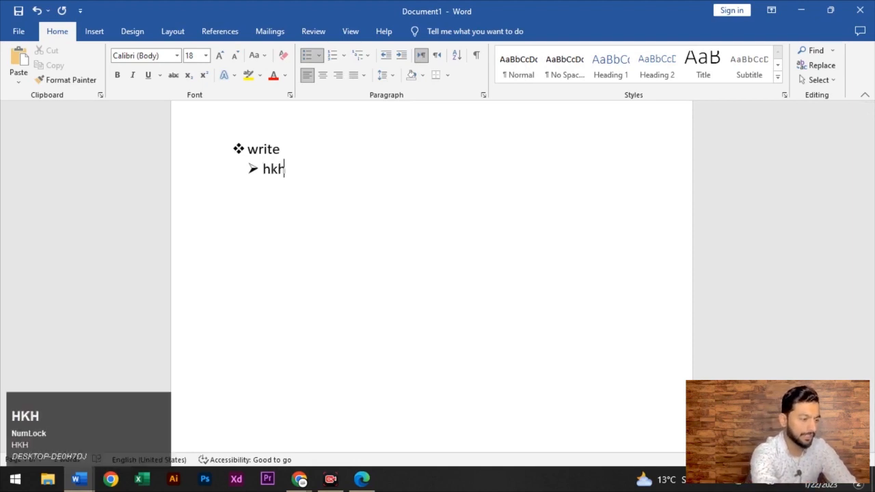
key("Return")
key("Tab")
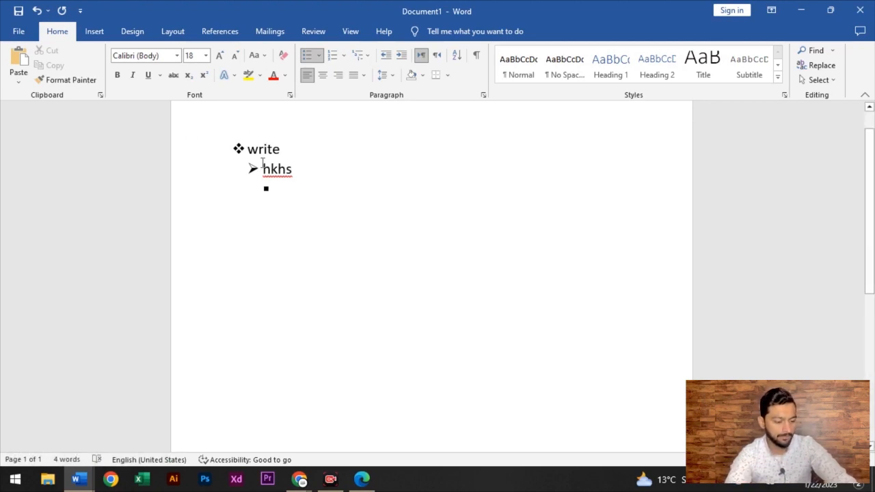
Clear the whole document and apply the "Article I. / Section 1.01 / (a)" heading multilevel list to the empty line.
key("ctrl+a")
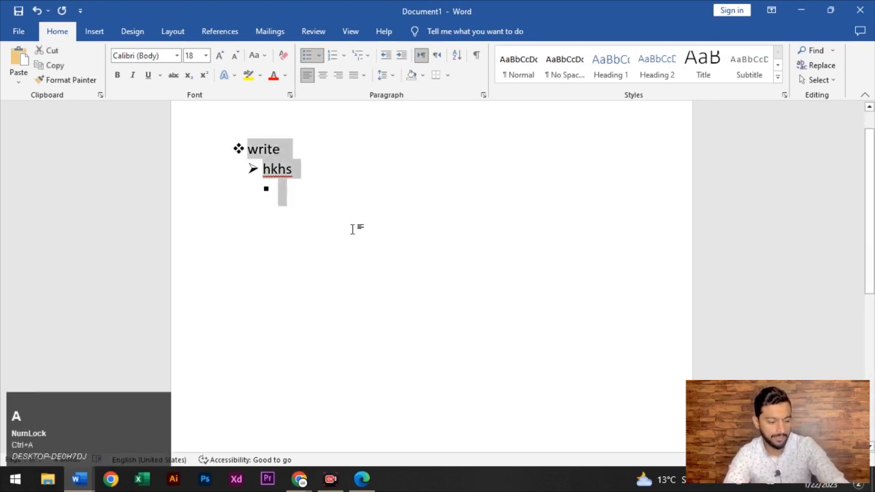
key("BackSpace")
key("BackSpace")
key("BackSpace")
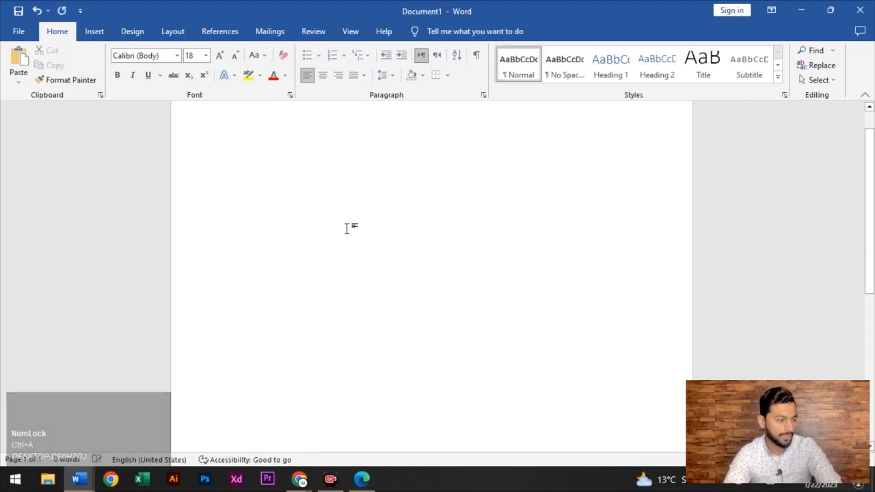
left_click(231, 149)
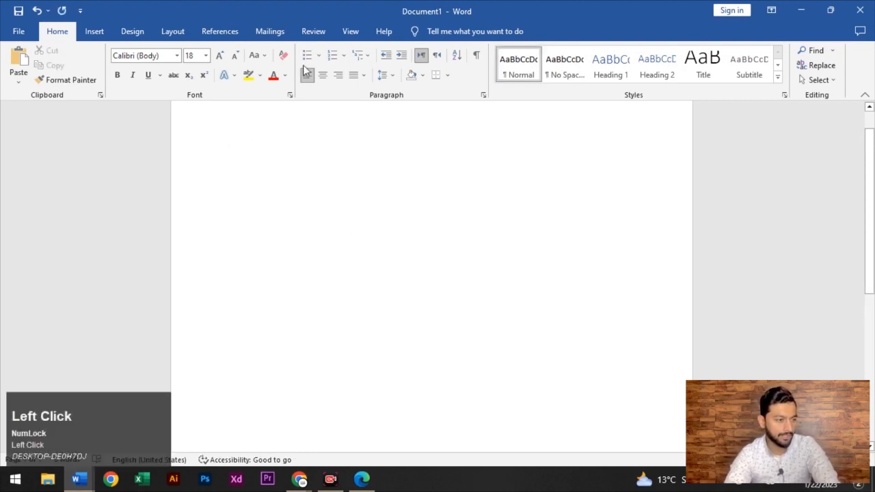
left_click(360, 58)
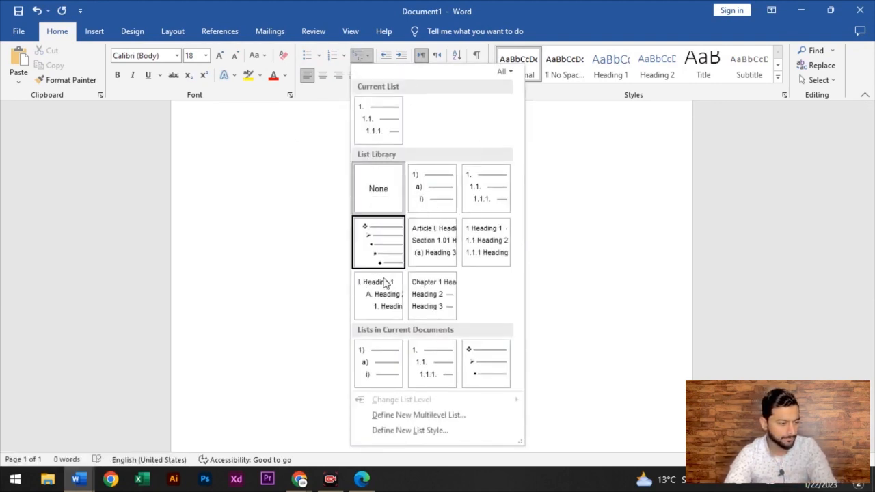
left_click(443, 256)
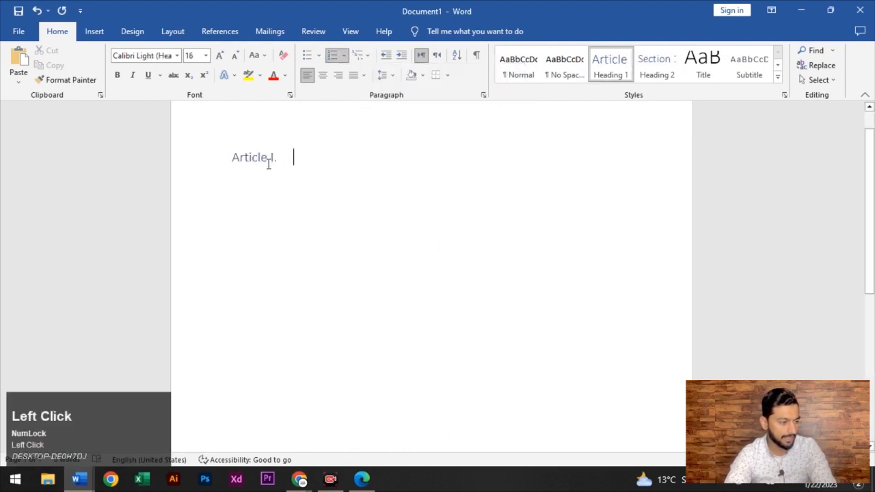
Enter "Hg" as the Article I heading text and start a new line below it.
left_click(276, 158)
left_click(306, 159)
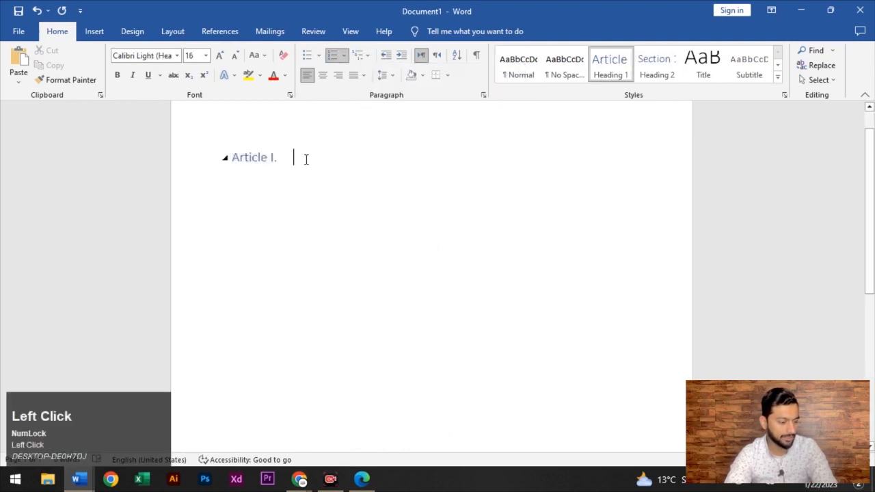
type("hg")
key("Return")
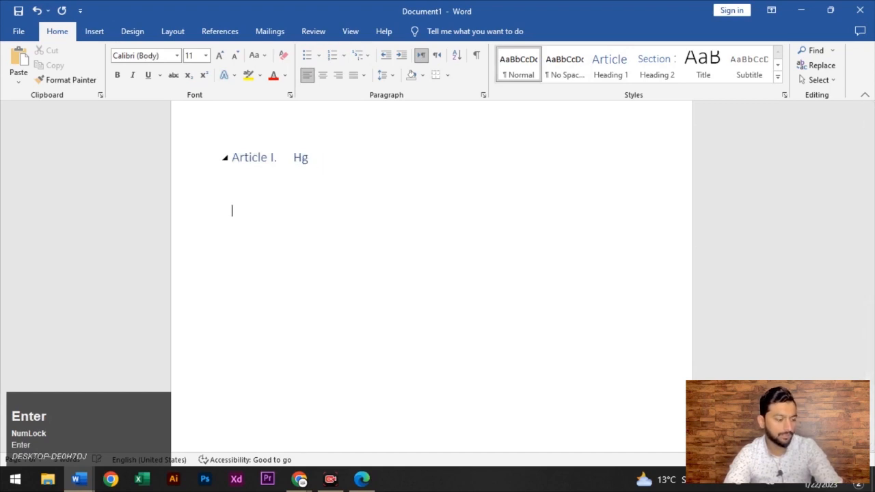
Undo the previous heading and bulleted-list edits until the page is empty.
key("ctrl+z")
key("ctrl+z")
key("ctrl+z")
key("ctrl+z")
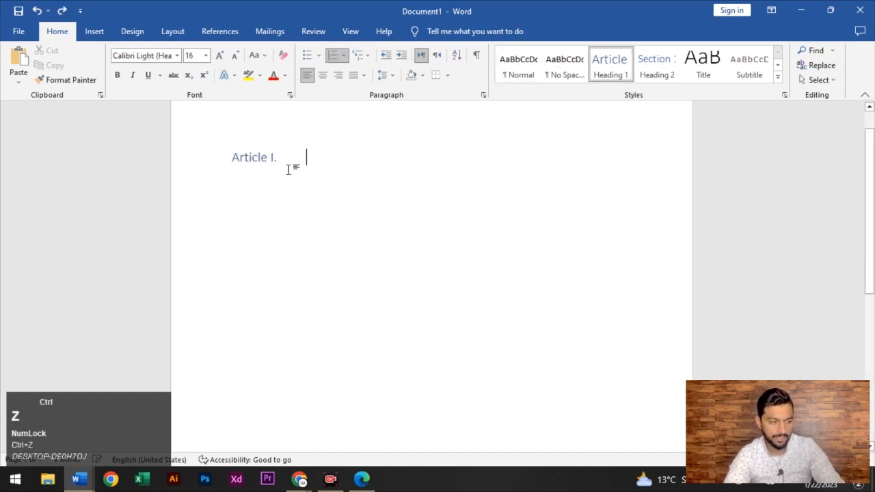
key("ctrl+z")
key("ctrl+z")
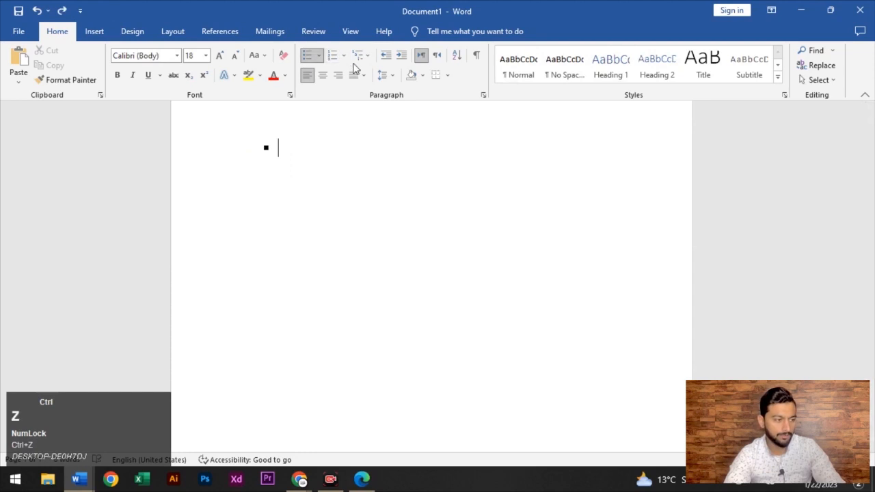
key("ctrl+z")
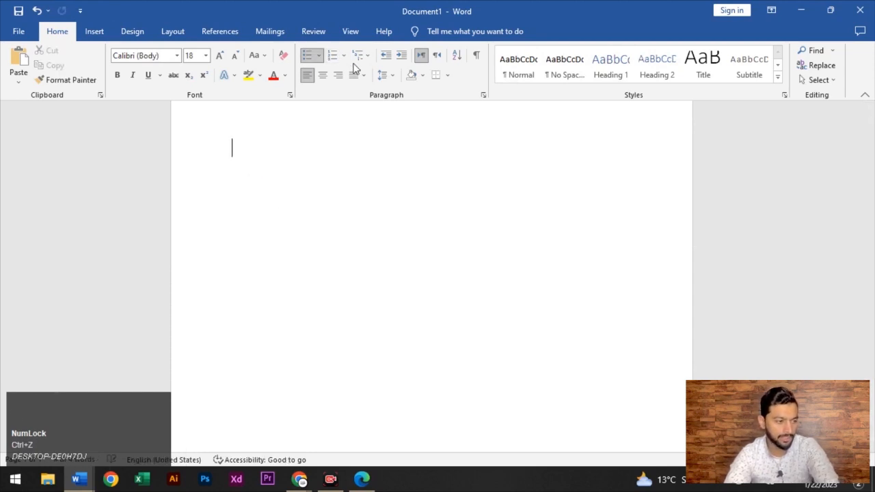
Define a new multilevel list with the author's first name as the level 1 number format, then undo its insertion.
left_click(359, 54)
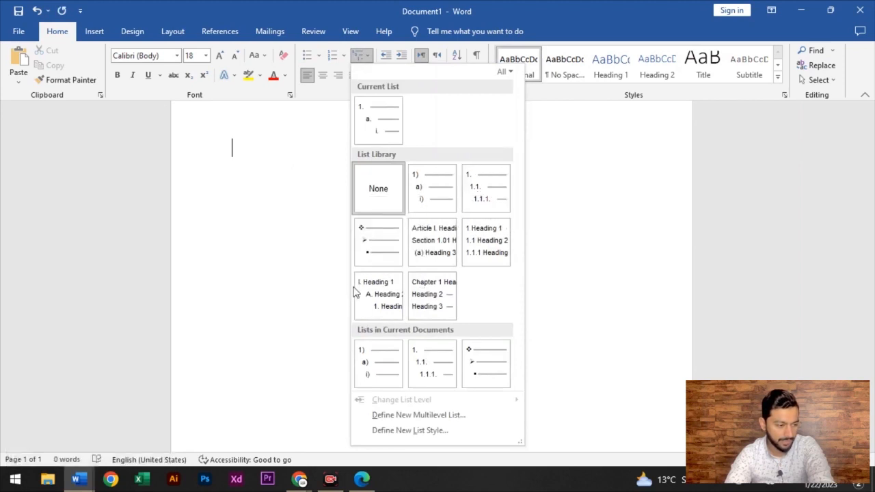
scroll(412, 362, "down", 1)
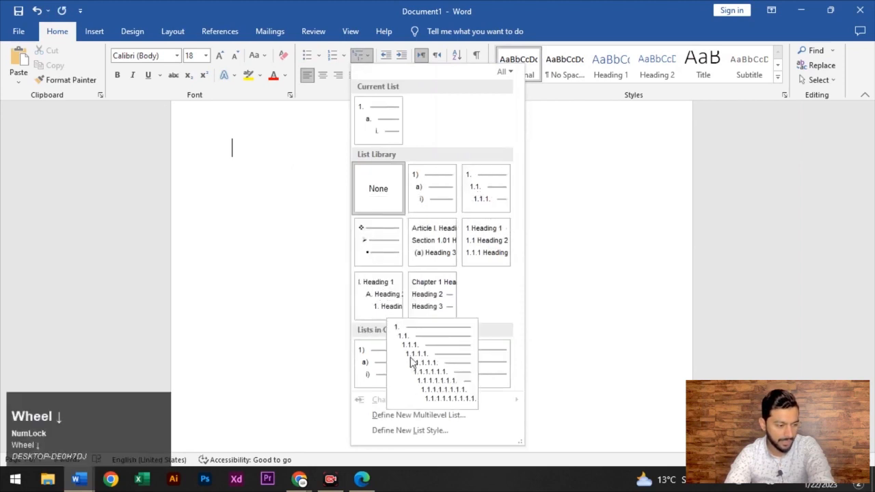
left_click(407, 418)
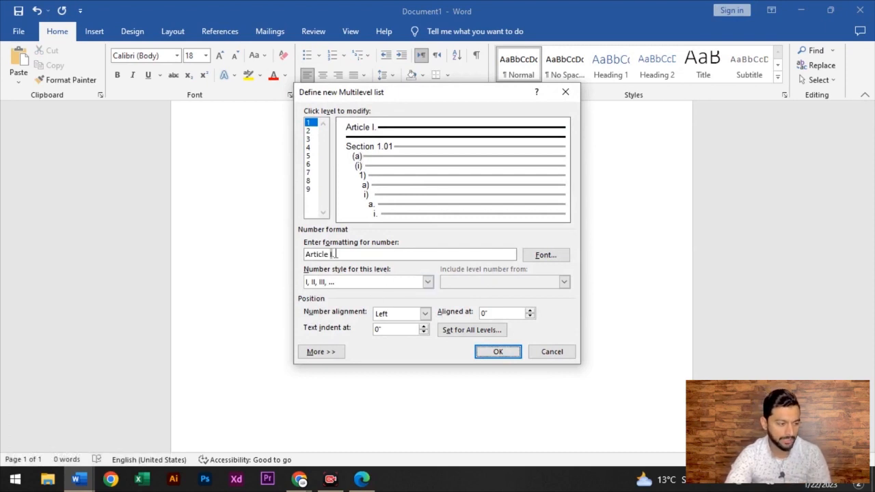
left_click_drag(344, 254, 291, 257)
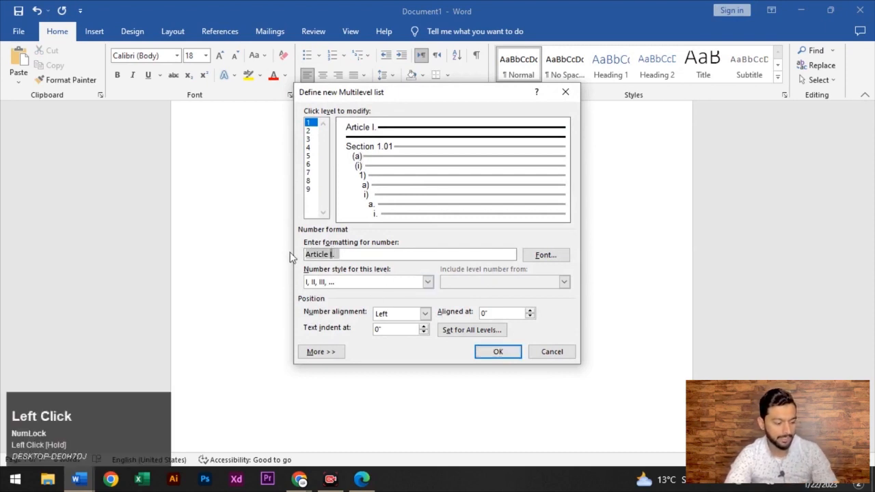
type("sameel")
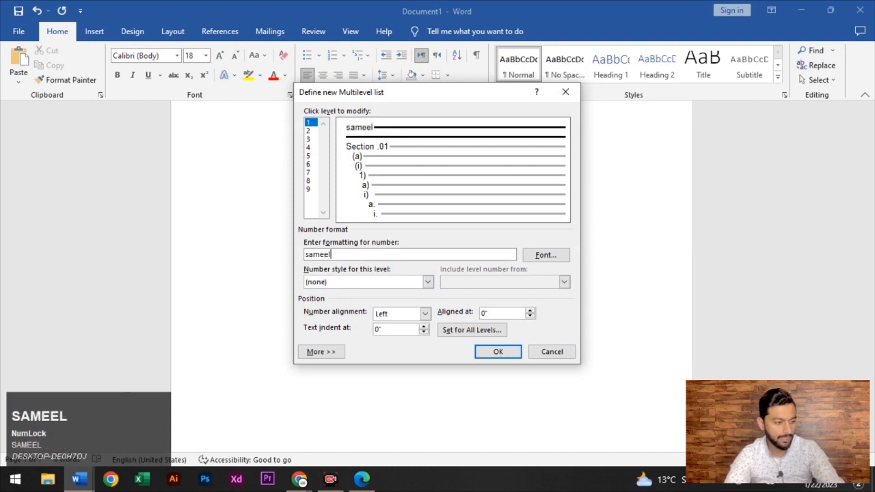
key("Return")
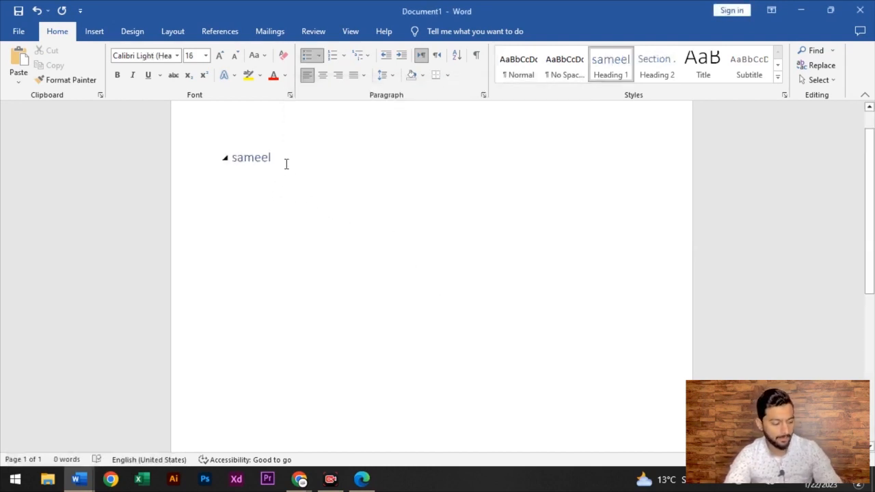
key("ctrl+z")
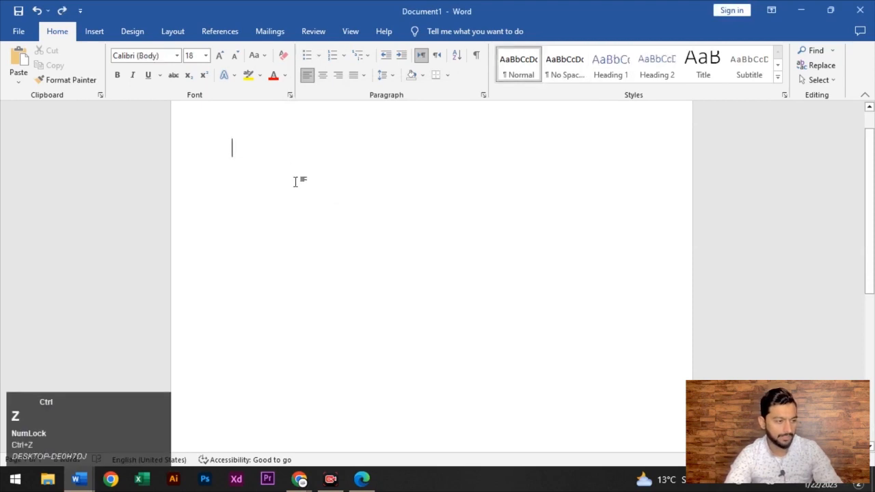
In a new multilevel list definition, set the level 1 label's font color to red with a double underline.
left_click(368, 56)
scroll(423, 321, "down", 2)
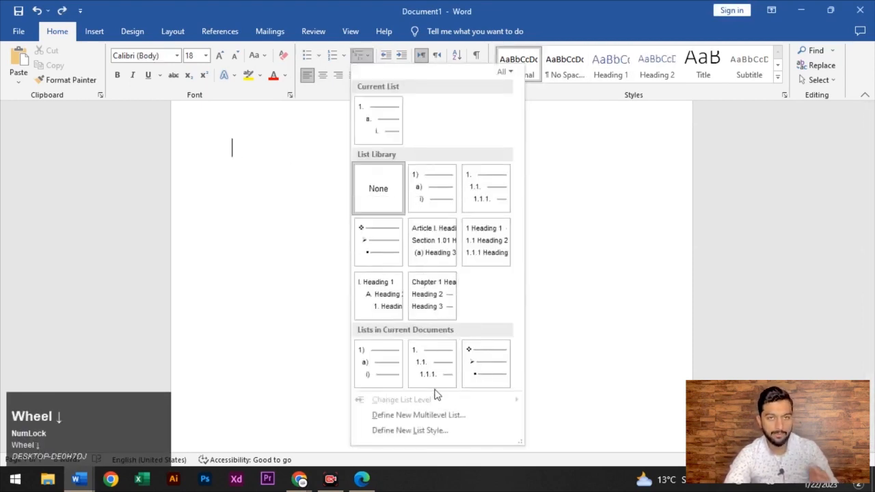
mouse_move(437, 396)
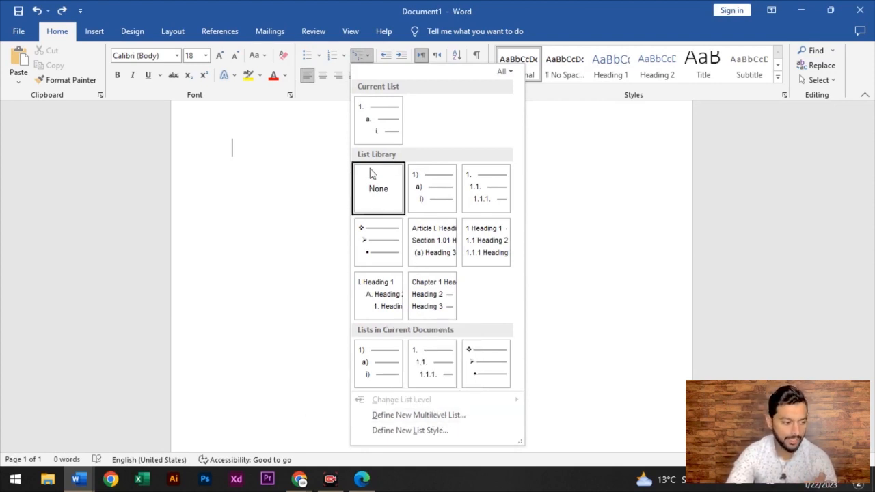
left_click(430, 414)
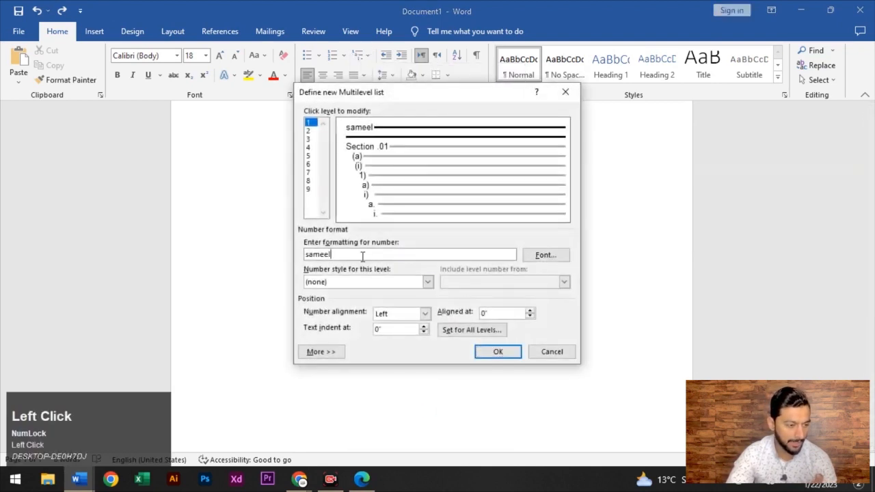
left_click(536, 253)
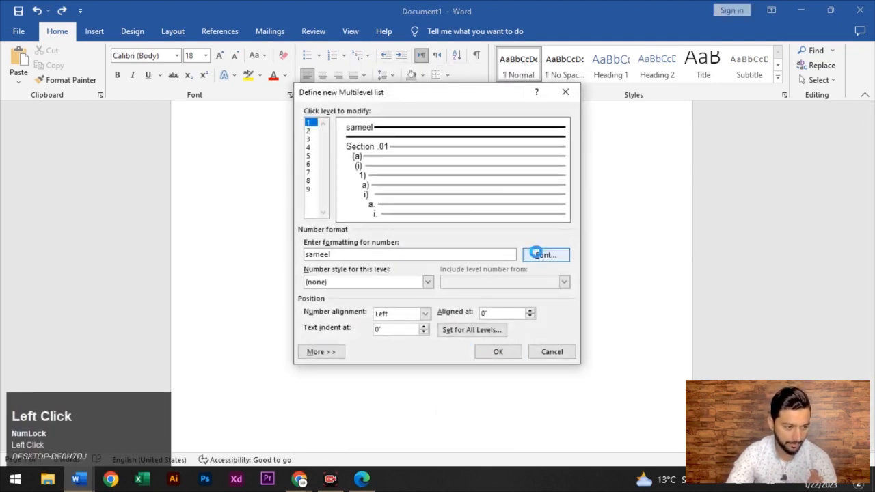
left_click(653, 224)
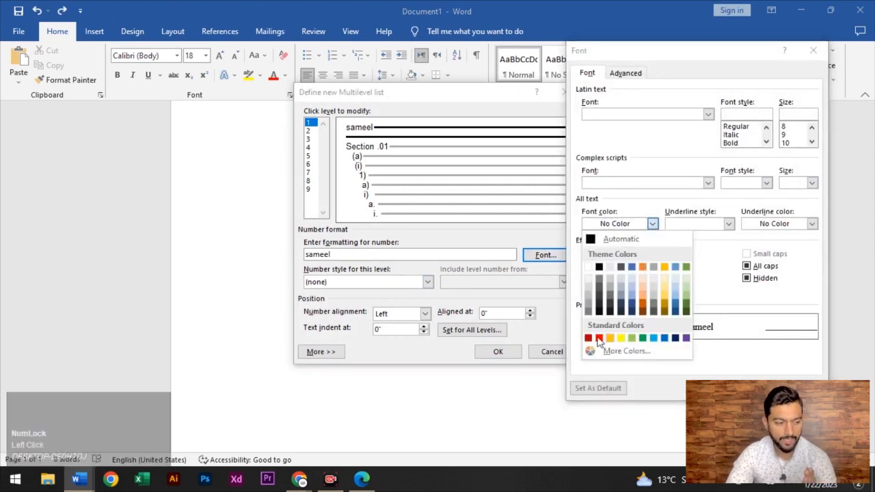
left_click(598, 337)
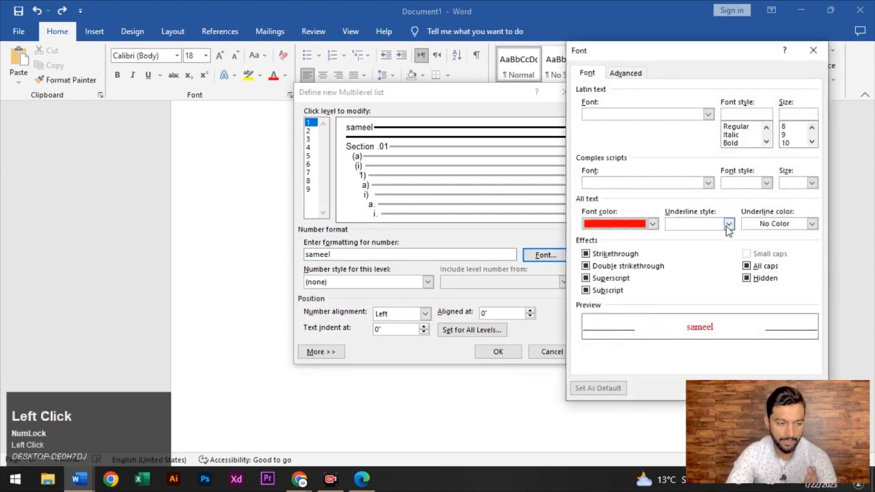
left_click(728, 225)
left_click(702, 270)
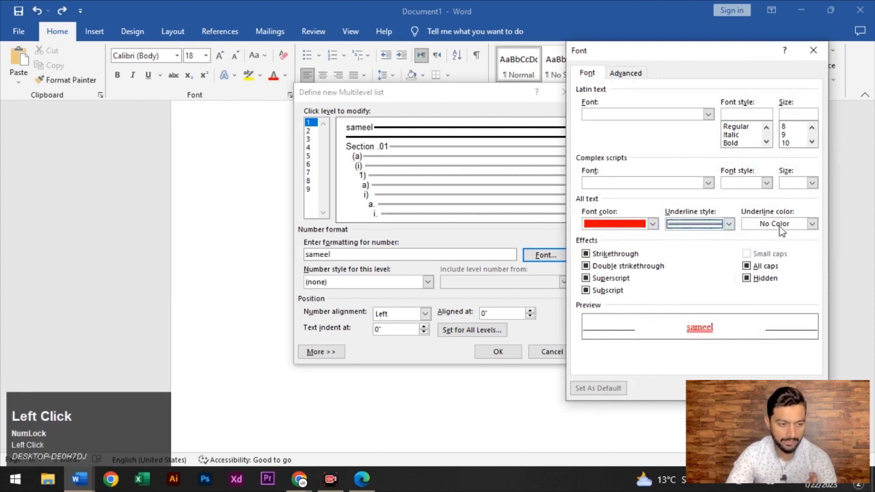
Set the level 1 label's font size to 24 and apply the multilevel list to the document.
left_click(766, 141)
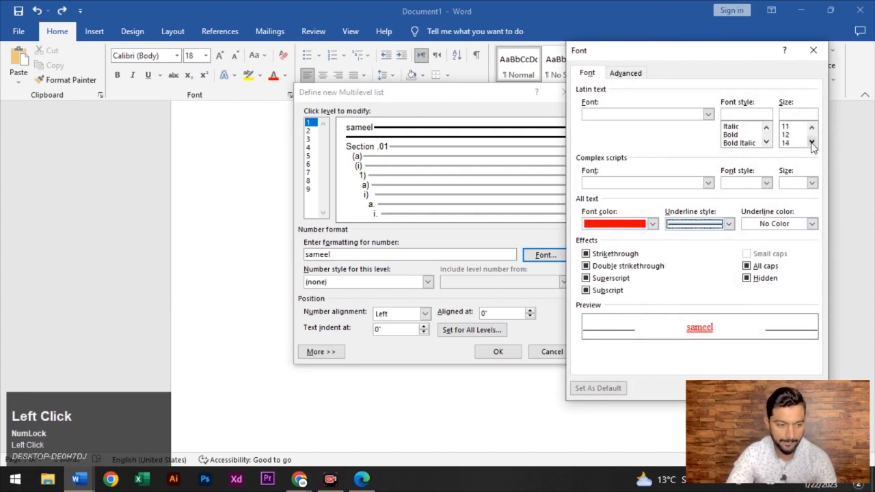
left_click(811, 127)
left_click(797, 145)
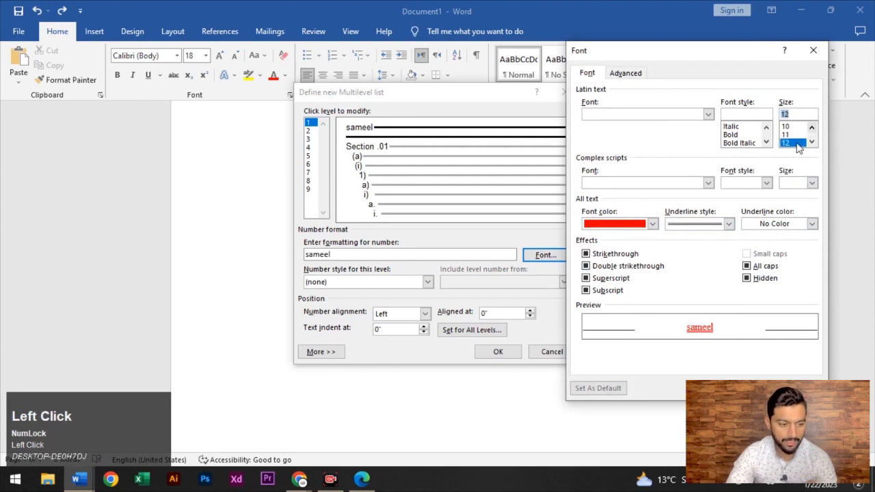
scroll(793, 141, "down", 2)
left_click(791, 142)
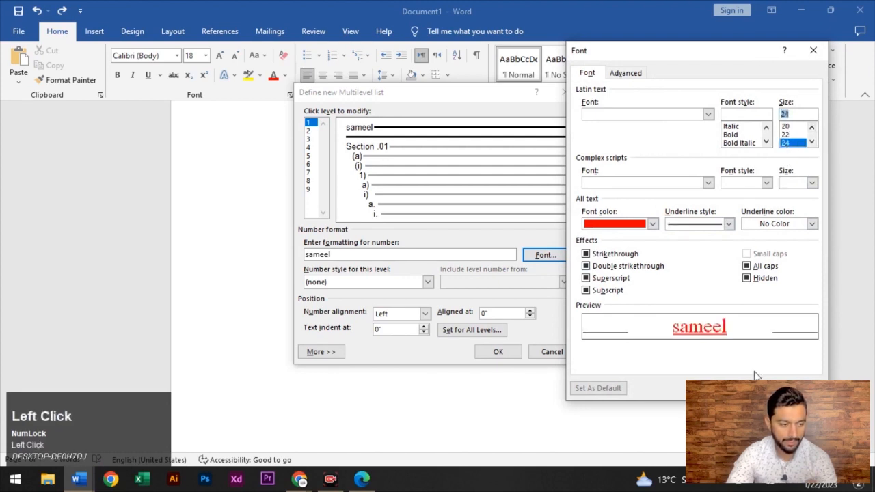
left_click(734, 388)
left_click(497, 351)
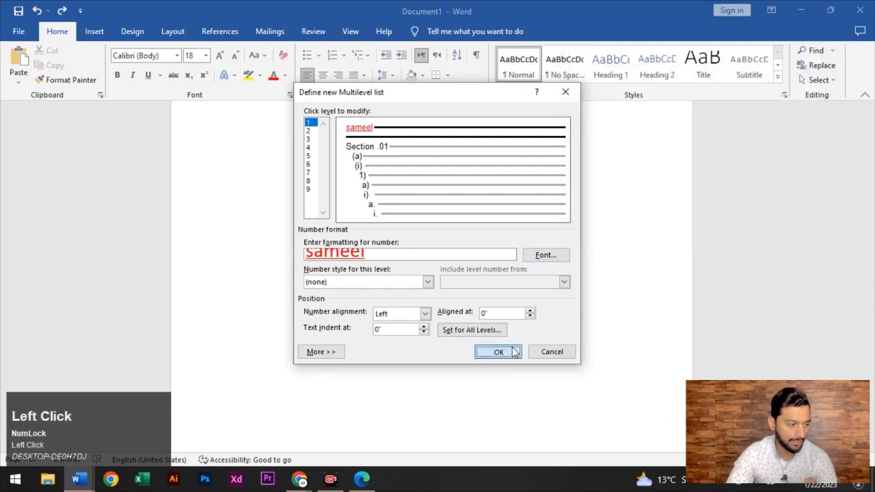
Enter "hg" as the text of the list item after the red label and start a new line.
key("Return")
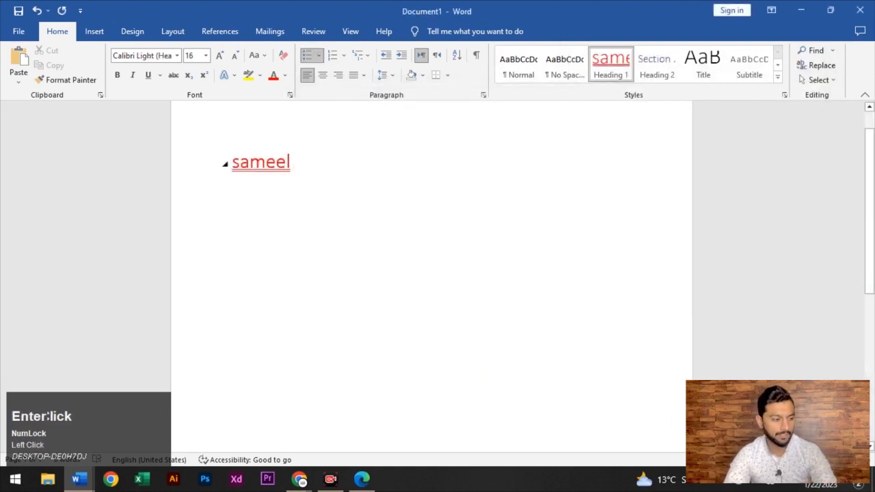
type("hg")
key("Return")
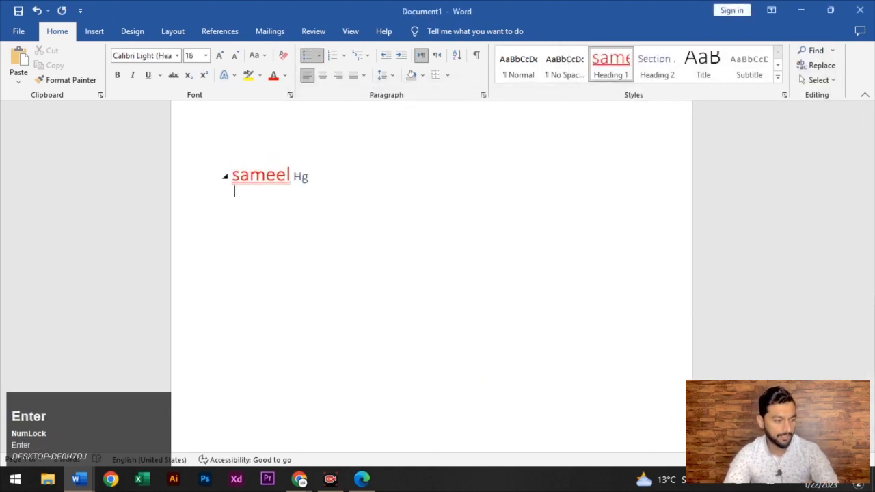
Clear the whole document and paste in the copied passage beginning "with ideas learning through hearing becomes more difficult".
key("ctrl+a")
key("Delete")
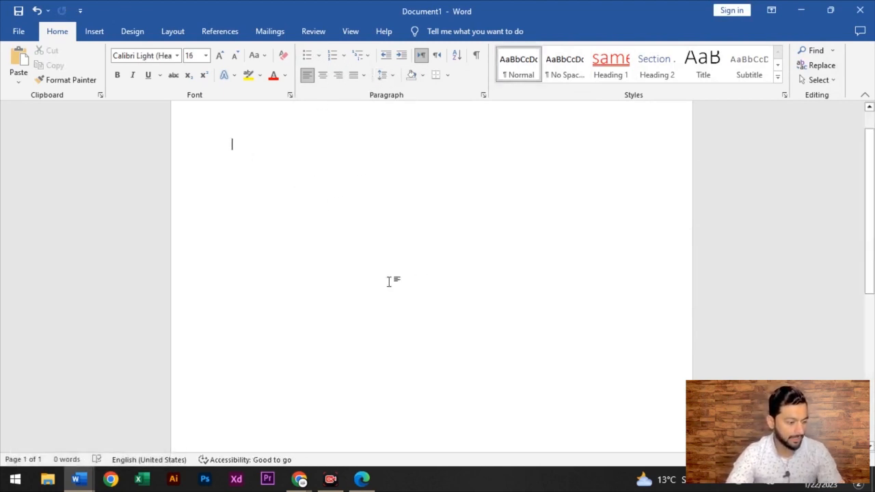
type("with ideas learning through hearing becomes more difficult. We have to learn first to pay attention. How often does a teacher say: Pay attention, please!\" And how necessary are the words. If no notes are being taken the words once said have gone for ever. If they live at all it must be in the memories of those who have heard the words. When we first go to school we think we are learning to write and to read and to do little sums, but in fact we are also learning something of even more importance: we are learning to pay attention, to hear what the teacher says, and to hold it is our memories. The person who is able to pay attention is a much better learner than the person whose mind is always going off into other fields of thought, even though the two people may have equally good minds in other respects. Many people who attend public meetings find that their attention is not always given to the person speaking, and it is indeed a good man or woman who can hold our complete attention for half an hour or more. It is probably true that most people learn most thing")
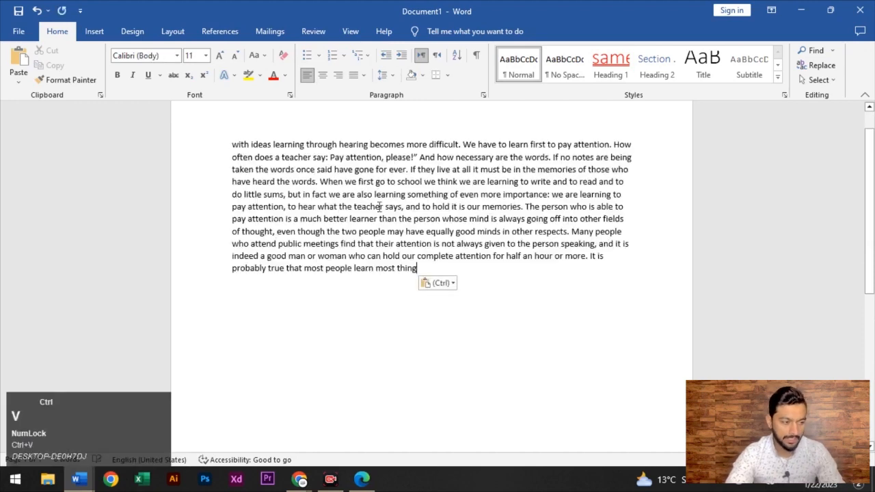
triple_click(228, 144)
left_click(521, 298)
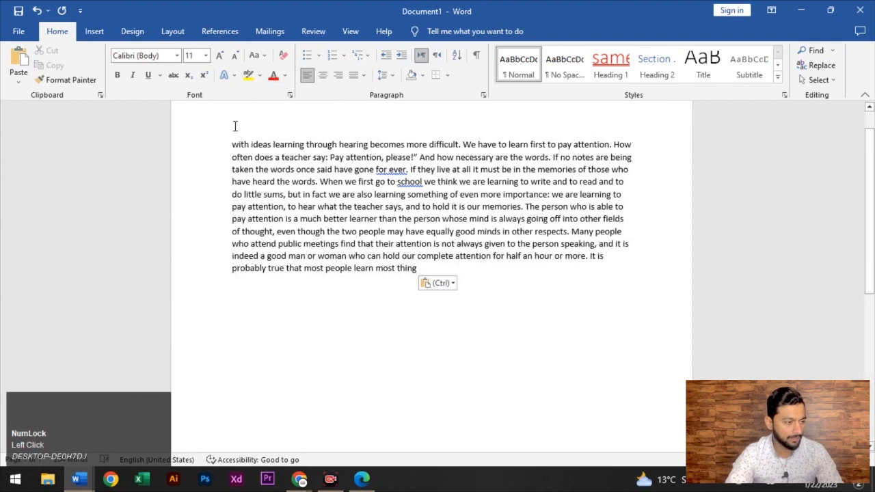
Select the whole pasted paragraph and try center, right and left alignment on it in turn.
left_click_drag(233, 144, 483, 268)
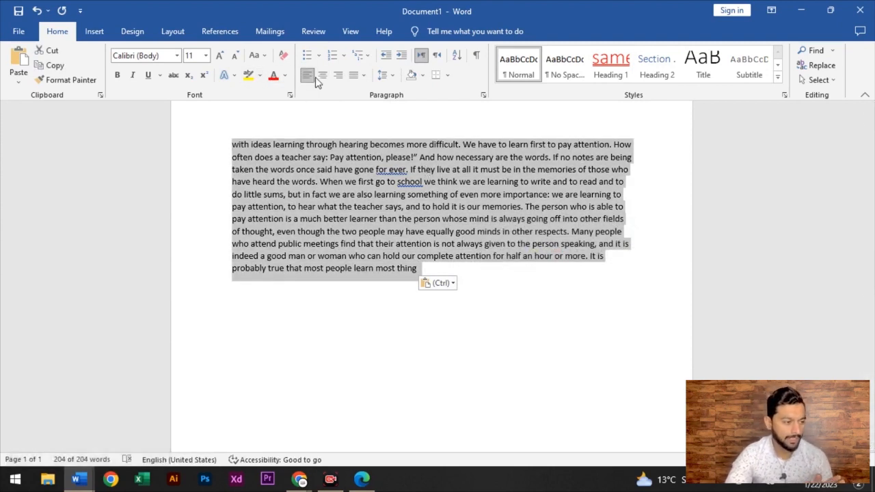
key("ctrl+e")
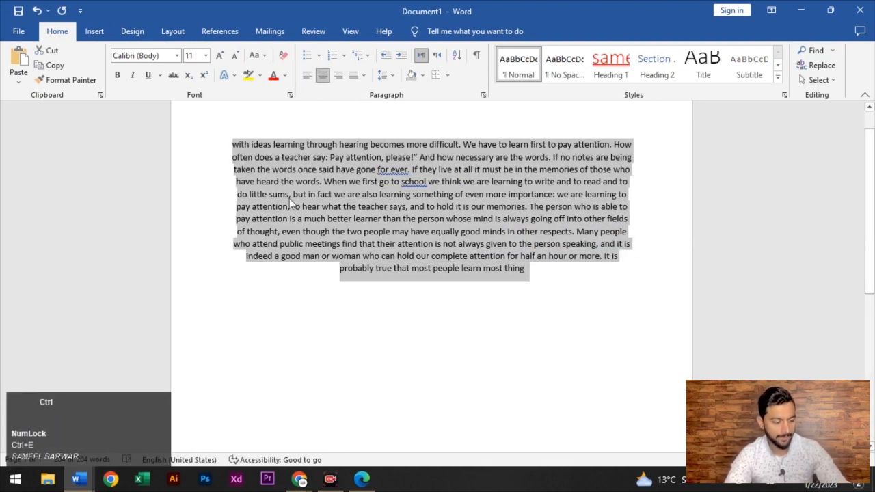
key("ctrl+r")
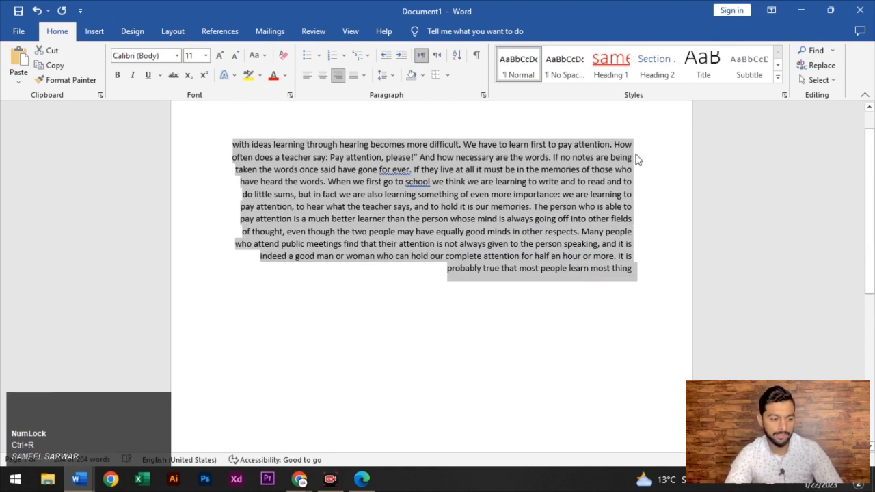
key("ctrl+l")
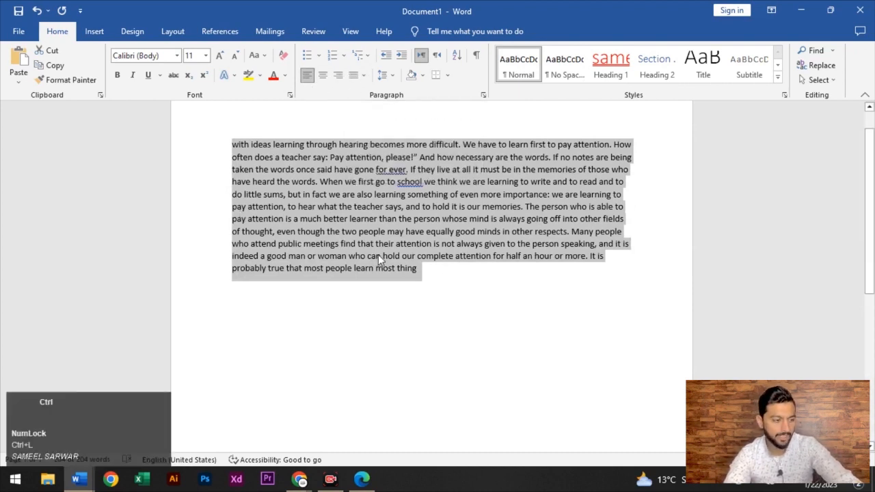
Justify the whole pasted paragraph, undoing the change once to compare it with left alignment before reapplying it.
key("ctrl+j")
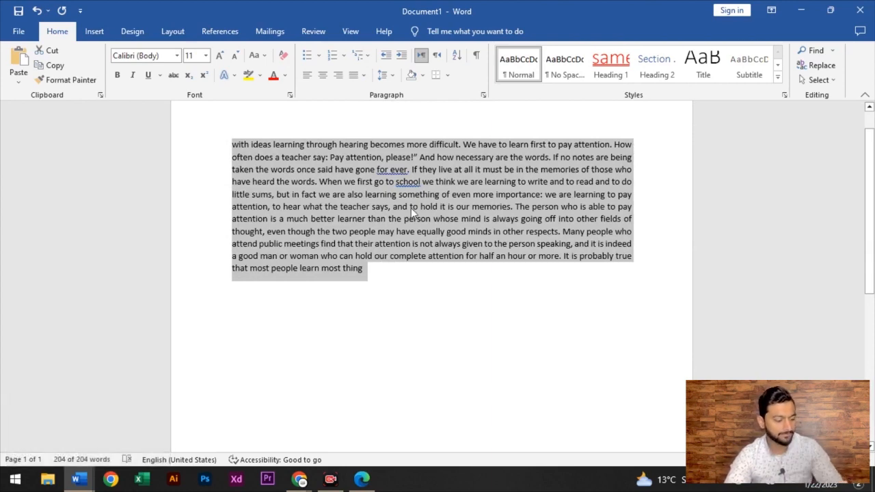
key("ctrl+z")
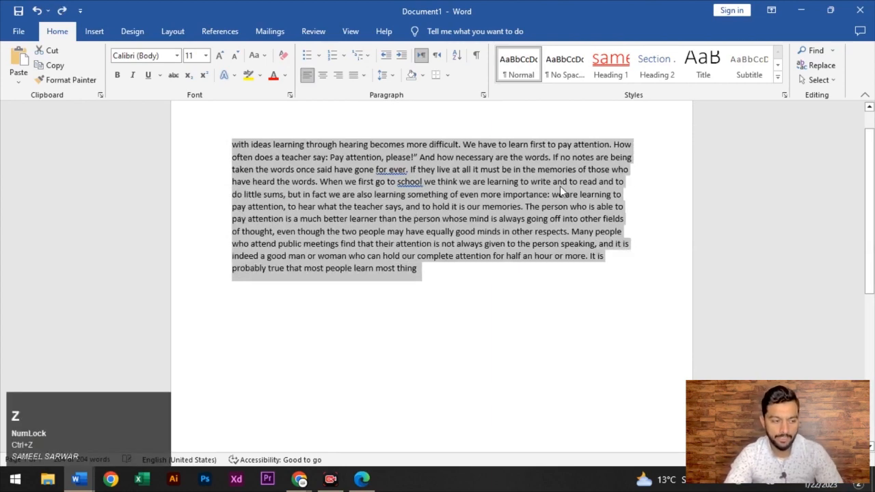
key("ctrl+j")
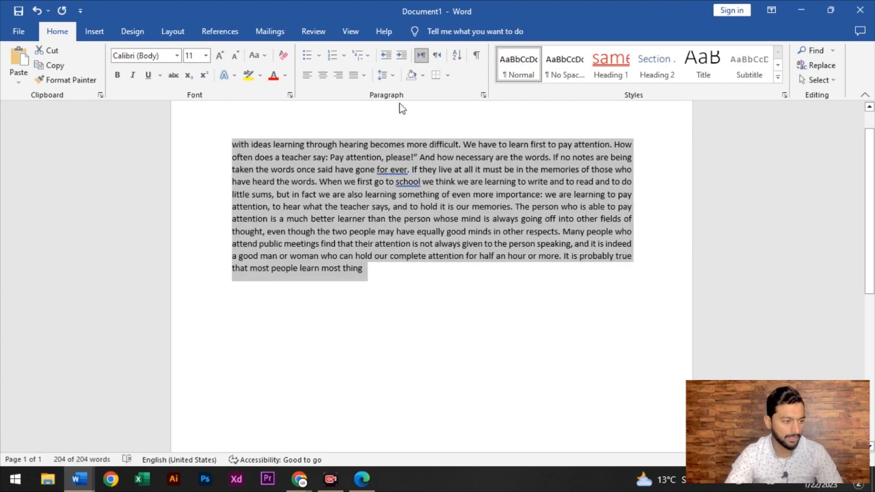
left_click(393, 76)
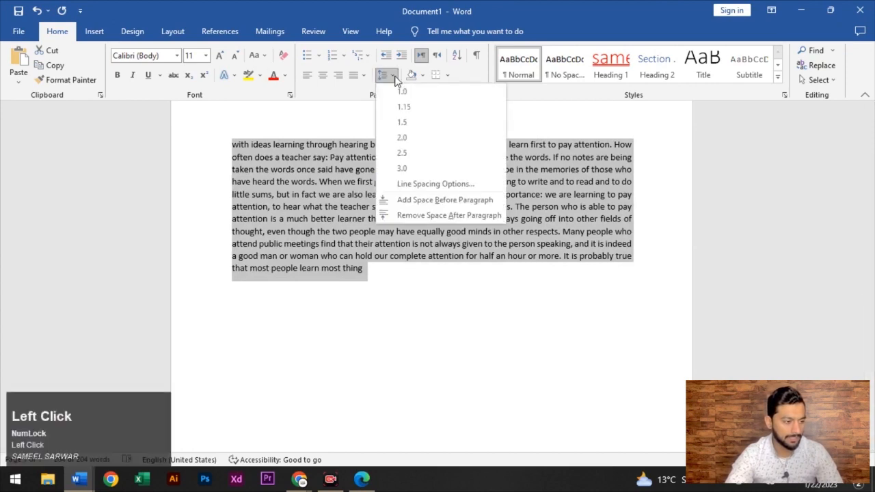
left_click(330, 87)
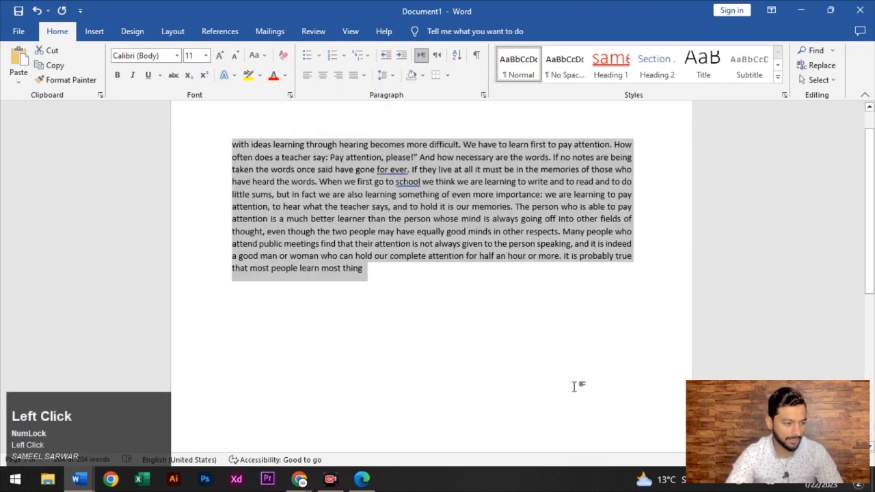
Set the line spacing of the whole paragraph to 3.0 and undo the change.
left_click(214, 145)
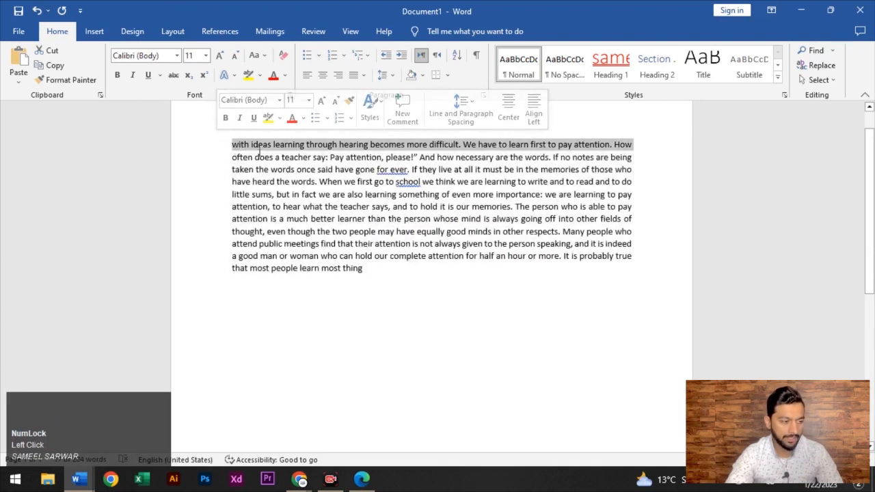
left_click(180, 150)
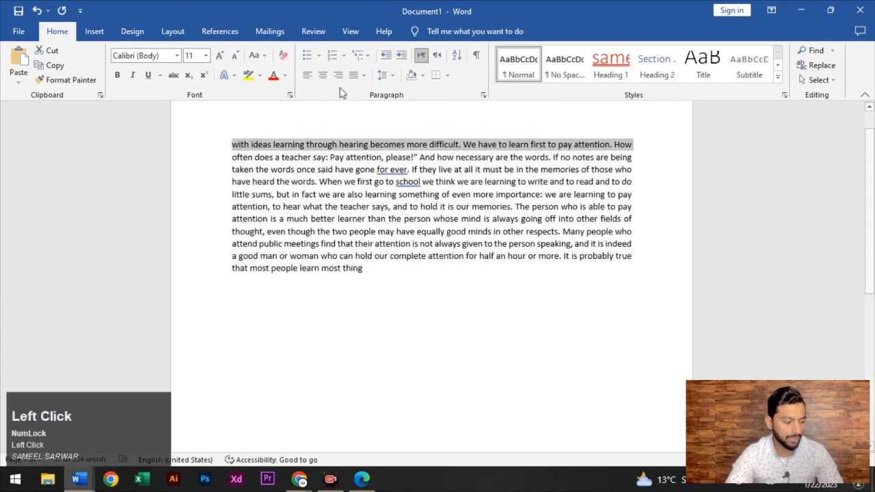
key("ctrl+a")
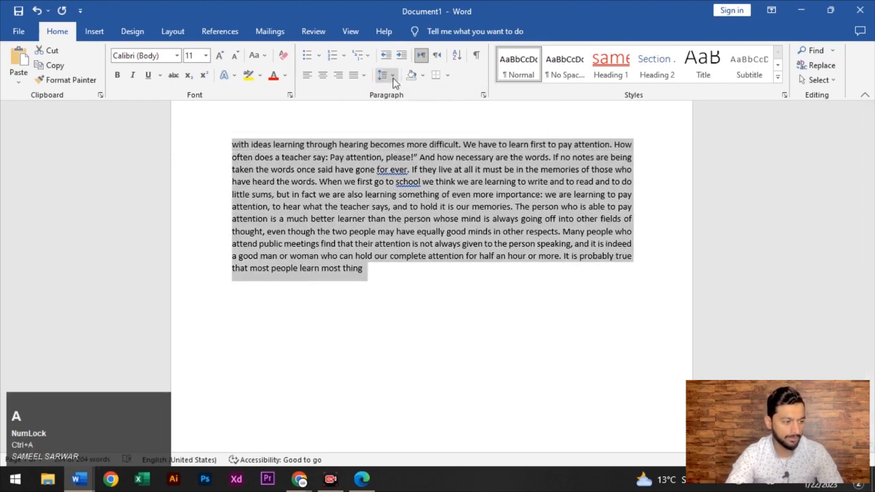
left_click(392, 77)
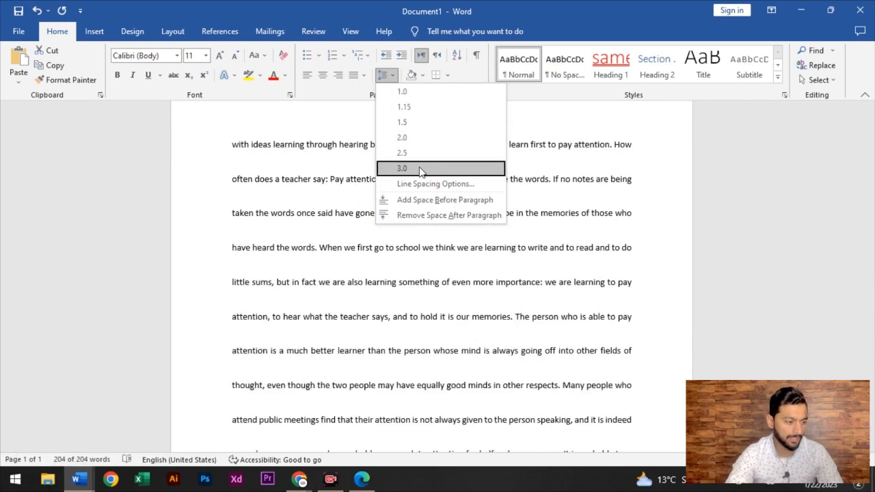
left_click(420, 169)
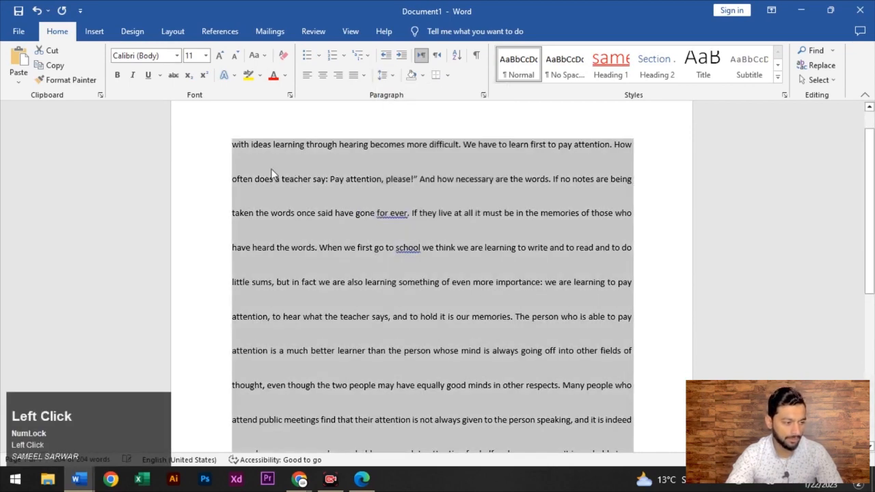
key("ctrl+z")
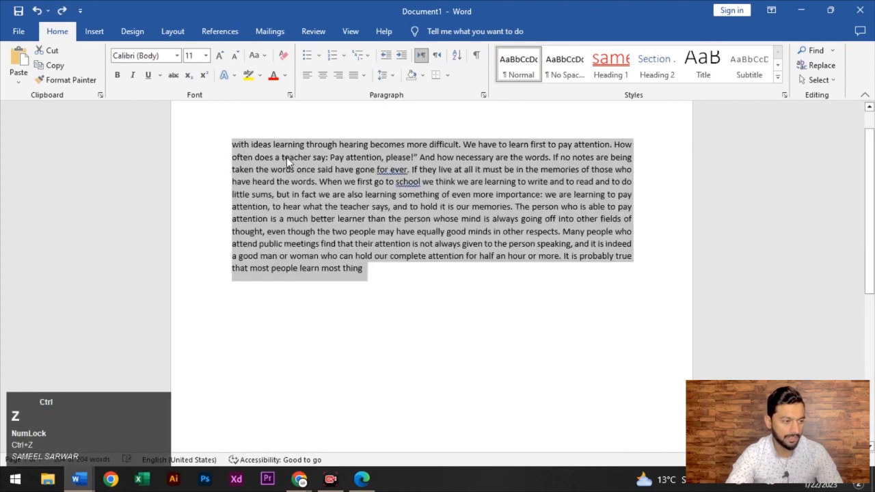
Increase the whole paragraph's indent by five levels and decrease it back to the page margin.
left_click(401, 60)
left_click(401, 61)
left_click(402, 60)
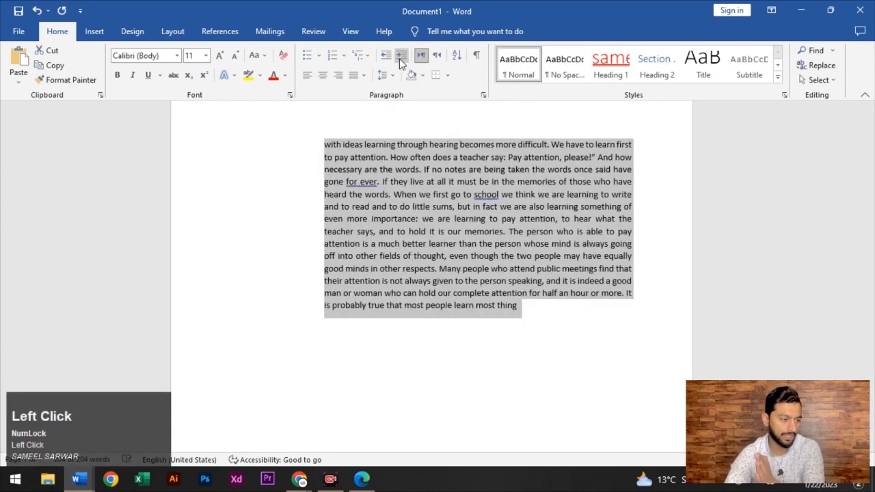
left_click(402, 60)
left_click(401, 60)
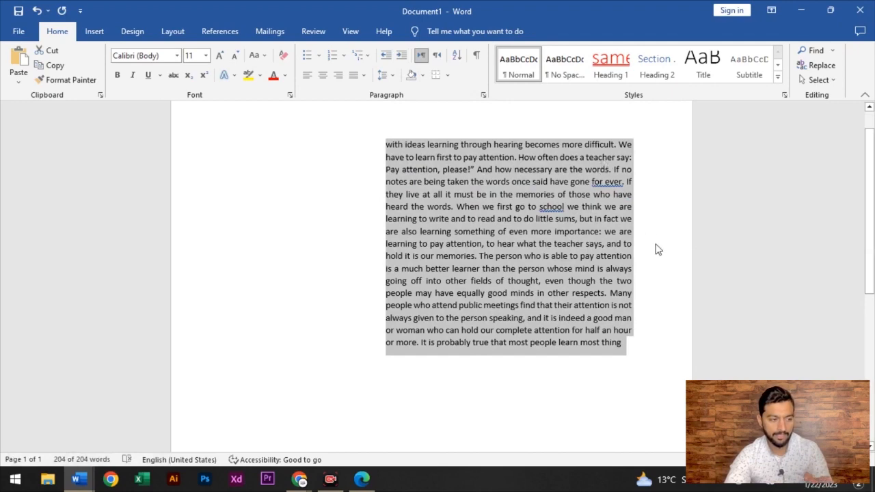
left_click(386, 56)
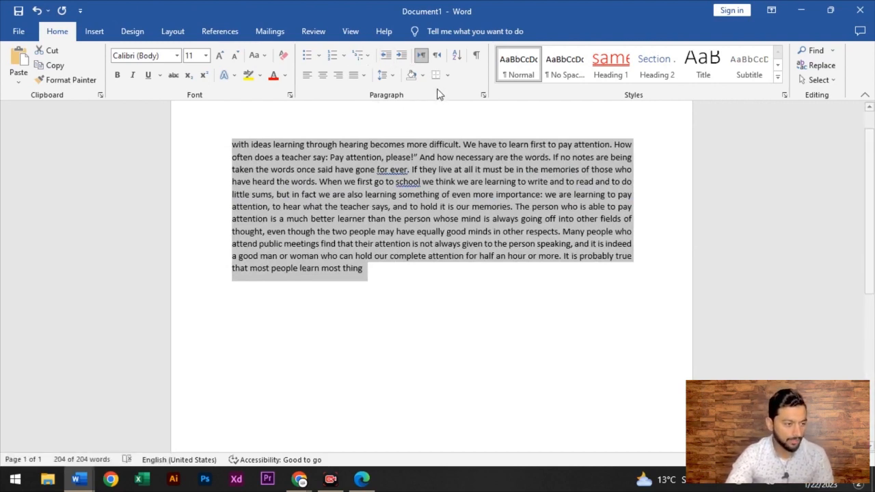
Select the whole text including the empty line below it and shade it with a custom purple color.
left_click(422, 75)
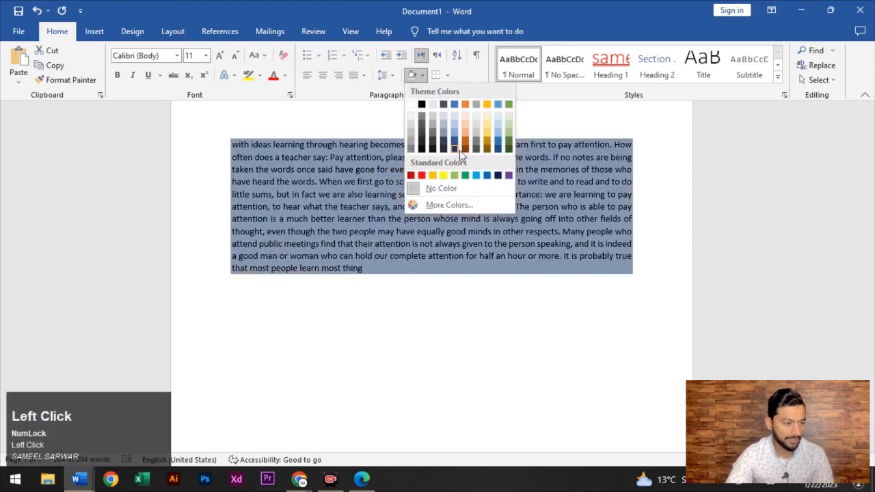
left_click(415, 294)
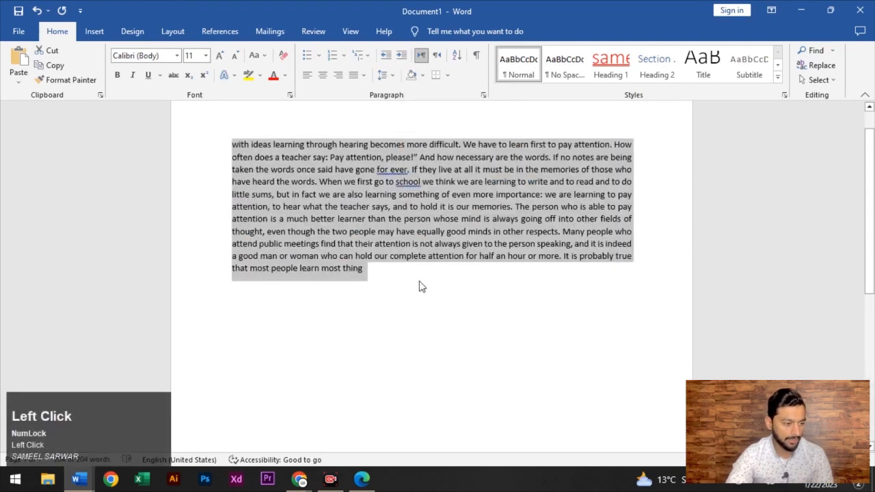
left_click(338, 147)
key("ctrl+a")
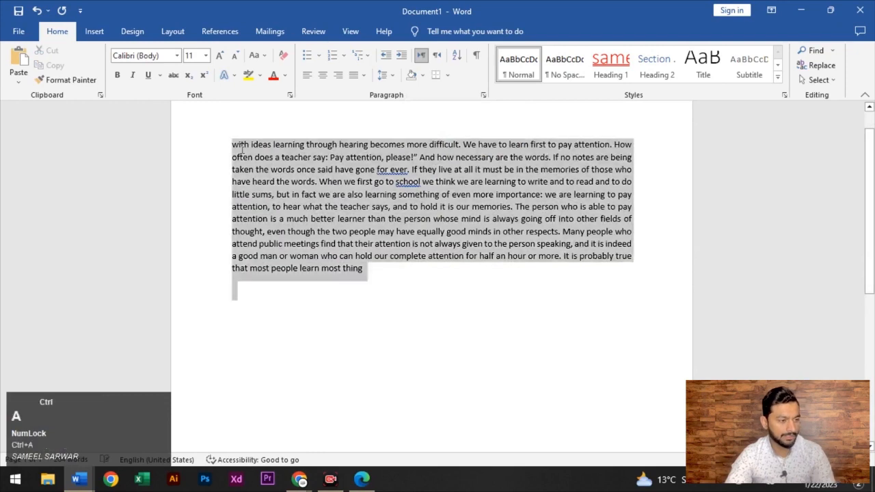
left_click(423, 80)
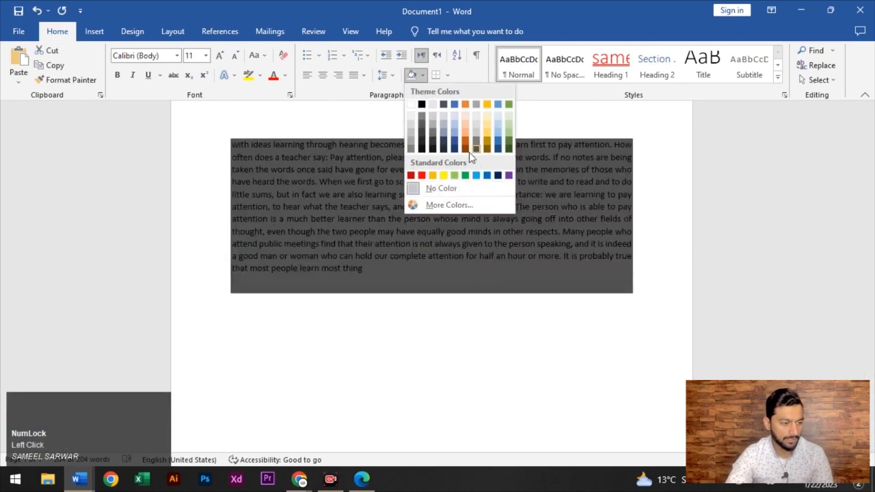
left_click(635, 214)
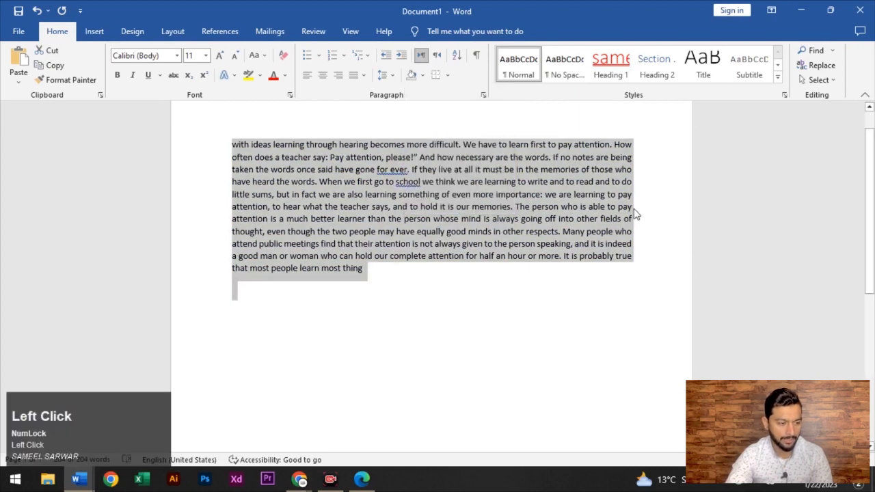
left_click(433, 207)
left_click(442, 192)
left_click(513, 141)
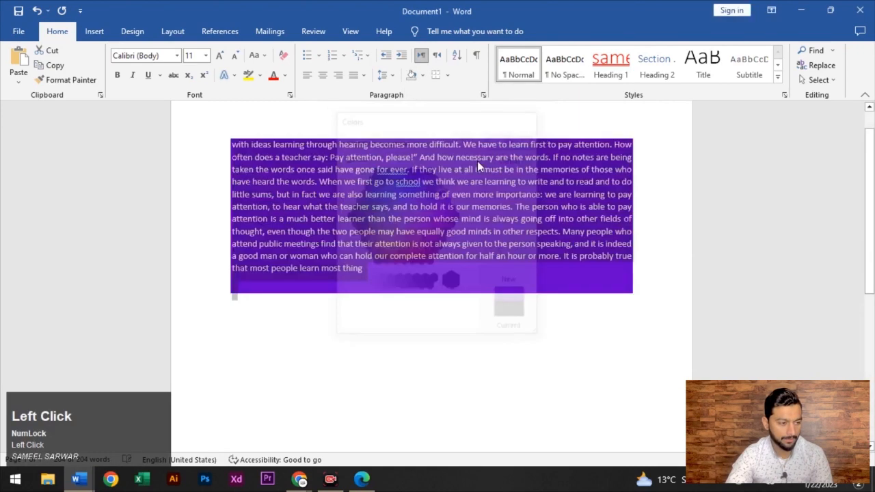
Apply all borders to the purple-shaded text, and undo both the borders and the shading.
left_click(446, 74)
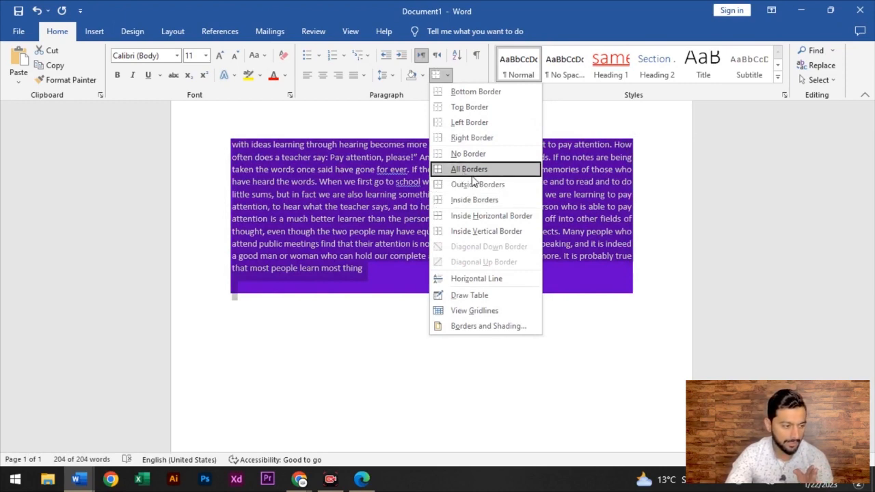
left_click(485, 174)
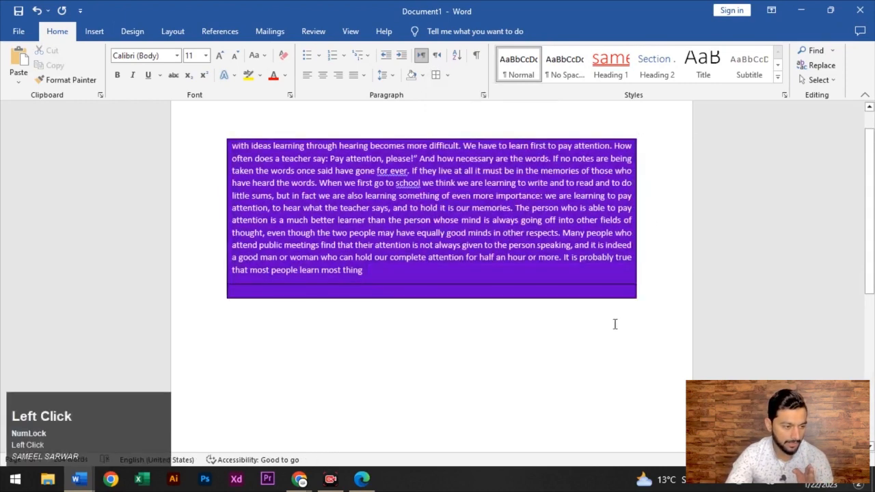
key("ctrl+z")
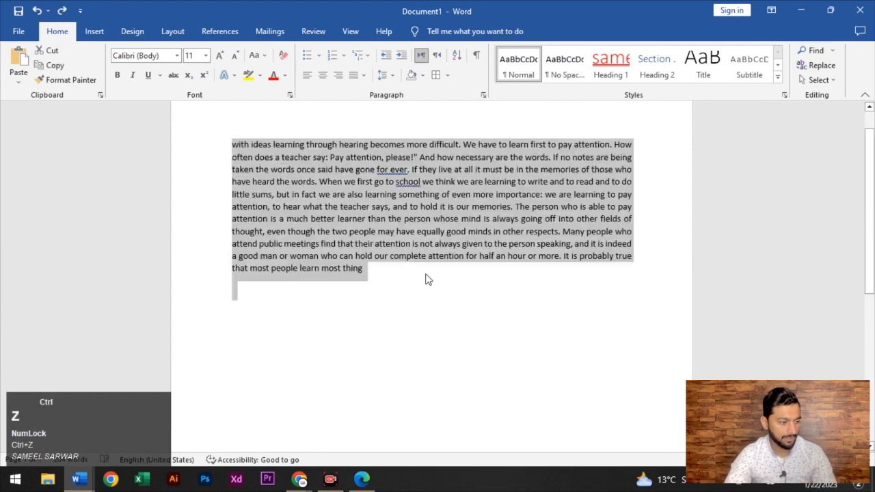
Apply all borders to the unshaded paragraph and the empty line below it, and undo them.
left_click(447, 74)
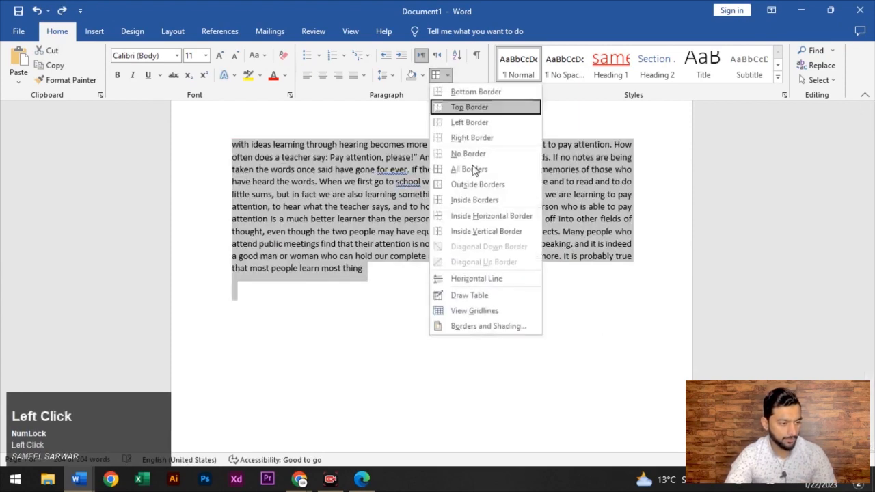
left_click(486, 183)
left_click(436, 330)
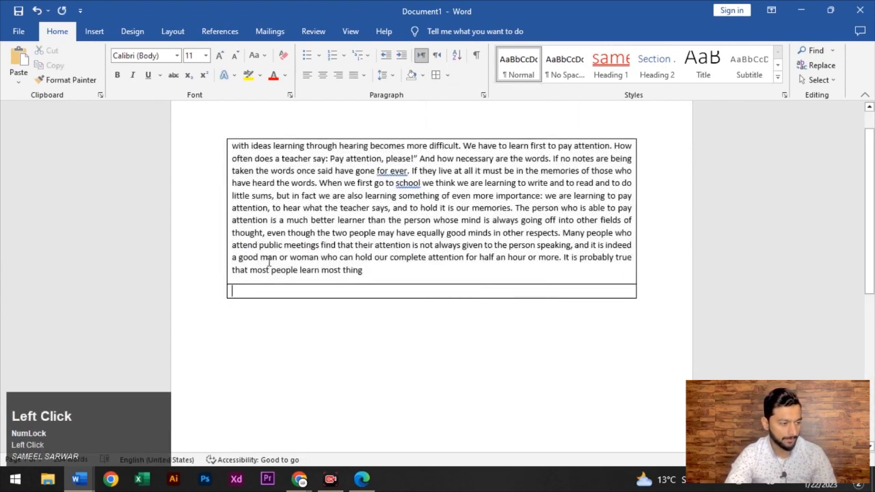
key("ctrl+z")
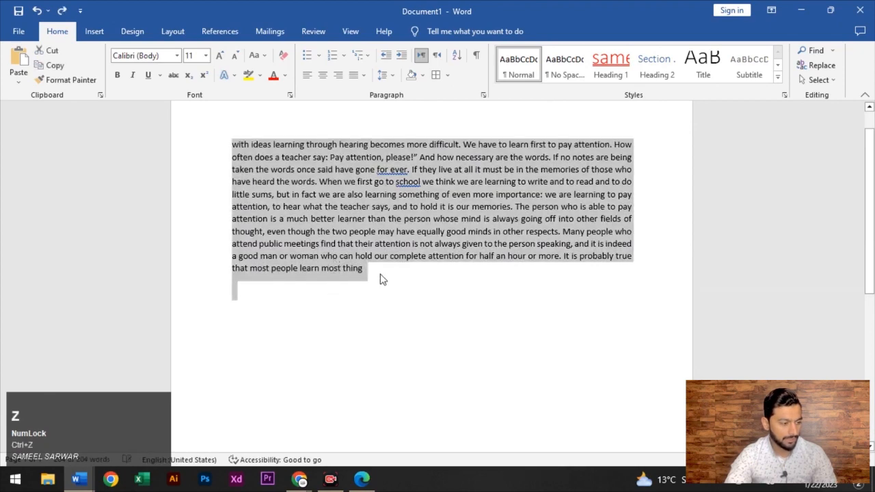
Select only the text paragraph, leaving out the empty line below it, and apply all borders to it.
left_click(365, 270)
key("ctrl+a")
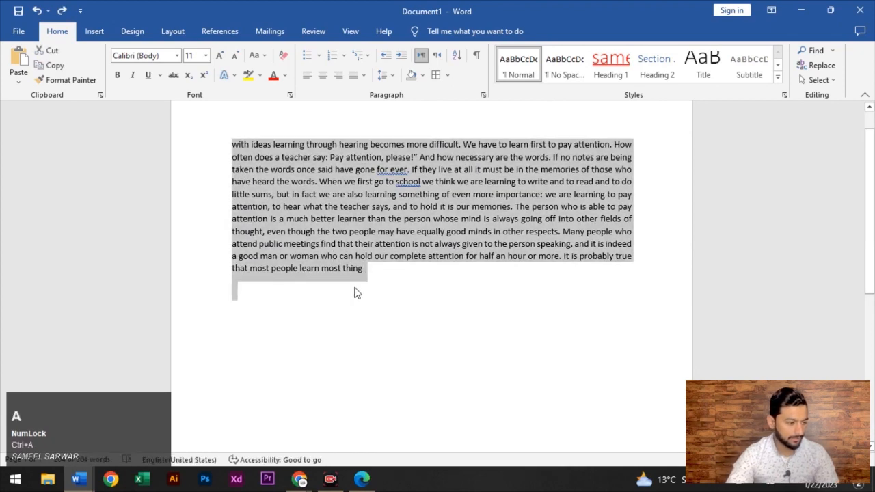
left_click_drag(369, 270, 269, 129)
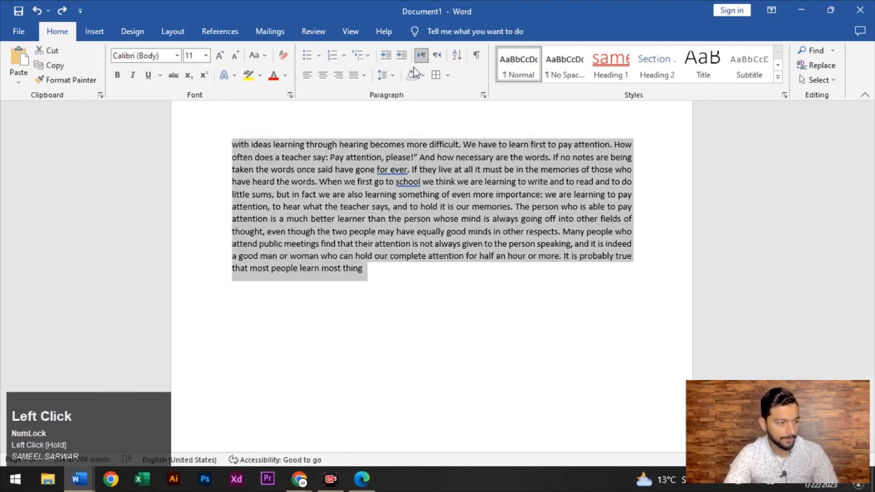
left_click(448, 76)
left_click(488, 172)
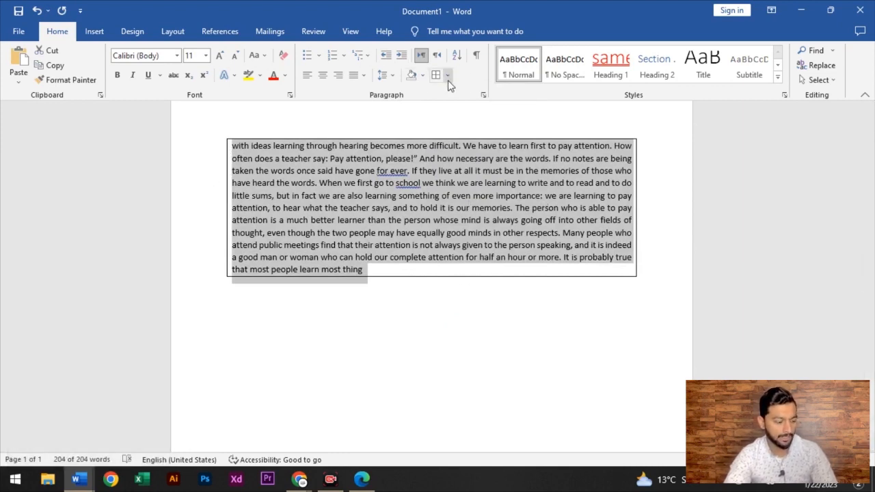
Select the whole document and remove its borders with the No Border option.
key("ctrl+a")
key("ctrl")
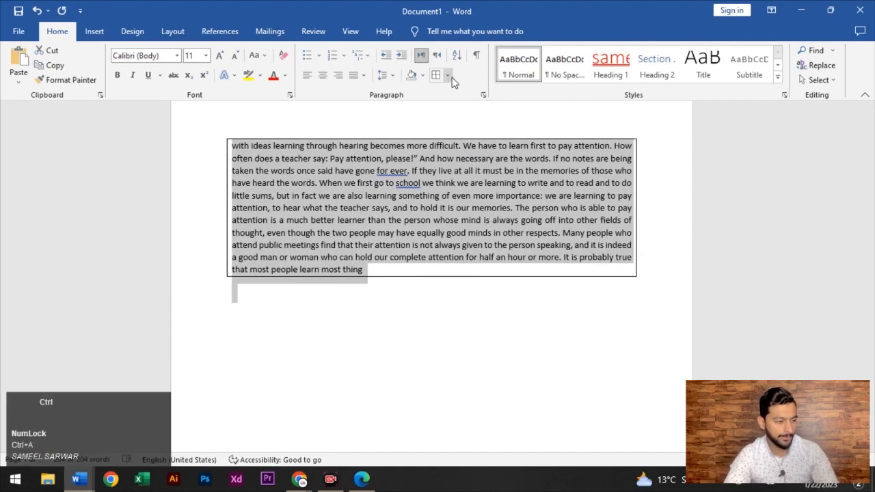
key("ctrl+shift+z")
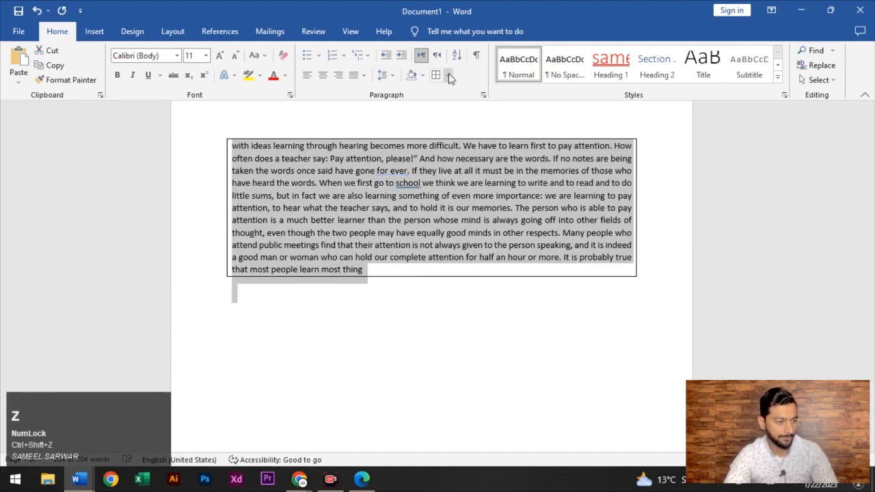
left_click(448, 77)
left_click(475, 151)
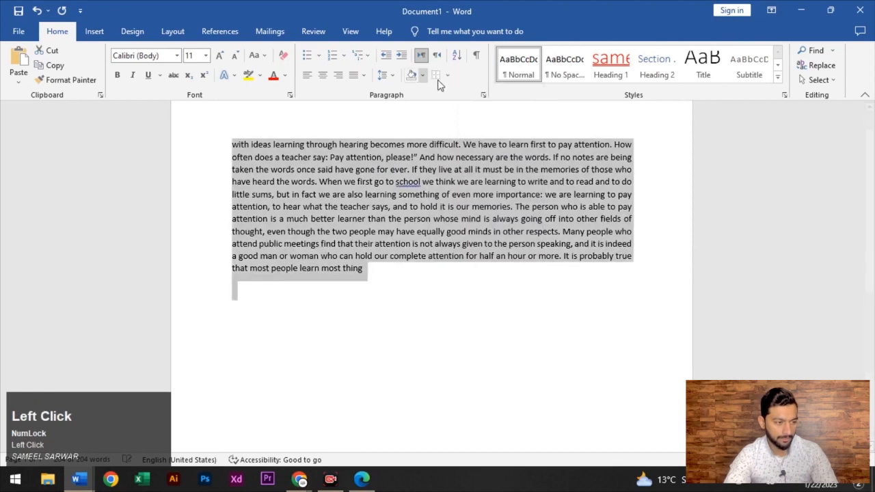
Give the selected text and empty line a right border, and extend it to all borders.
left_click(448, 75)
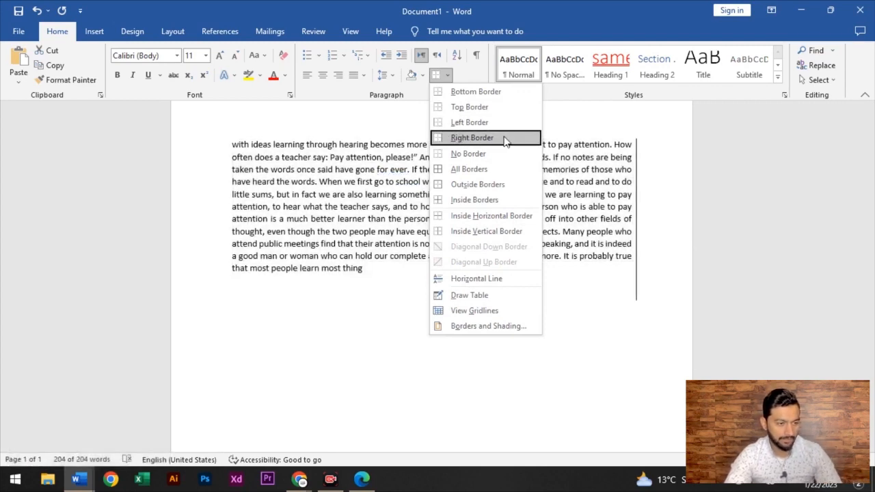
left_click(504, 140)
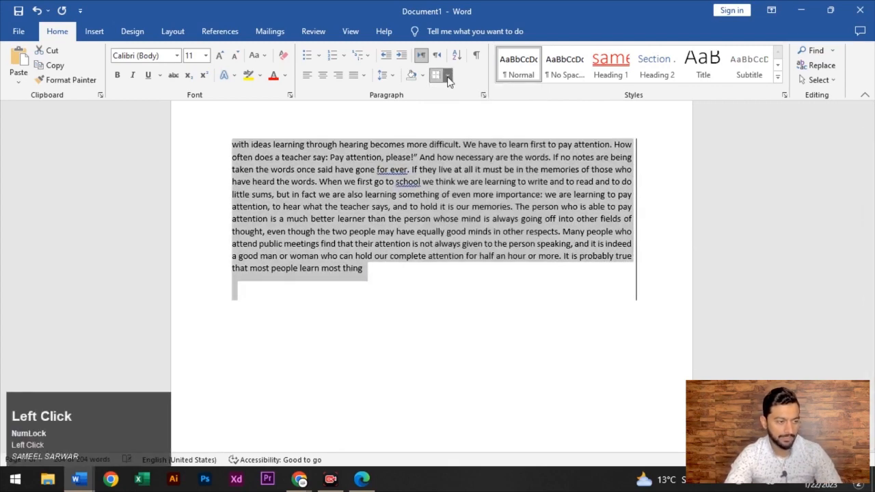
left_click(448, 77)
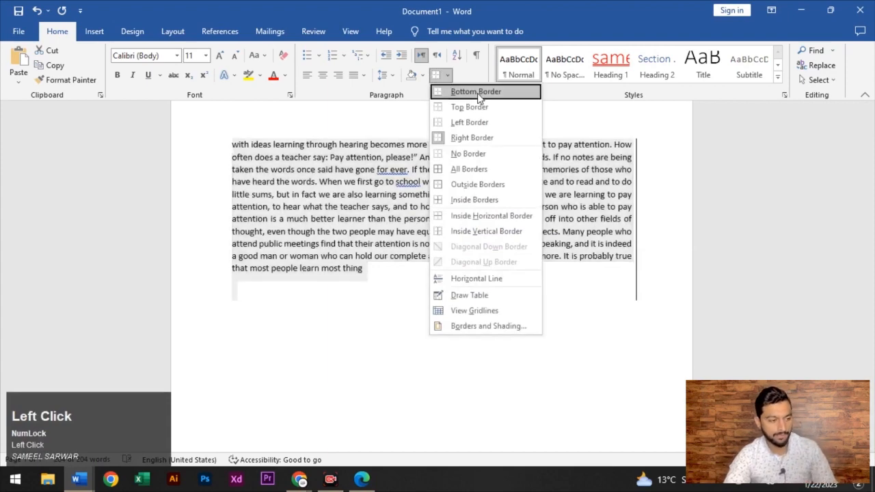
left_click(490, 169)
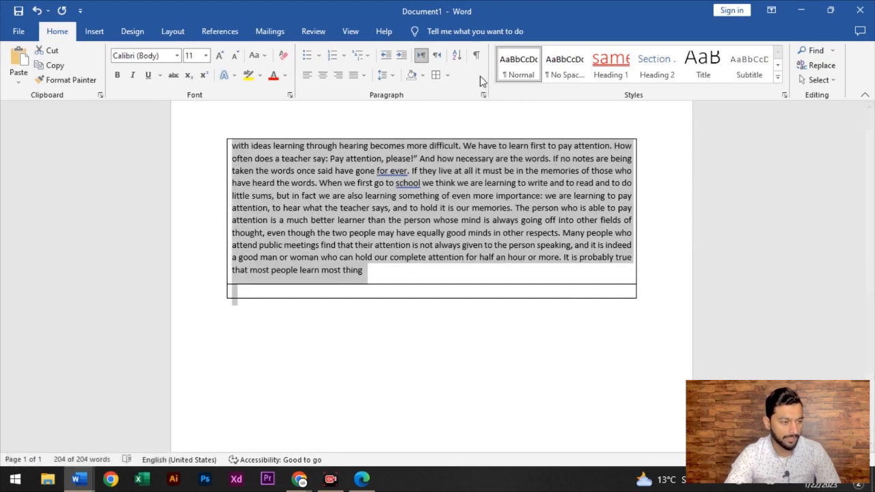
Open the Sort Text settings for the bordered text and cancel without sorting.
left_click(456, 56)
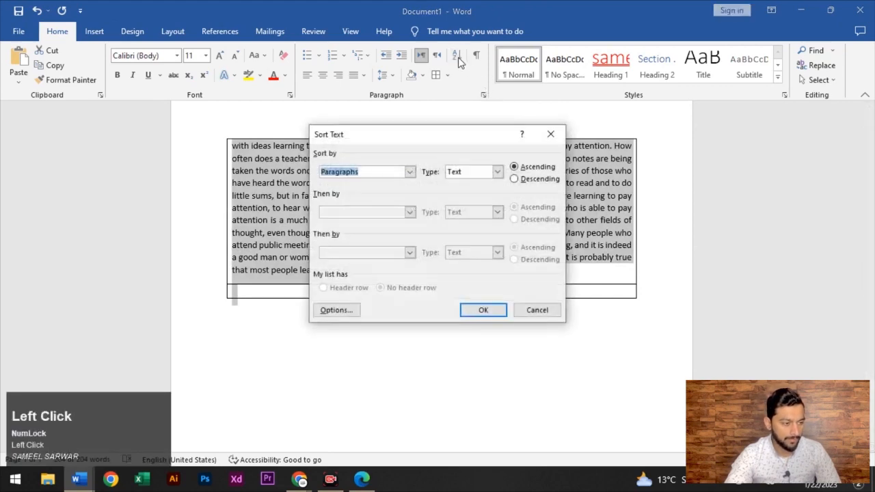
left_click(537, 309)
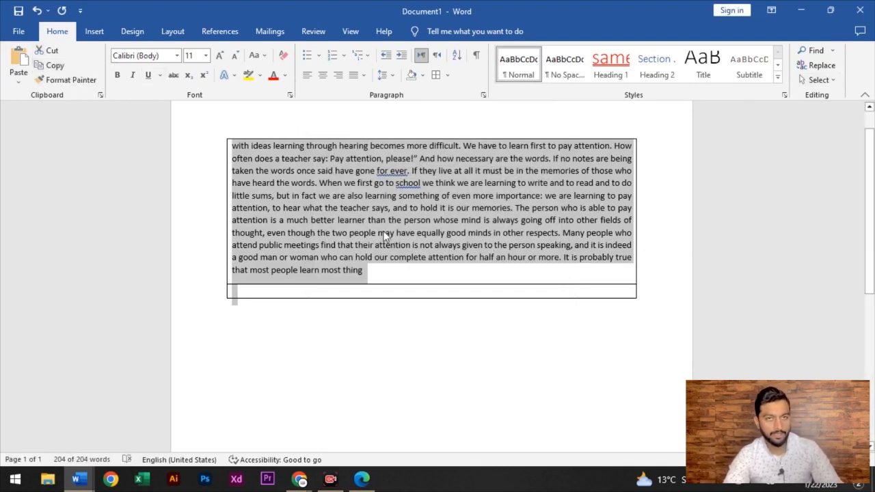
Try to paste a copy of the bordered text into the empty line below it, and undo the paste.
key("ctrl+c")
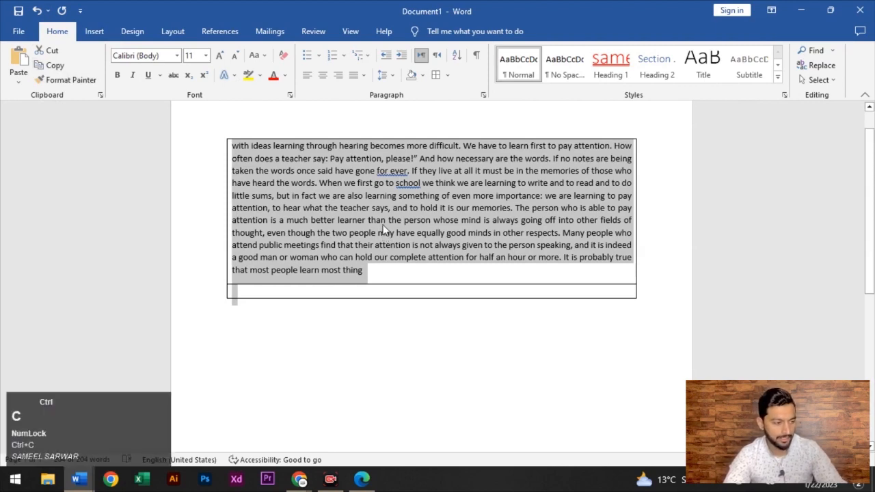
left_click(274, 321)
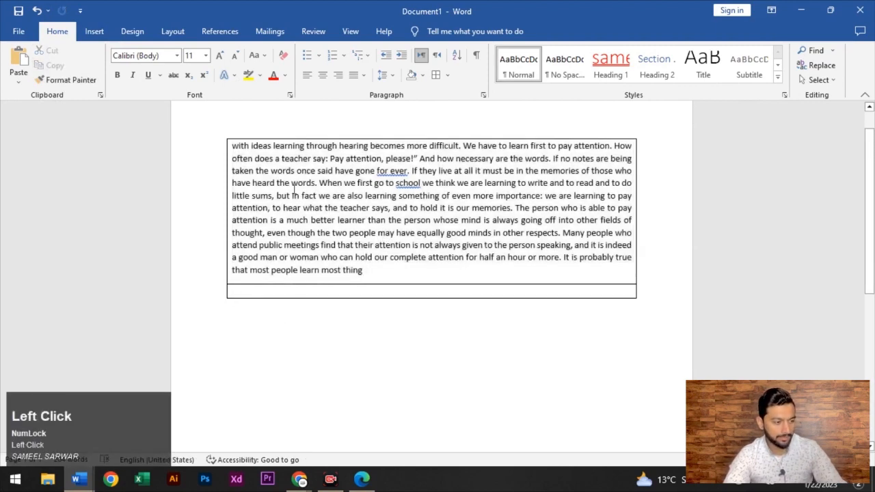
key("ctrl+v")
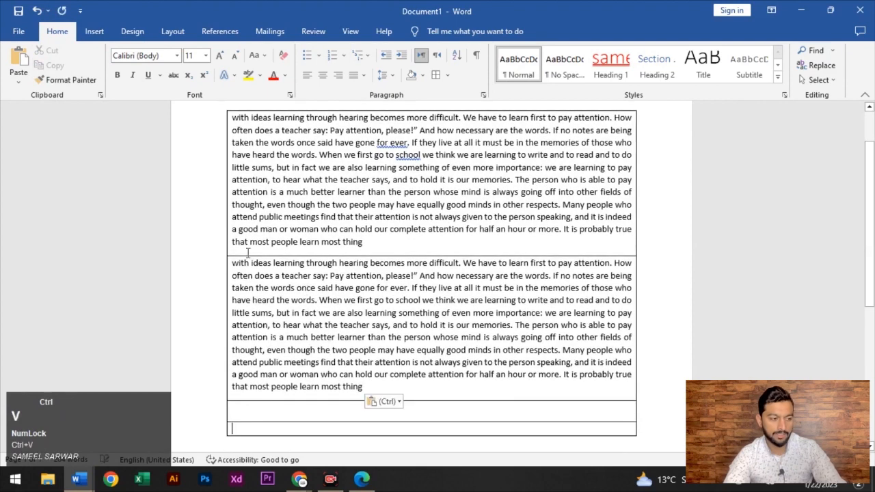
key("ctrl+z")
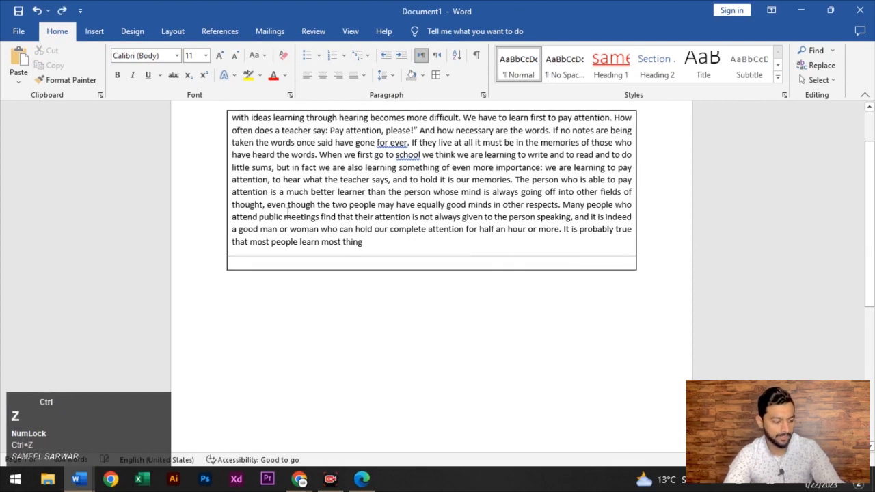
Cut the whole document's contents and paste them back into the document.
left_click(287, 211)
key("ctrl+a")
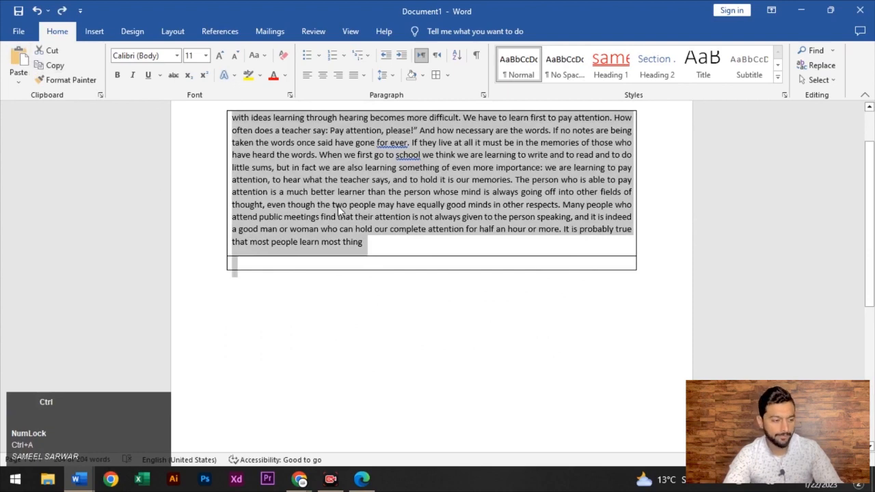
key("ctrl+x")
key("ctrl+v")
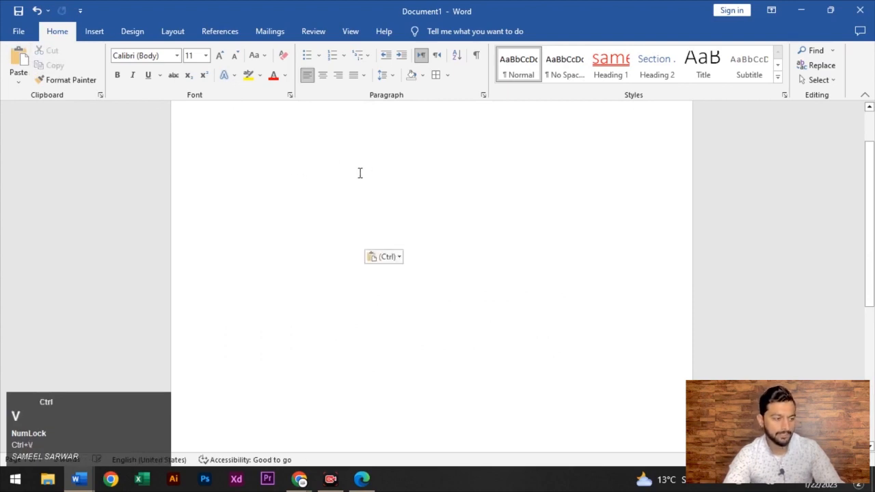
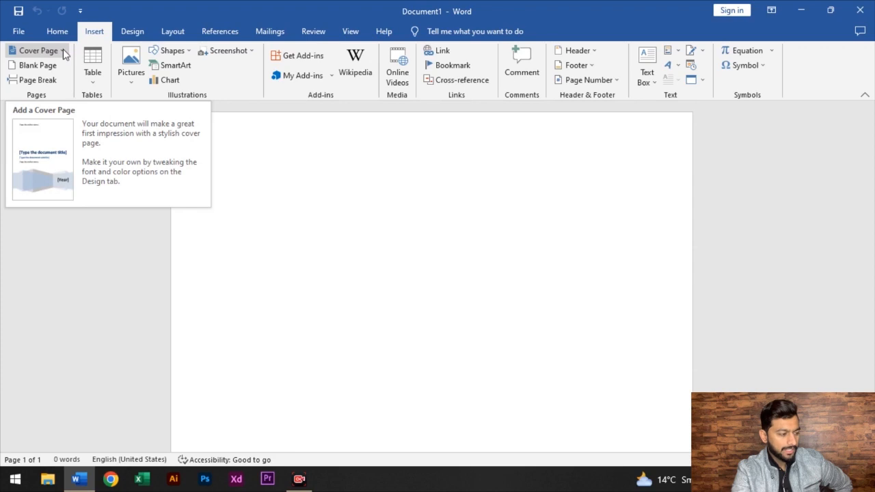
Look through the built-in cover pages and insert the Whisp design.
left_click(64, 53)
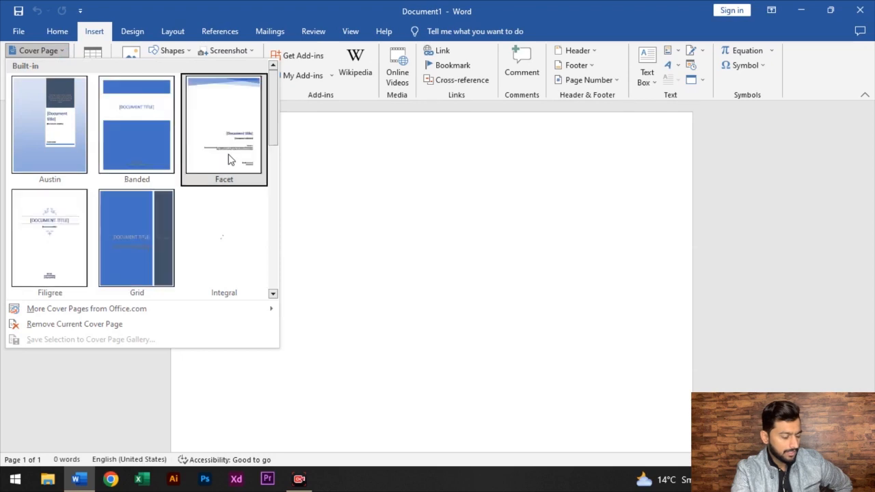
scroll(230, 155, "down", 3)
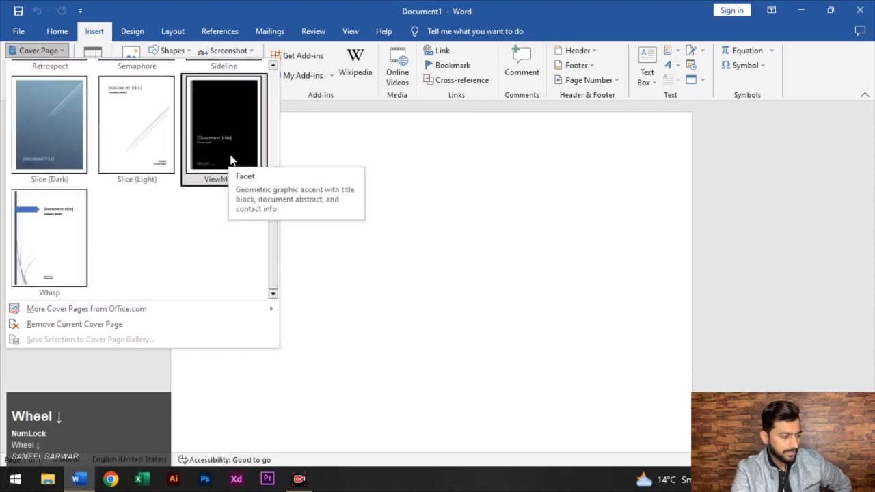
scroll(230, 160, "up", 3)
scroll(230, 160, "down", 3)
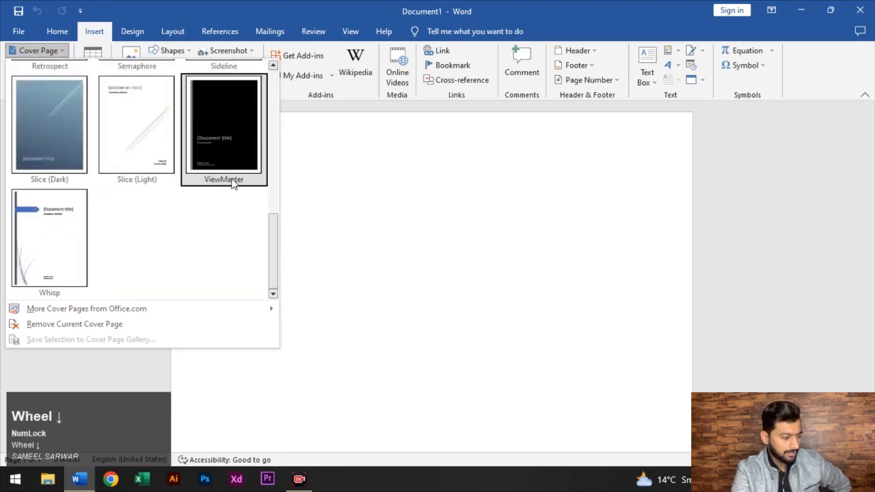
scroll(230, 162, "up", 3)
scroll(113, 153, "down", 3)
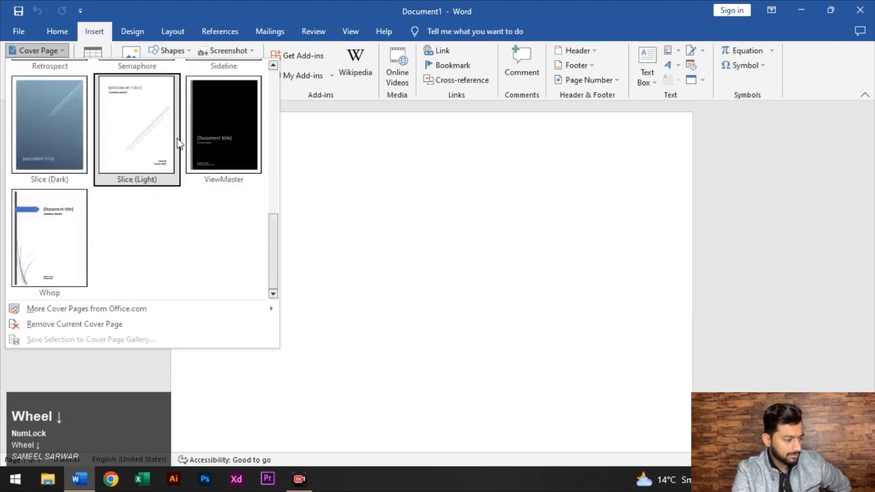
scroll(95, 174, "up", 3)
scroll(147, 171, "down", 3)
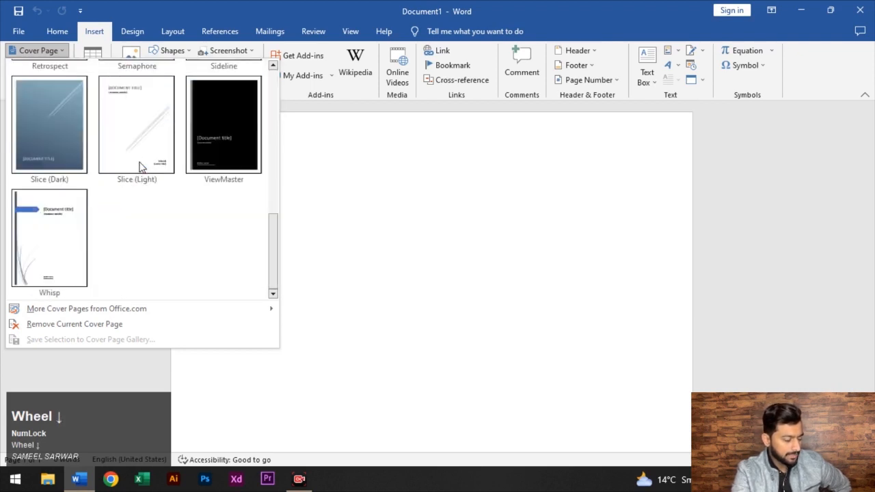
left_click(84, 232)
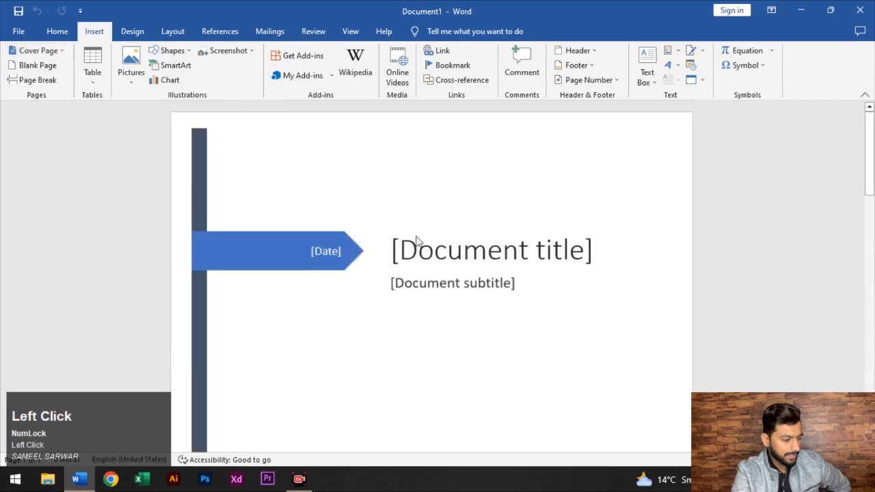
Fill in the cover page's date field with 24-01-2023.
scroll(442, 212, "down", 1)
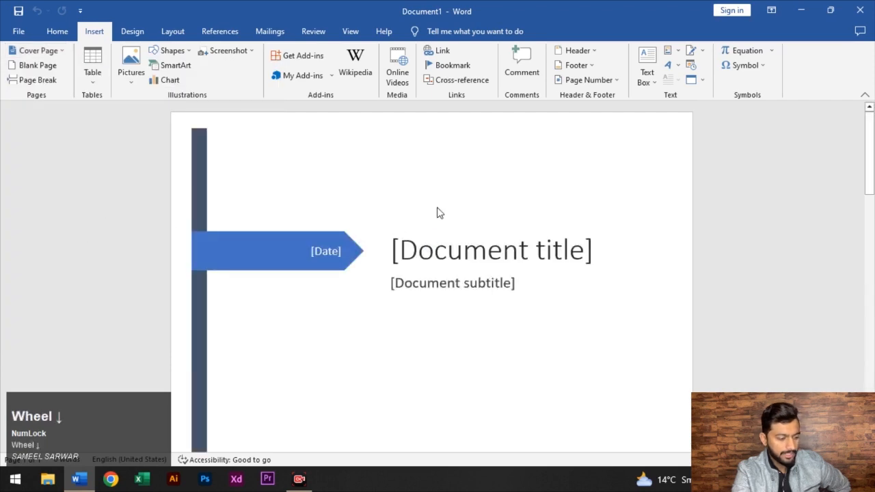
scroll(424, 217, "down", 1)
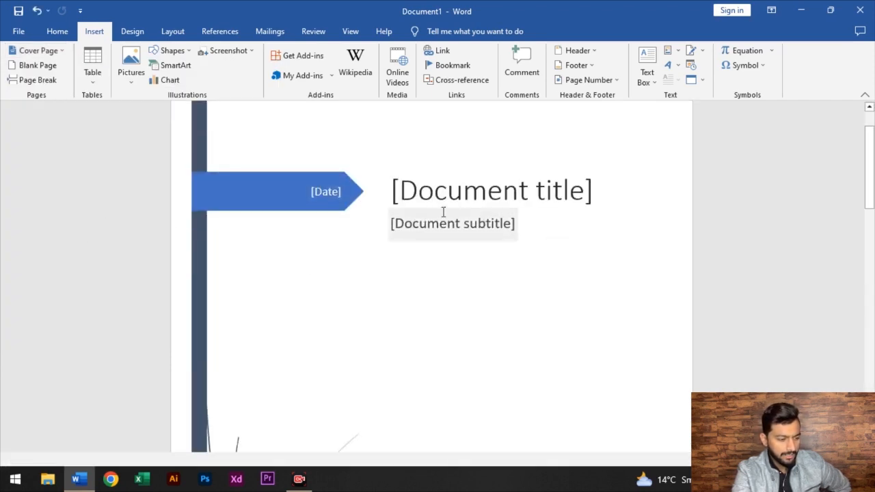
scroll(285, 199, "up", 1)
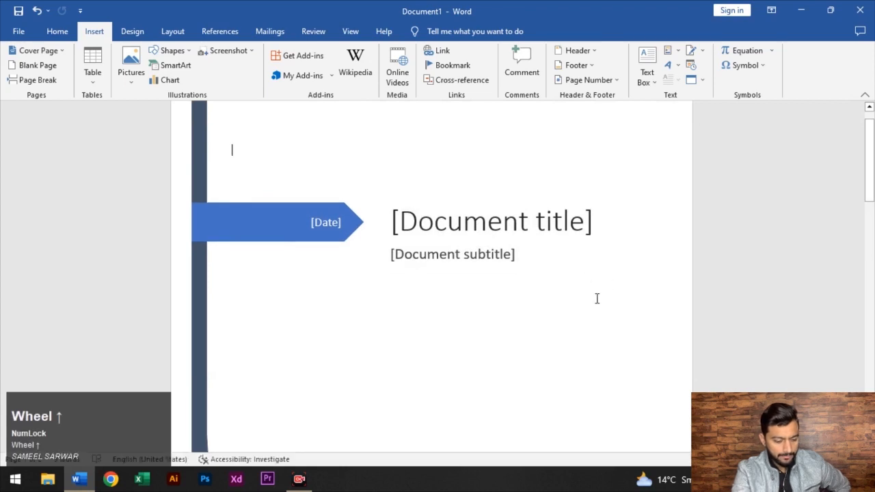
key("ctrl+KP_Subtract")
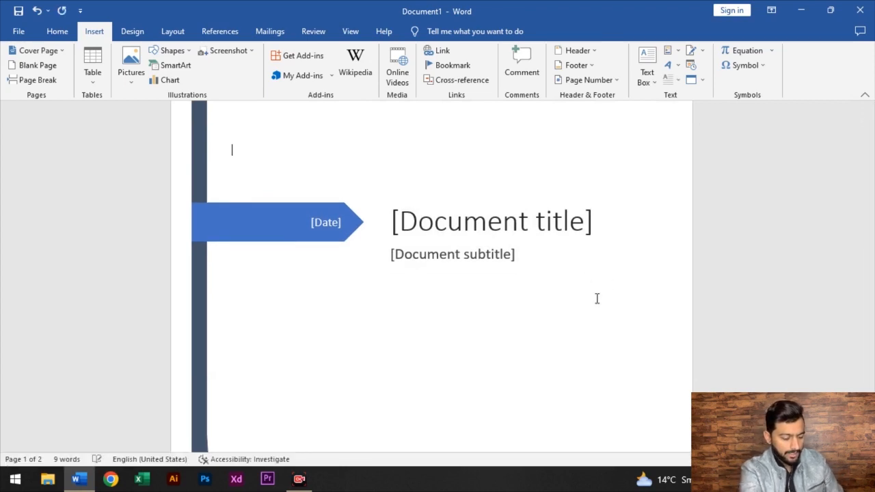
scroll(242, 230, "up", 1)
scroll(242, 231, "down", 5)
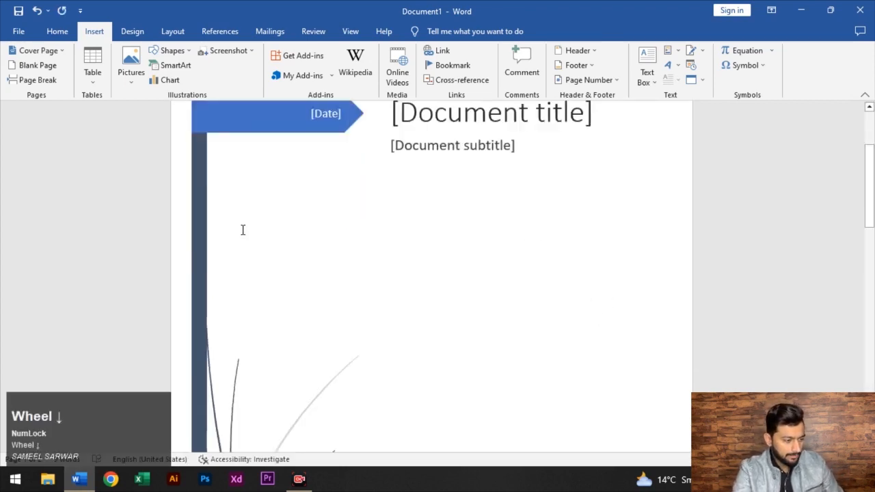
scroll(242, 231, "up", 5)
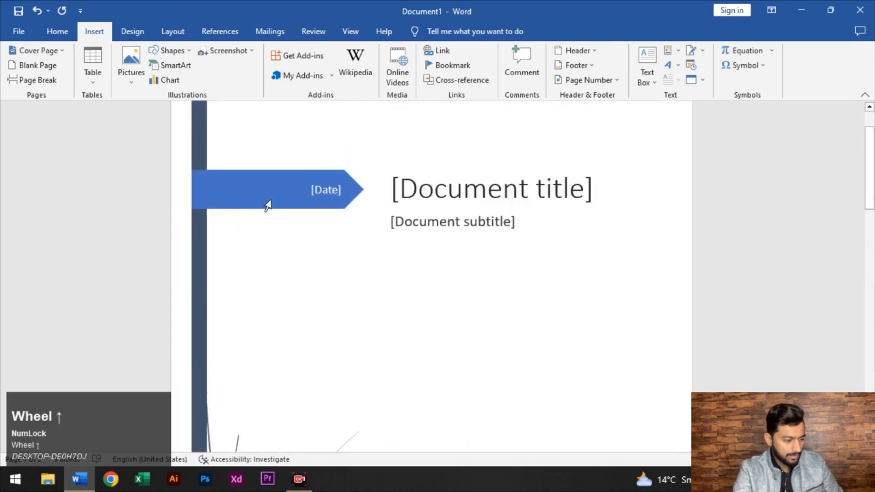
left_click(339, 190)
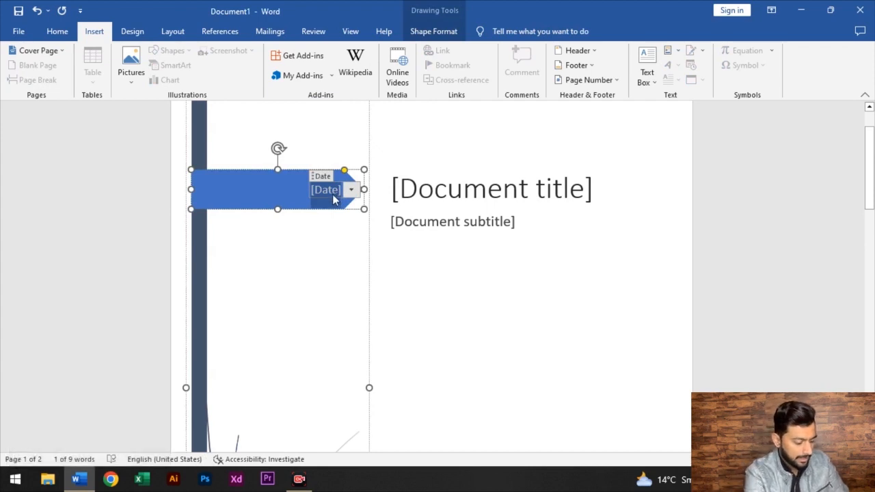
type("24")
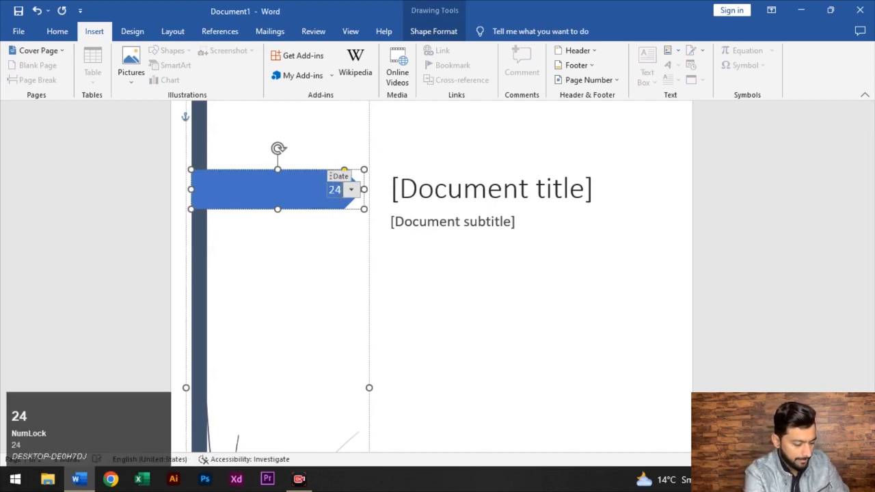
type("-01-202")
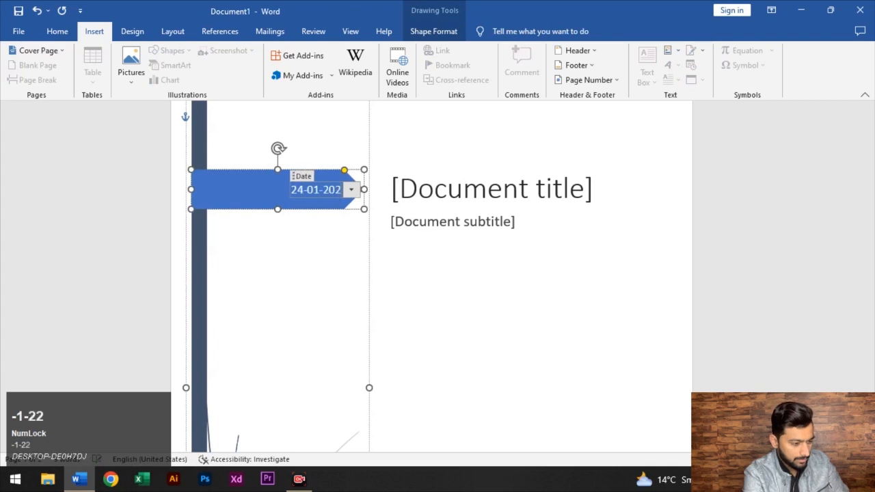
type("3")
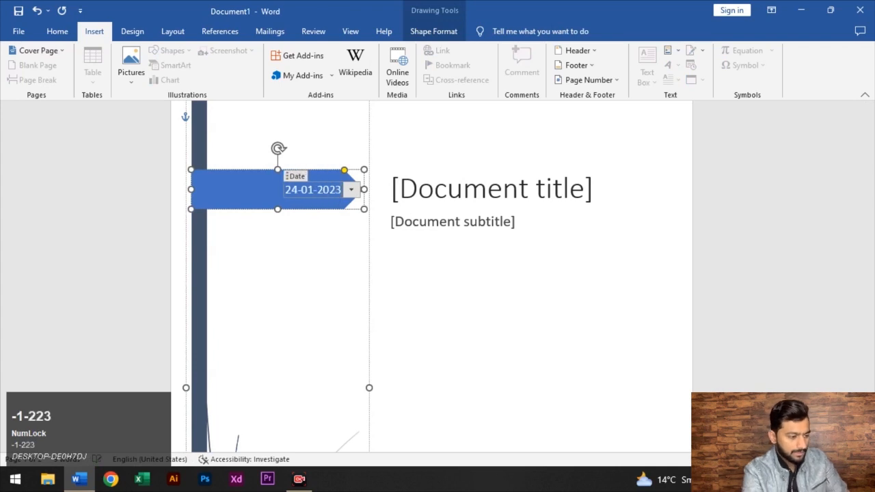
left_click(521, 299)
Fill the cover page's date arrow shape with light orange and give it a thin blue outline.
left_click(268, 202)
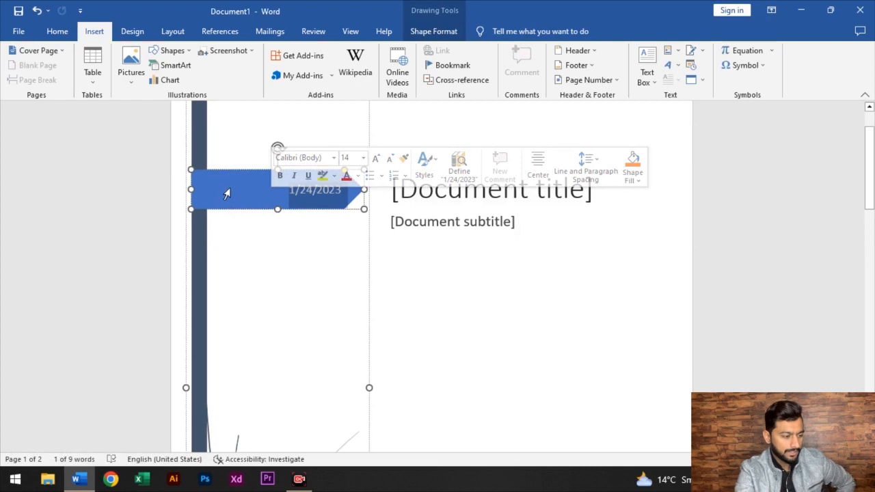
left_click(227, 194)
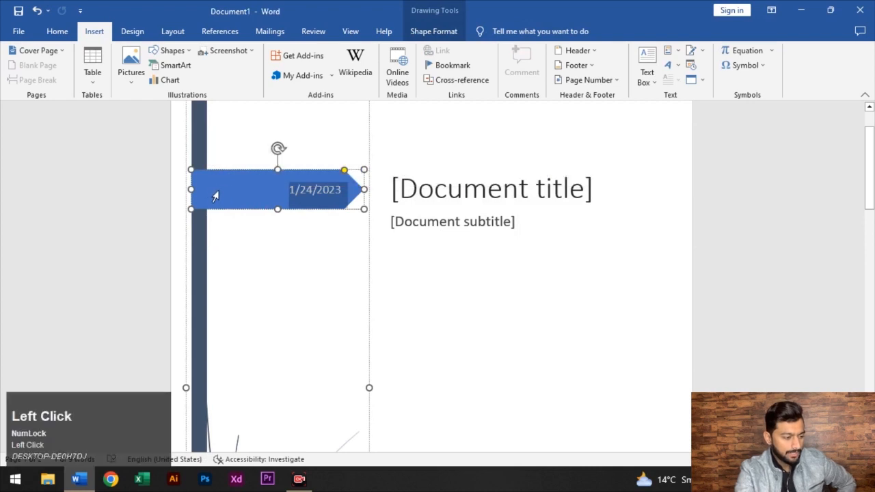
left_click(435, 32)
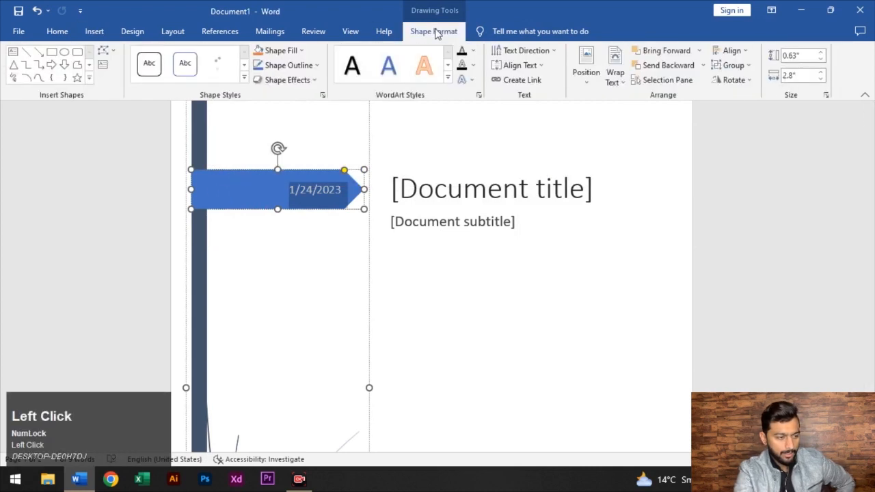
left_click(301, 51)
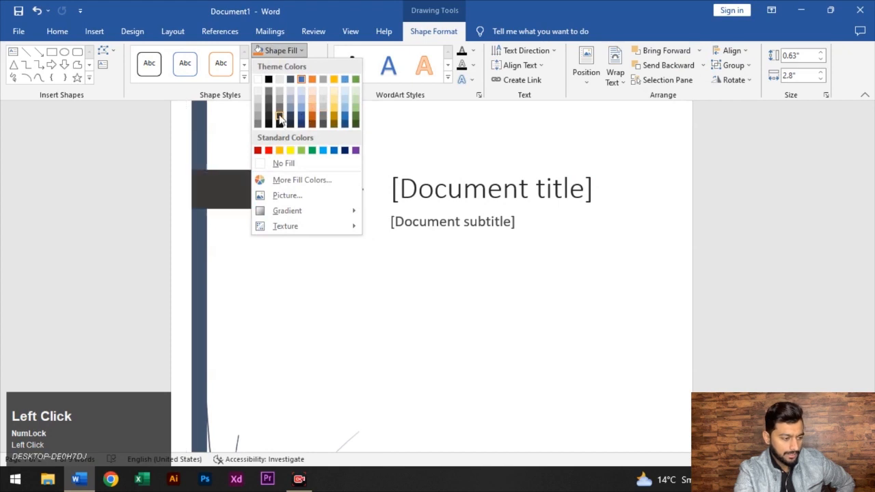
left_click(313, 114)
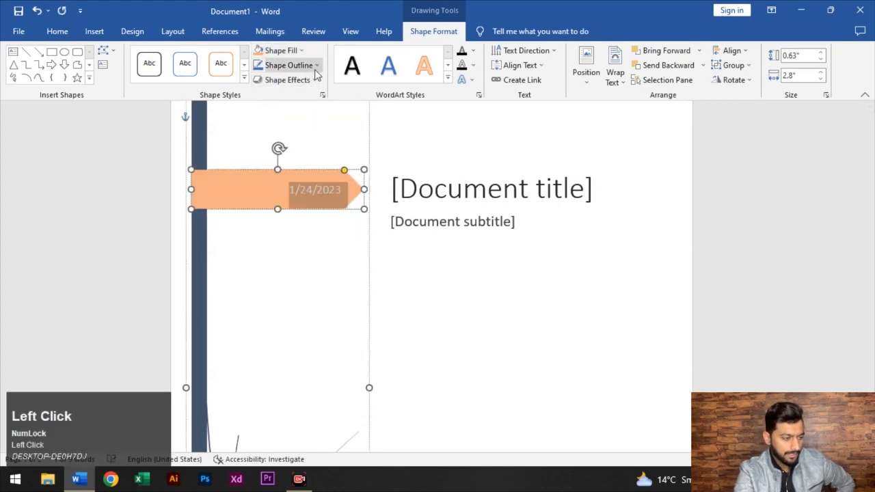
left_click(289, 65)
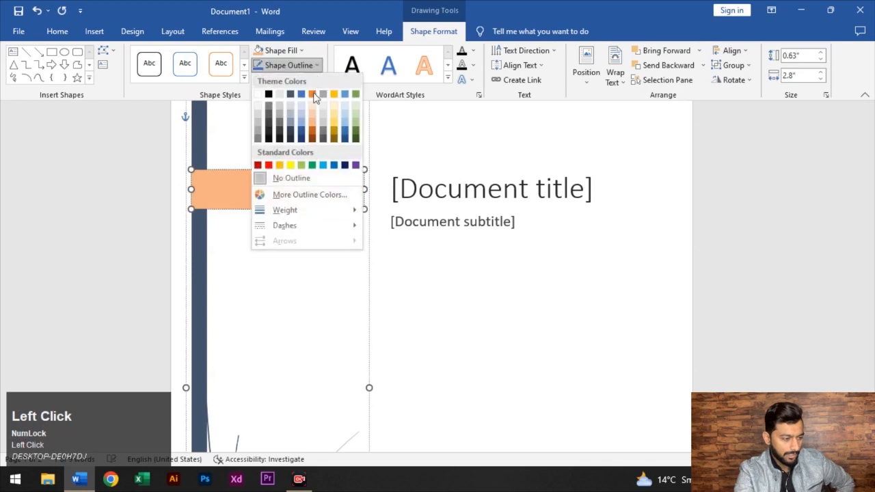
left_click(326, 178)
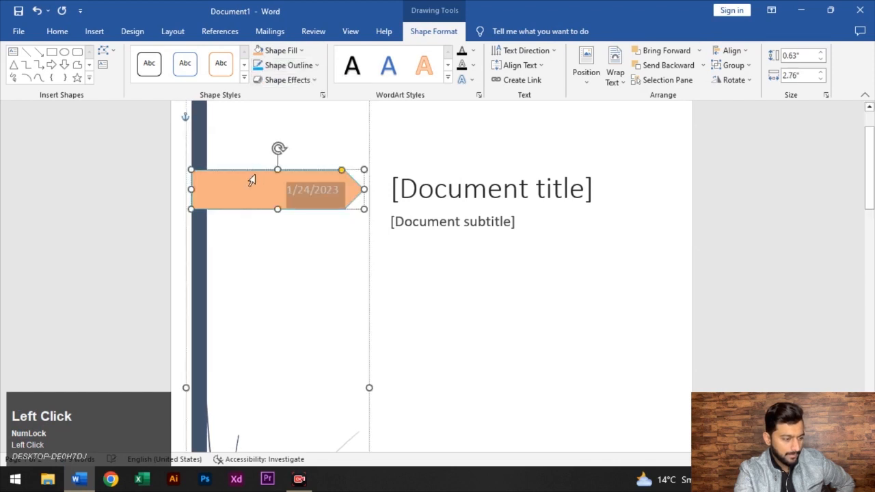
Look through the shape effects for the date arrow and apply the first reflection variation to it.
left_click(313, 80)
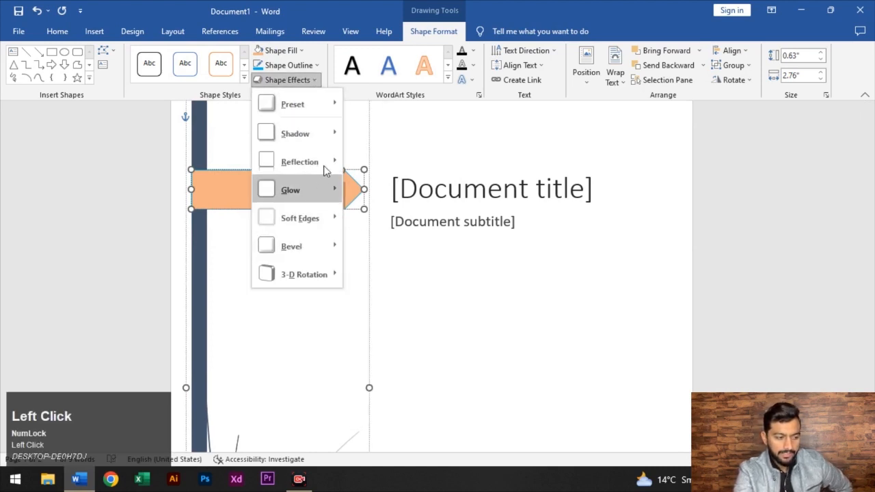
mouse_move(325, 162)
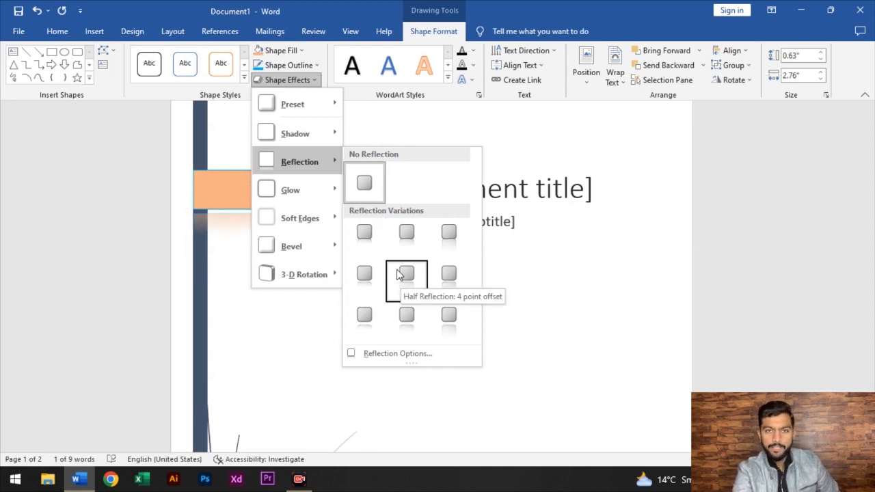
mouse_move(330, 199)
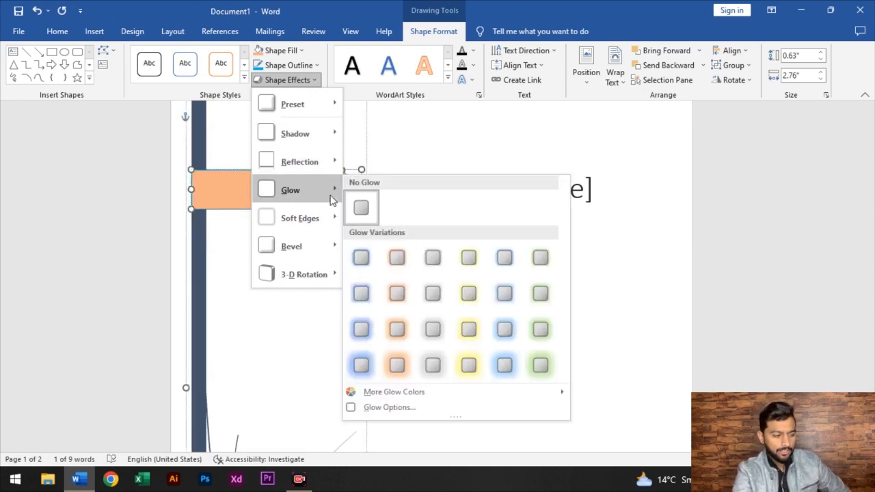
mouse_move(335, 136)
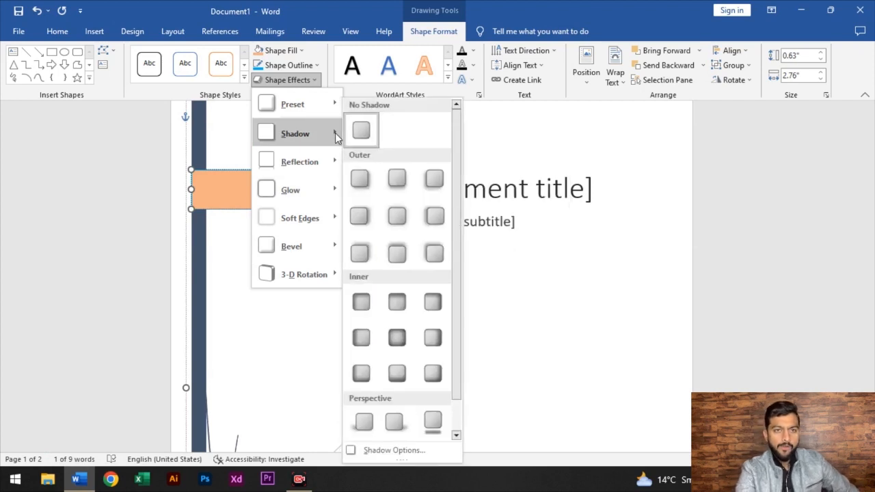
mouse_move(318, 281)
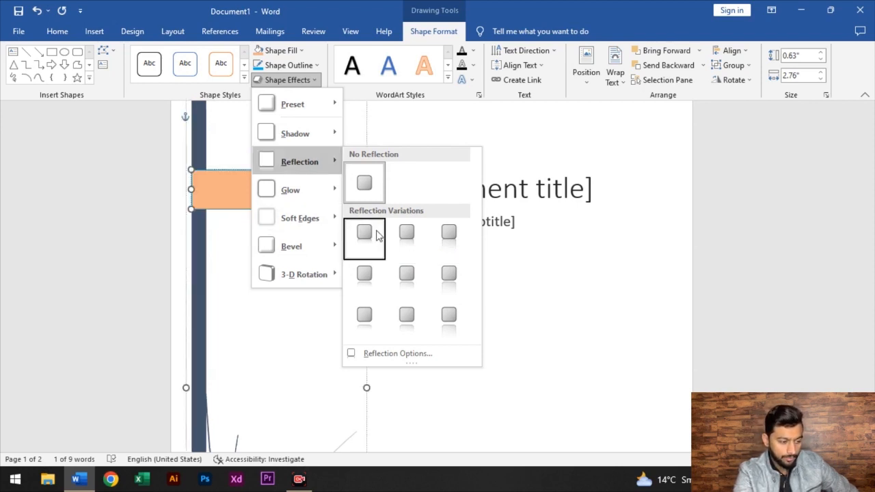
left_click(369, 234)
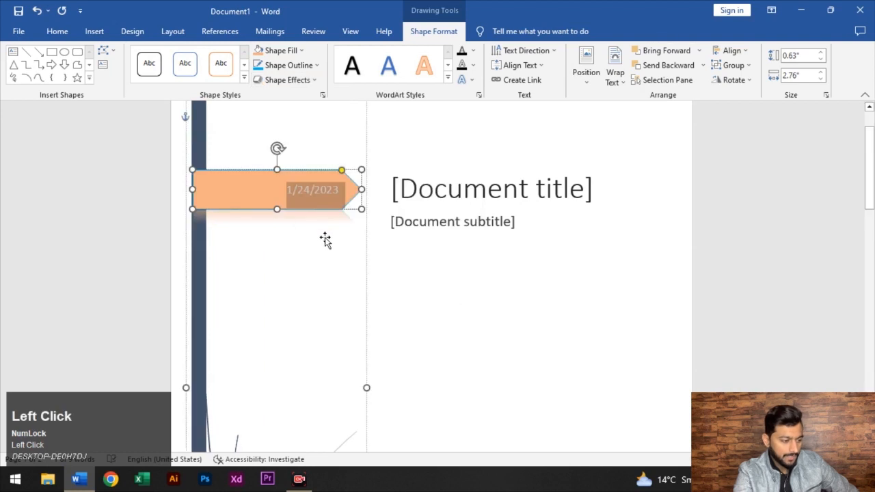
left_click(325, 248)
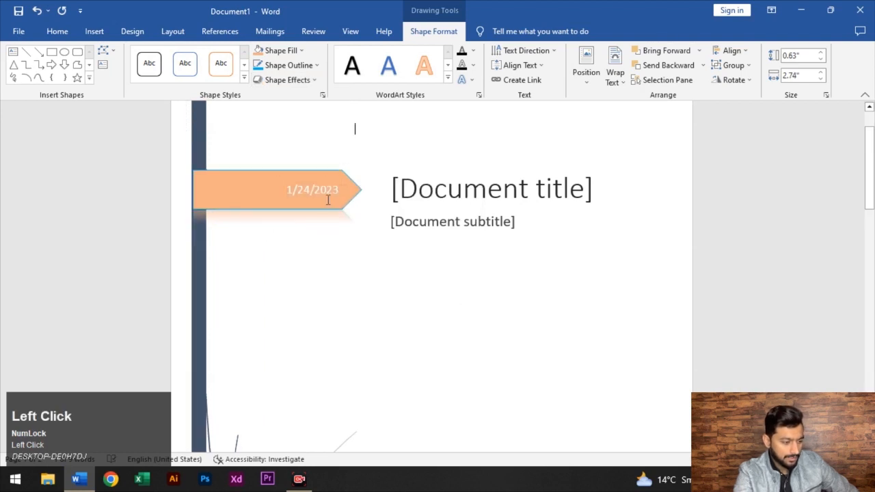
Change the font color of the date text in the arrow to purple.
double_click(333, 197)
key("ctrl+a")
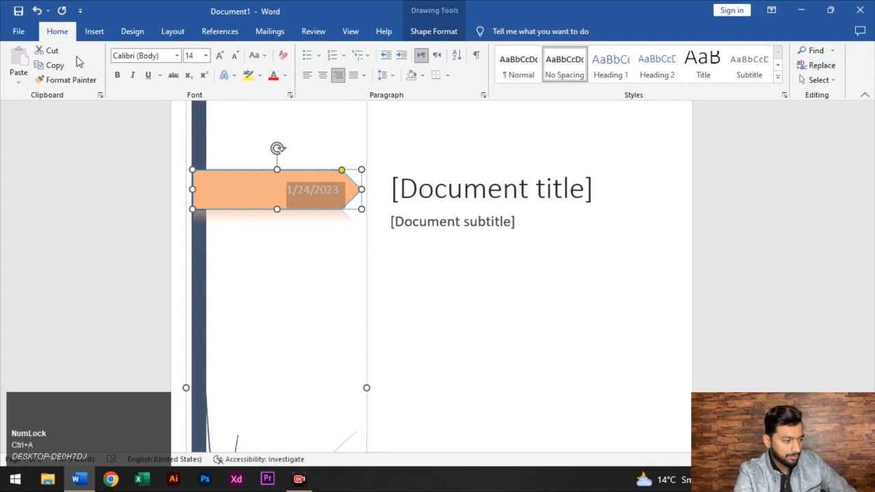
left_click(285, 75)
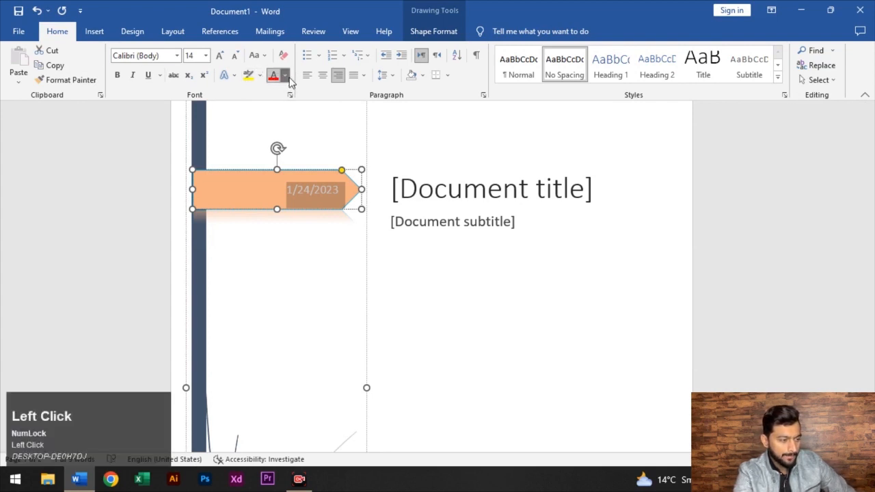
left_click(371, 192)
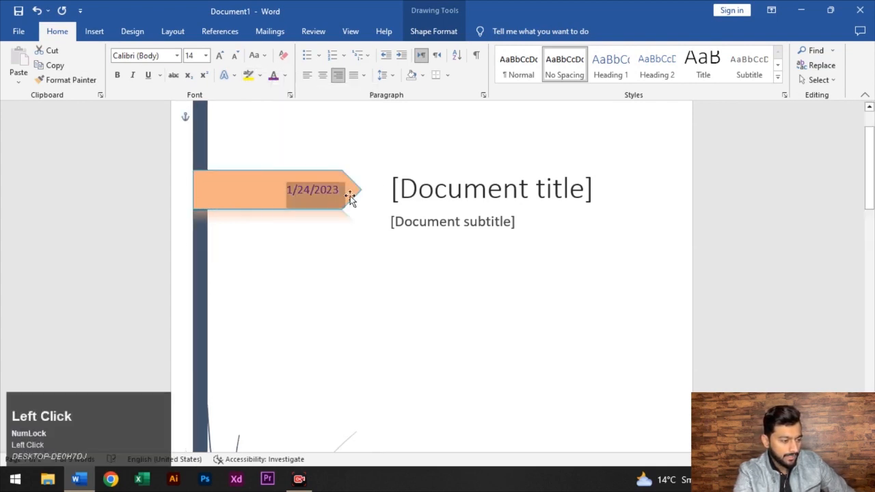
Enlarge the date text to 24 pt and make it bold, italic and underlined.
left_click(221, 58)
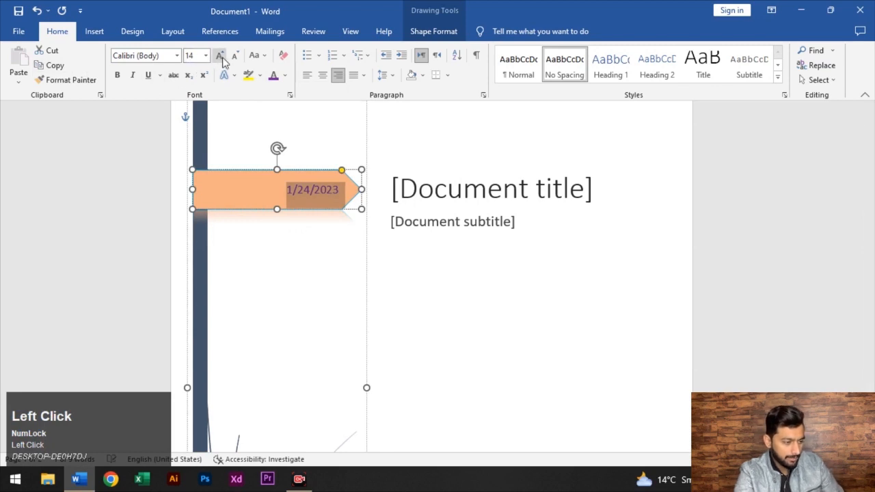
left_click(221, 58)
left_click(221, 58)
left_click(220, 58)
left_click(221, 59)
left_click(117, 75)
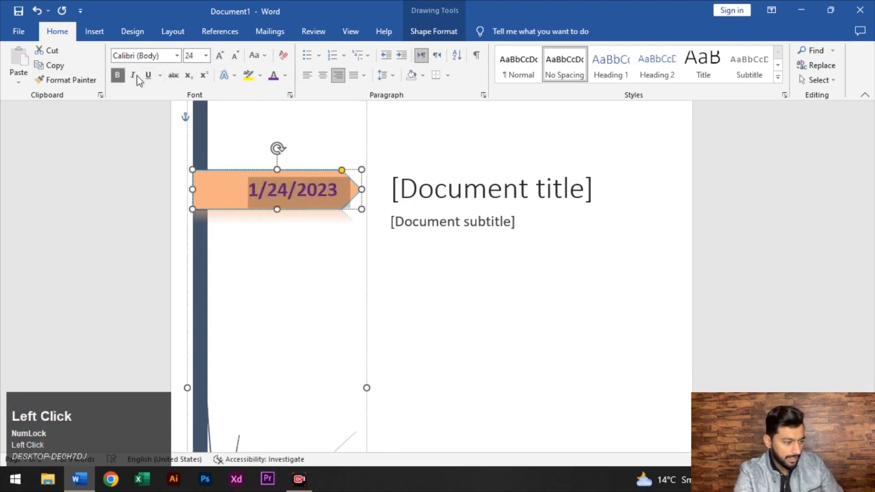
left_click(133, 75)
left_click(146, 76)
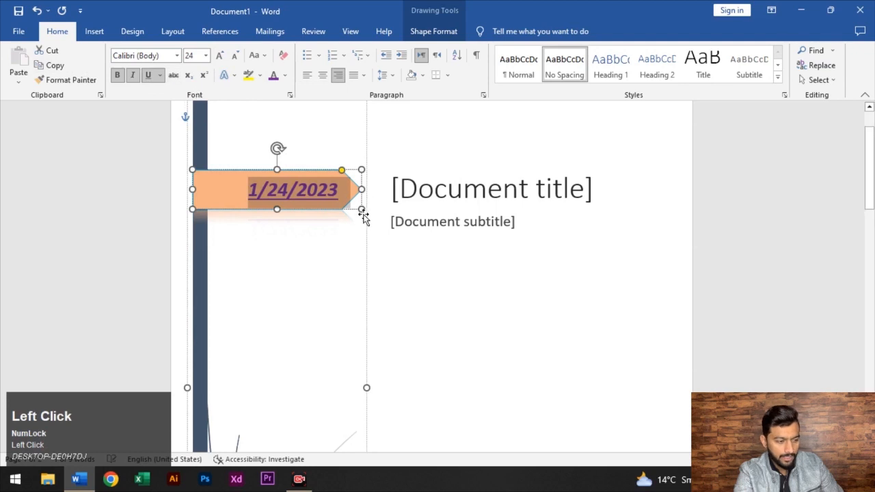
Fill in the cover page's document title with "Assignment".
left_click(498, 193)
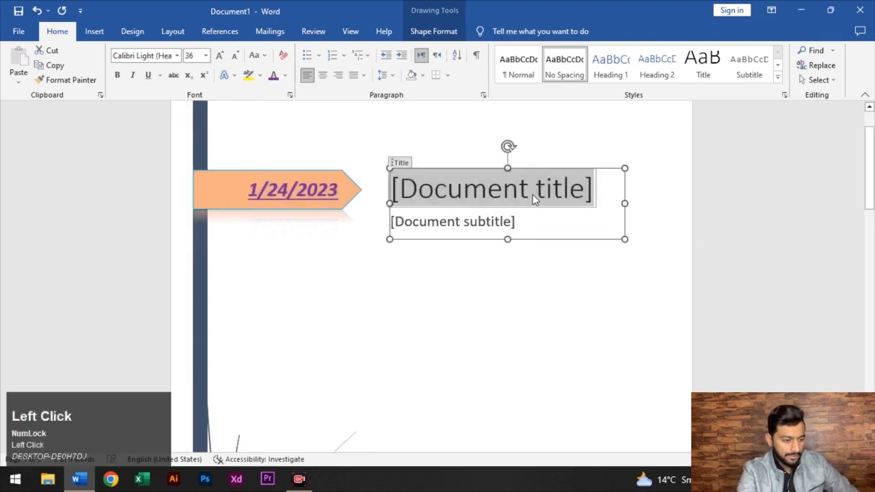
type("As")
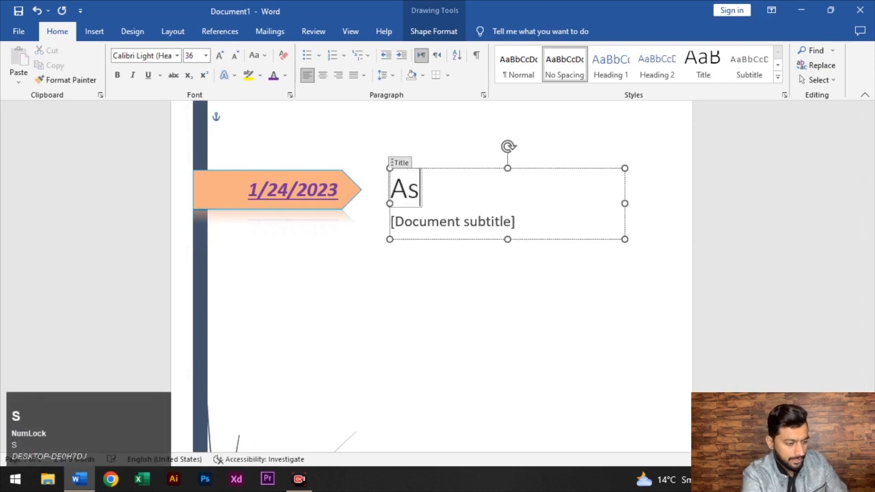
type("sigment")
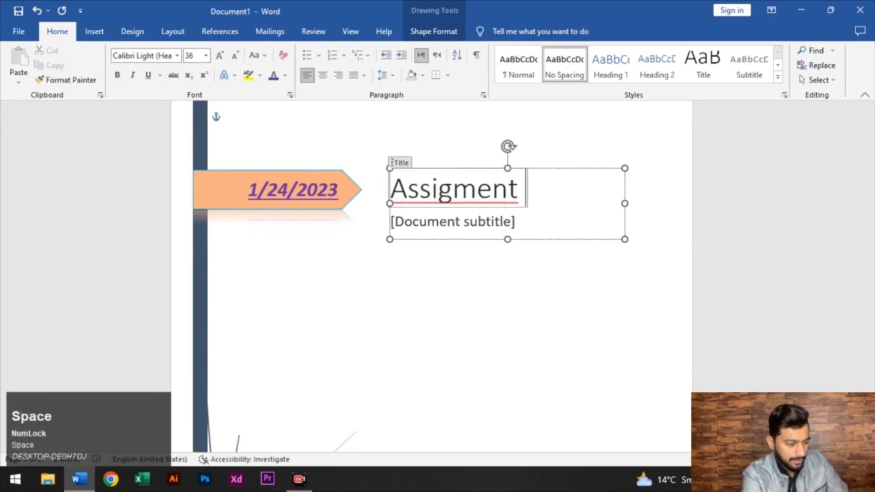
key("BackSpace")
key("BackSpace")
key("BackSpace")
key("BackSpace")
key("BackSpace")
type("ngm")
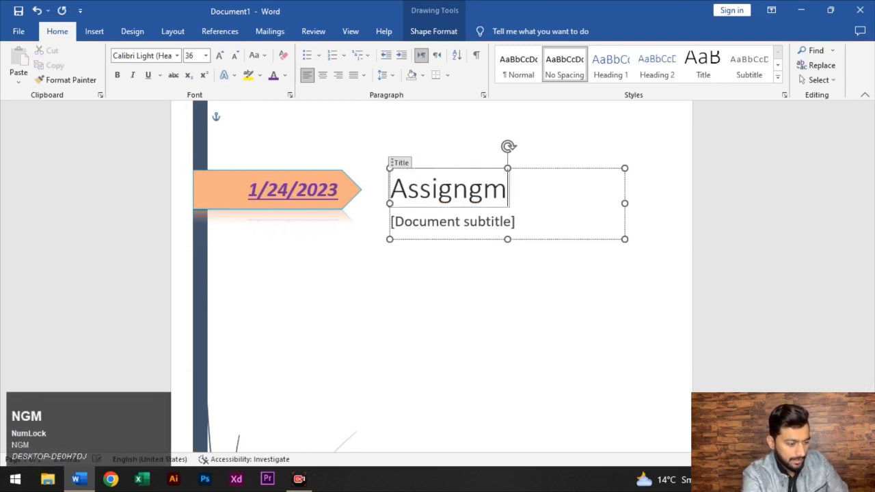
key("BackSpace")
key("BackSpace")
type("ment")
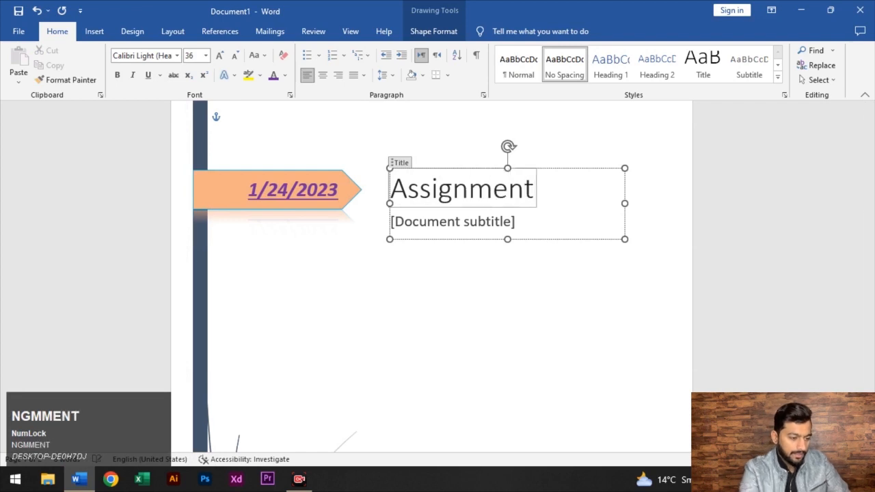
Fill in the cover page's document subtitle with "Computer Science".
left_click(492, 227)
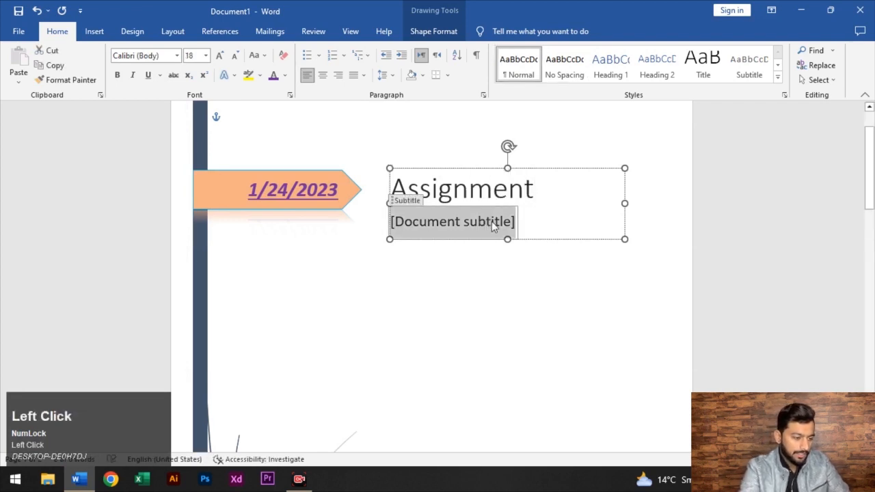
type("Compute")
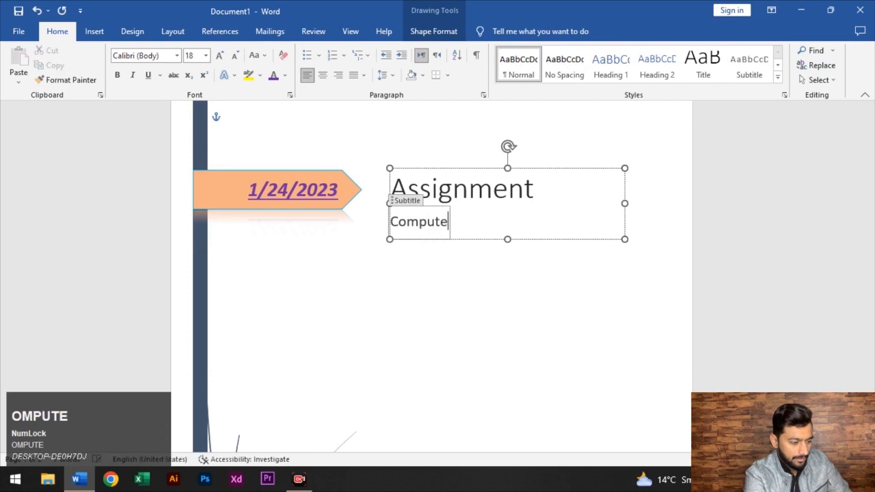
type("r Science")
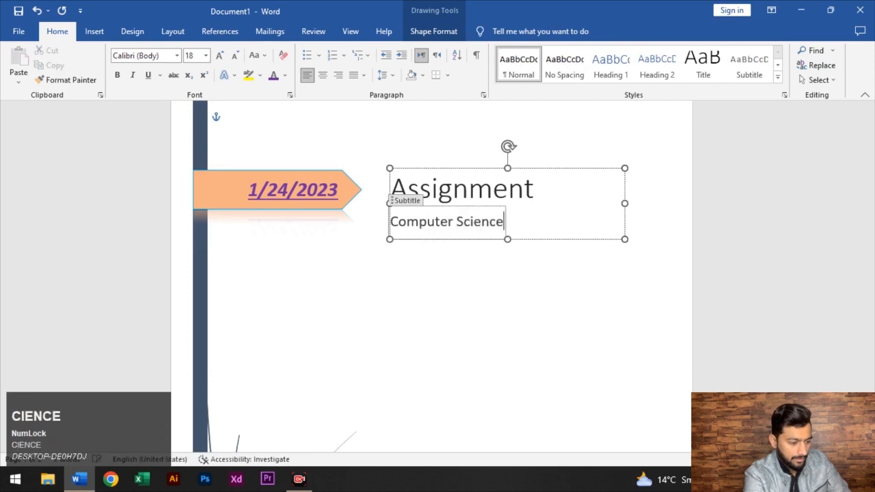
Try a 48 pt font size on the cover page's title text.
left_click(517, 189)
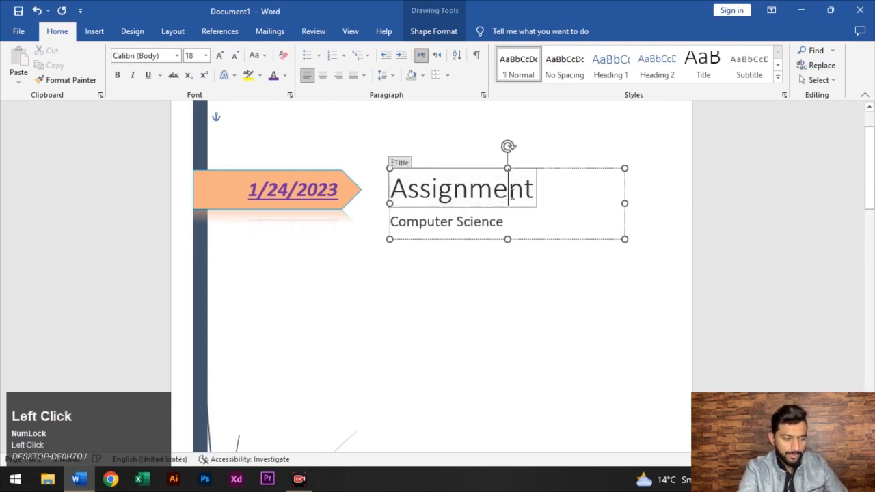
key("ctrl+a")
left_click(535, 190)
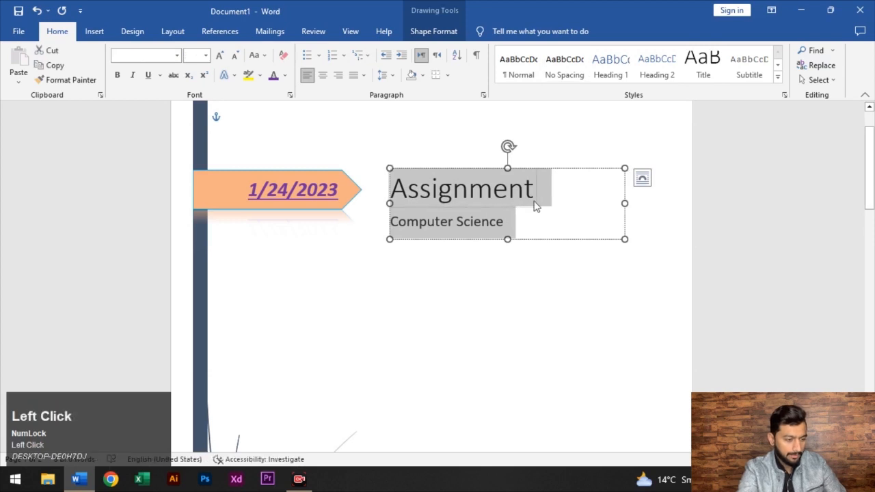
left_click_drag(535, 190, 388, 192)
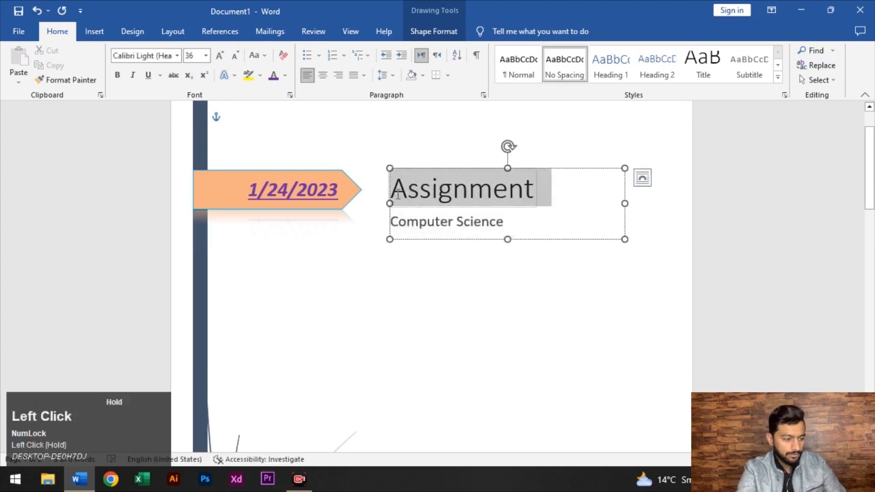
key("ctrl+shift+period")
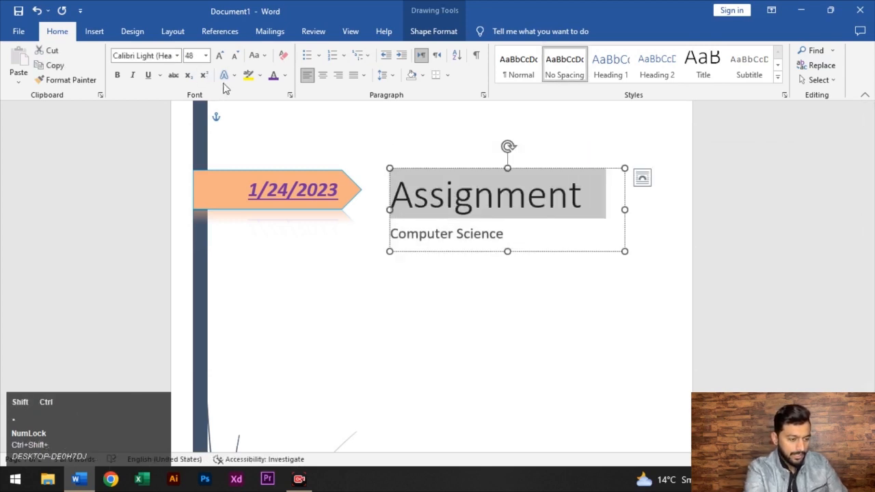
key("ctrl+shift+comma")
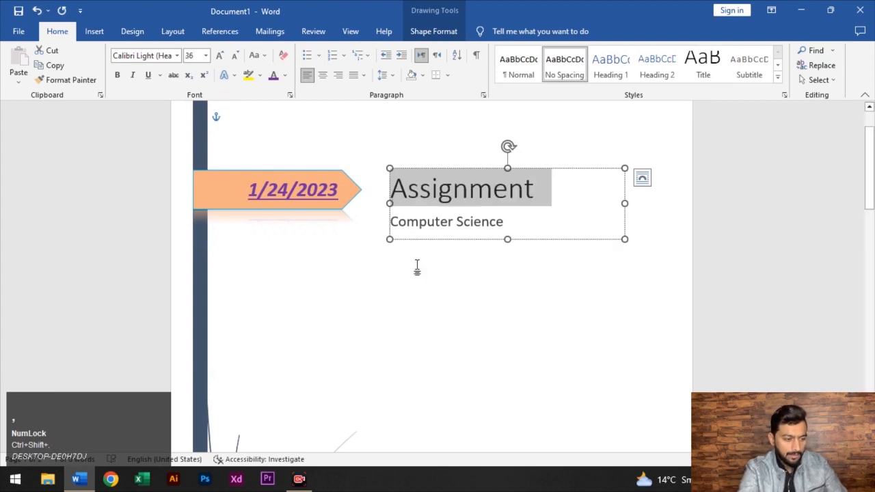
Replace the author and company name lines at the foot of the cover page with the channel's name.
scroll(416, 267, "up", 1)
scroll(368, 273, "down", 5)
scroll(369, 273, "down", 4)
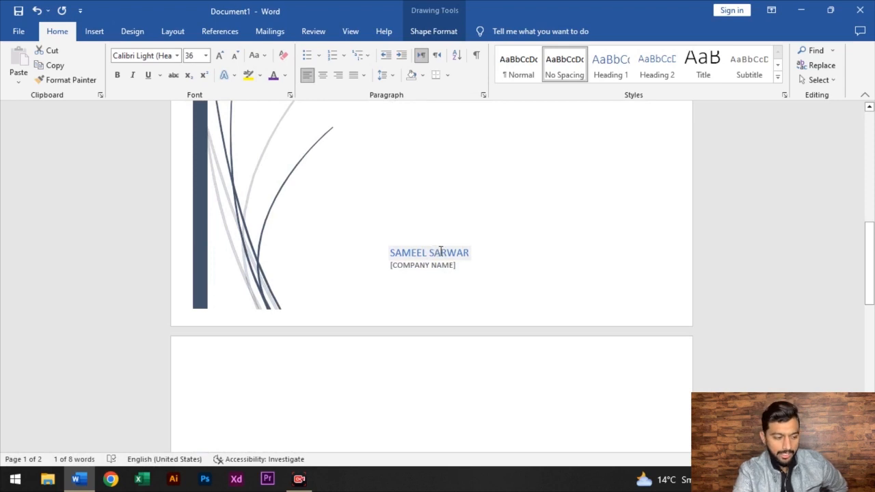
left_click(462, 252)
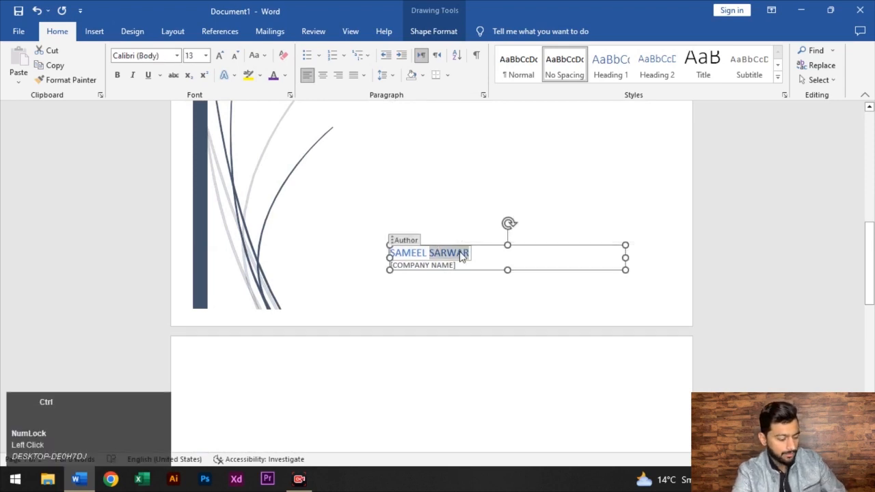
key("ctrl+a")
key("BackSpace")
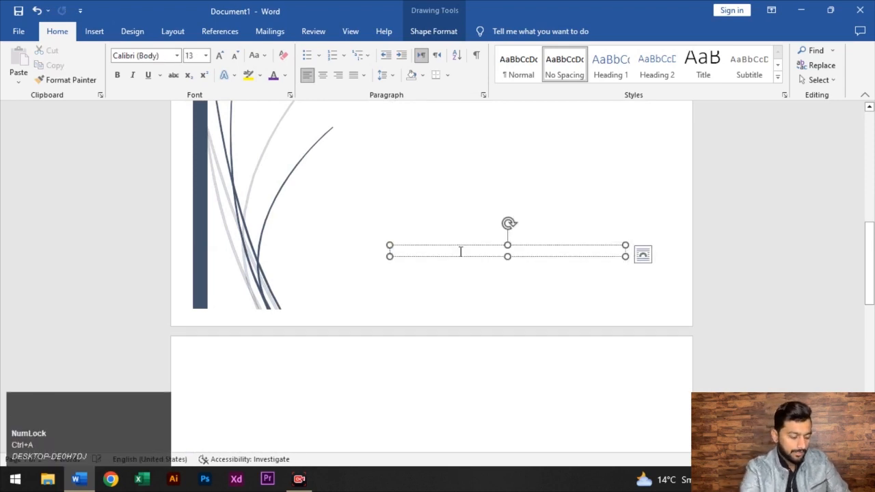
type("Earn")
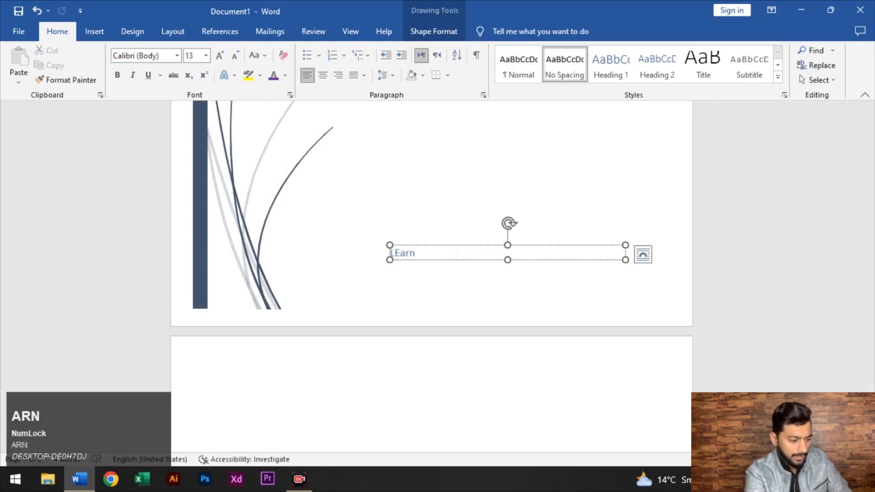
type("Lear")
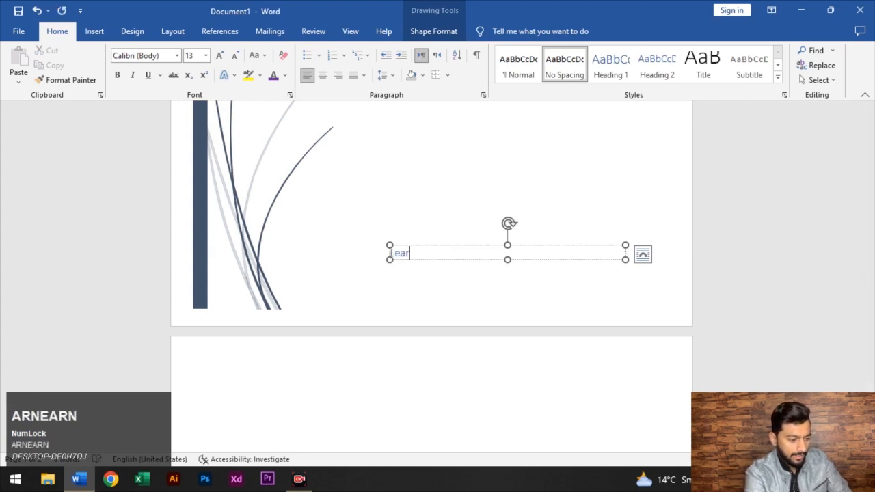
type("n_WIth")
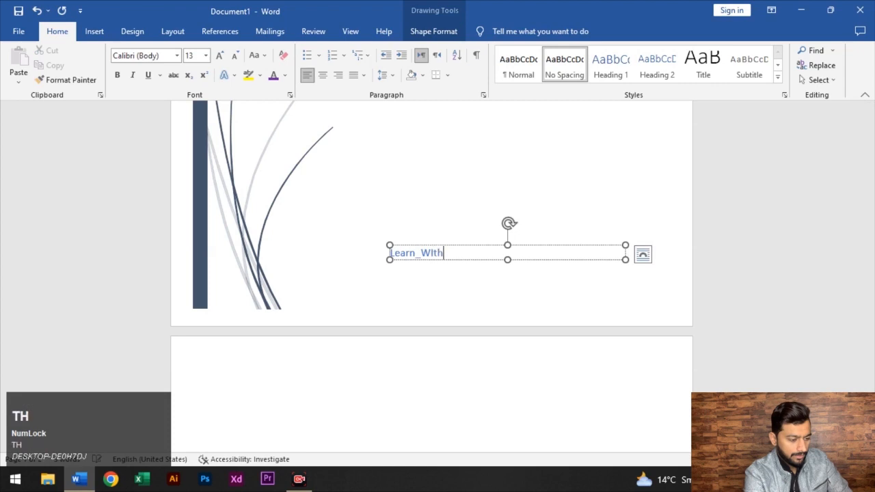
type("ith_Sameel")
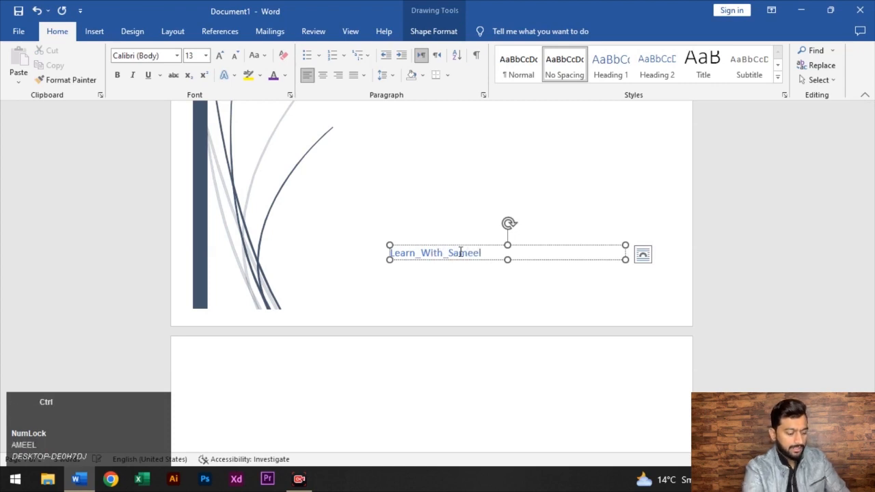
Enlarge the channel name text at the foot of the cover page to 18 pt.
key("ctrl+a")
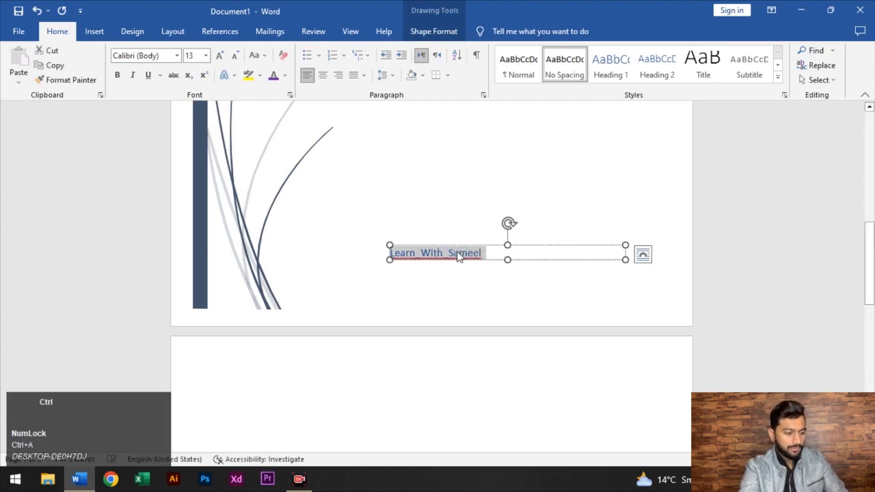
key("ctrl+shift+period")
key("ctrl+shift+period")
key("ctrl+shift+period")
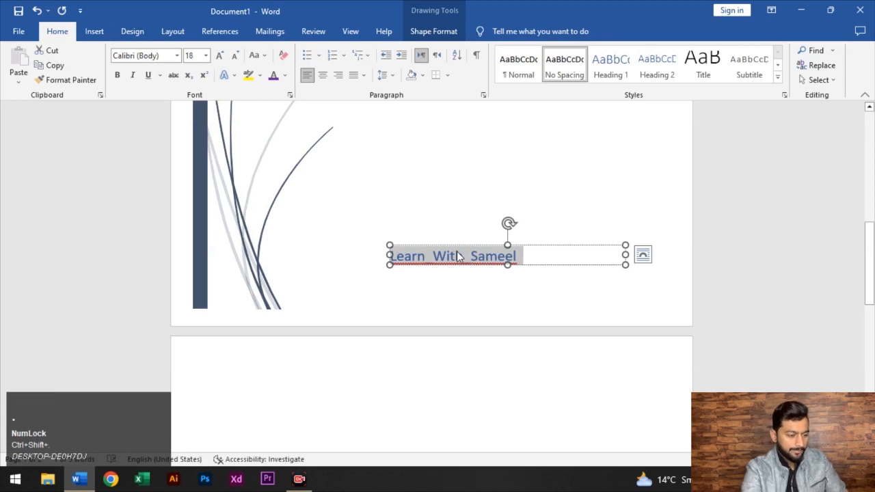
left_click(582, 243)
scroll(608, 239, "down", 3)
scroll(601, 251, "down", 3)
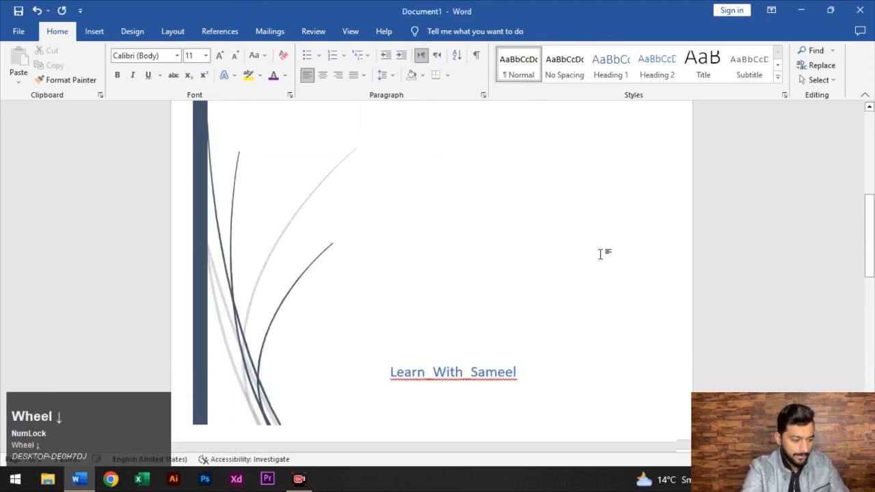
scroll(554, 371, "down", 2)
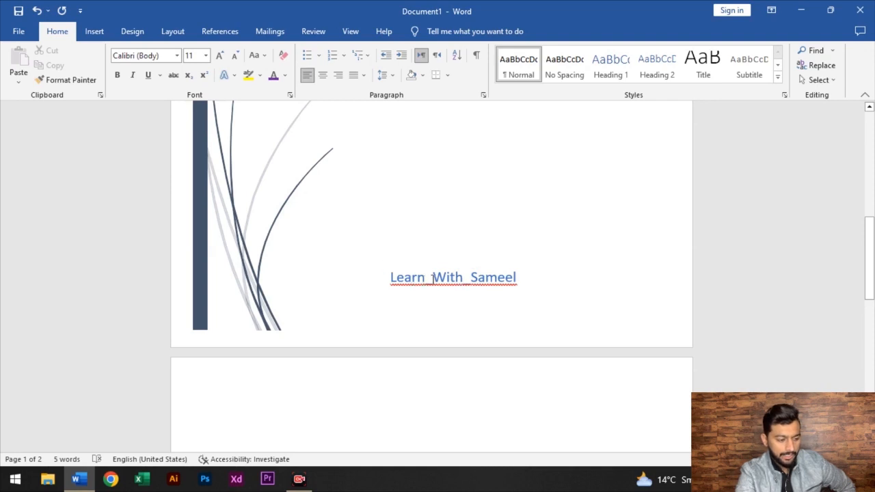
scroll(431, 282, "up", 3)
scroll(426, 287, "down", 2)
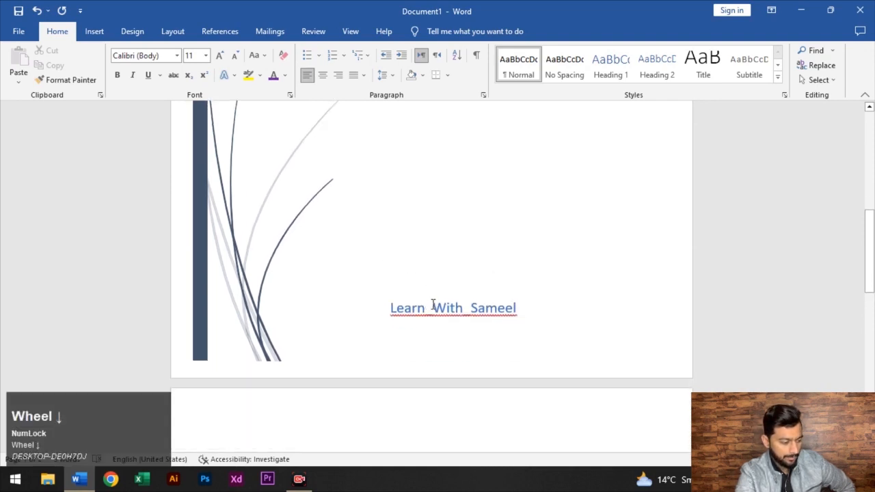
scroll(456, 311, "down", 1)
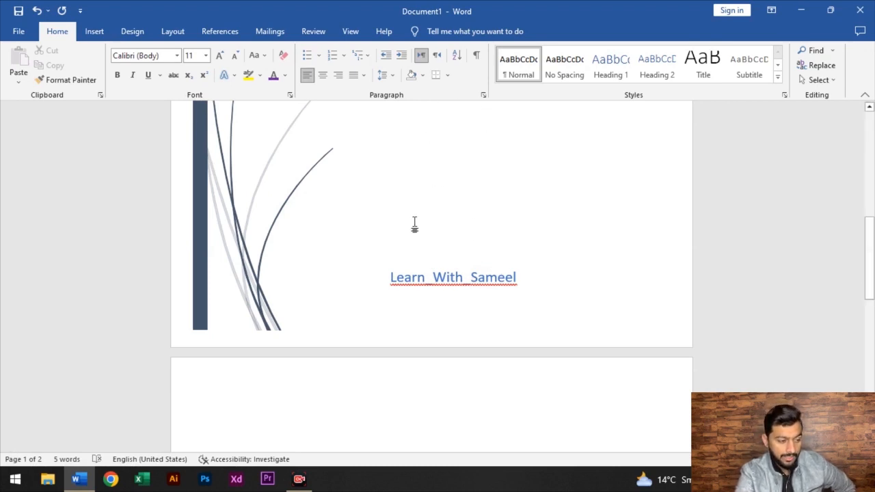
Add the spelling-flagged channel name at the foot of the cover page to the dictionary.
right_click(452, 278)
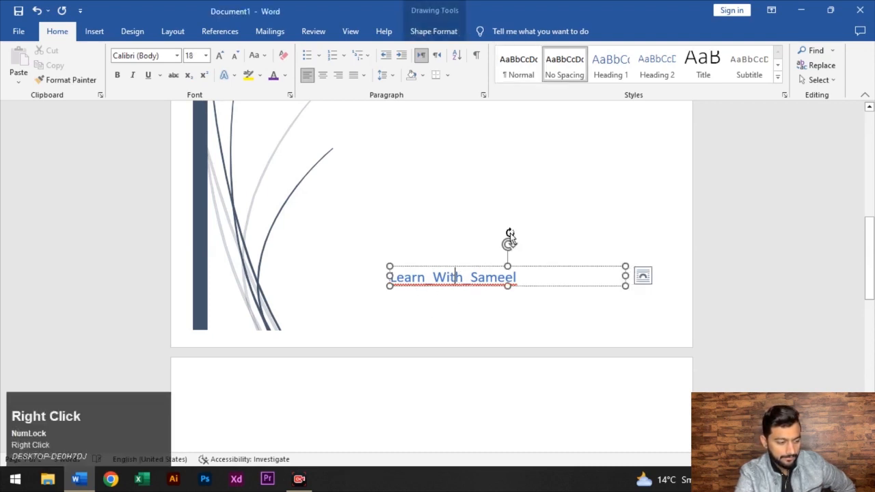
left_click(486, 244)
scroll(486, 294, "up", 8)
scroll(460, 338, "down", 4)
scroll(461, 336, "down", 2)
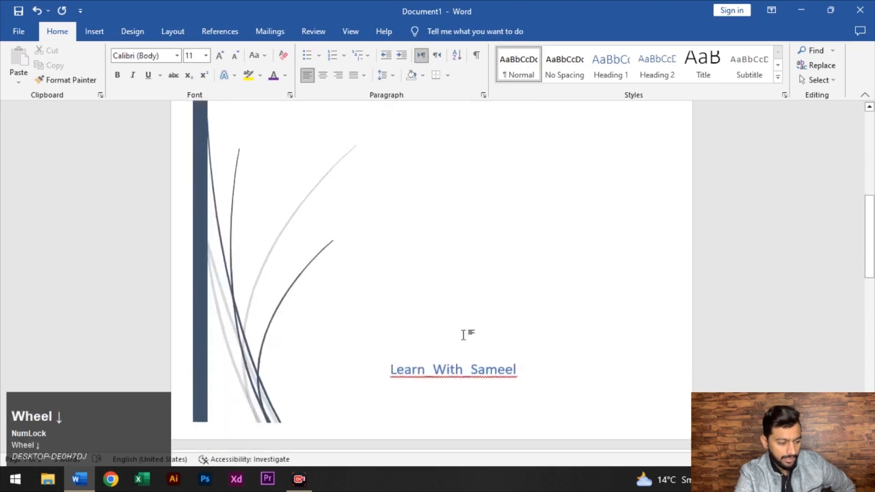
right_click(470, 371)
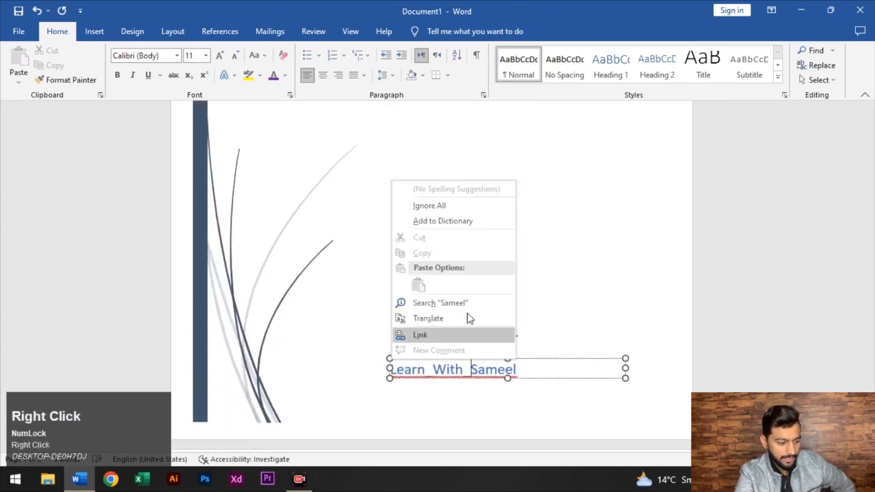
left_click(468, 225)
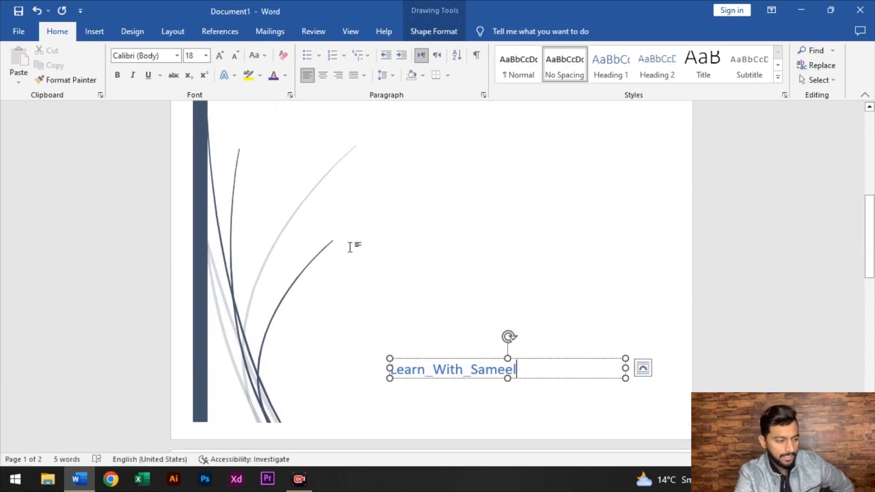
Insert a blank page at the start of the empty page following the cover page.
scroll(375, 248, "down", 5)
scroll(443, 232, "up", 1)
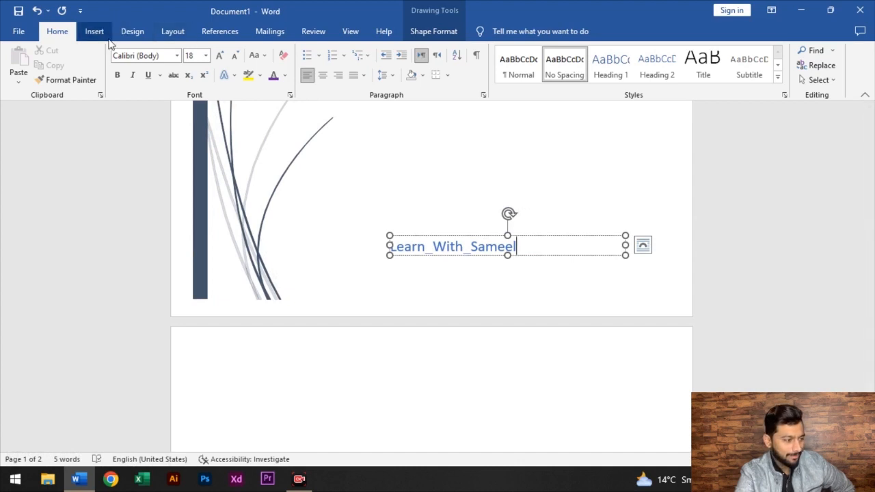
scroll(376, 162, "down", 5)
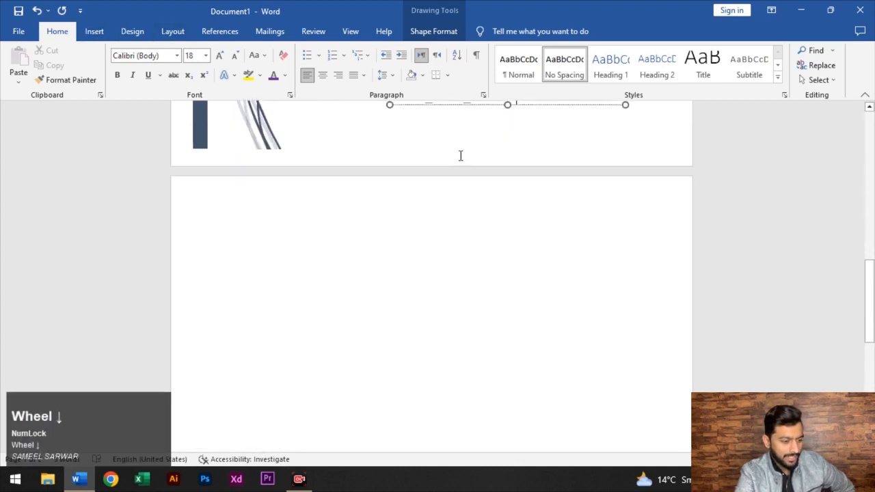
left_click(200, 164)
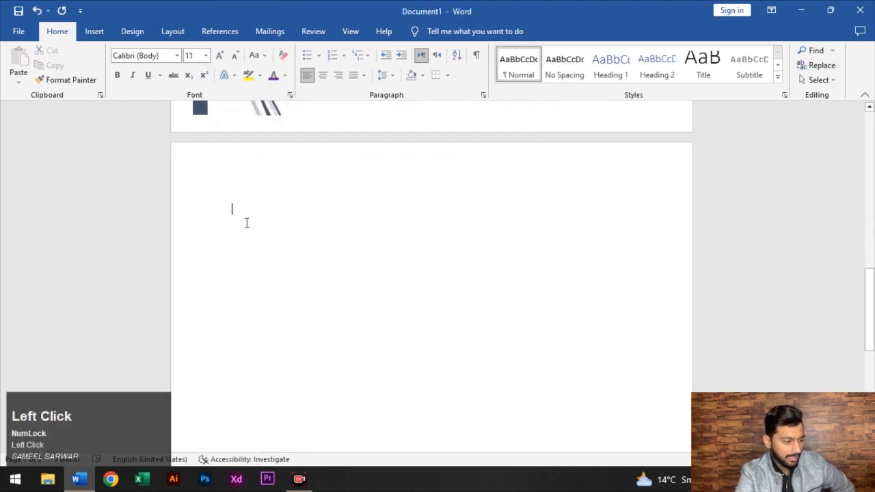
left_click(96, 33)
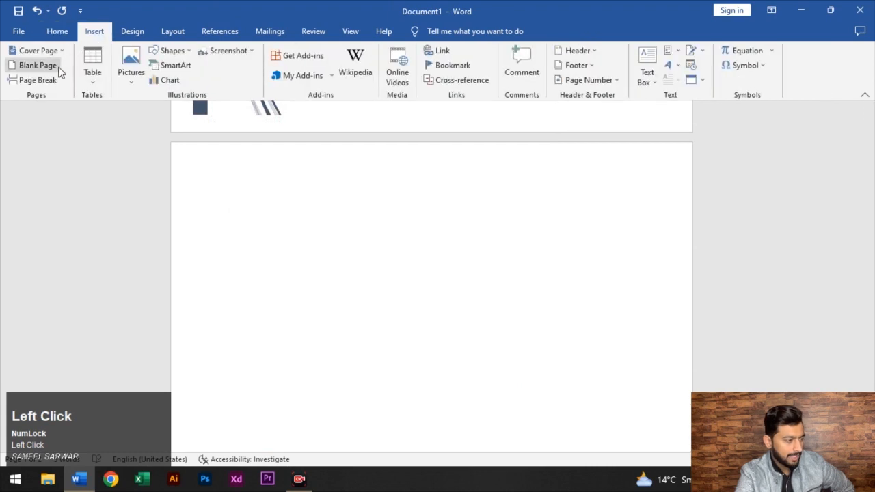
scroll(253, 158, "up", 2)
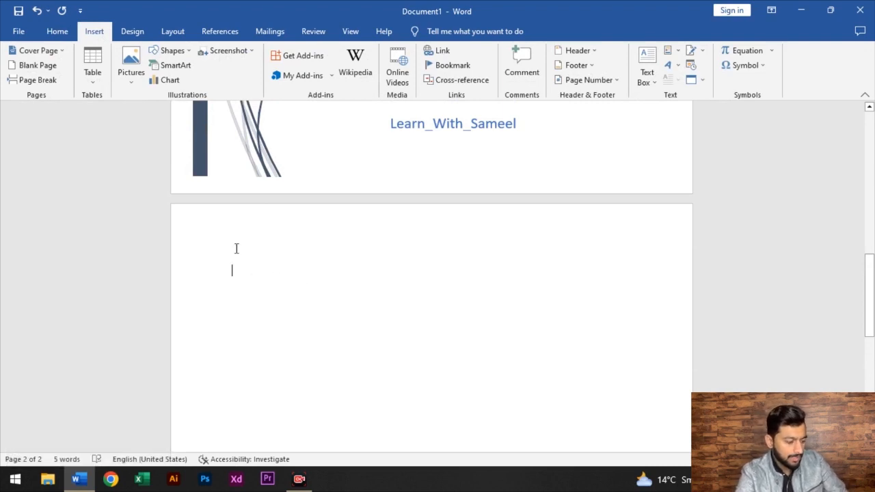
left_click(43, 66)
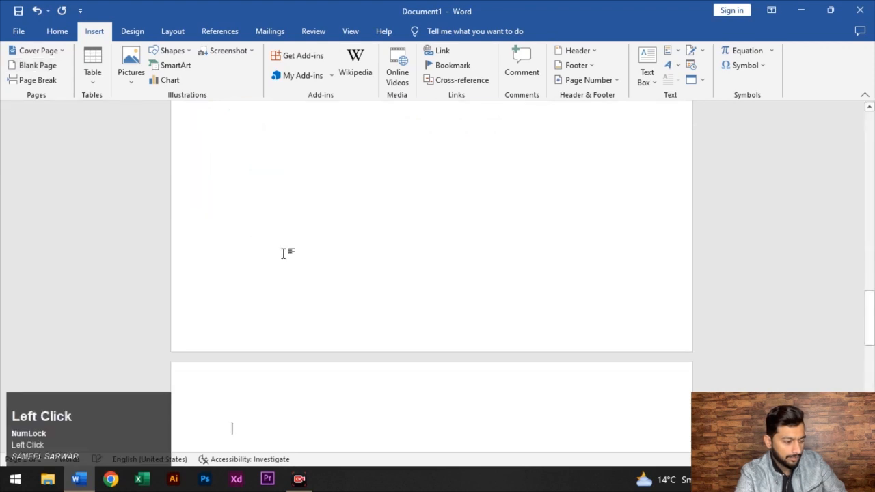
Insert a page break at the start of the document's second page.
scroll(283, 246, "up", 3)
scroll(283, 238, "up", 1)
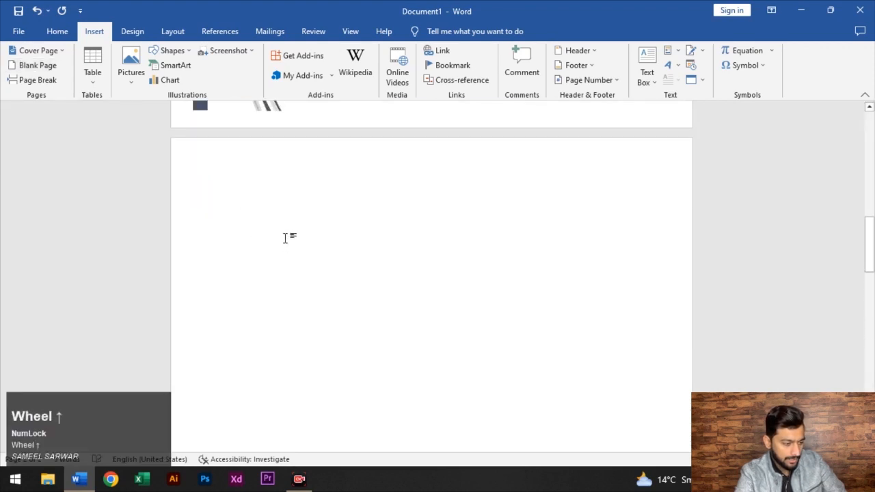
left_click(250, 173)
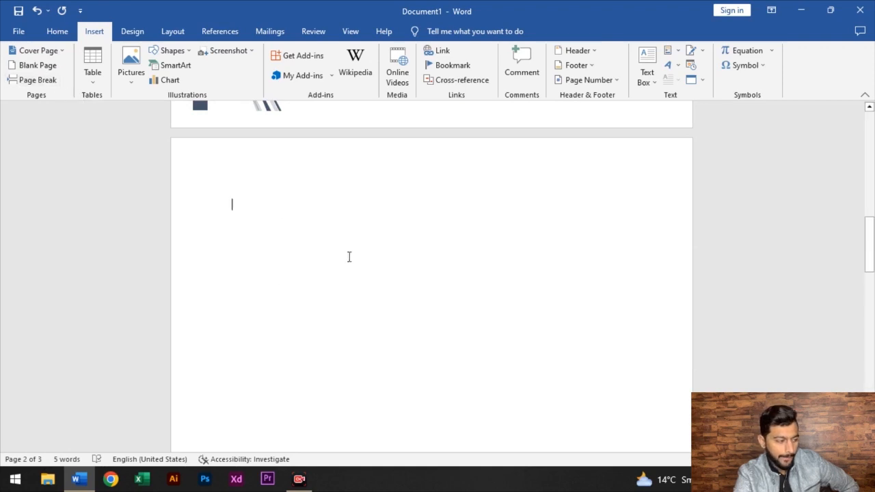
left_click(49, 82)
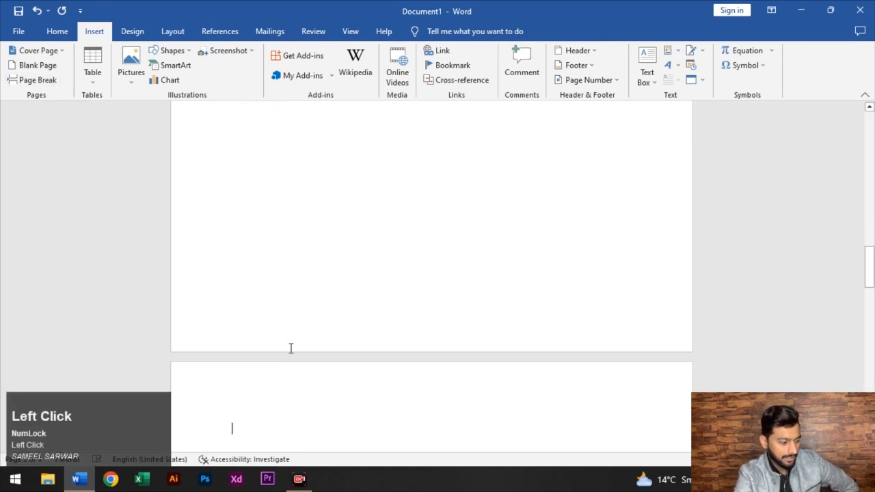
Insert a table with two columns and four rows at the start of the second page.
scroll(231, 260, "up", 3)
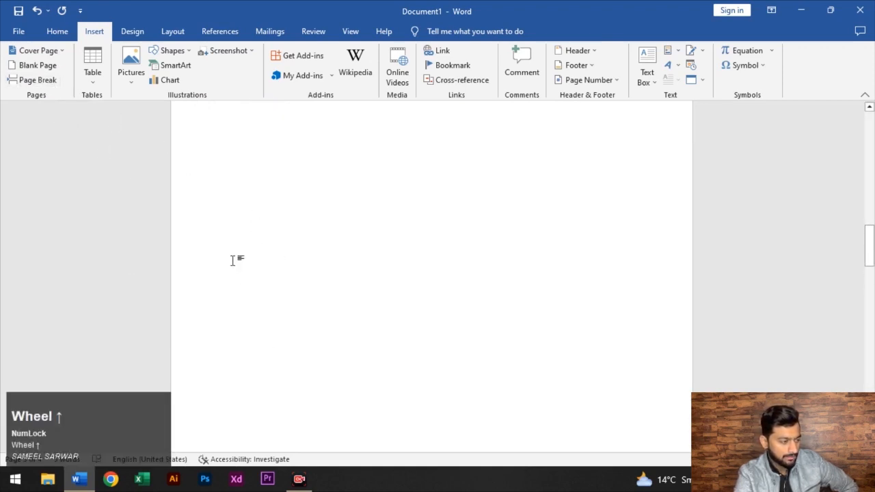
scroll(270, 221, "up", 4)
scroll(248, 256, "down", 2)
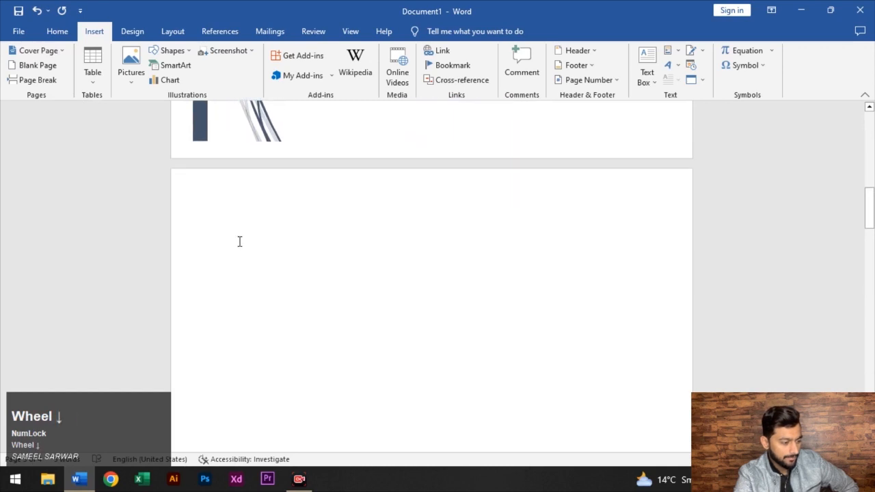
left_click(239, 242)
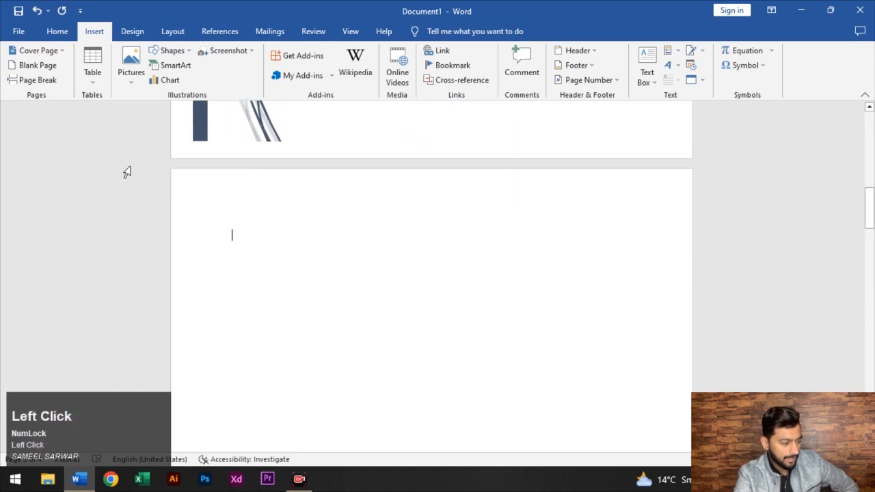
left_click(95, 83)
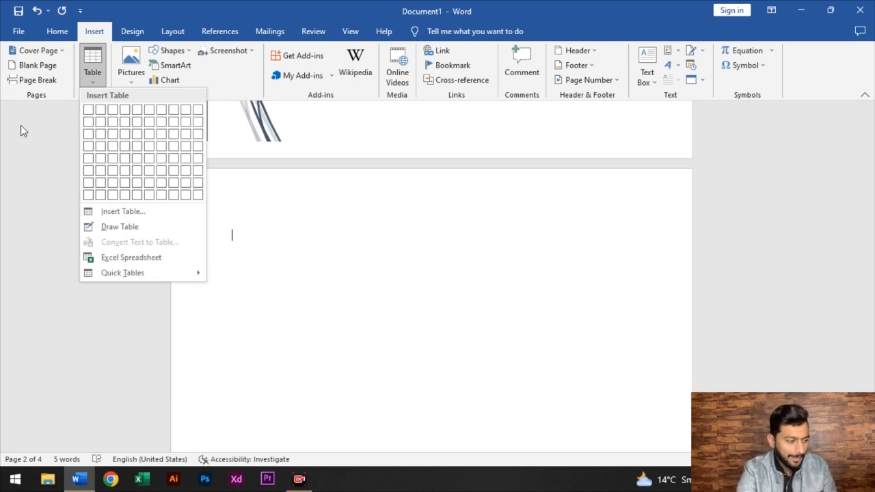
left_click(104, 147)
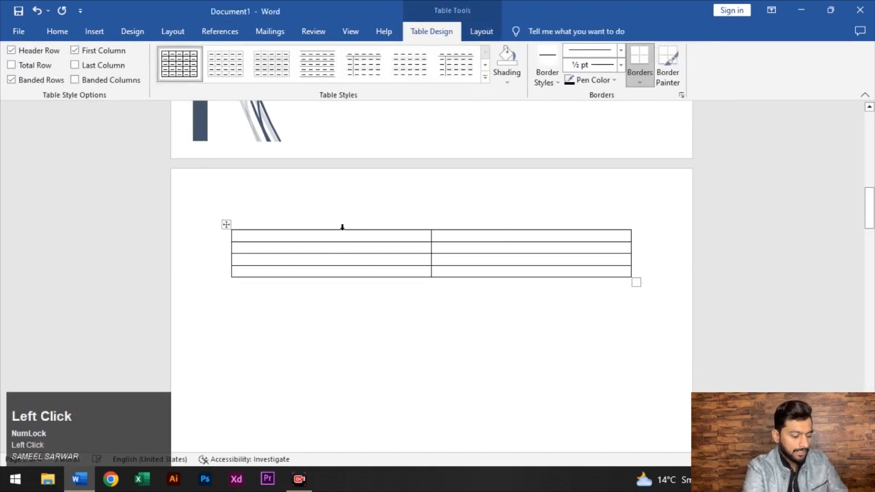
Fill in the table's first row with the column headings "MS Word" and "MS Excel".
type("Wor")
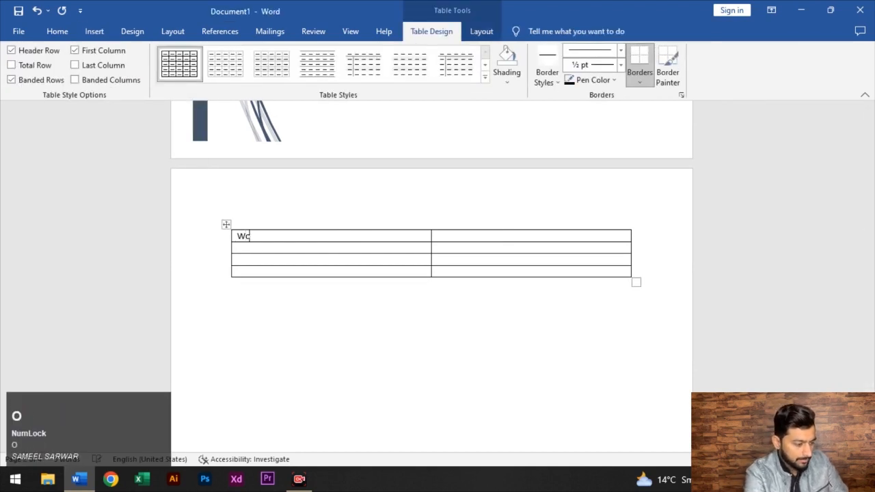
key("BackSpace")
key("BackSpace")
key("BackSpace")
type("MS W")
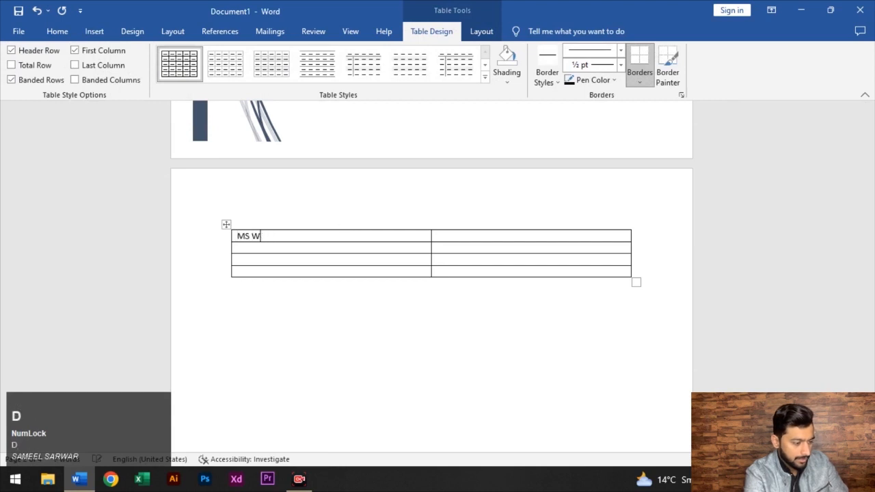
type("Ordord")
key("Tab")
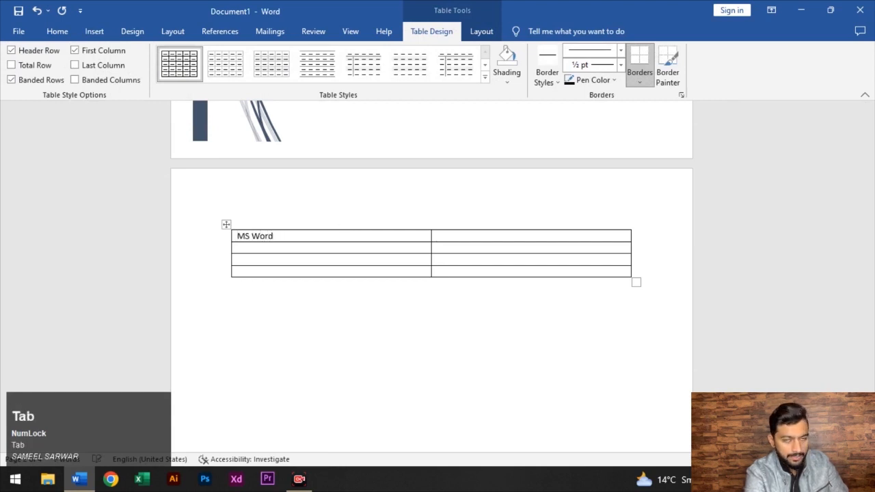
type("MS")
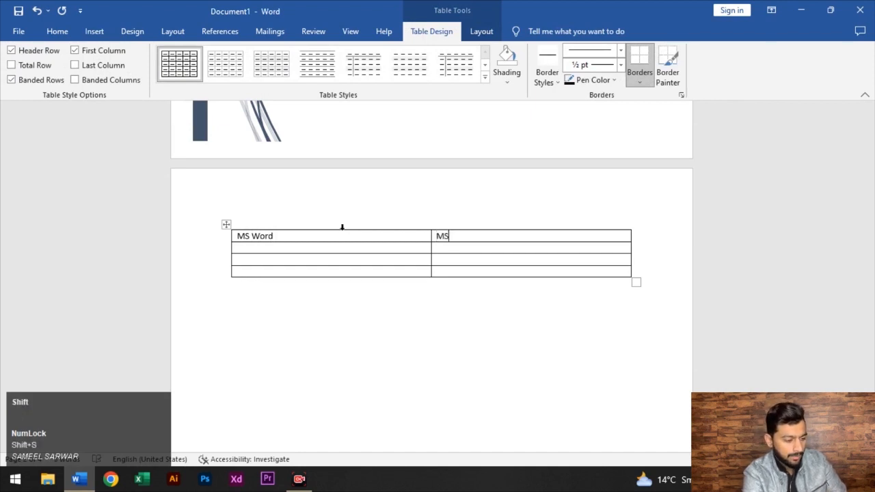
type(" Excel")
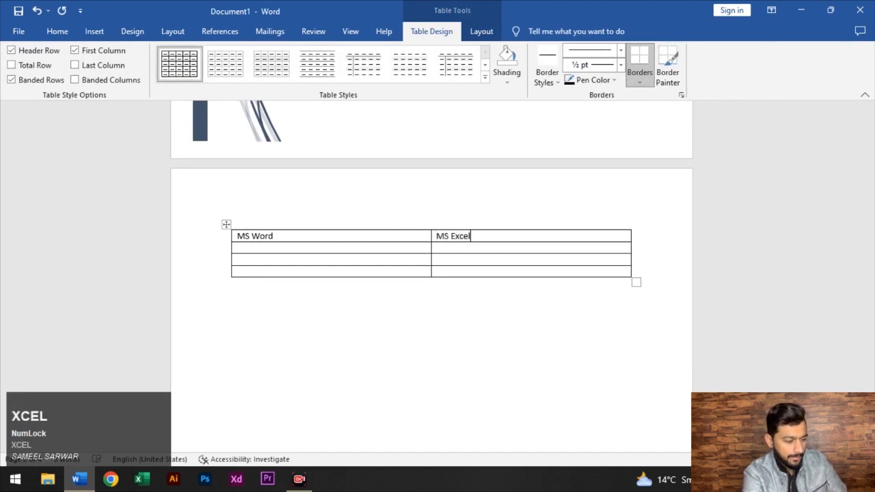
key("Return")
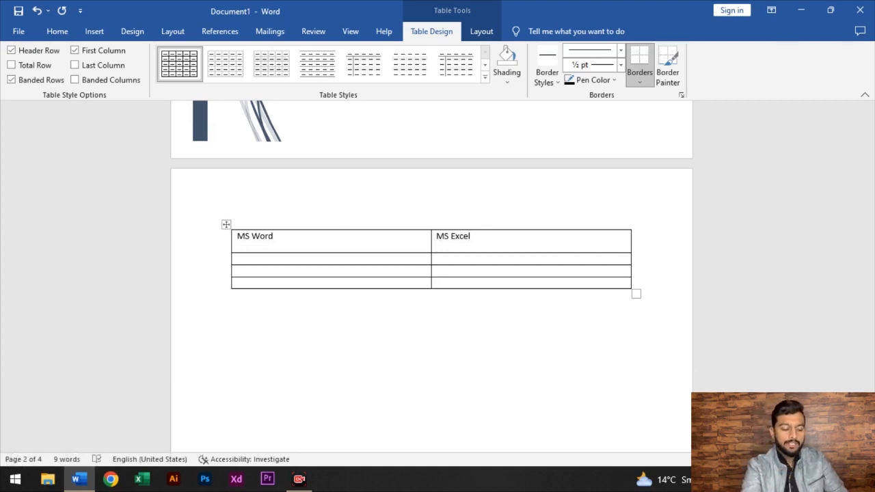
key("BackSpace")
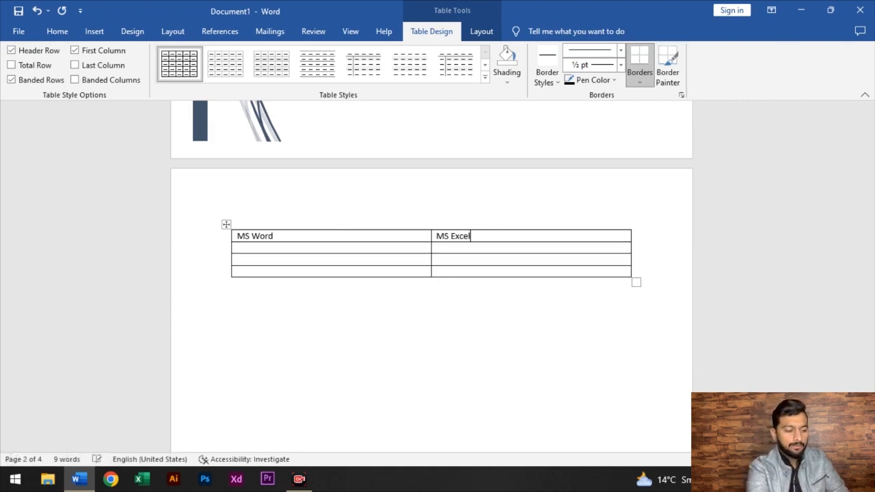
Add a bulleted entry "Ms word" in the table cell directly below the MS Word heading.
left_click(345, 249)
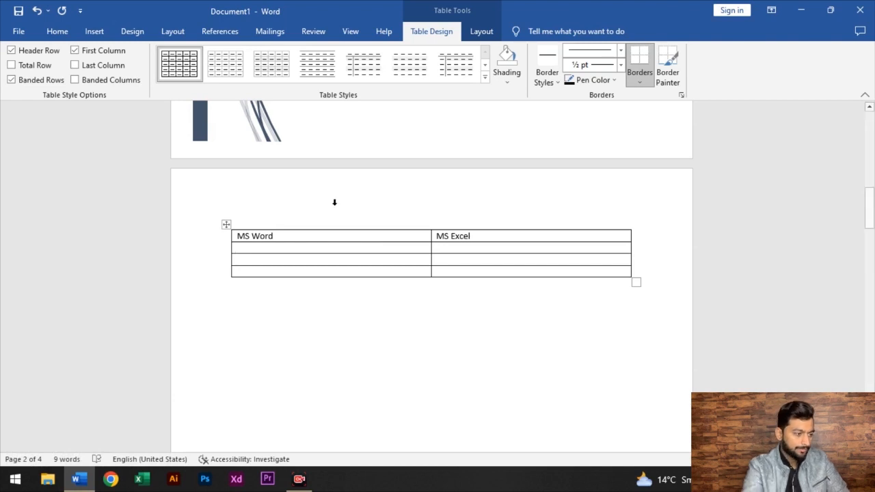
left_click(94, 31)
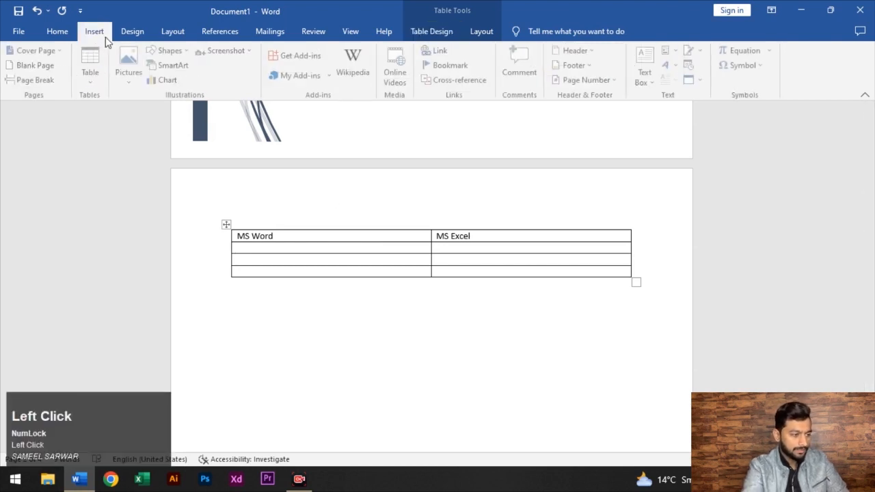
left_click(64, 36)
left_click(308, 59)
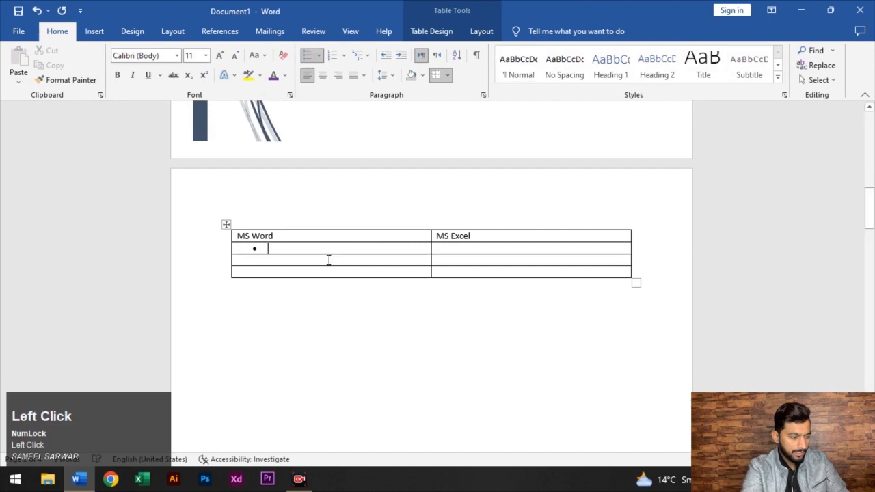
type("Ms word")
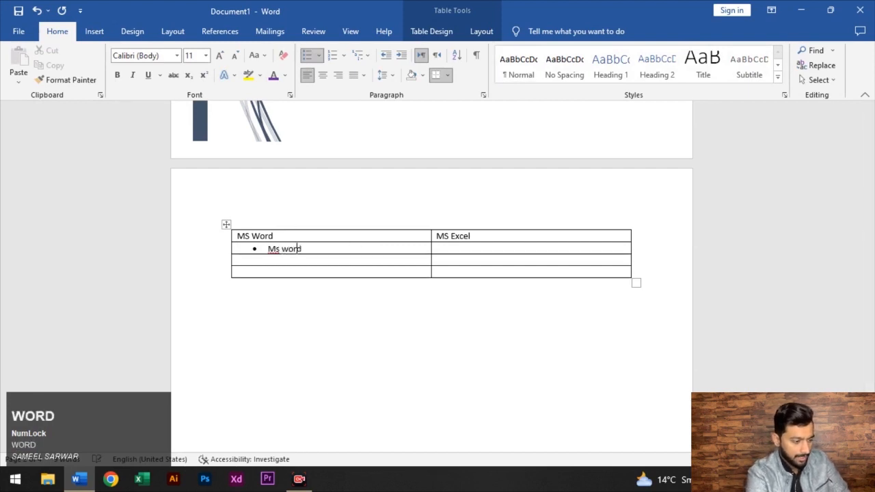
Add a bulleted entry "df" in the cell below the MS Excel heading and start a bullet in the cell under "Ms word".
key("Tab")
type("Ksf")
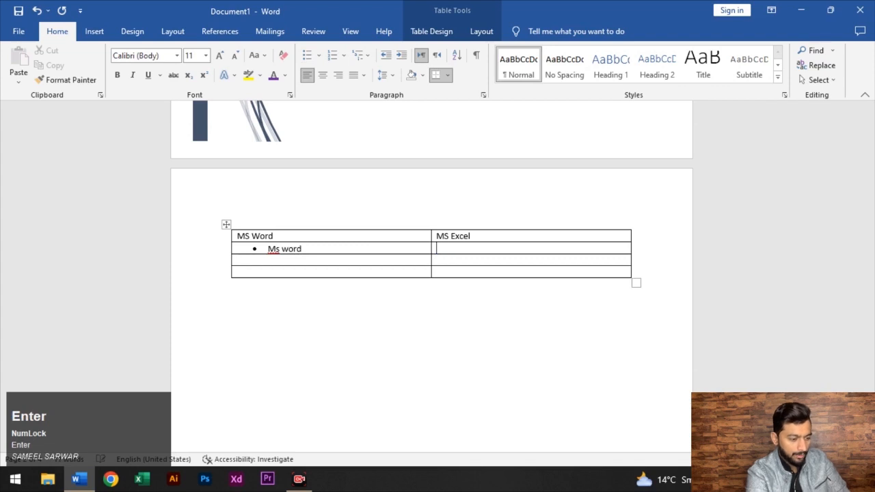
left_click(307, 55)
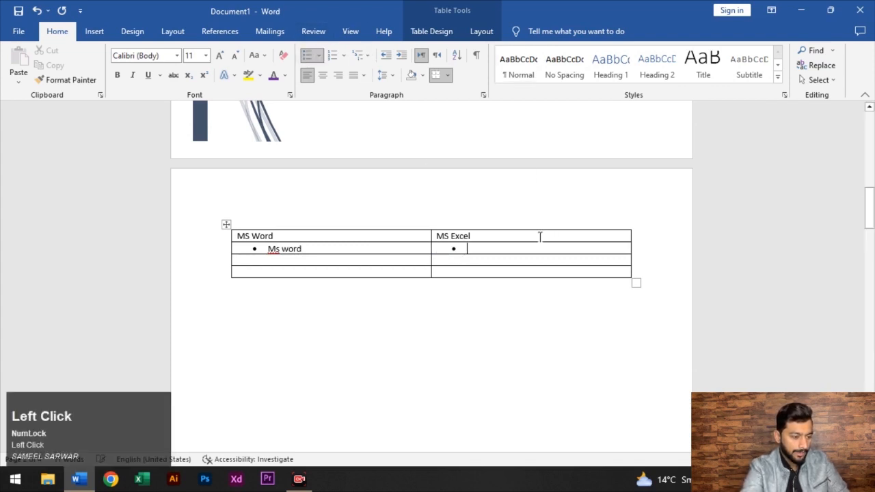
type("df")
left_click(259, 260)
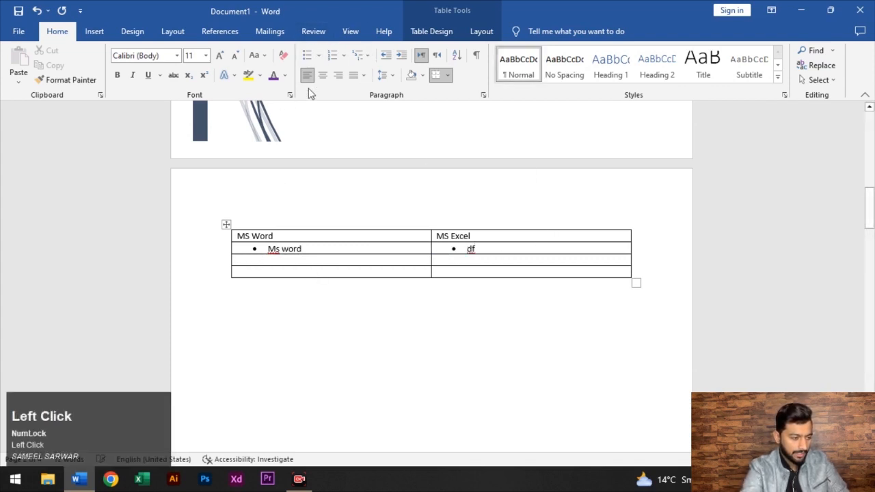
left_click(308, 54)
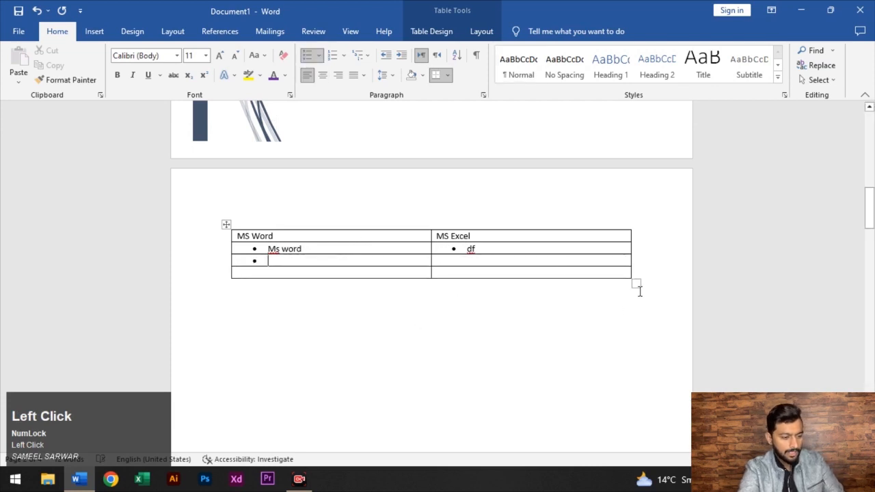
Enlarge the table, move it up to the start of the page, and reduce its overall size slightly.
left_click_drag(635, 283, 669, 381)
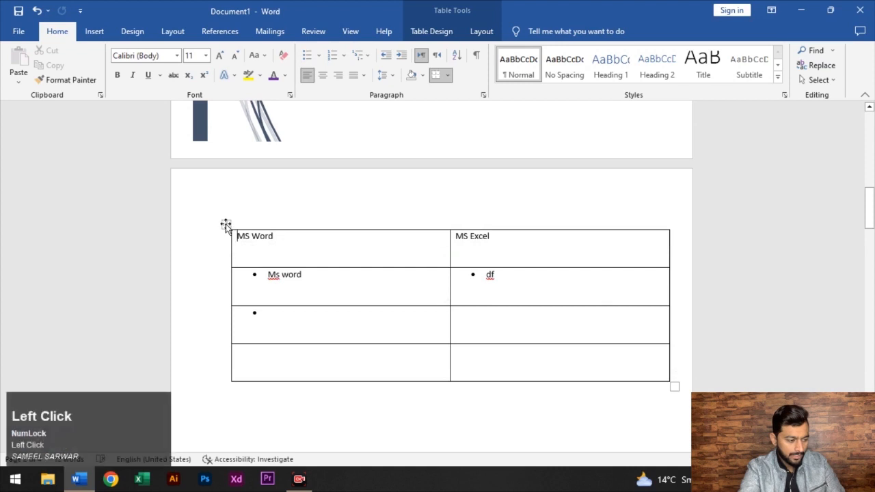
left_click_drag(227, 224, 209, 185)
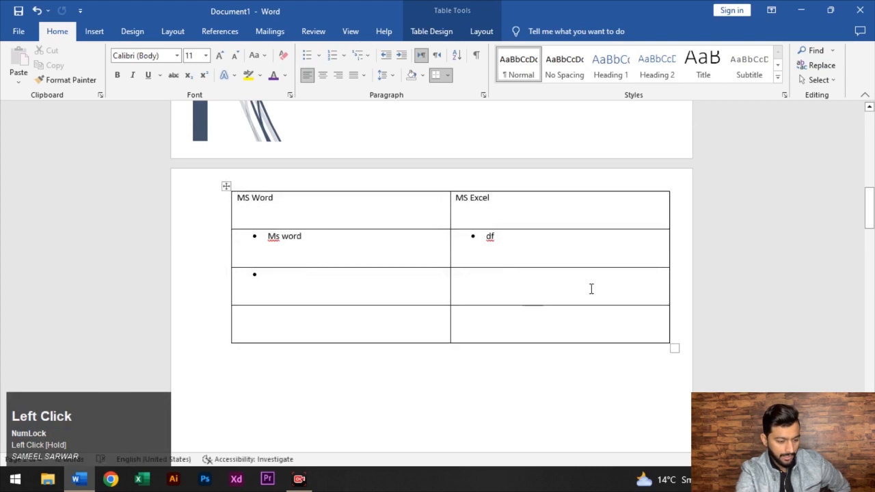
left_click_drag(674, 348, 643, 329)
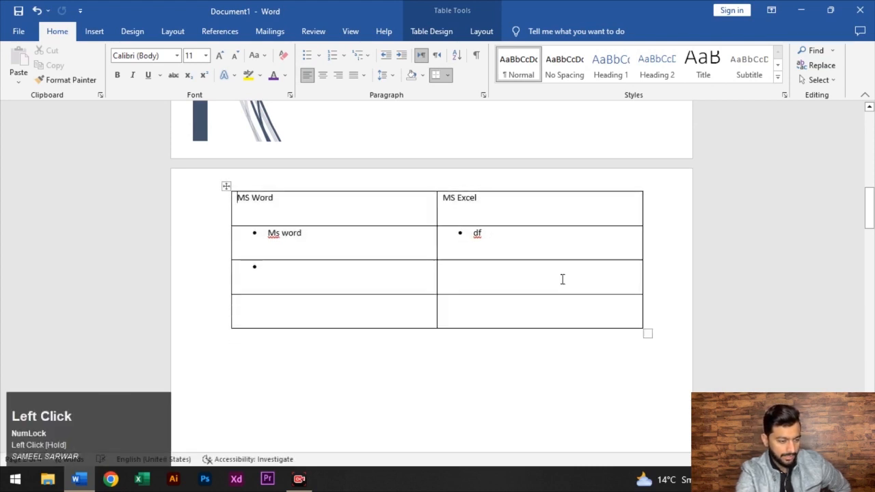
Select the whole two-column table and delete it from the second page.
left_click(226, 186)
right_click(226, 186)
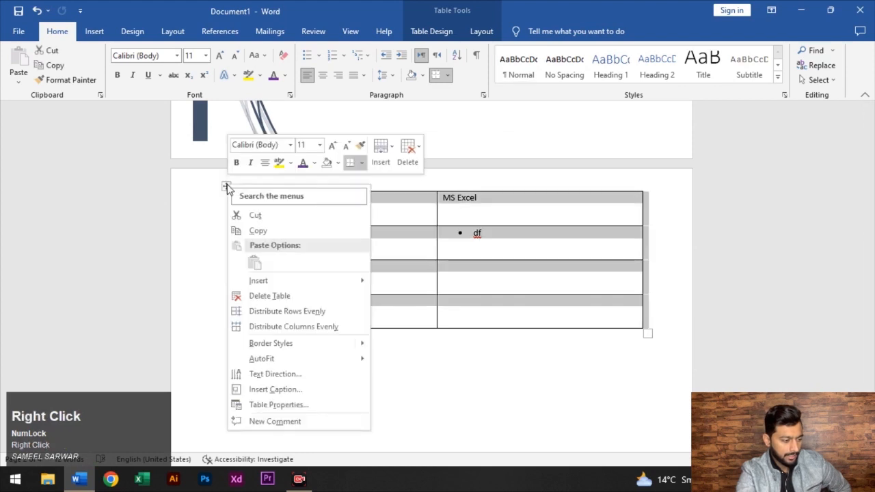
left_click(332, 296)
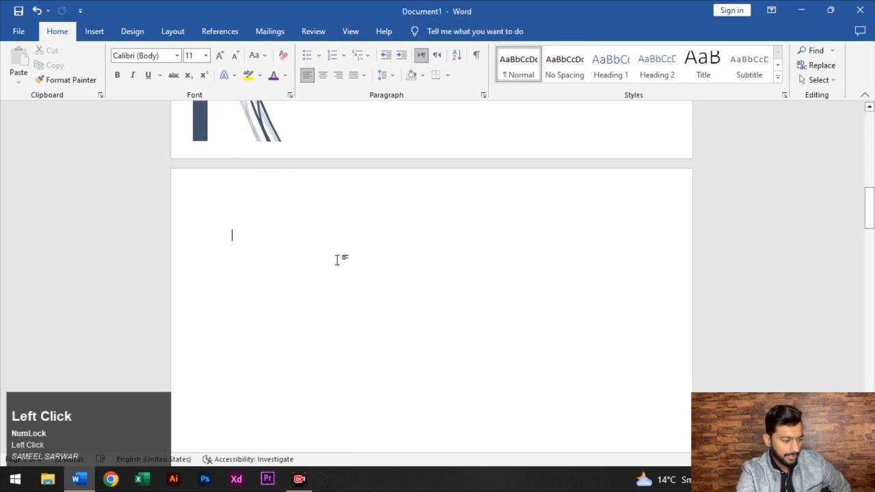
Insert the picture central mall.PNG from the device's Pictures folder onto the second page.
left_click(95, 32)
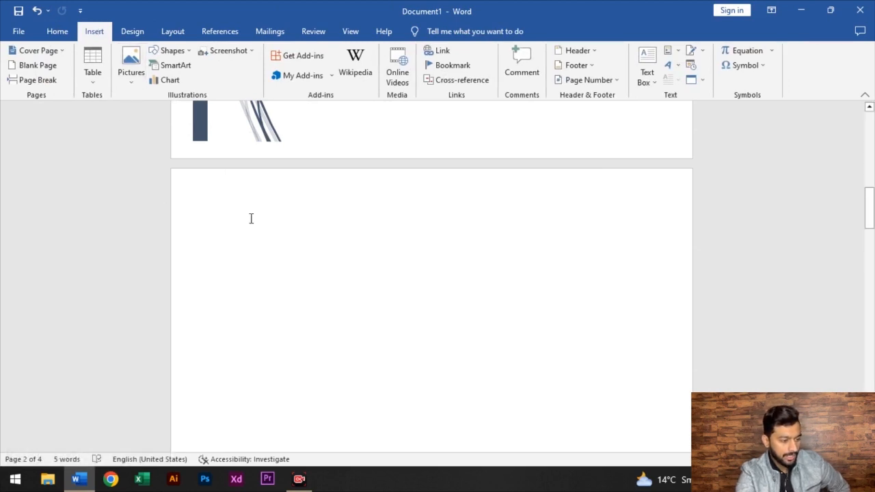
left_click(136, 84)
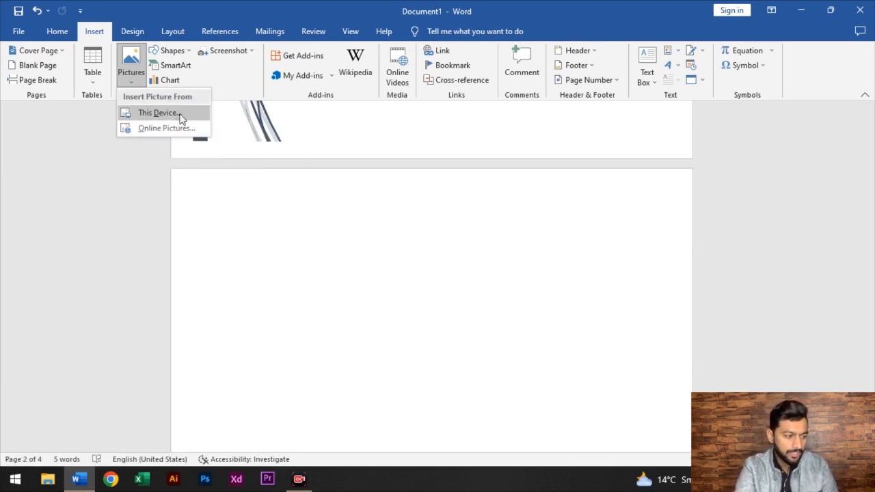
left_click(158, 113)
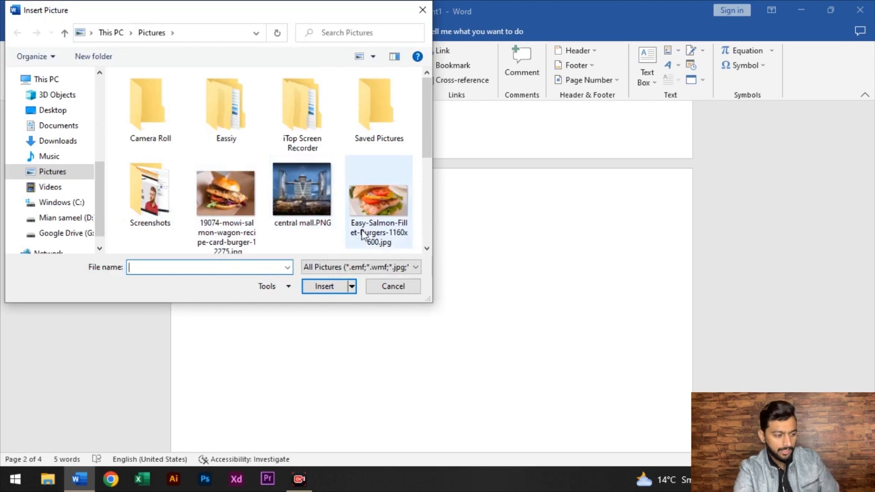
left_click(299, 196)
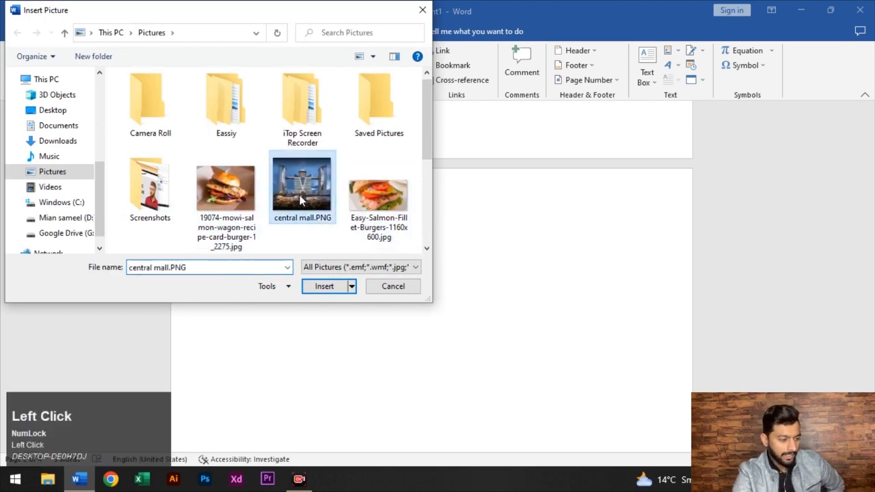
left_click(337, 287)
Scale the inserted mall picture down proportionally to about 4.53" high by 4.99" wide.
scroll(377, 270, "down", 3)
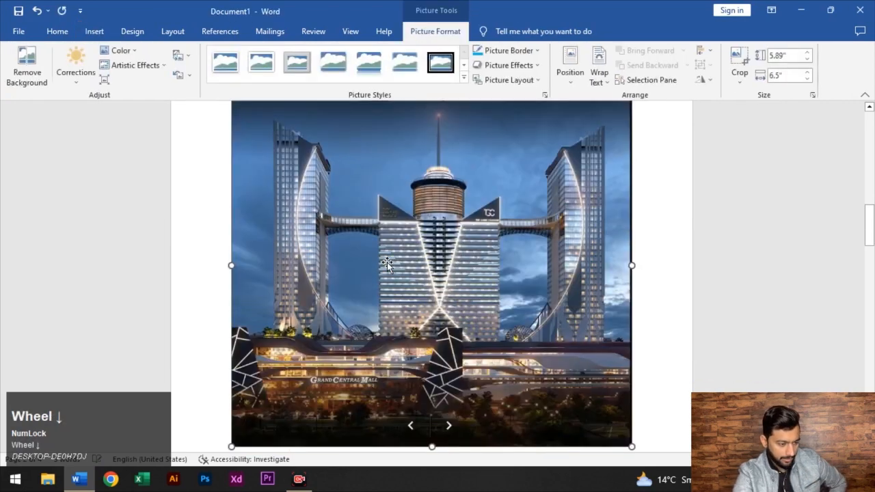
scroll(387, 265, "up", 4)
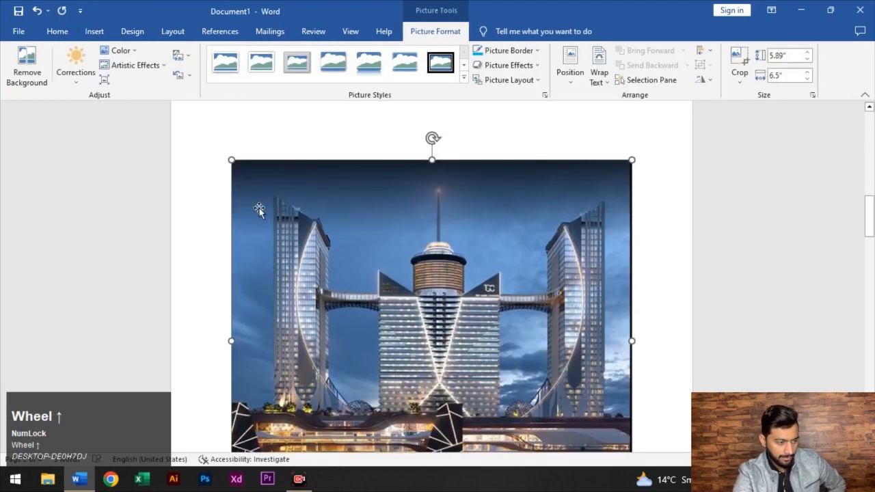
left_click_drag(231, 159, 335, 242)
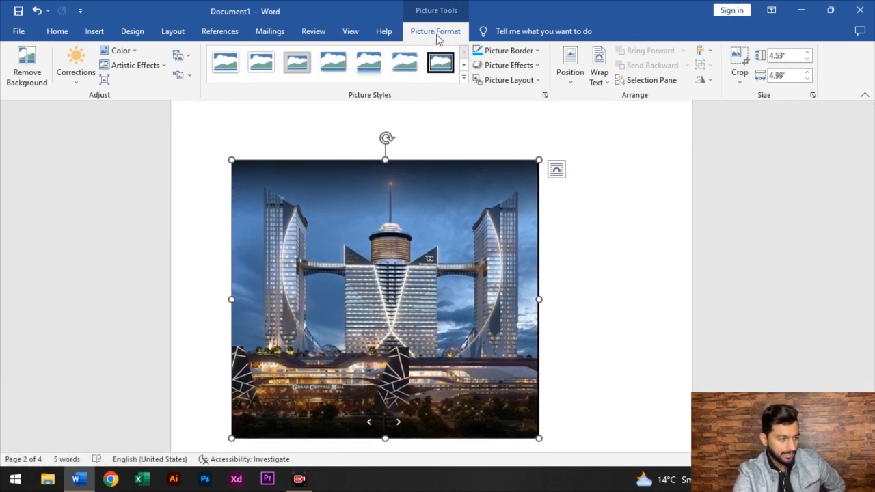
Try the metal-framed oval and rounded-rectangle picture styles on the mall picture, settling on the tilted, rounded-corner perspective style with a shadow.
left_click(413, 270)
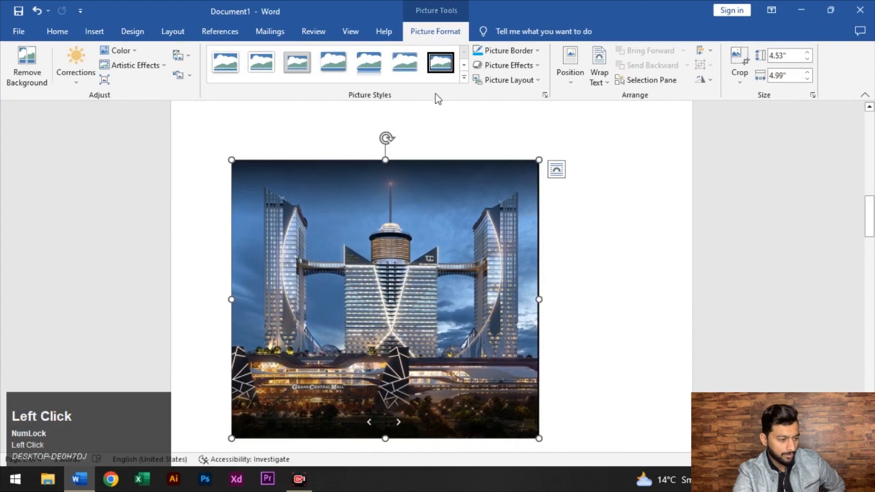
left_click(463, 80)
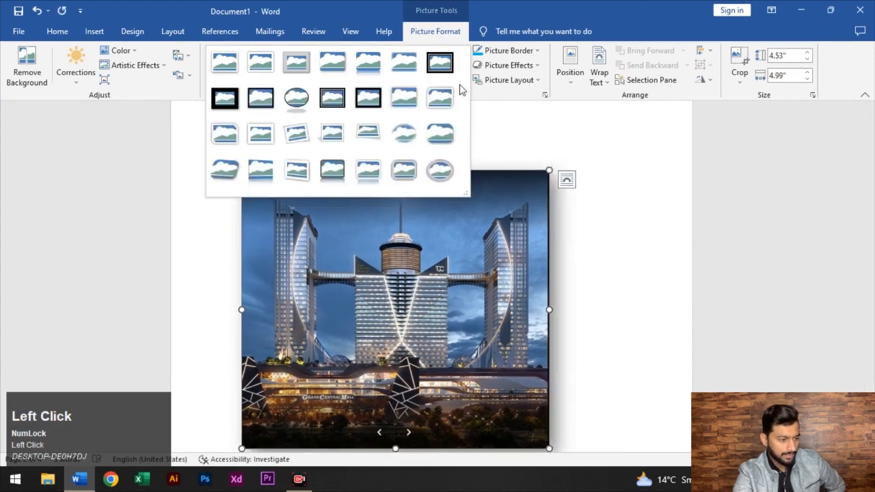
left_click(442, 175)
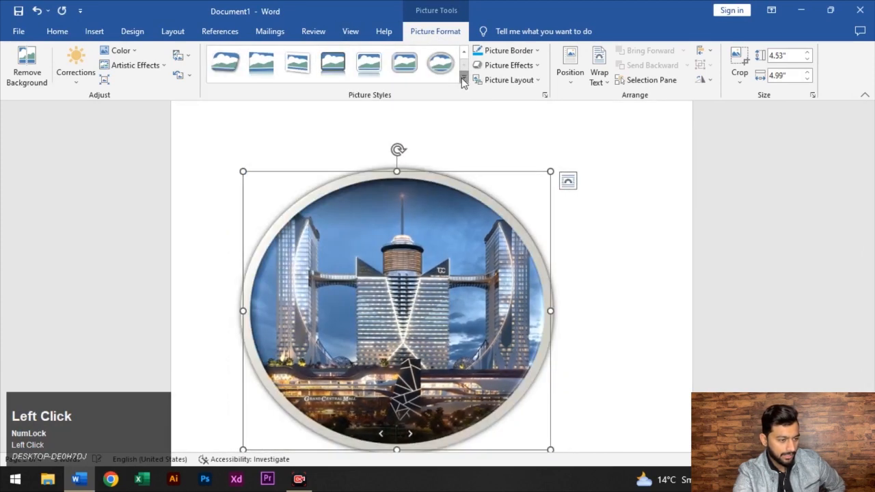
left_click(463, 80)
left_click(404, 170)
left_click(463, 80)
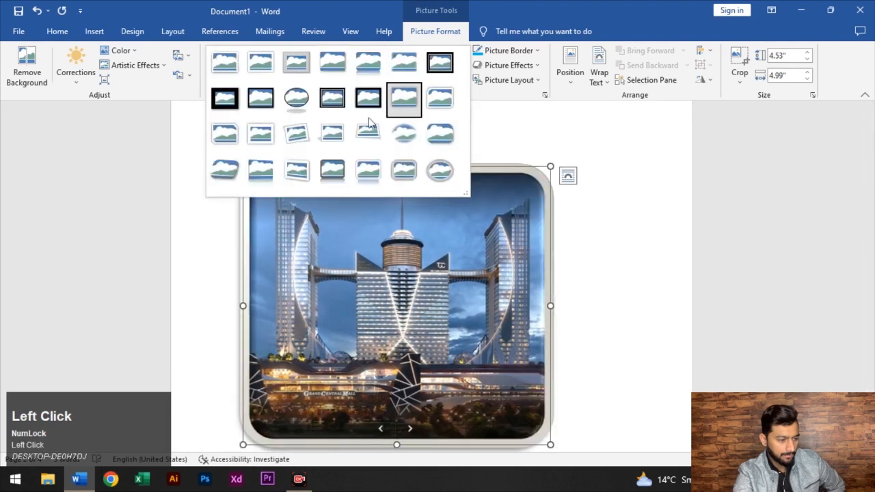
left_click(226, 176)
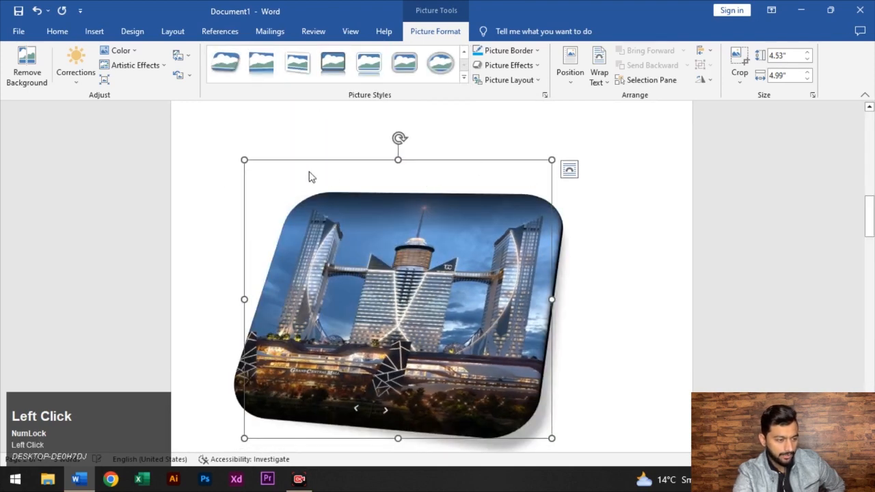
Scale the mall picture down to about 4" high by 4.42" wide and cut it from the page.
left_click_drag(270, 175, 288, 189)
left_click_drag(427, 236, 447, 229)
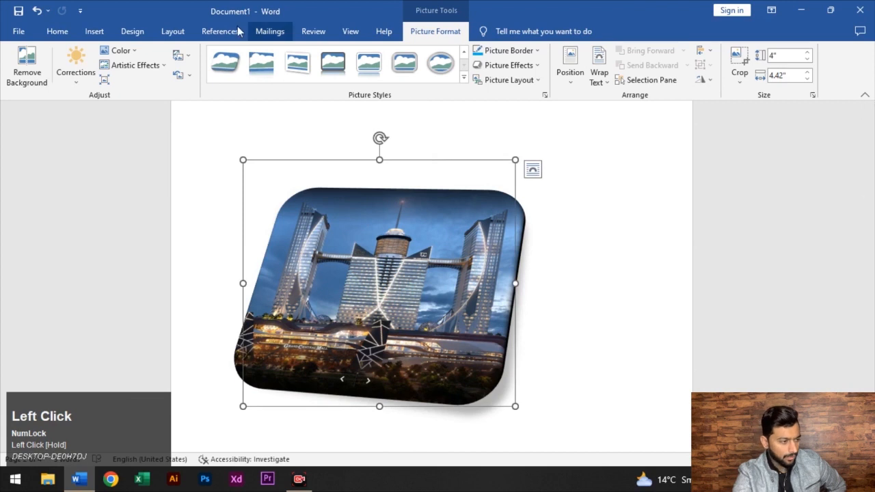
right_click(479, 242)
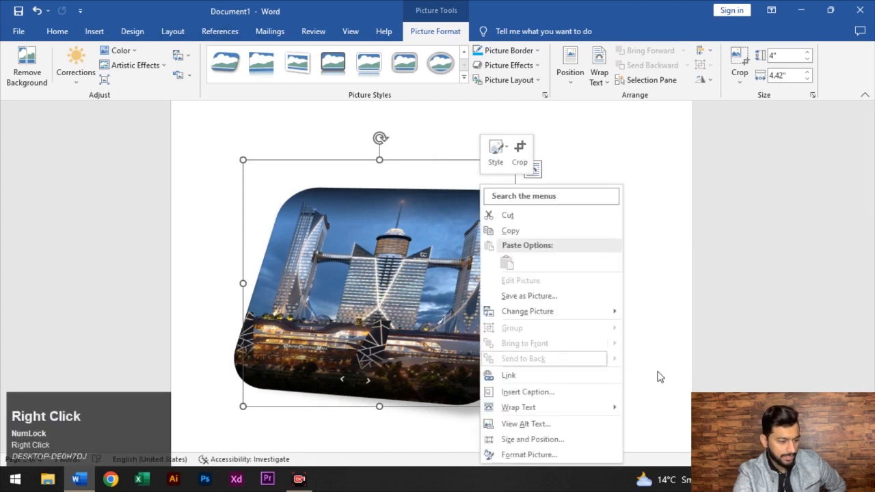
left_click(507, 215)
Draw a smiley face shape with equal proportions, about 2.54" by 2.54", in the middle of the empty page.
left_click(94, 32)
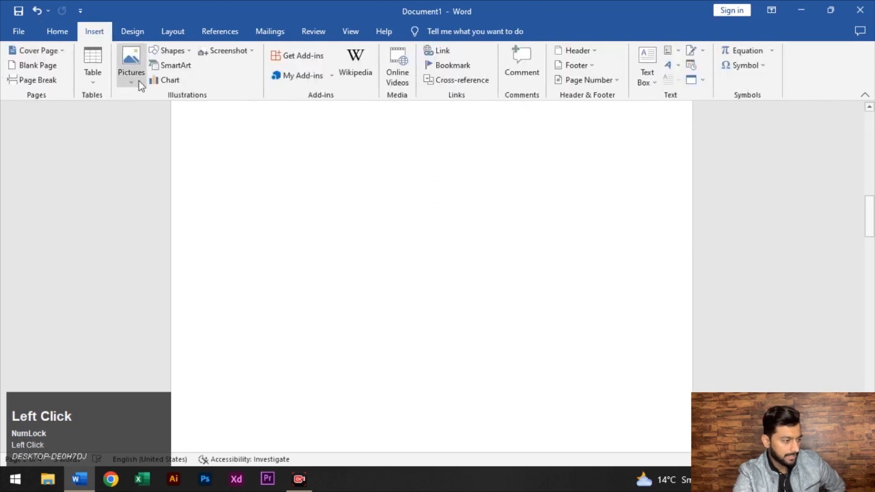
left_click(189, 54)
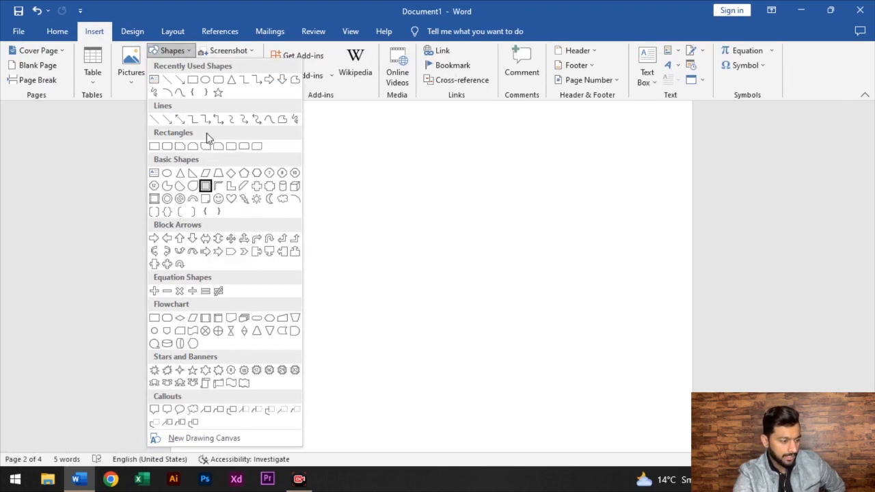
left_click(218, 198)
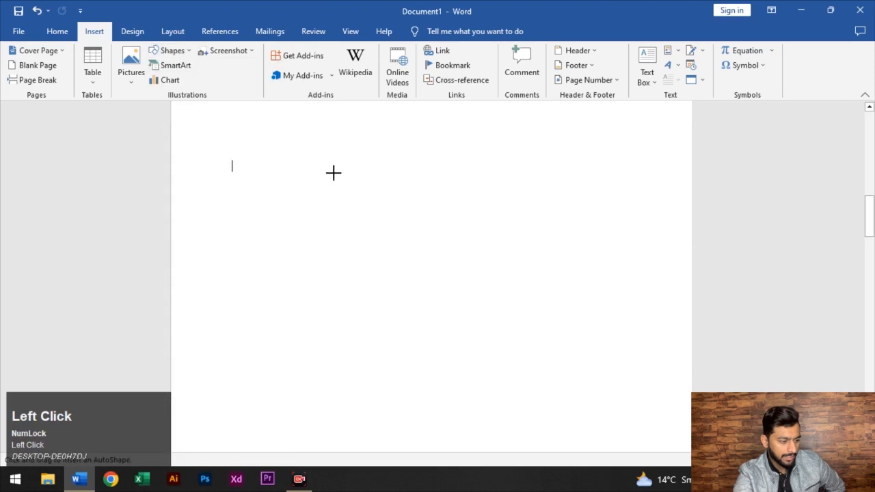
left_click_drag(332, 171, 499, 334)
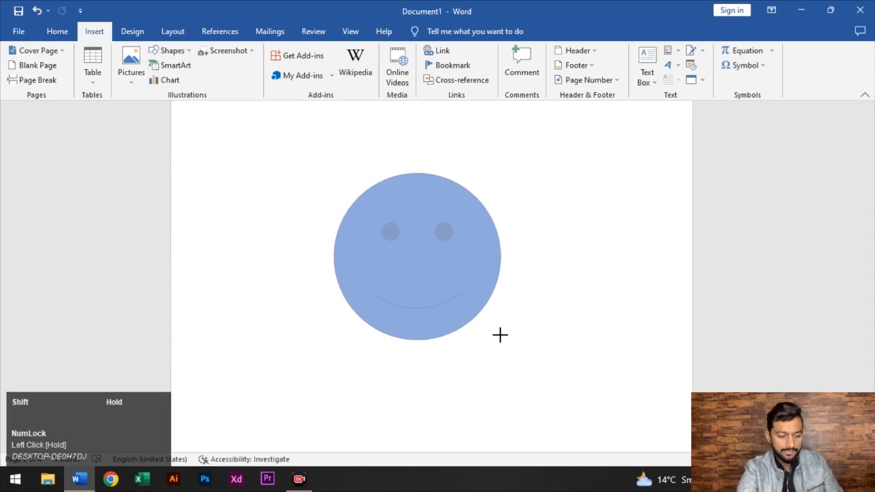
mouse_move(500, 334)
left_mouse_down()
mouse_move(503, 189)
mouse_move(499, 296)
mouse_move(414, 299)
mouse_move(535, 383)
mouse_move(451, 370)
mouse_move(428, 287)
mouse_move(472, 328)
mouse_move(490, 329)
left_mouse_up()
key("shift")
Fill the smiley face with the standard orange color and give it a standard purple outline.
left_click(418, 36)
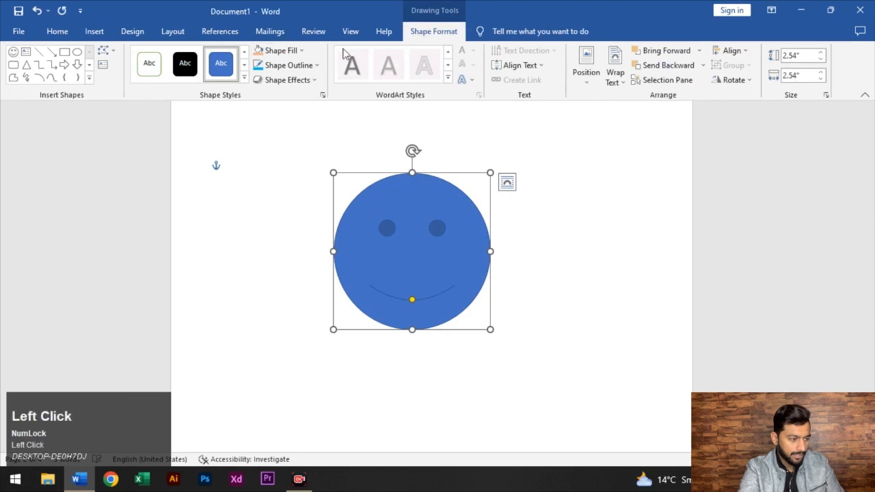
left_click(300, 50)
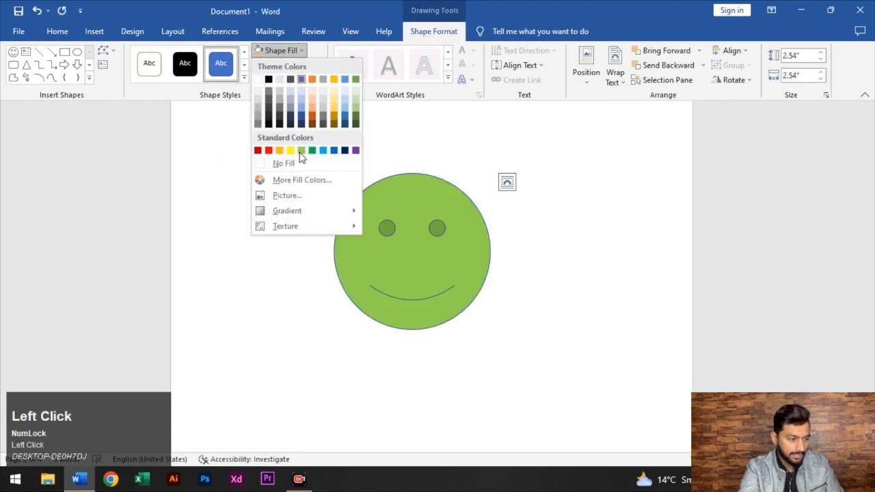
left_click(280, 150)
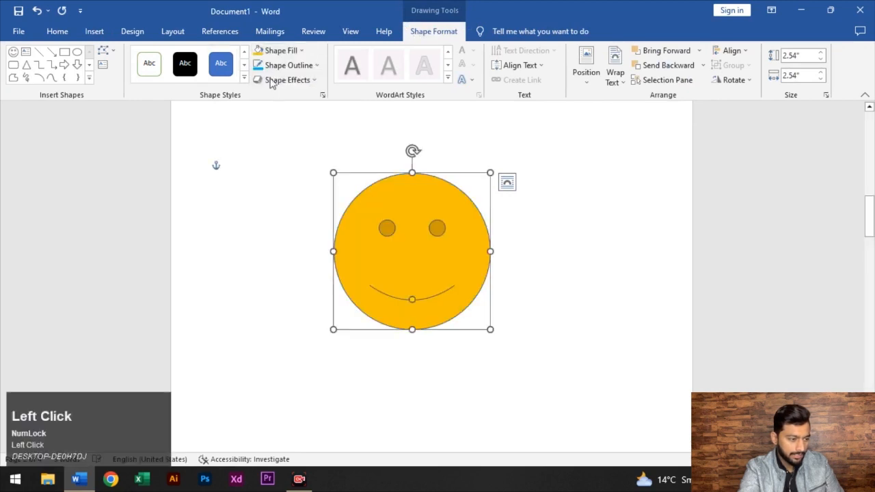
left_click(307, 68)
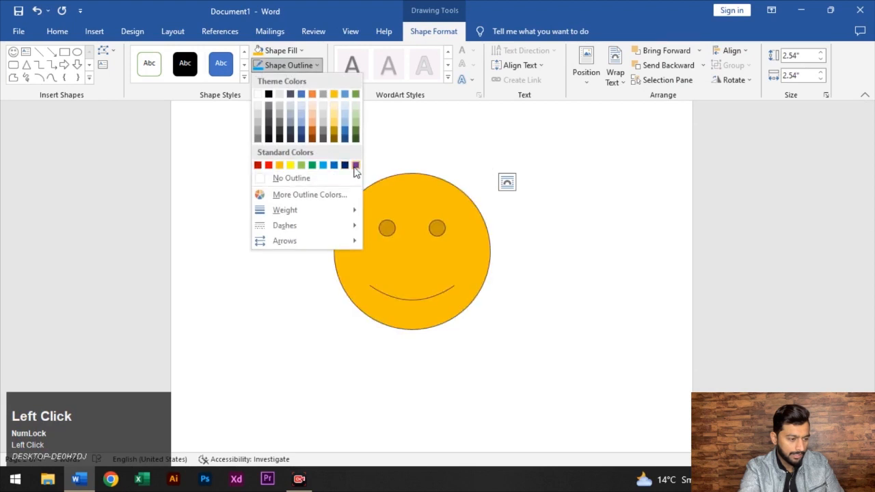
left_click(355, 167)
Add an outer shadow to the smiley face, offset toward its upper right.
left_click(287, 80)
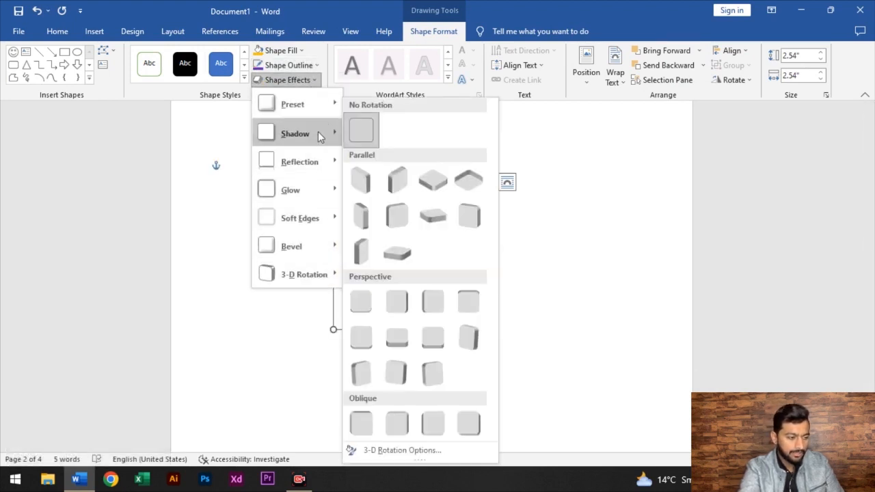
mouse_move(332, 143)
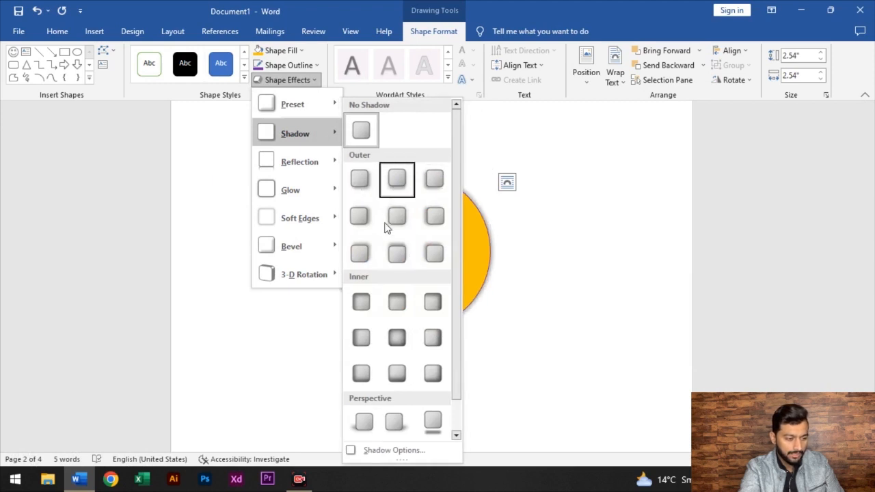
left_click(358, 253)
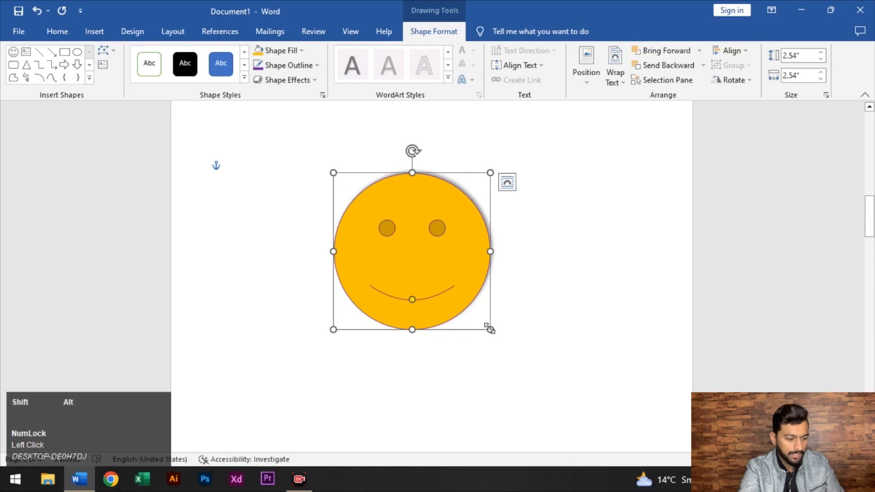
Scale the smiley face up with equal proportions to about 3.33" by 3.33" and cut it from the page.
left_click_drag(490, 328, 417, 256)
left_click_drag(486, 282, 513, 294)
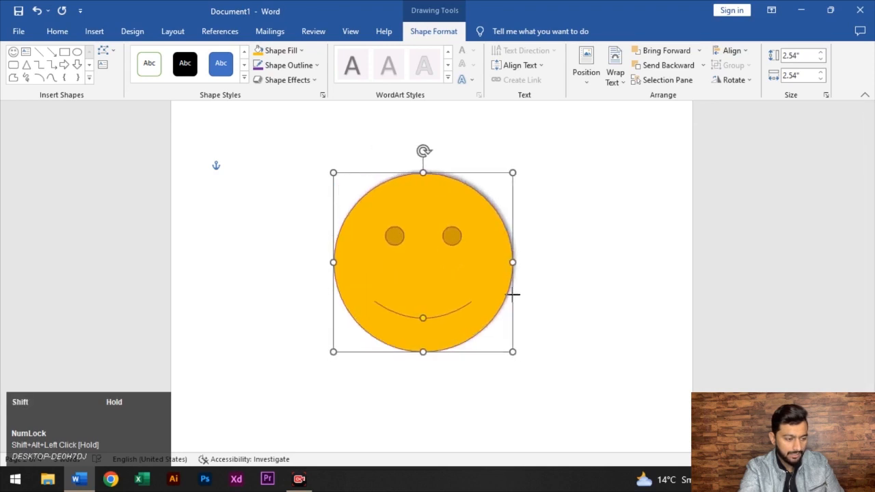
left_click_drag(587, 341, 501, 378)
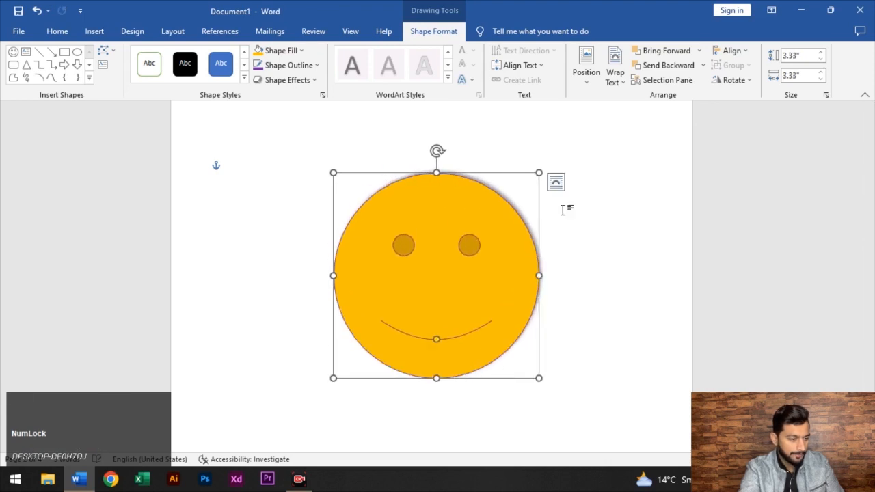
left_click(353, 164)
right_click(454, 224)
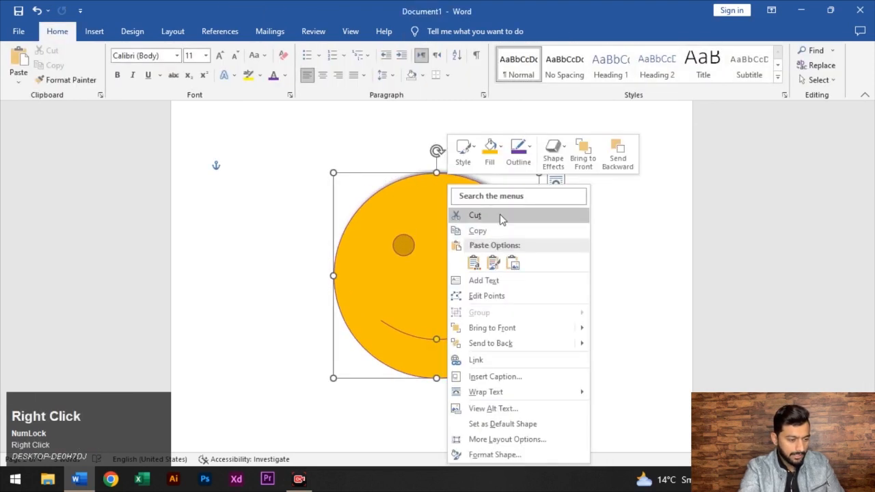
left_click(502, 216)
Draw a text box about 2.9" high by 3.06" wide on the right half of the page and undo it.
left_click(94, 30)
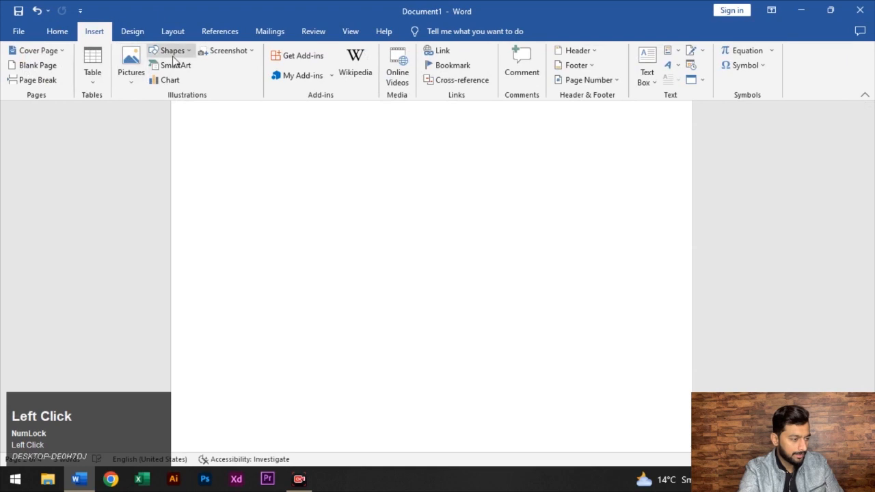
left_click(186, 49)
scroll(240, 190, "down", 1)
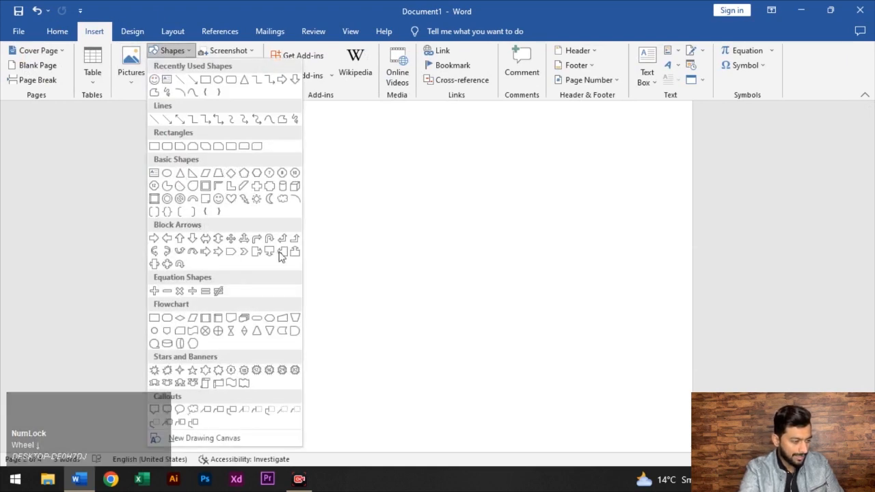
left_click(155, 174)
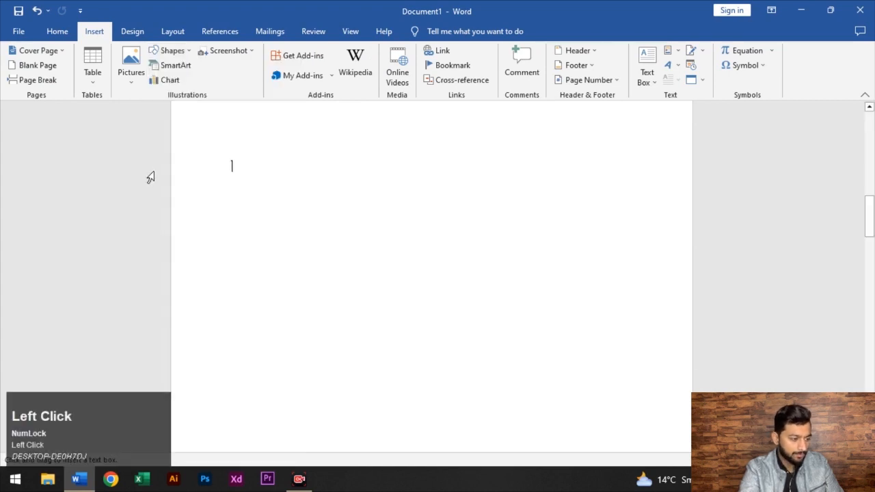
left_click_drag(455, 142, 643, 320)
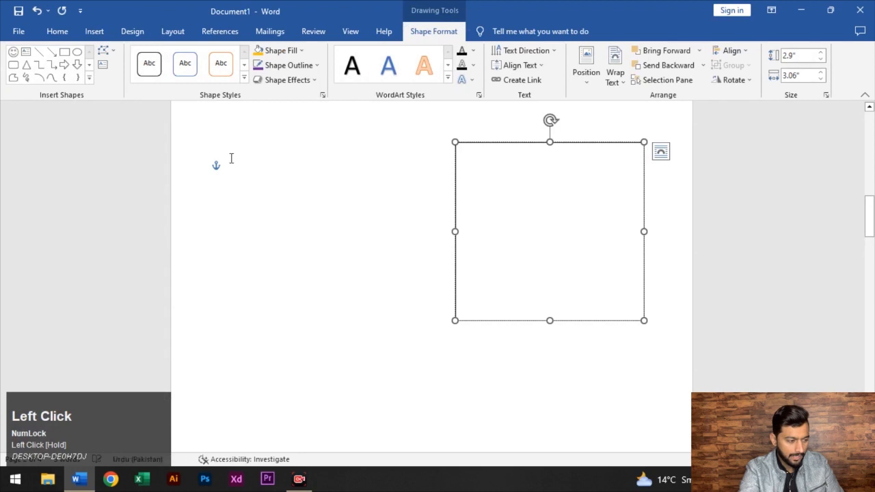
left_click(231, 157)
left_click(516, 180)
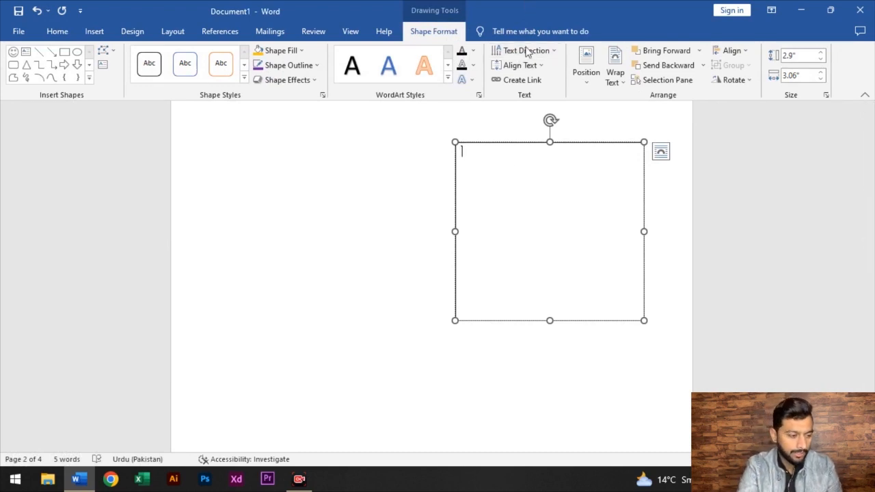
left_click(514, 144)
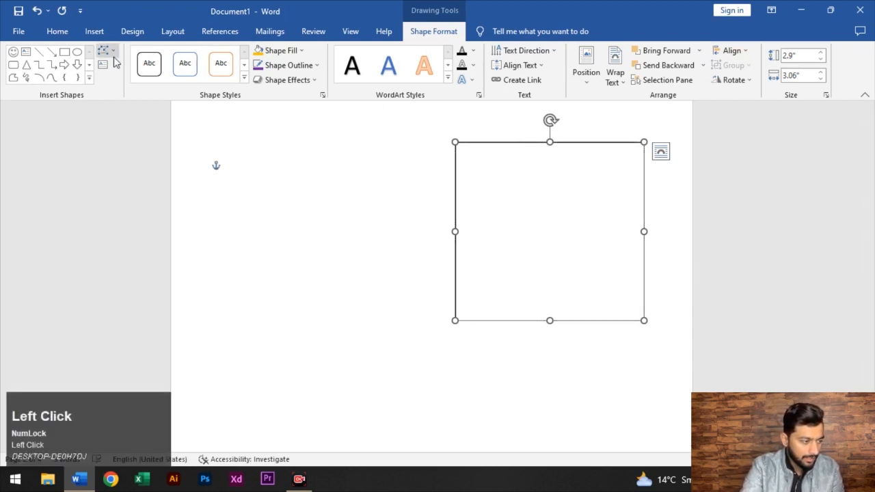
key("ctrl+z")
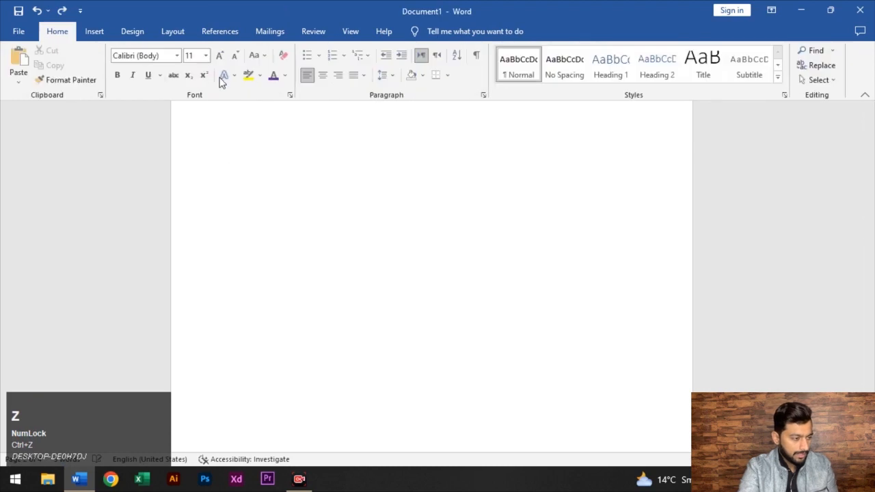
Draw a rectangle with rounded top corners, about 2.69" high by 2.54" wide, in the middle of the page.
left_click(94, 32)
left_click(188, 56)
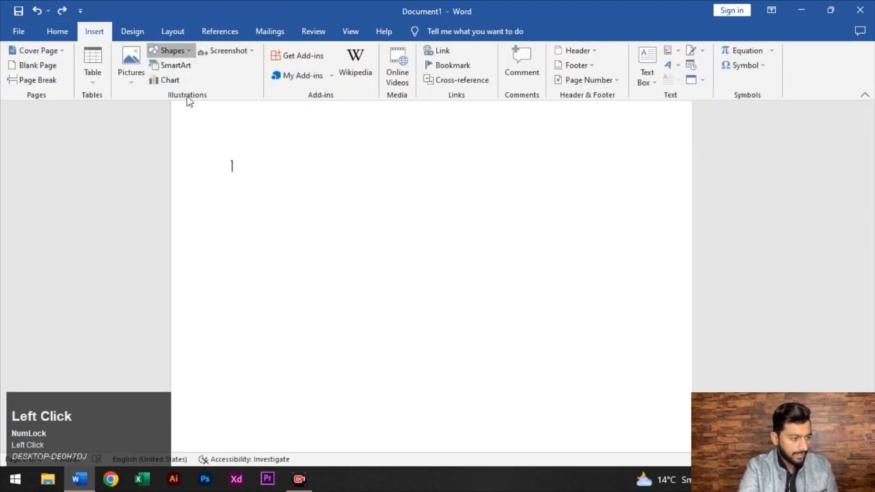
left_click(248, 152)
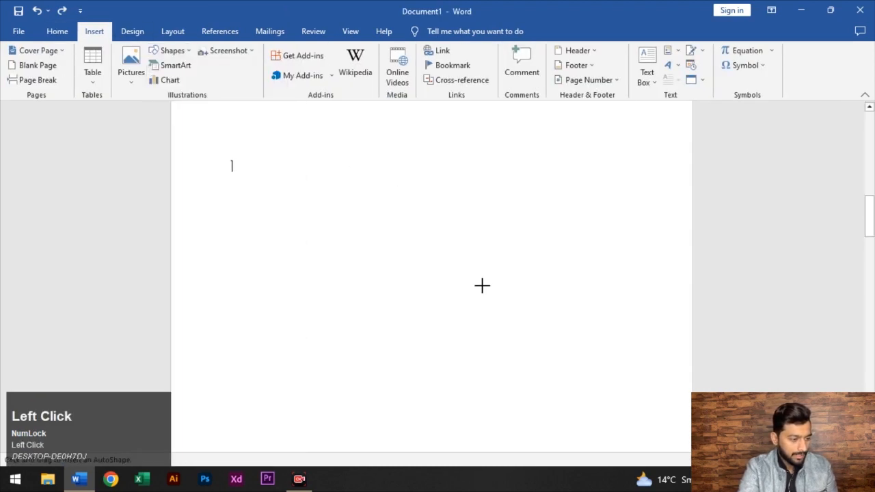
left_click_drag(351, 160, 508, 325)
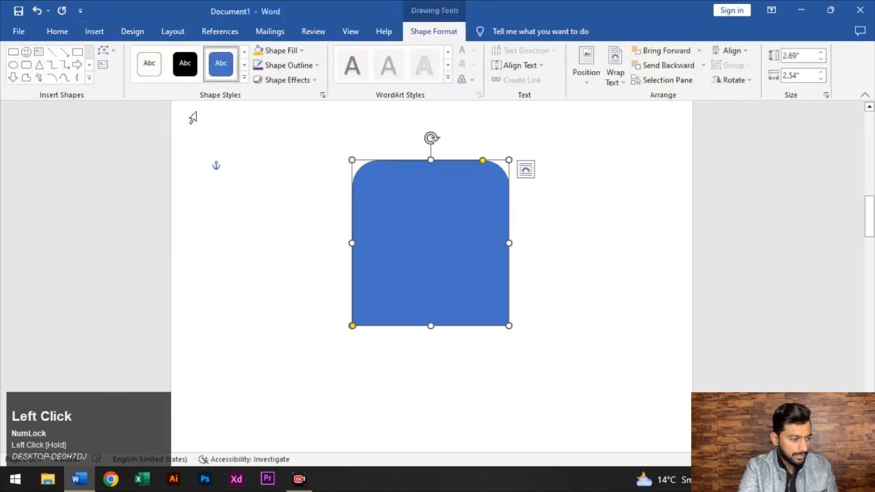
Edit the points of the rounded-top rectangle, pulling its left edge inward and its upper right corner outward into an irregular outline.
left_click(107, 53)
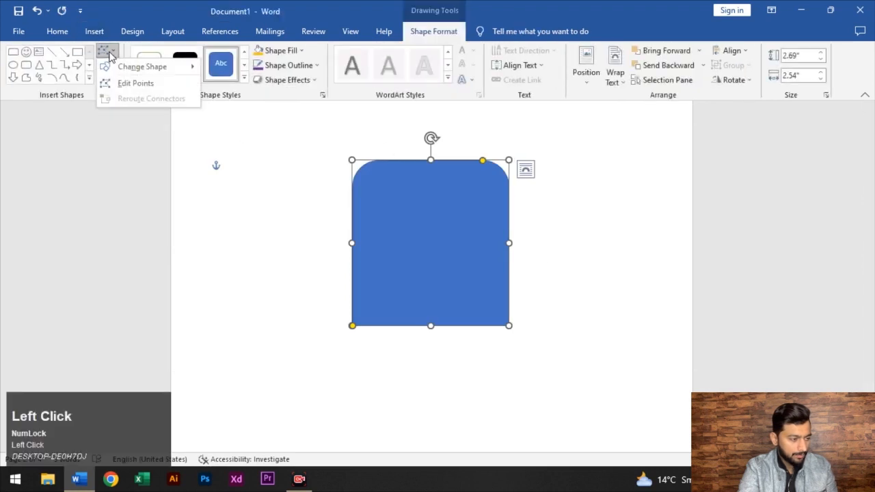
left_click(136, 77)
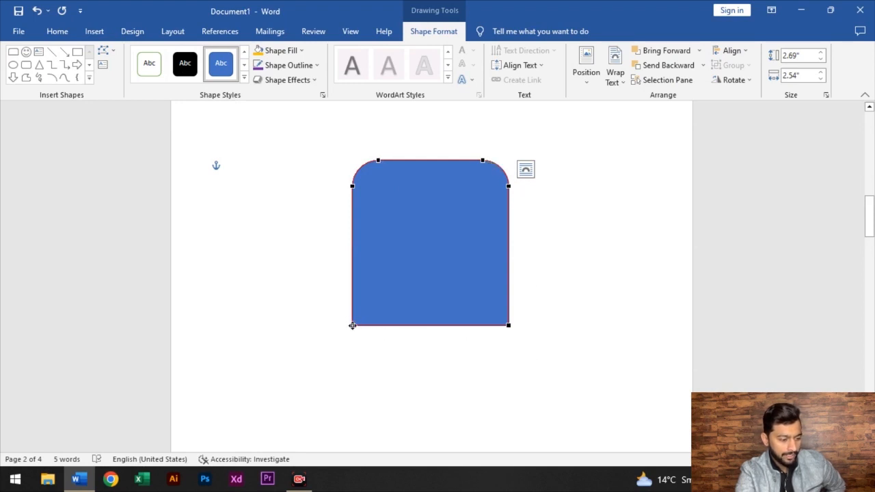
left_click_drag(352, 325, 387, 282)
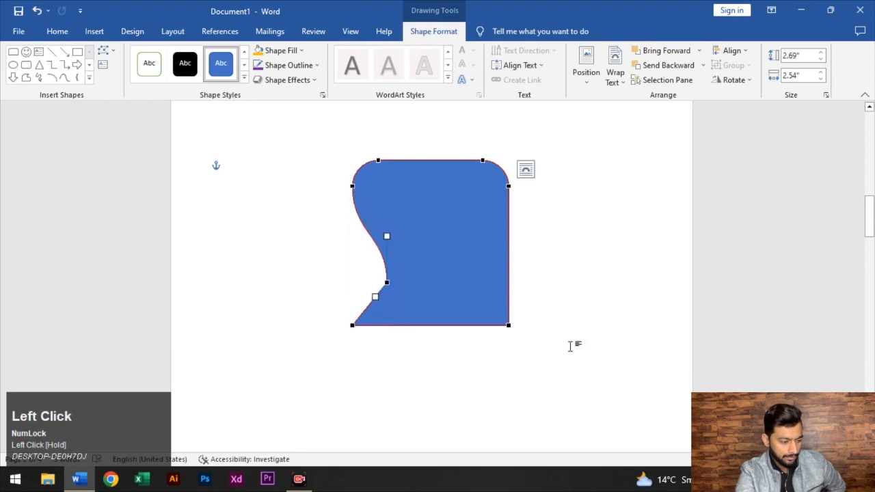
left_click_drag(508, 326, 458, 325)
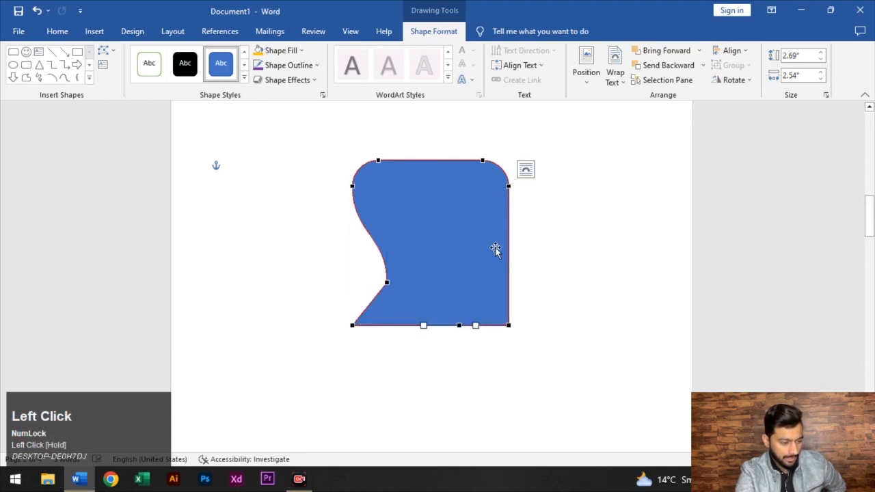
left_click_drag(508, 185, 489, 190)
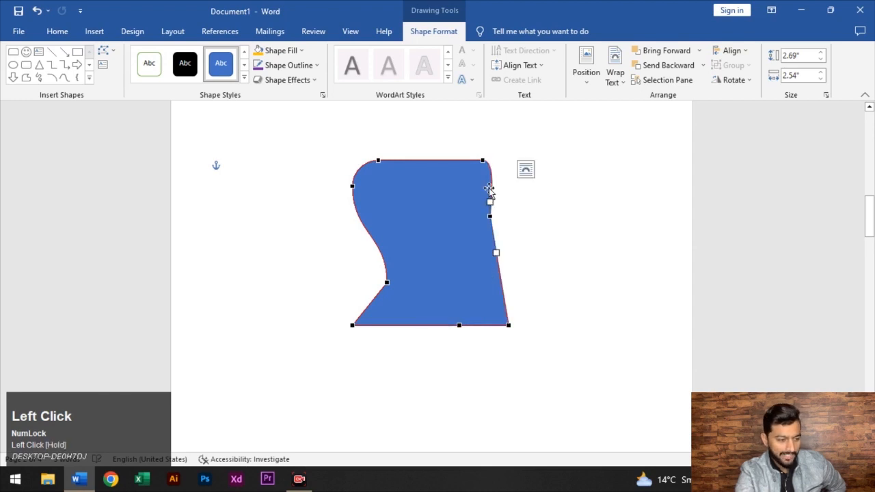
left_click_drag(483, 160, 556, 145)
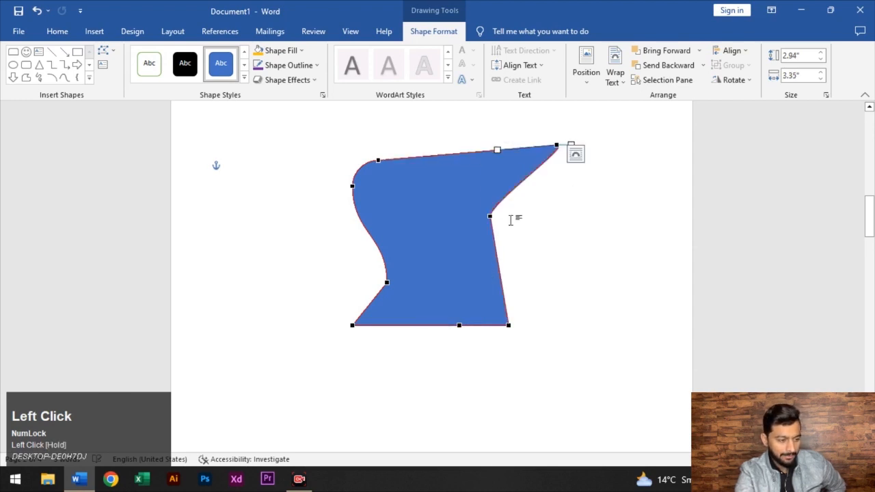
left_click_drag(491, 216, 542, 233)
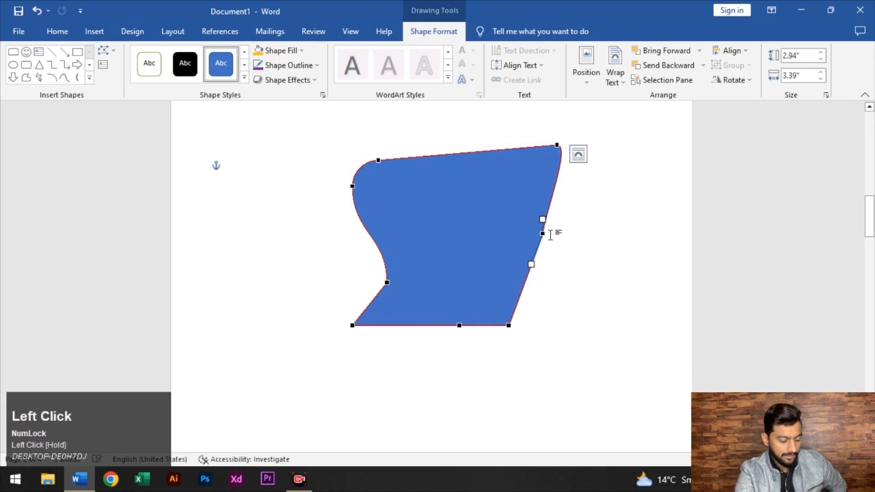
Undo all the point edits made to the rounded-top rectangle.
key("ctrl+z")
key("ctrl+z")
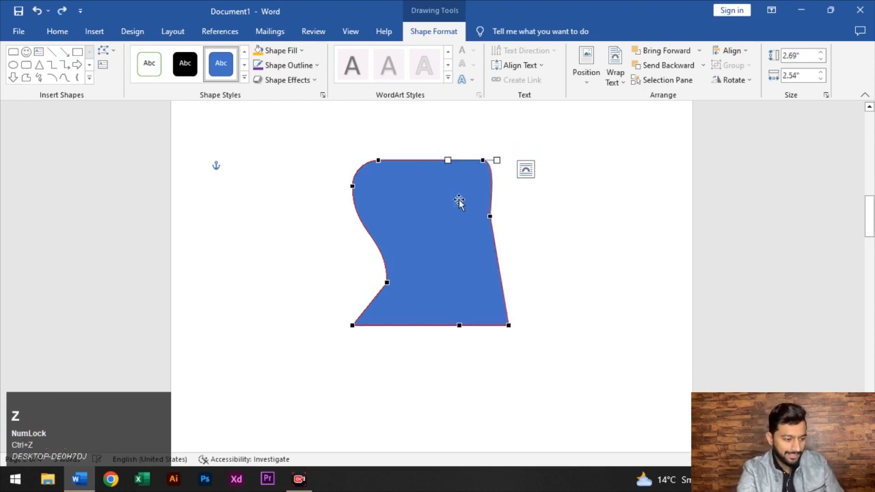
key("ctrl+z")
key("ctrl+z")
key("ctrl+z")
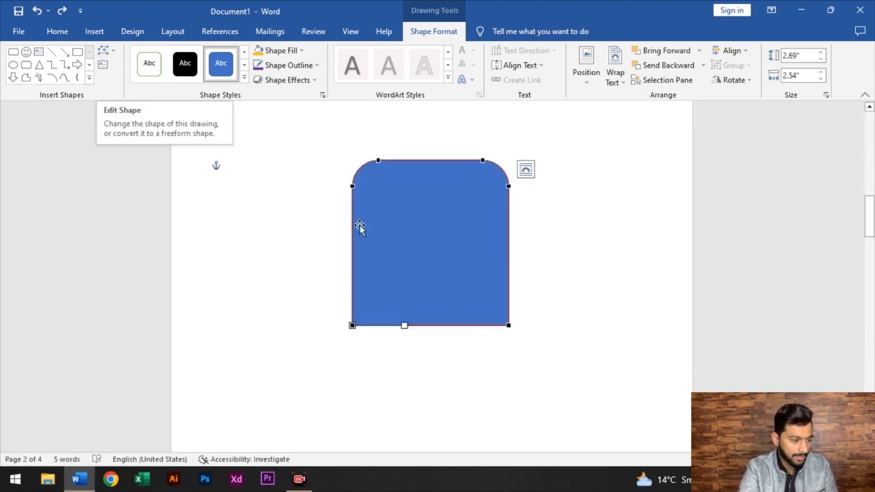
left_click(113, 53)
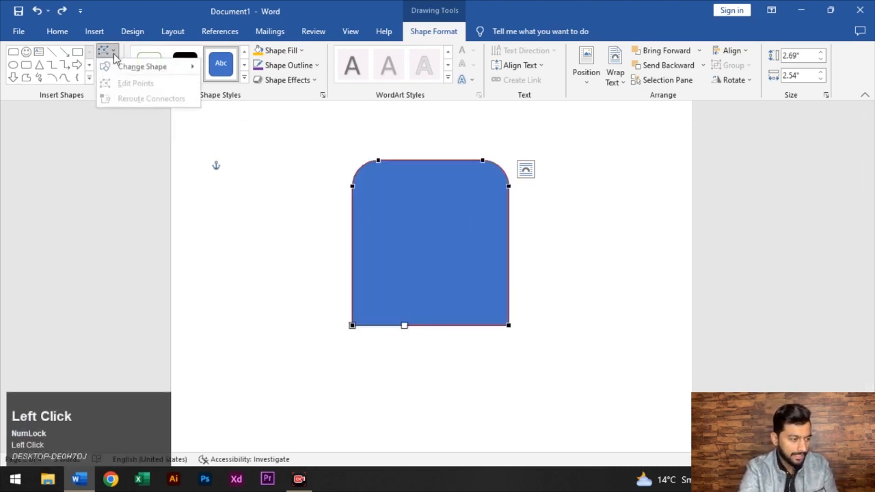
mouse_move(130, 67)
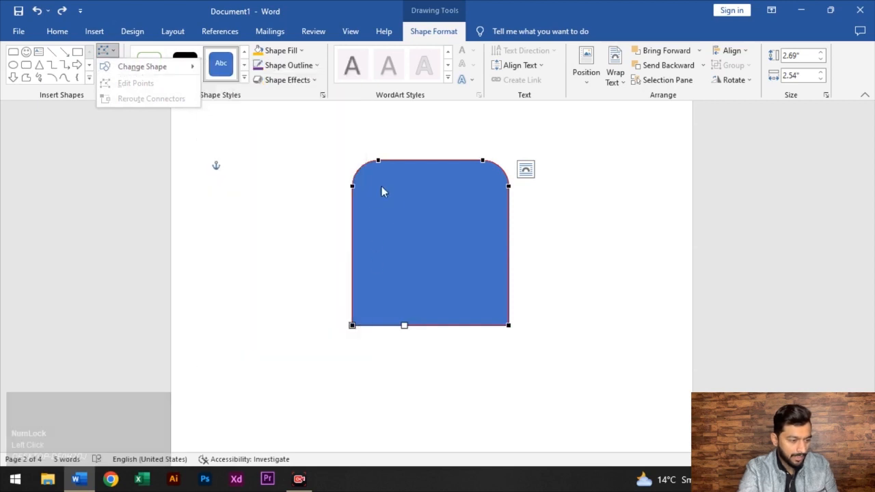
left_click(306, 271)
left_click(247, 232)
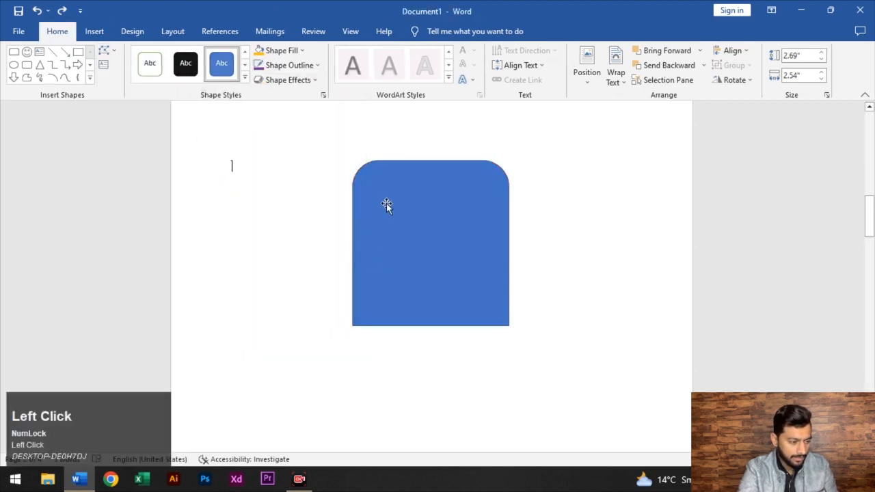
Cut the blue rounded-top rectangle from the page.
left_click(94, 31)
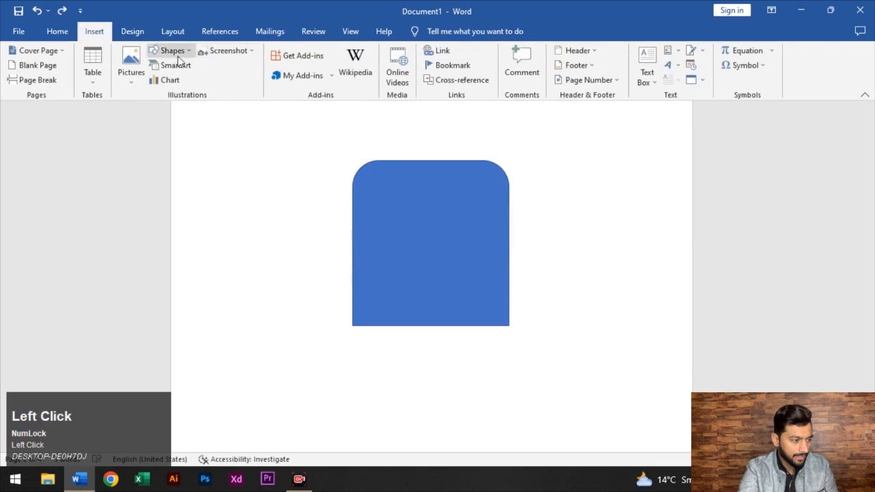
left_click(420, 248)
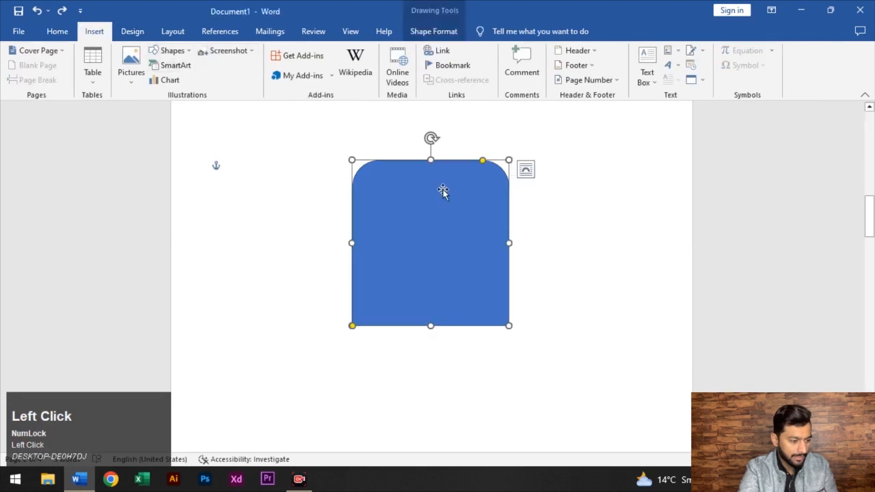
right_click(443, 186)
left_click(508, 221)
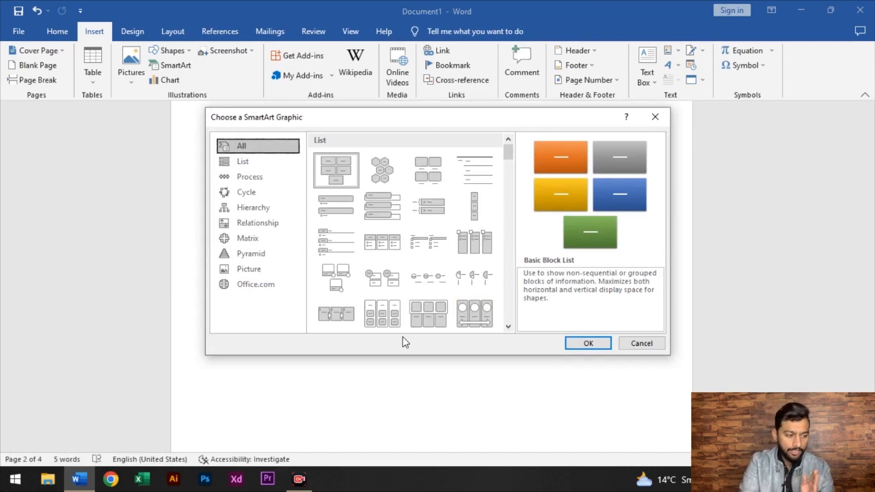
Browse the List, Process, Cycle and Picture SmartArt layouts and insert the Organization Chart from the Hierarchy category.
left_click(267, 162)
left_click(276, 176)
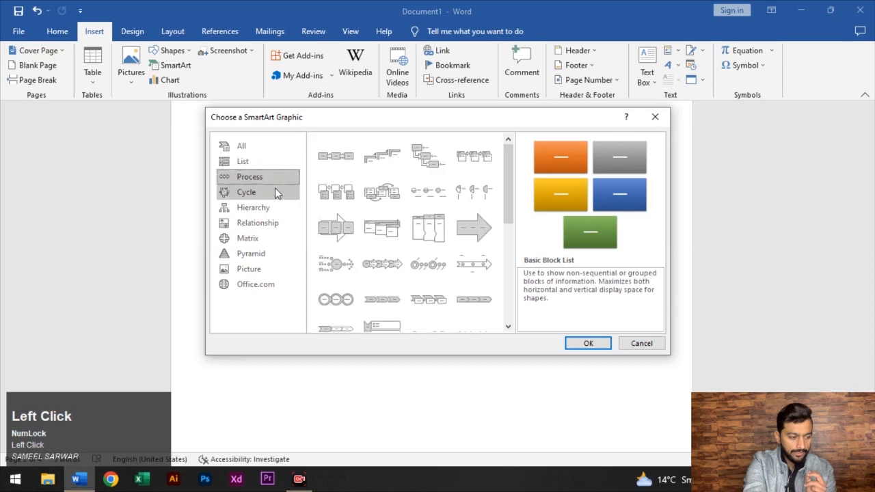
left_click(277, 194)
left_click(382, 192)
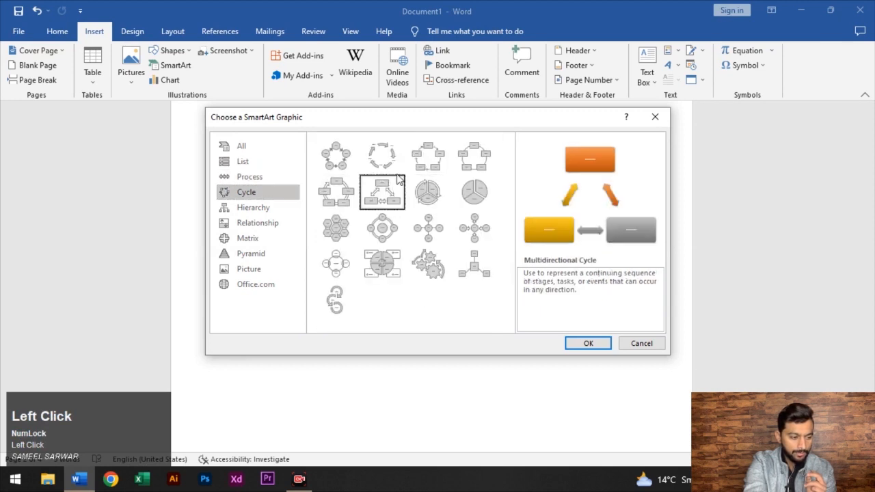
left_click(382, 157)
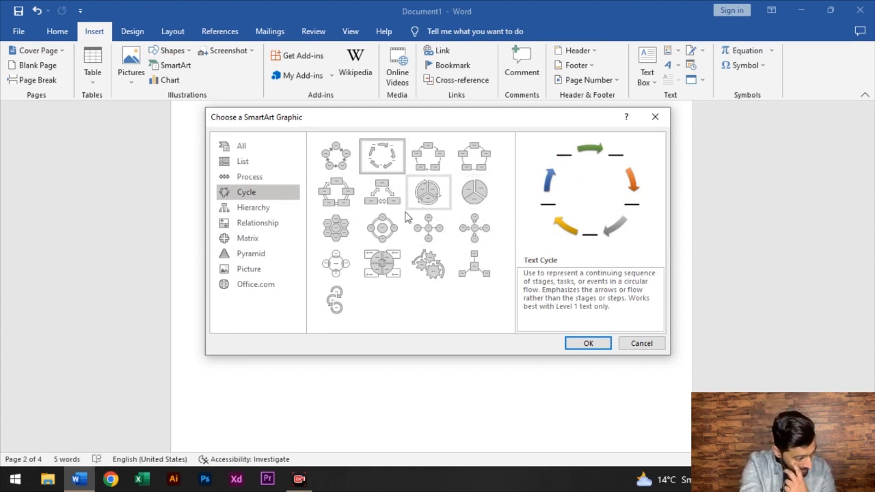
left_click(260, 268)
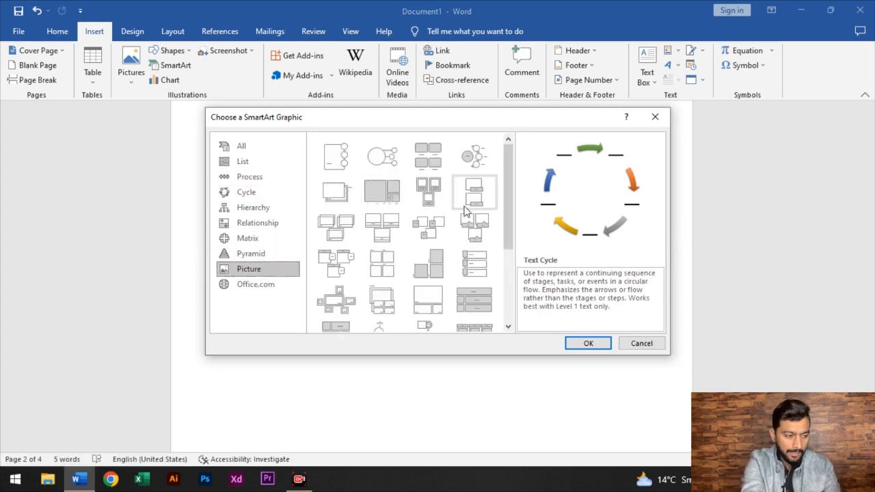
scroll(449, 216, "up", 1)
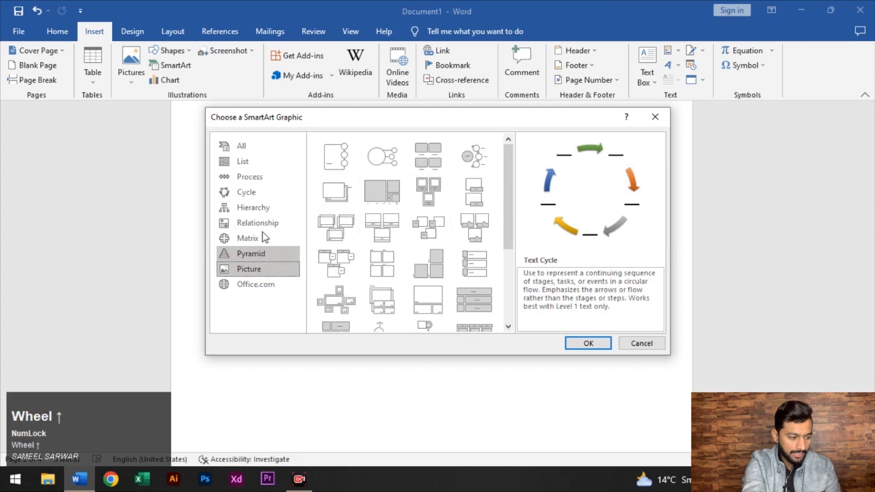
left_click(253, 207)
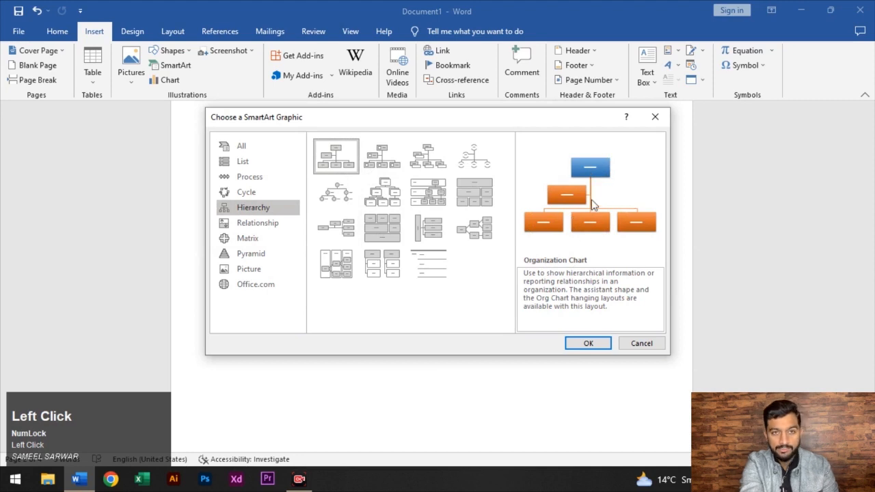
left_click(600, 346)
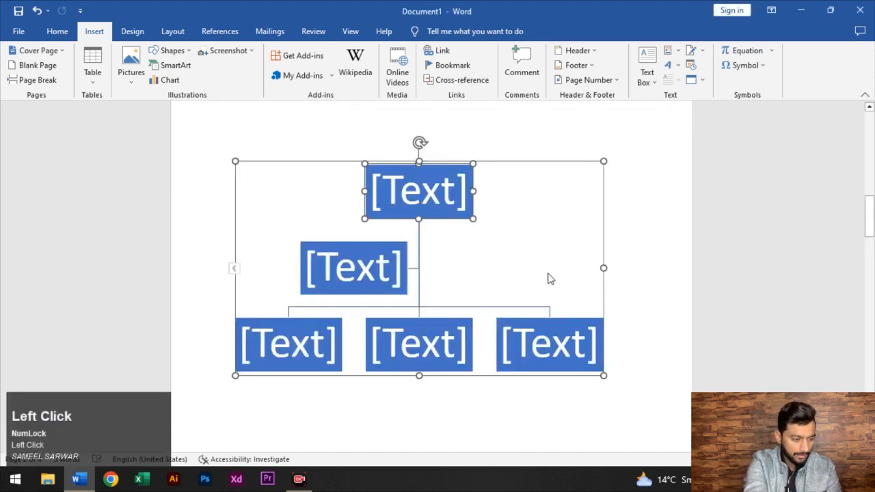
Switch the keyboard to English, then label the organization chart's top box No 1 and the assistant box below it No2.
left_click(434, 194)
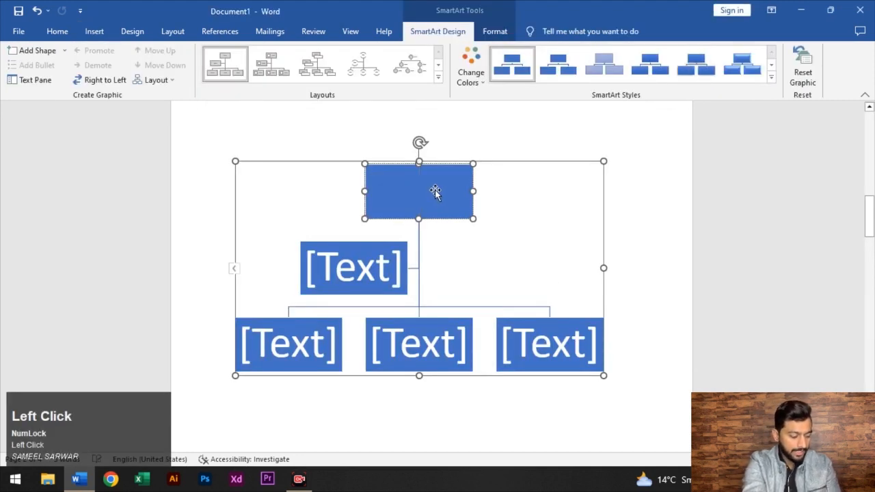
type("نہ")
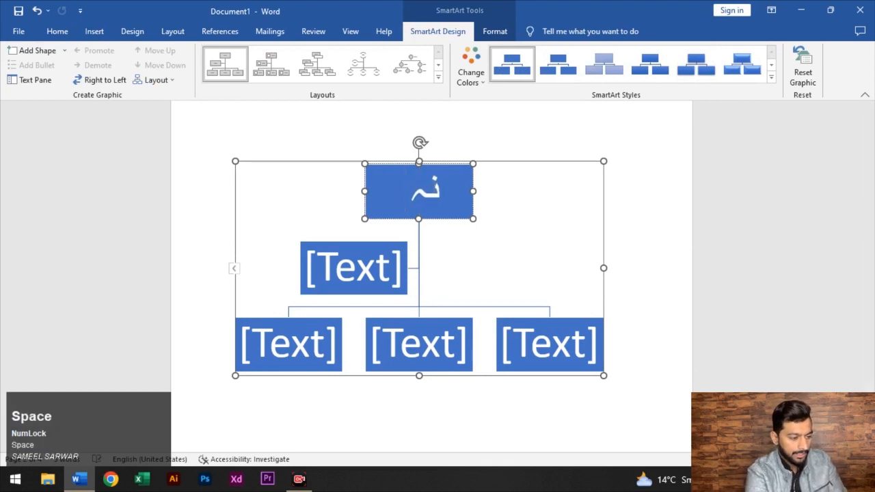
key("BackSpace")
key("BackSpace")
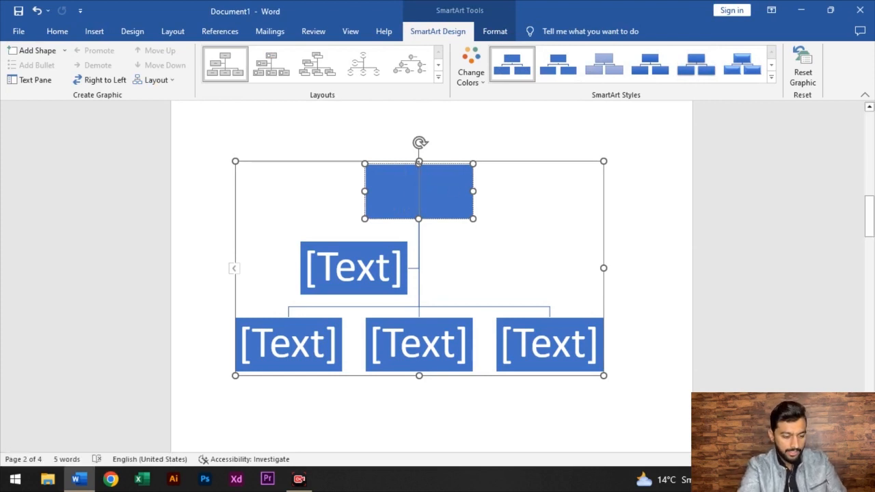
left_click(806, 479)
left_click(796, 342)
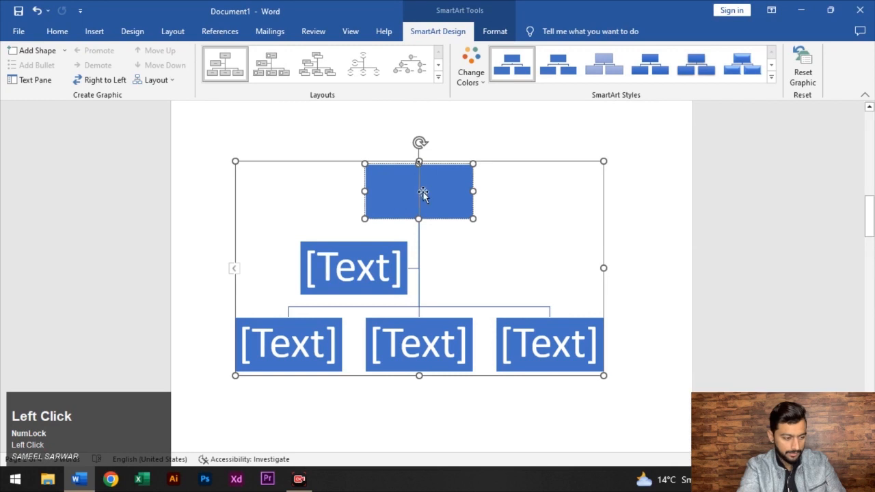
type("No 1")
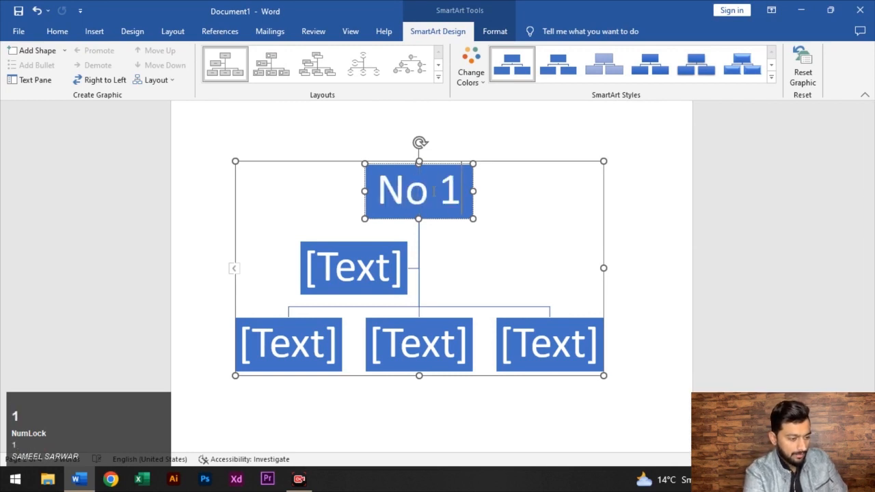
left_click(338, 265)
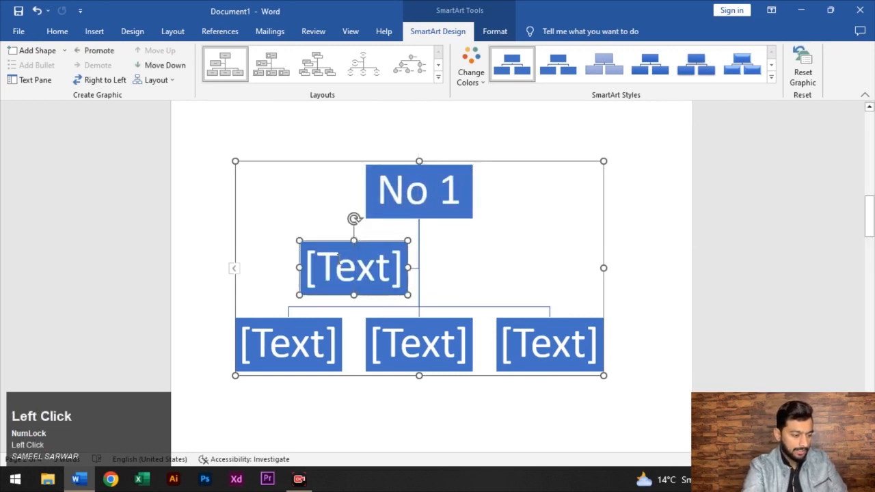
type("n")
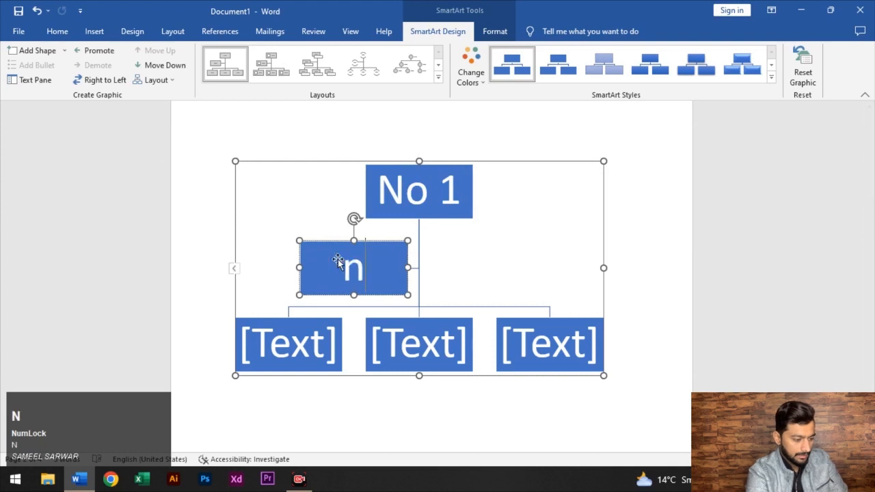
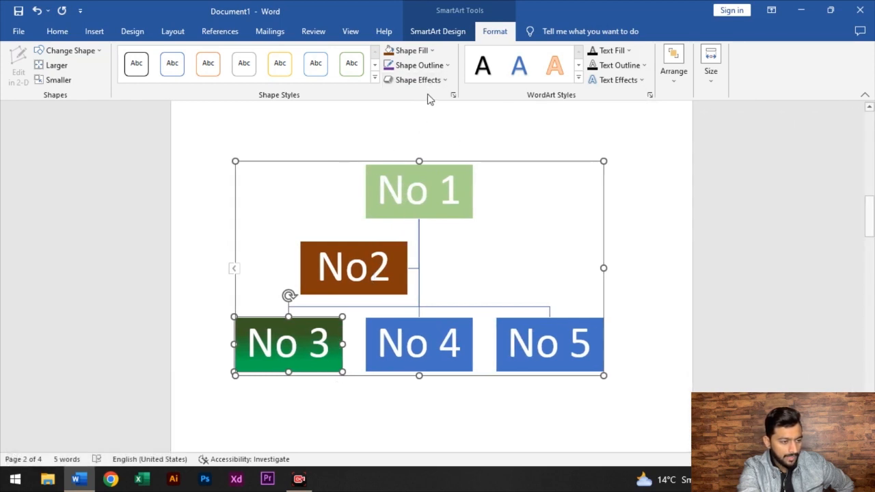
Shrink the whole organization chart graphic to about two thirds of its width.
left_click(605, 203)
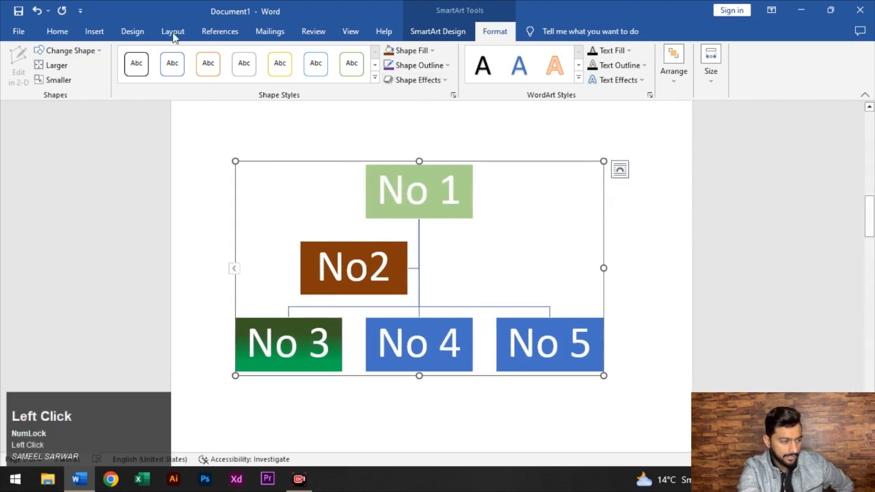
left_click(95, 31)
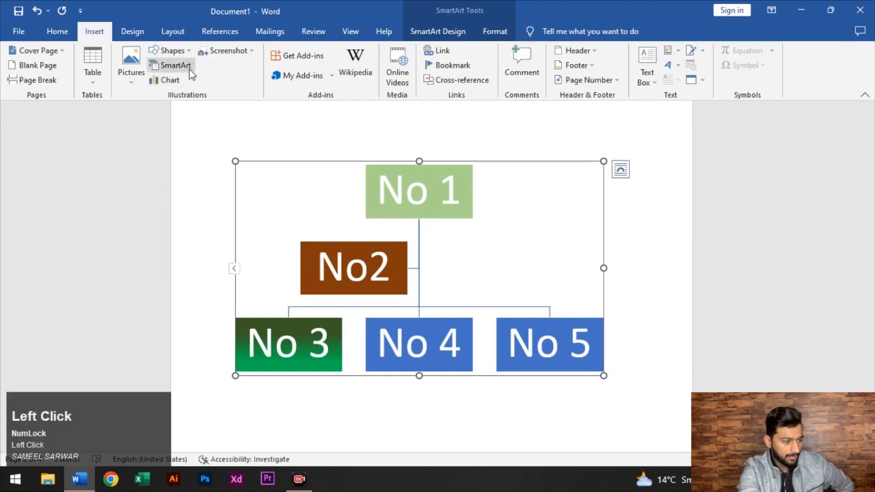
left_click_drag(603, 375, 486, 298)
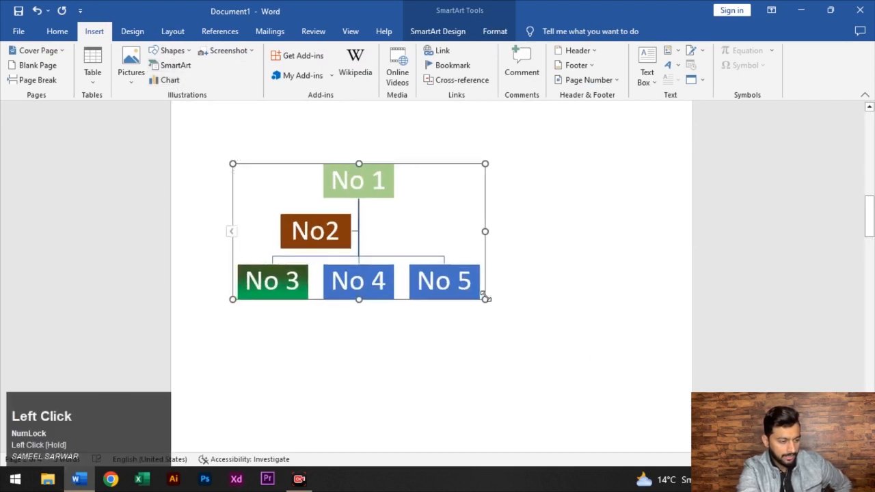
Insert a Clustered Column chart above the organization chart.
left_click(169, 80)
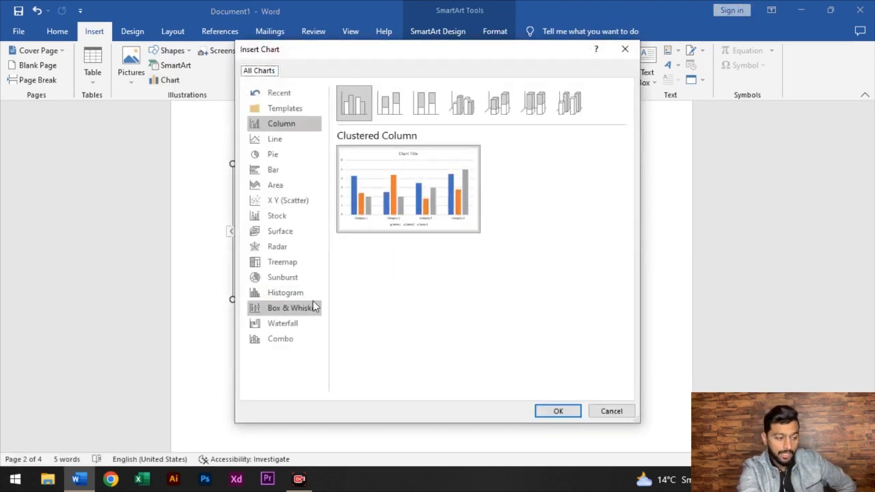
scroll(287, 159, "down", 1)
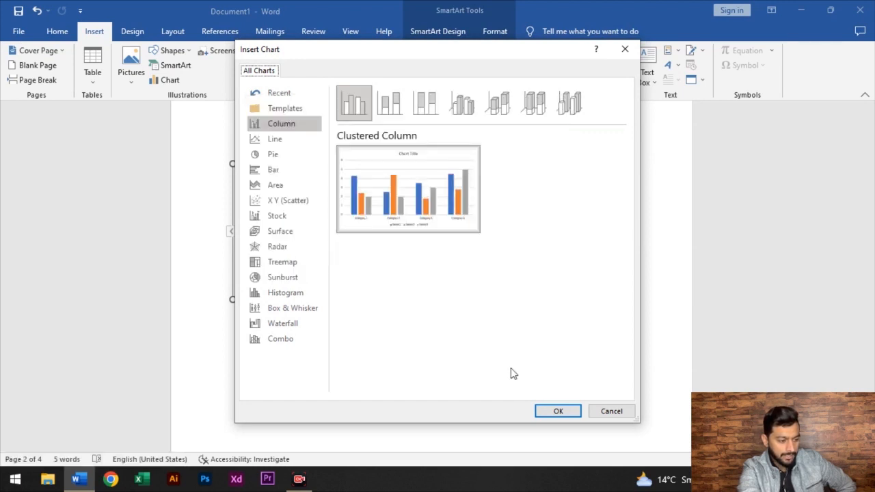
left_click(559, 412)
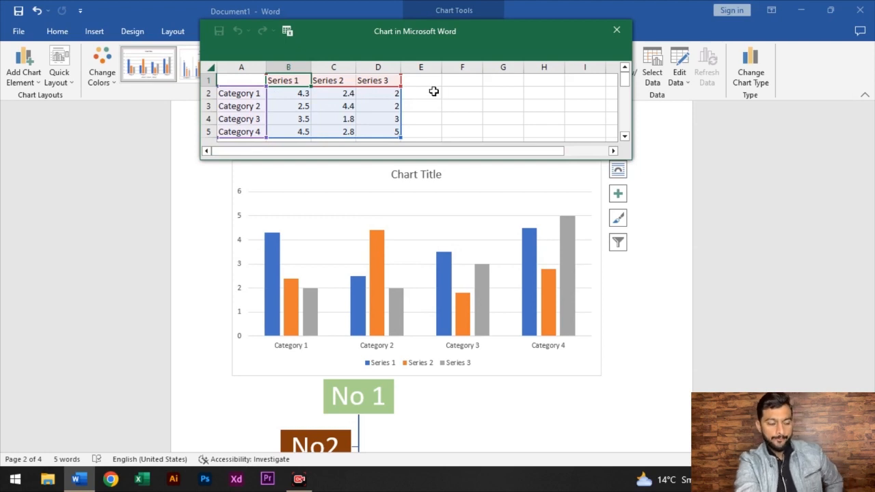
Set the Series 1 value of Category 1 to 12 in the chart data and dismiss the licence notices.
left_click(300, 94)
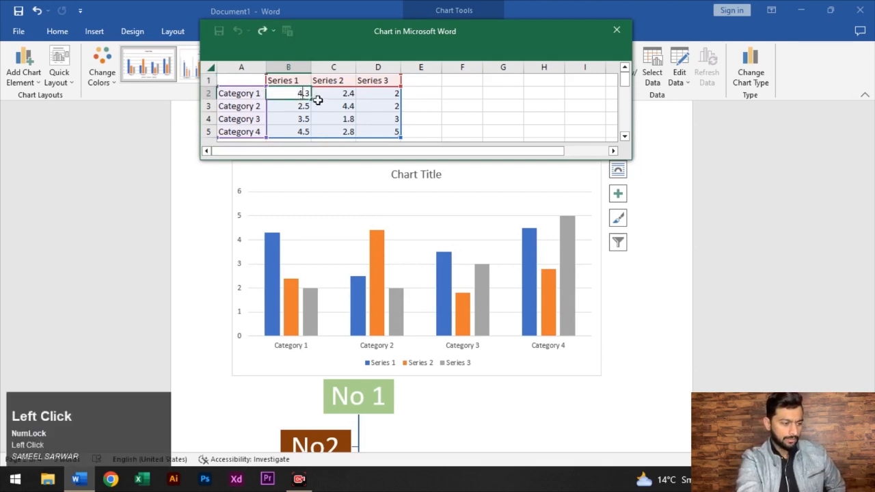
type("3")
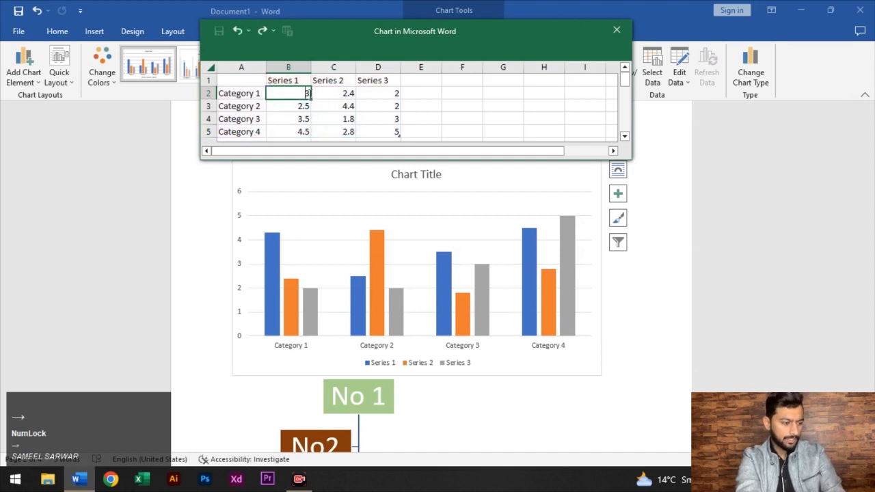
type("12")
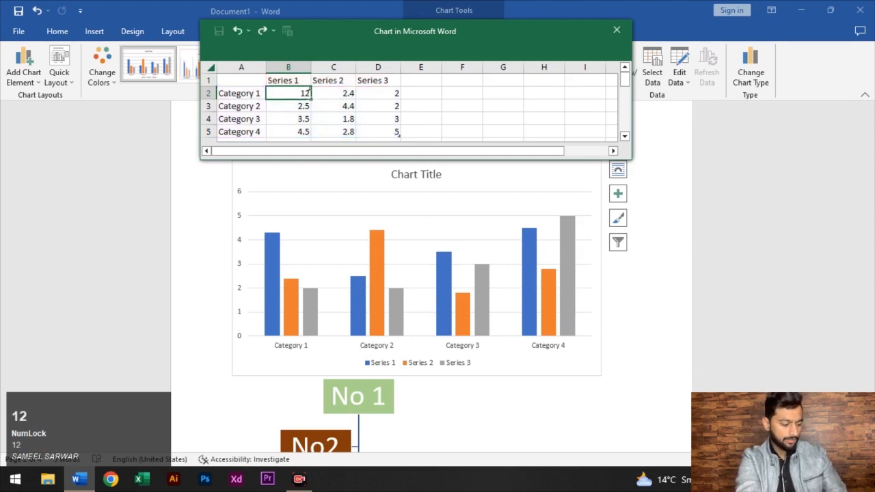
key("Return")
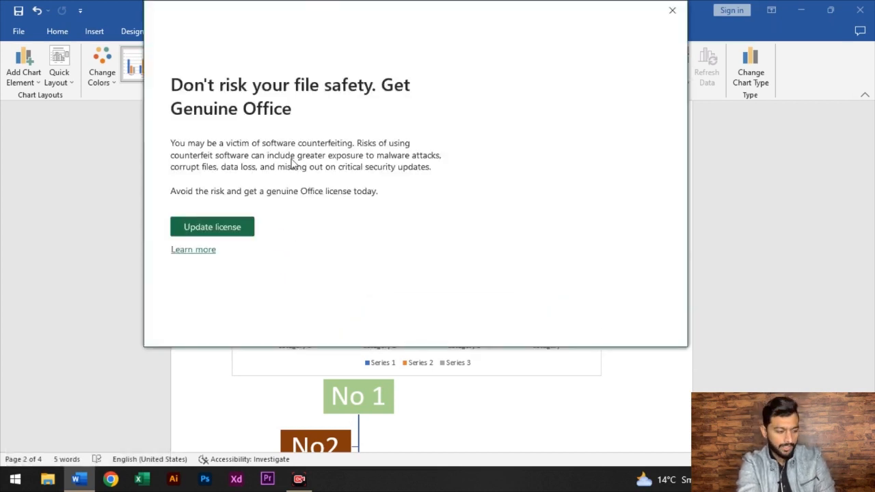
left_click(679, 11)
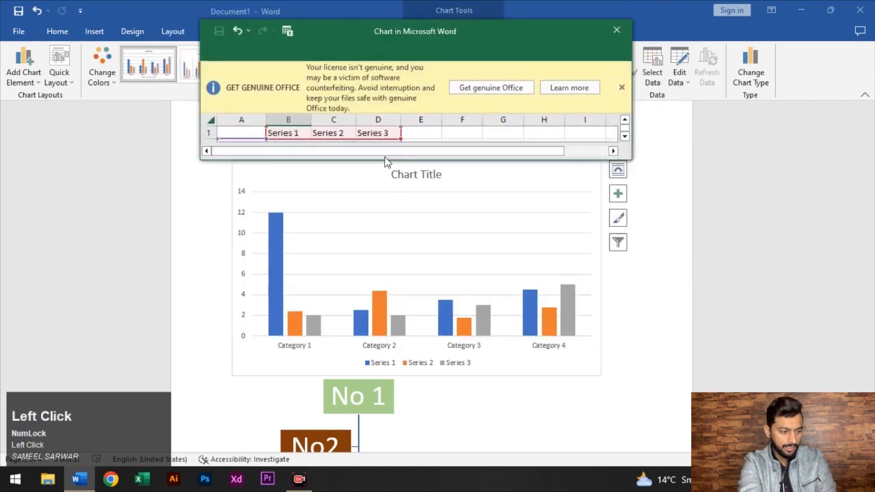
left_click(620, 89)
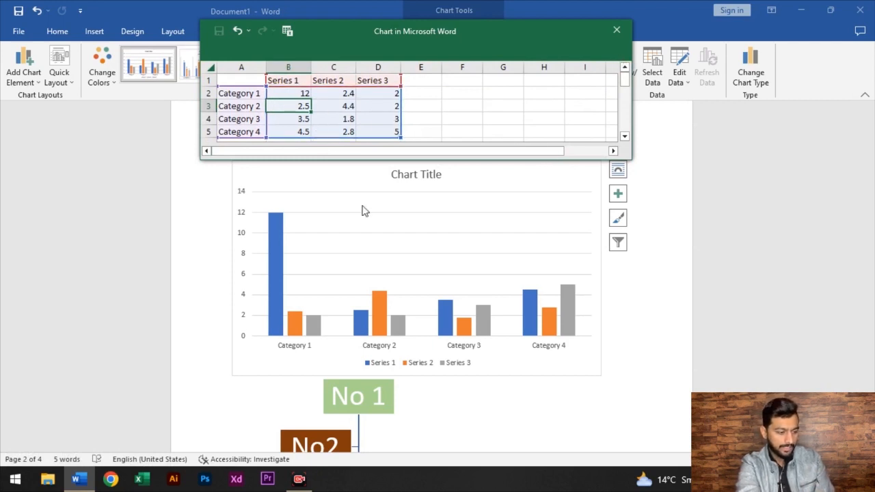
Rename the three series headings in the chart data as Lahore, FSD and ISB.
left_click(297, 81)
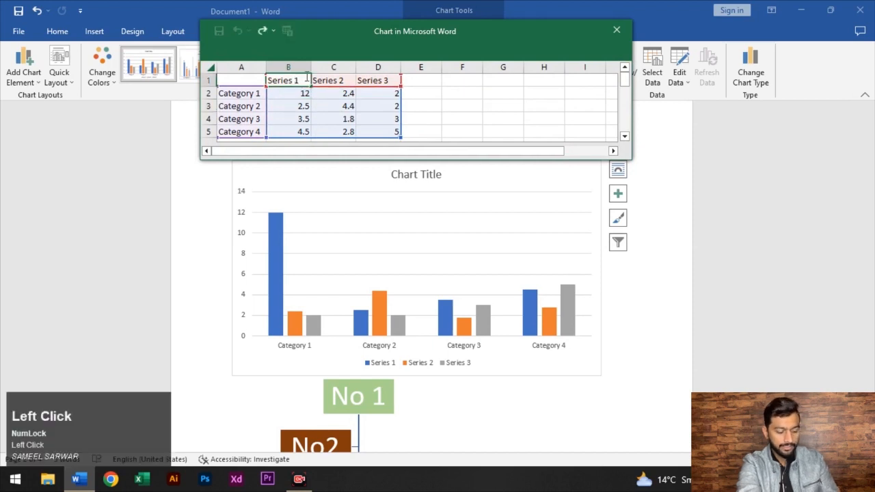
double_click(307, 78)
key("BackSpace")
key("BackSpace")
key("BackSpace")
key("BackSpace")
key("BackSpace")
key("BackSpace")
key("BackSpace")
key("BackSpace")
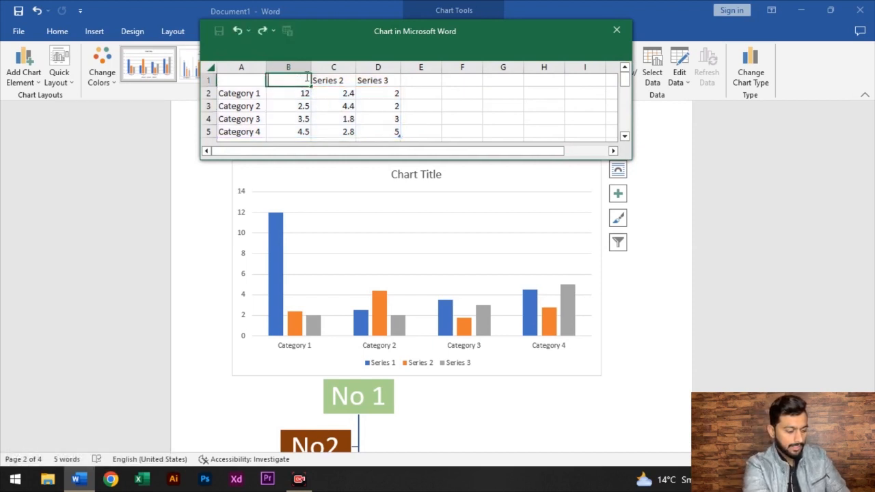
type("Lahore")
key("Tab")
type("FSD")
key("Tab")
type("IS")
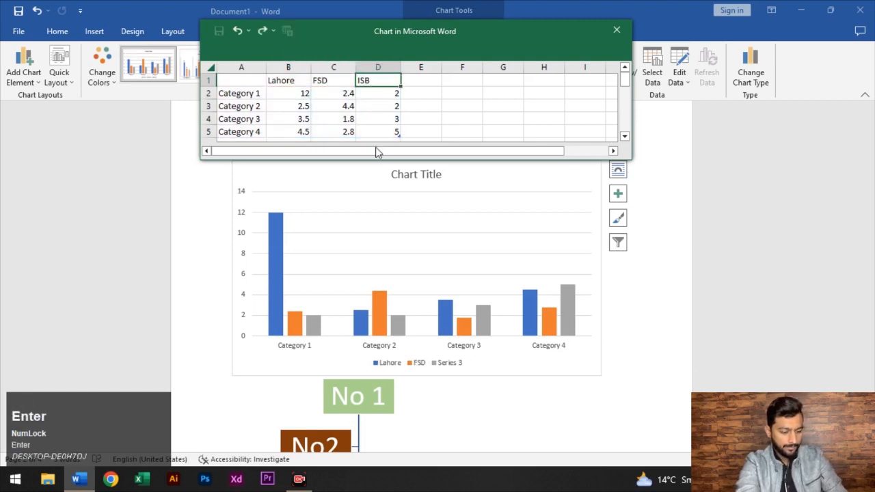
key("Return")
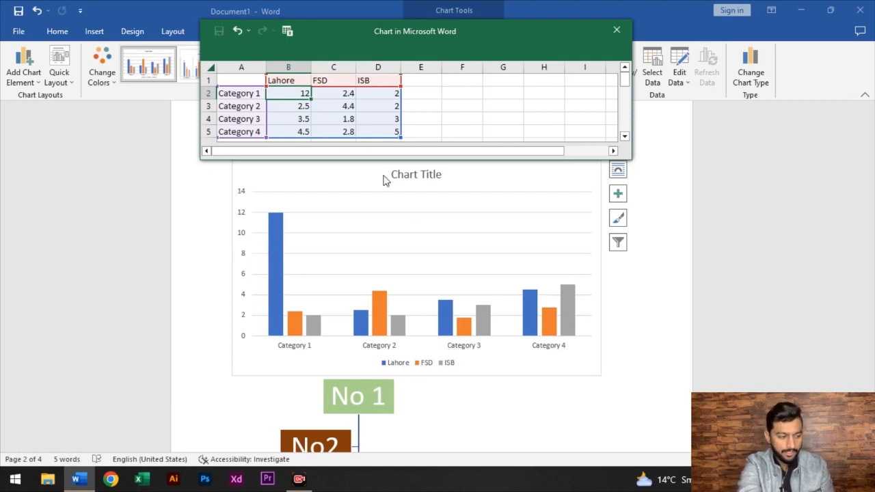
Rename the first three categories in the chart data as Child, Young and aged, and close the data sheet.
left_click(252, 96)
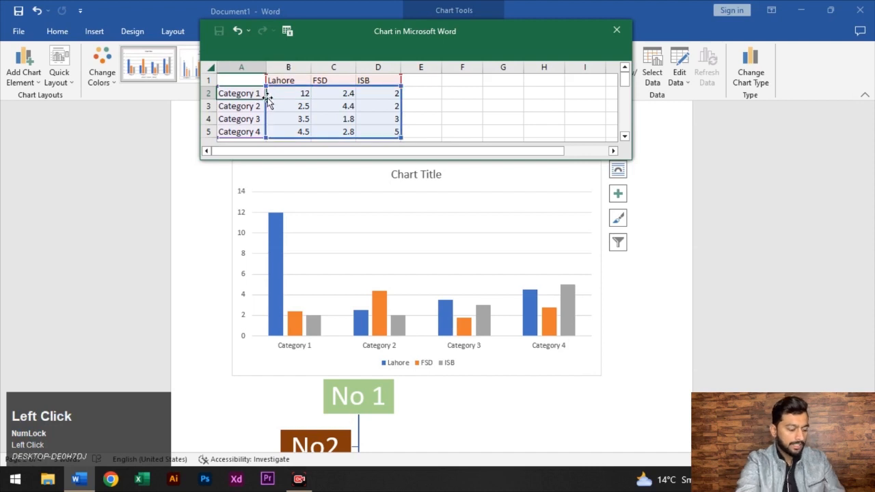
key("shift")
type("CHild")
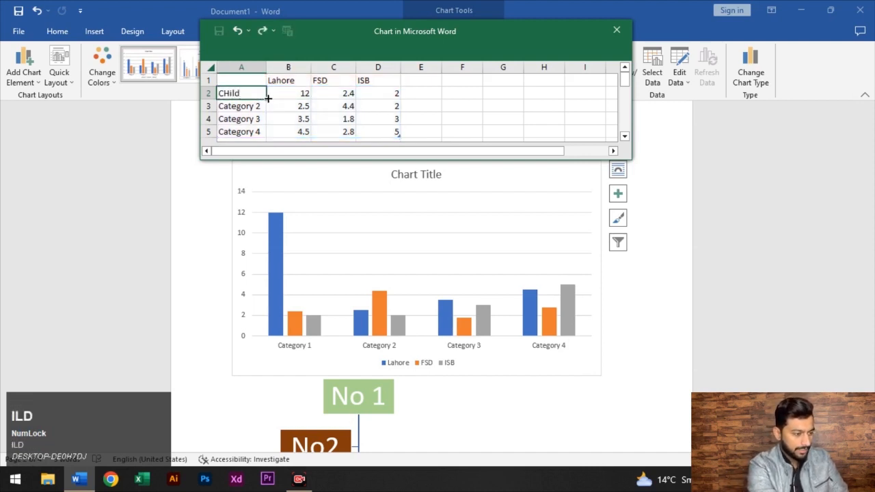
key("Tab")
left_click(255, 106)
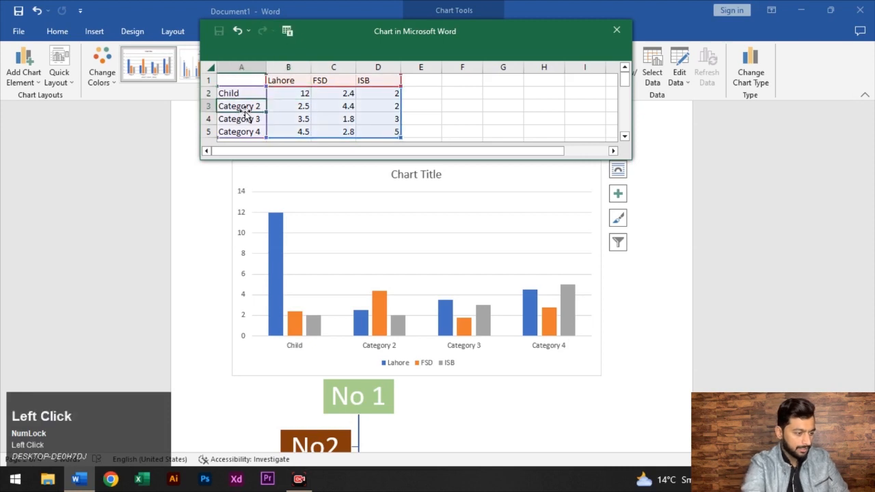
type("Young")
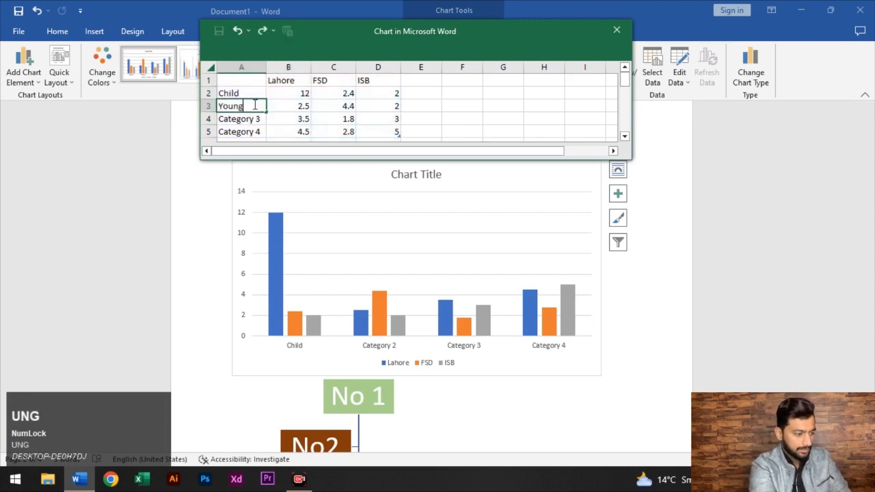
key("Tab")
key("Left")
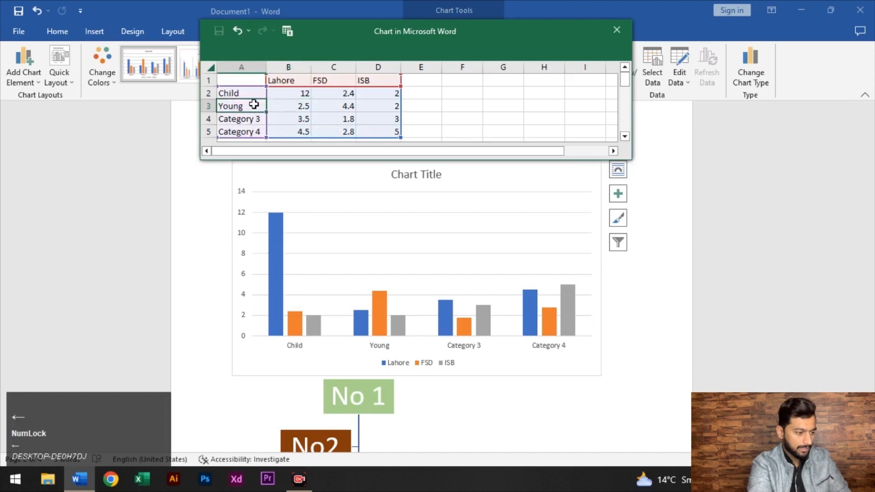
key("Down")
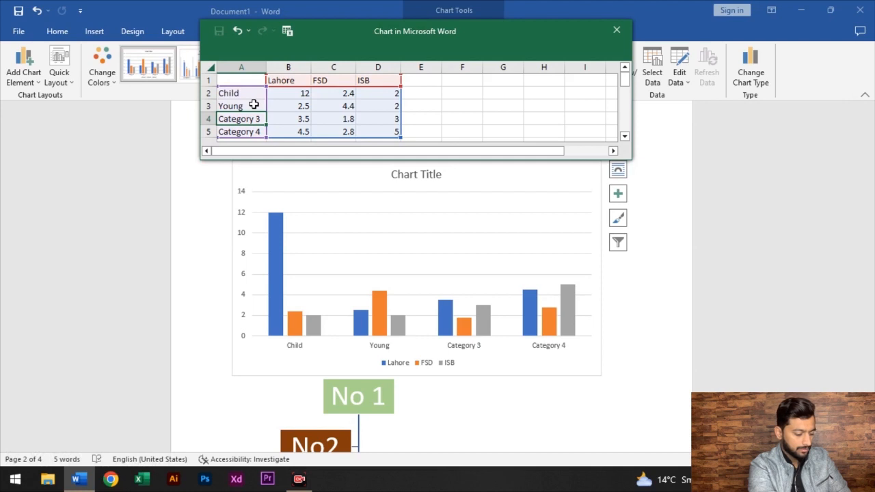
type("aged")
key("Return")
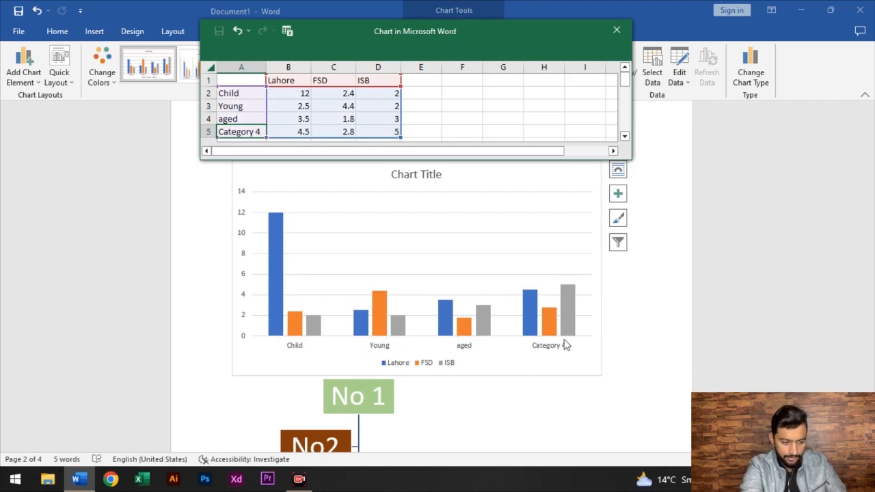
left_click(616, 30)
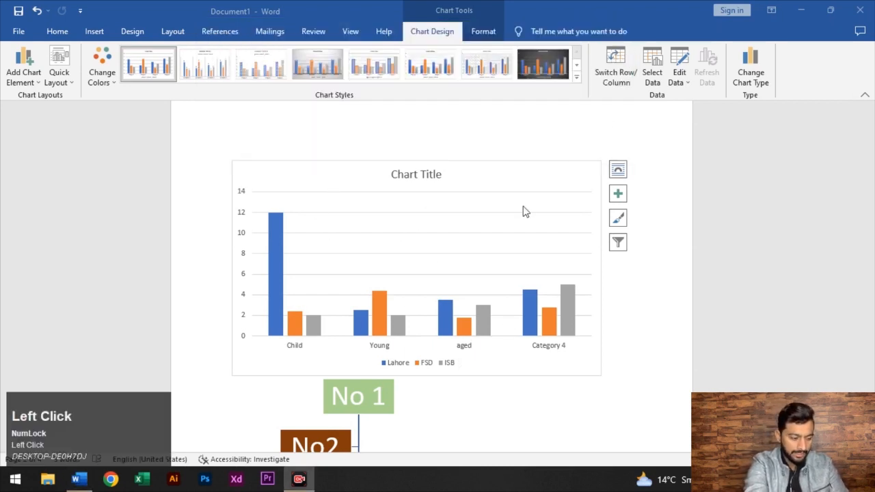
Cut the clustered column chart out of the page above the organization chart.
scroll(490, 226, "down", 2)
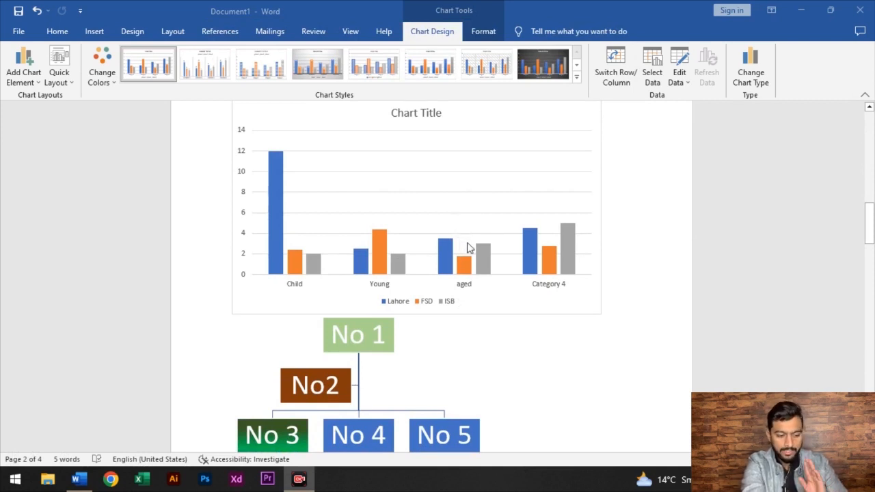
left_click(497, 219)
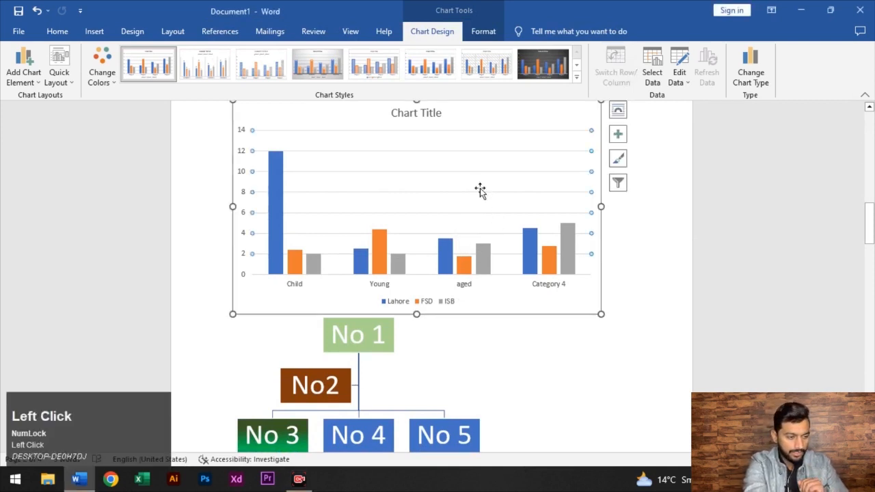
scroll(512, 196, "up", 2)
right_click(520, 203)
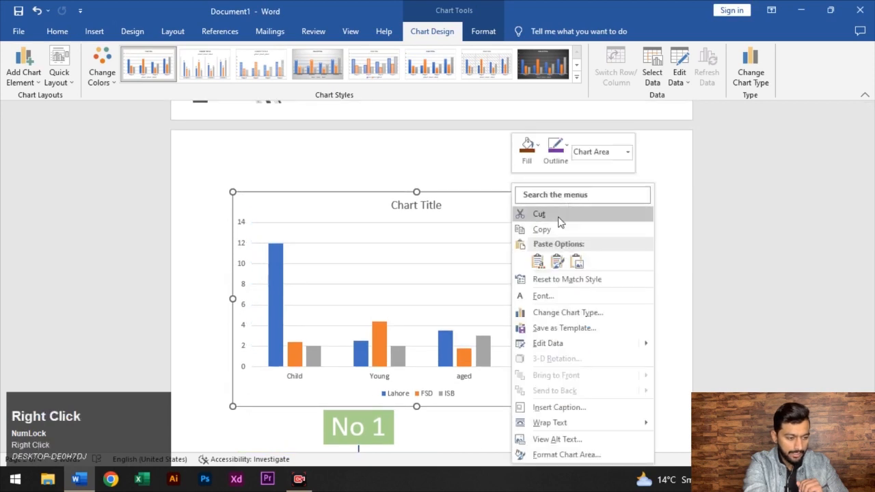
left_click(555, 214)
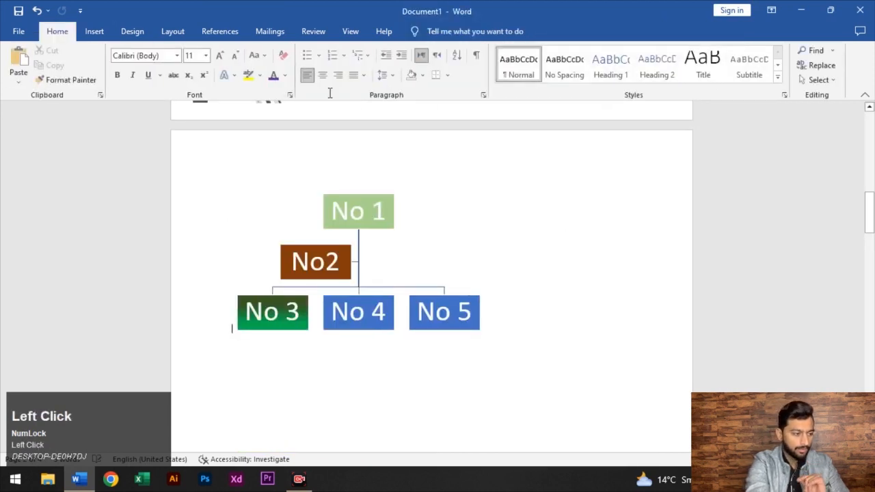
Insert a screen clipping of the desktop wallpaper area around the LWS logo.
left_click(93, 32)
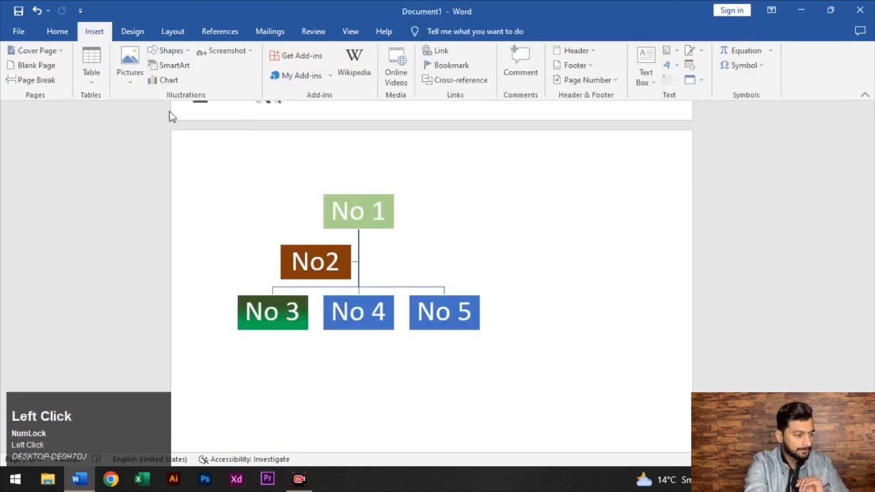
left_click(229, 50)
left_click(226, 54)
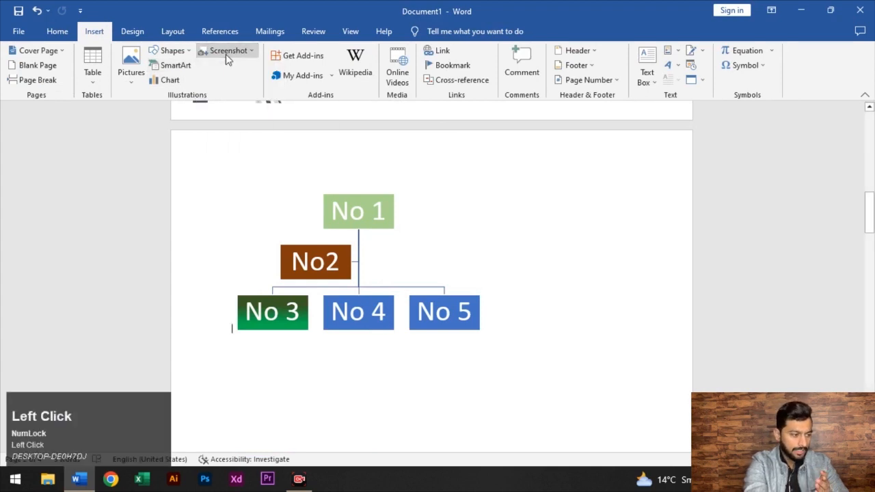
left_click(226, 54)
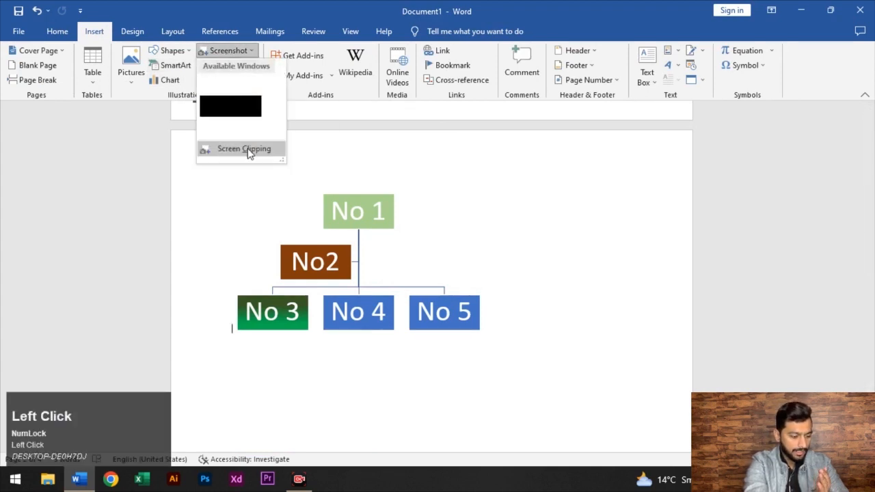
left_click(248, 150)
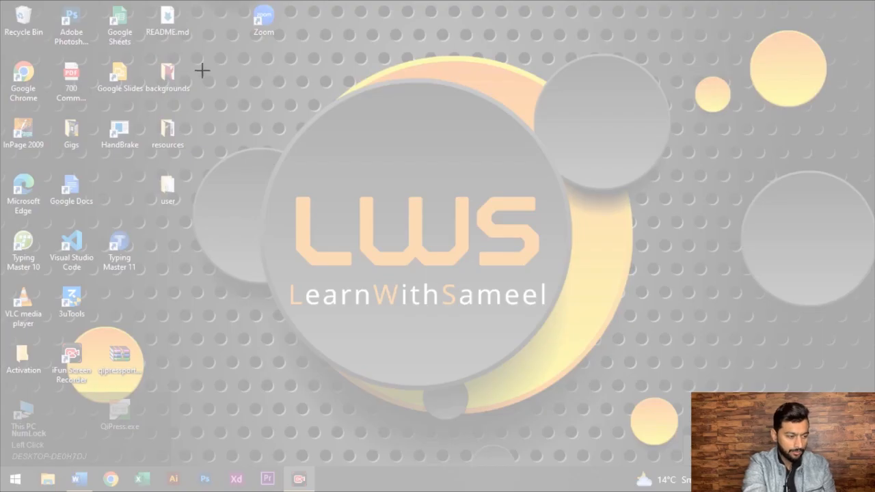
left_click_drag(203, 46, 706, 422)
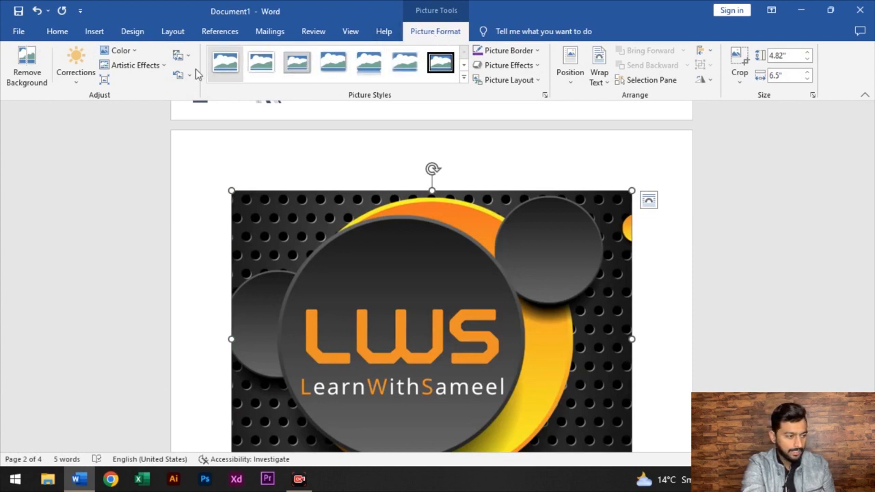
Apply the oval picture style with the metallic frame to the inserted screen clipping.
left_click(369, 65)
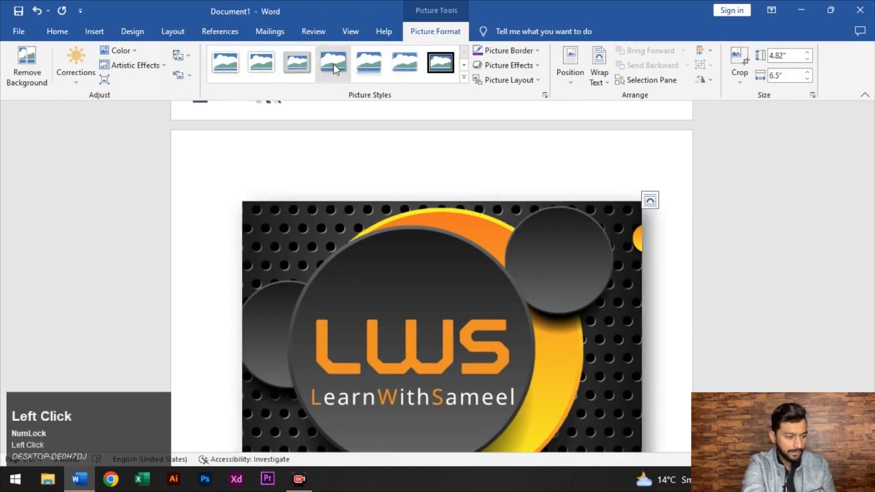
left_click(462, 76)
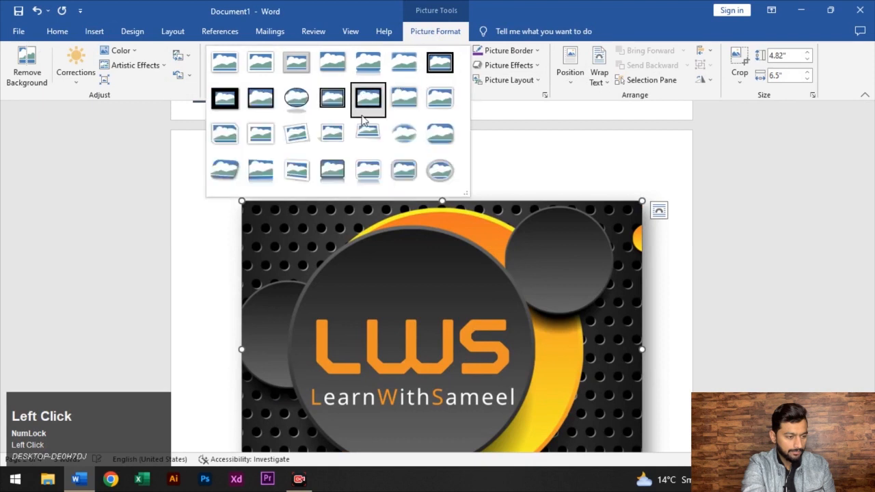
left_click(429, 172)
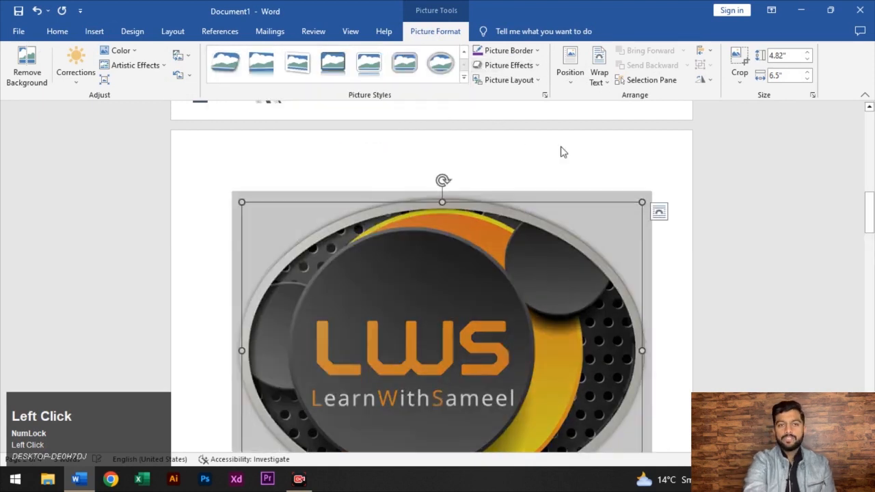
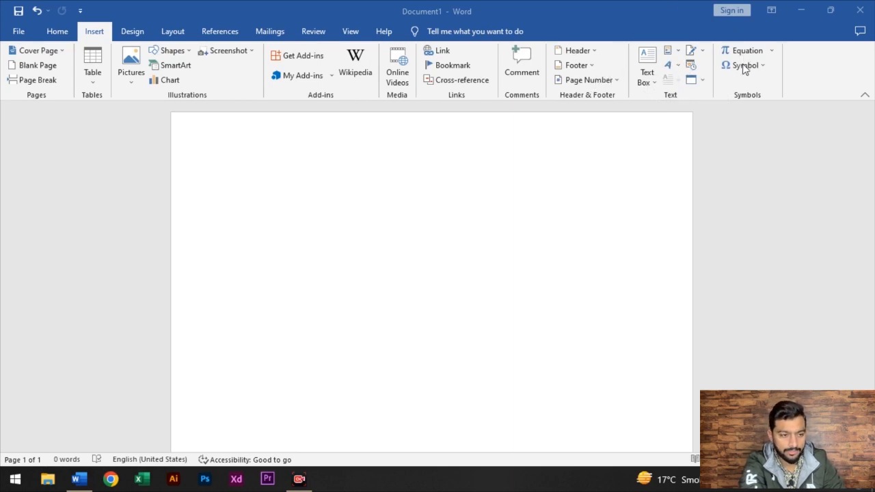
Browse the built-in header designs and insert the Integral header into the blank document.
left_click(593, 54)
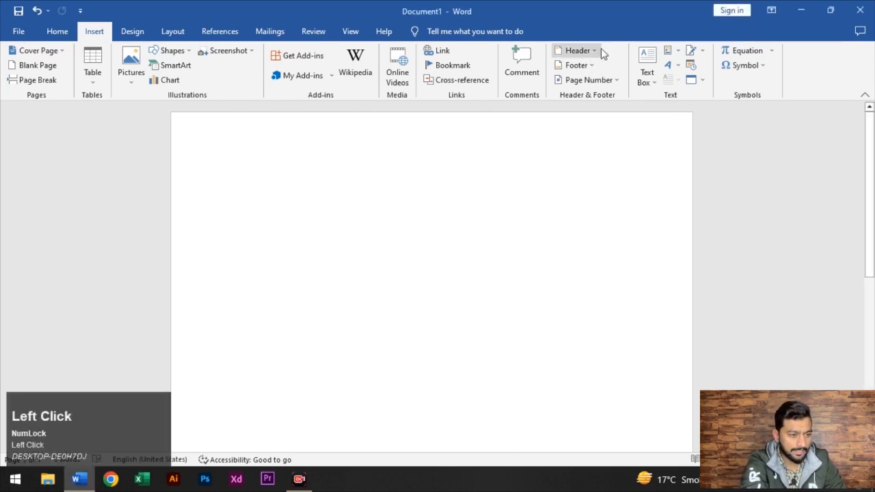
left_click(594, 50)
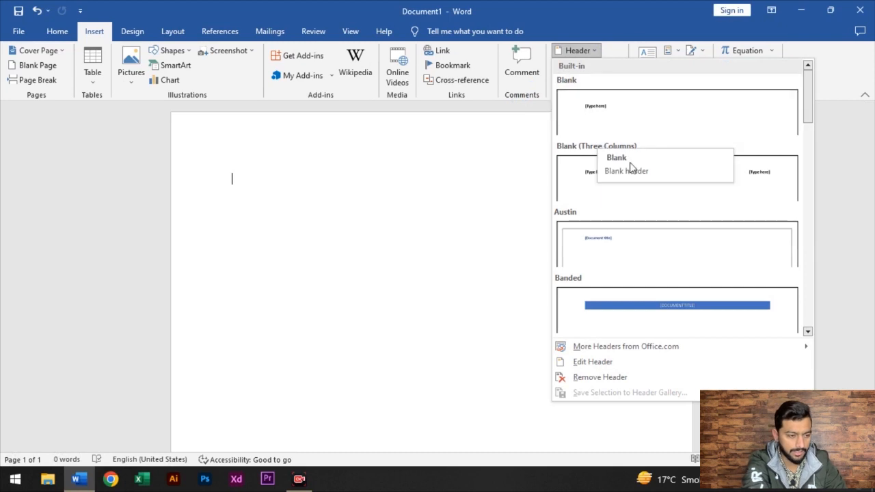
scroll(632, 179, "down", 1)
scroll(632, 179, "down", 5)
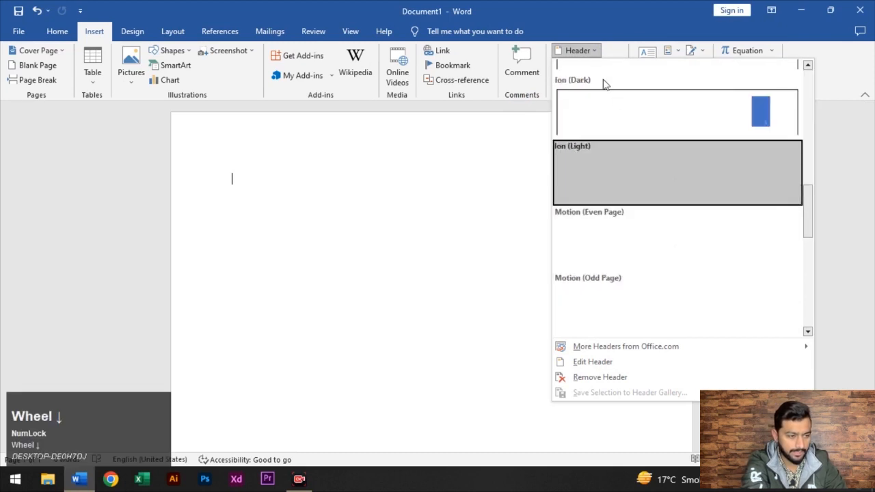
scroll(652, 182, "down", 5)
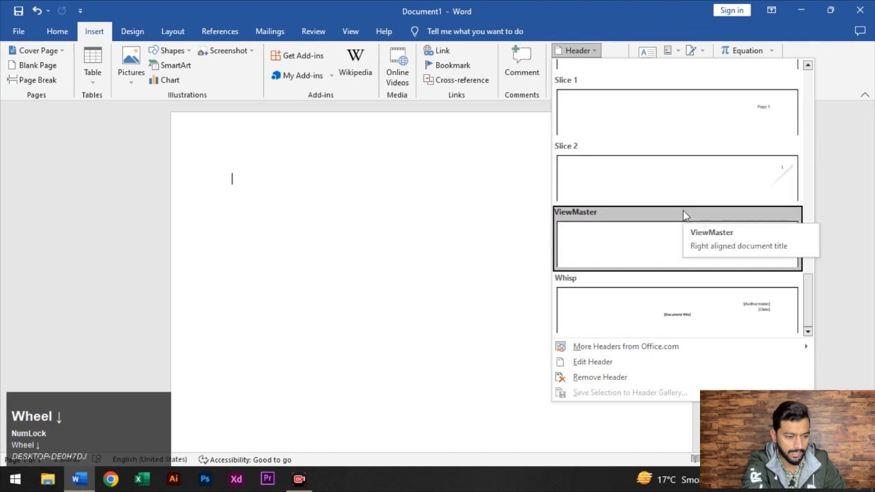
scroll(683, 212, "up", 5)
scroll(683, 214, "up", 4)
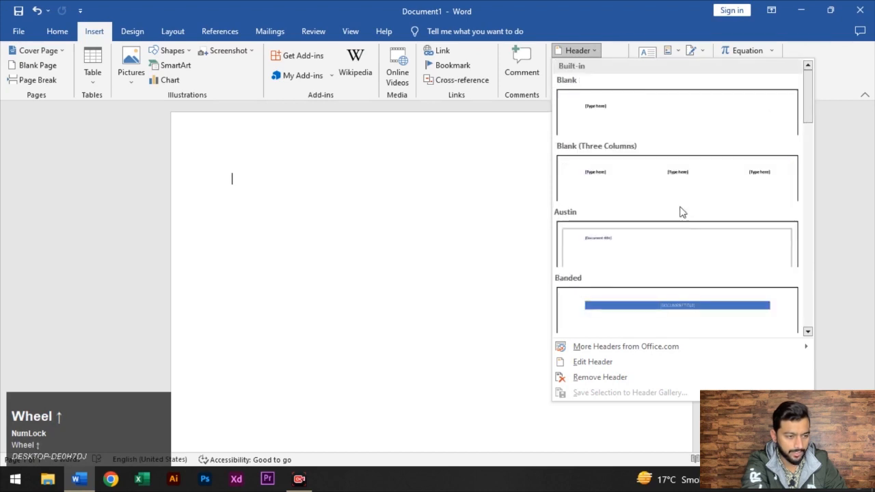
scroll(681, 212, "down", 4)
scroll(629, 185, "up", 1)
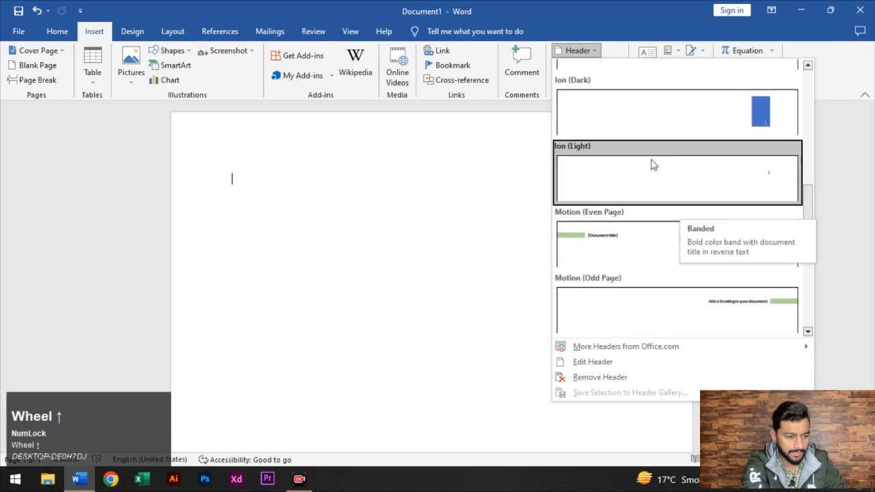
scroll(652, 168, "down", 2)
scroll(651, 171, "down", 1)
scroll(651, 170, "up", 4)
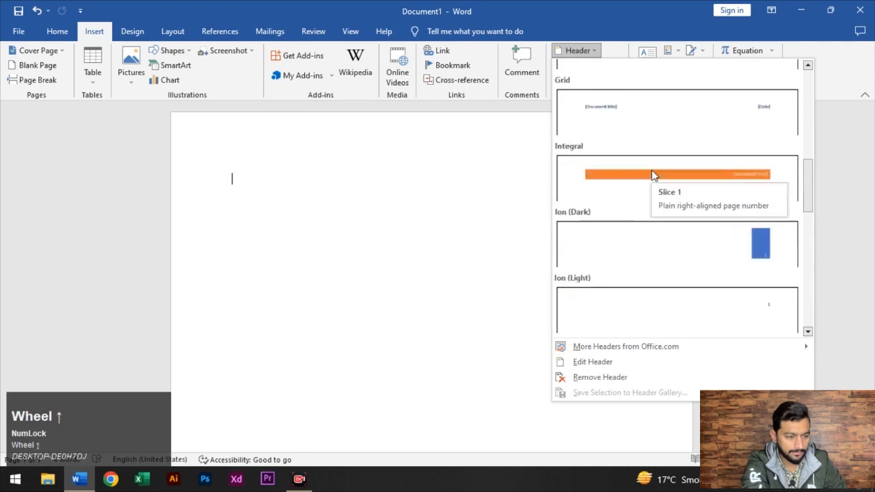
left_click(680, 175)
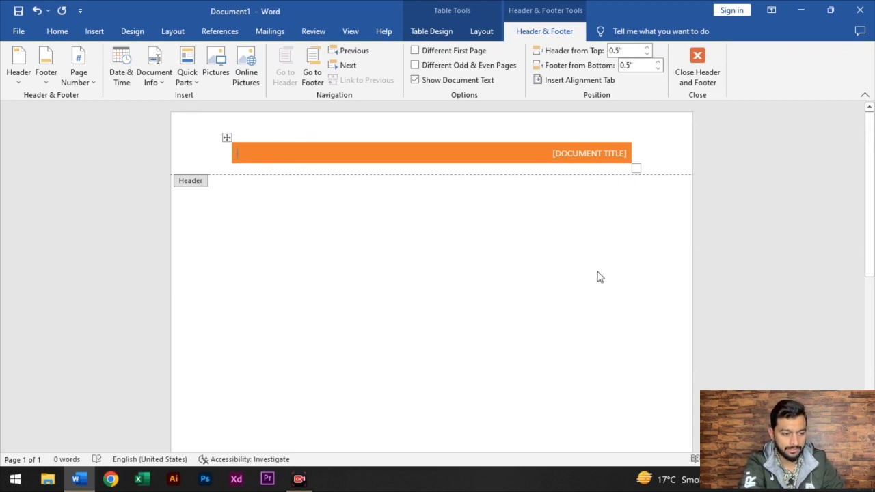
left_click(426, 154)
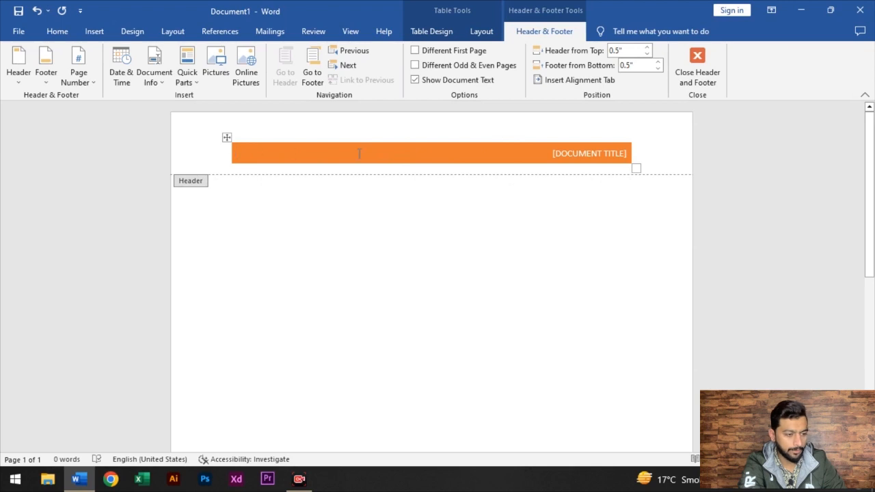
left_click(418, 152)
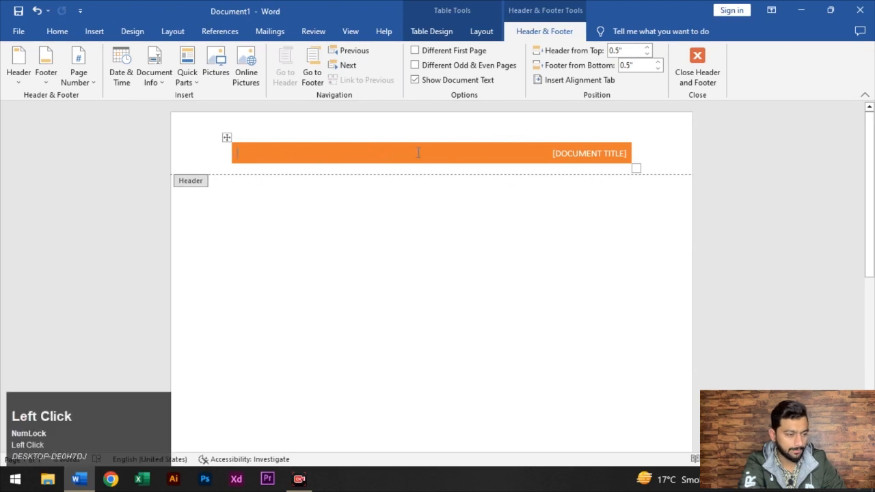
left_click(271, 159)
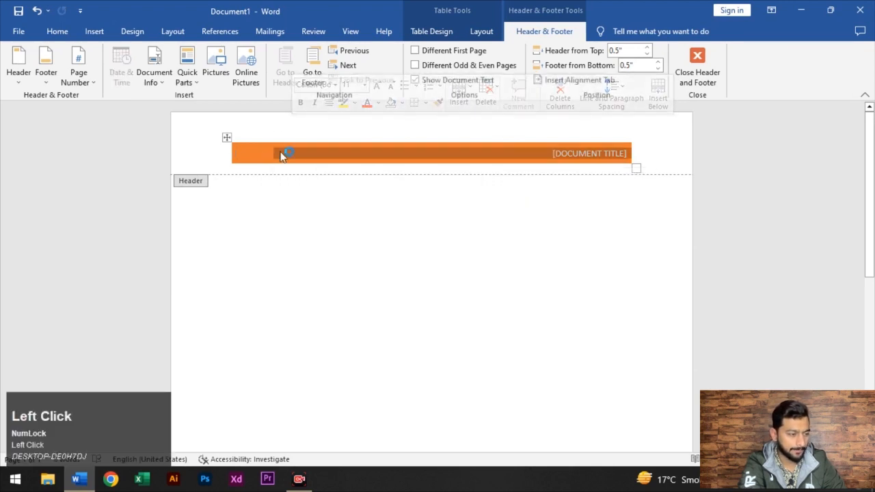
scroll(471, 187, "down", 5)
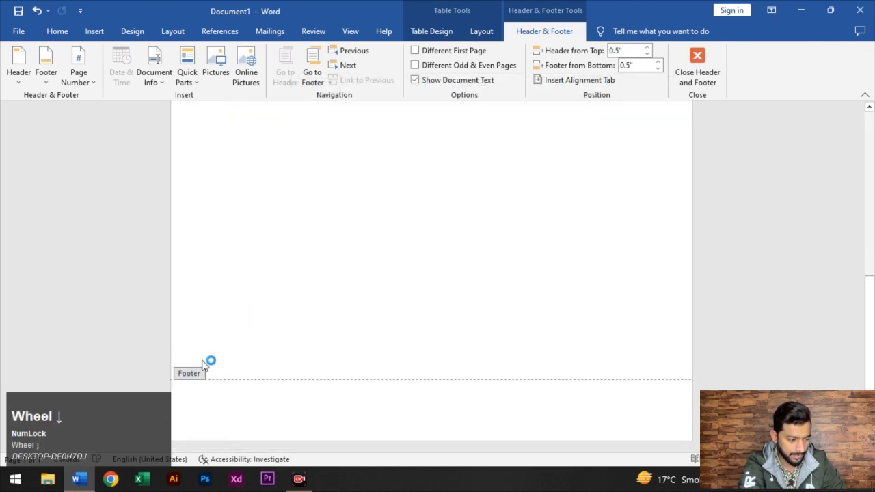
scroll(362, 326, "up", 5)
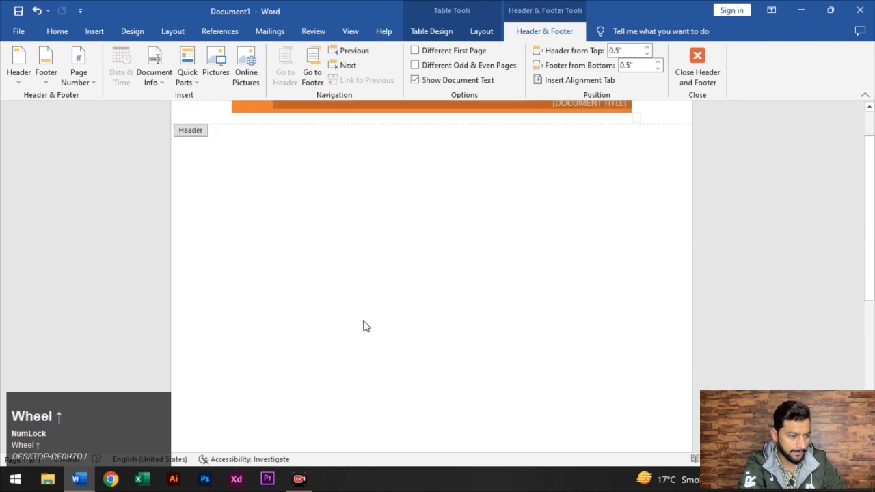
Replace the document title placeholder in the header with PHYSICS PART 1.
left_click(587, 155)
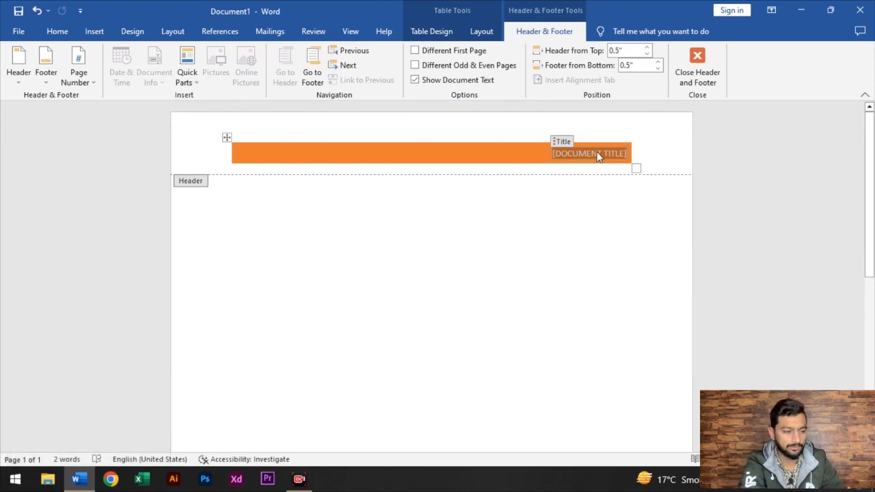
key("BackSpace")
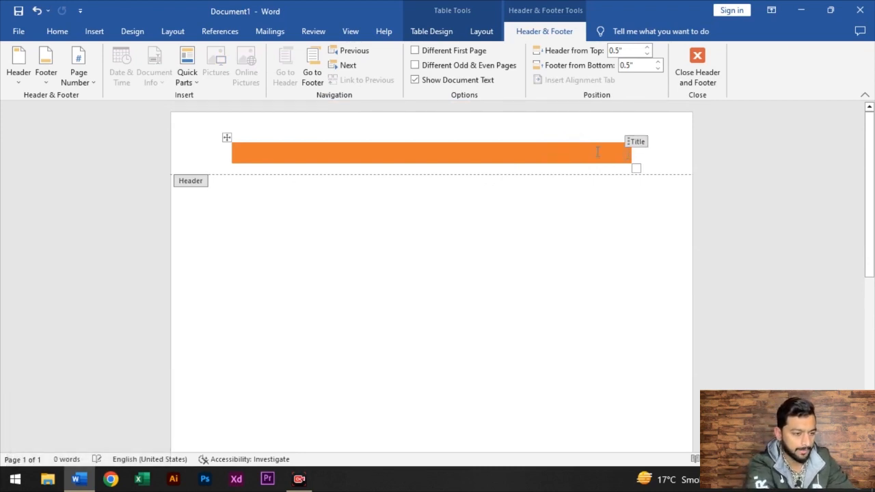
type("PHYSI")
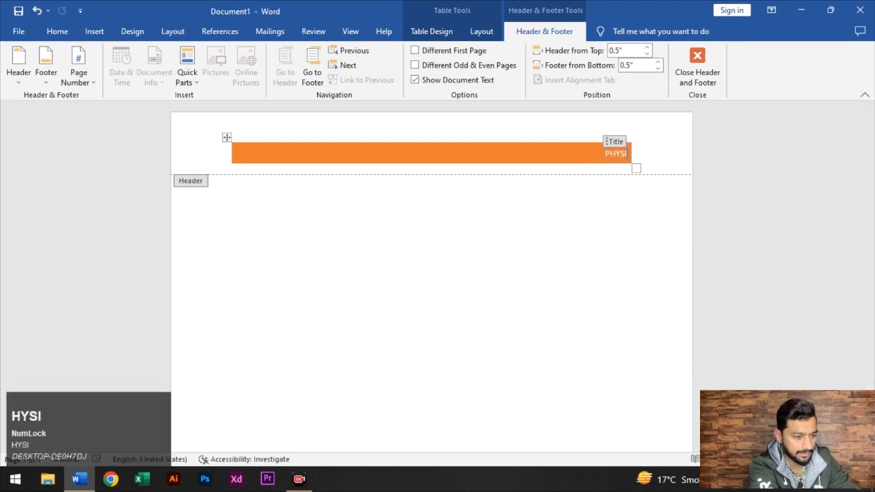
type("CS PART 1")
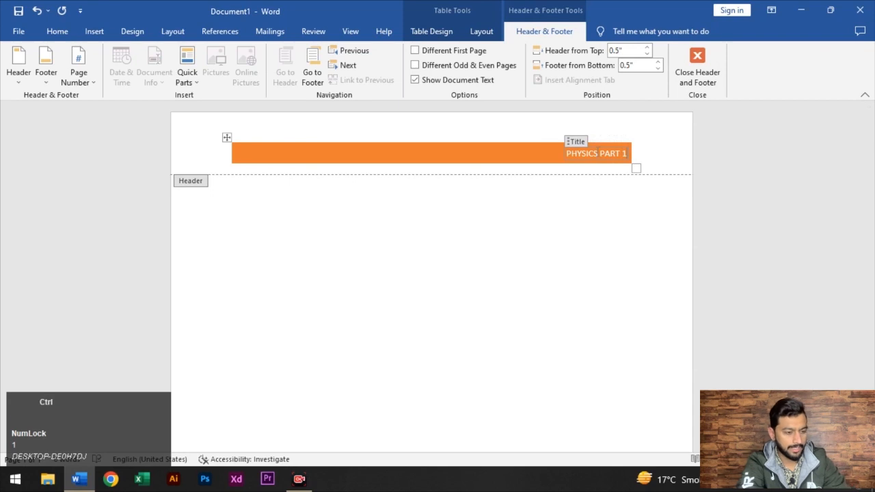
Select the whole header content and enlarge its text to 16 pt.
key("ctrl+a")
key("ctrl+shift+period")
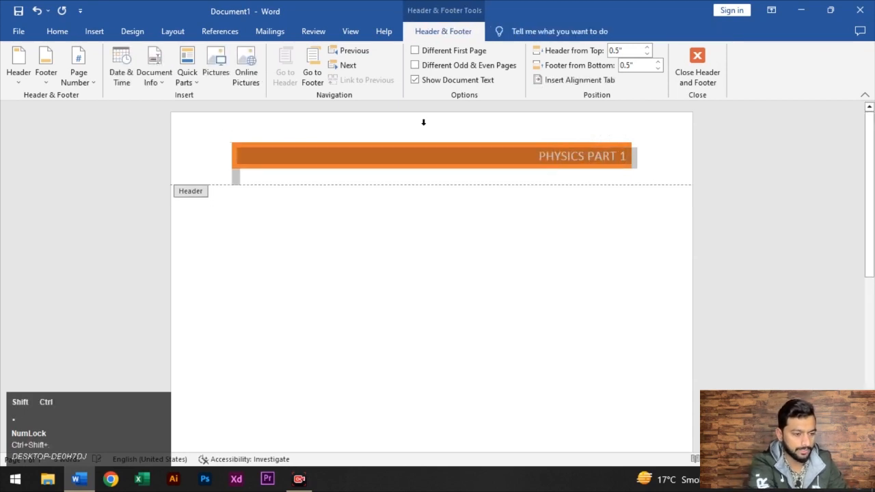
key("ctrl+shift+comma")
key("ctrl+shift+comma")
key("ctrl+shift+period")
key("ctrl+shift+period")
key("ctrl+shift+period")
key("ctrl+shift+comma")
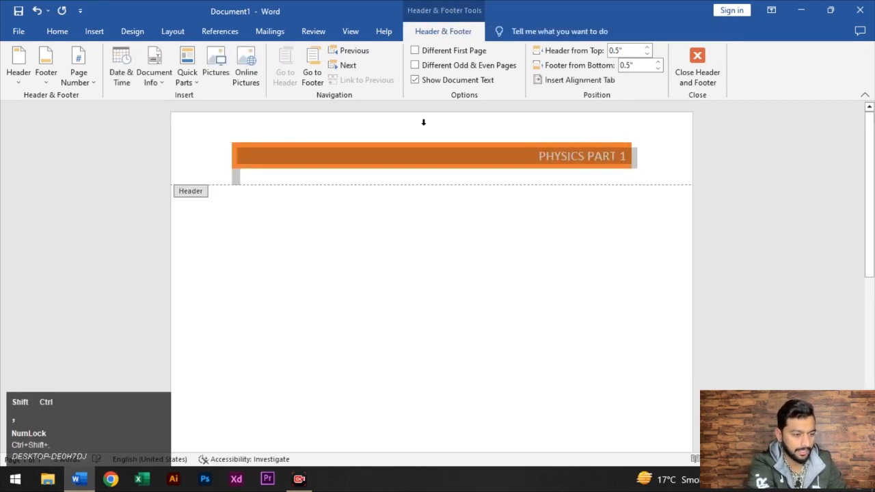
Set the font colour of the selected header text to white.
left_click(58, 32)
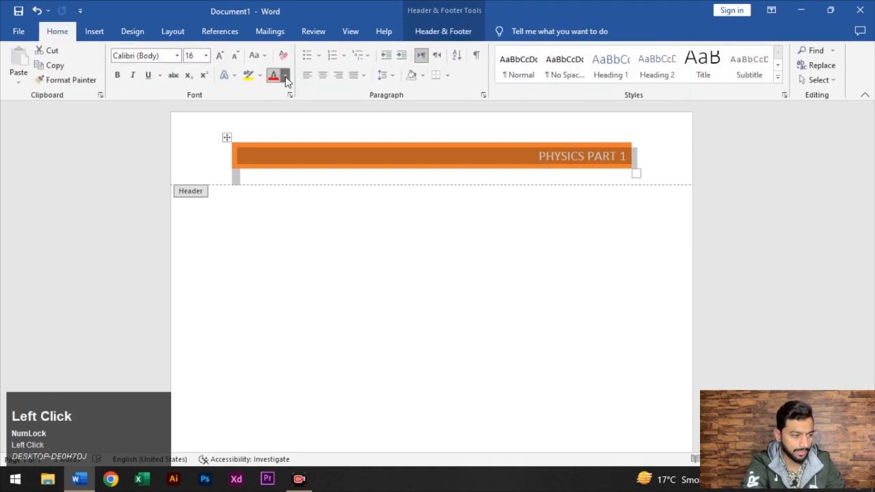
left_click(284, 76)
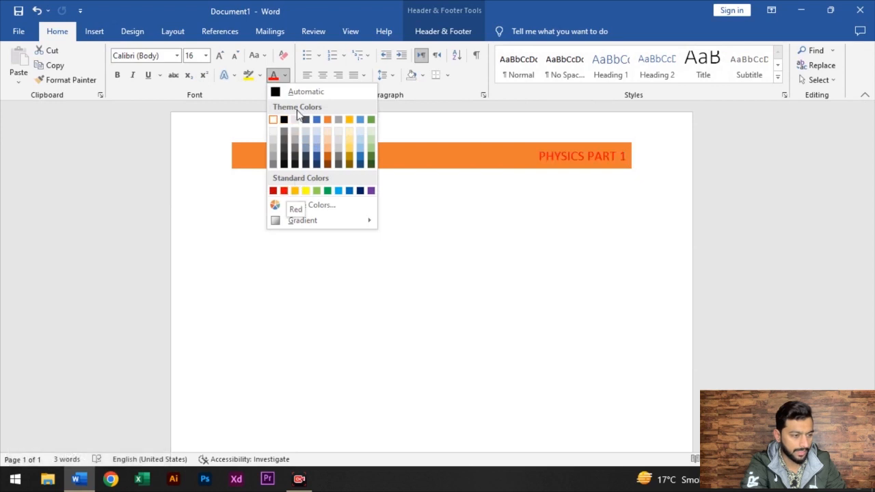
left_click(555, 189)
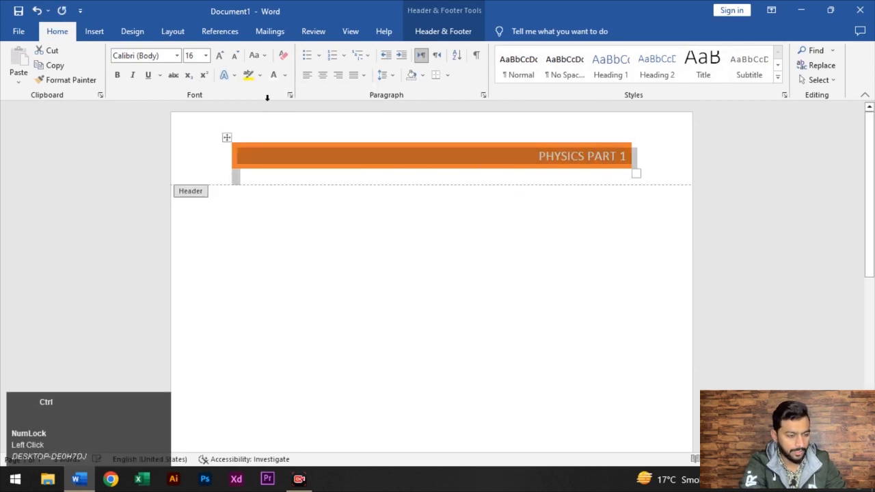
Make the selected header text bold and return to editing the document body.
key("ctrl+b")
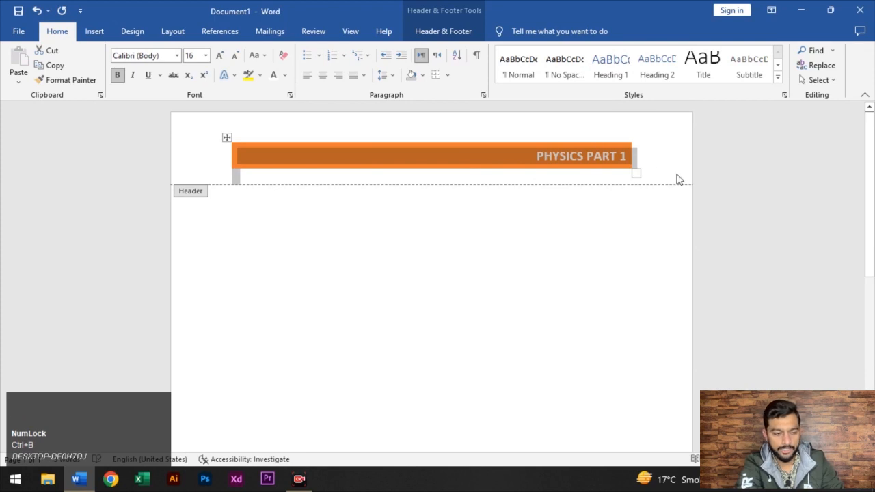
scroll(471, 229, "down", 2)
scroll(458, 230, "up", 1)
scroll(459, 229, "up", 1)
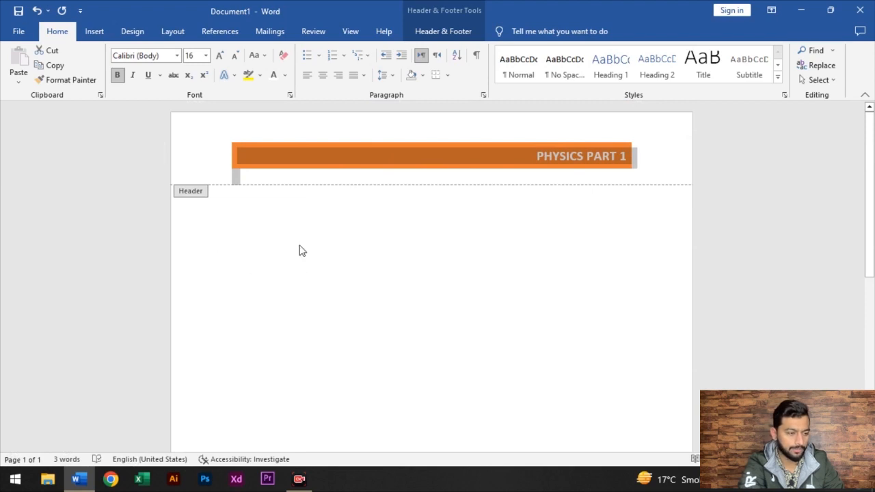
double_click(298, 251)
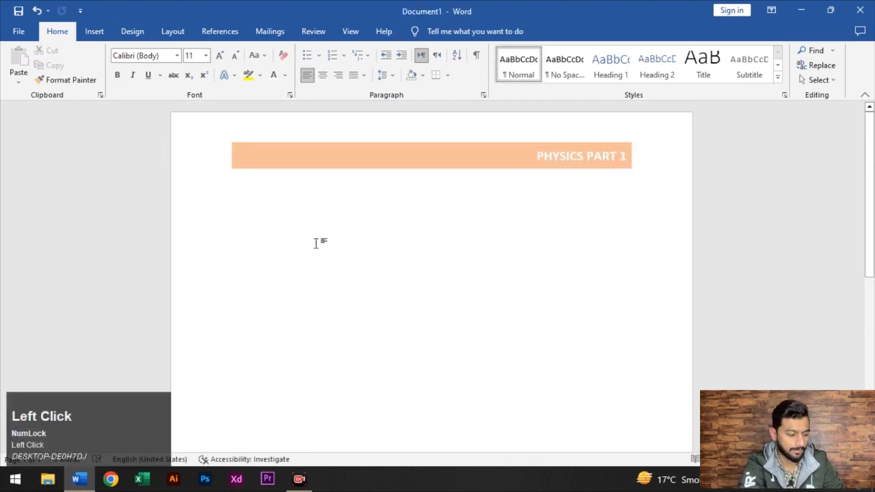
Add blank lines to the body until the document extends well onto a second page.
key("Return")
key("Return")
key("Return")
key("Return")
key("Return")
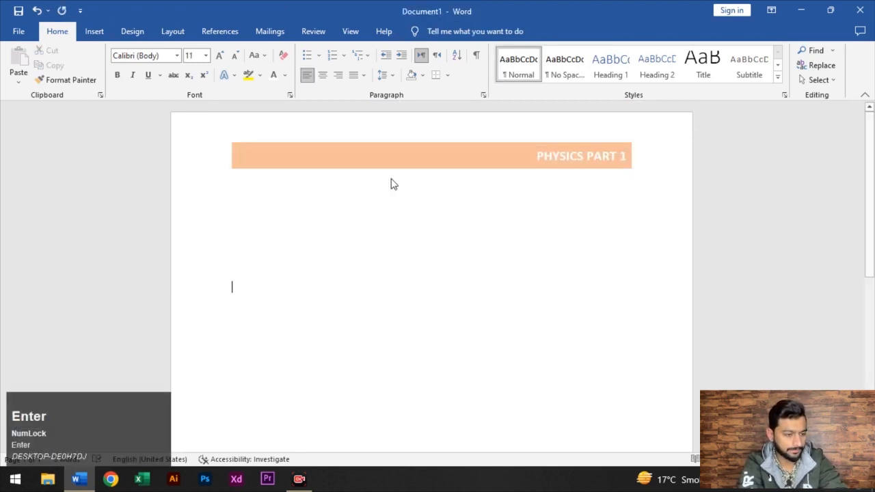
key("Return")
key("Return")
key("Return")
key("Return")
key("Return")
key("Return")
key("Return")
key("Return")
key("Return")
key("Return")
key("Return")
key("Return")
key("Return")
key("Return")
key("Return")
key("Return")
key("Return")
key("Return")
key("Return")
key("Return")
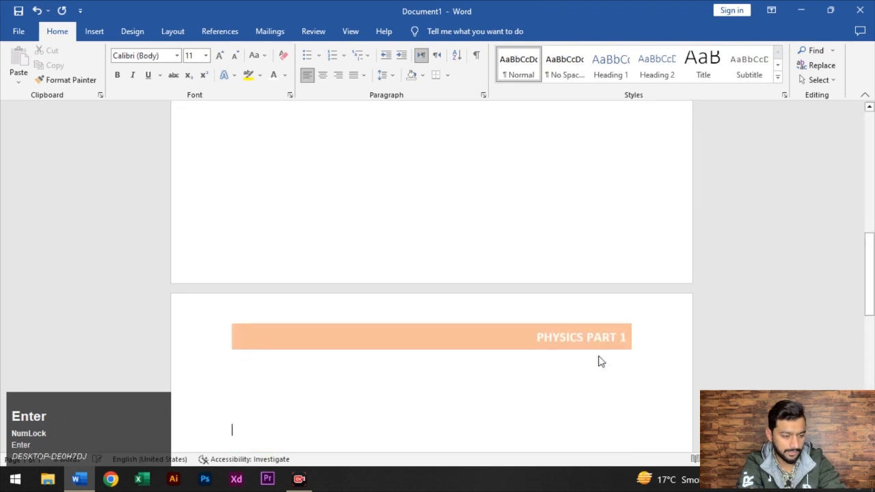
key("Return")
key("Return")
key("Return")
key("Return")
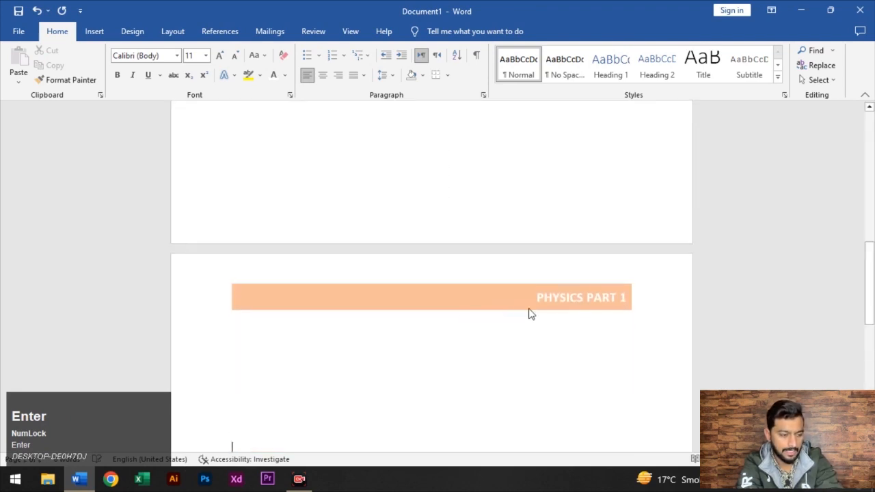
key("Return")
key("Return")
key("Return")
key("Return")
key("Return")
key("Return")
key("Return")
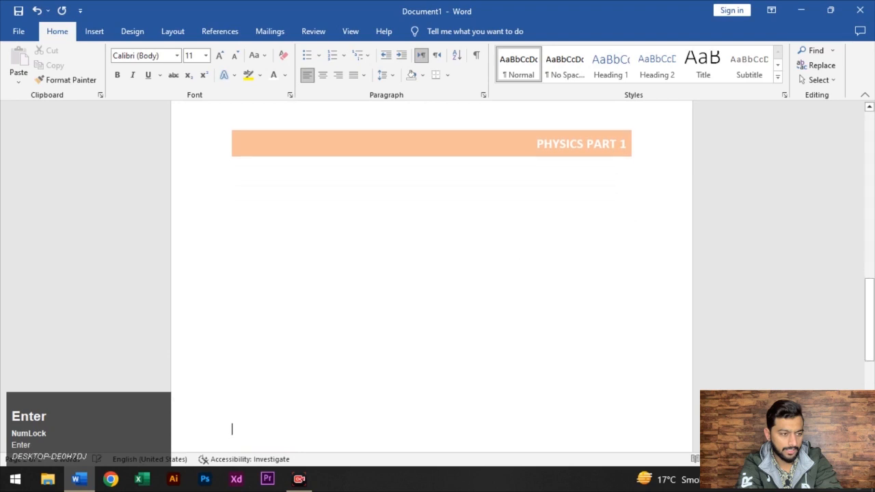
Narrow the orange title bar in the first page's header, shift it towards the page centre, and leave header editing.
scroll(528, 220, "up", 3)
left_click_drag(870, 268, 869, 110)
double_click(527, 157)
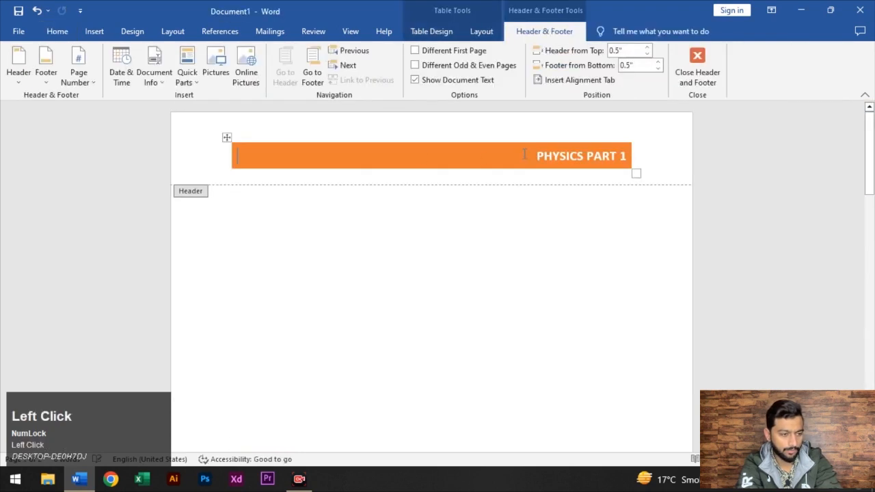
left_click_drag(636, 174, 613, 164)
left_click(344, 161)
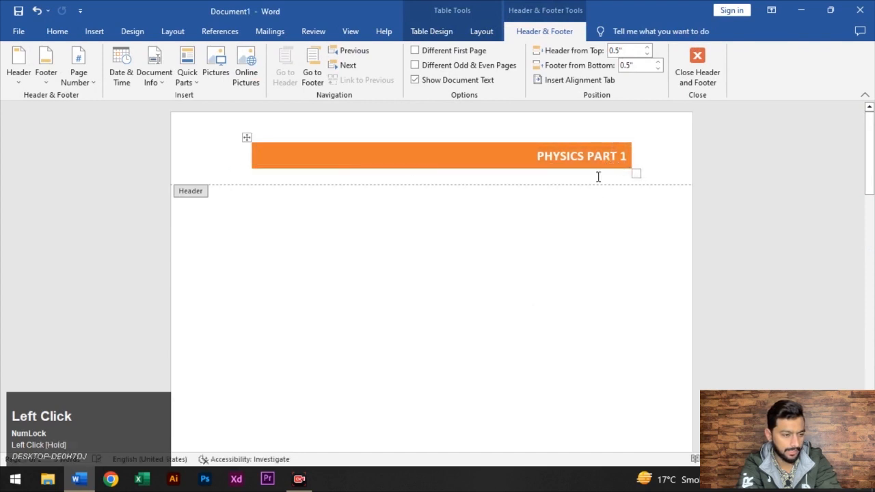
left_click_drag(248, 139, 234, 117)
left_click_drag(616, 173, 513, 145)
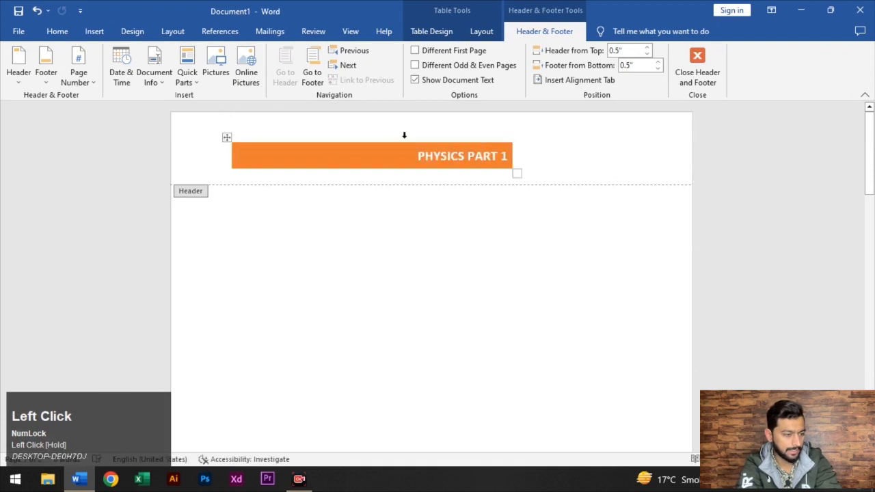
left_click_drag(227, 136, 309, 137)
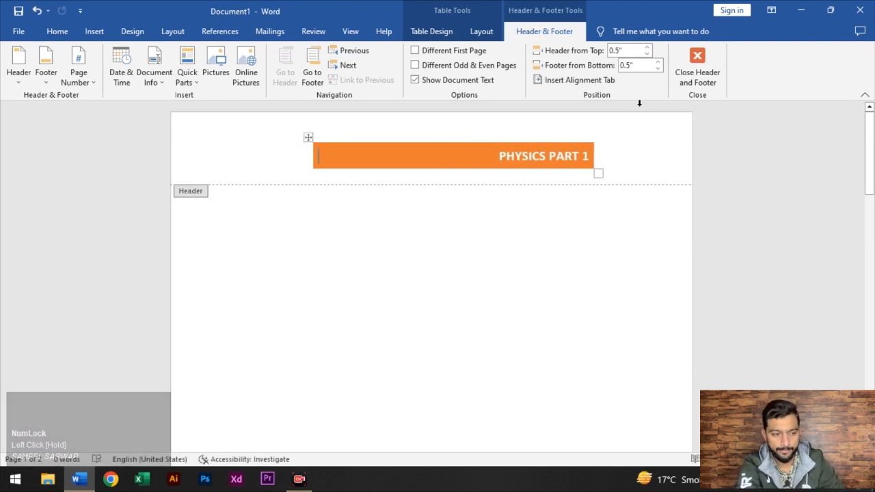
left_click(696, 68)
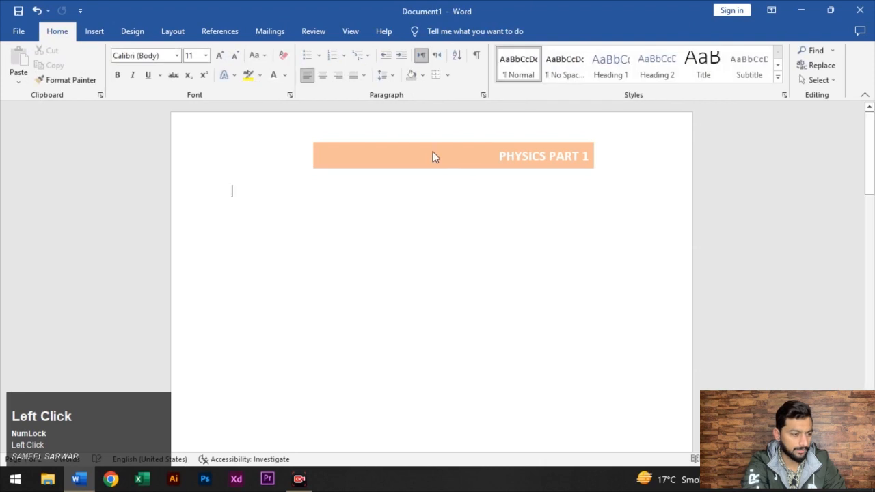
Undo the title bar's resizing and repositioning, the added blank lines, and the header text's bold and enlarged formatting.
key("ctrl+z")
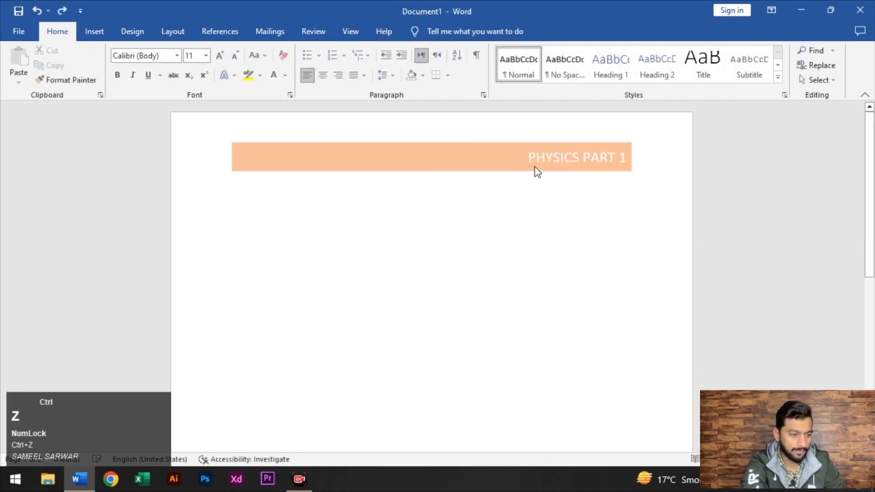
left_click(535, 170)
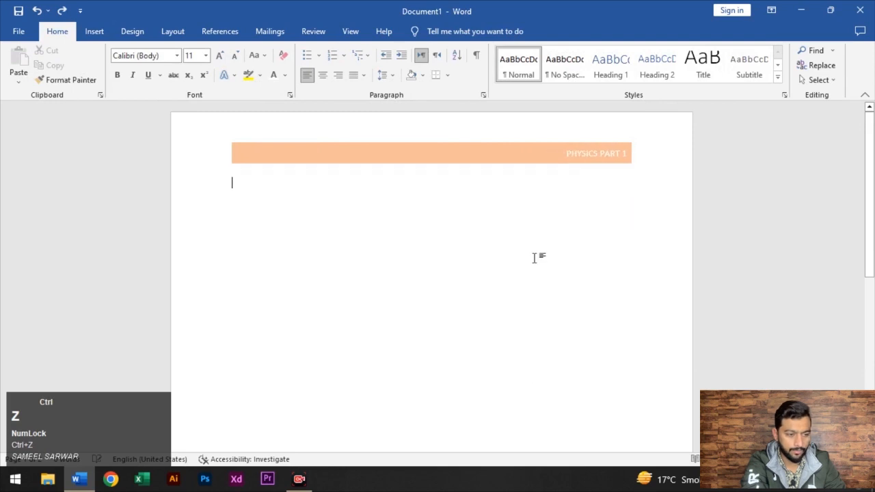
key("ctrl+z")
Browse the built-in footer designs through to the ViewMaster and Whisp styles.
scroll(434, 199, "down", 2)
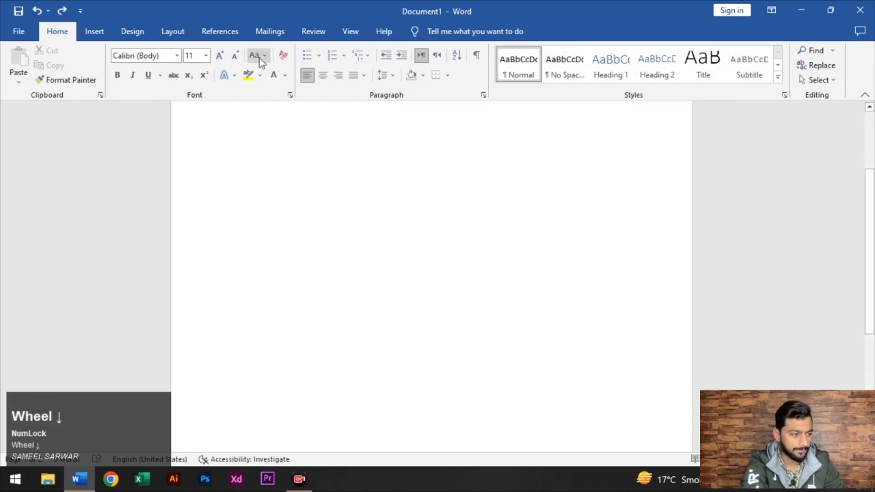
left_click(95, 32)
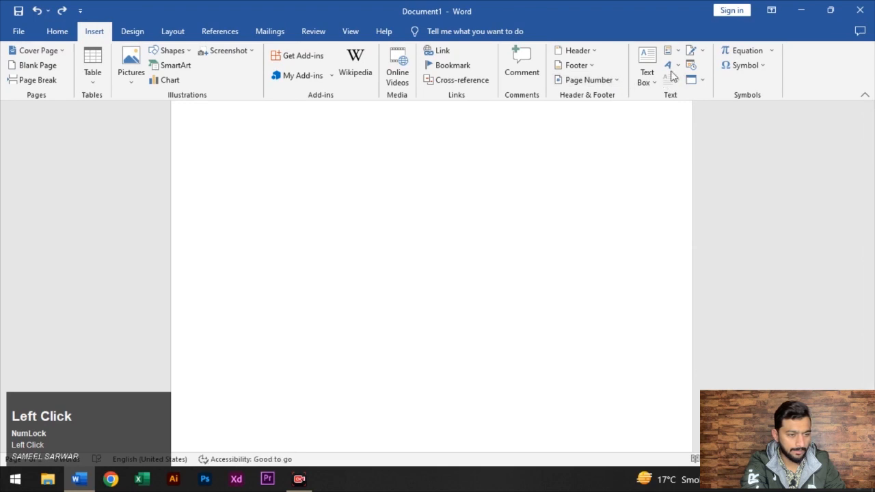
left_click(587, 65)
scroll(667, 202, "down", 5)
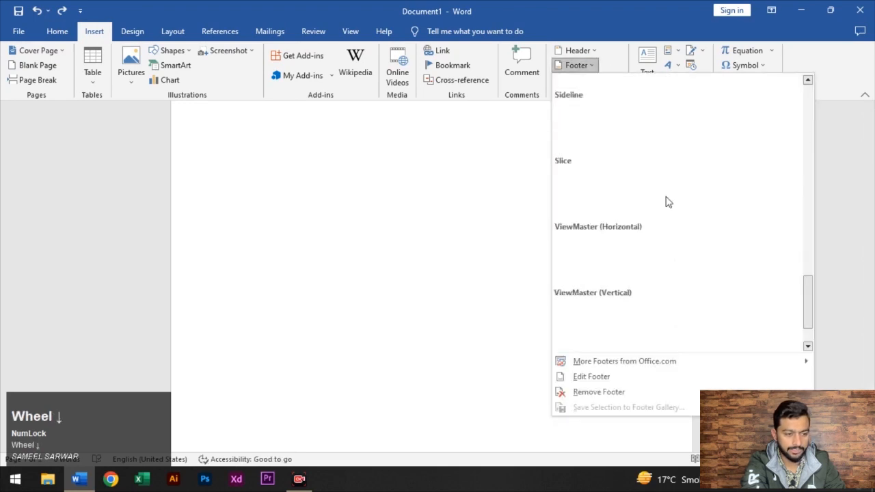
scroll(667, 203, "down", 1)
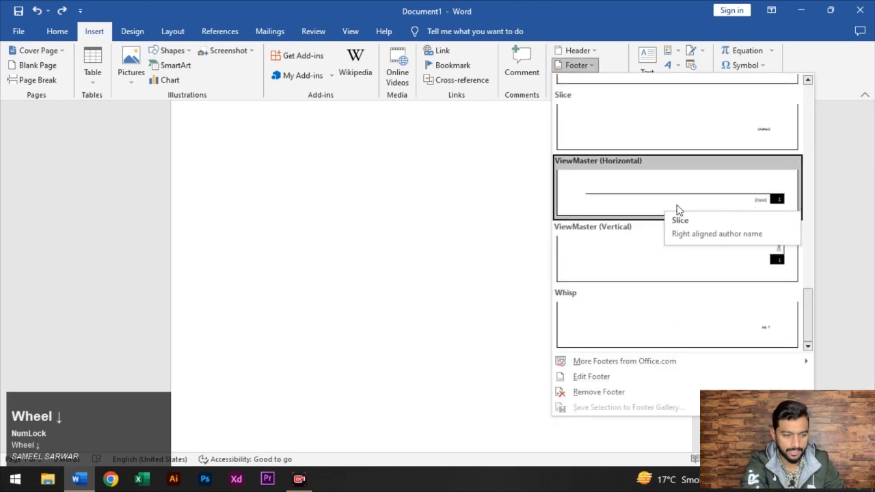
Insert the ViewMaster (Horizontal) built-in footer into the document.
scroll(736, 219, "up", 3)
scroll(734, 217, "down", 3)
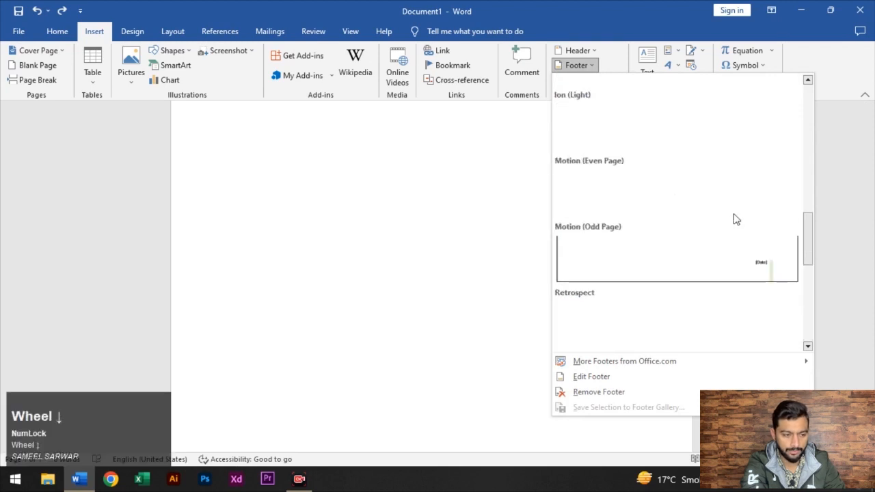
left_click(734, 217)
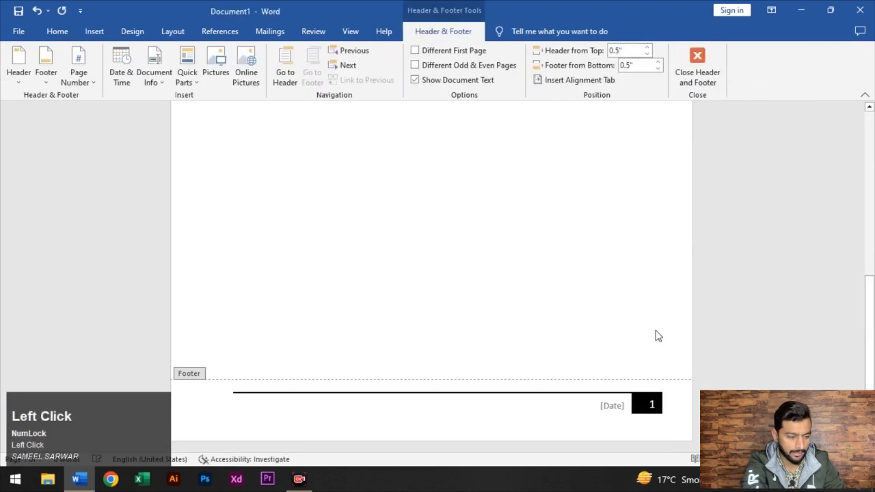
Replace the footer's date placeholder with "Pg no" and return to the document body.
left_click(622, 409)
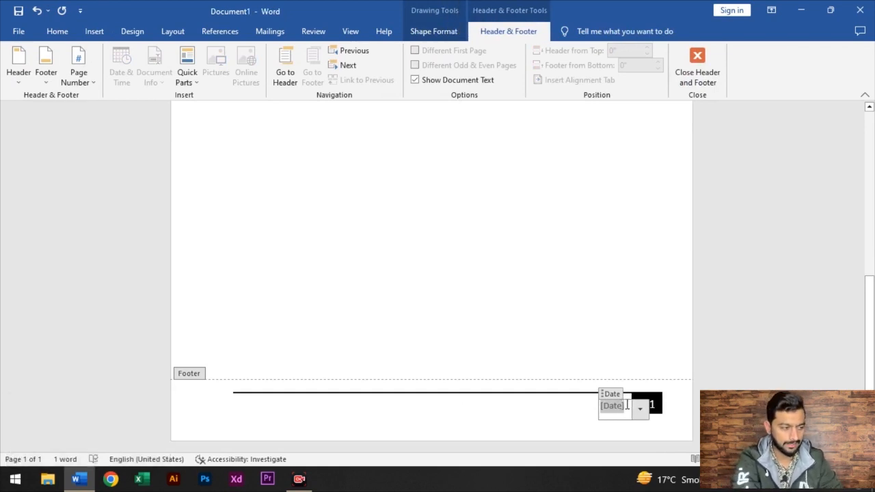
key("shift")
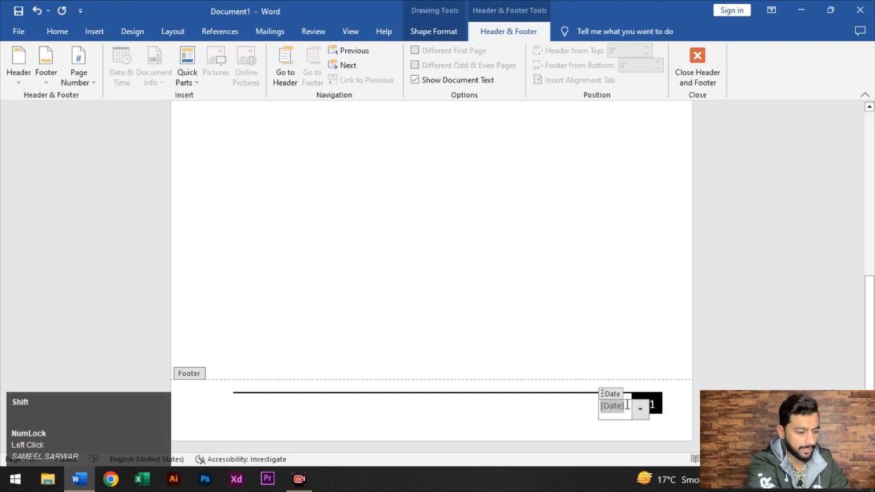
type("Pg no")
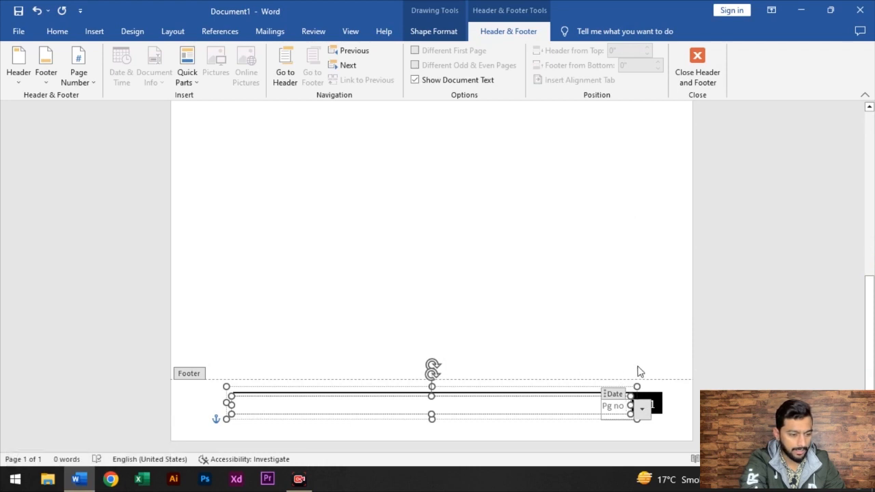
left_click(658, 386)
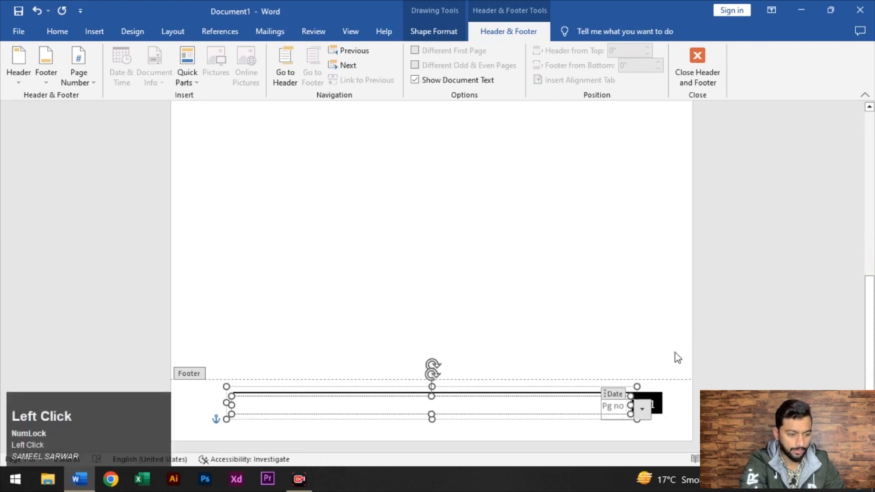
double_click(674, 357)
scroll(660, 356, "down", 1)
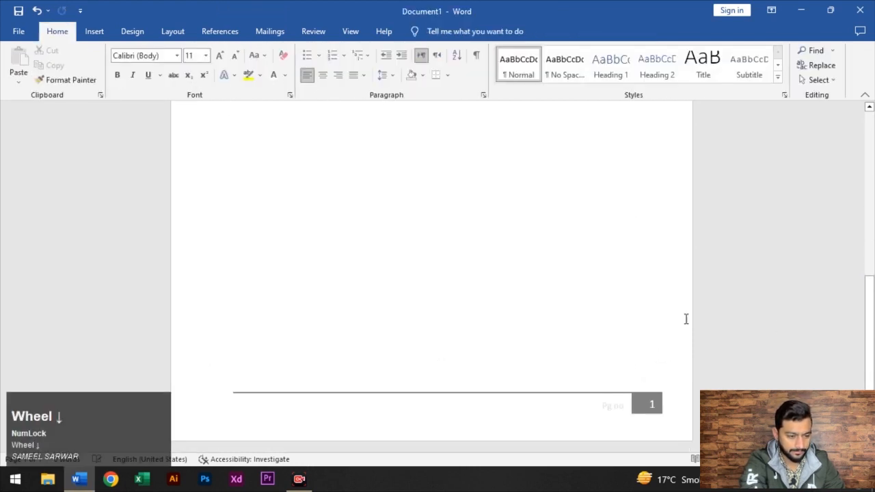
Add blank lines until the document runs onto a third page, and return to the start of the first page.
left_click(520, 345)
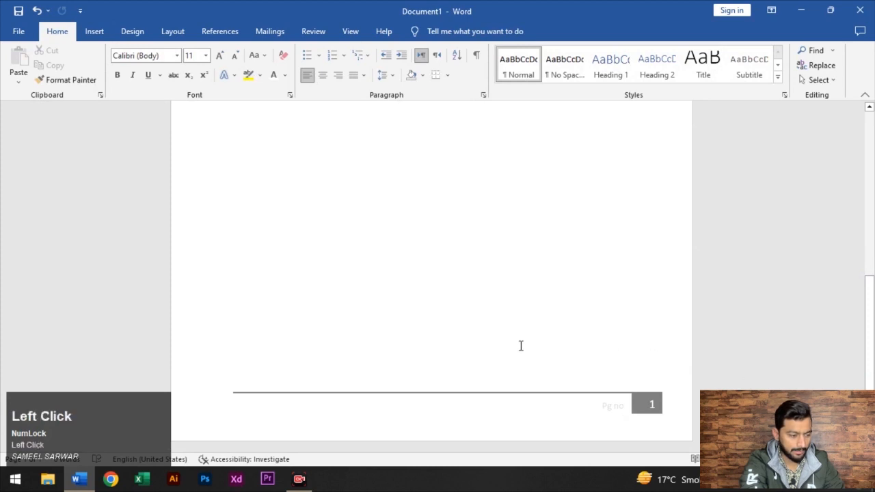
key("Return")
key("Return")
key("Return")
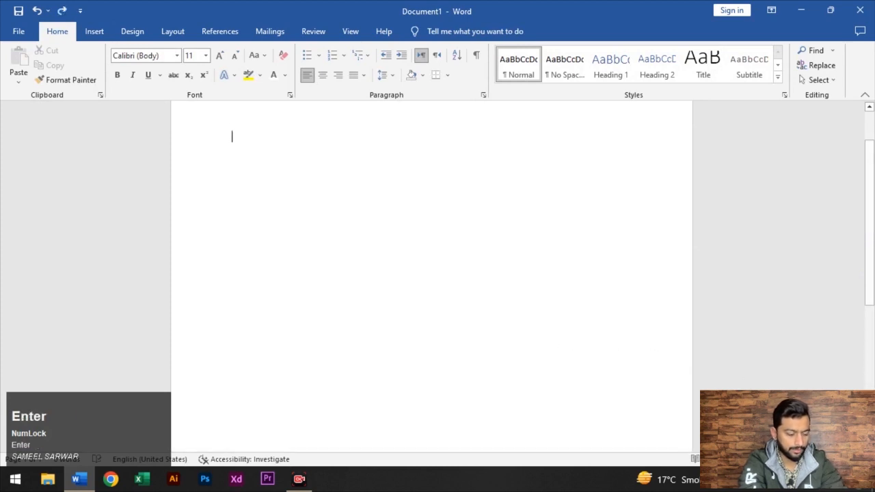
key("Return")
key("Return")
key("Return")
key("Return")
key("Return")
key("Return")
key("Return")
key("Return")
key("Return")
key("Return")
key("Return")
key("Return")
key("Return")
key("Return")
key("Return")
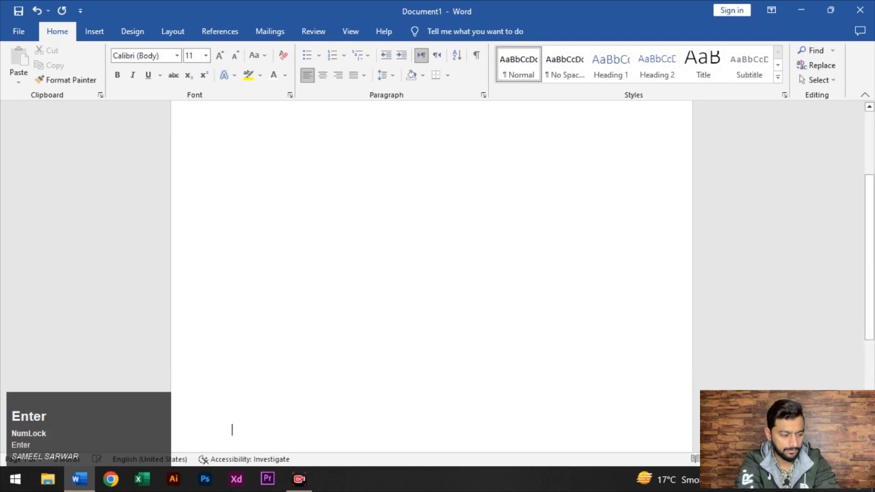
key("Return")
key("Return")
key("Return")
key("Return")
key("Return")
key("Return")
key("Return")
key("Return")
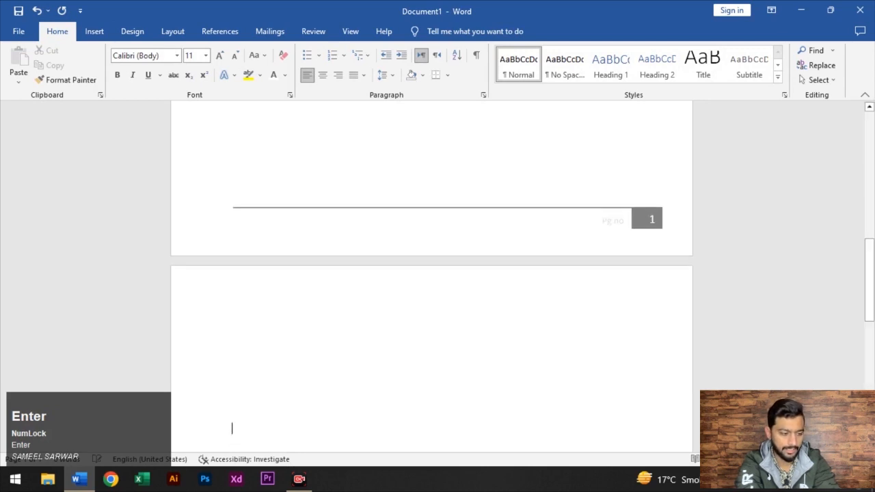
key("Return")
key("Return")
key("Return")
key("Return")
key("Return")
key("Return")
key("Return")
key("Return")
key("Return")
key("Return")
key("Return")
key("Return")
key("Return")
key("Return")
key("Return")
key("Return")
key("Return")
key("Return")
key("Return")
key("Return")
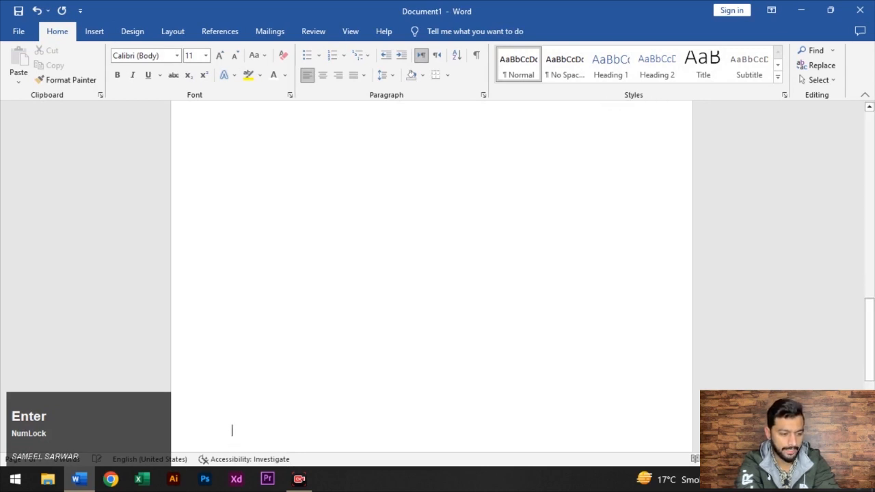
key("Return")
key("Return")
key("Return")
key("Return")
key("Return")
key("Return")
key("Return")
key("Return")
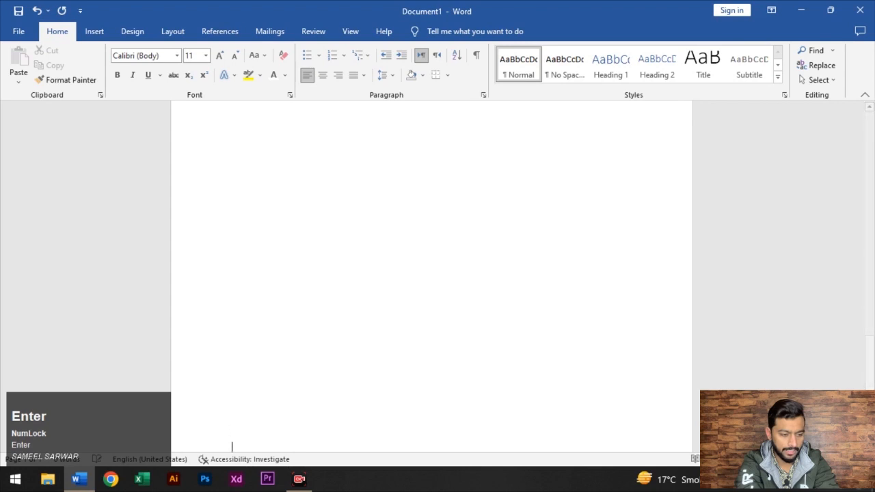
key("Return")
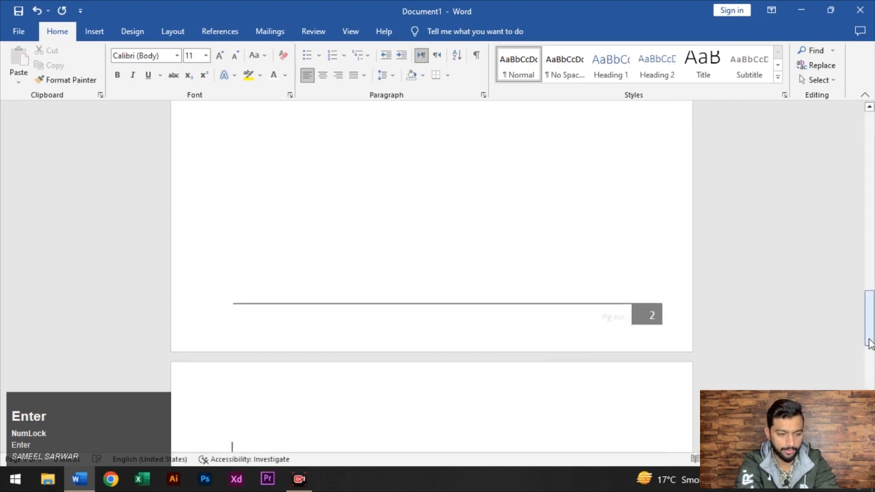
left_click_drag(868, 340, 872, 137)
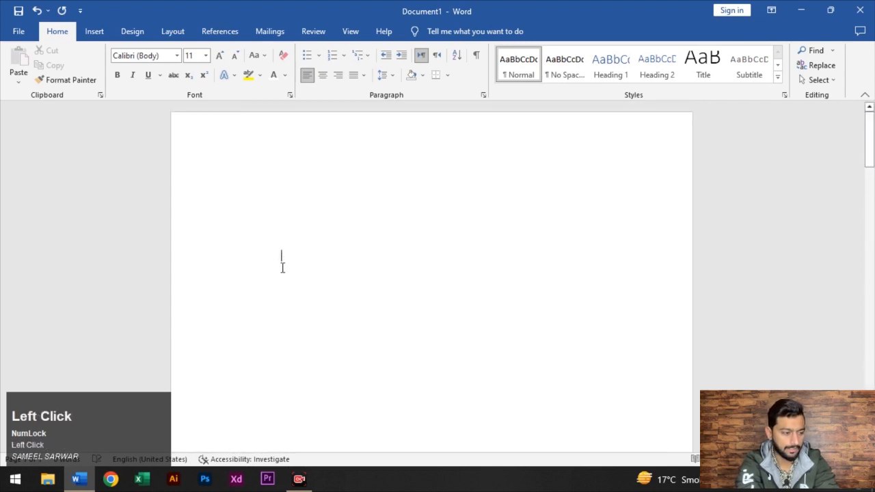
left_click(203, 180)
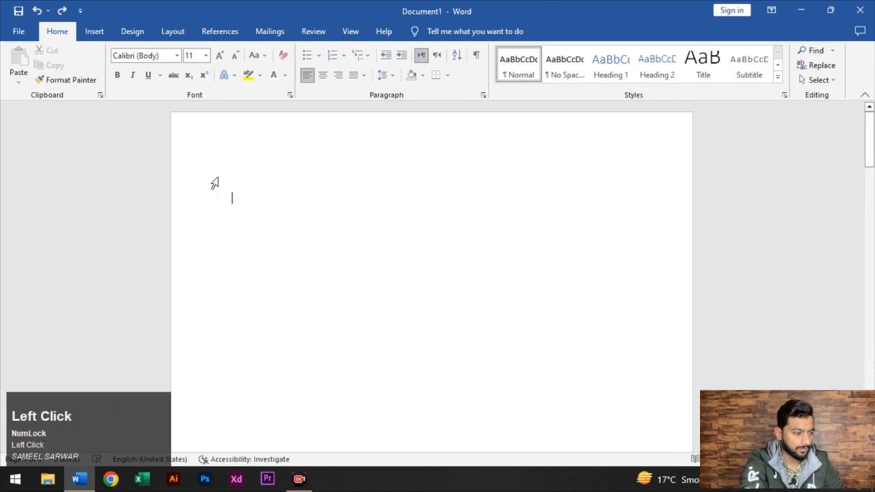
left_click(94, 31)
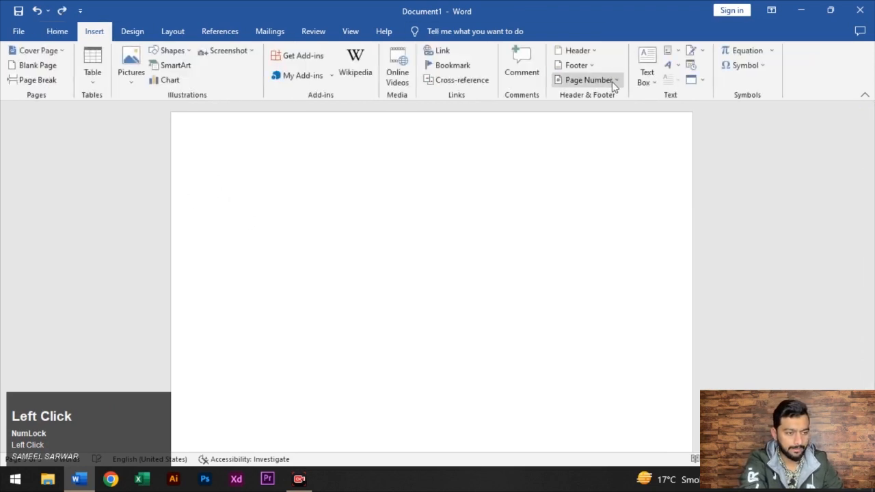
left_click(619, 82)
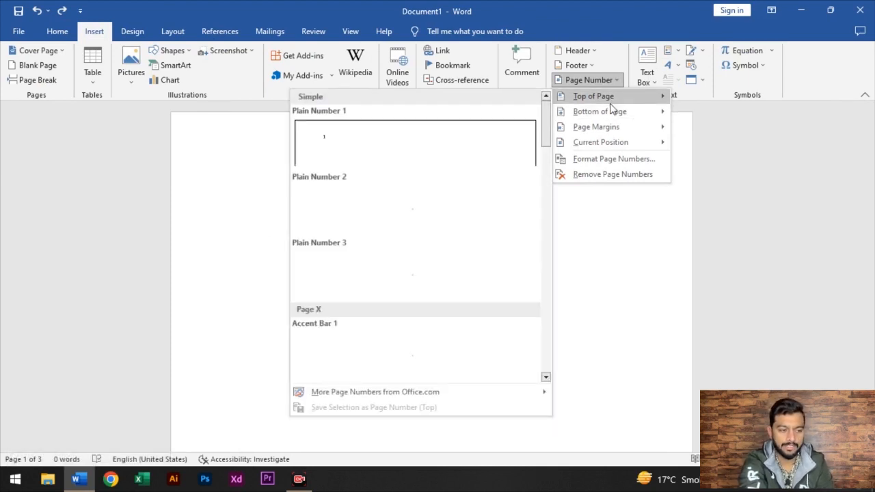
mouse_move(604, 137)
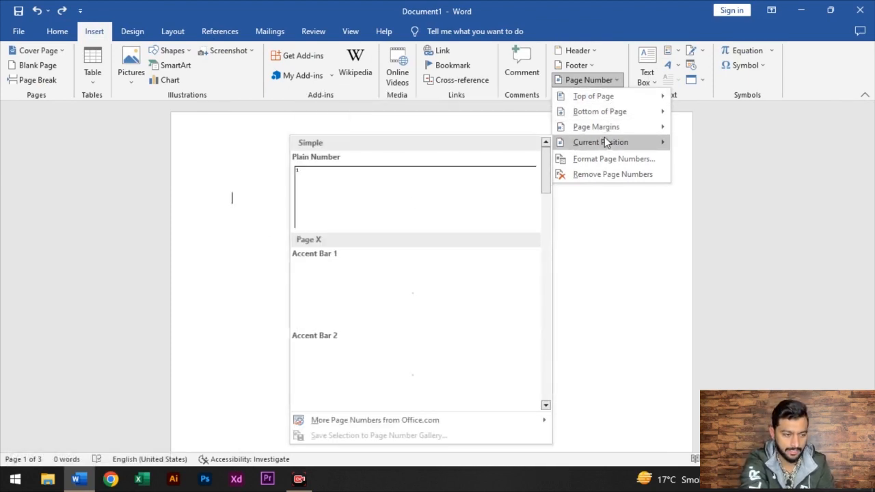
left_click(241, 180)
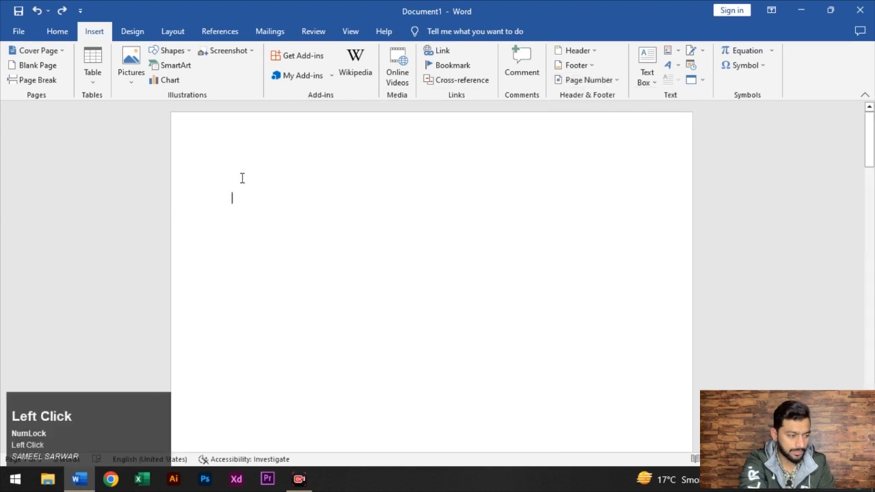
Insert the Circle page number design at the top of the pages, check it on the second page, and close header editing.
left_click(614, 82)
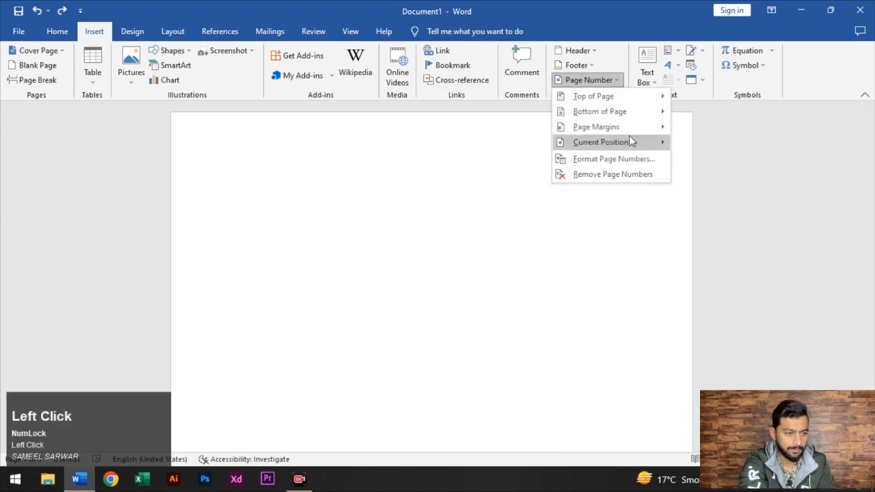
mouse_move(615, 102)
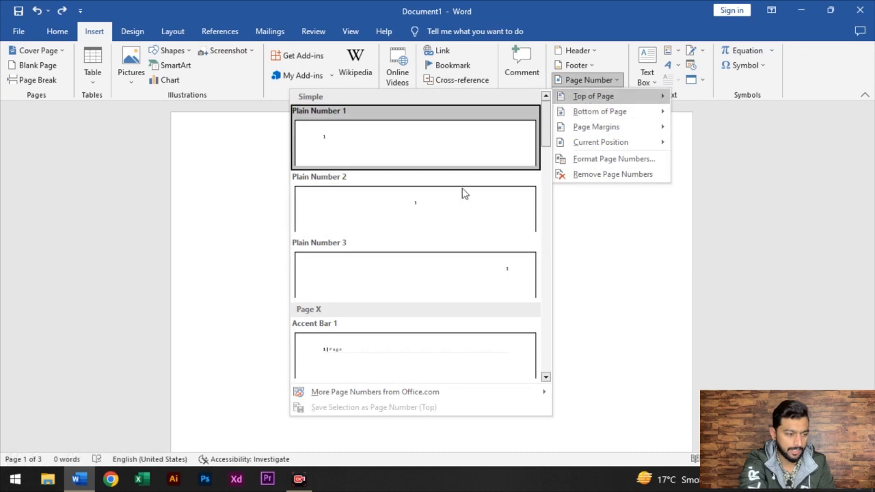
scroll(458, 222, "down", 8)
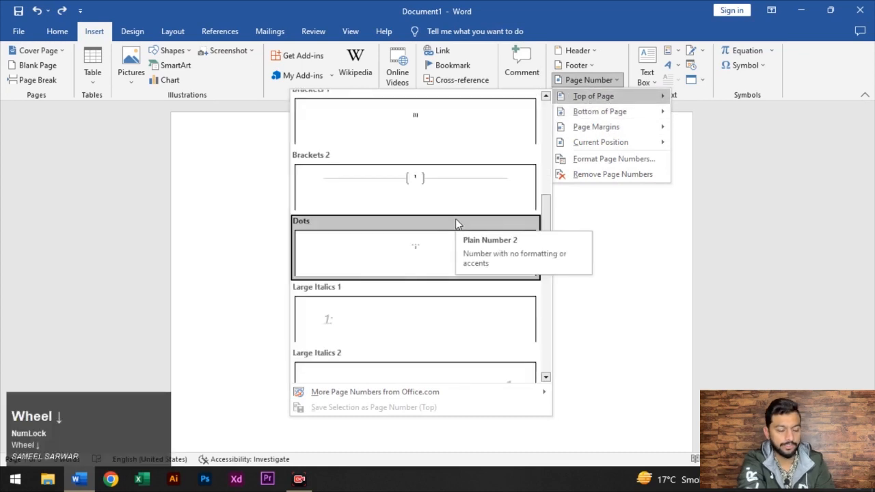
scroll(438, 225, "down", 8)
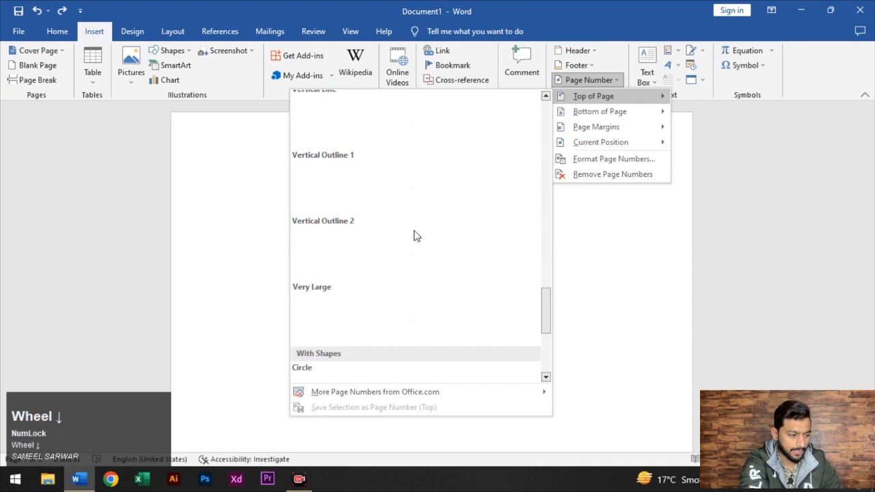
scroll(410, 236, "down", 4)
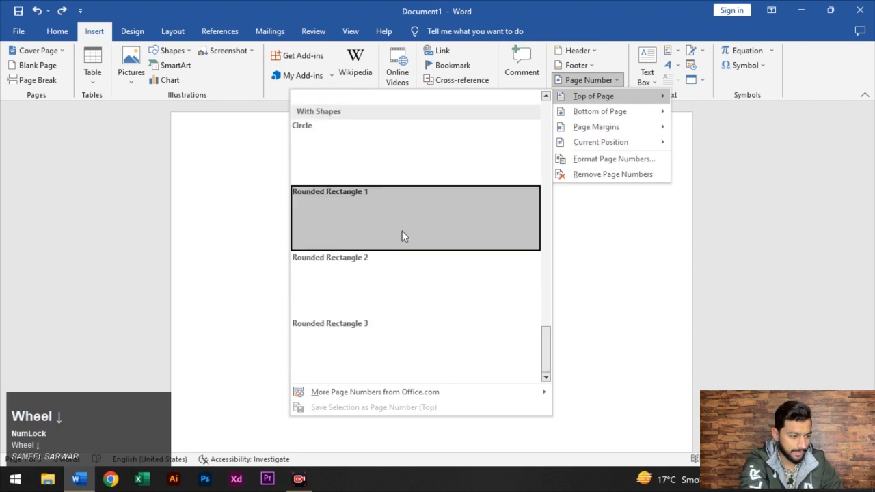
left_click(422, 158)
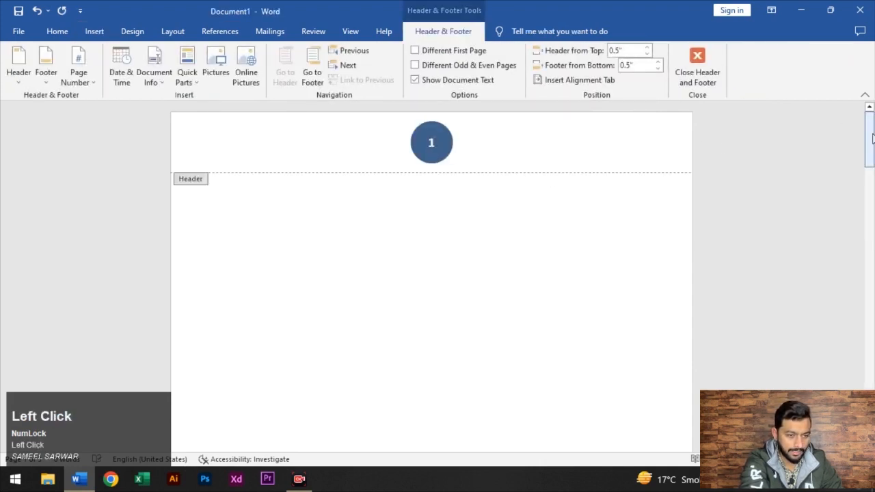
left_click_drag(868, 137, 872, 242)
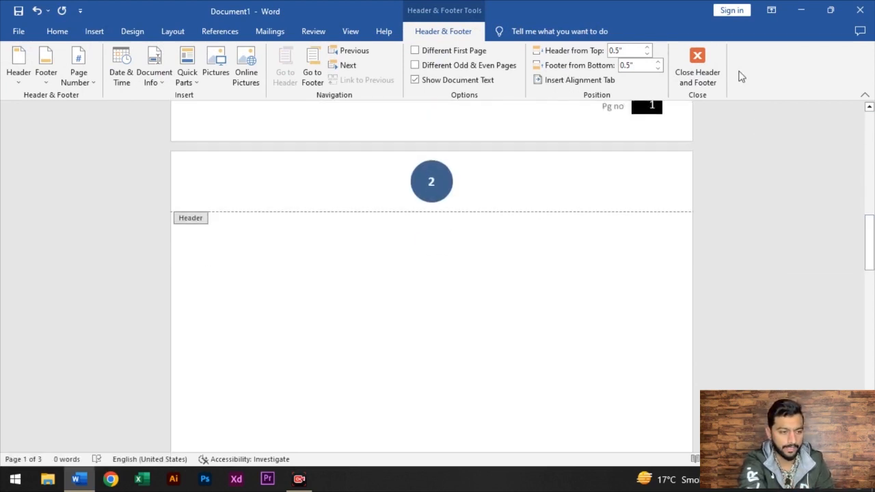
left_click(709, 72)
scroll(524, 164, "up", 5)
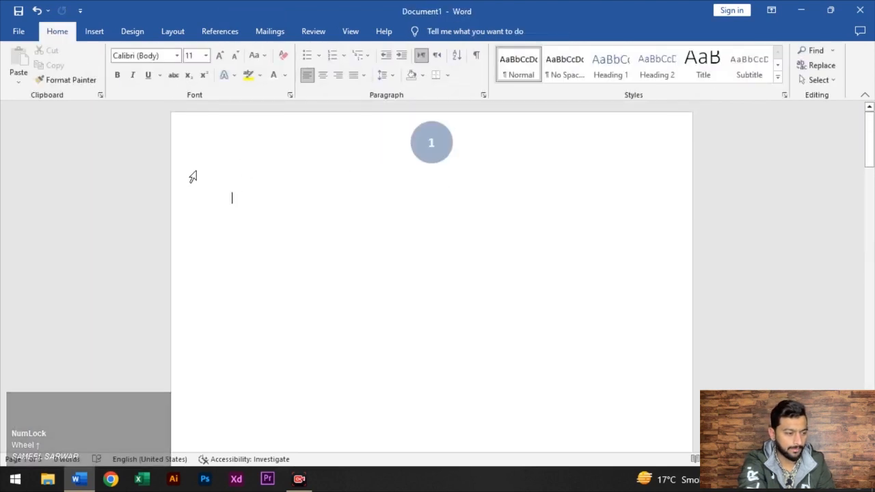
Enter "fasfa" on the first page and delete all the body content, including the blank lines.
left_click(232, 199)
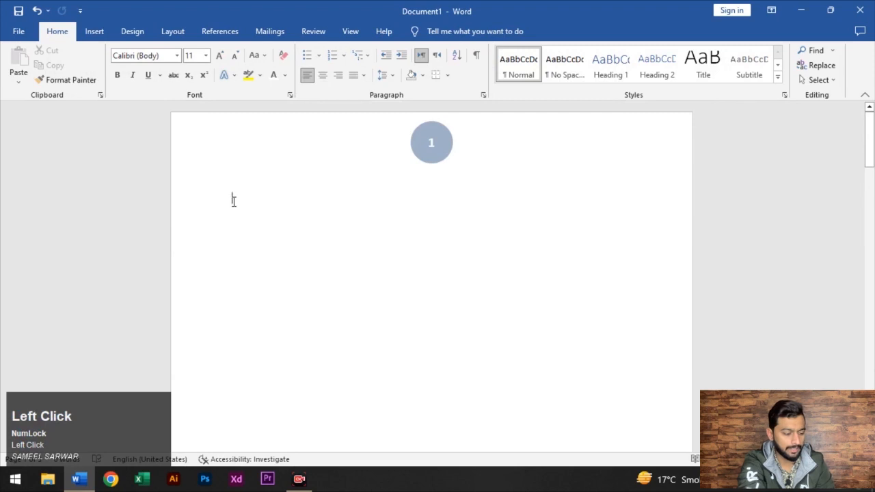
type("fasfa")
key("ctrl+a")
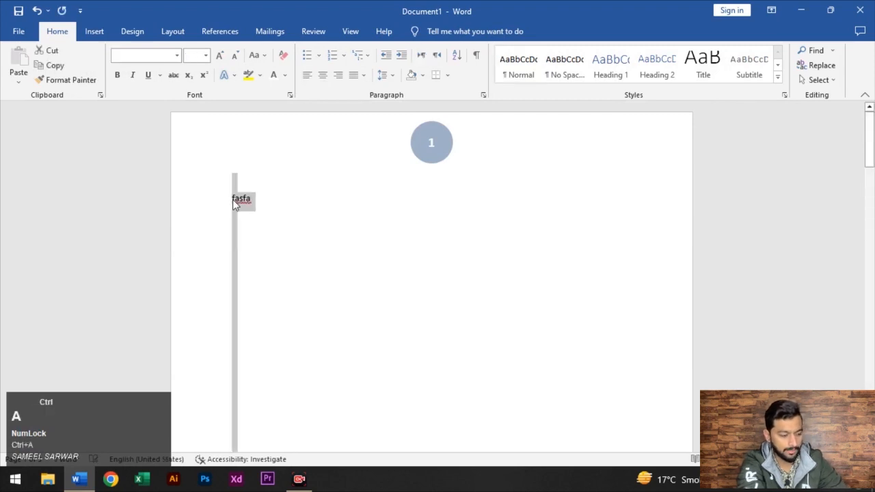
left_click(264, 197)
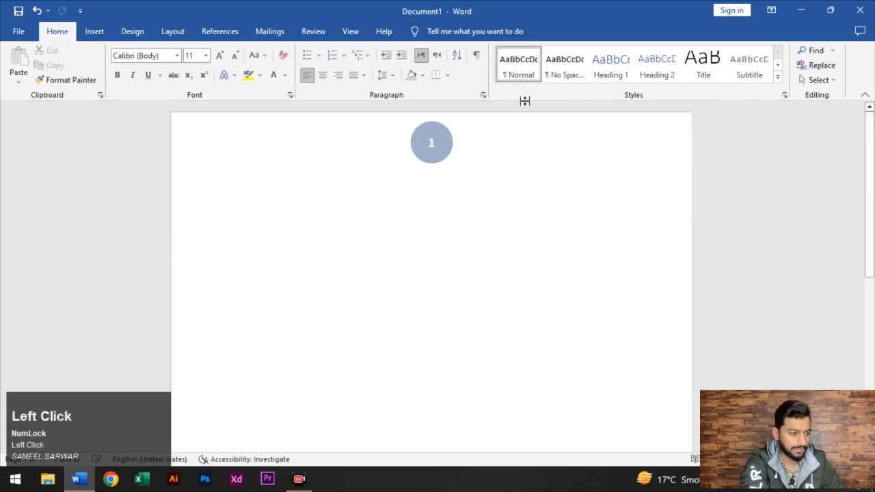
left_click(95, 32)
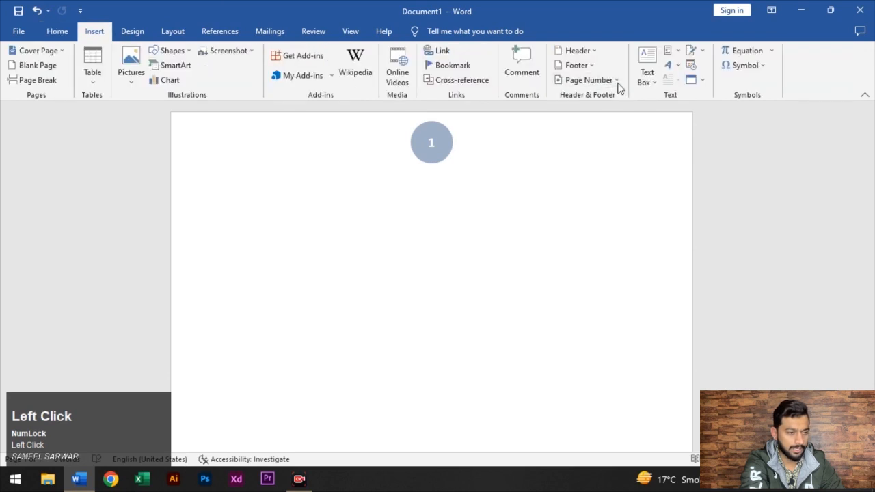
left_click(617, 82)
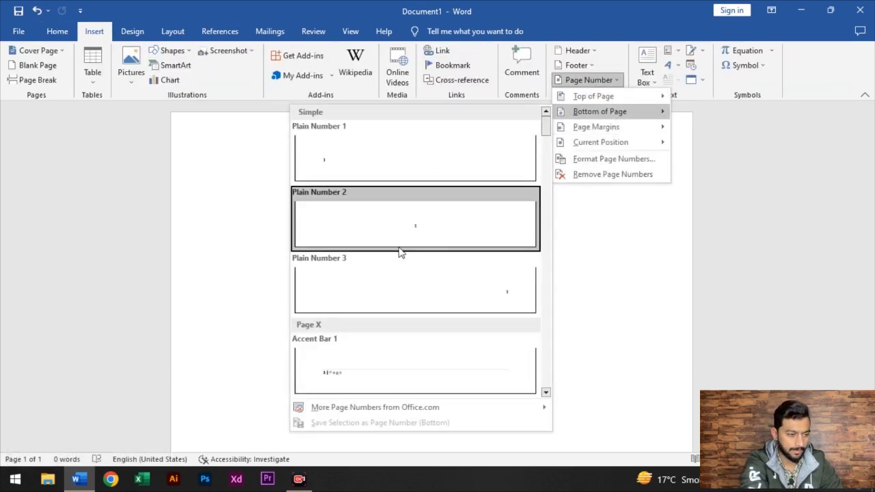
mouse_move(597, 149)
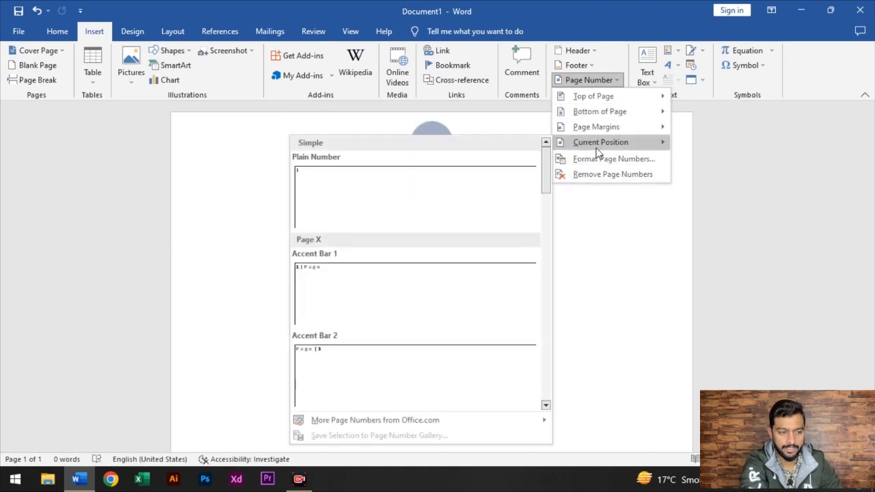
left_click(265, 199)
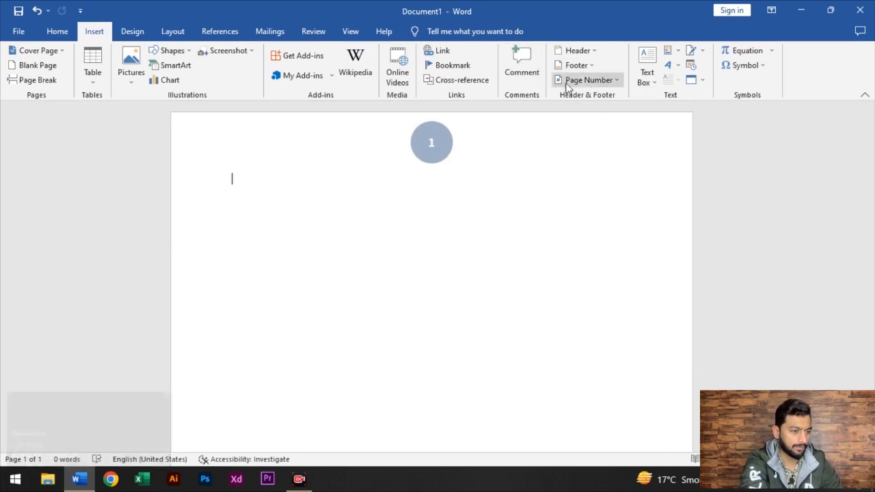
Draw a text box shape on the page just below the circled page number, and undo it.
left_click(653, 82)
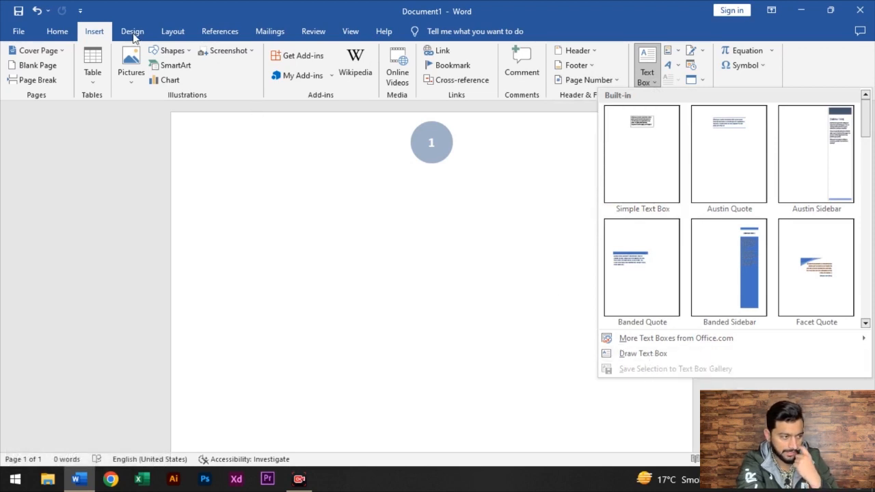
left_click(172, 55)
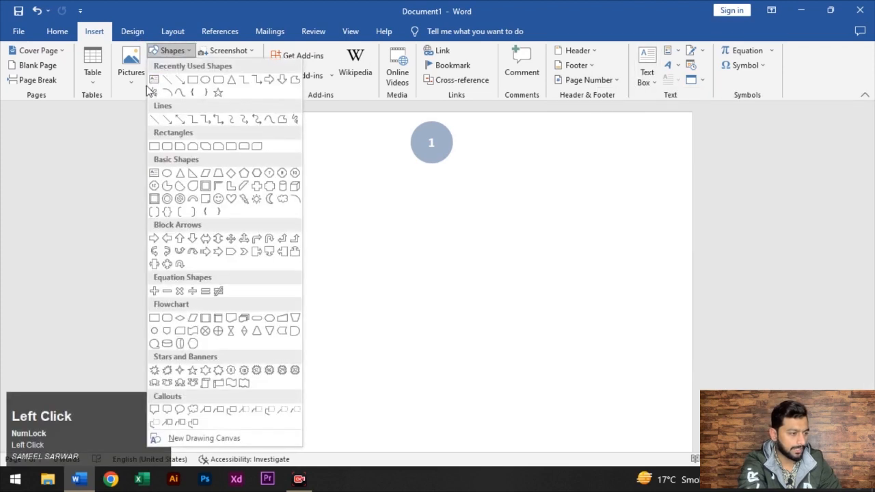
left_click(153, 85)
left_click_drag(285, 168, 551, 285)
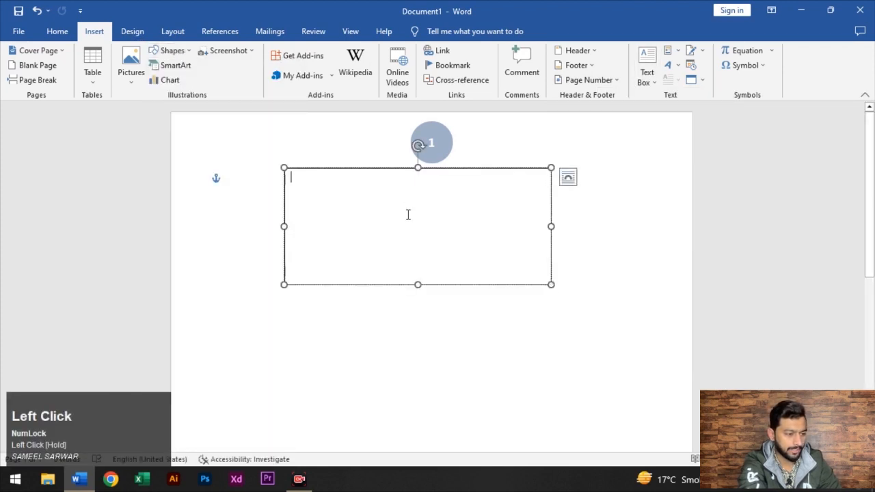
key("ctrl+z")
Insert a built-in sidebar text box with an angled blue band from the text box designs, and undo it.
left_click(95, 32)
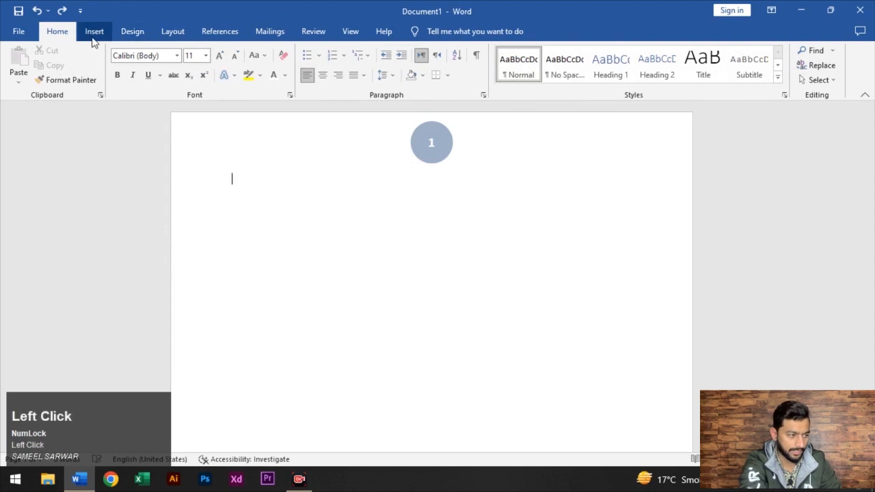
left_click(656, 85)
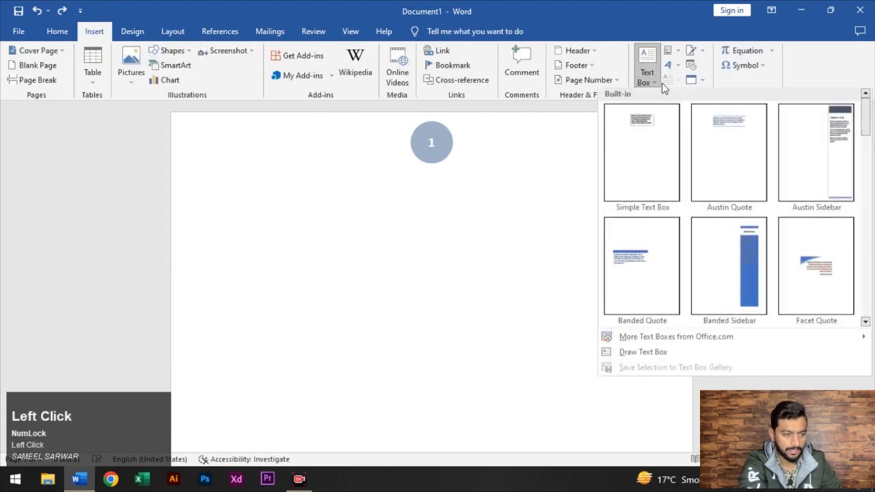
scroll(747, 187, "down", 3)
scroll(747, 187, "down", 3)
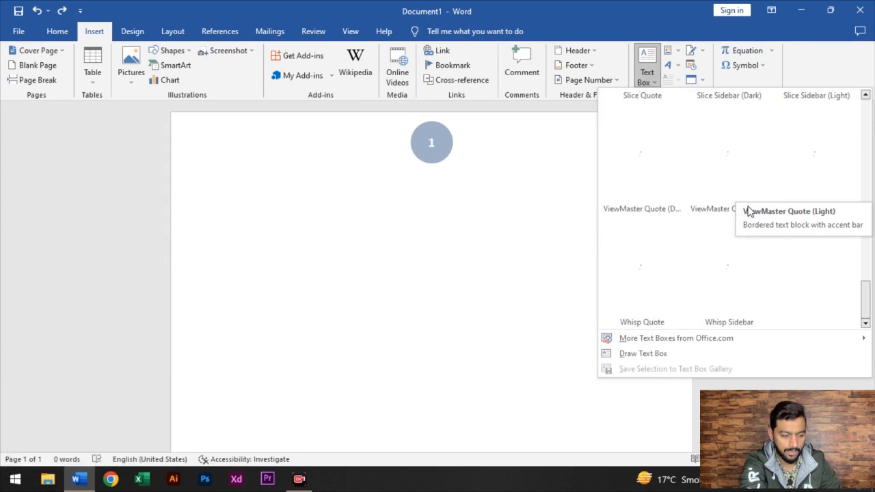
scroll(691, 211, "up", 1)
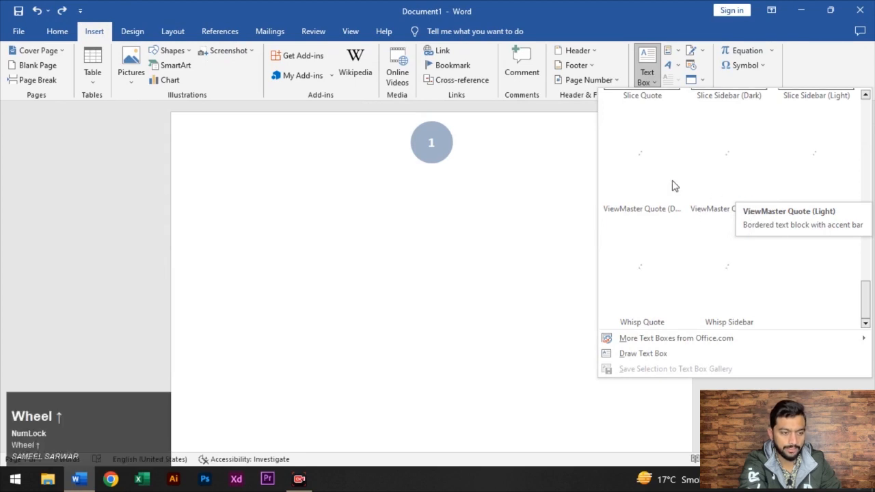
left_click_drag(865, 288, 660, 160)
left_click(622, 128)
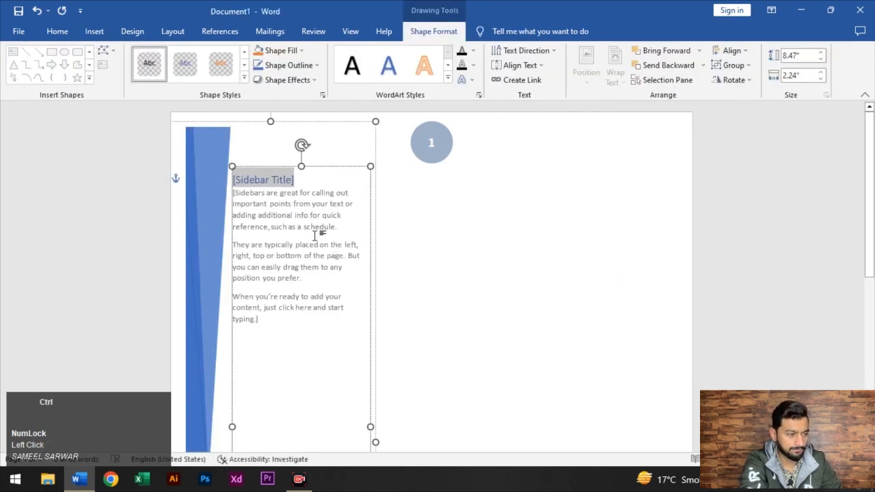
key("ctrl+z")
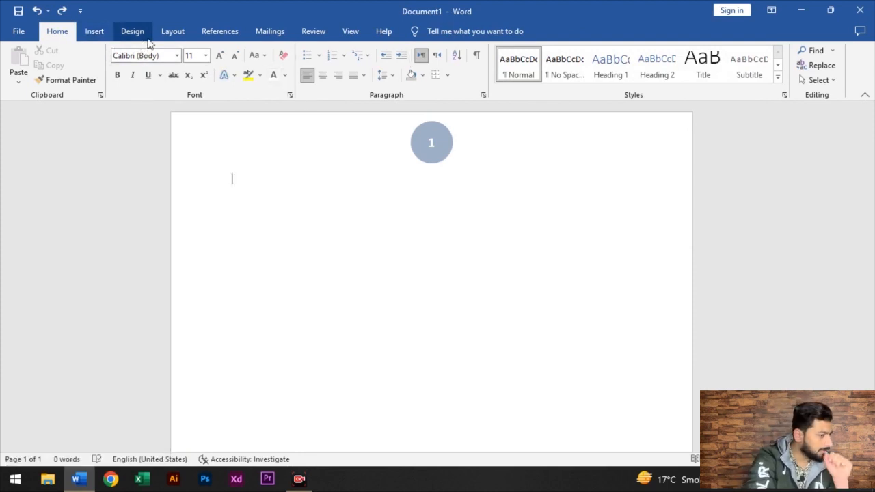
left_click(94, 31)
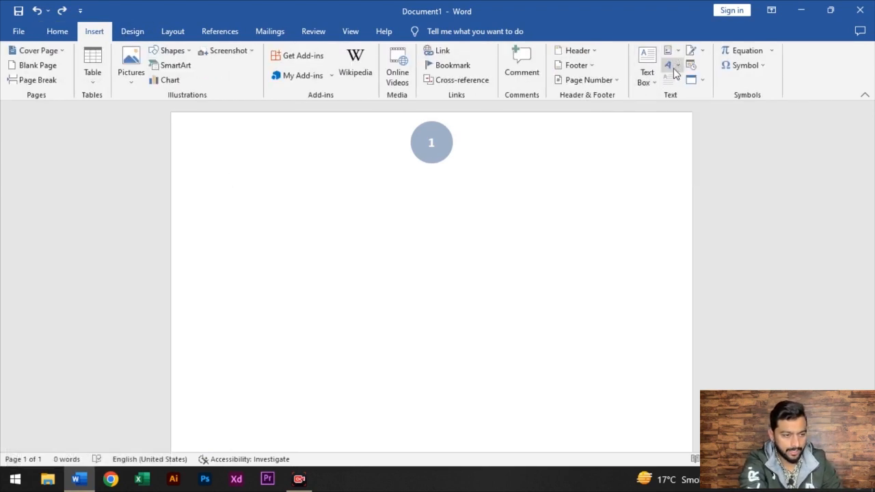
left_click(677, 66)
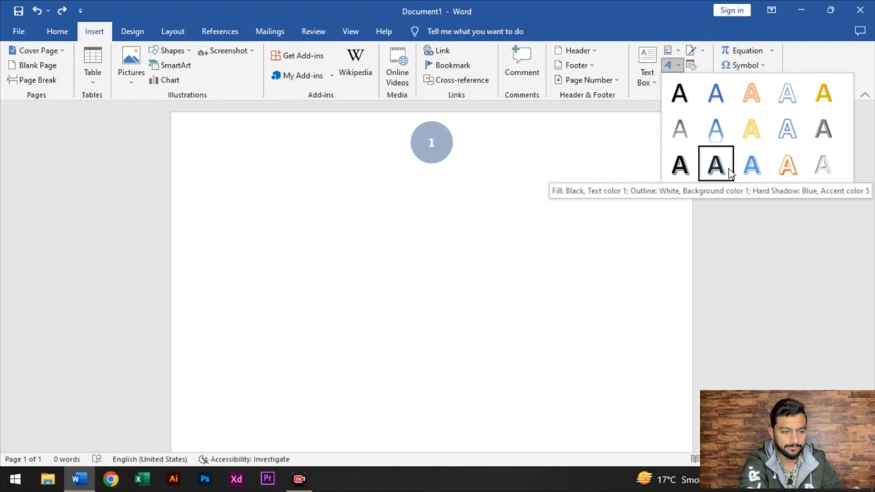
left_click(57, 31)
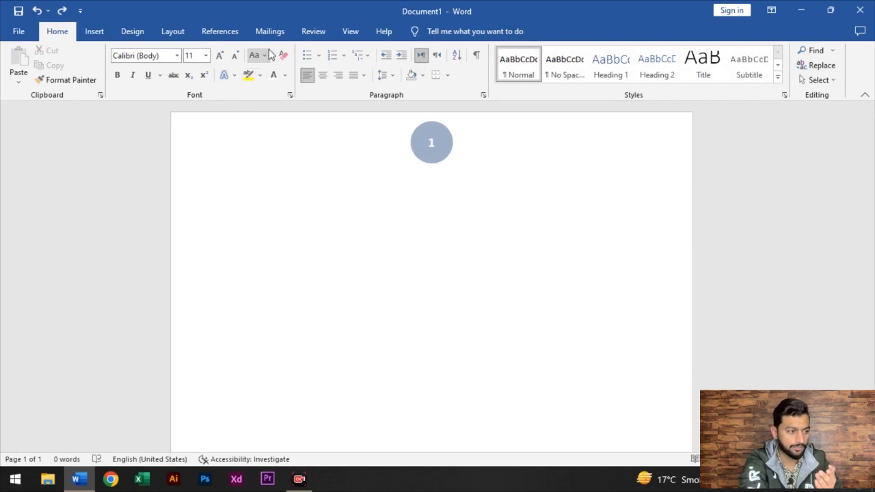
Look through the built-in equations and start a handwritten Ink Equation.
left_click(96, 32)
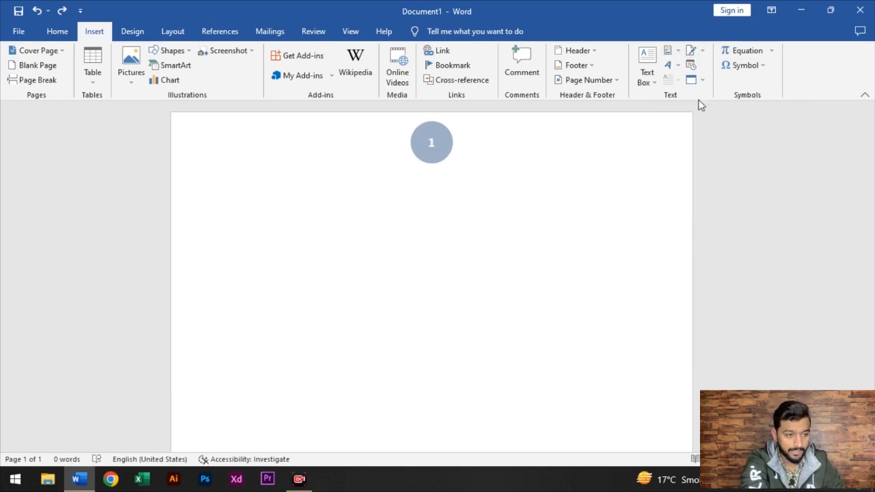
left_click(774, 51)
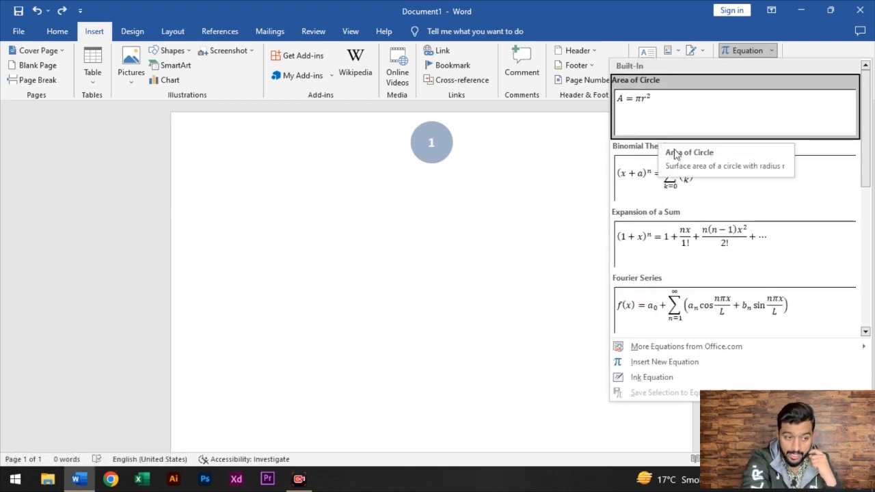
scroll(688, 209, "down", 5)
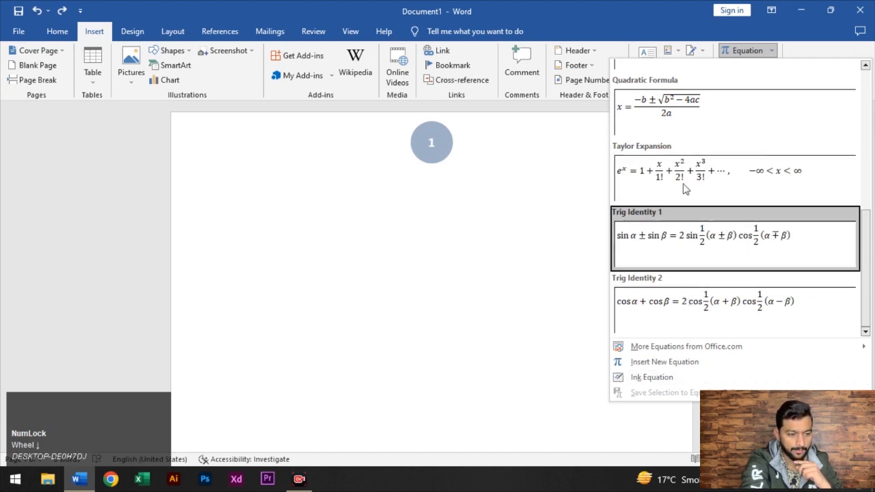
left_click(654, 384)
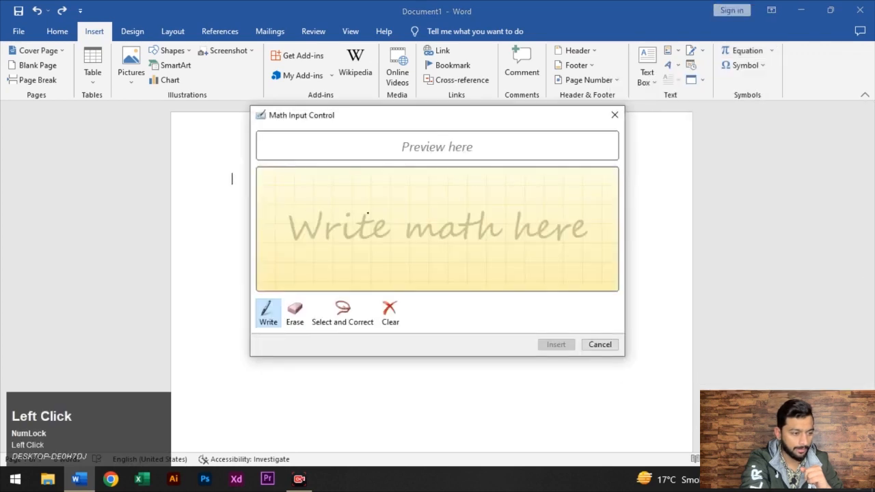
Handwrite a fraction with x above and below the bar, erase all its strokes, and return to writing mode.
left_click_drag(339, 210, 440, 202)
left_click(411, 196)
left_click_drag(370, 178, 398, 182)
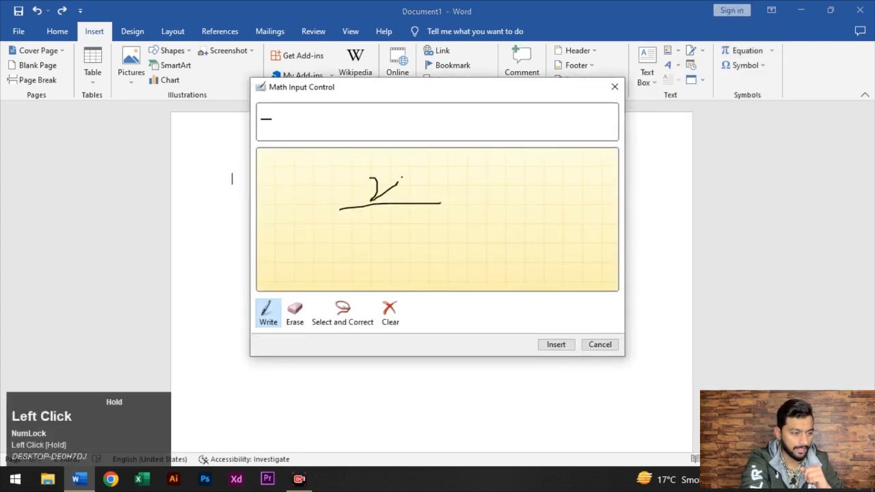
left_click_drag(403, 225, 358, 267)
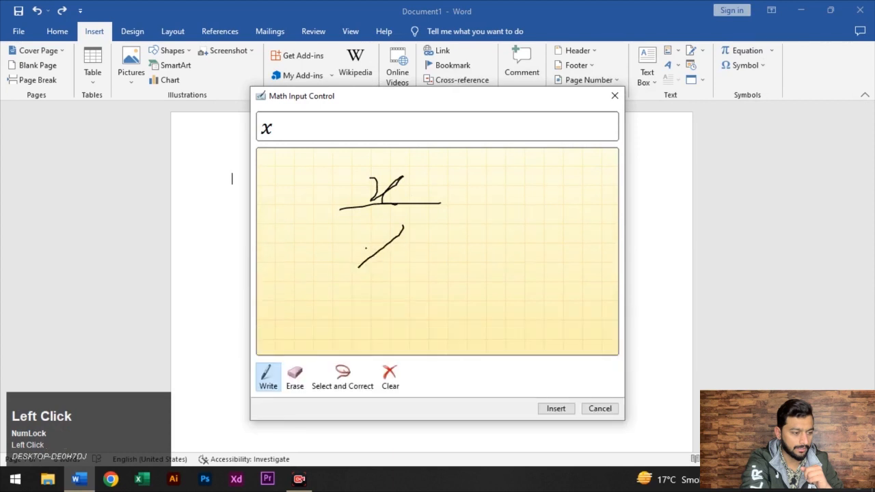
left_click_drag(378, 220, 390, 261)
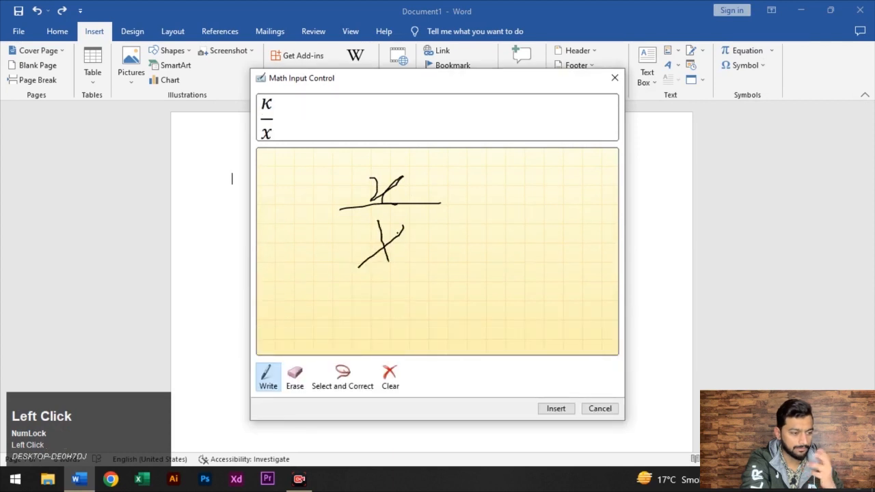
left_click(295, 376)
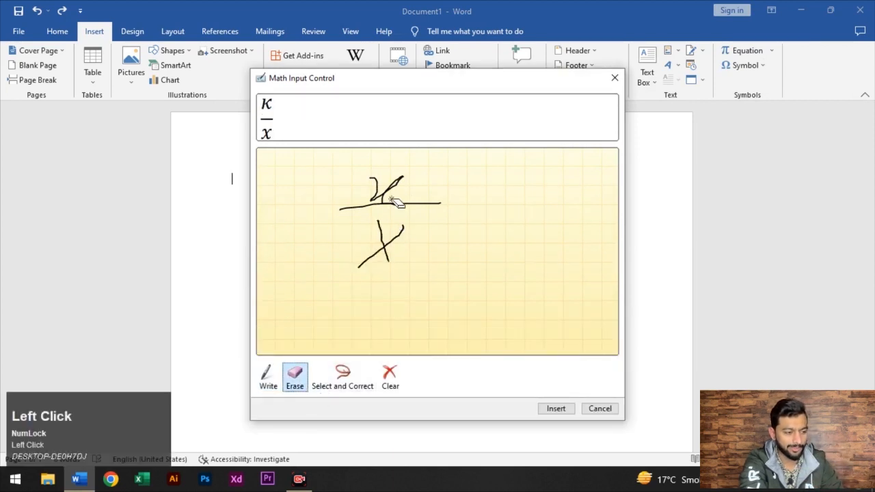
mouse_move(391, 199)
left_mouse_down()
mouse_move(381, 225)
mouse_move(397, 227)
left_mouse_up()
left_click(267, 374)
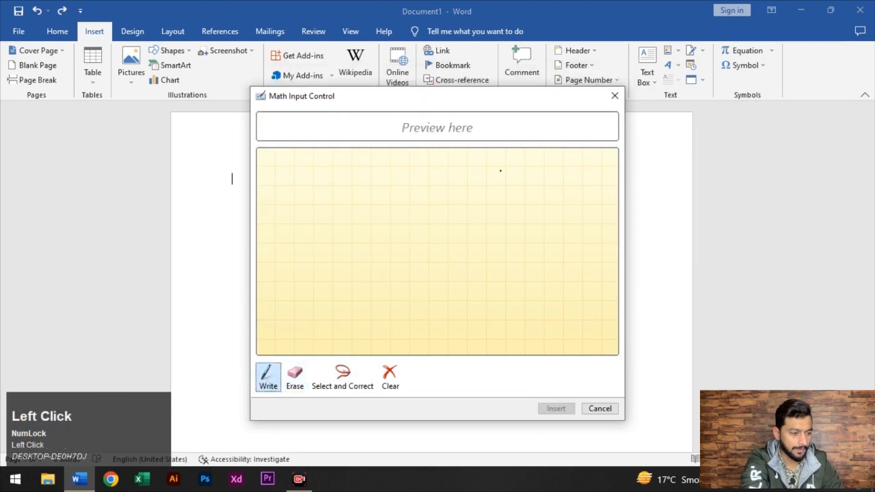
Handwrite the fraction x over y in the math writing area and move the window up until its bottom edge is reachable.
left_click_drag(421, 181, 355, 222)
left_click_drag(374, 170, 401, 229)
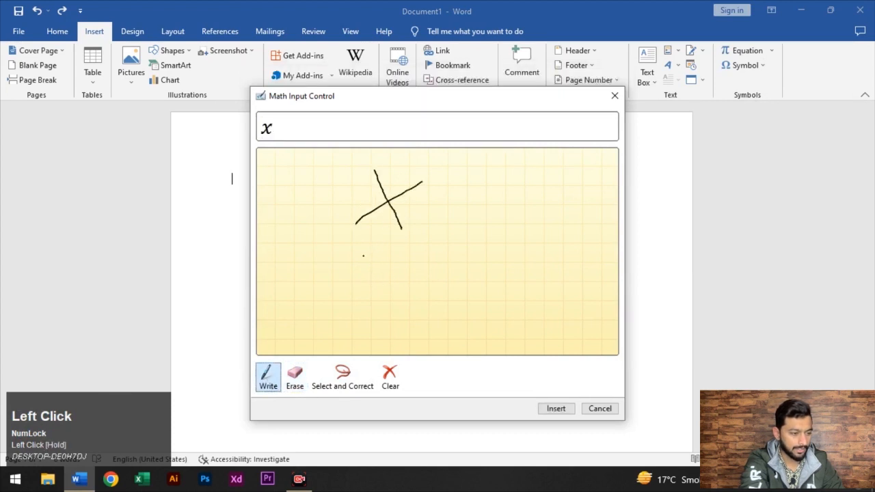
left_click_drag(319, 248, 510, 235)
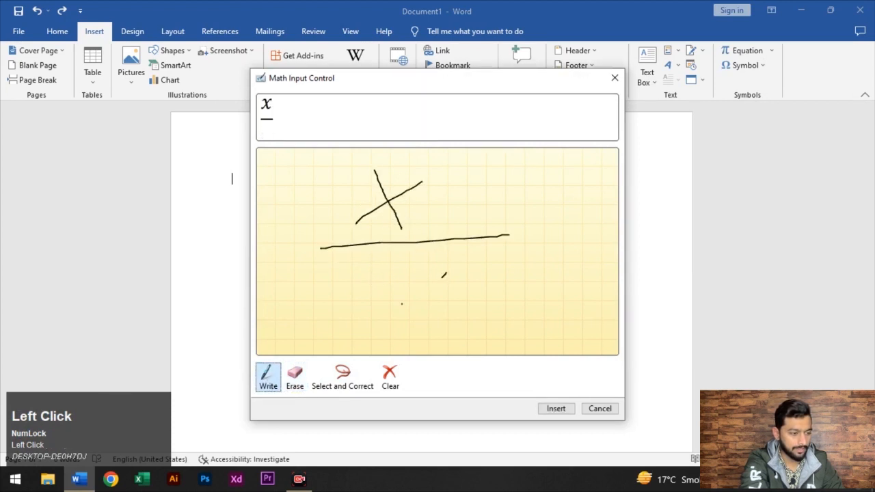
left_click_drag(445, 273, 369, 333)
left_click_drag(388, 269, 411, 301)
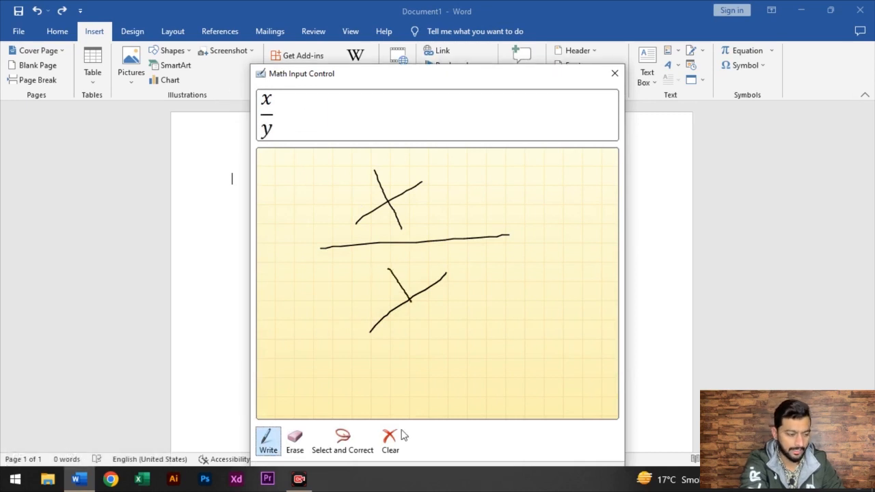
scroll(356, 429, "down", 1)
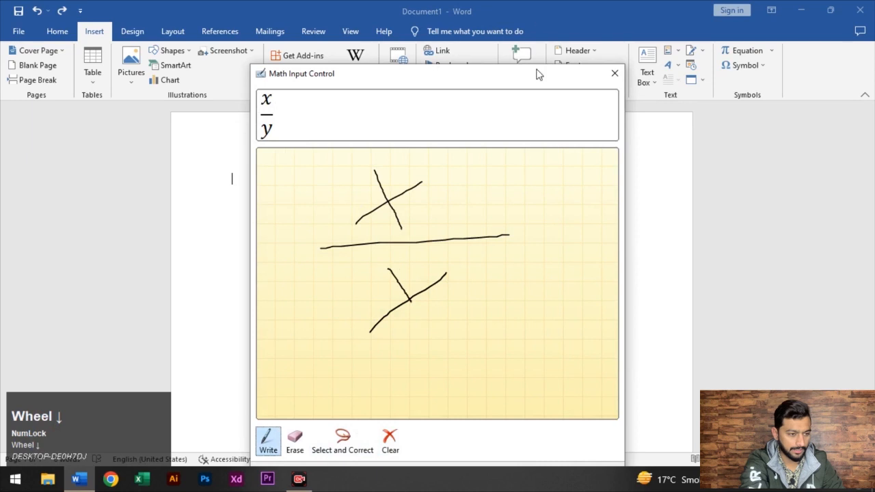
left_click_drag(537, 74, 533, 27)
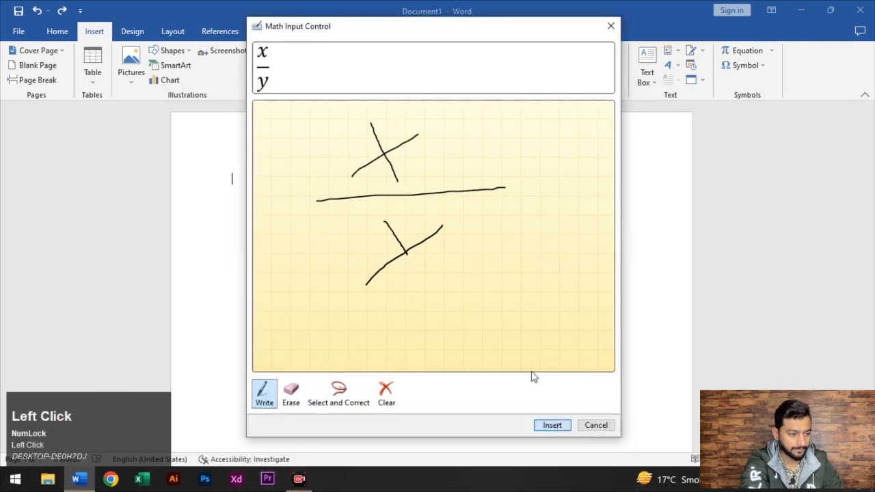
Insert the handwritten x over y equation into the document and delete it.
left_click(552, 424)
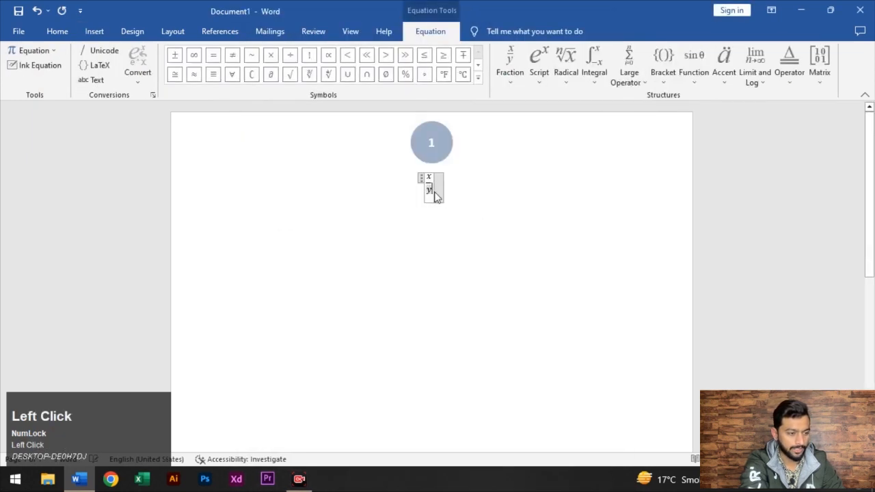
key("ctrl+a")
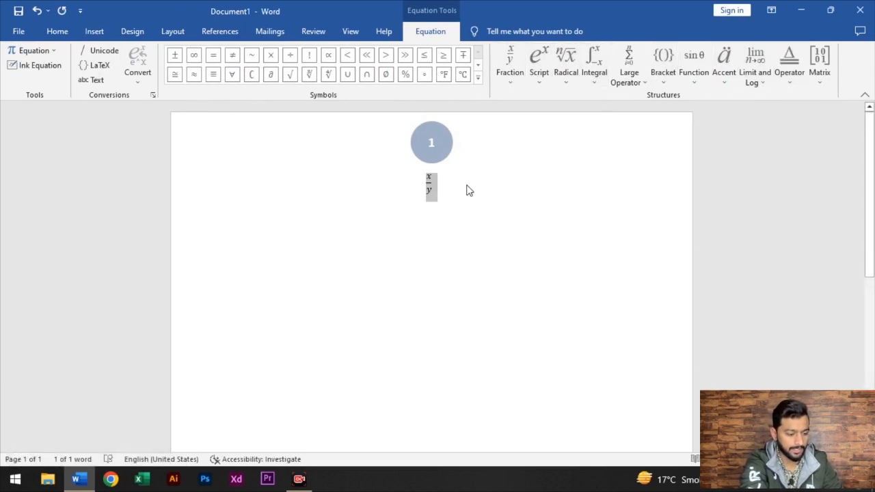
key("Delete")
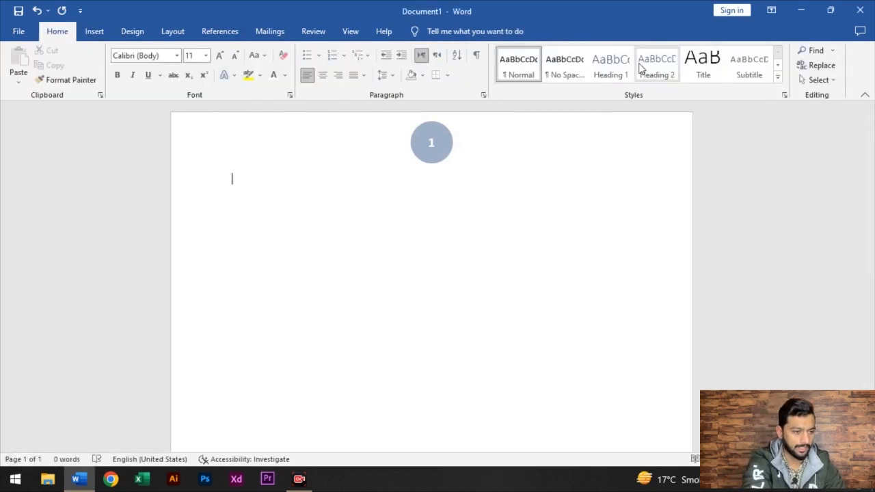
Enter "Video" on the empty page and enlarge its font by four size steps.
left_click(94, 30)
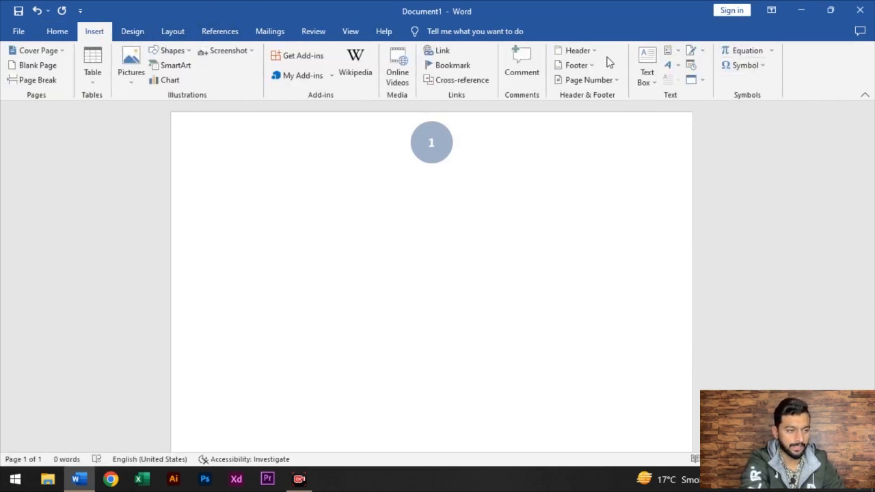
left_click(353, 243)
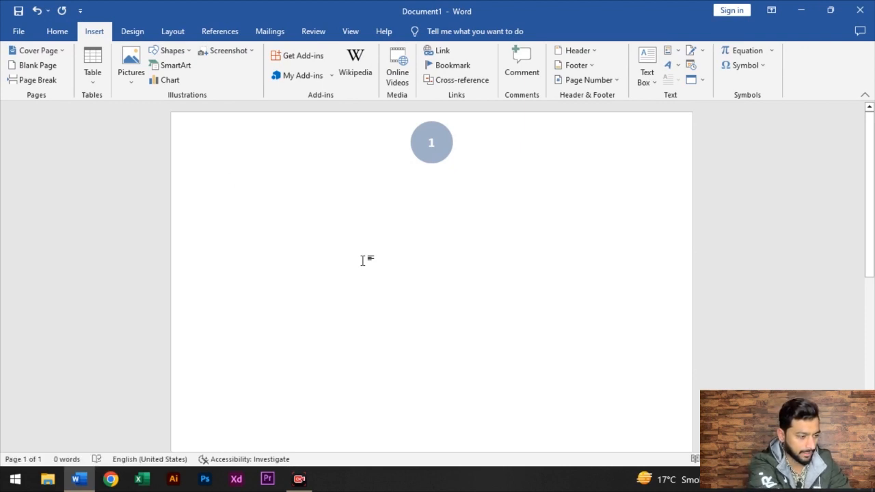
type("Video")
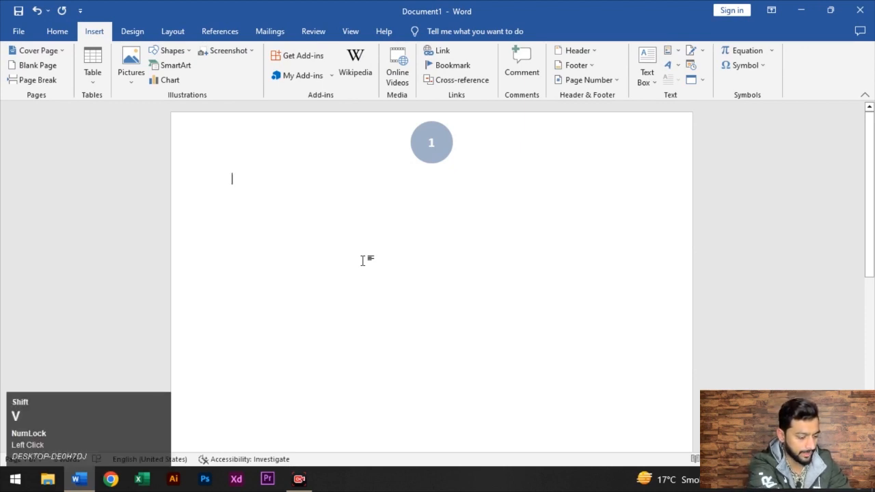
key("ctrl+a")
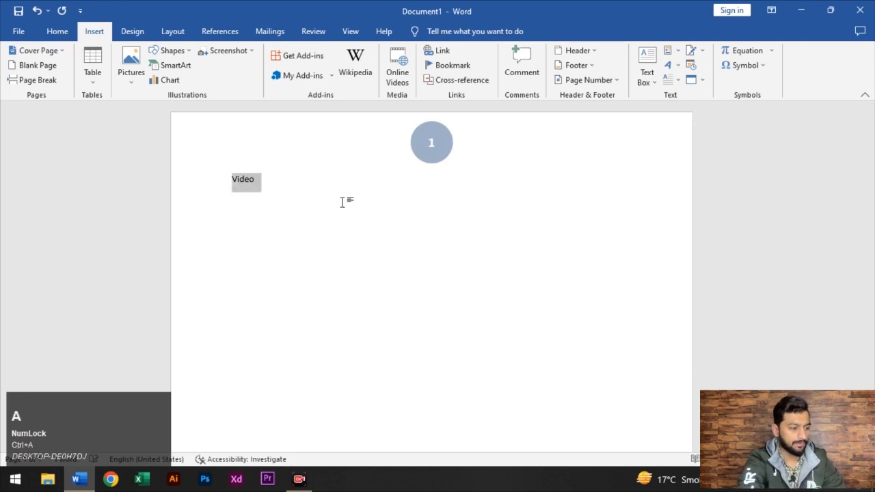
key("ctrl+shift+period")
key("ctrl+shift+period")
key("ctrl+shift+period")
key("ctrl+shift+period")
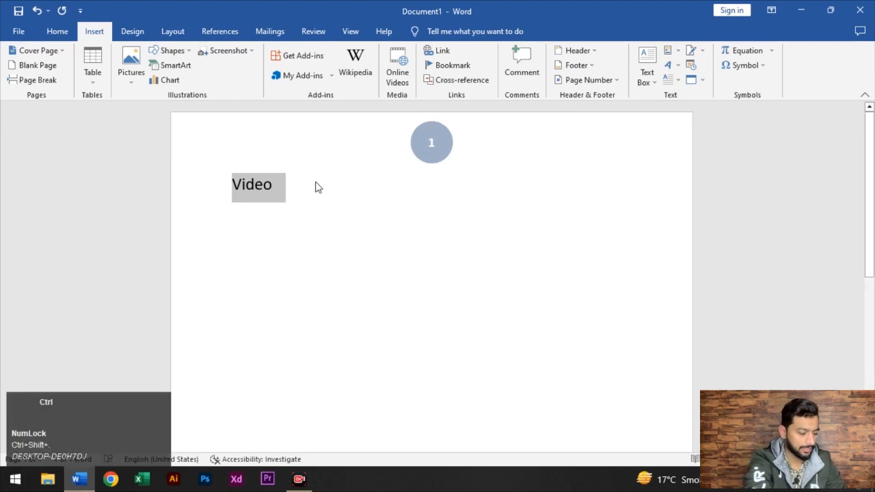
Start a hyperlink on the selected word "Video" to an existing file and browse to the Downloads folder.
key("ctrl+k")
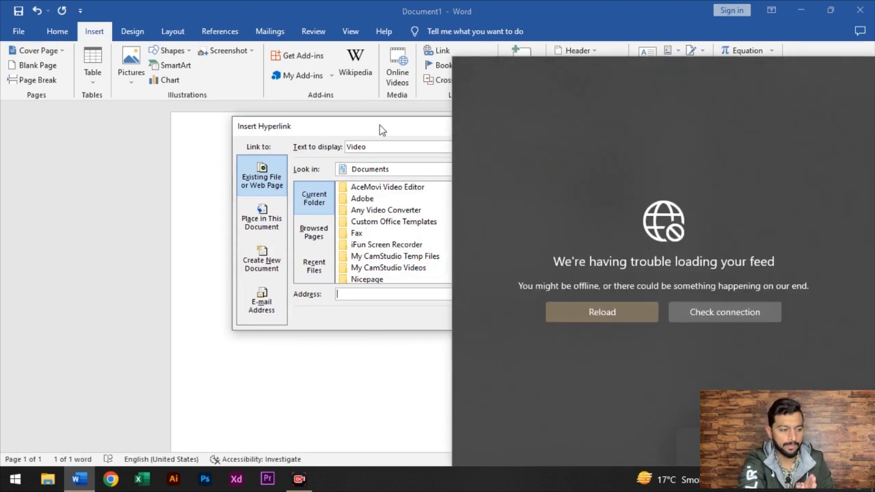
left_click(380, 125)
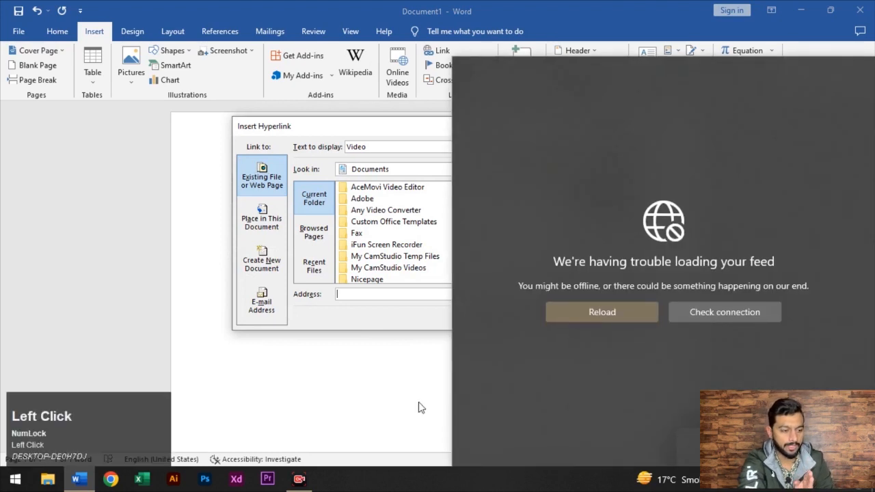
left_click(364, 318)
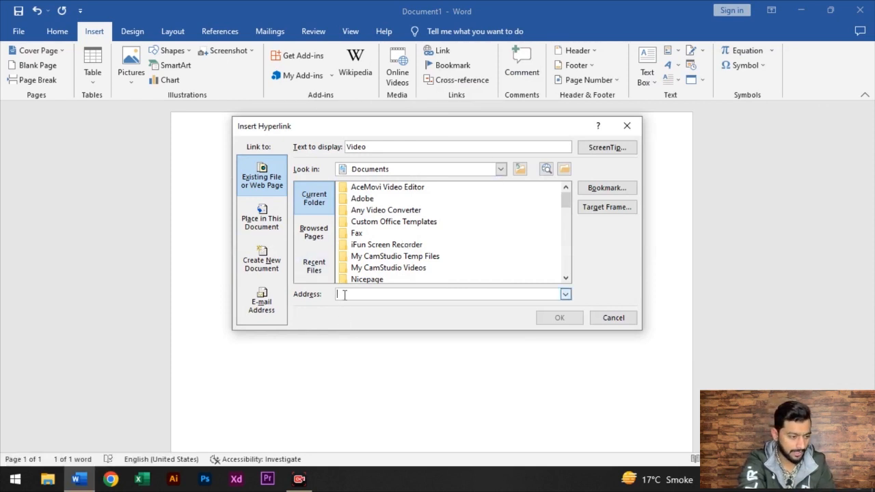
left_click(519, 171)
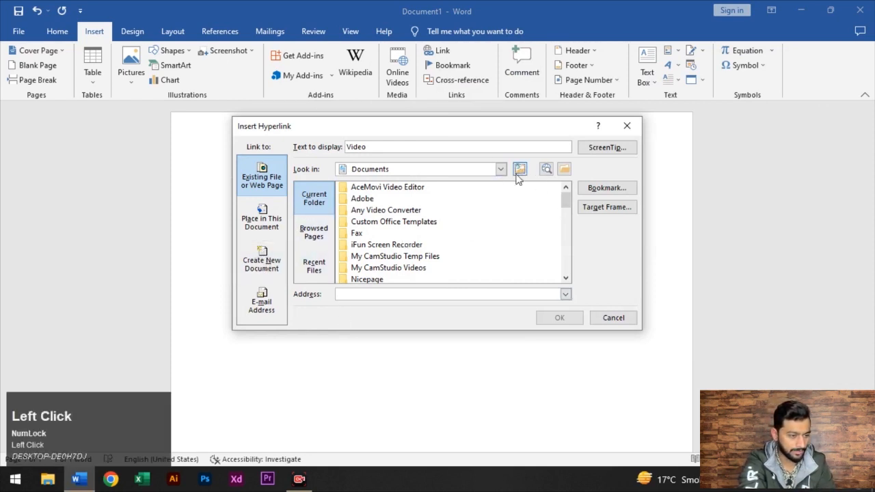
scroll(430, 225, "down", 5)
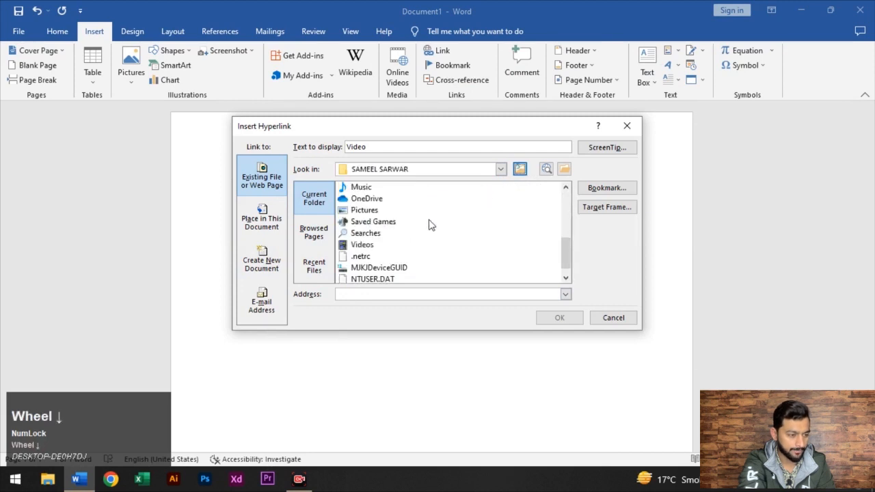
scroll(430, 225, "up", 5)
left_click(500, 169)
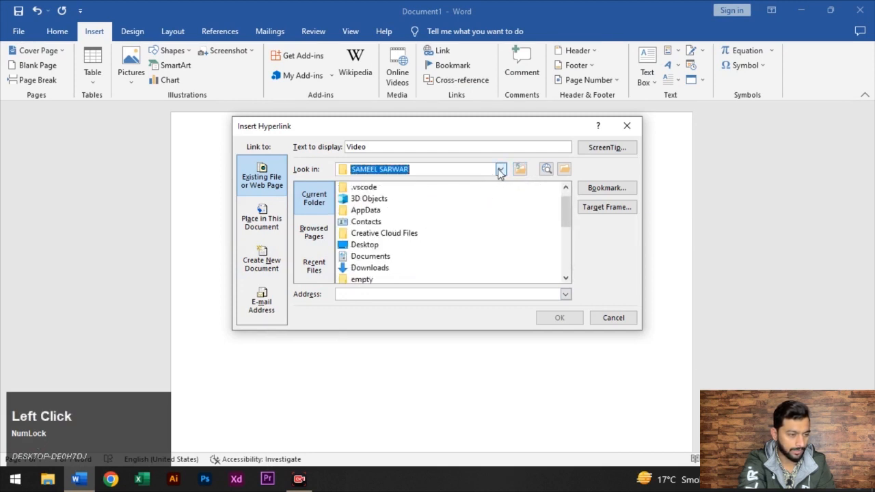
scroll(420, 228, "down", 2)
scroll(420, 228, "down", 1)
scroll(421, 227, "up", 3)
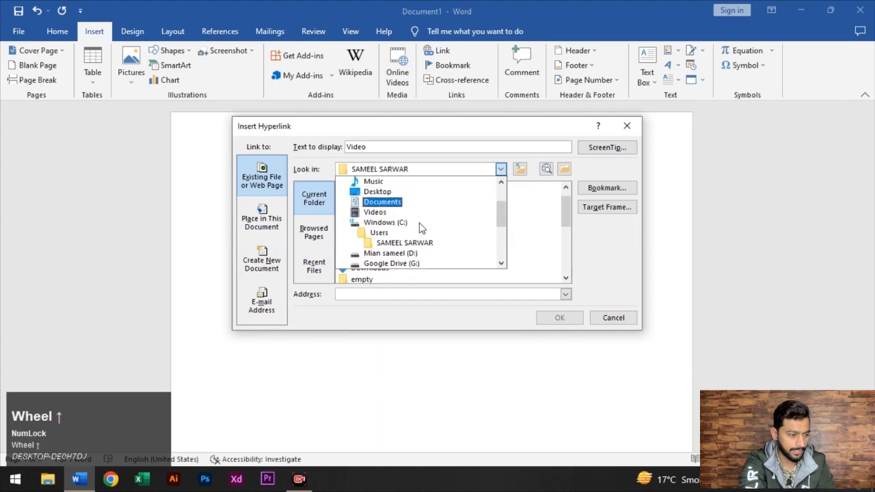
left_click(379, 202)
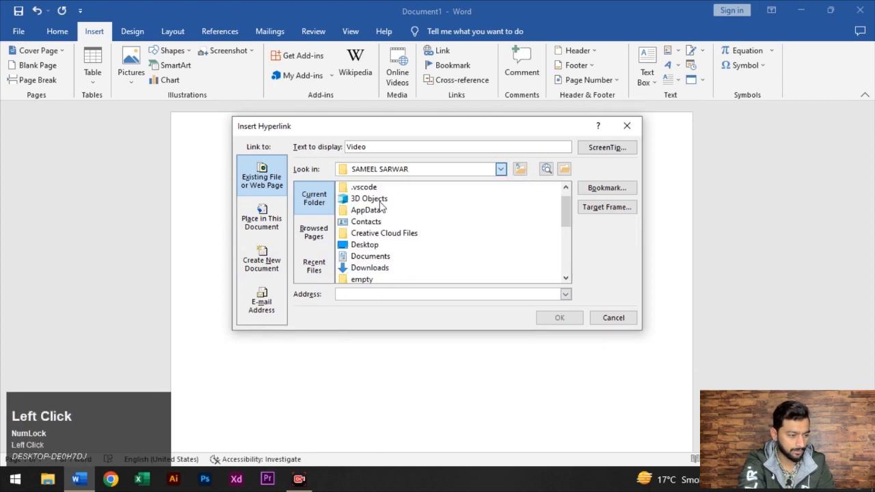
Link the word "Video" to the file start w.mp4 in the Downloads folder.
scroll(379, 211, "down", 10)
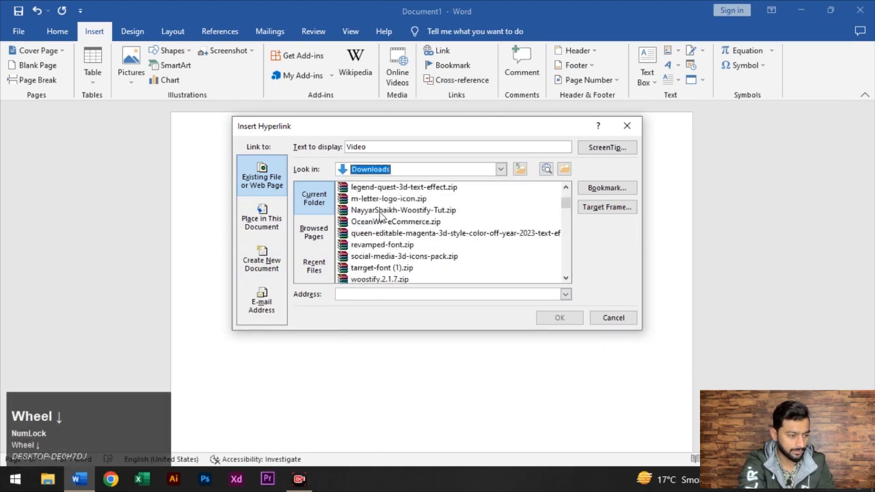
scroll(386, 216, "up", 3)
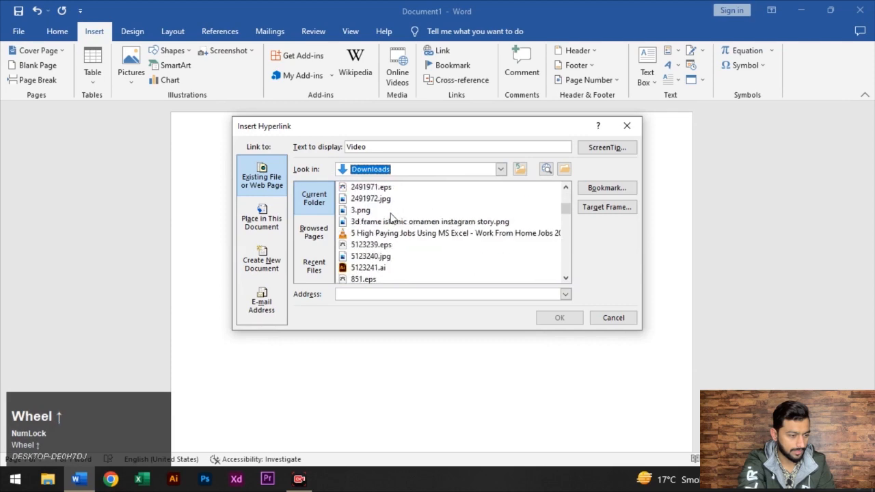
scroll(393, 218, "down", 10)
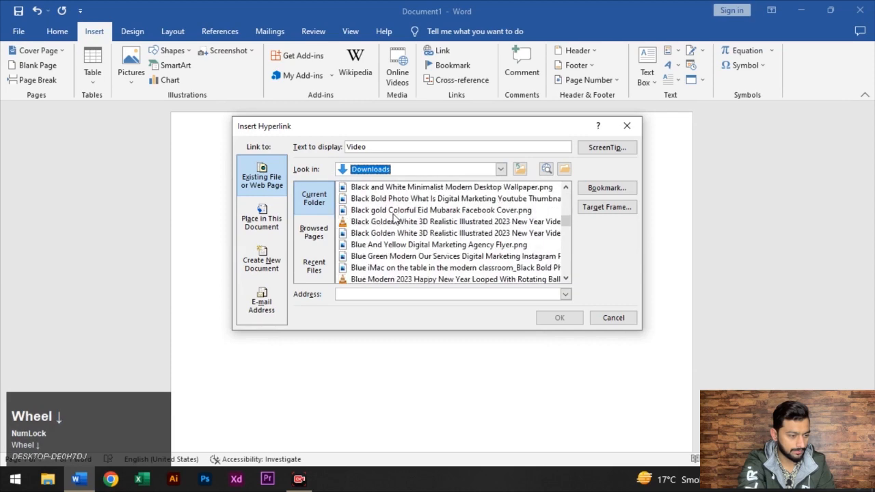
scroll(393, 217, "up", 1)
scroll(394, 217, "down", 2)
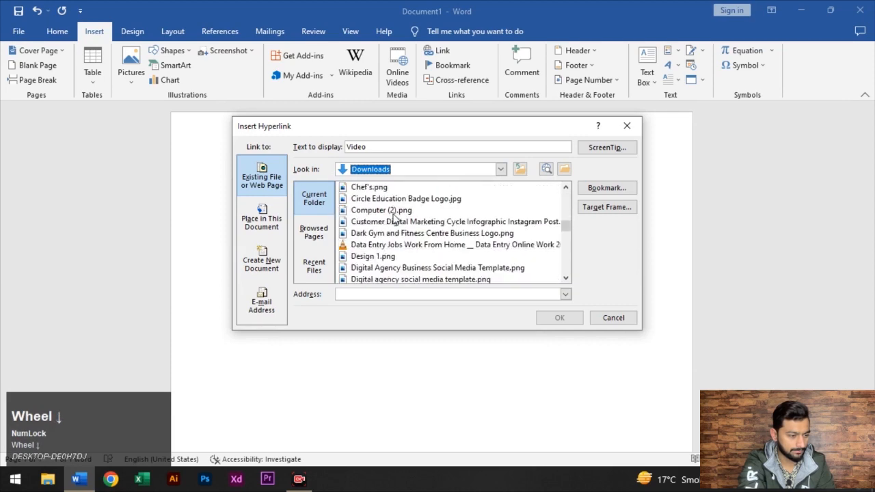
scroll(395, 218, "down", 10)
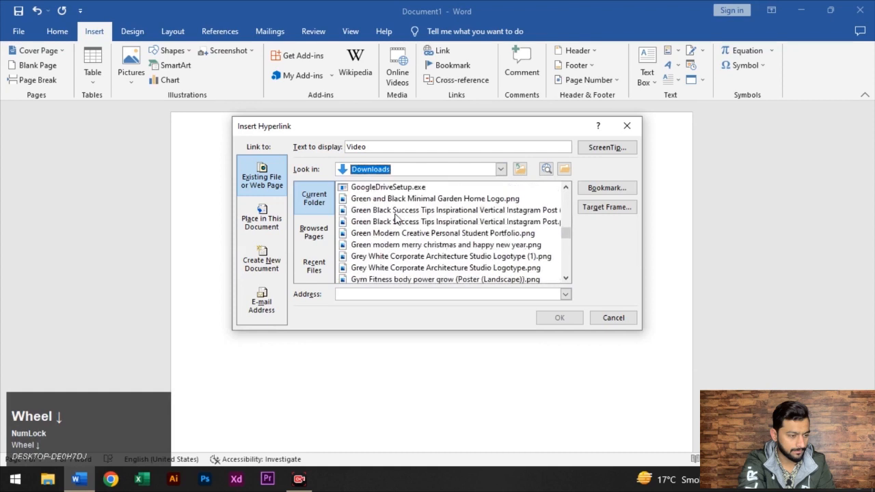
scroll(395, 217, "down", 2)
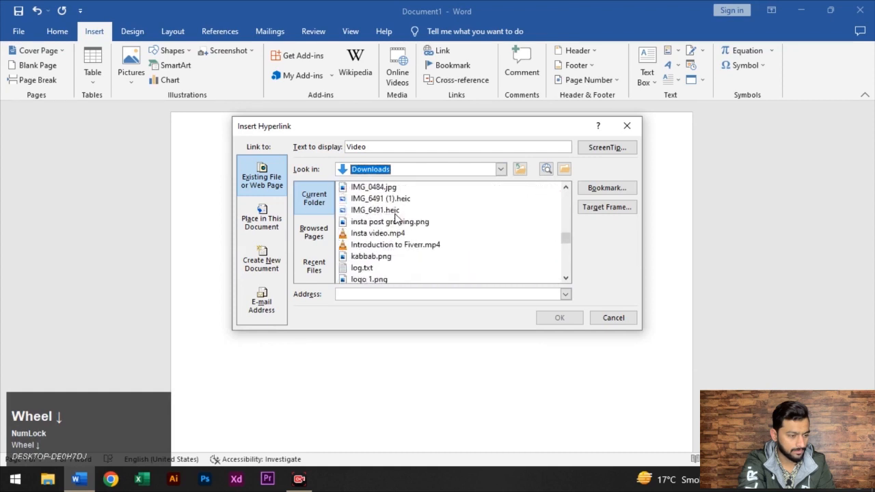
scroll(395, 218, "down", 12)
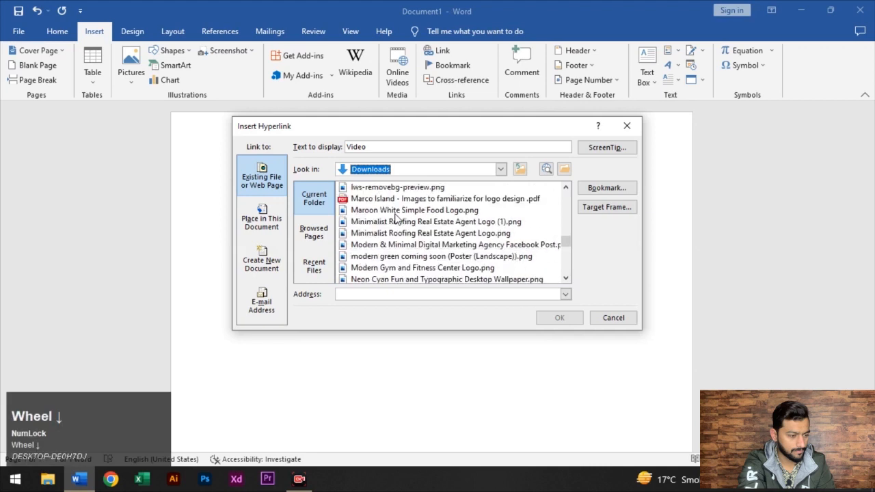
scroll(396, 218, "down", 2)
scroll(401, 218, "up", 1)
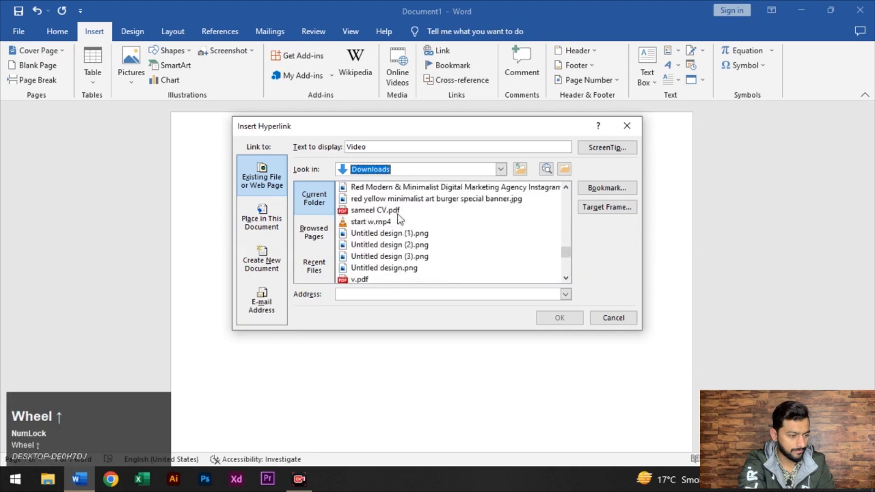
left_click(369, 257)
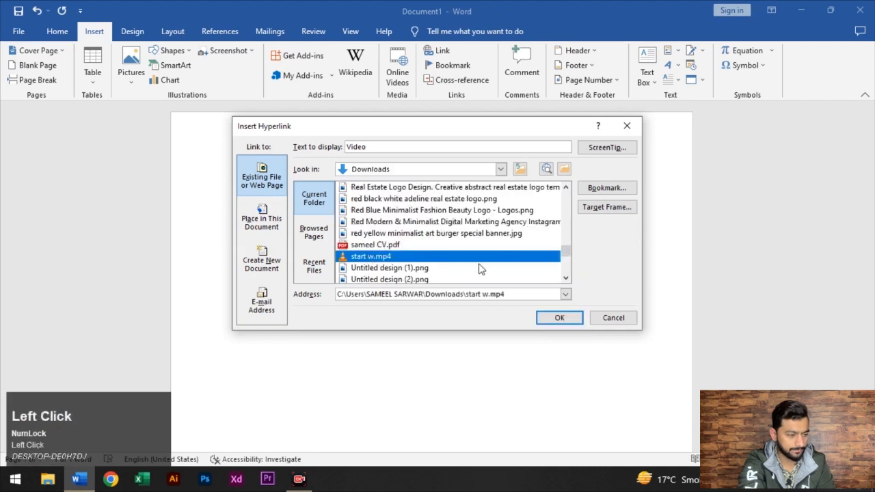
left_click(559, 319)
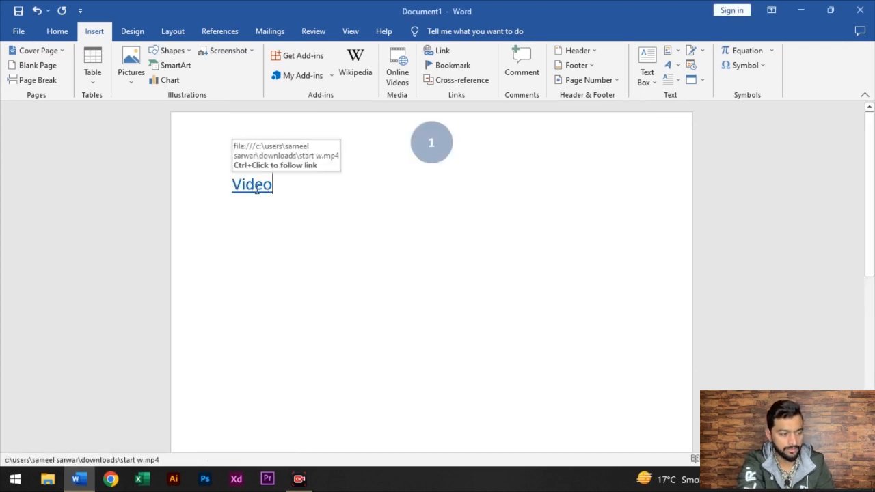
Enlarge the hyperlinked word "Video" by three font size steps and deselect it.
left_click(211, 186)
key("ctrl+shift+period")
key("ctrl+shift+period")
key("ctrl+shift+period")
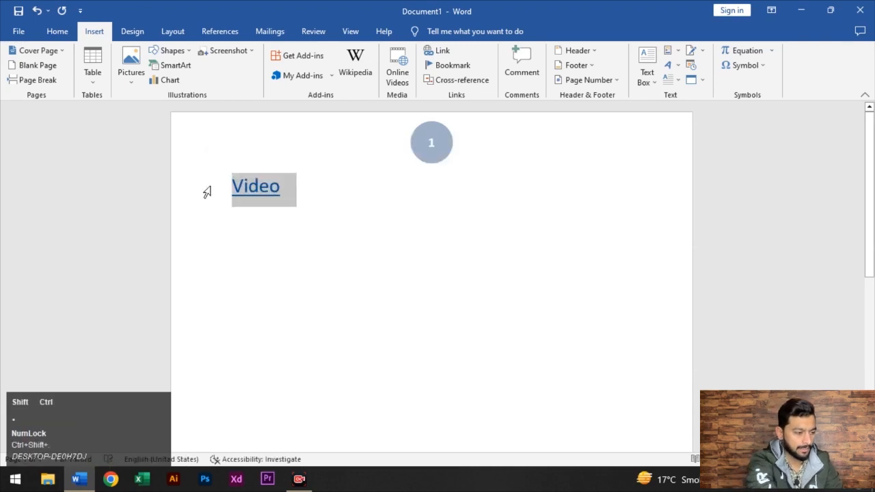
left_click(470, 213)
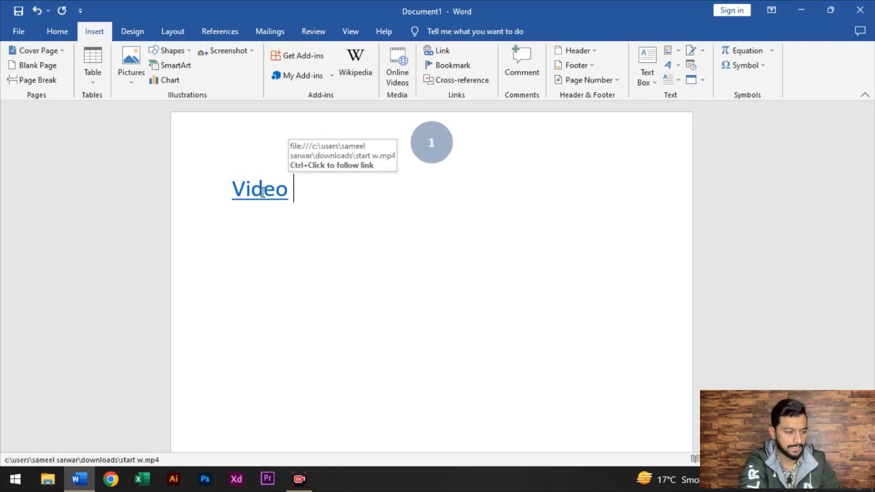
Follow the "Video" hyperlink, allow the linked file to open, and close the media player.
left_click(263, 195, "ctrl")
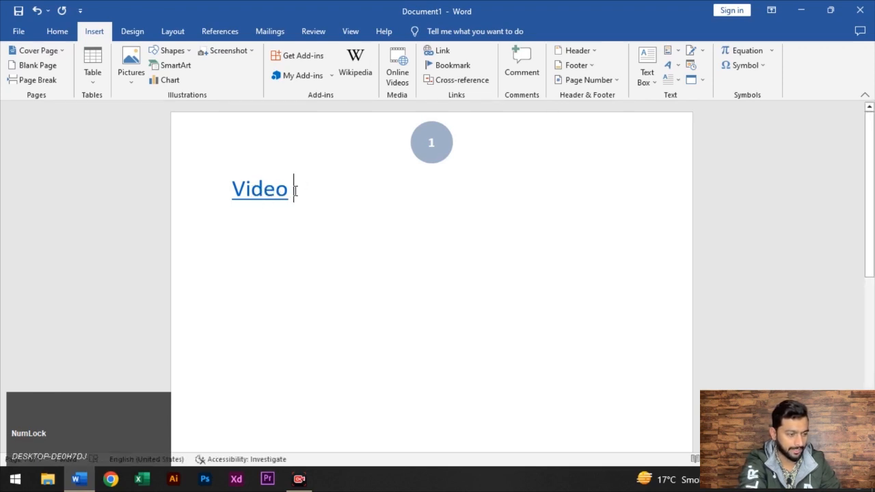
left_click(258, 197, "ctrl")
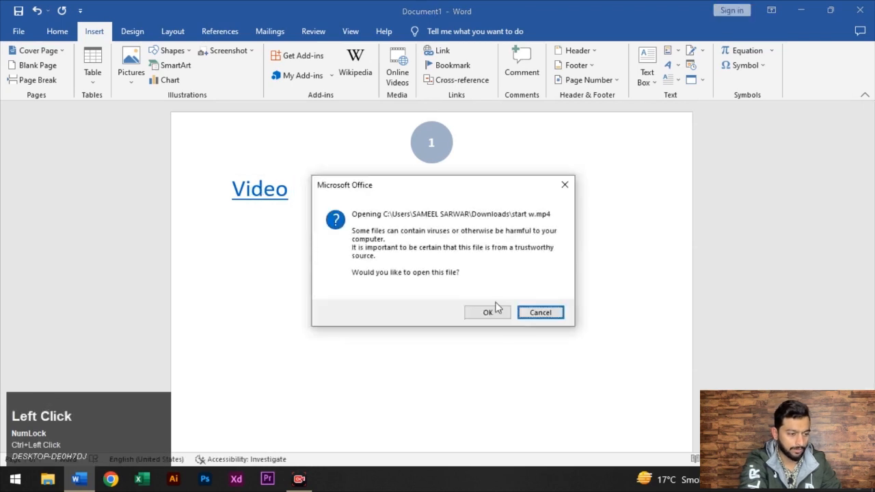
left_click(487, 313)
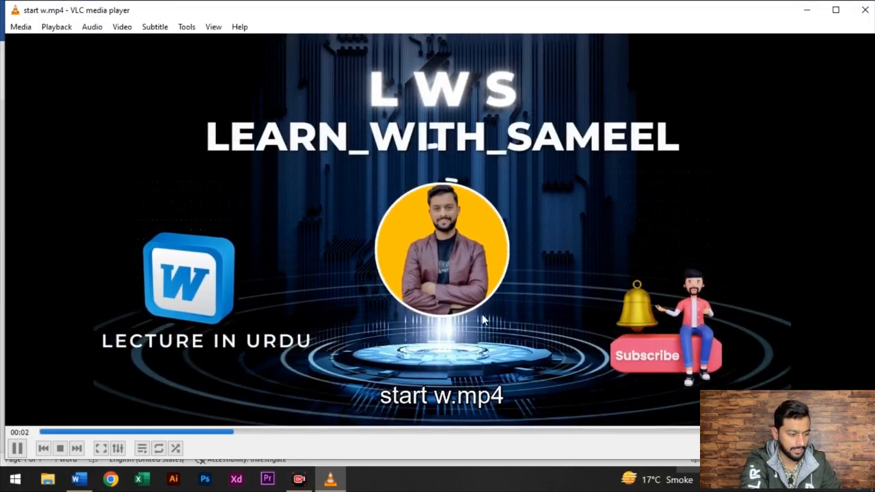
left_click(866, 11)
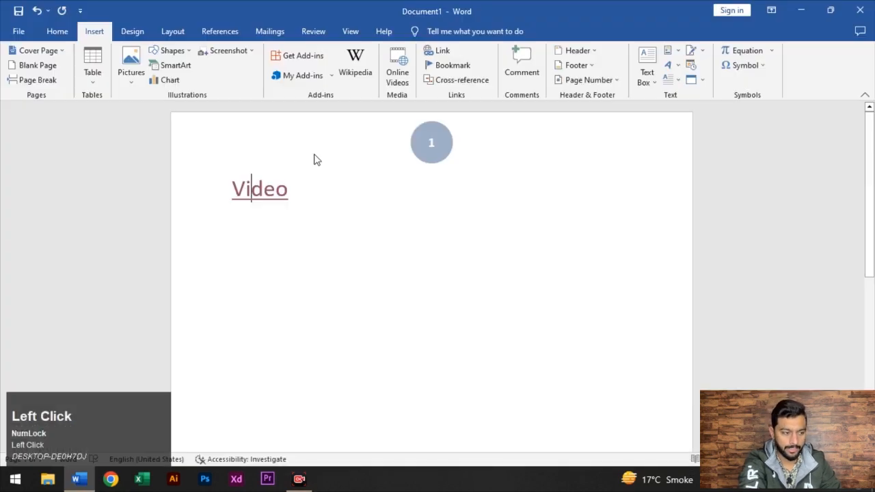
Undo the font enlargements, the hyperlink and the entry of the word "Video" until the page body is empty.
key("ctrl+z")
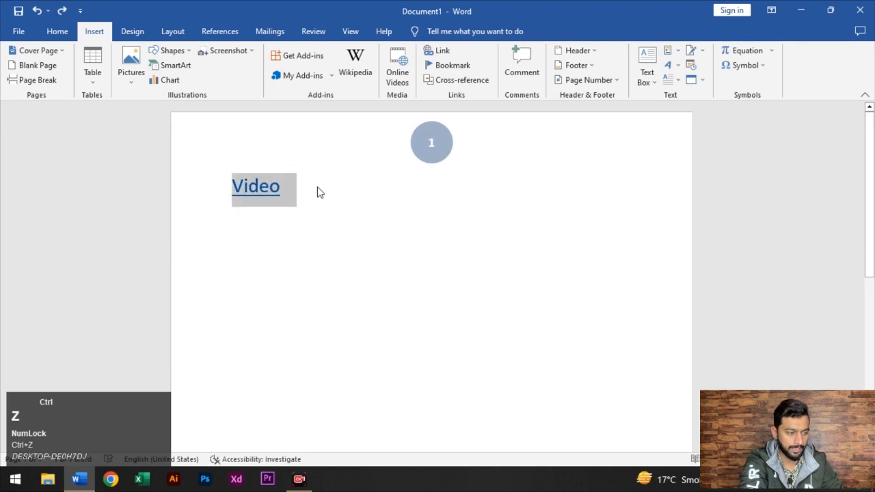
key("ctrl+z")
key("ctrl+z")
key("ctrl+z")
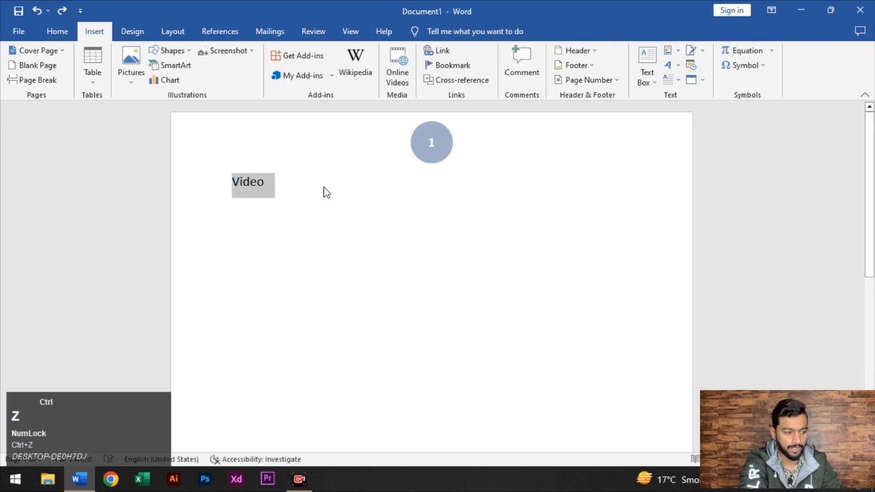
key("ctrl+z")
key("ctrl+z")
key("ctrl+z")
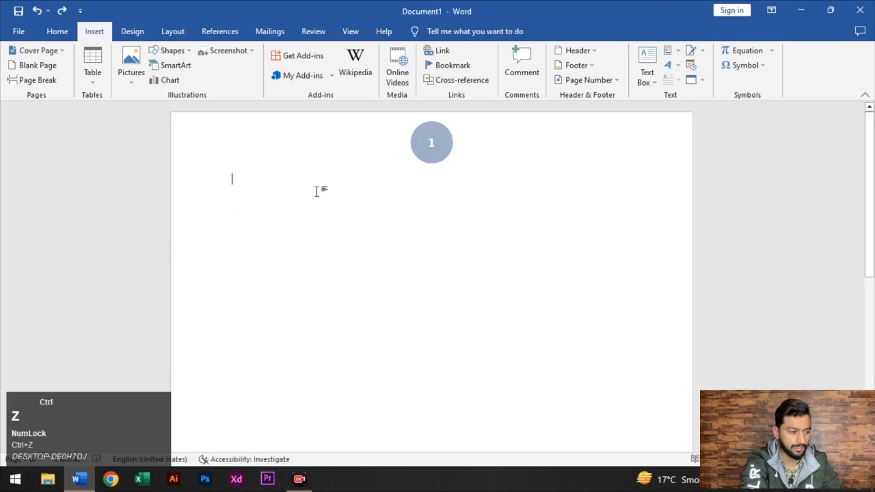
key("ctrl+shift+z")
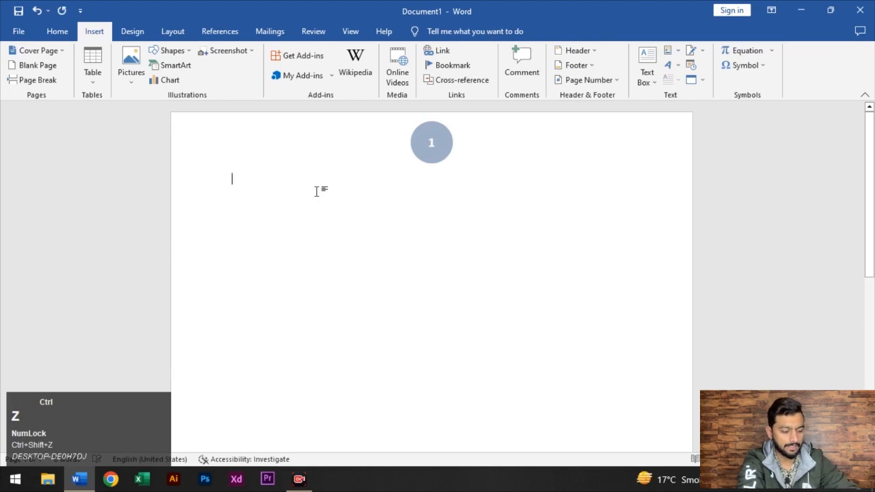
key("ctrl+y")
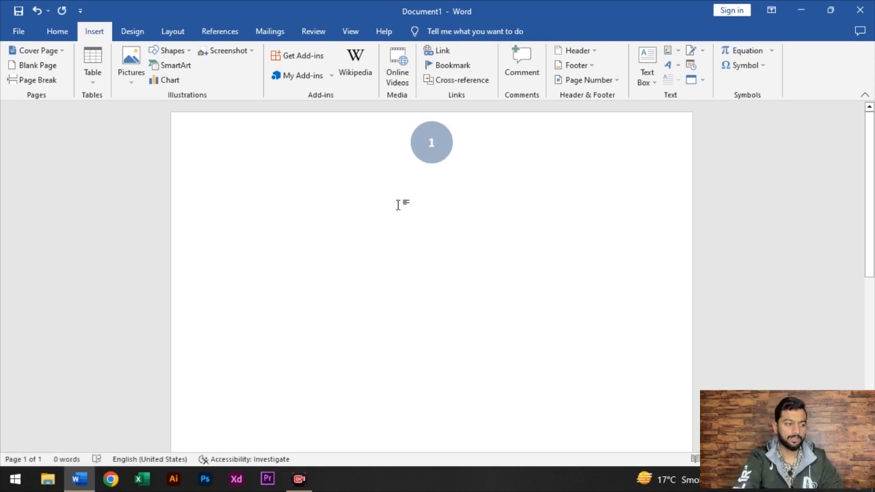
left_click(141, 32)
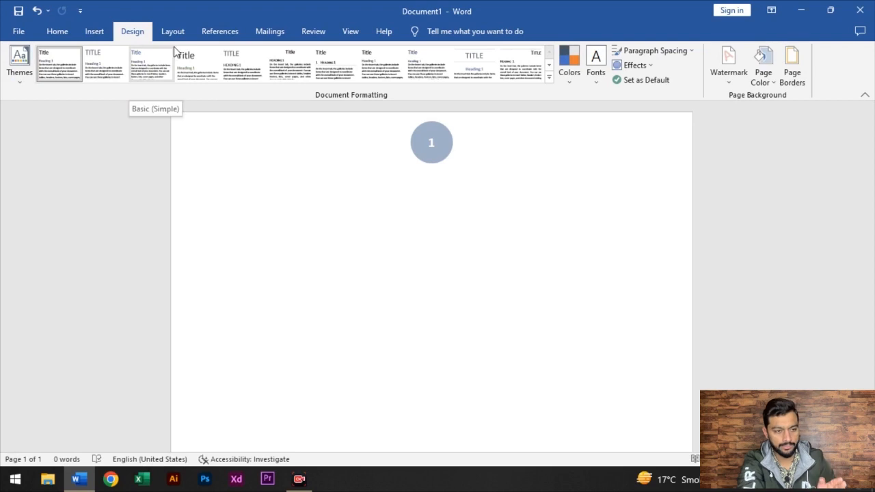
left_click(95, 33)
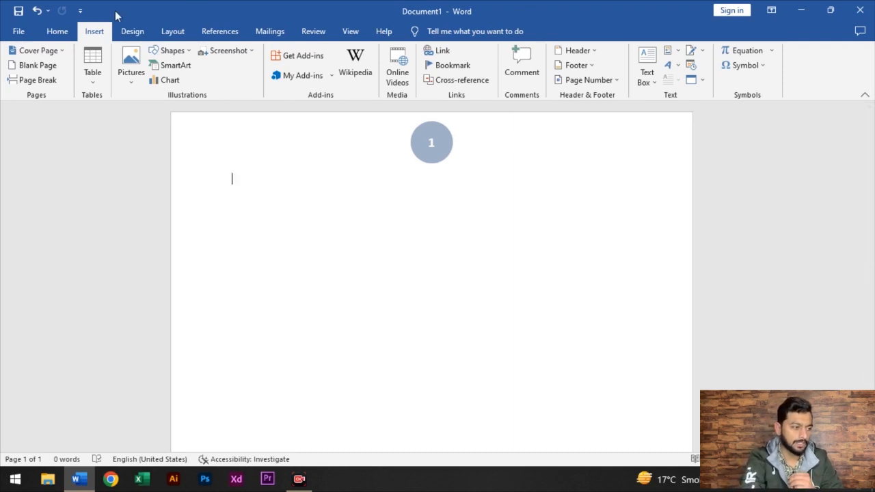
left_click(144, 31)
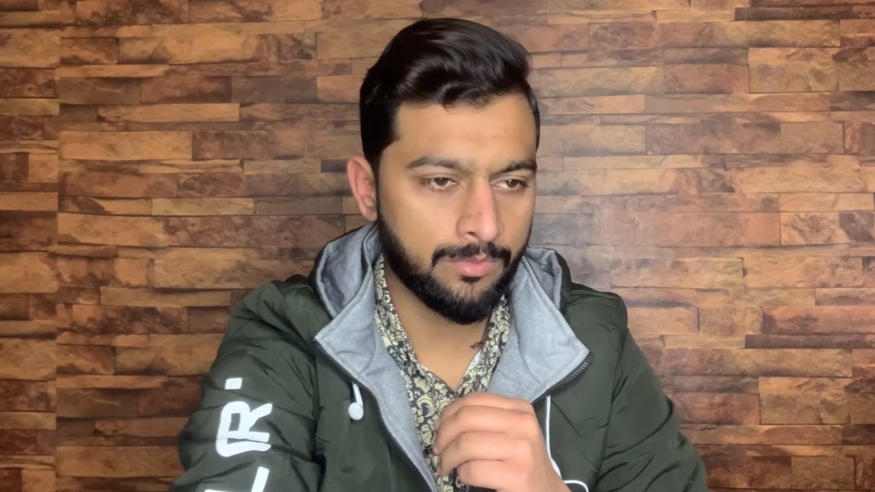
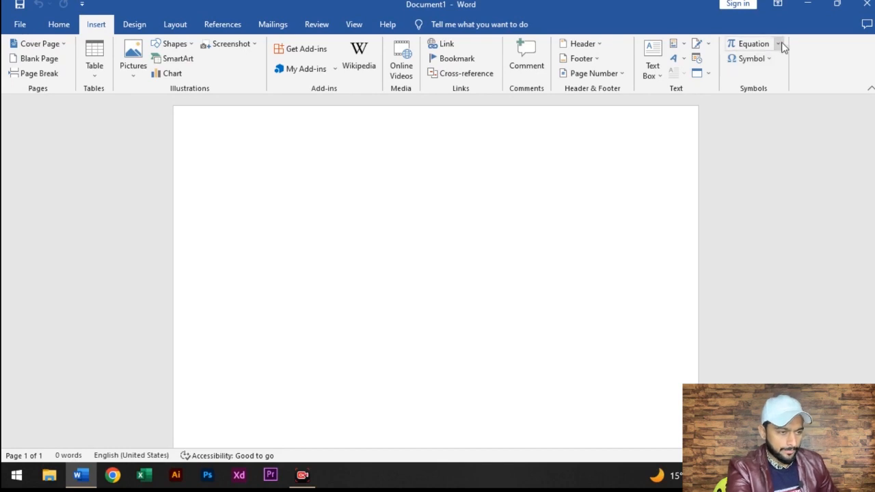
Browse the gallery of built-in equations, from Area of Circle through Trig Identity 2.
left_click(780, 43)
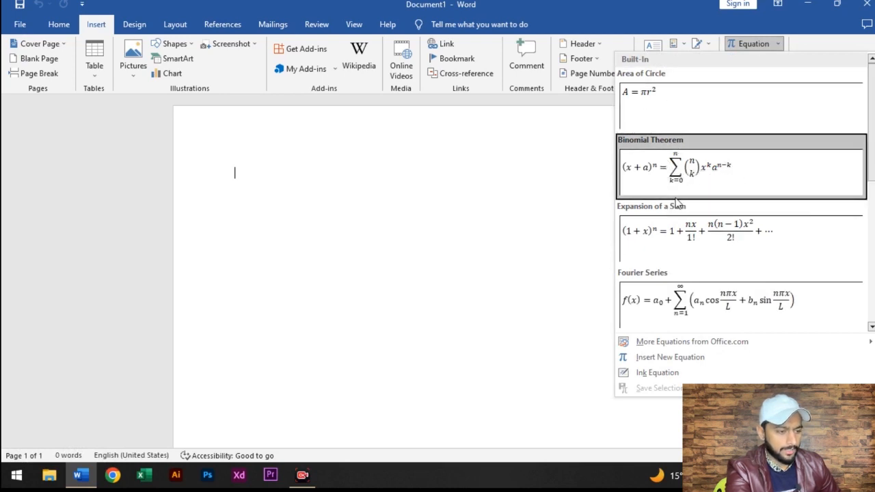
scroll(678, 201, "down", 3)
scroll(682, 201, "up", 3)
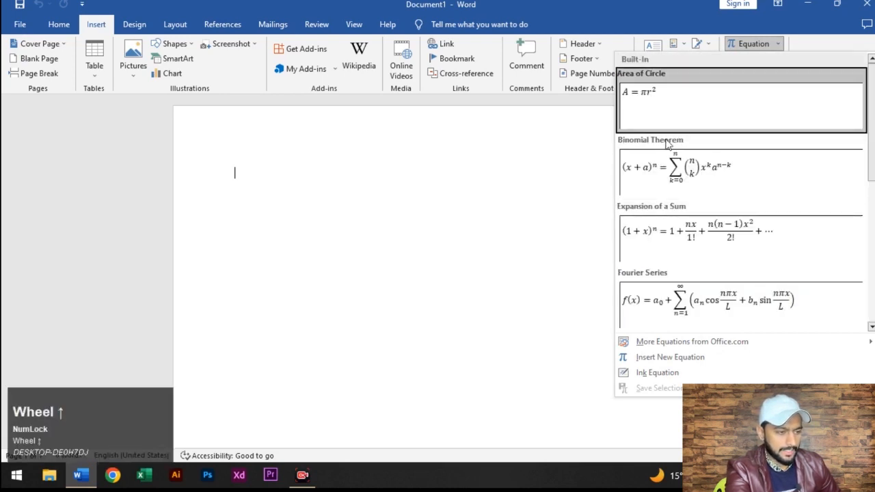
scroll(684, 199, "down", 4)
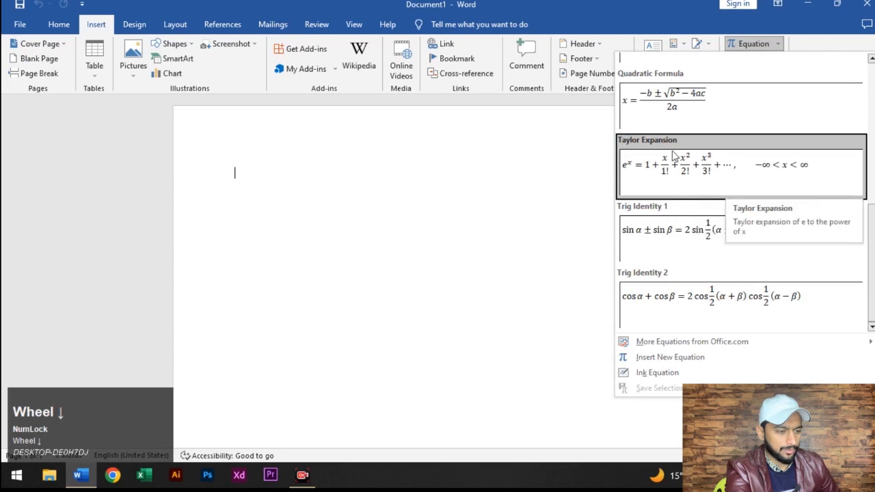
scroll(684, 195, "up", 4)
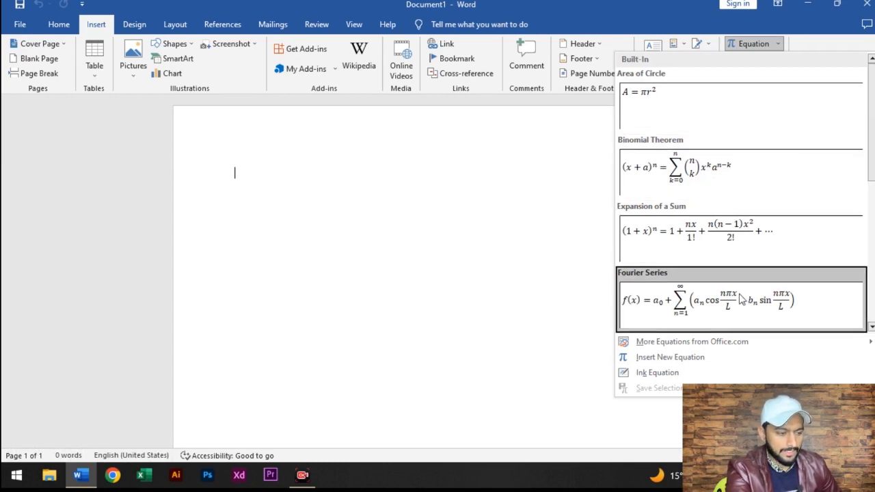
scroll(725, 246, "down", 2)
scroll(726, 245, "up", 2)
scroll(721, 246, "down", 2)
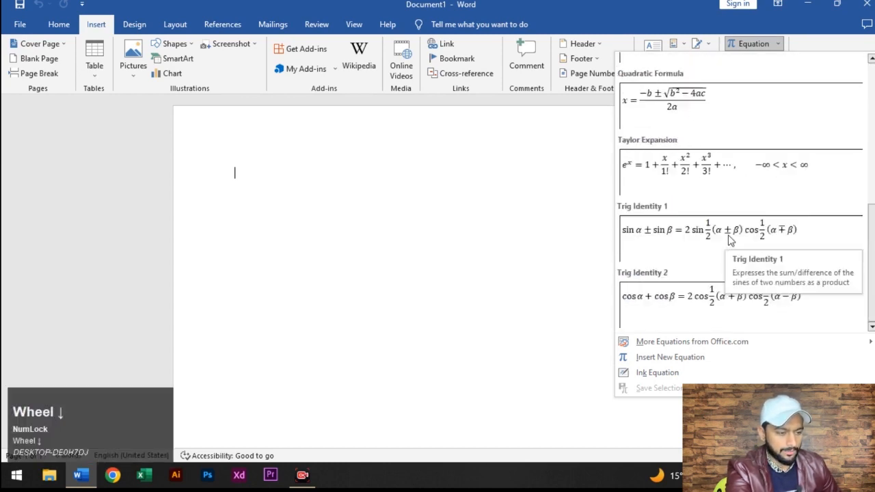
Handwrite an alpha symbol as an ink equation, insert it into the document, and undo the insertion.
left_click(661, 375)
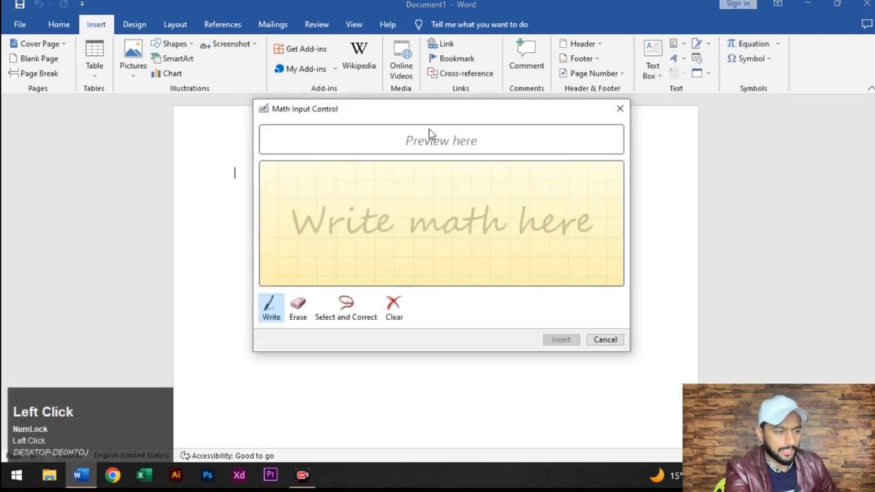
left_click_drag(453, 111, 608, 121)
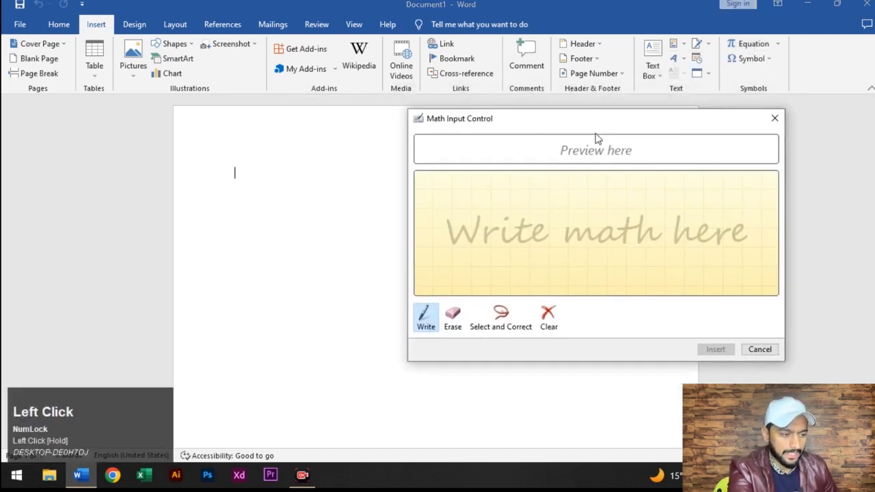
mouse_move(584, 193)
left_mouse_down()
mouse_move(523, 230)
mouse_move(635, 256)
left_mouse_up()
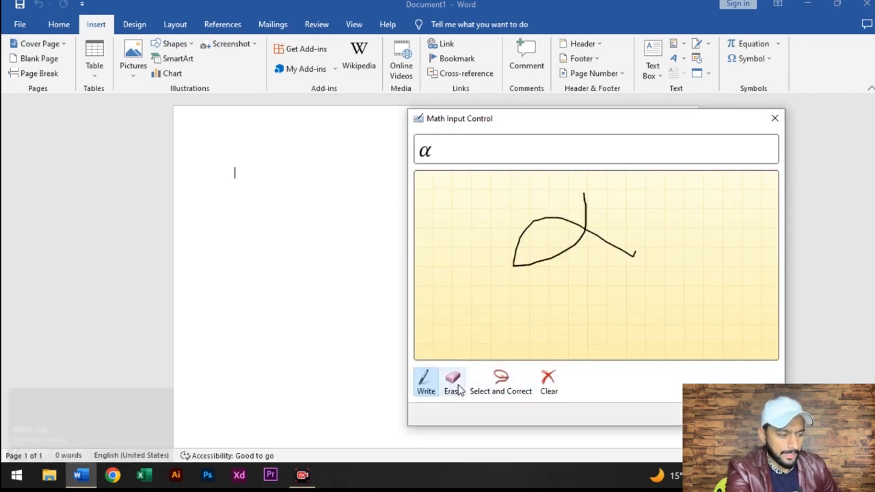
left_click(699, 414)
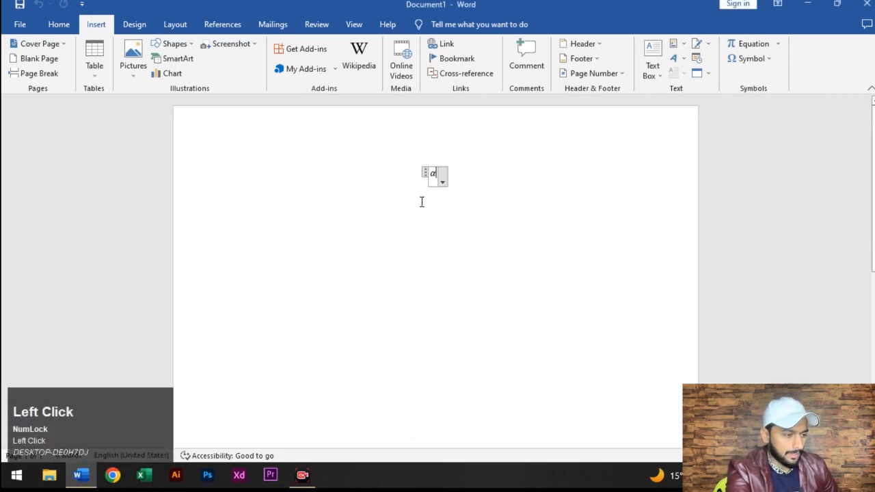
key("ctrl+z")
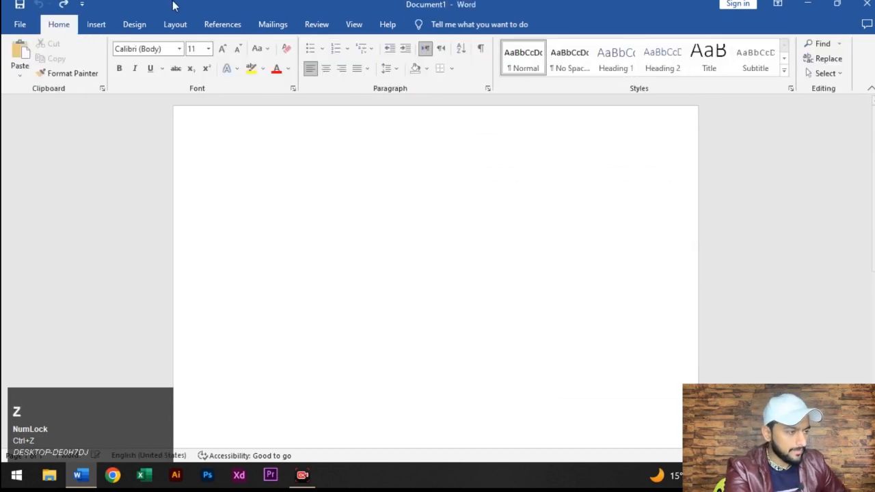
Insert a new blank equation on the empty page and display its equation tools.
left_click(95, 23)
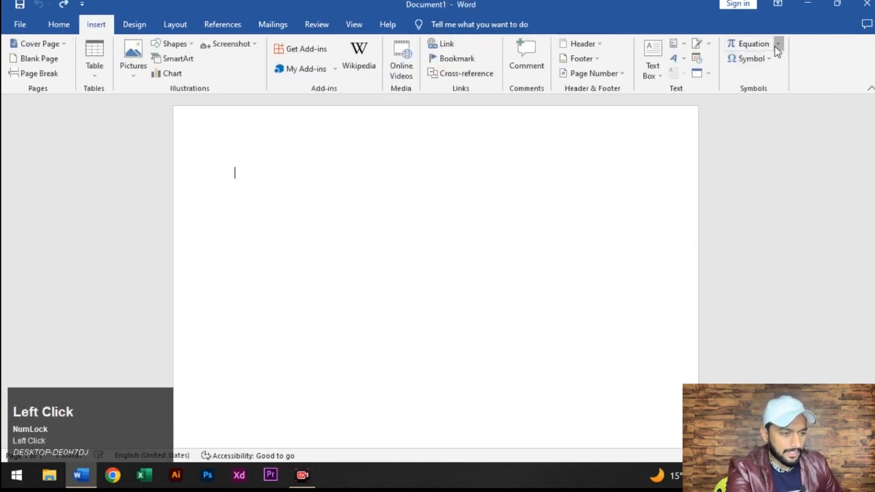
left_click(777, 45)
left_click(667, 356)
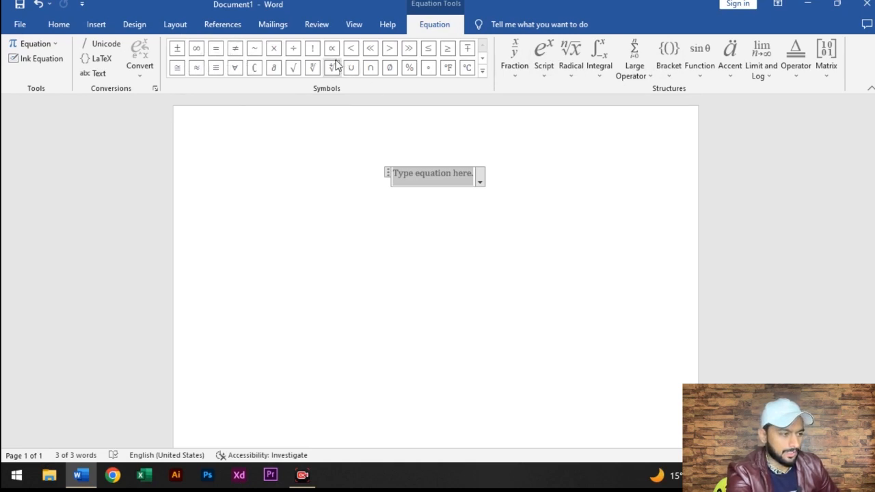
scroll(375, 71, "up", 1)
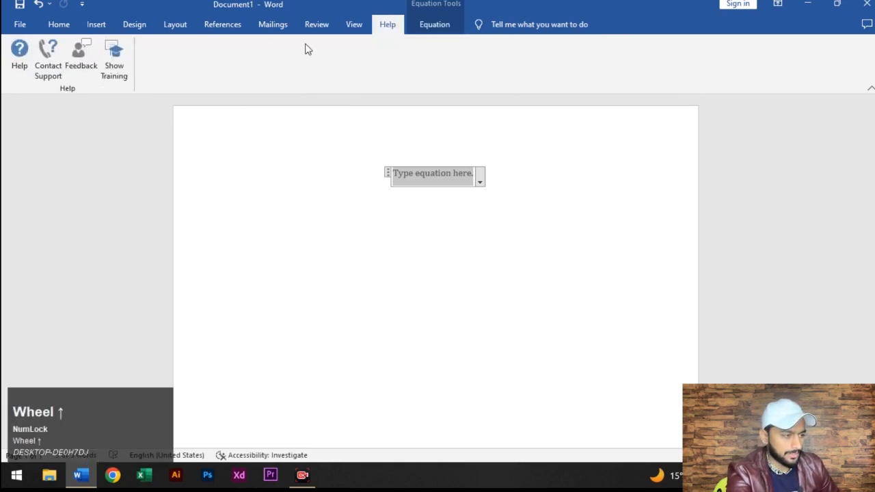
left_click(96, 24)
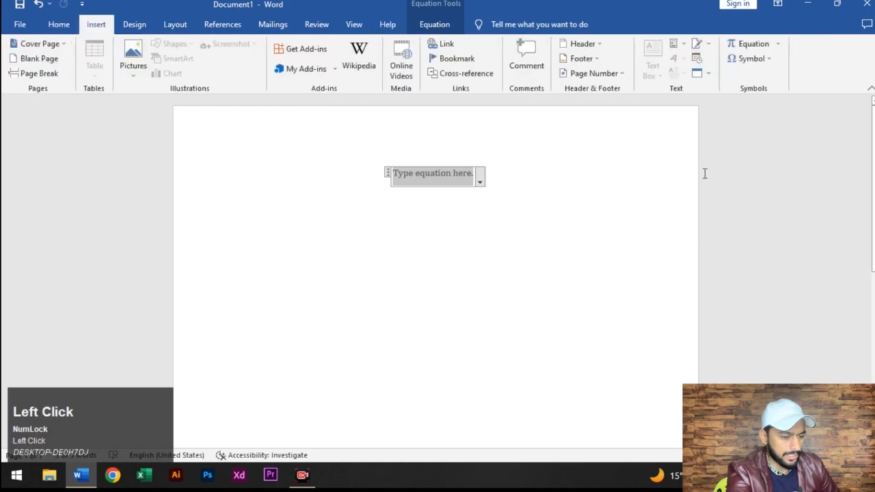
left_click(434, 24)
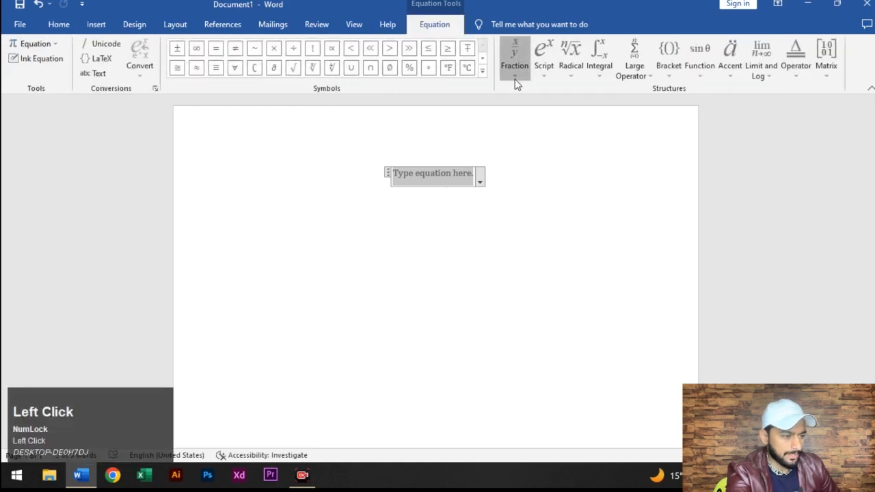
Add a stacked fraction to the equation with 4 as the numerator and 5 as the denominator.
left_click(515, 75)
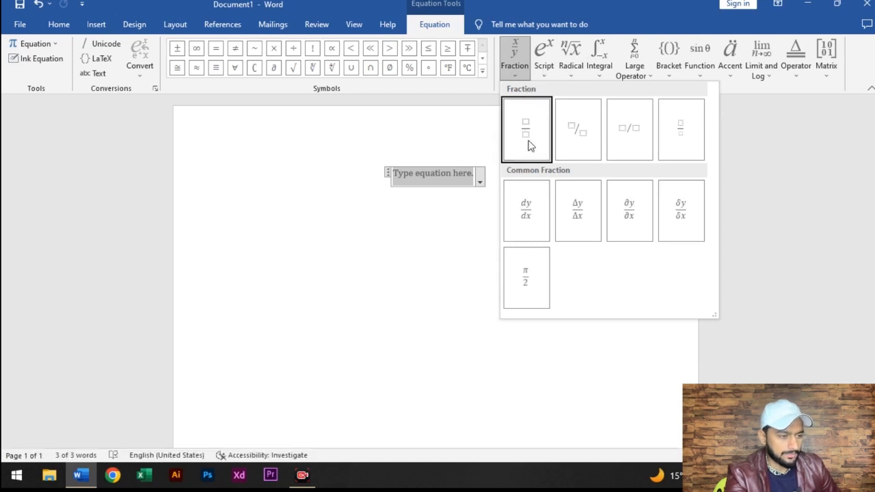
left_click(528, 141)
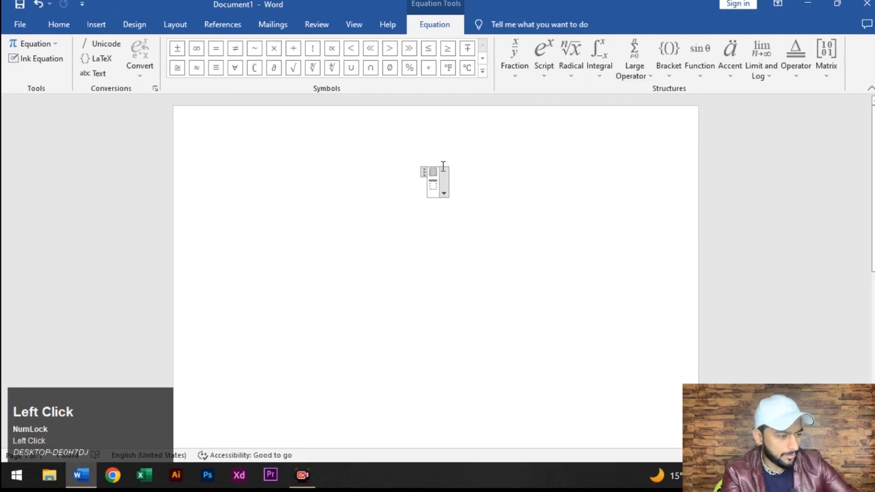
type("4")
left_click(432, 185)
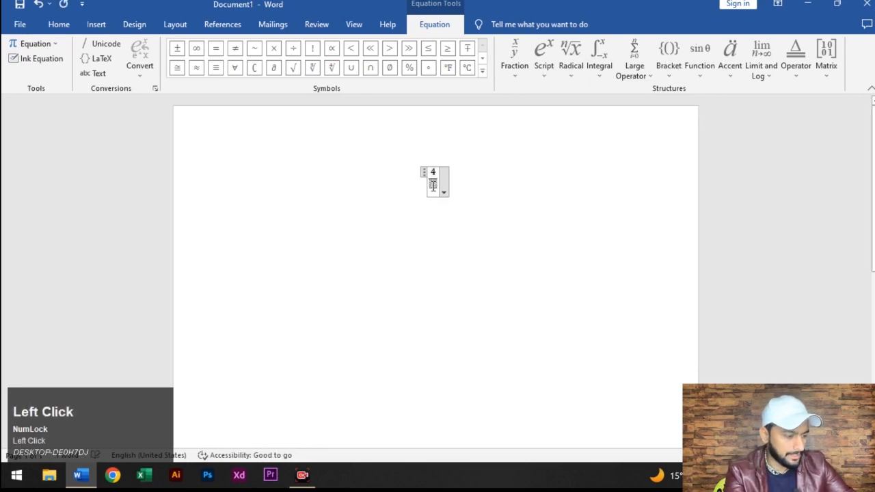
type("5")
Enlarge the whole 4/5 fraction to font size 20.
key("ctrl+a")
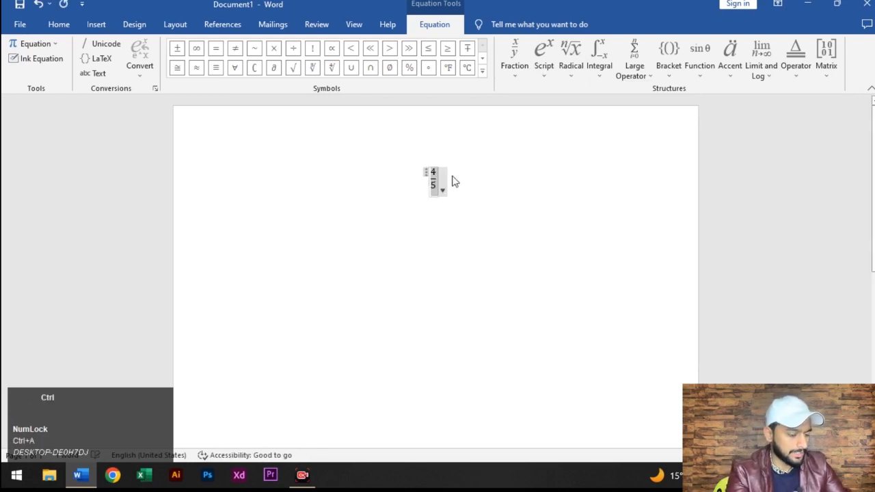
key("ctrl+shift+period")
key("ctrl+shift+period")
key("ctrl+shift+period")
key("ctrl+shift+period")
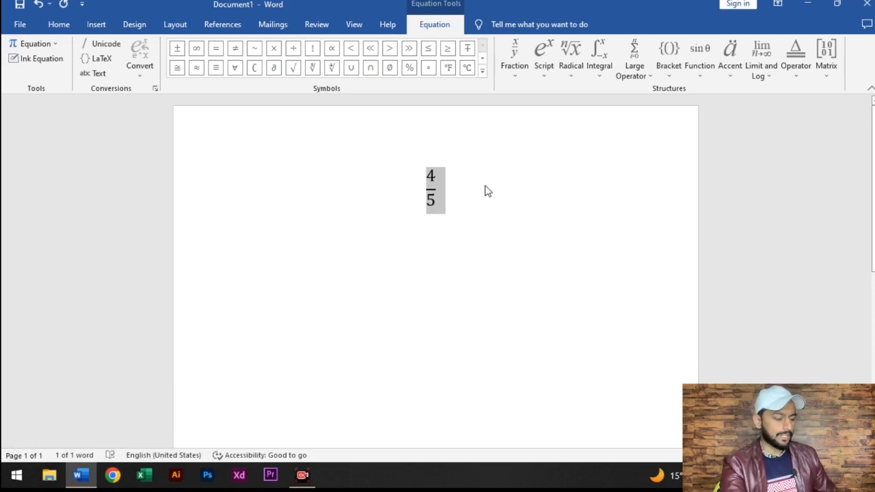
Attach a subscript to the 4/5 fraction and enter z in it.
left_click(514, 72)
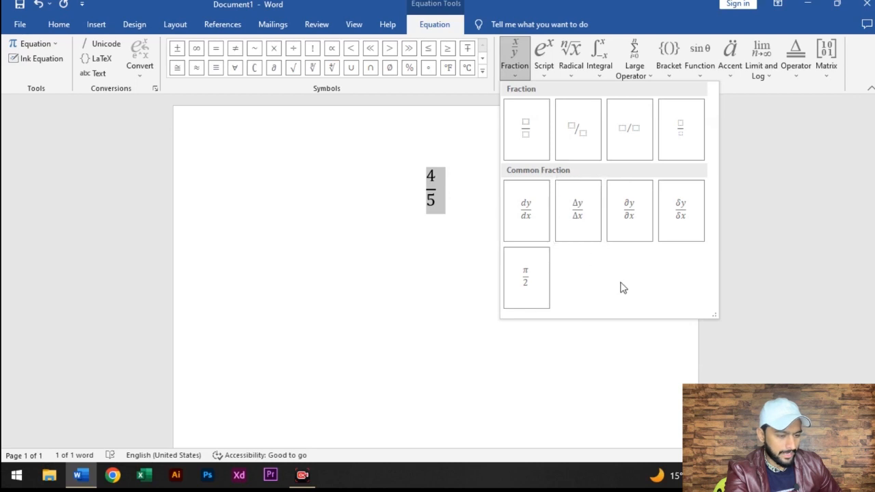
left_click(545, 76)
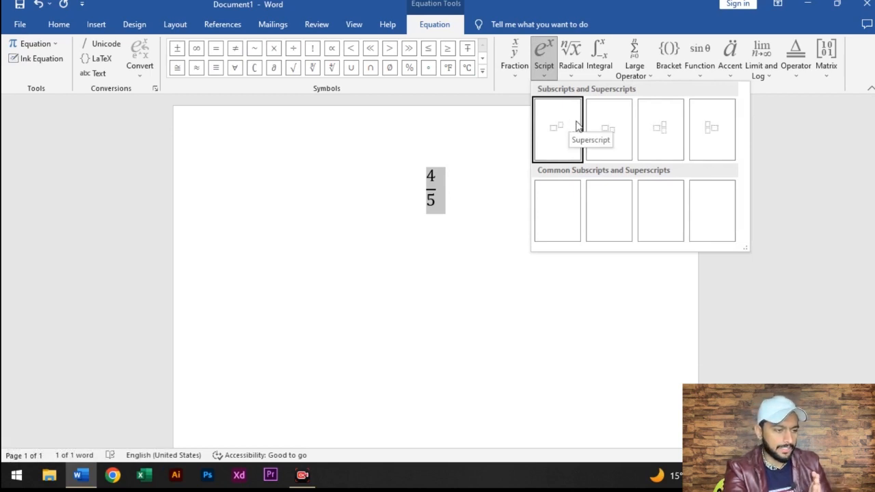
left_click(621, 142)
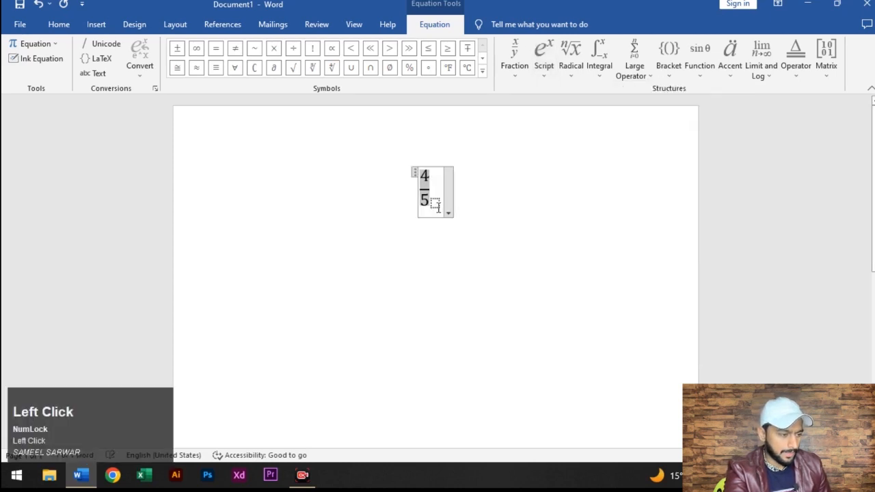
type("z")
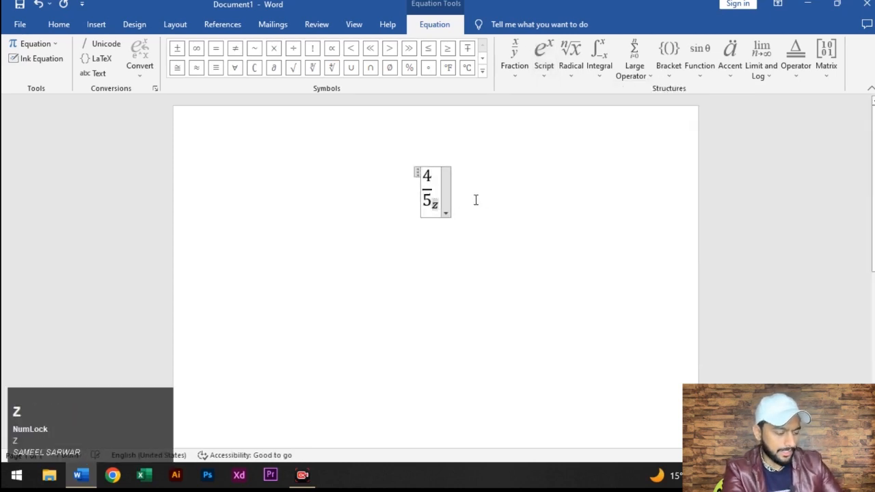
Leave the equation and add a space after it on the same line.
left_click(436, 203)
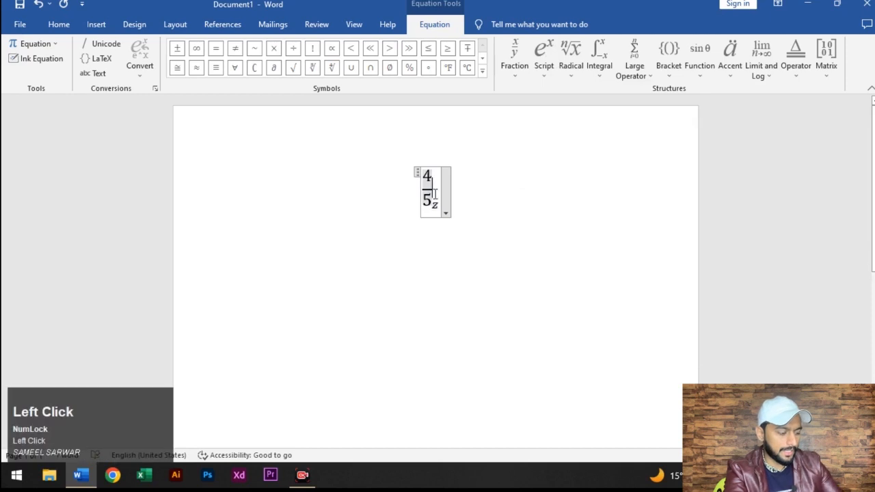
key("ctrl+a")
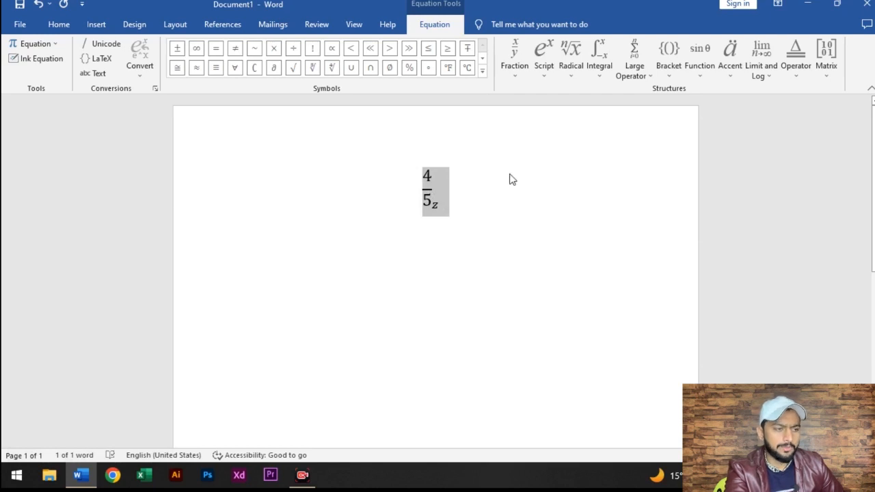
left_click(454, 194)
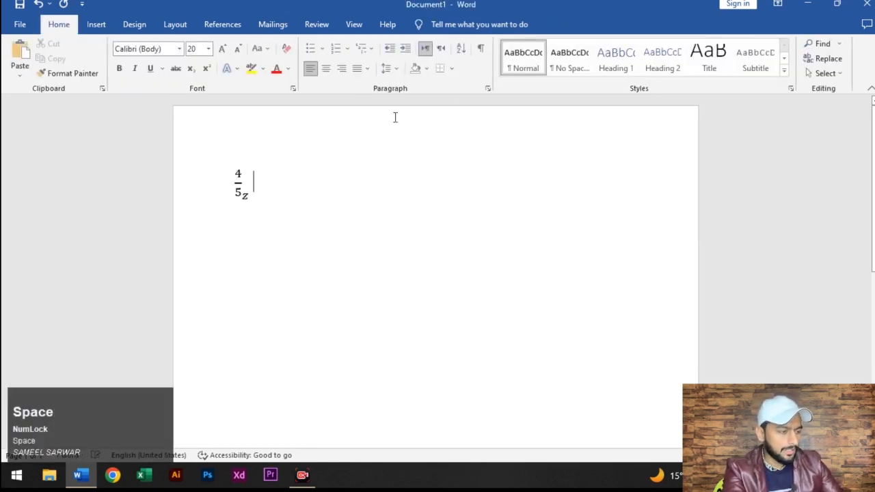
key("ctrl+a")
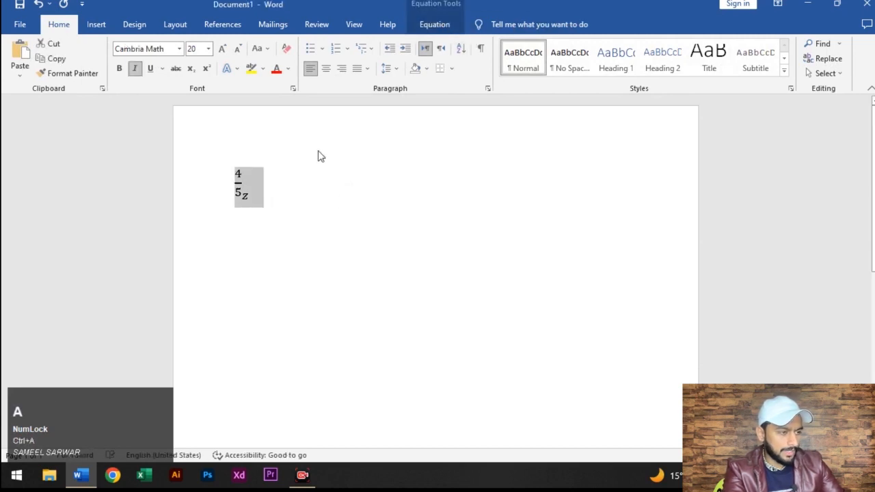
left_click(243, 186)
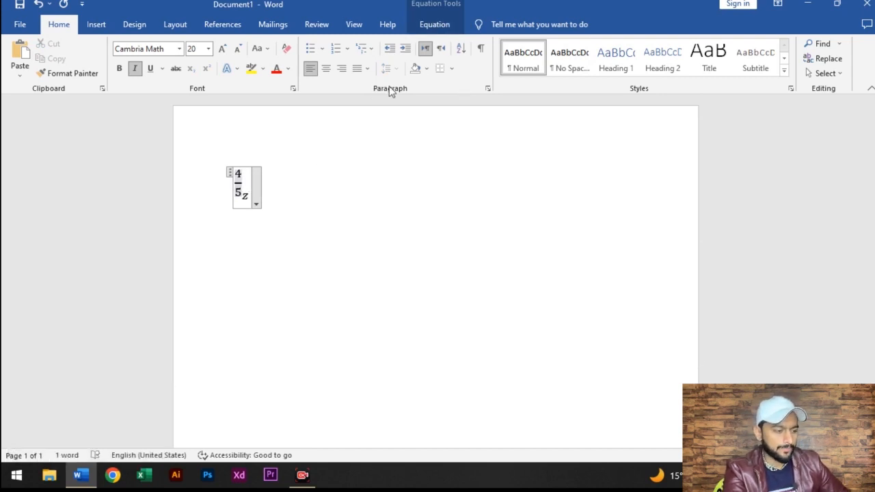
left_click(466, 171)
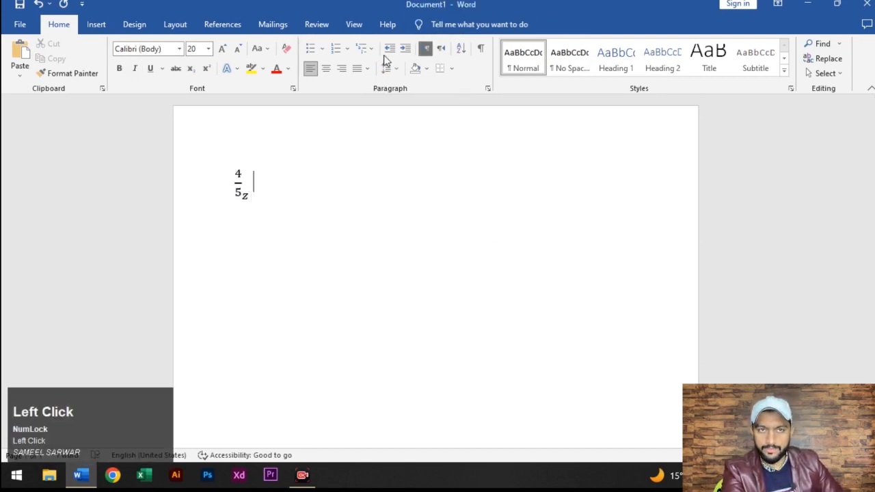
Add a cube root after the fraction inside the equation and enter xy under it.
left_click(240, 179)
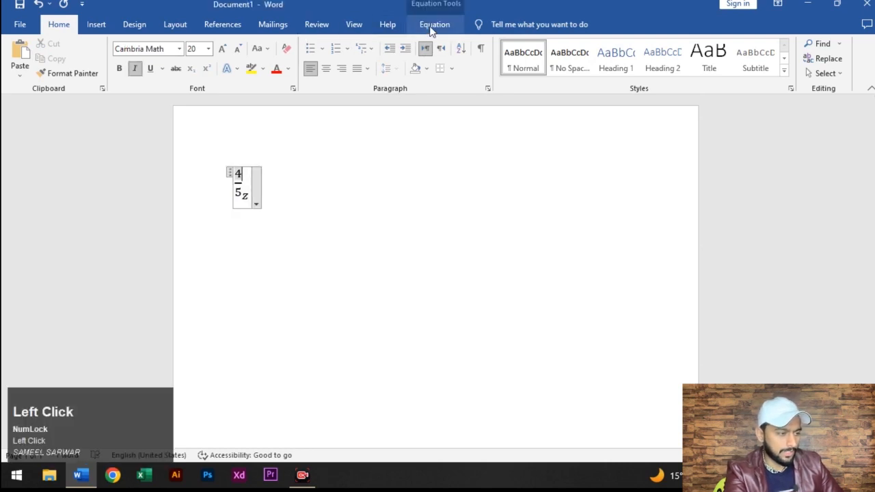
left_click(433, 26)
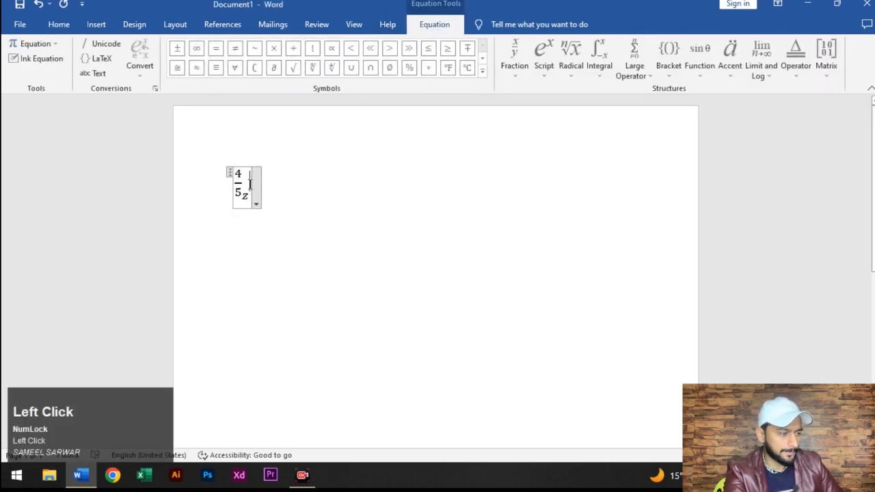
left_click(569, 78)
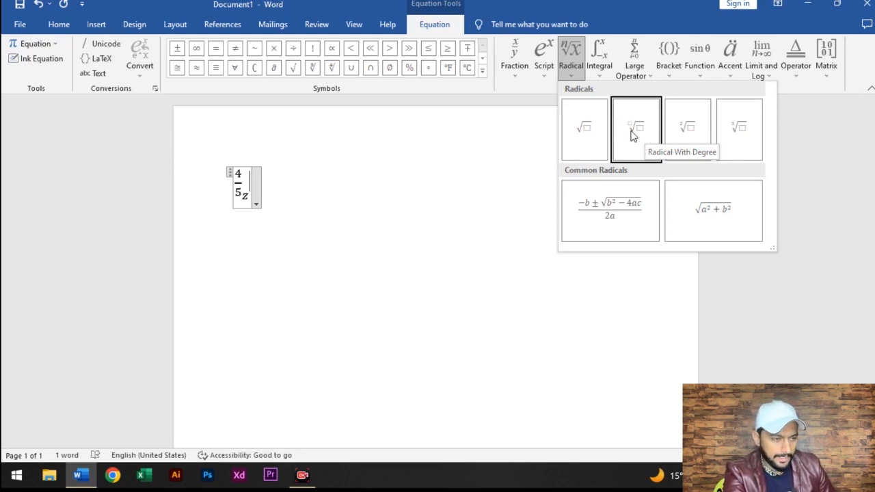
left_click(734, 145)
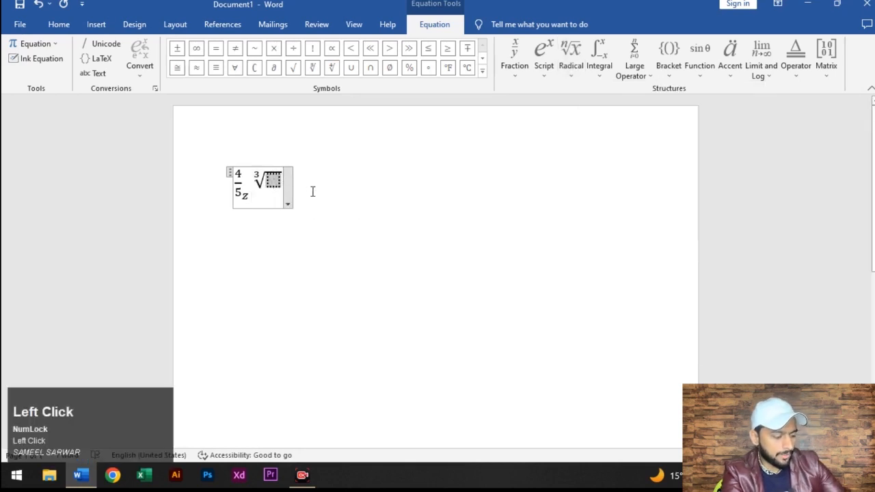
type("xy ")
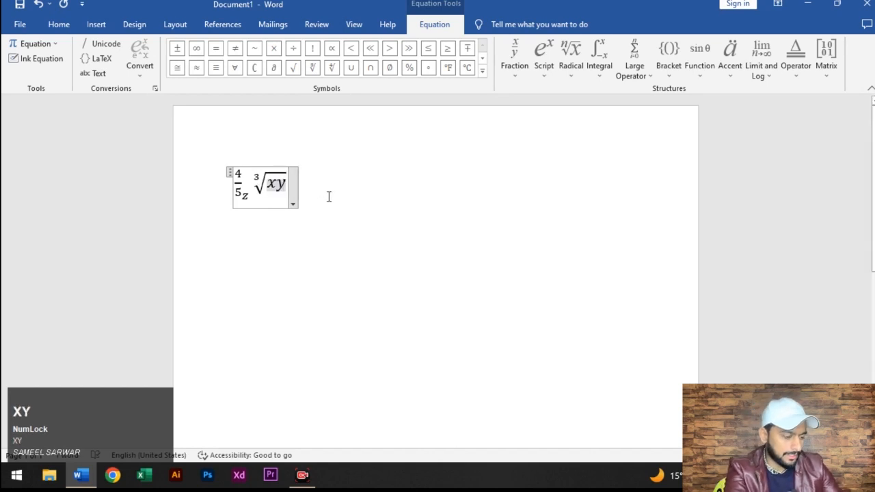
Try adding an equals sign after xy under the cube root, and undo back to the 4/5 fraction with subscript z.
type("=")
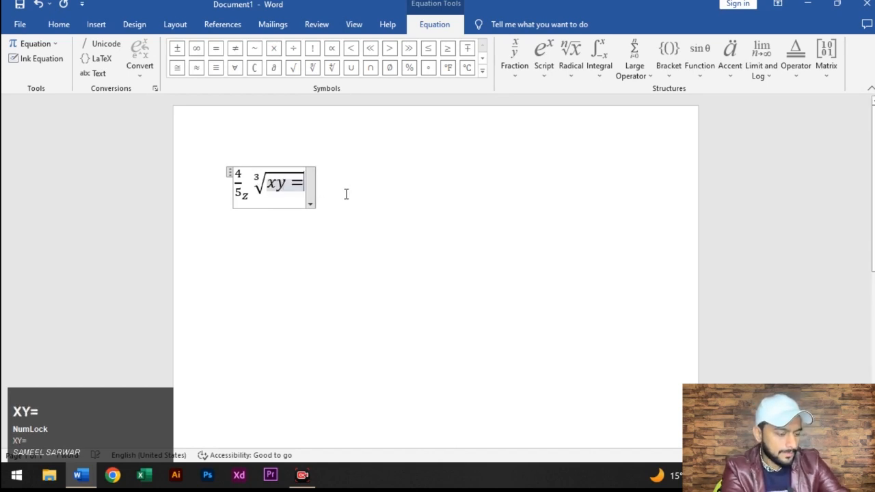
key("Return")
key("ctrl+z")
key("ctrl+z")
key("ctrl+z")
key("ctrl+z")
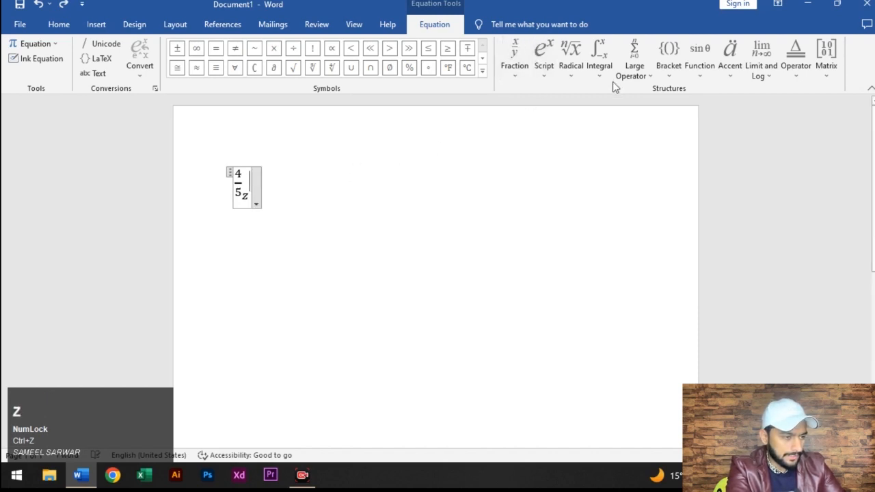
Examine the available integral and large operator structures, including summations, products, unions and intersections.
left_click(599, 69)
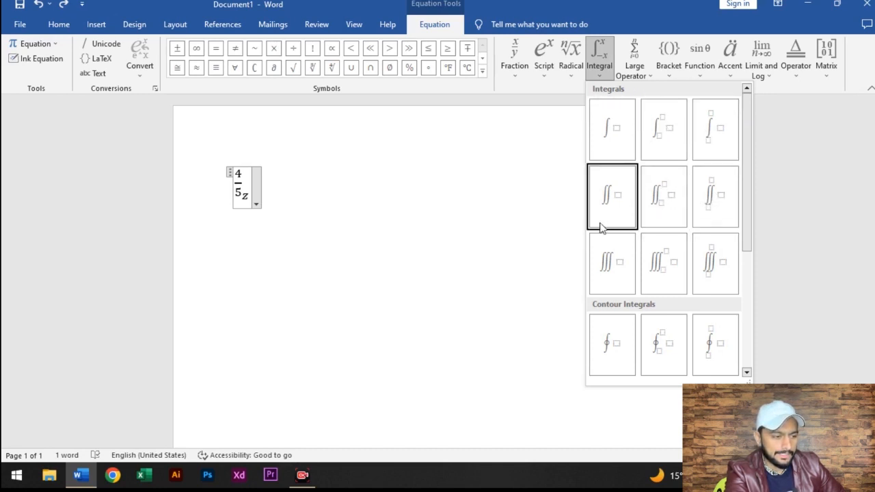
left_click(641, 76)
left_click(640, 75)
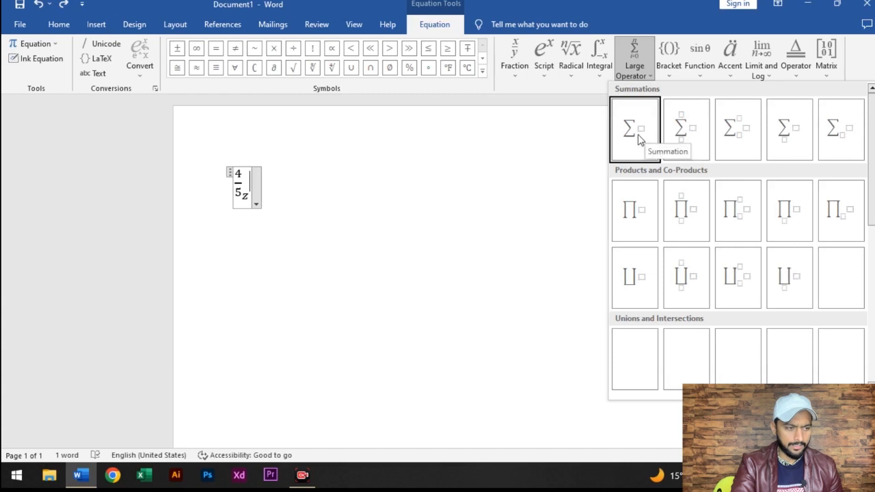
scroll(704, 226, "down", 3)
scroll(645, 191, "up", 1)
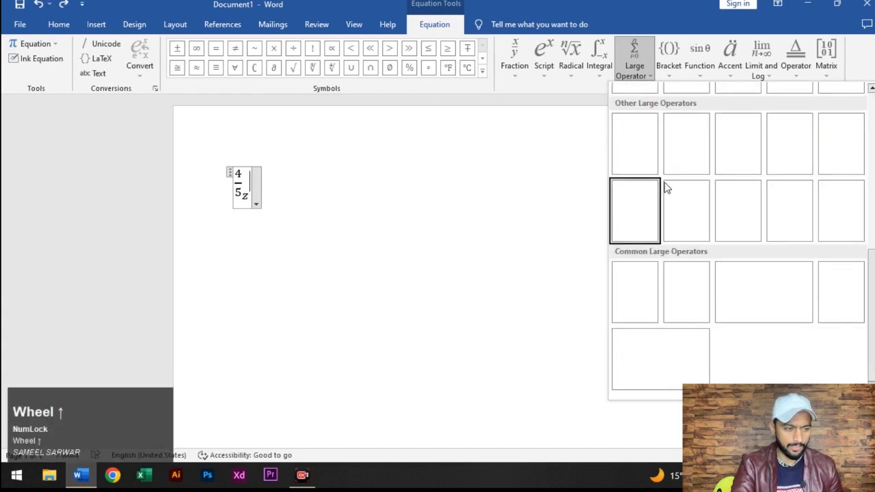
scroll(661, 180, "up", 3)
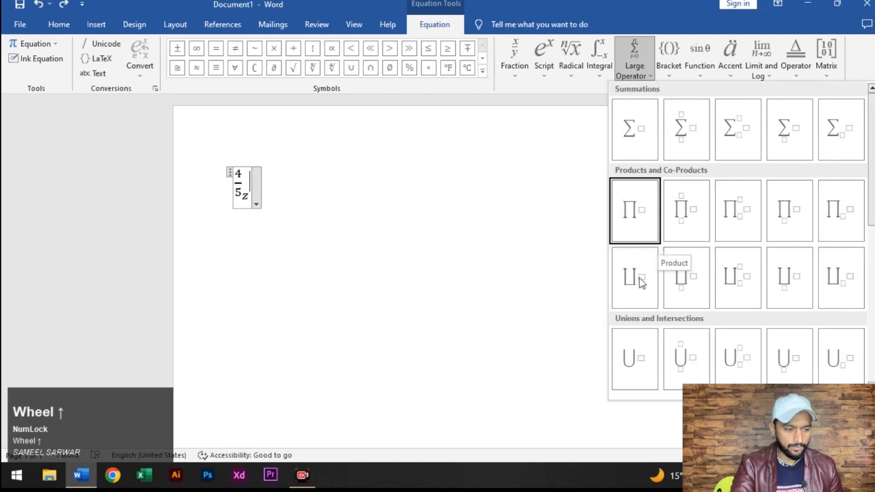
scroll(682, 362, "down", 3)
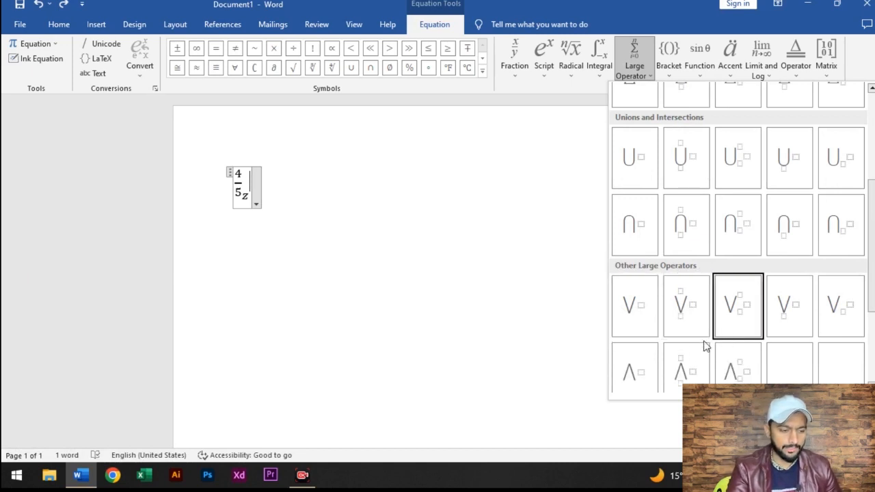
Look through the bracket structures, from plain and separator brackets to single brackets, cases and stacks, and common brackets.
left_click(673, 77)
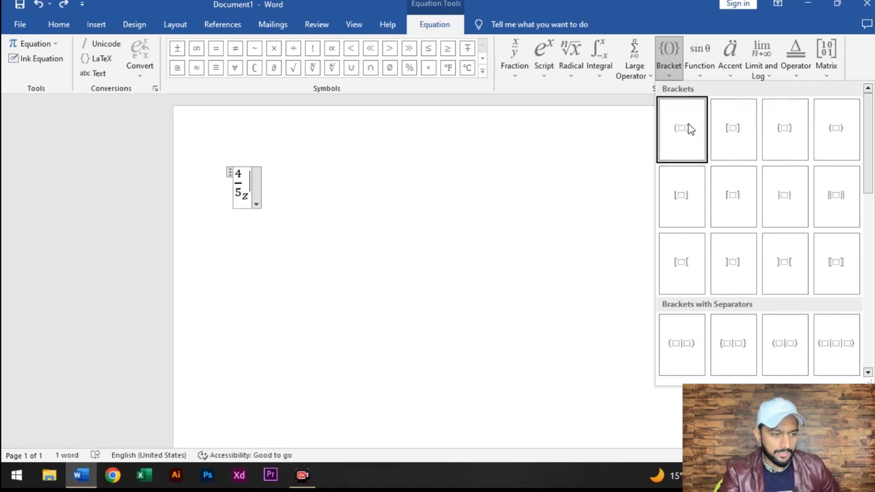
scroll(745, 191, "down", 3)
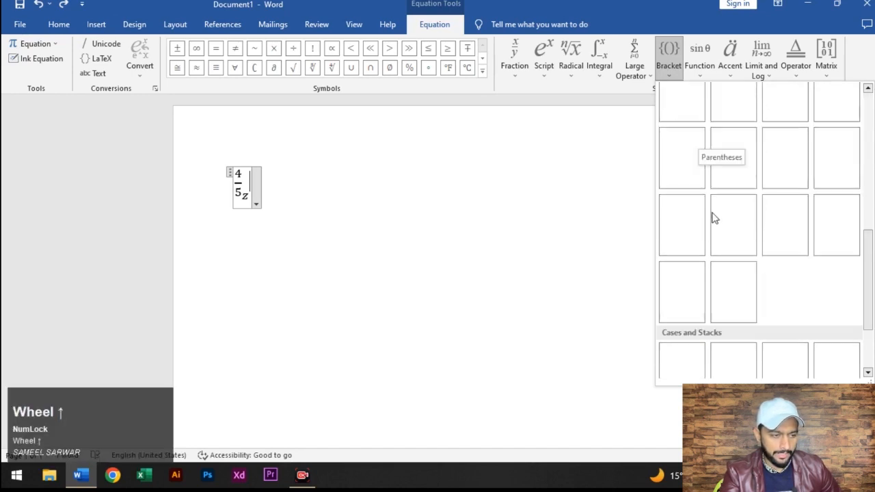
scroll(714, 217, "up", 3)
scroll(724, 229, "down", 3)
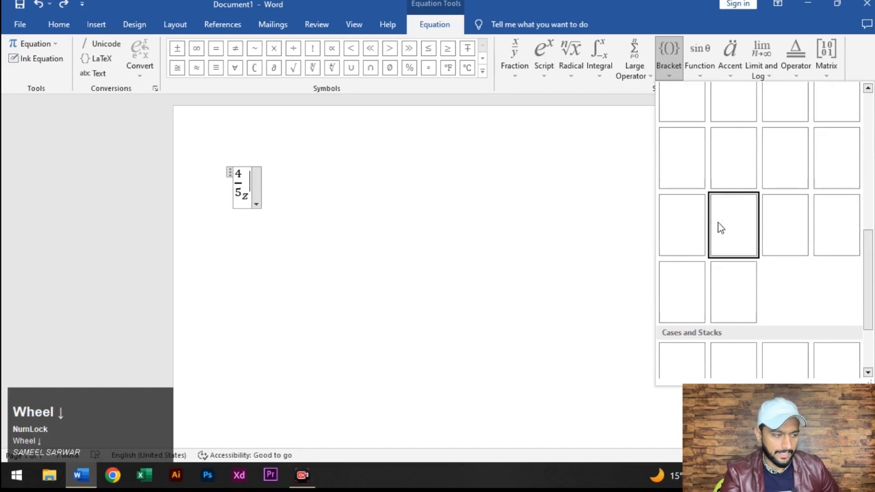
scroll(725, 230, "down", 2)
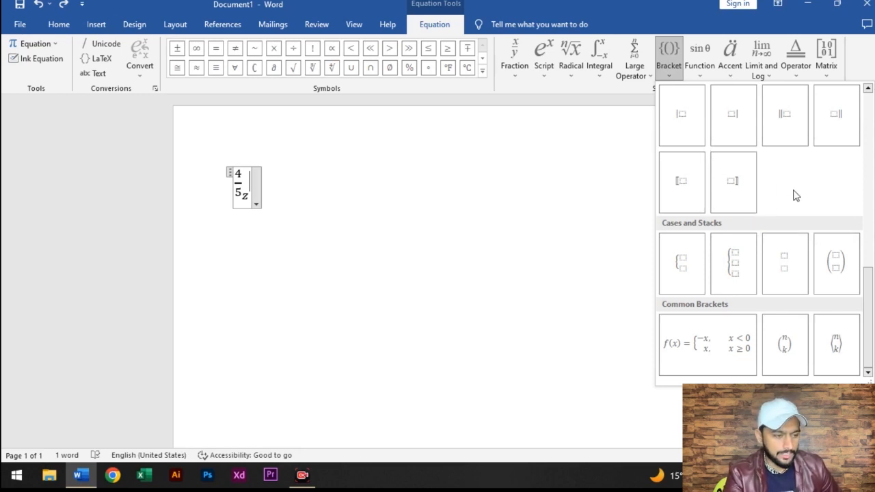
scroll(820, 240, "up", 3)
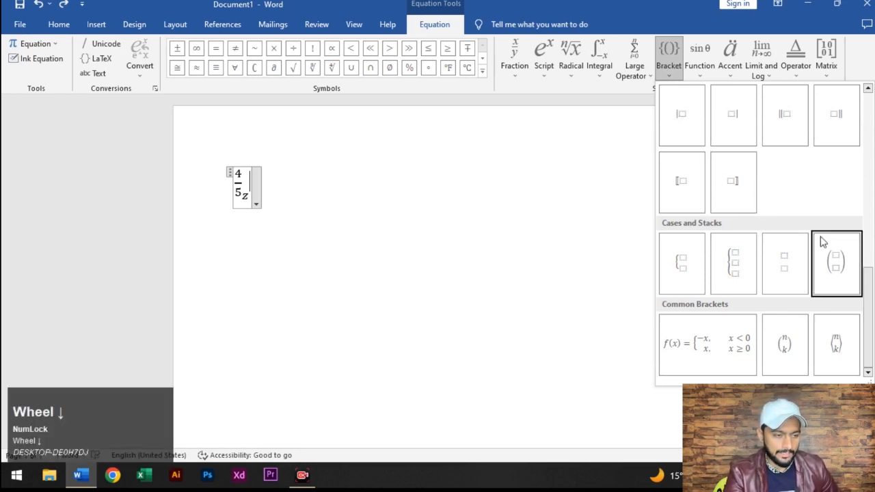
scroll(822, 242, "down", 3)
scroll(822, 241, "up", 3)
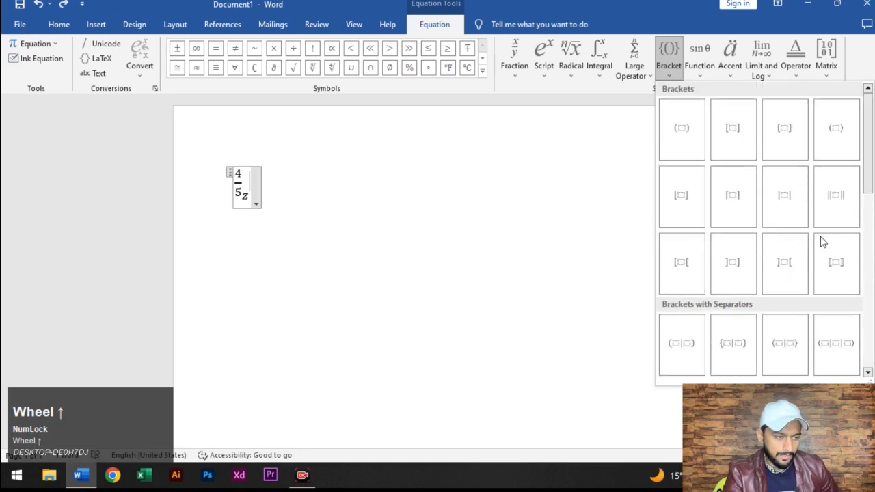
scroll(823, 241, "down", 3)
scroll(627, 168, "up", 1)
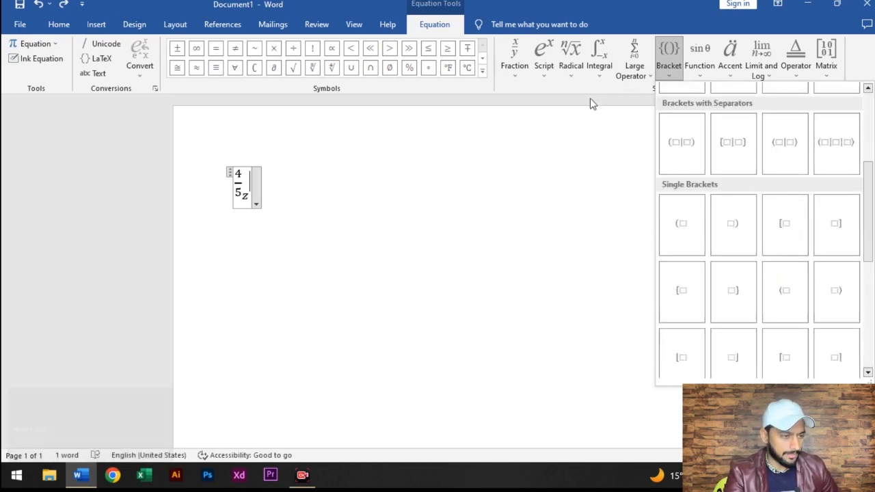
left_click(604, 89)
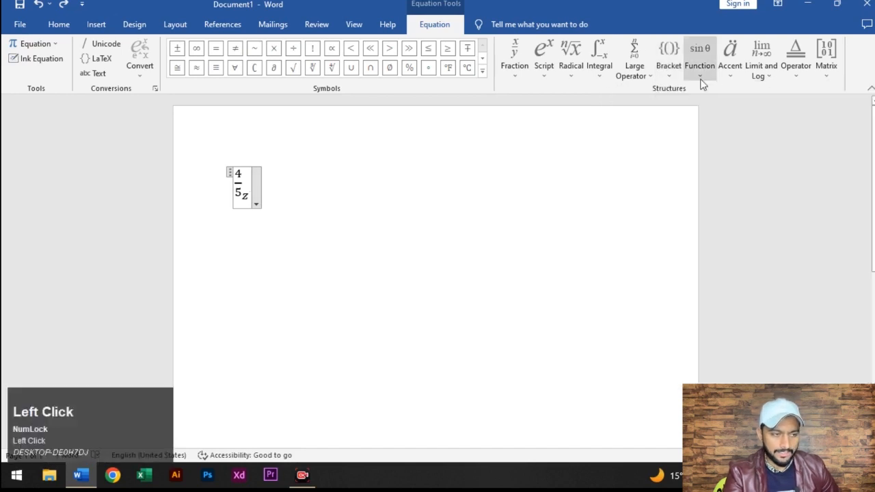
Review the function structures, covering trigonometric, inverse, hyperbolic, inverse hyperbolic and common functions.
left_click(702, 84)
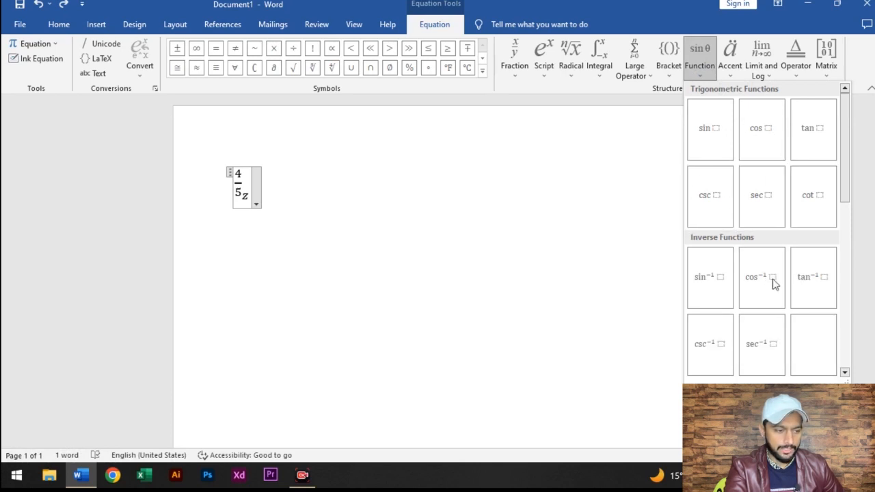
scroll(715, 264, "down", 3)
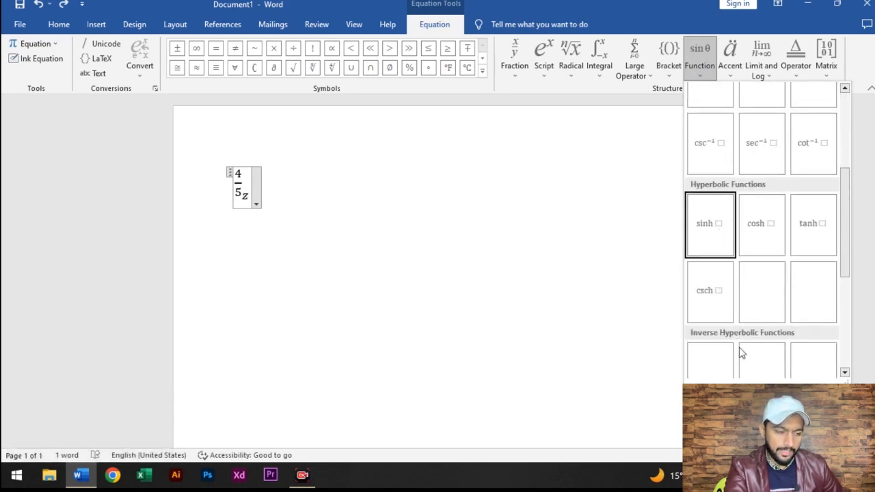
scroll(743, 334, "down", 1)
scroll(711, 275, "down", 3)
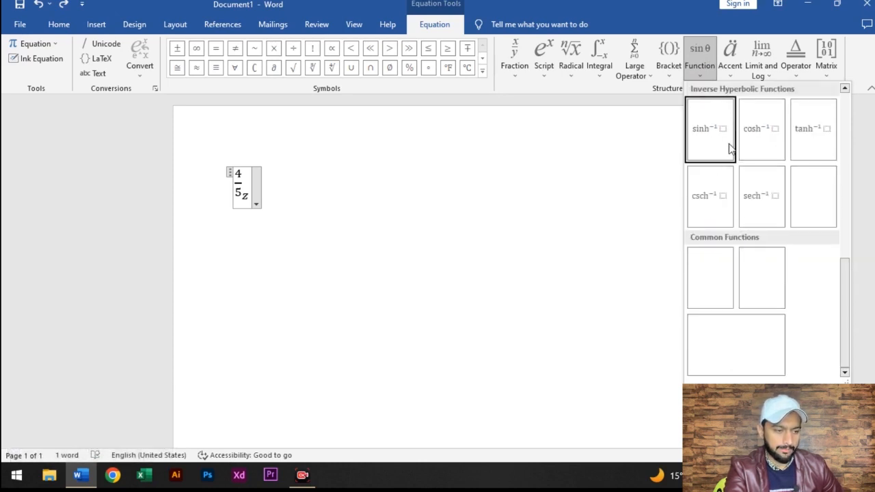
left_click_drag(844, 306, 857, 213)
scroll(800, 180, "up", 5)
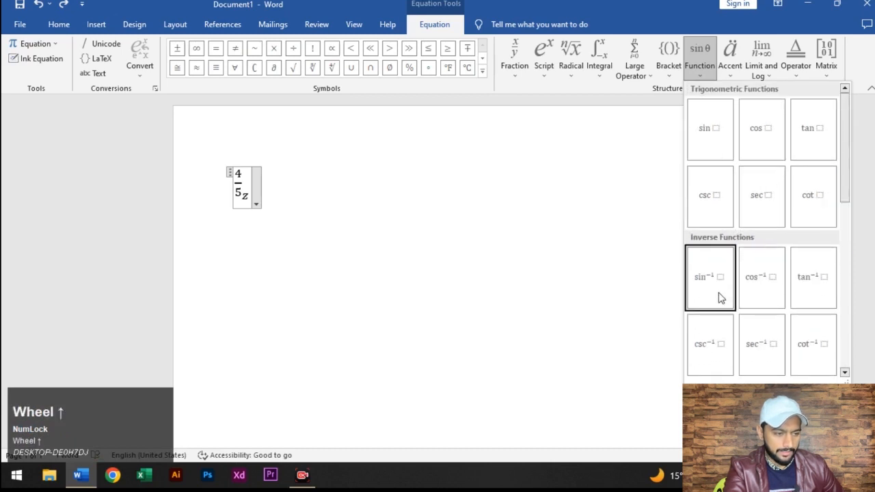
scroll(763, 354, "down", 3)
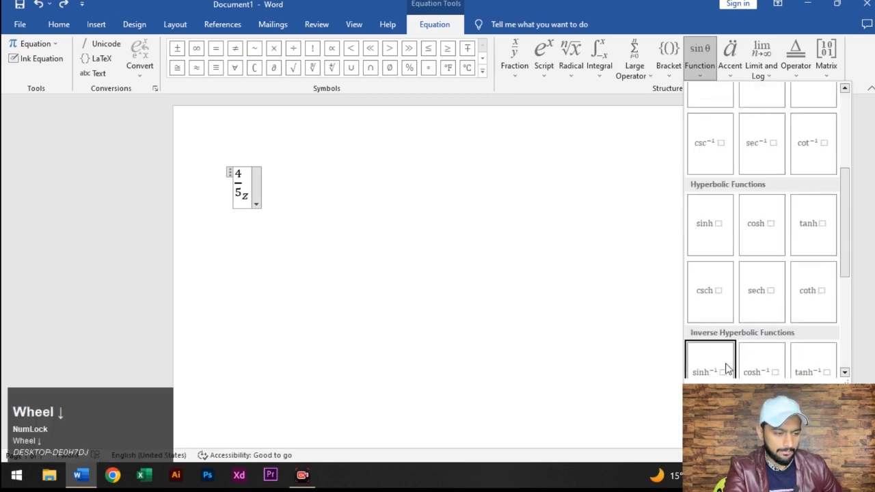
scroll(716, 307, "up", 3)
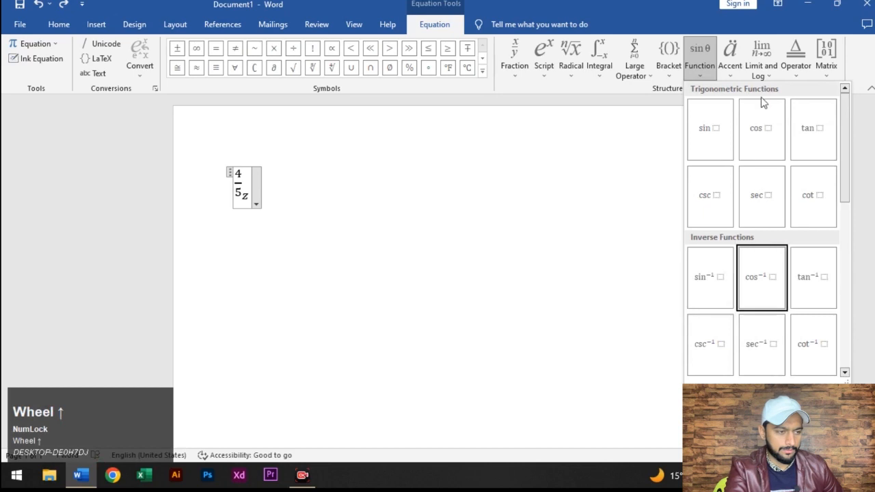
Survey the accent, limit and log, operator and matrix structures available for equations.
left_click(725, 71)
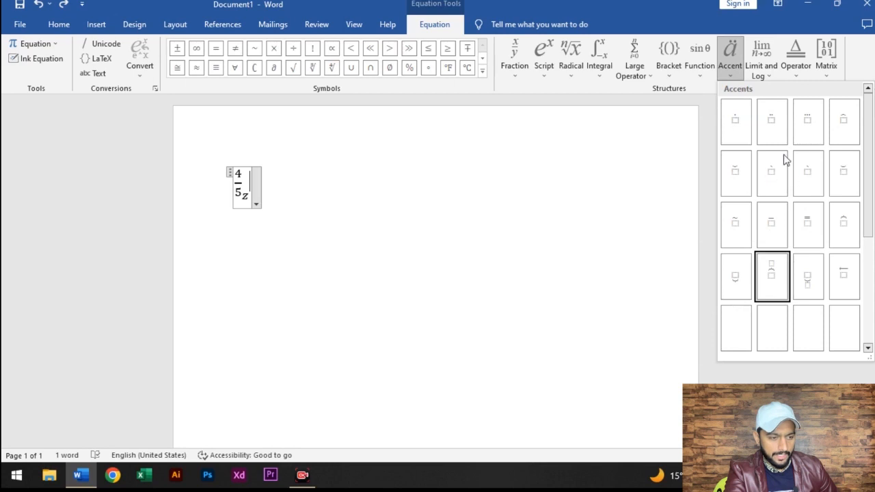
scroll(814, 229, "down", 3)
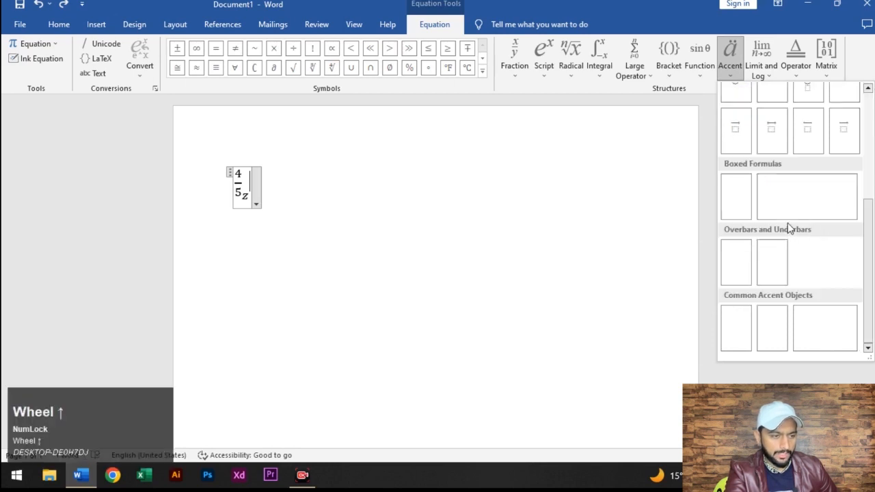
scroll(779, 227, "up", 5)
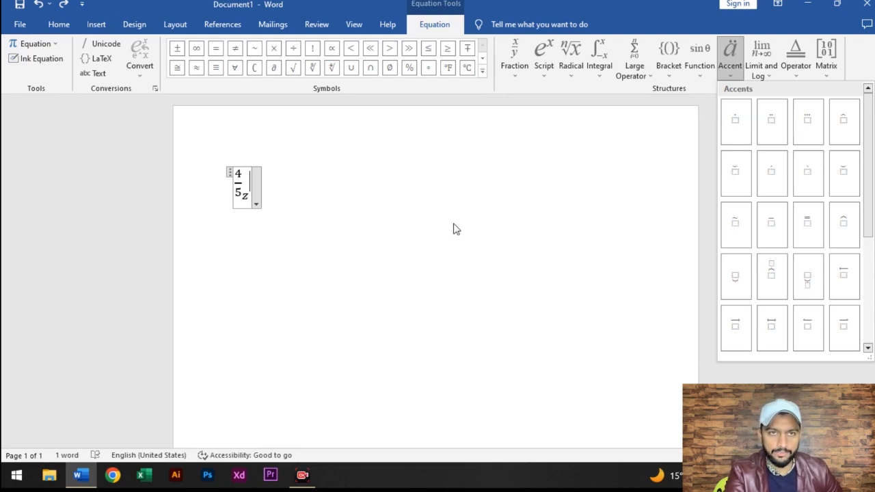
left_click(766, 83)
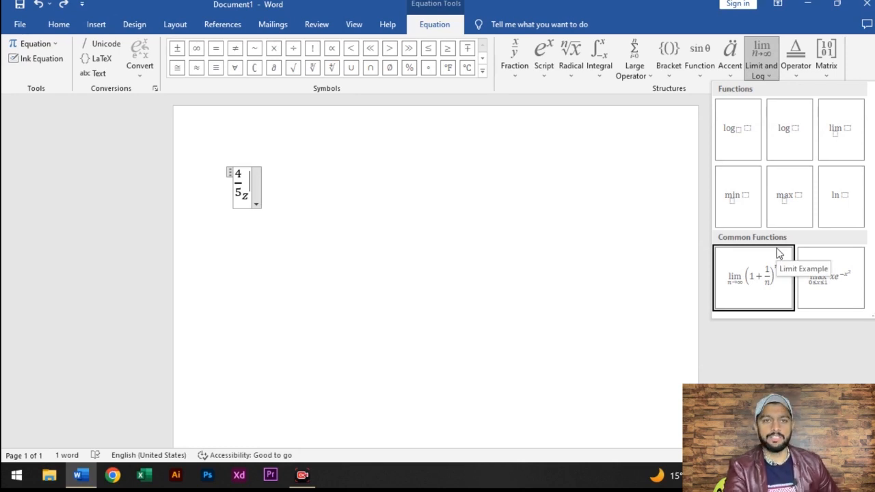
left_click(790, 77)
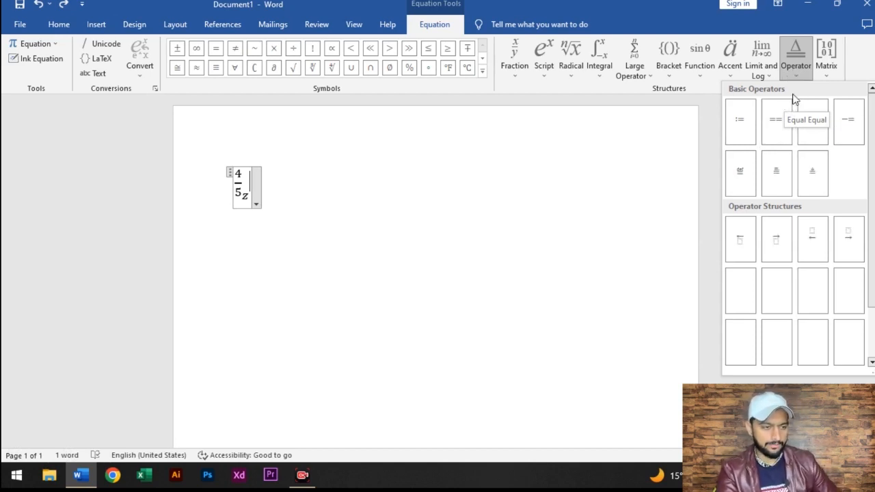
scroll(793, 225, "down", 2)
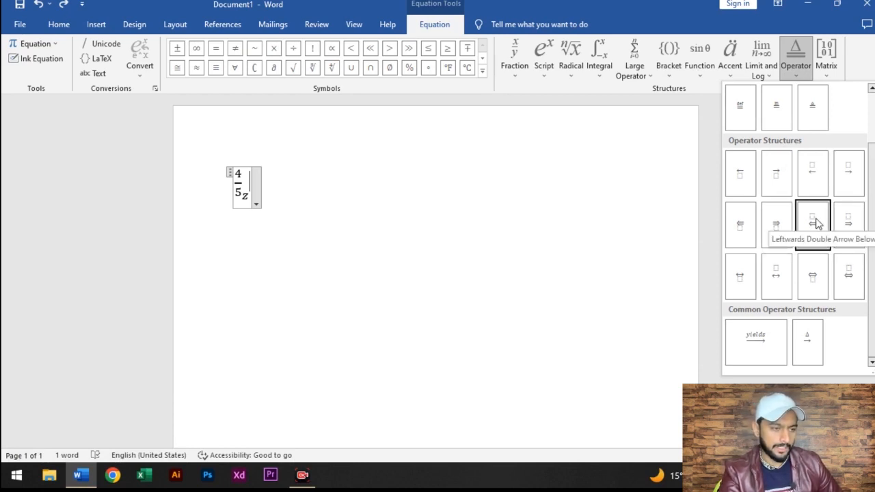
left_click(827, 73)
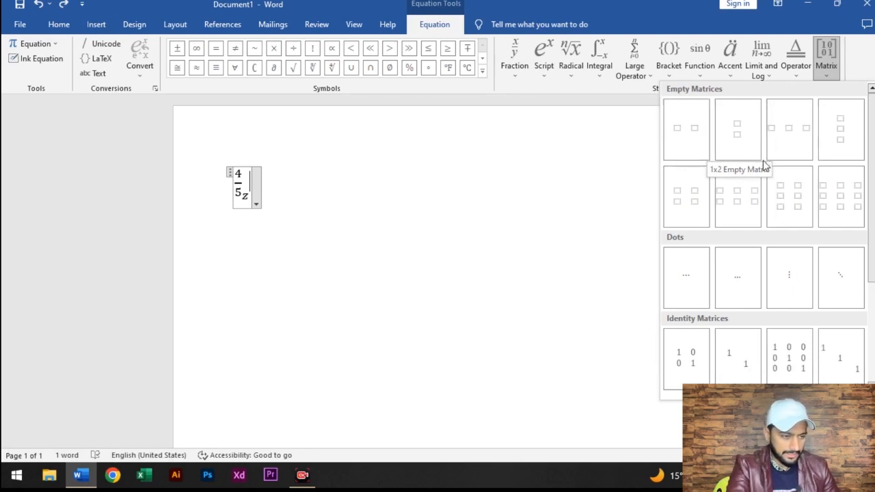
scroll(730, 277, "down", 2)
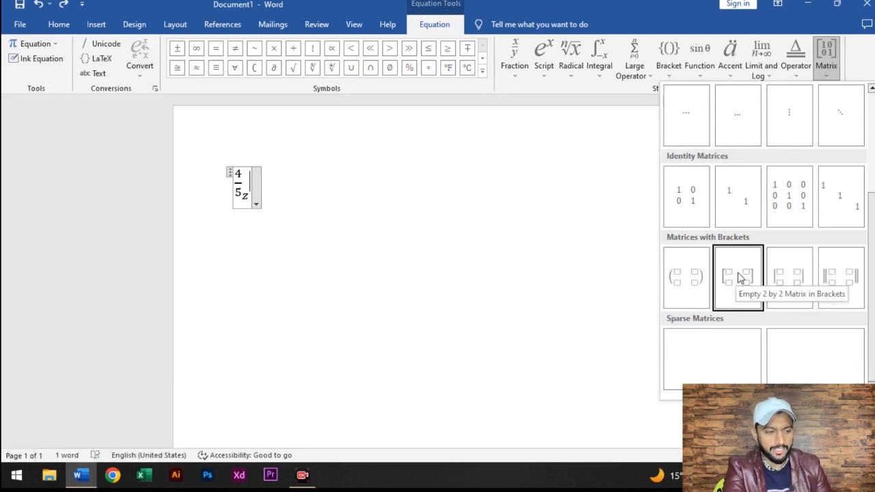
scroll(757, 193, "down", 1)
left_click(105, 122)
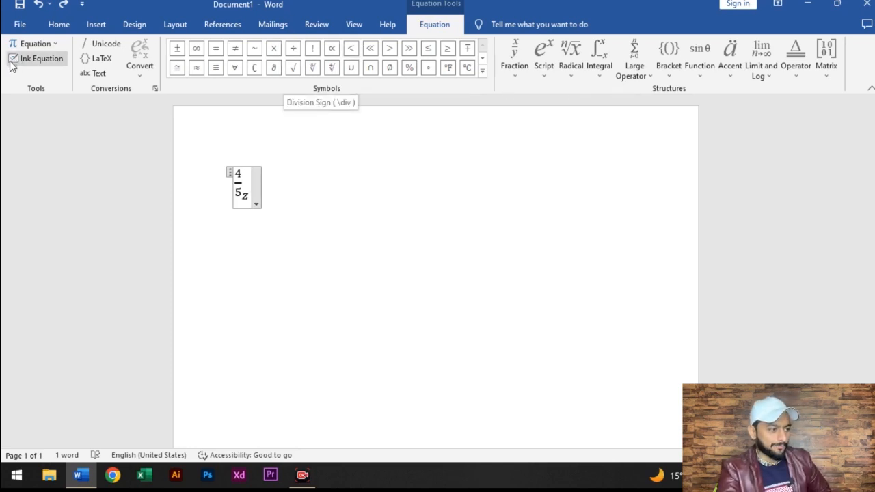
Handwrite an alpha symbol as an ink equation and insert it after the 4/5 fraction.
left_click(31, 60)
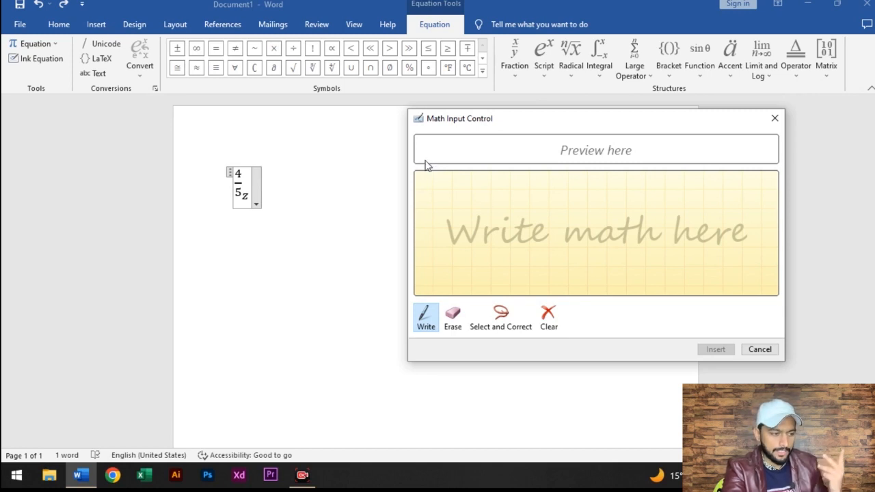
mouse_move(605, 196)
left_mouse_down()
mouse_move(504, 250)
mouse_move(605, 268)
left_mouse_up()
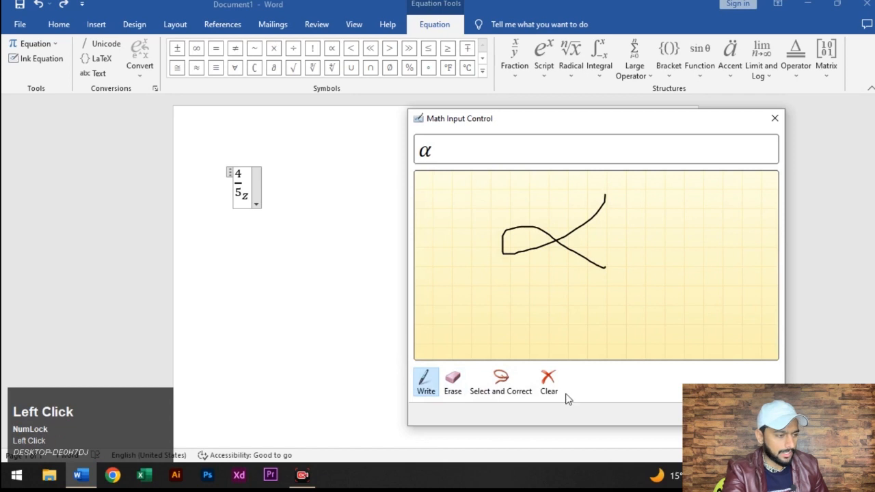
left_click(709, 413)
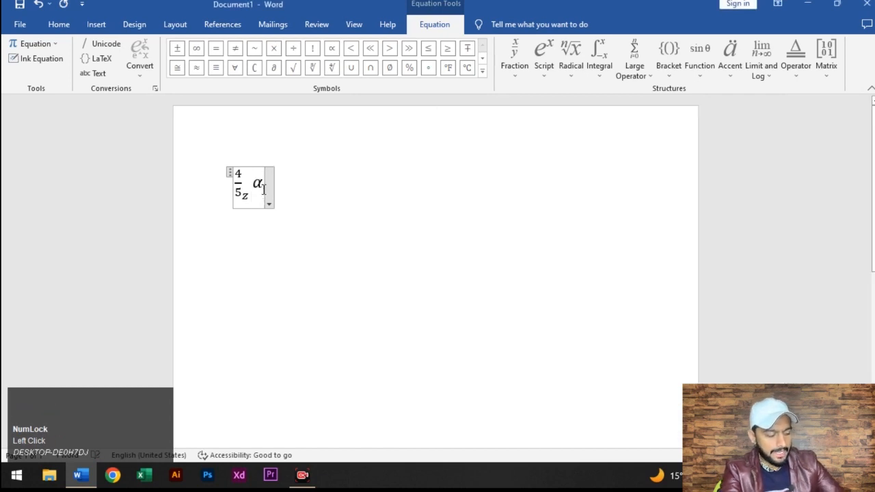
Delete the entire equation to leave a blank page, and return to the general insert commands.
key("ctrl+a")
key("Delete")
left_click(316, 258)
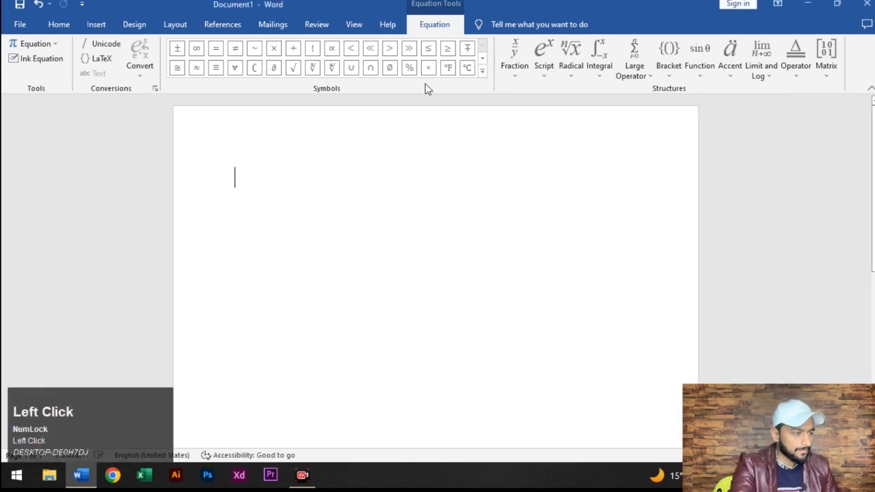
left_click(95, 24)
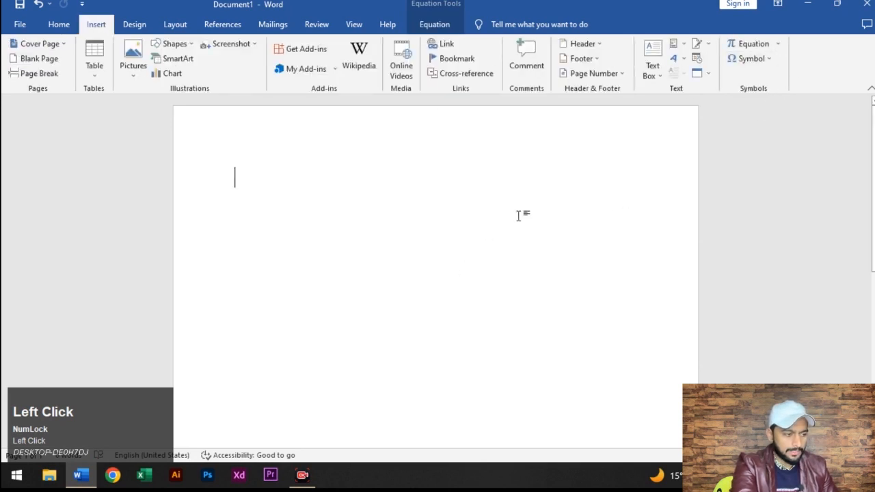
Insert the Georgian Letter He symbol on a new line from the full symbol set and undo that insertion.
key("Return")
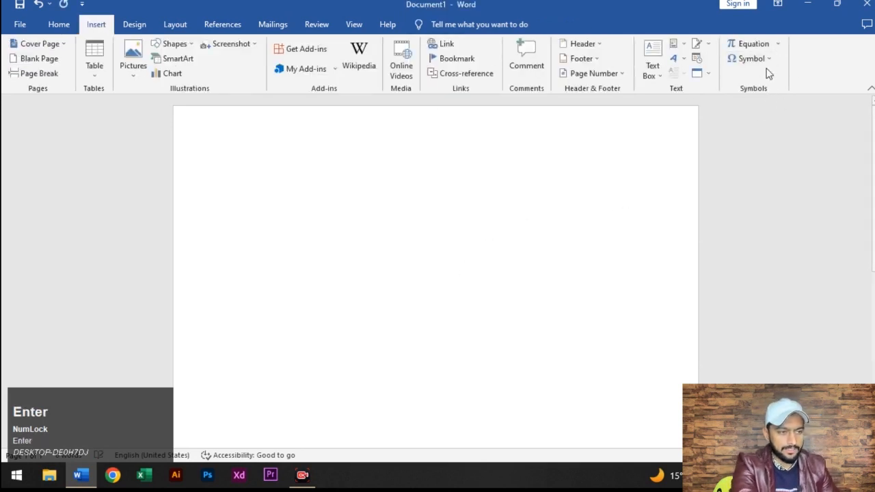
left_click(773, 60)
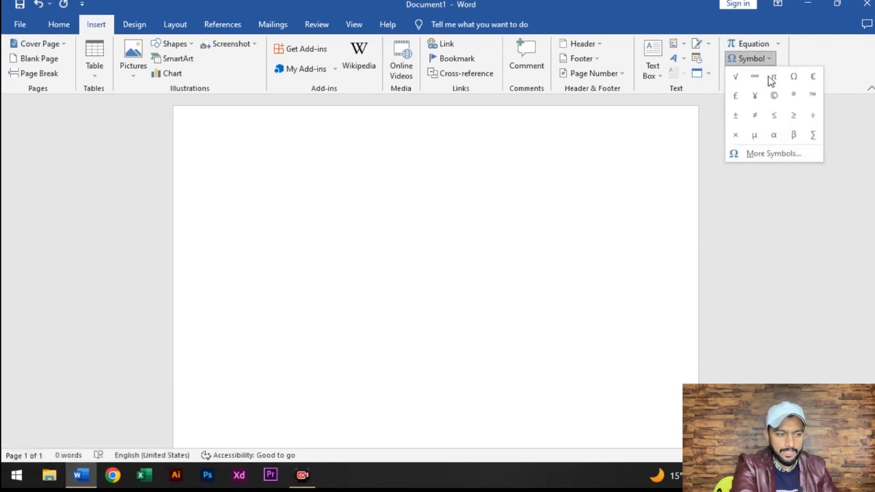
left_click(778, 155)
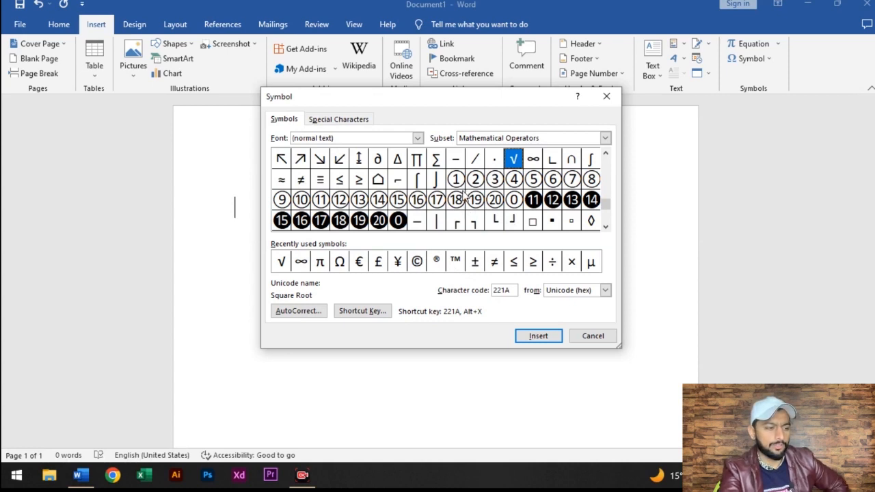
scroll(551, 215, "down", 1)
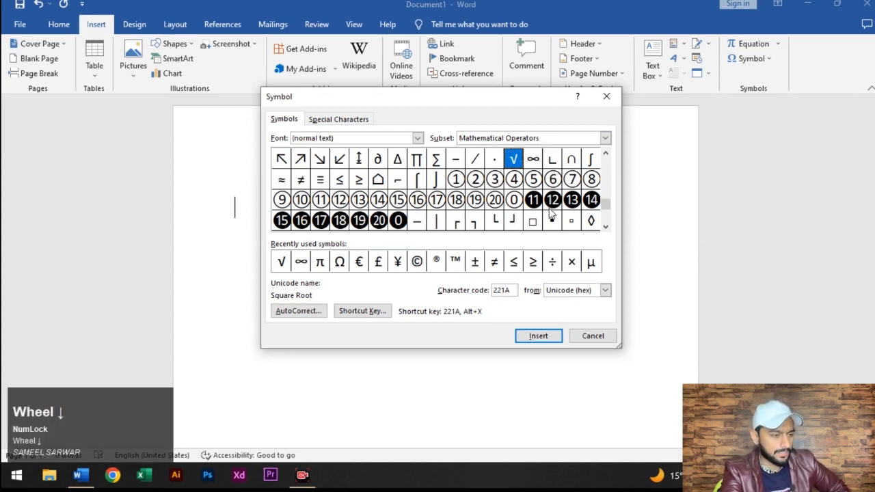
left_click_drag(607, 205, 610, 191)
scroll(596, 191, "up", 1)
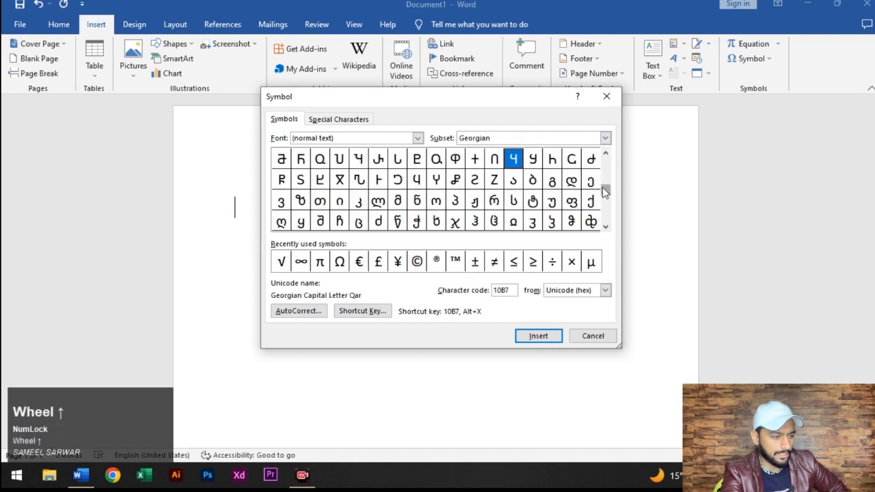
left_click(494, 220)
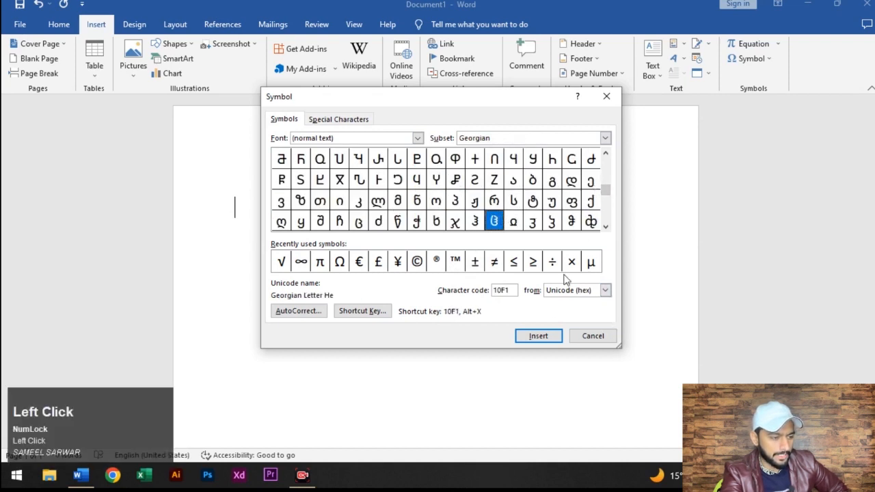
left_click(538, 335)
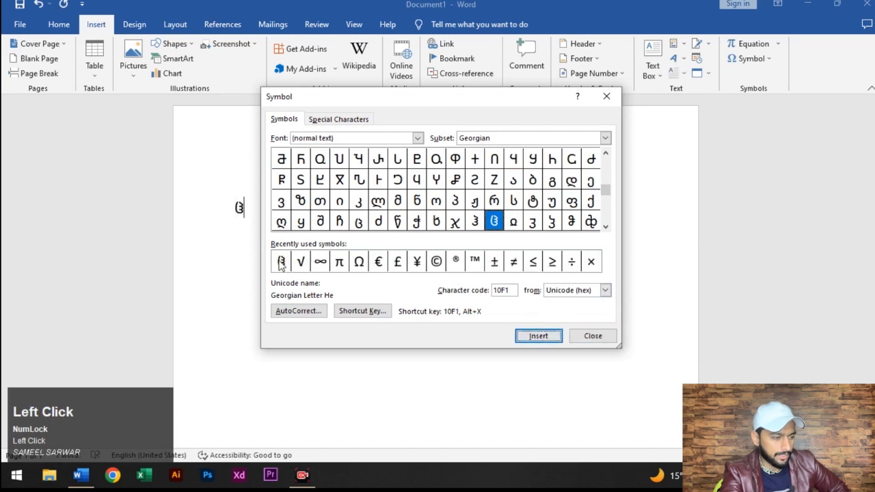
left_click(593, 336)
key("ctrl+z")
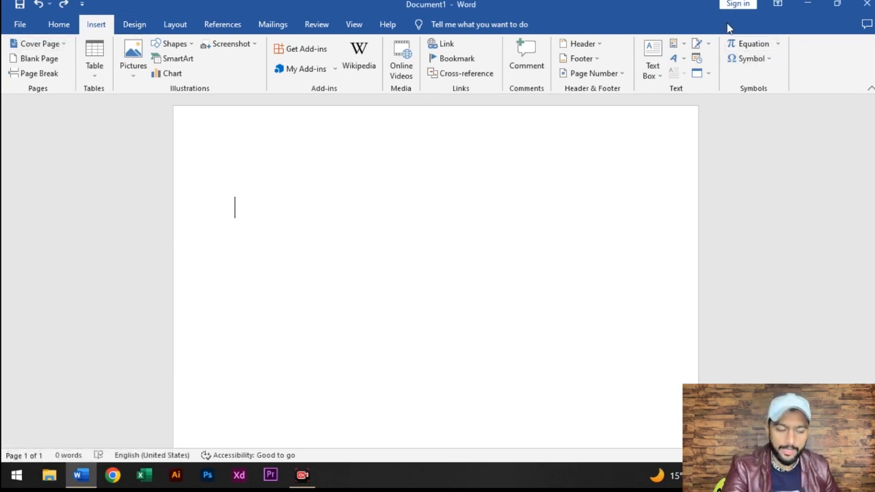
Apply the diagonal CONFIDENTIAL 1 watermark, look it over on the page, and undo it.
left_click(135, 25)
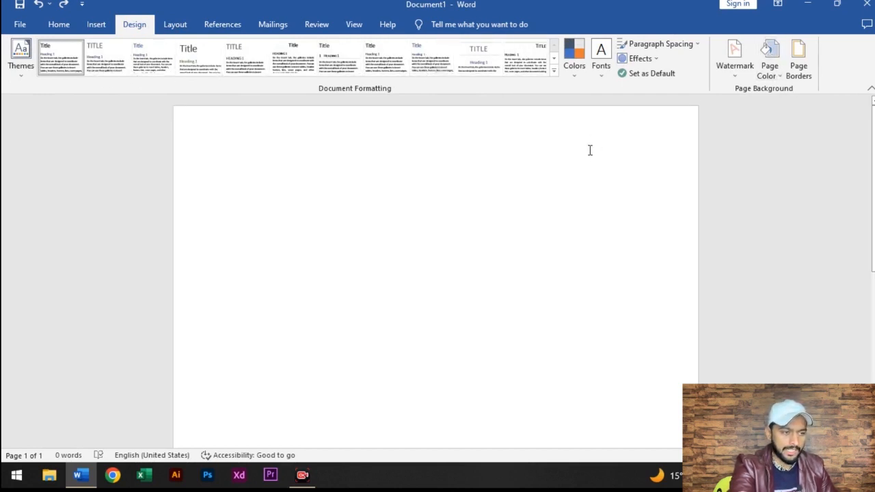
left_click(743, 75)
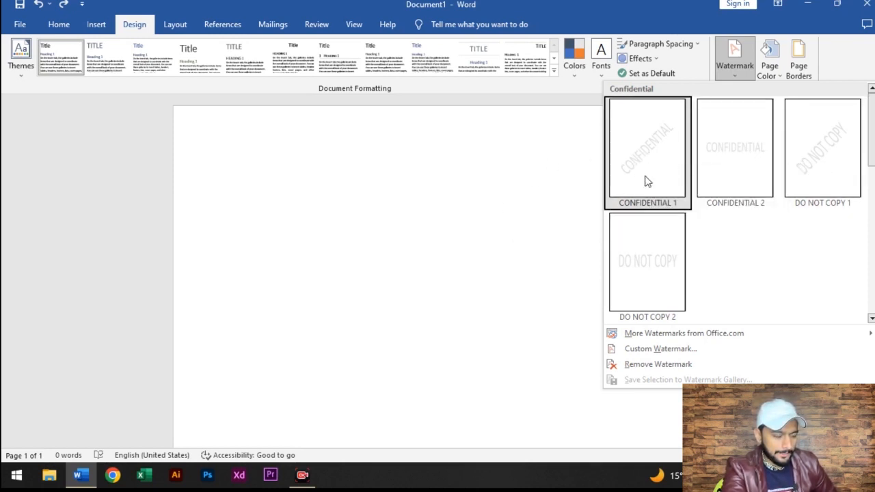
left_click(647, 175)
scroll(478, 300, "down", 2)
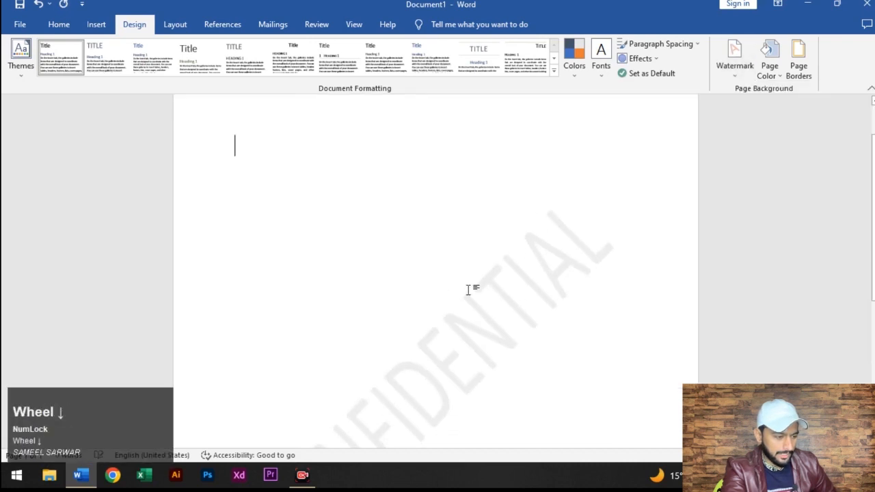
scroll(468, 289, "down", 5)
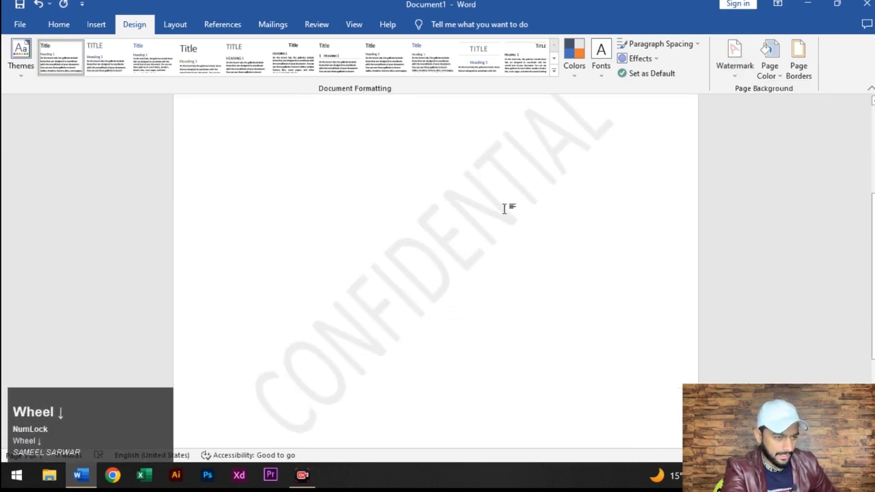
scroll(506, 215, "down", 3)
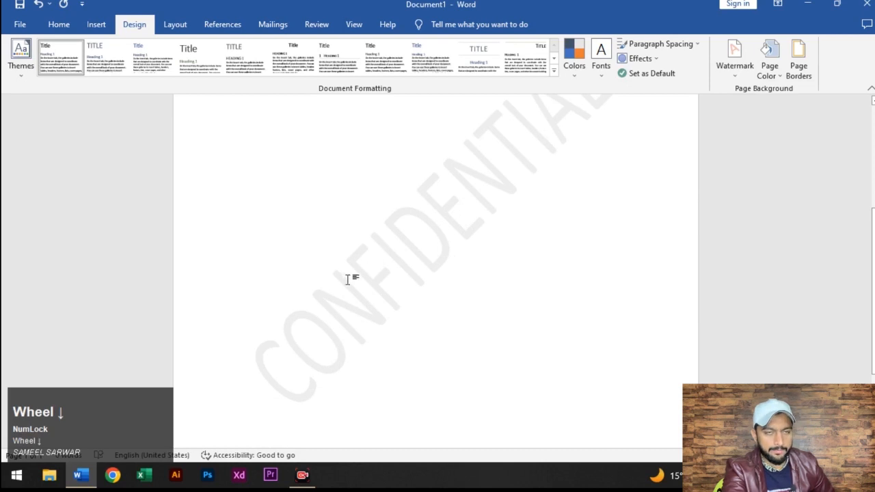
scroll(408, 228, "up", 3)
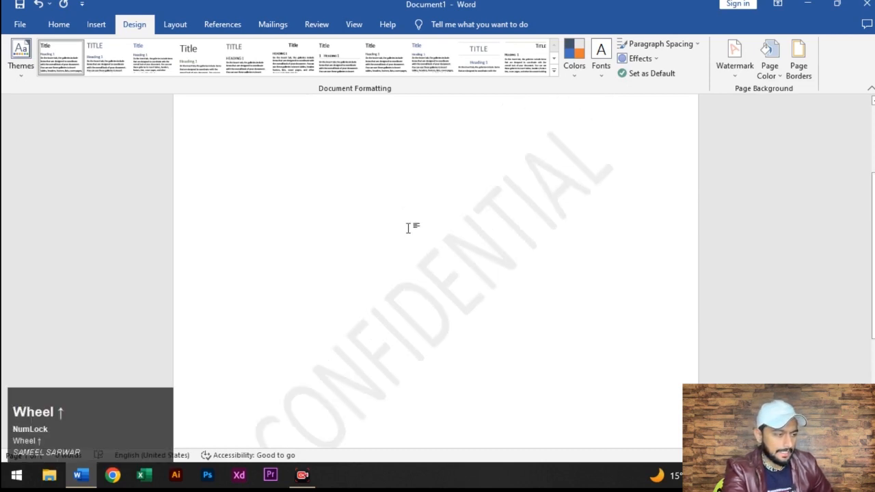
scroll(408, 227, "up", 1)
left_click(240, 159)
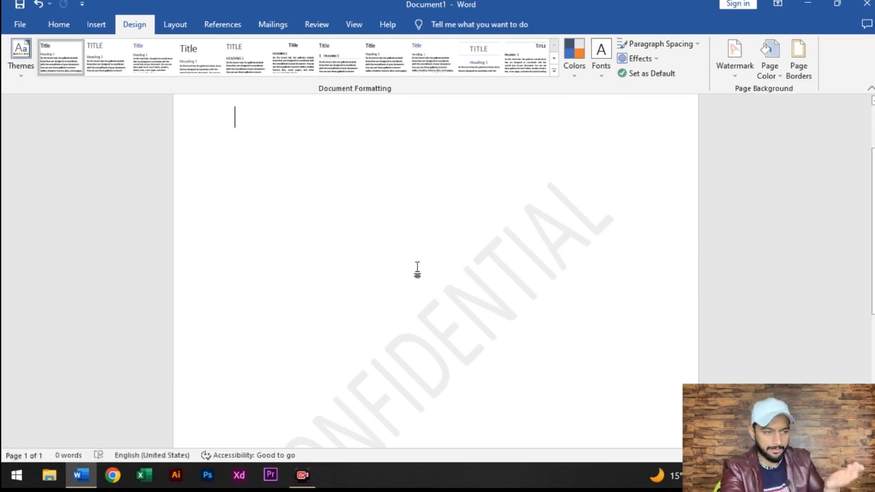
key("ctrl+z")
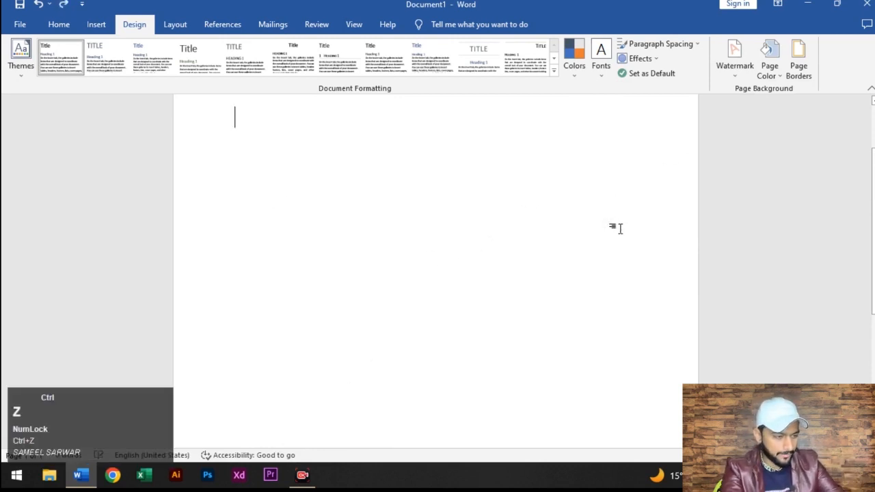
Add a custom picture watermark from the local file central mall.PNG with automatic scale and washout.
left_click(729, 71)
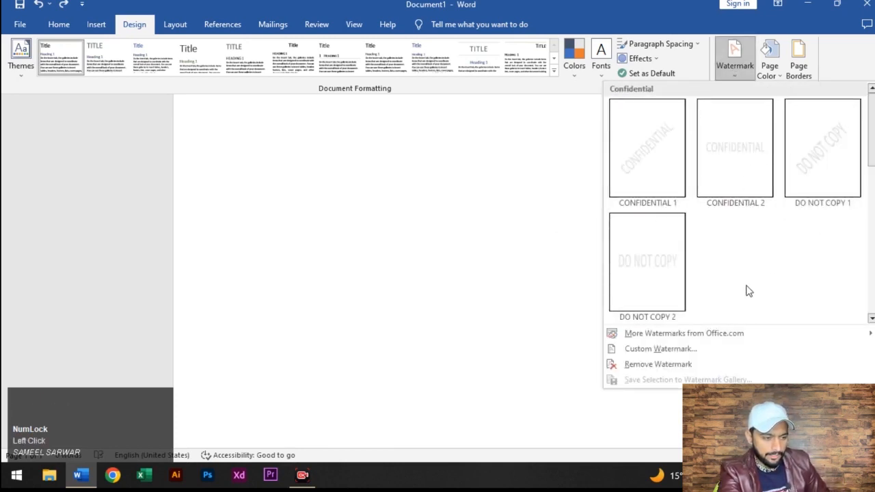
left_click(691, 350)
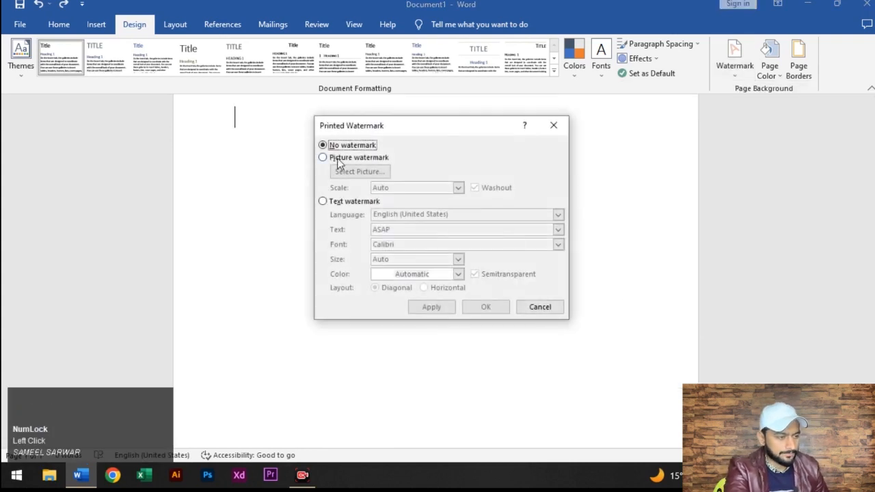
left_click(331, 159)
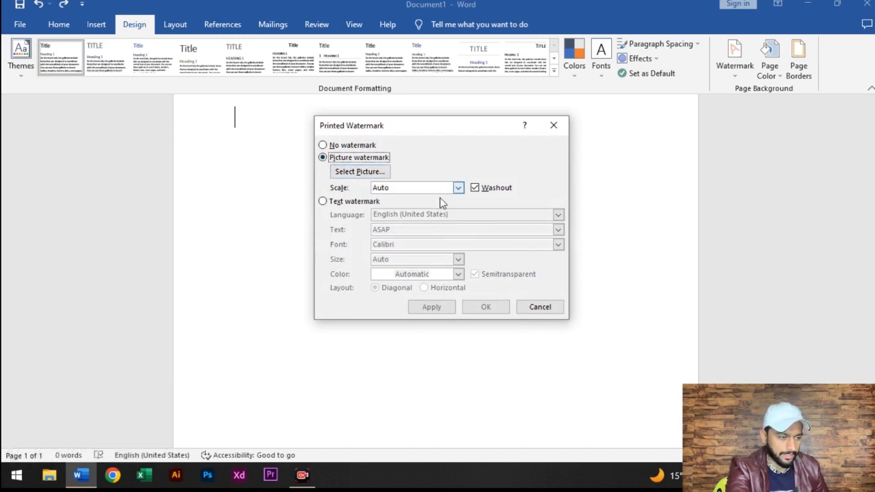
left_click(369, 173)
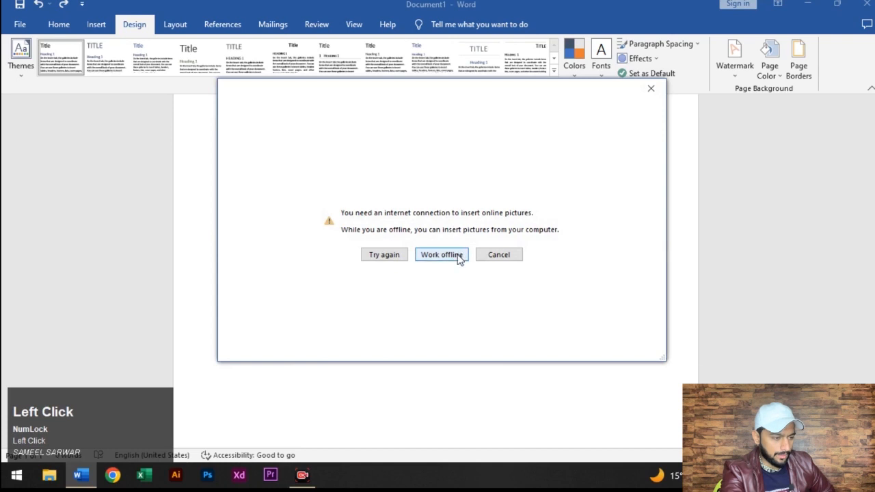
left_click(455, 255)
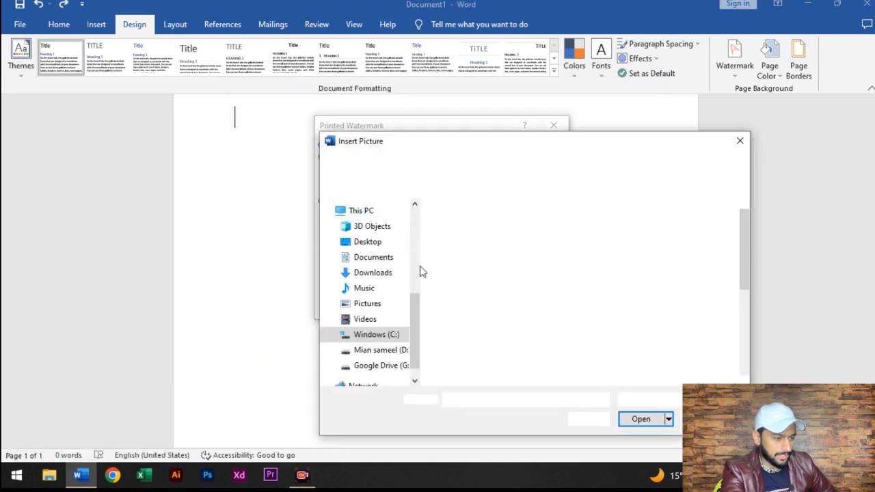
left_click(617, 322)
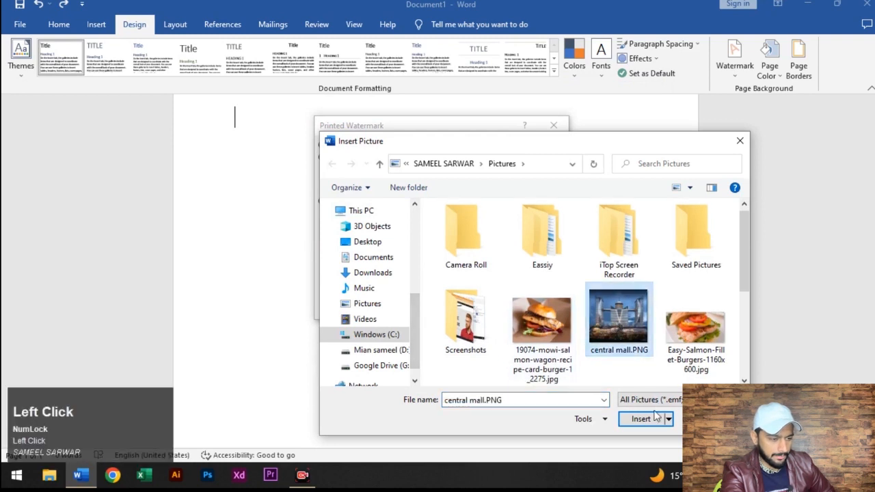
left_click(653, 420)
left_click(482, 307)
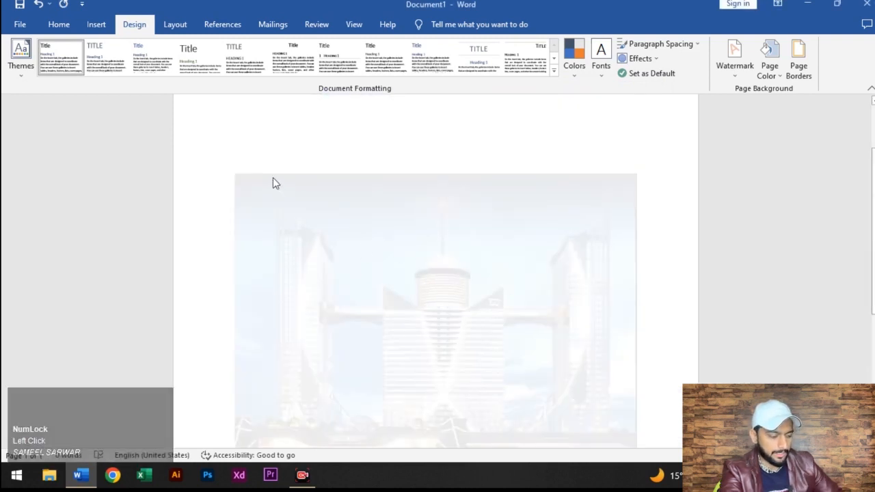
Enter the sample text "Bvnvb" and, three lines below it, "vgnvbmnbmbnm" over the picture watermark.
type("bvnvb")
key("Return")
key("Return")
key("Return")
type("vgnvb")
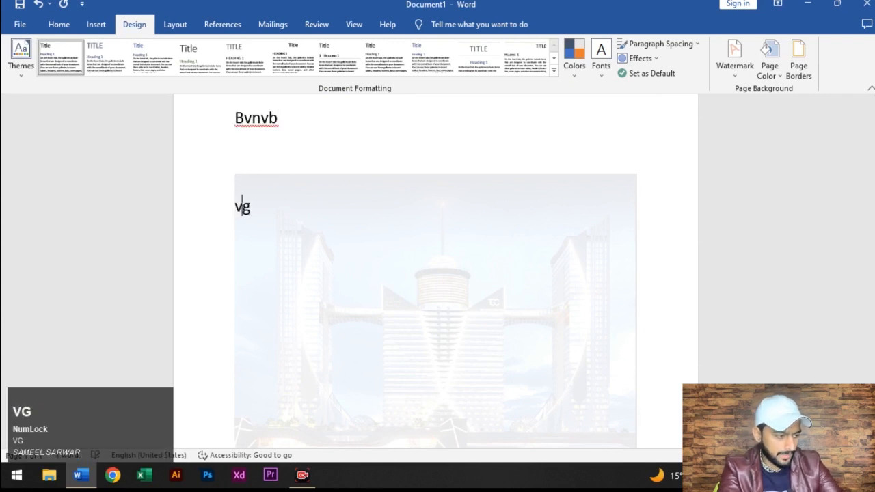
type("mnbmbnm")
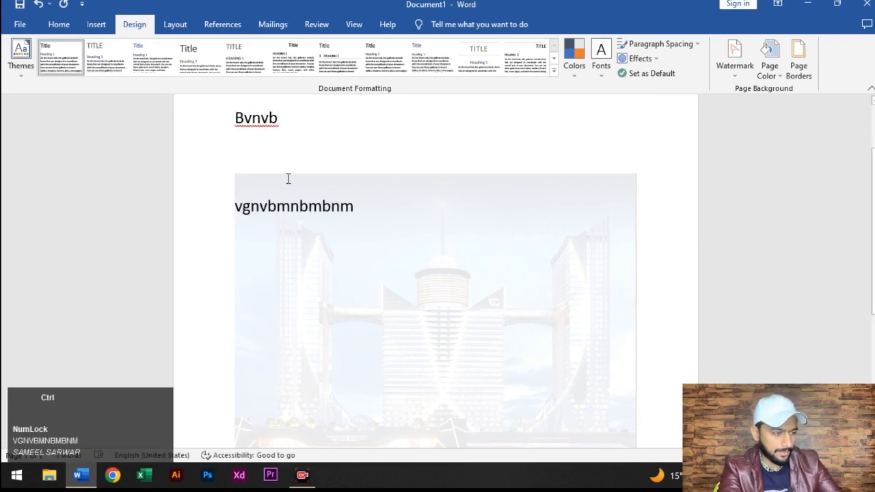
Undo the sample text and the picture watermark.
key("ctrl+a")
type("\\")
key("ctrl+z")
key("ctrl+z")
key("ctrl+z")
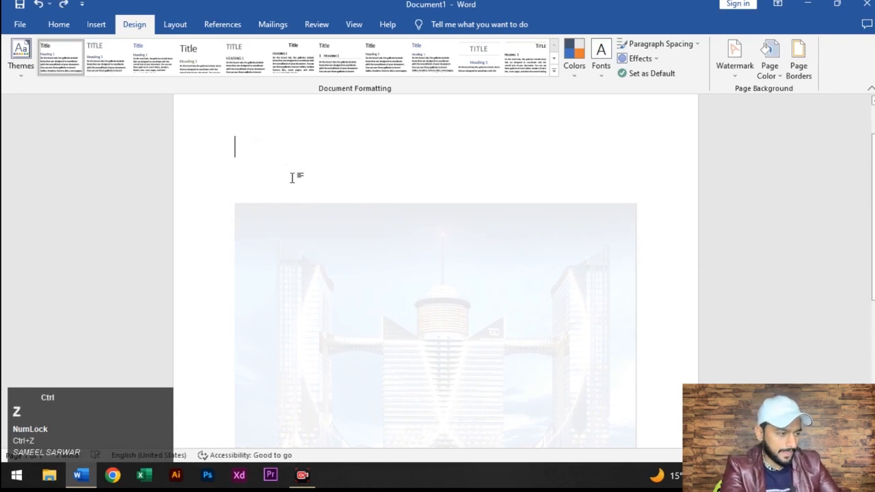
key("ctrl+z")
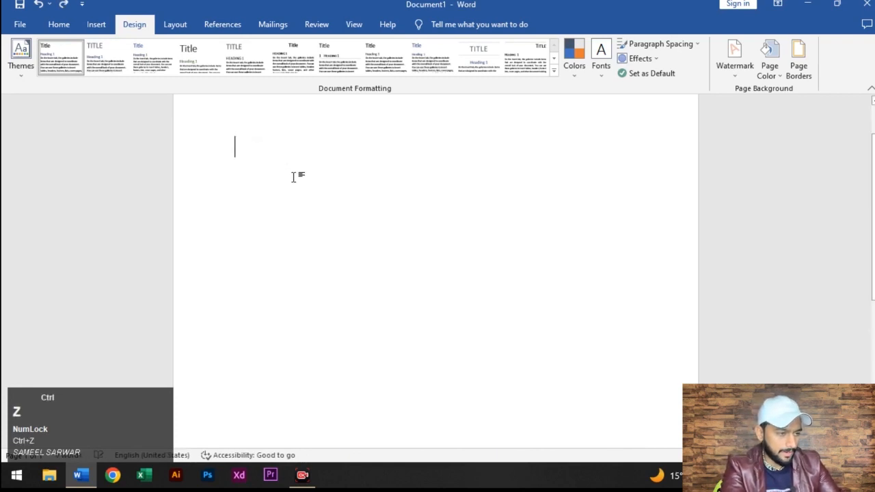
Apply the horizontal CONFIDENTIAL 2 watermark and open the custom watermark settings.
left_click(732, 75)
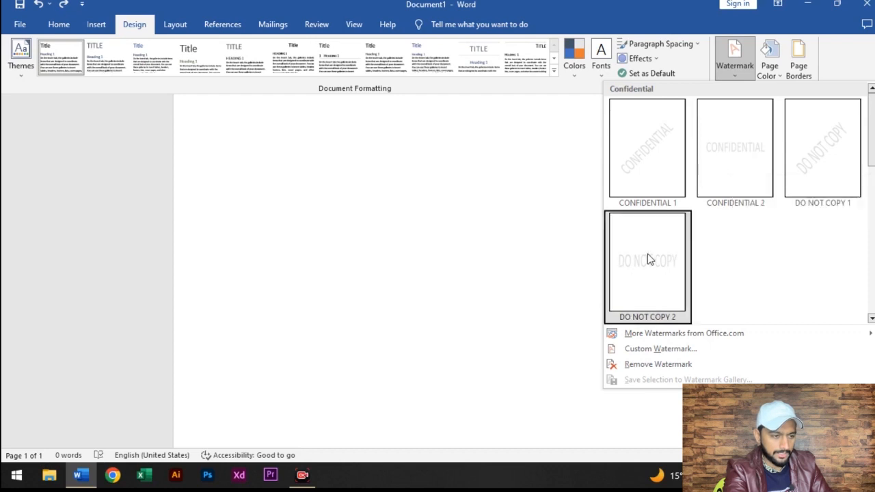
left_click(727, 163)
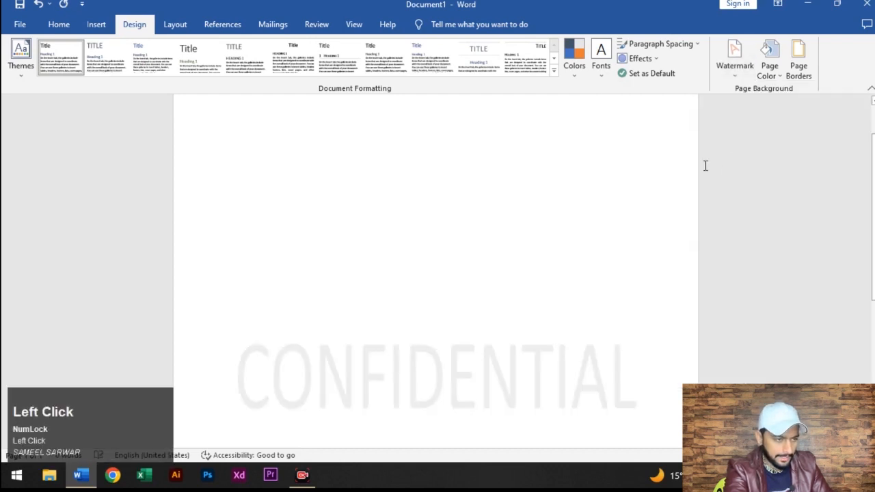
left_click(741, 74)
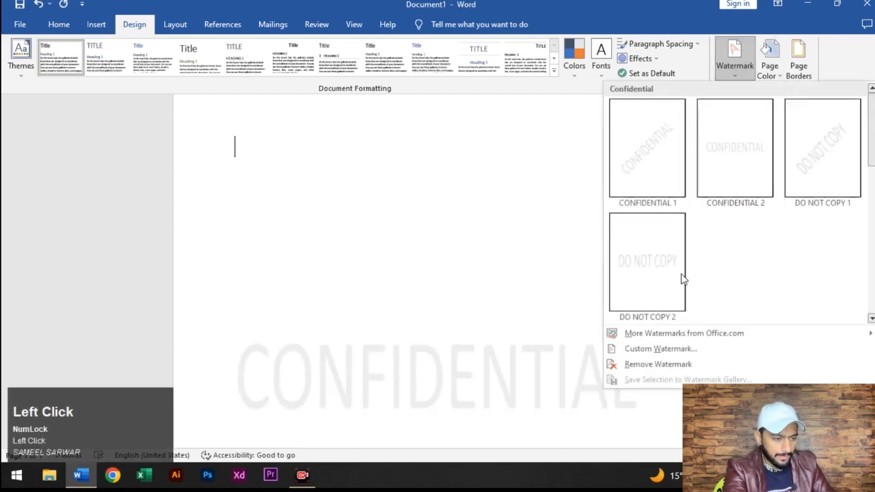
left_click(661, 351)
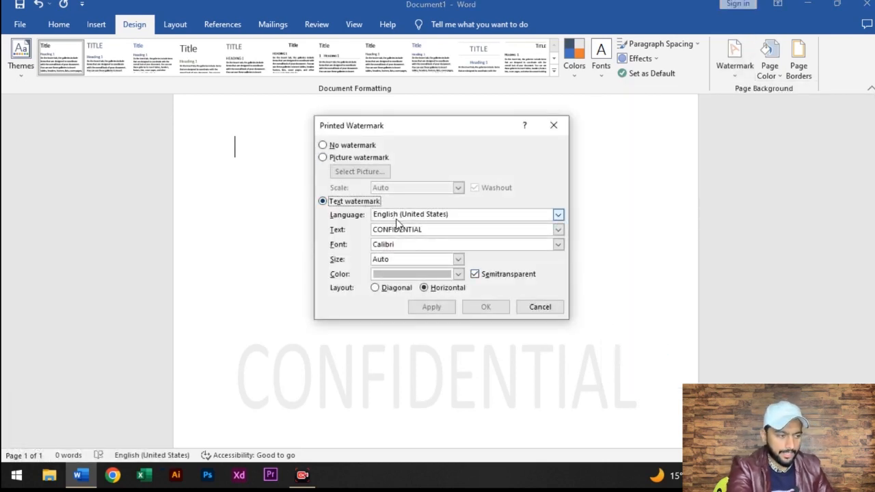
Browse the text watermark's available languages and select English (United States).
left_click(439, 217)
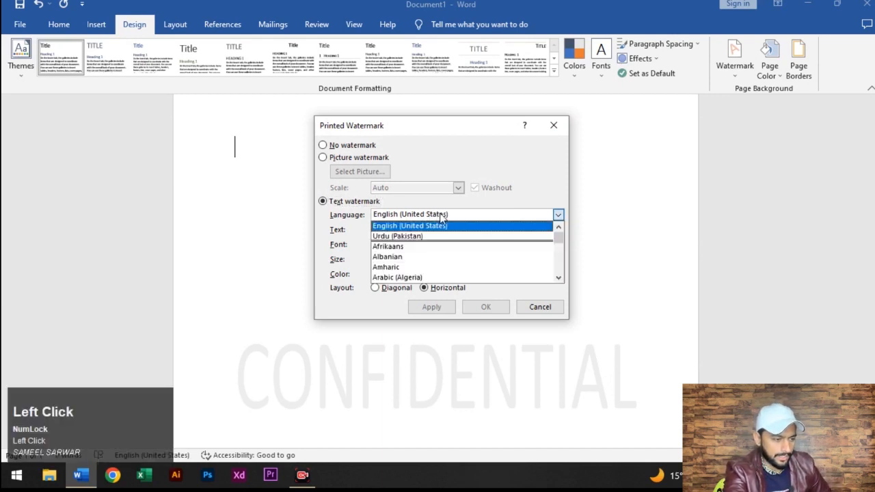
scroll(433, 263, "down", 1)
scroll(429, 263, "up", 1)
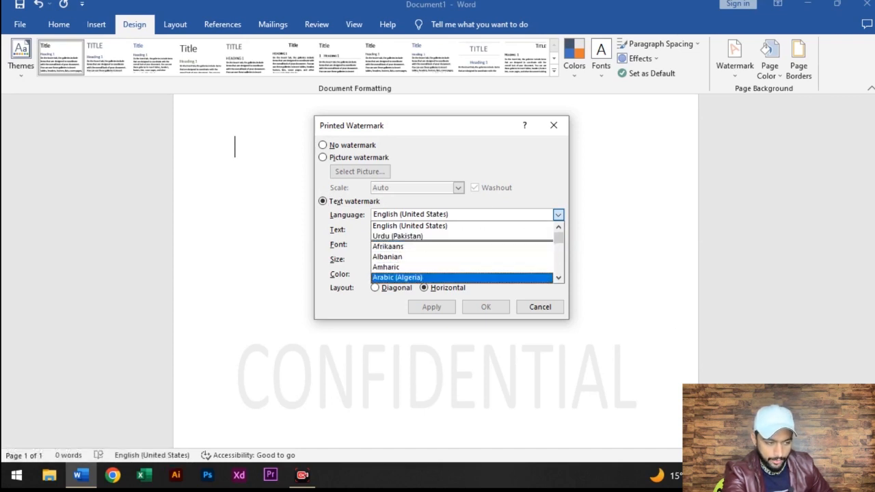
left_click(460, 228)
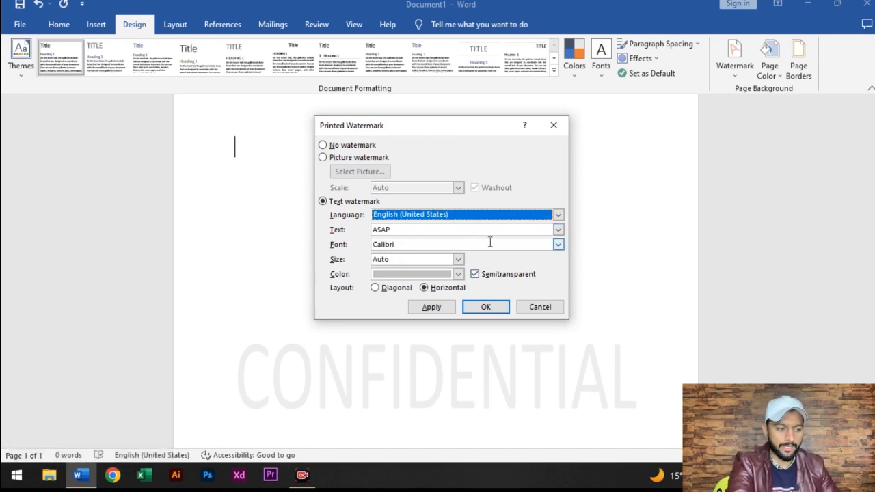
Replace the watermark text with "Learn_with_" followed by the presenter's first name in lowercase.
left_click(411, 230)
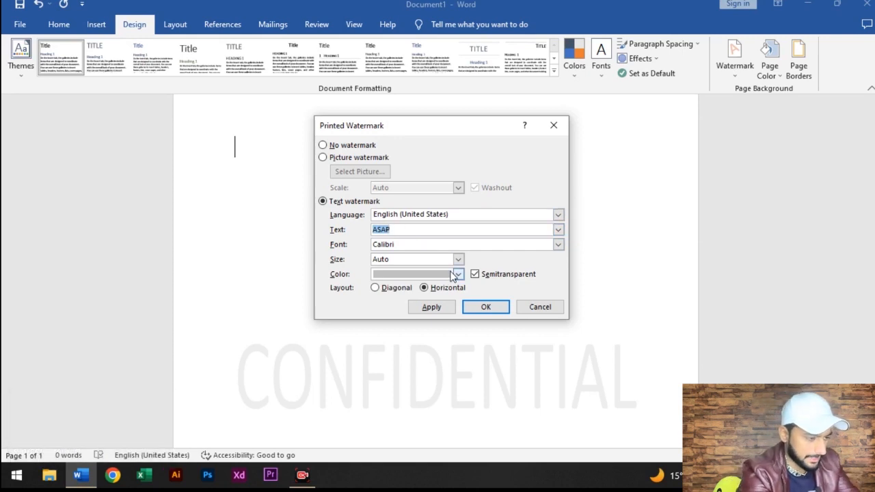
type("Sameel")
key("BackSpace")
key("BackSpace")
key("BackSpace")
key("BackSpace")
key("BackSpace")
key("BackSpace")
type("Learn_with+")
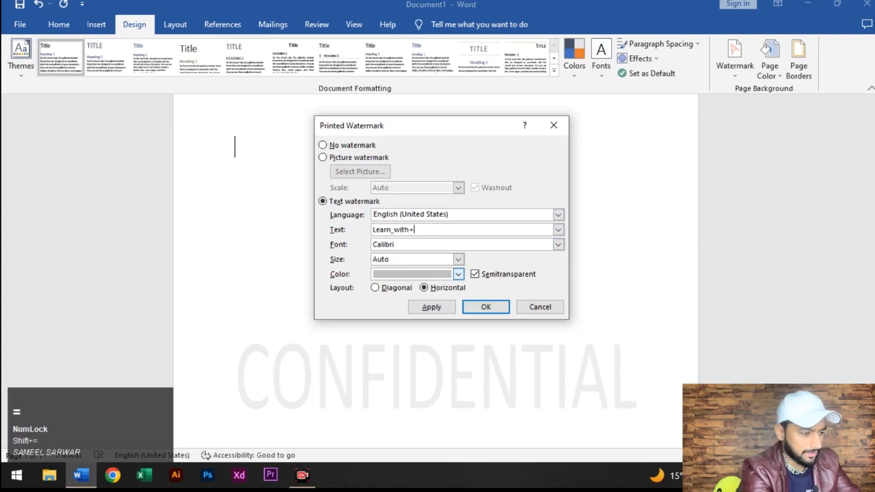
key("BackSpace")
type("_sameel")
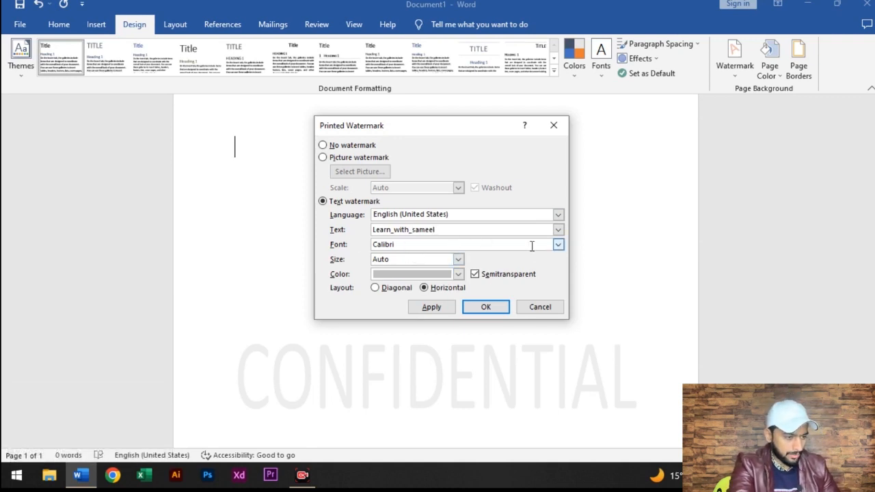
Set the watermark font to Dubai Light and its color to orange, apply it horizontally, and close the watermark settings.
left_click(558, 244)
scroll(420, 286, "down", 5)
left_click(438, 283)
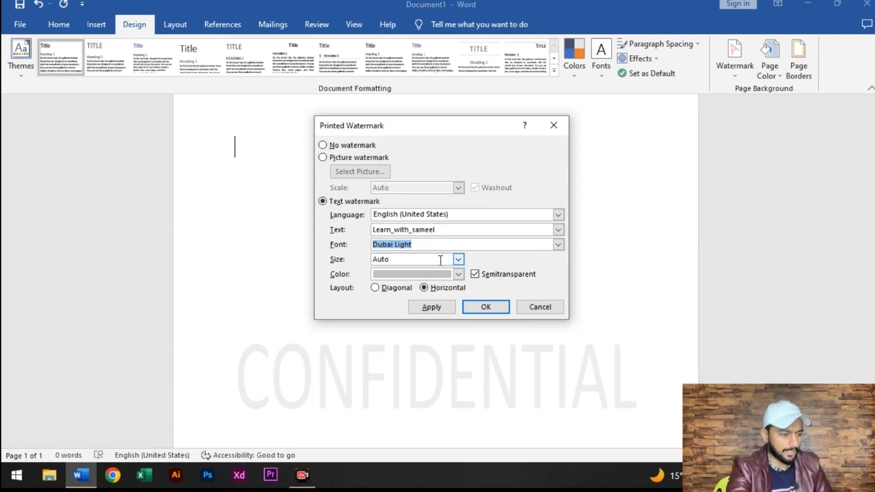
left_click(458, 273)
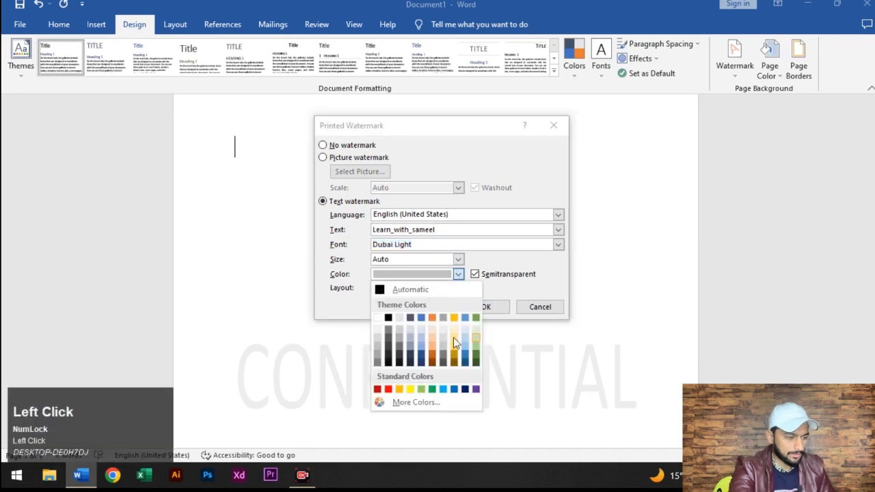
left_click(435, 319)
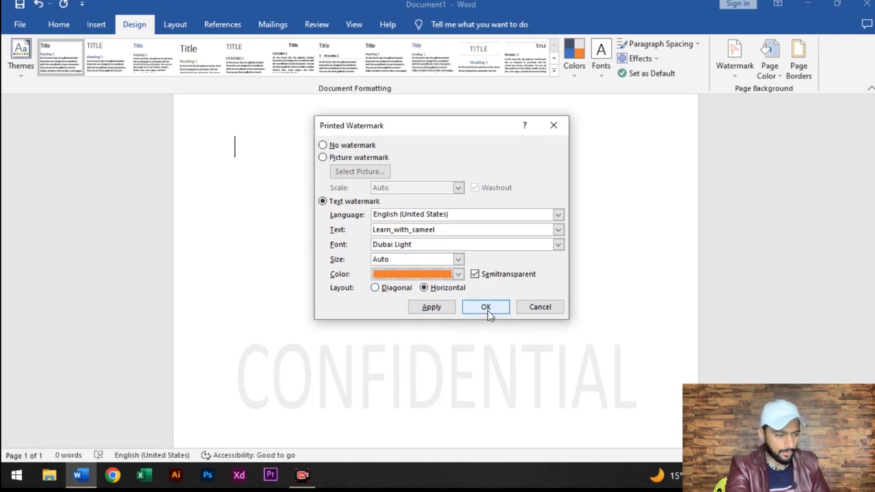
left_click(444, 307)
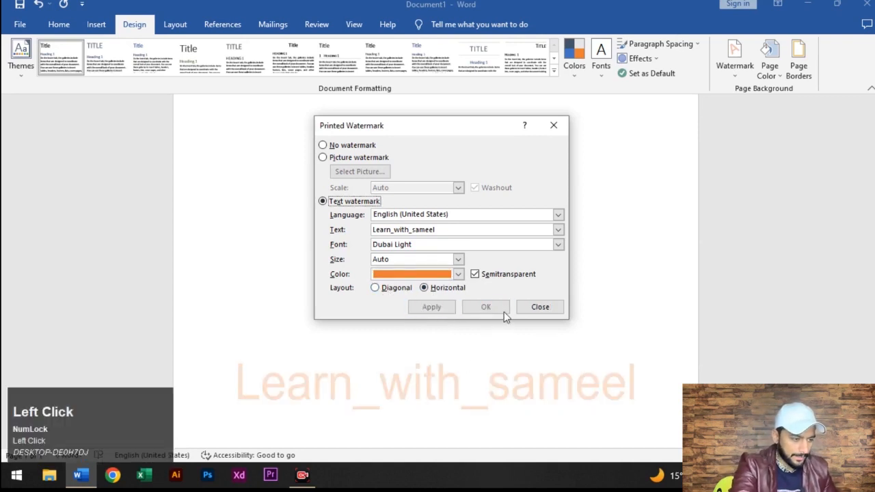
left_click(559, 310)
Examine the custom text watermark across the whole page.
scroll(518, 365, "down", 4)
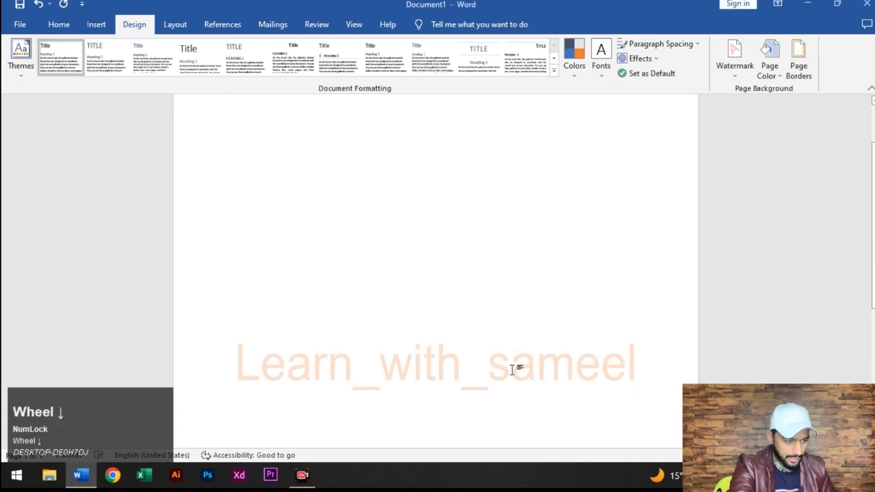
scroll(342, 204, "up", 1)
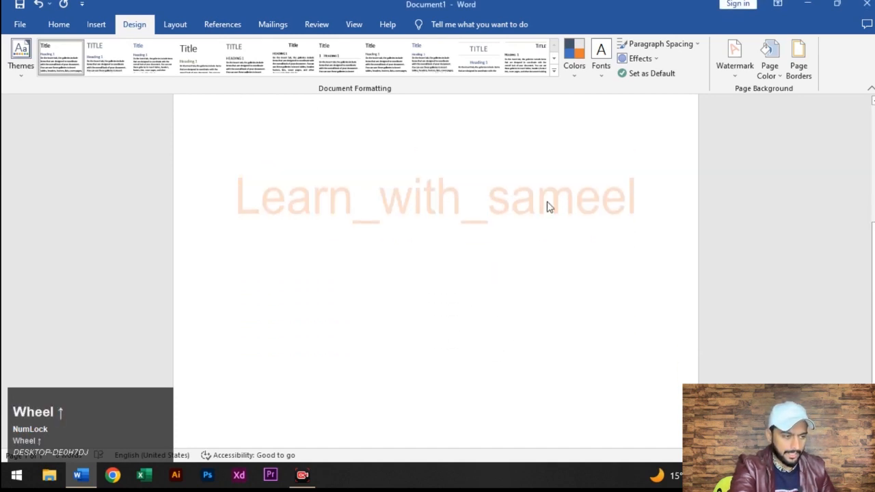
scroll(629, 200, "up", 2)
left_click(674, 199)
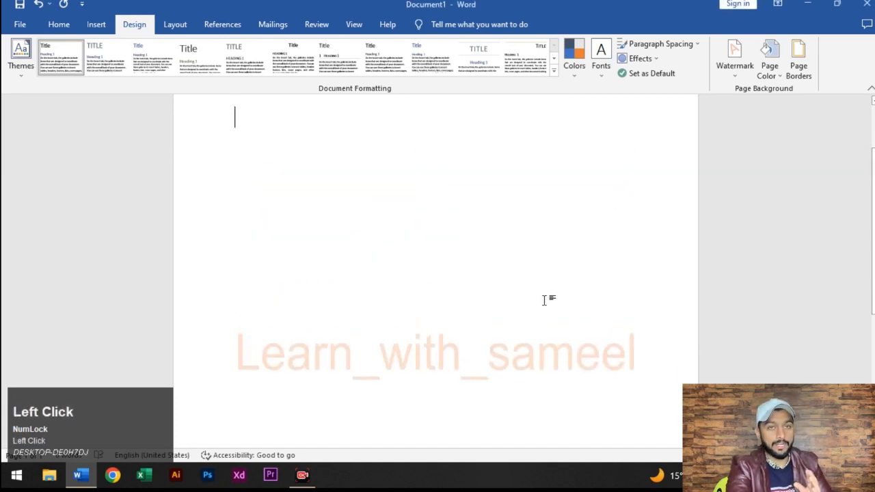
scroll(406, 307, "up", 1)
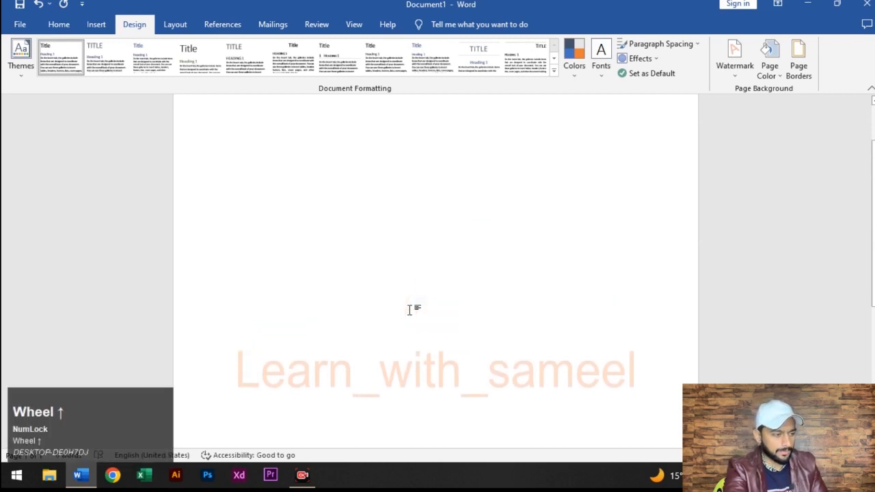
scroll(392, 306, "down", 3)
scroll(384, 238, "up", 2)
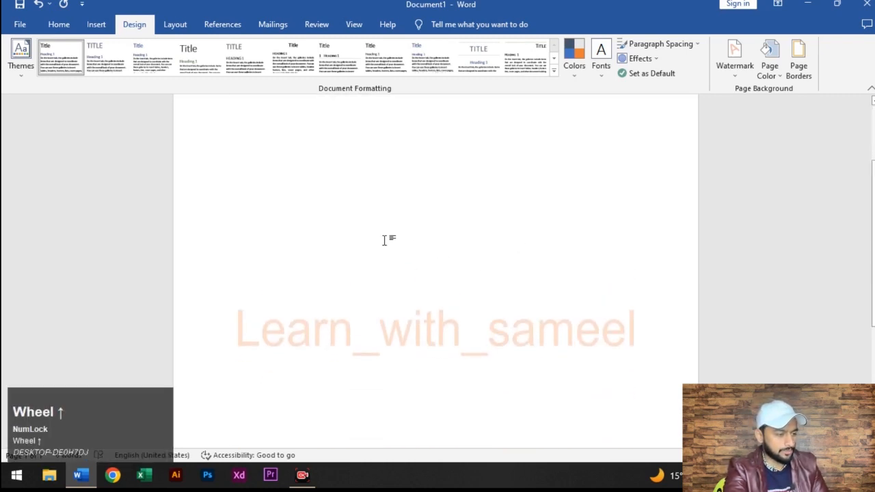
scroll(379, 253, "up", 1)
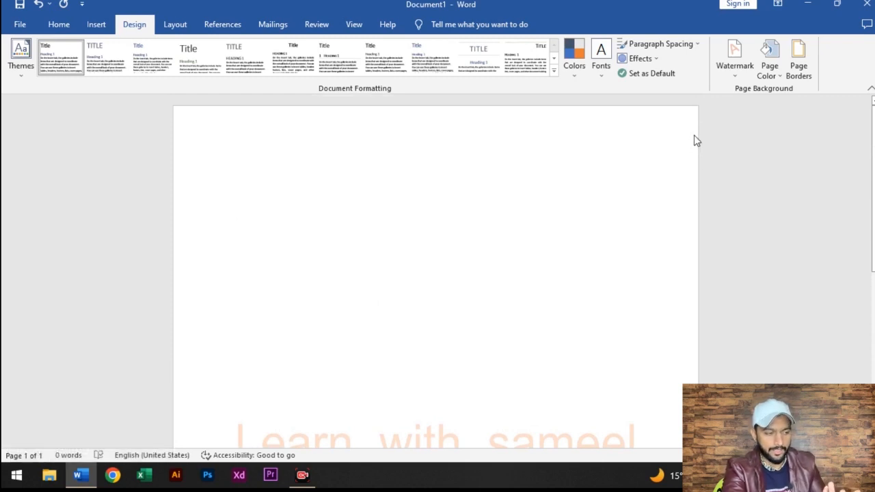
left_click(238, 171)
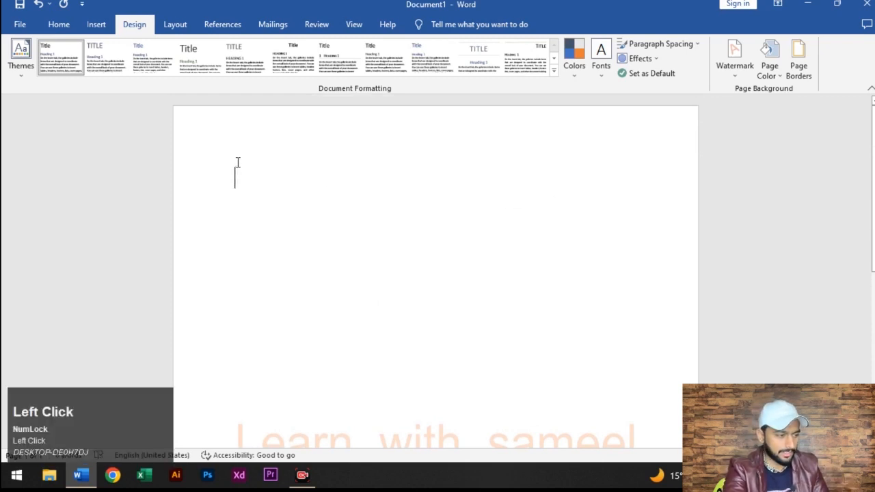
Set the page color to a light orange theme tint and check it down the page.
left_click(776, 79)
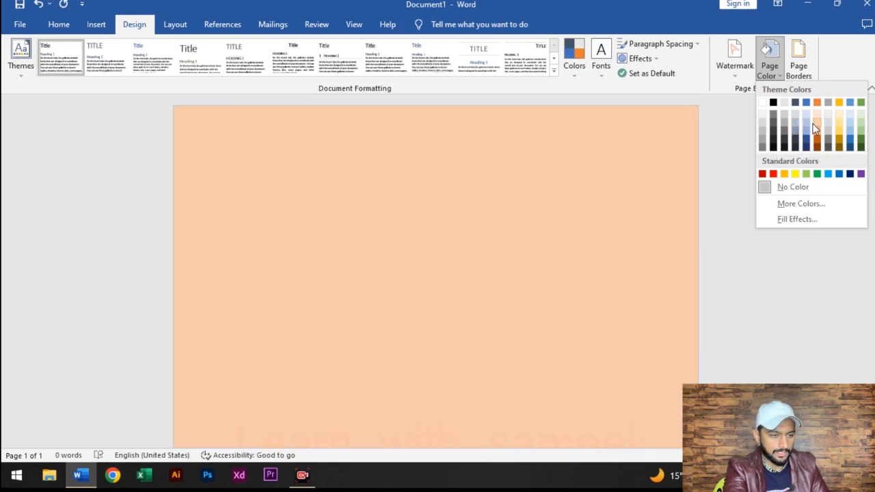
left_click(814, 122)
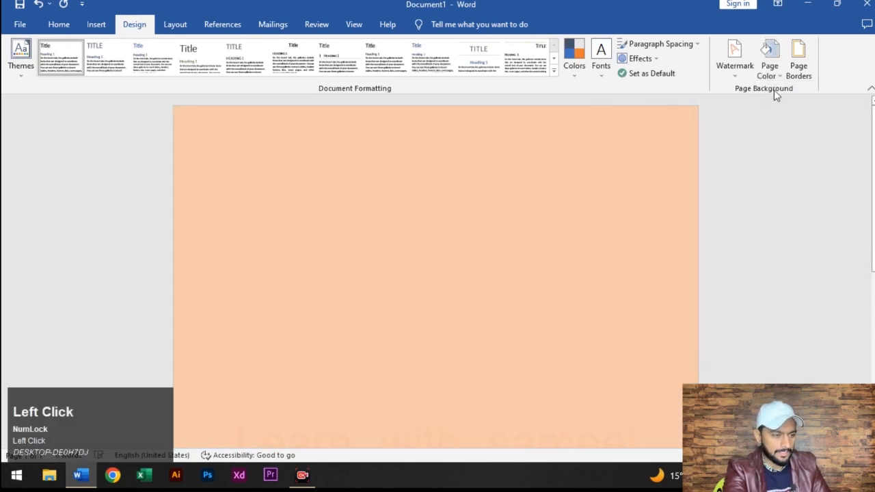
scroll(583, 235, "down", 5)
scroll(361, 307, "up", 3)
scroll(180, 324, "down", 2)
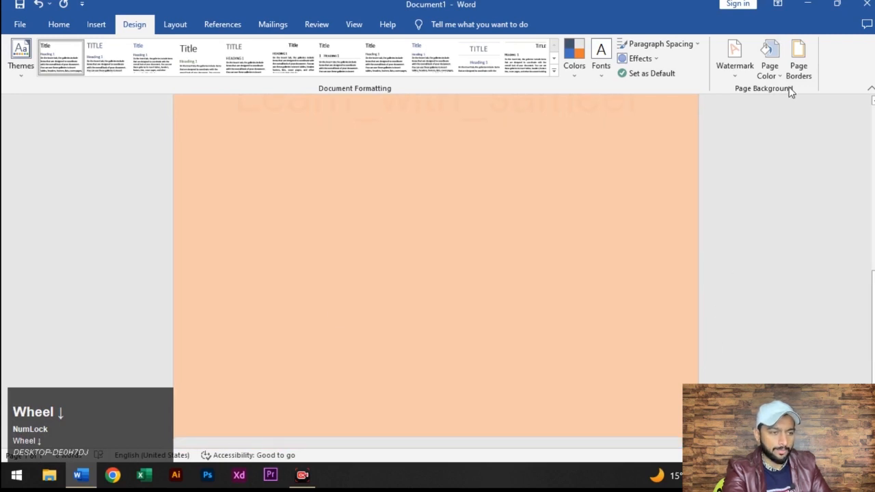
Set up a two-color gradient page fill with green as color 1 and light gold as color 2.
left_click(770, 69)
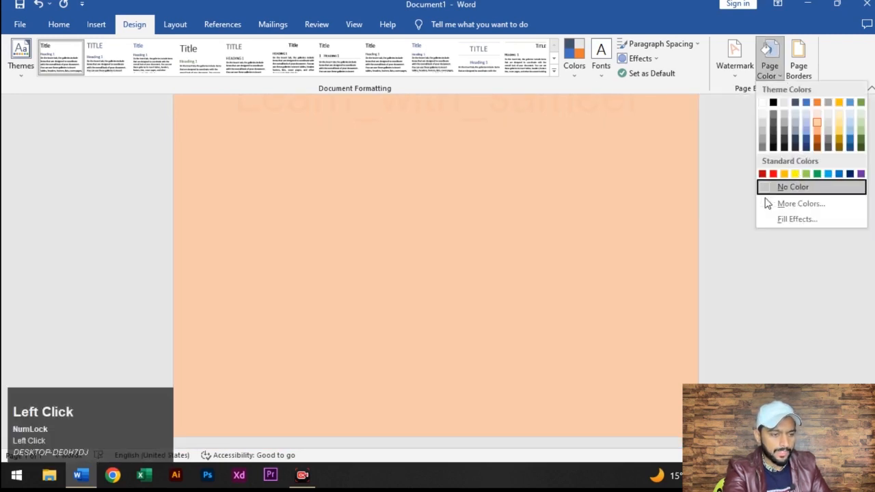
left_click(794, 217)
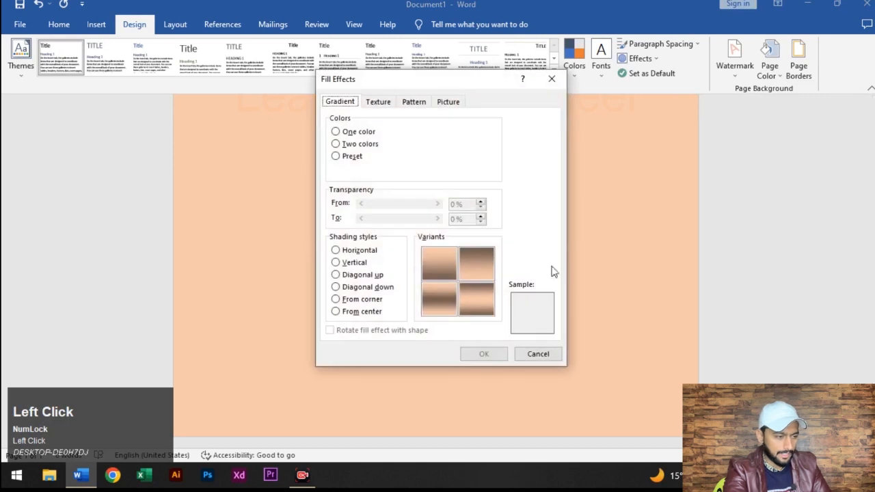
left_click(339, 146)
left_click(482, 144)
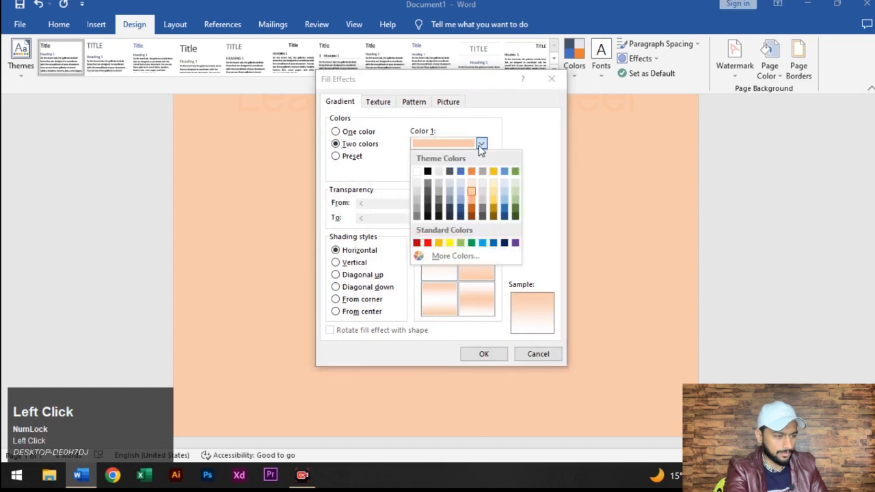
left_click(514, 172)
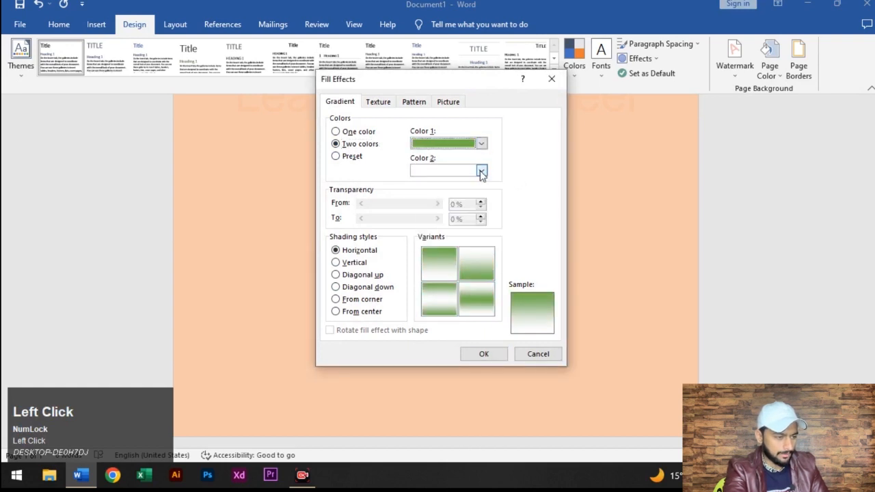
left_click(482, 172)
left_click(493, 229)
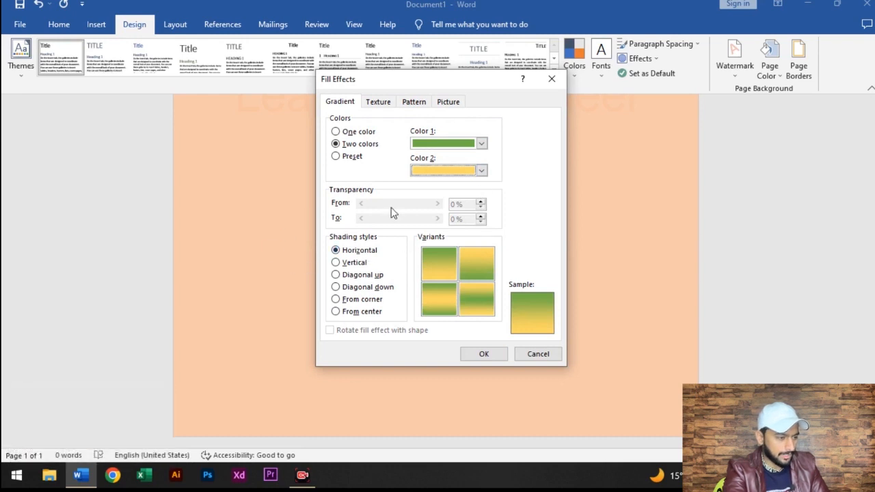
Compare the gradient's shading styles, choose Diagonal down, and apply the gradient to the page.
left_click(341, 265)
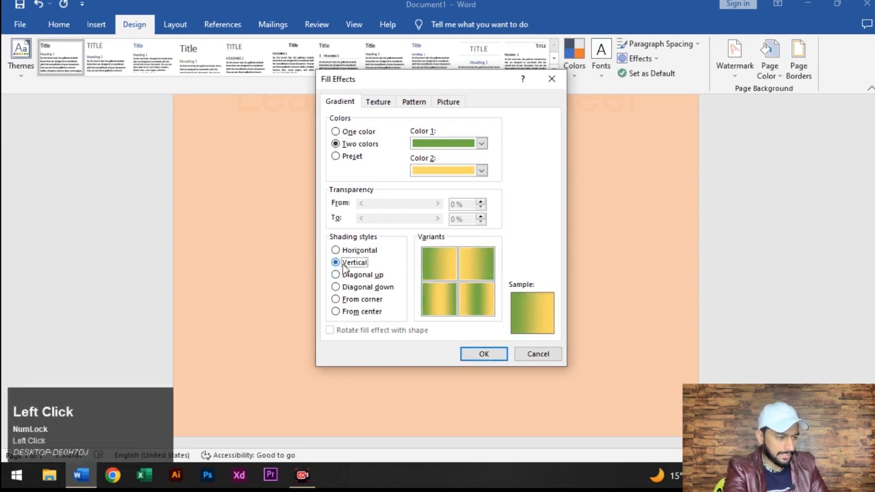
left_click(335, 274)
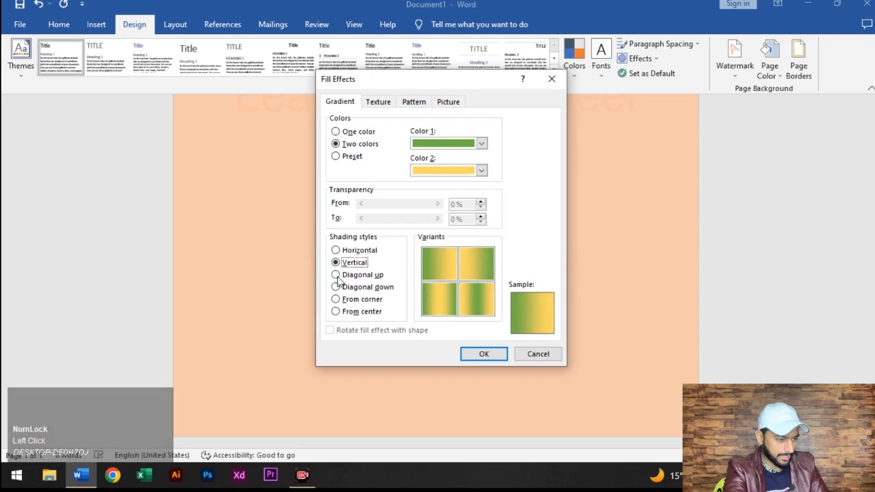
left_click(335, 287)
left_click(337, 300)
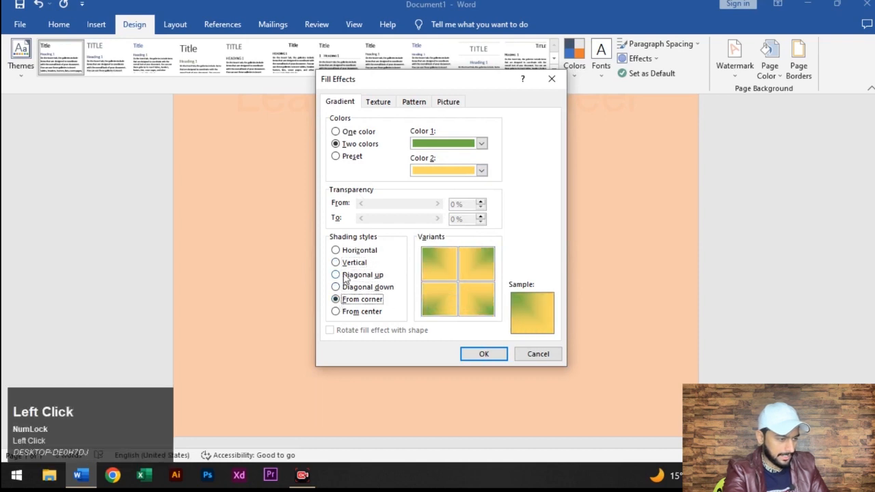
left_click(336, 275)
left_click(336, 287)
left_click(336, 275)
left_click(335, 262)
left_click(335, 275)
left_click(335, 288)
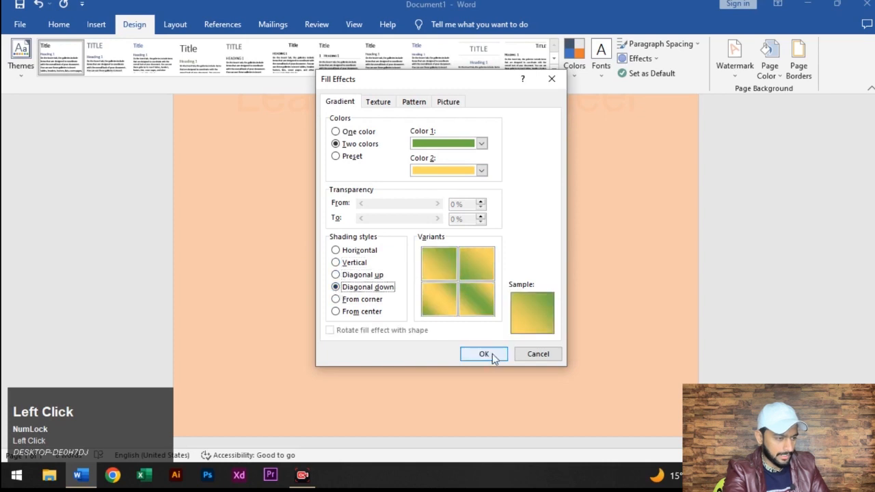
left_click(484, 354)
scroll(479, 319, "down", 1)
scroll(617, 253, "up", 4)
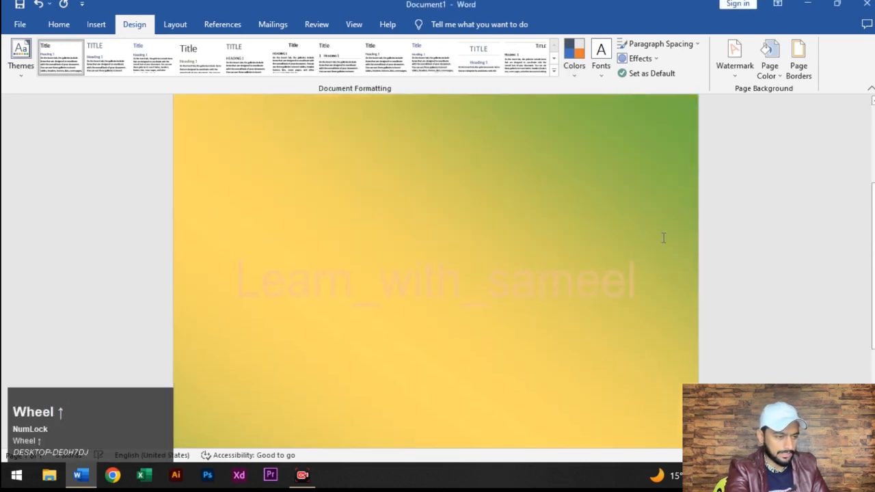
Browse the available texture fills and apply the Denim texture as the page background.
left_click(773, 76)
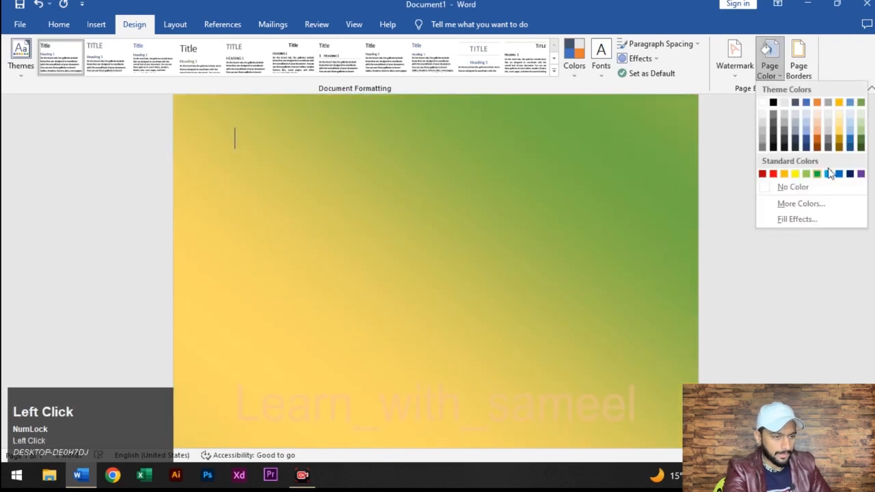
left_click(796, 220)
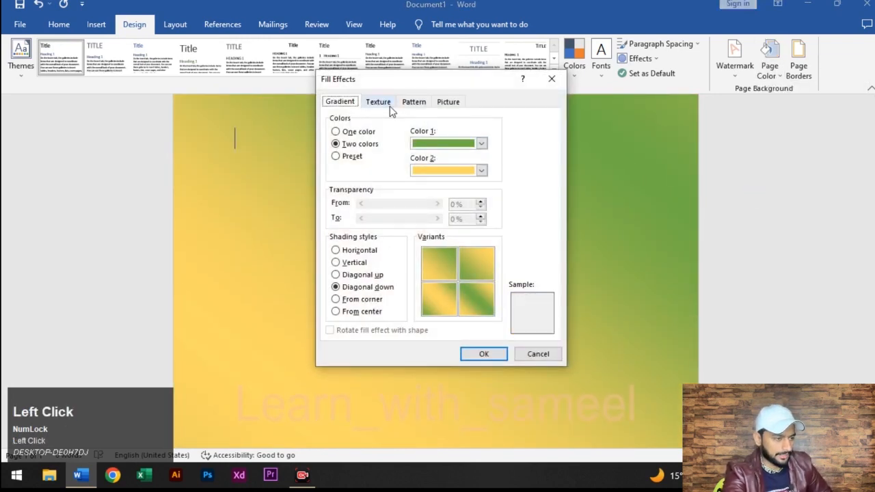
left_click(377, 101)
scroll(423, 205, "down", 1)
left_click_drag(492, 152, 497, 193)
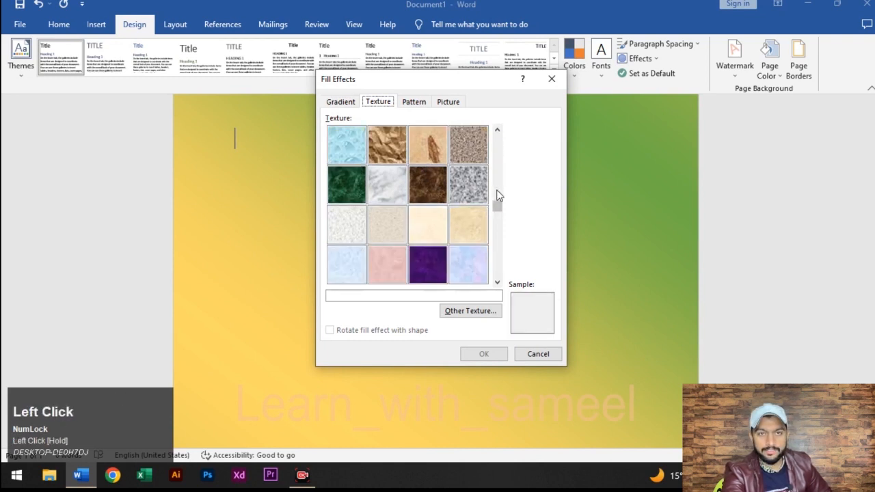
scroll(500, 182, "down", 1)
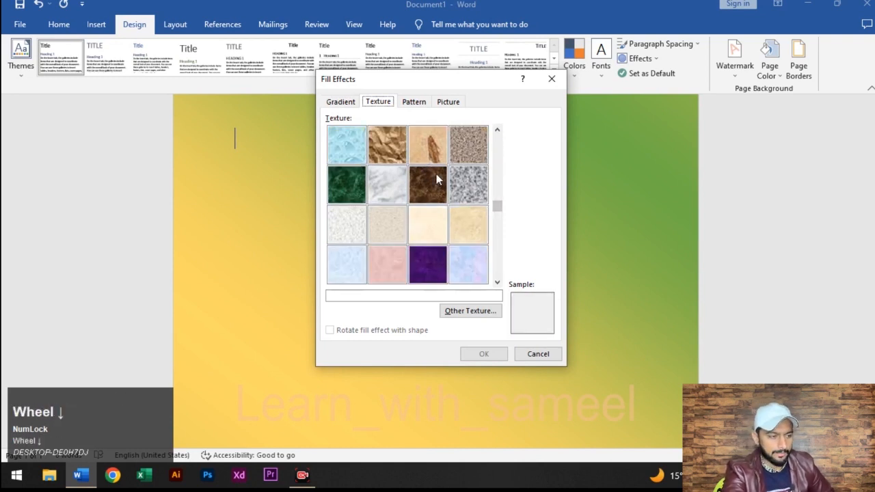
left_click_drag(501, 209, 499, 140)
left_click(429, 154)
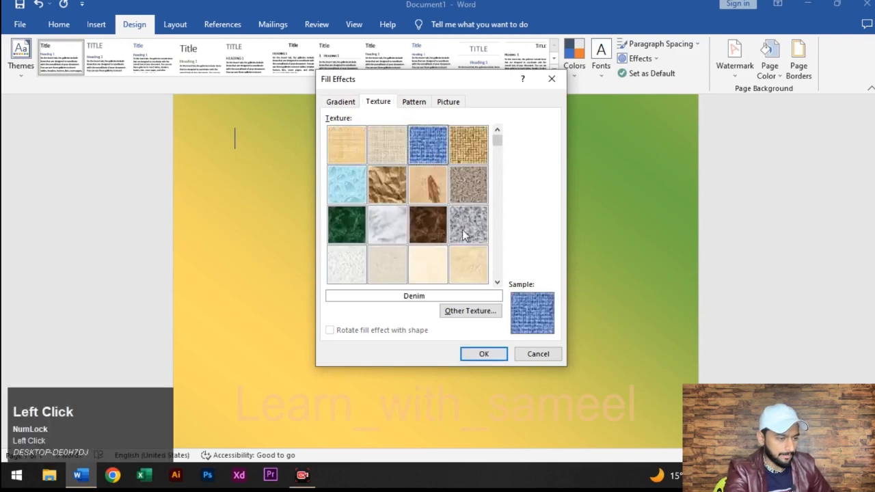
left_click(482, 353)
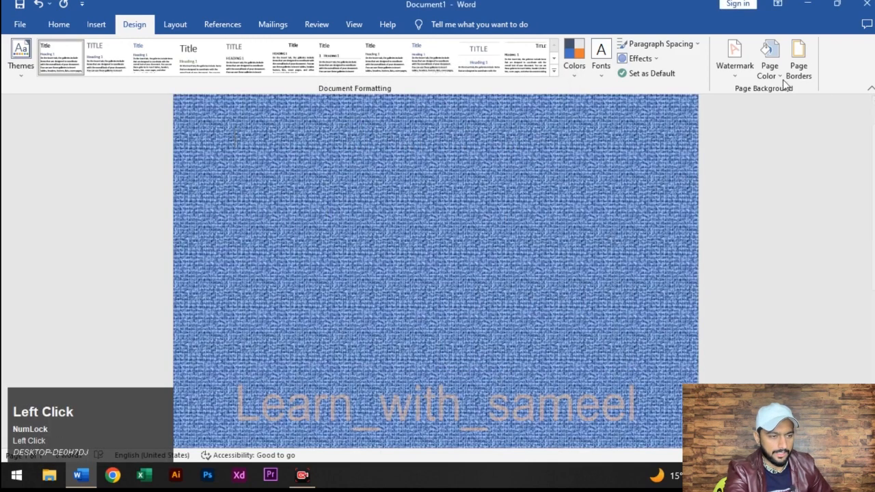
Set up a pattern page fill with the green theme color as its foreground.
left_click(769, 66)
left_click(825, 220)
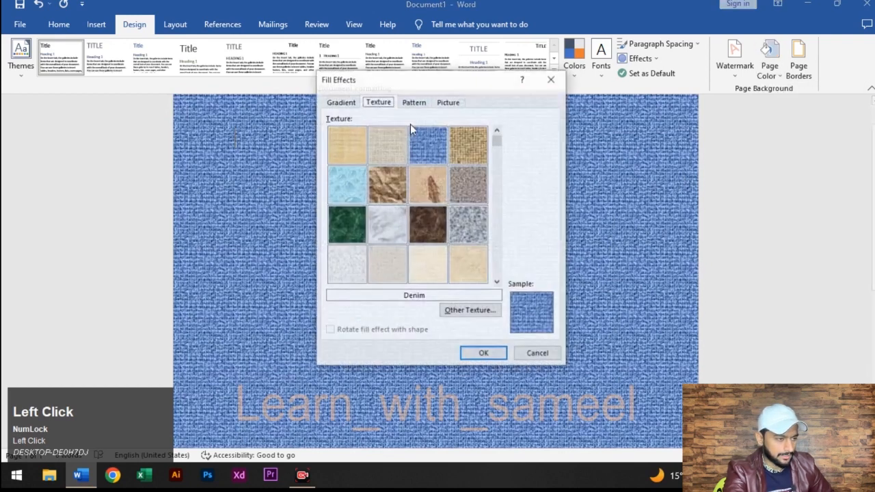
left_click(414, 101)
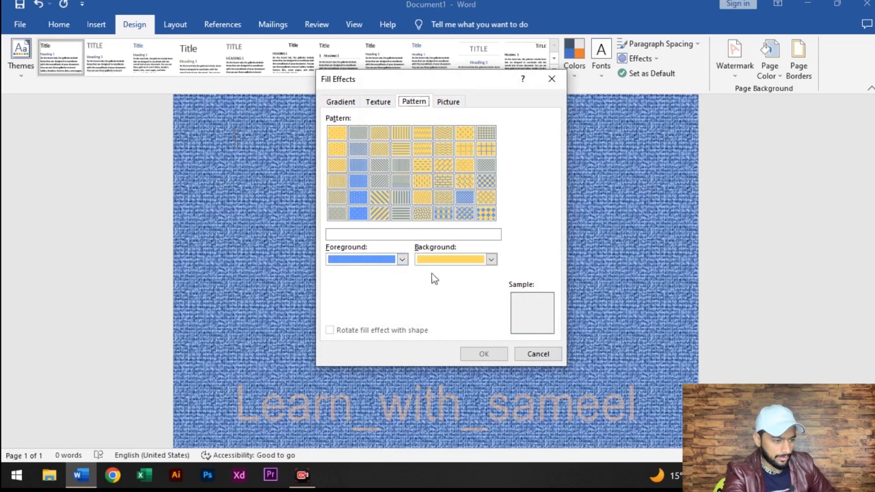
left_click(402, 261)
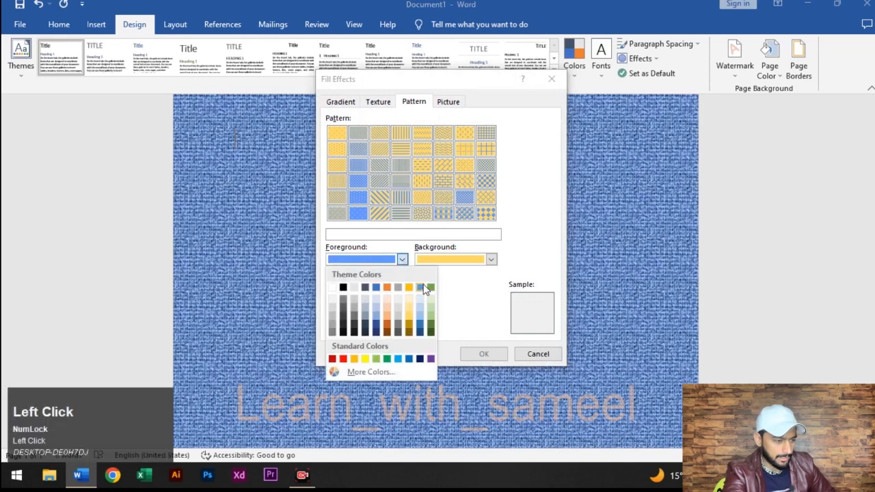
left_click(429, 287)
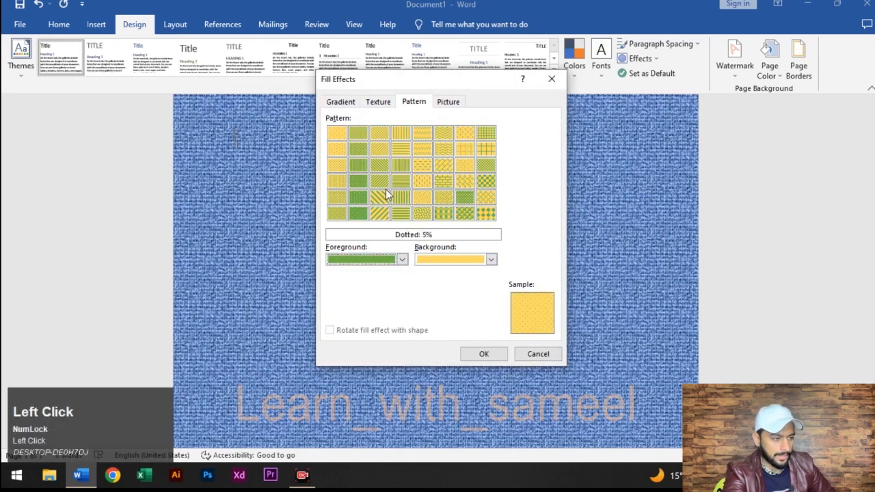
Compare several fill patterns, choose Vertical stripes: Narrow, and apply it to the page.
left_click(400, 180)
left_click(338, 180)
left_click(358, 167)
left_click(382, 196)
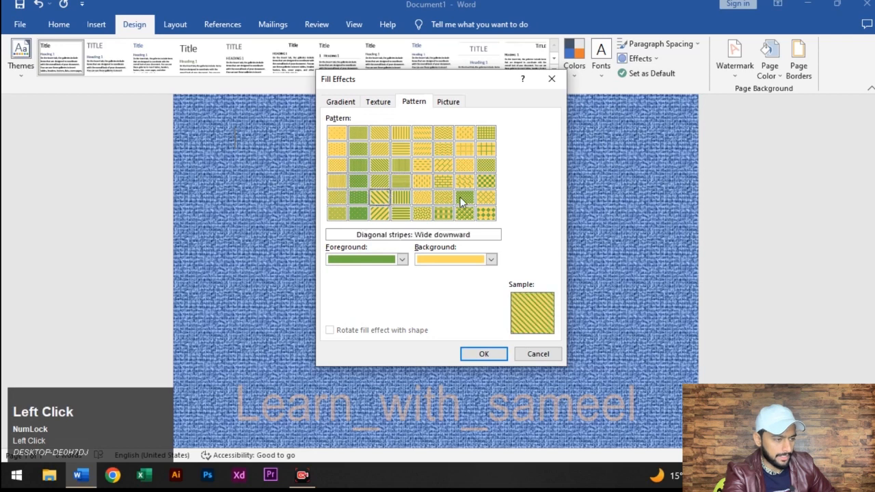
left_click(396, 168)
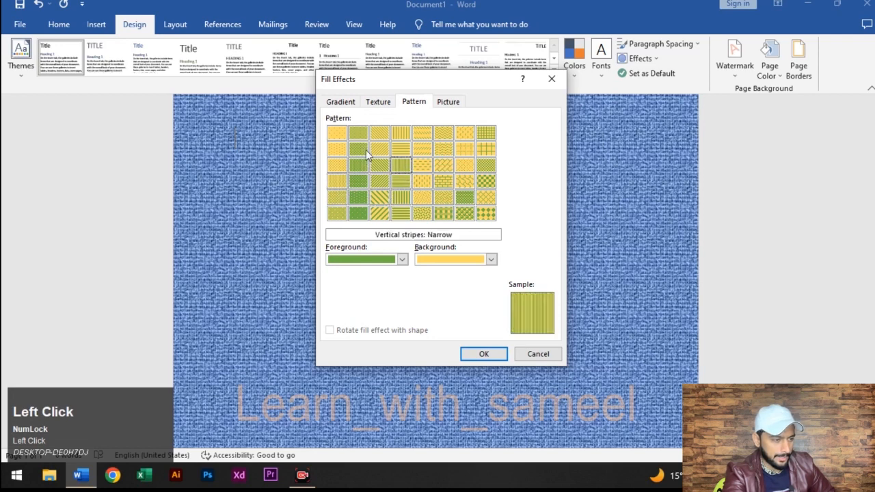
left_click(483, 354)
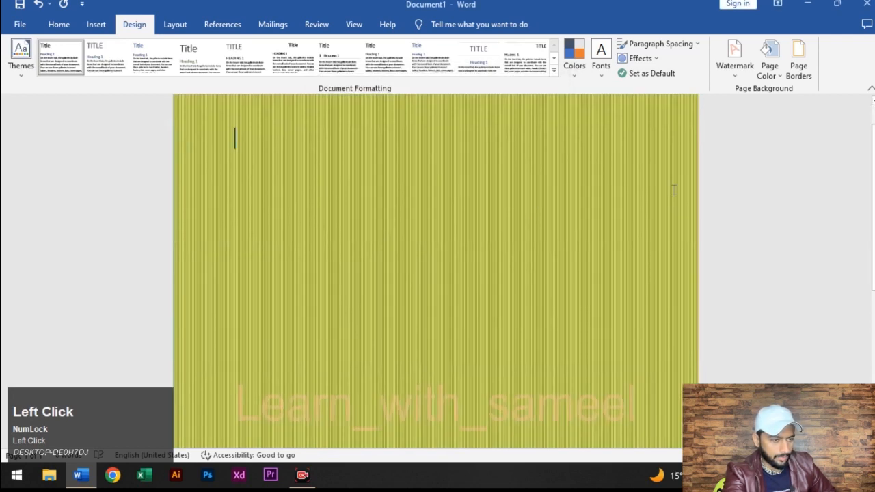
Fill the page background with the picture central mall.PNG from the Pictures folder and check it down the page.
left_click(779, 77)
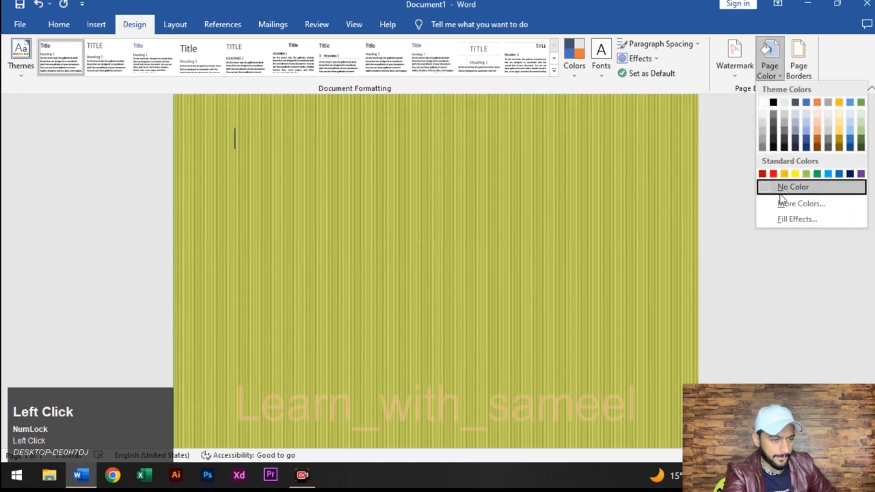
left_click(785, 219)
left_click(457, 104)
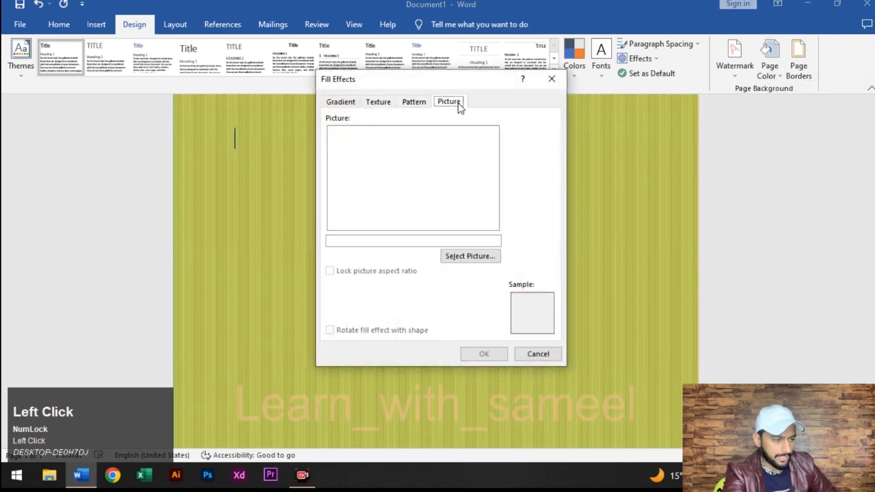
left_click(476, 265)
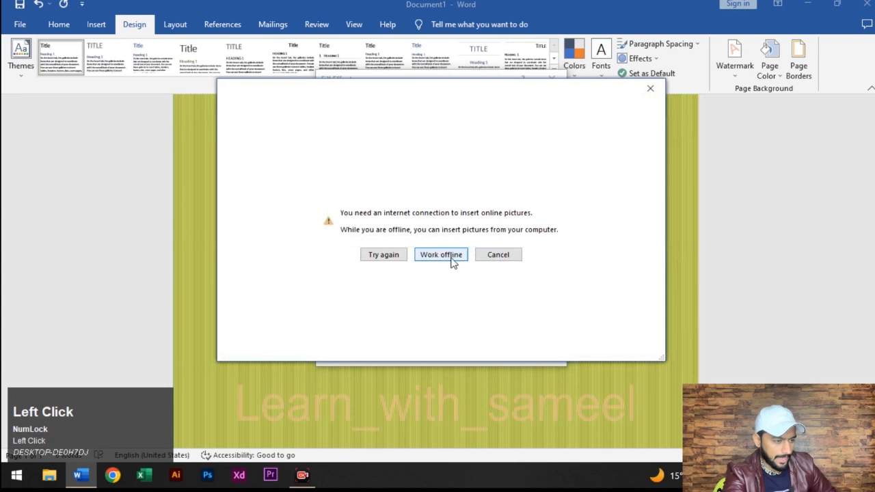
left_click(453, 256)
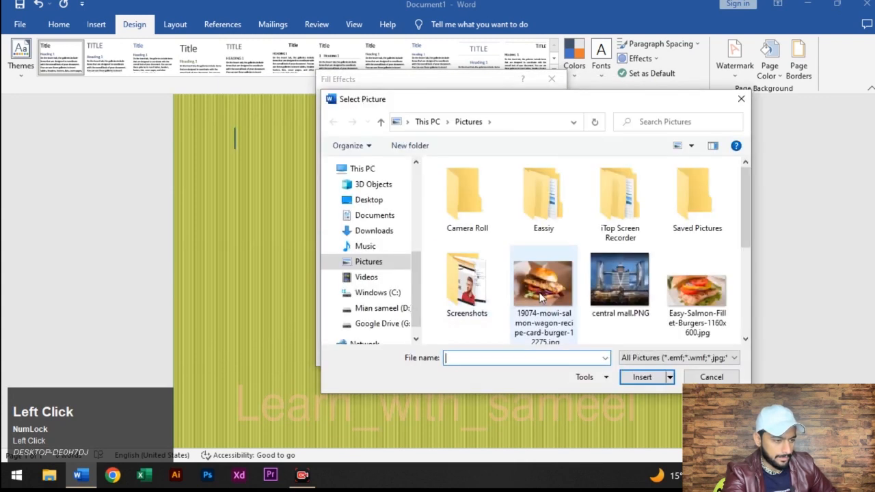
left_click(617, 284)
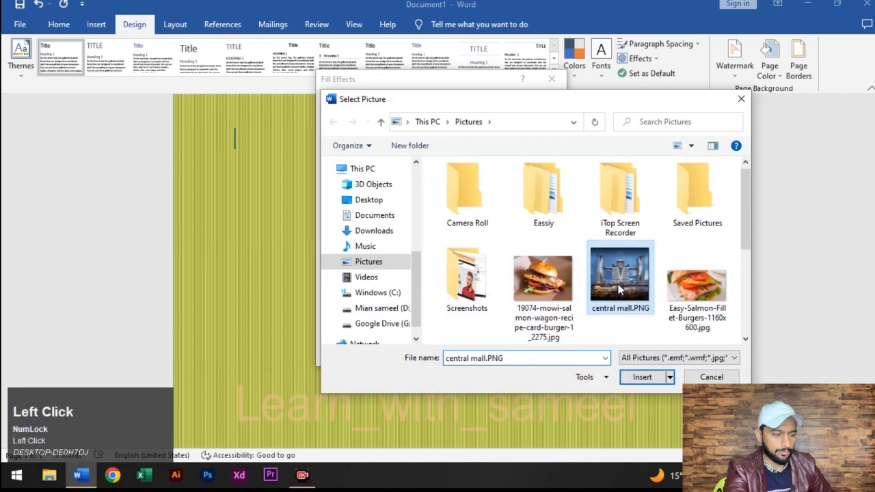
left_click(642, 377)
left_click(496, 350)
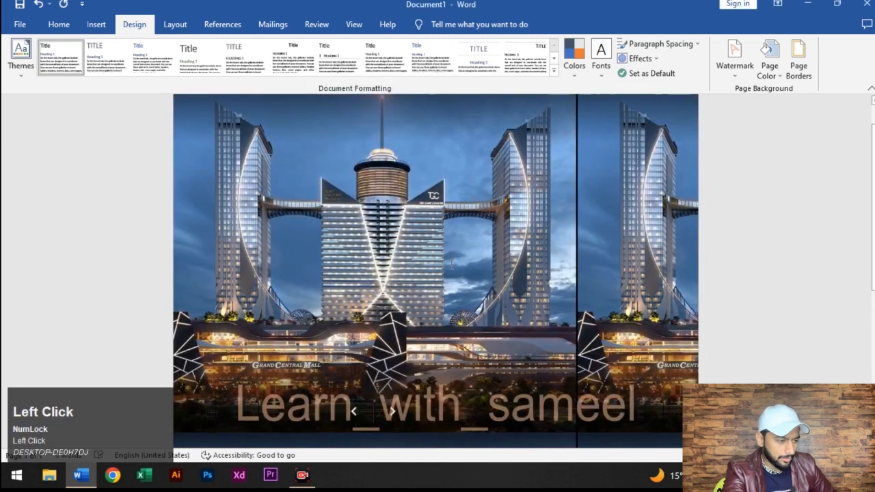
scroll(451, 262, "down", 3)
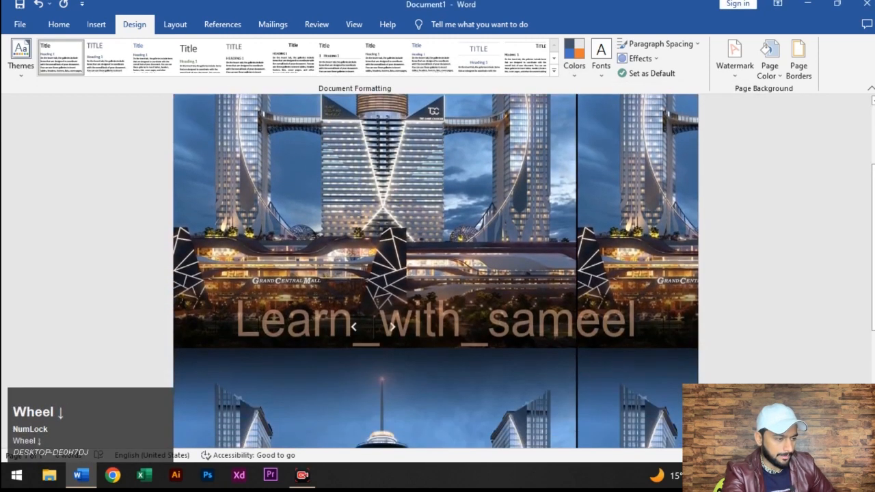
scroll(436, 270, "down", 8)
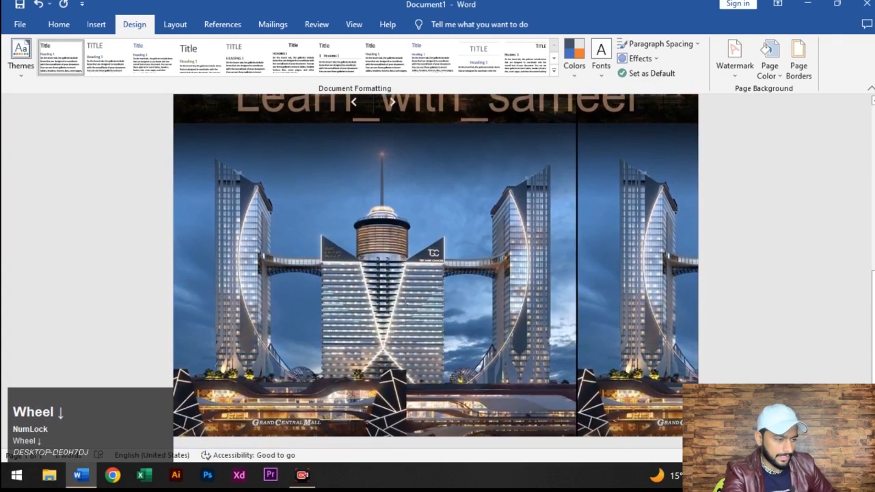
scroll(463, 227, "up", 8)
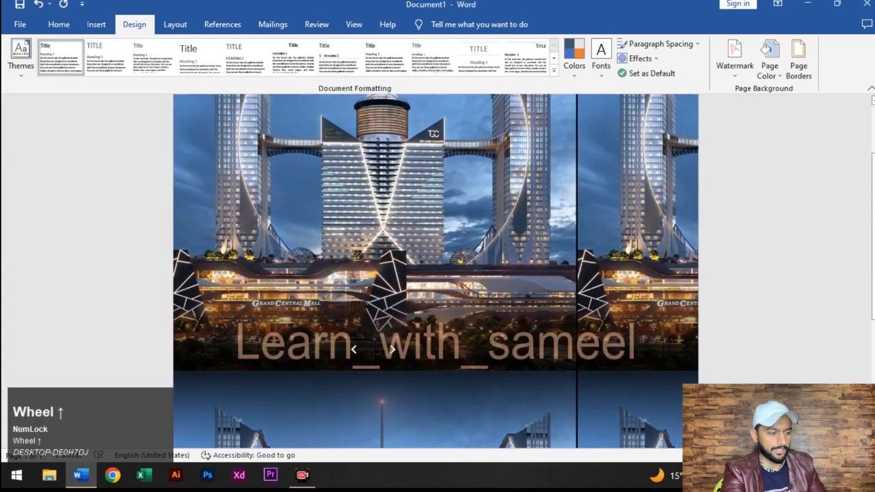
scroll(547, 180, "up", 3)
Undo the page background fills and page color, keeping the text watermark.
key("ctrl+z")
key("ctrl+z")
key("ctrl+z")
key("ctrl+z")
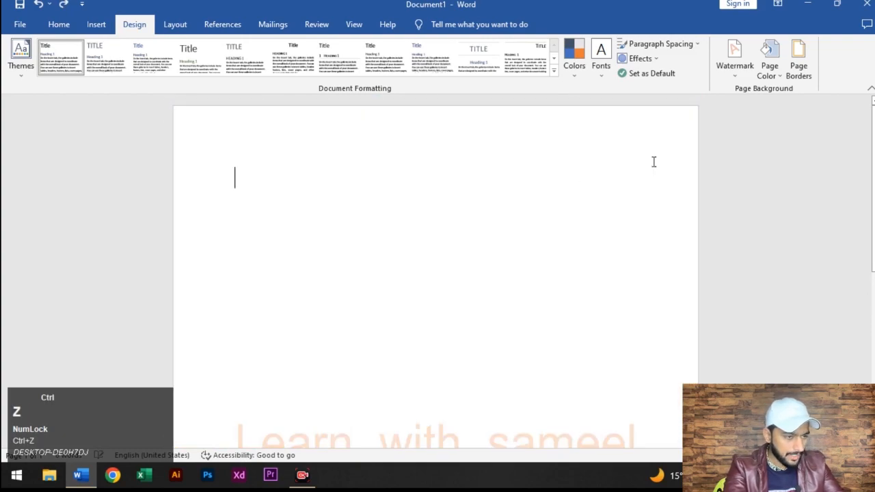
Start a page border, look through the available line widths, and set the border color to the green theme color.
left_click(797, 74)
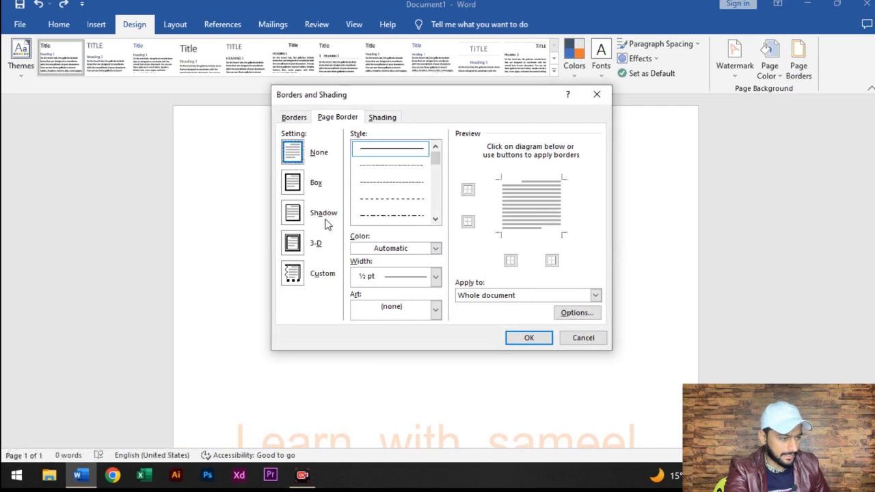
left_click(437, 277)
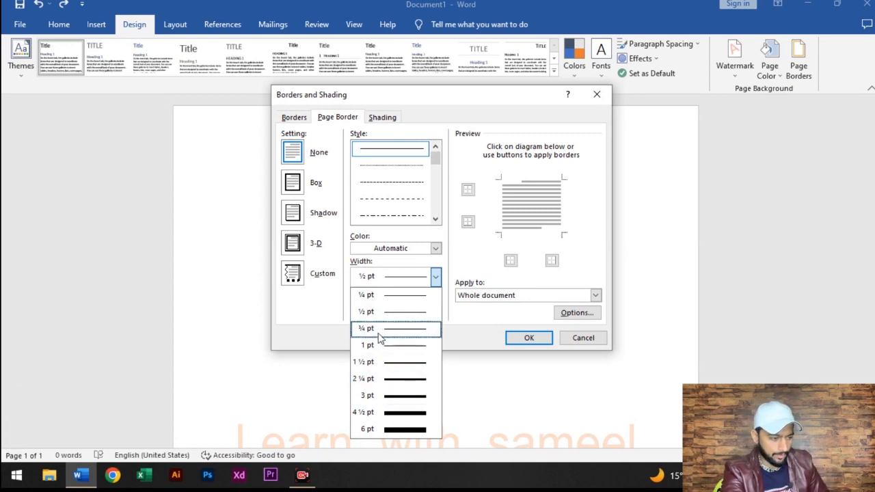
left_click(451, 271)
left_click(435, 249)
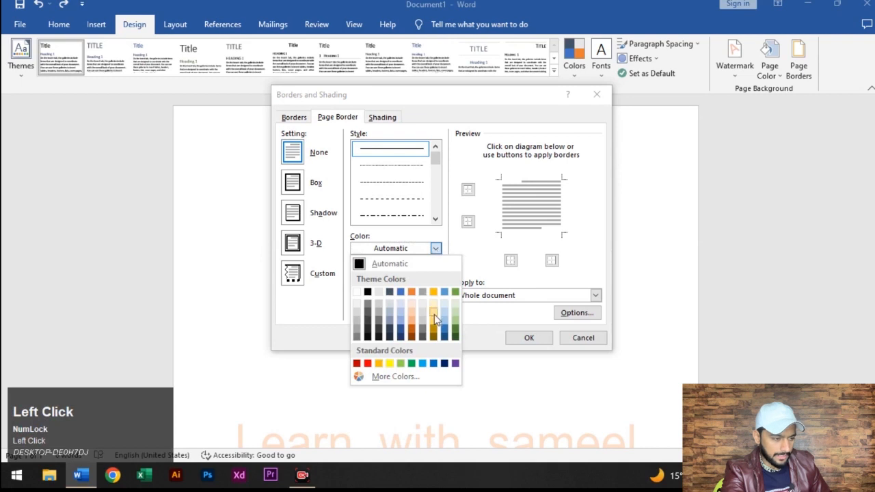
left_click(455, 292)
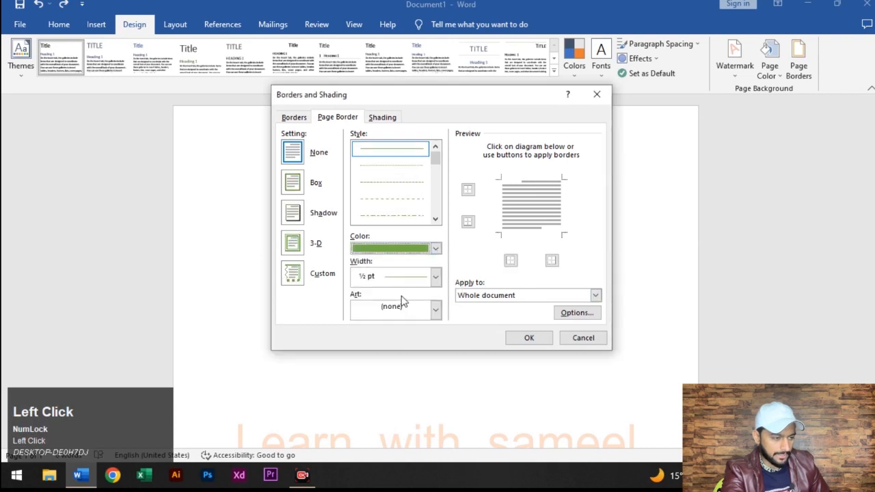
Add the border line to the page's top, bottom, left and right edges, apply it, and check it down the page.
left_click(469, 190)
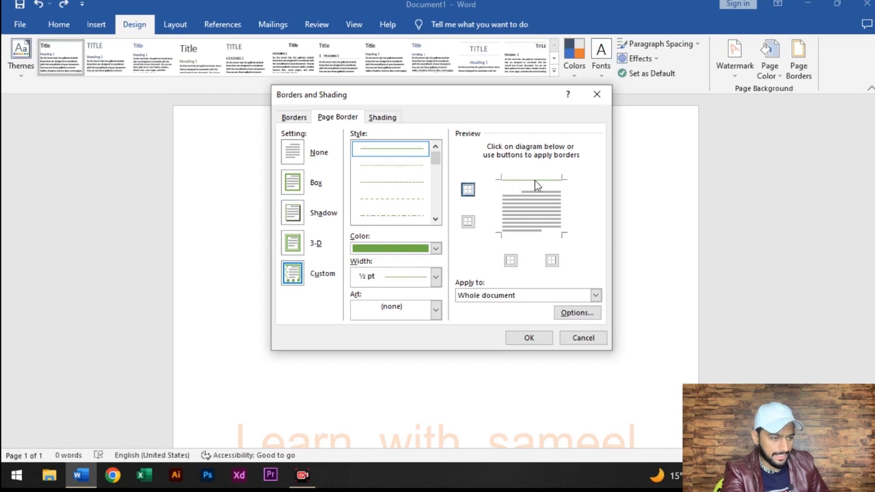
left_click(468, 222)
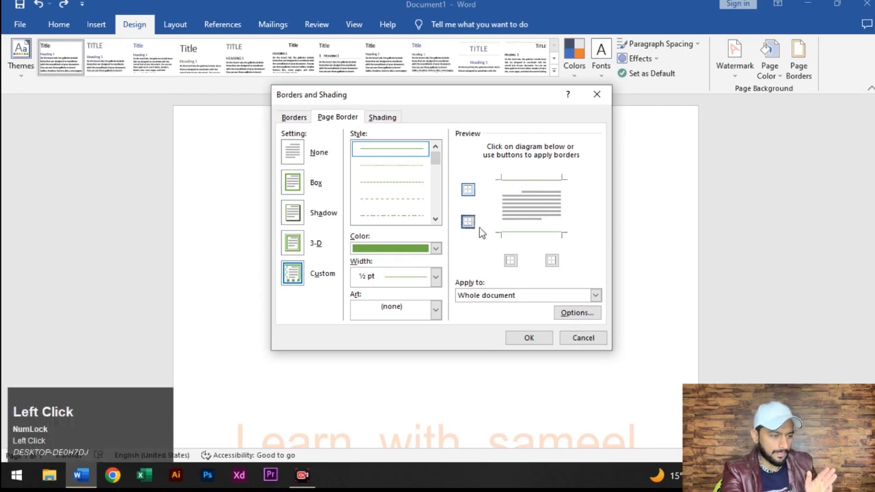
left_click(509, 262)
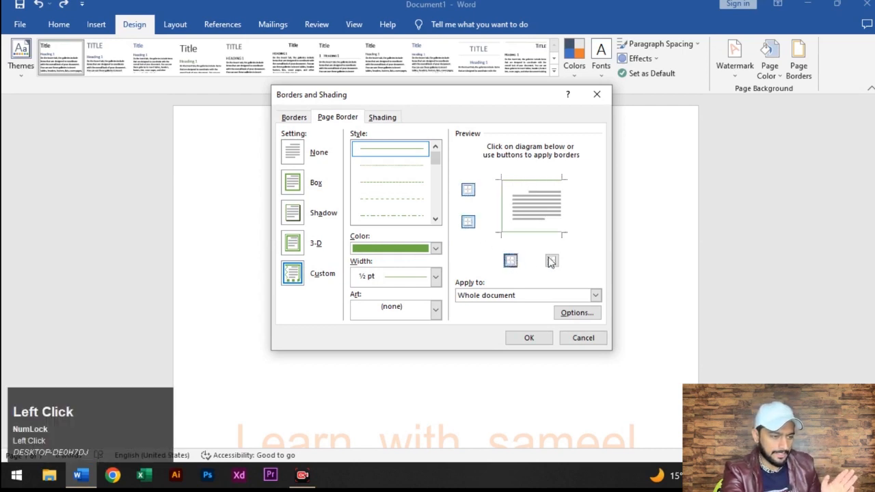
left_click(552, 262)
left_click(530, 338)
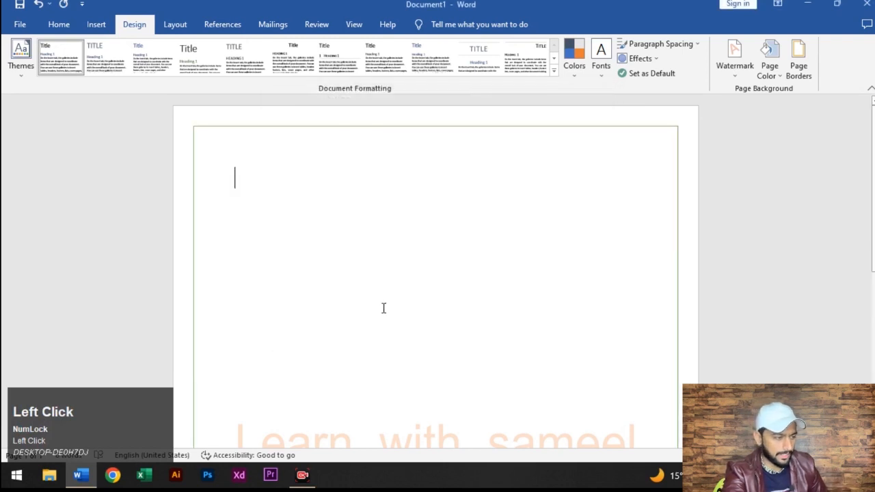
scroll(389, 358, "down", 5)
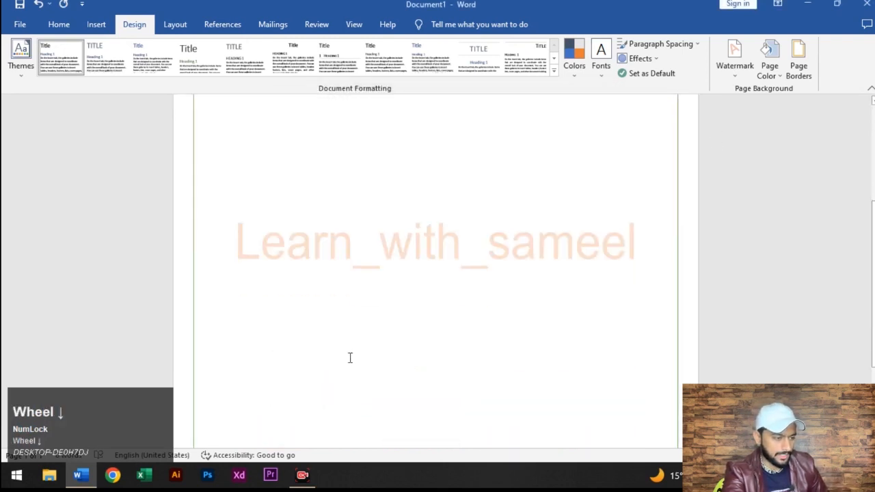
scroll(345, 340, "up", 2)
scroll(344, 340, "up", 4)
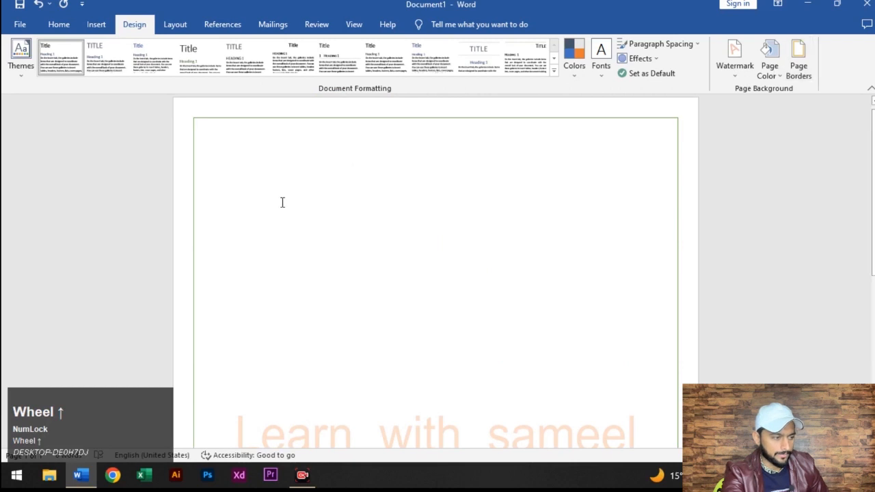
left_click(210, 173)
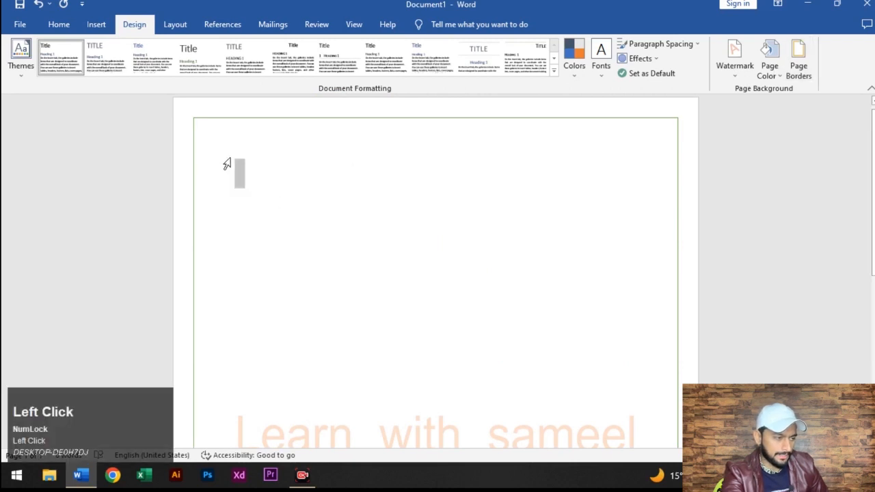
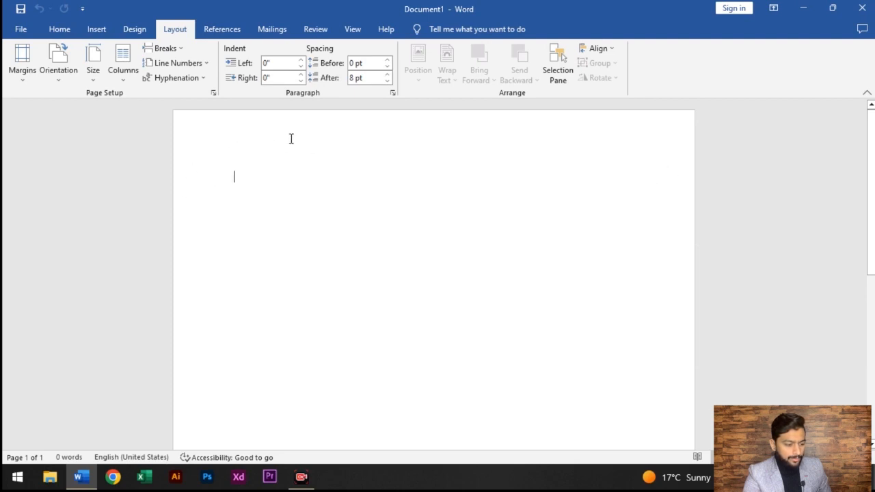
Apply the Narrow margin preset to the blank page and switch it to the Moderate preset.
scroll(362, 353, "down", 5)
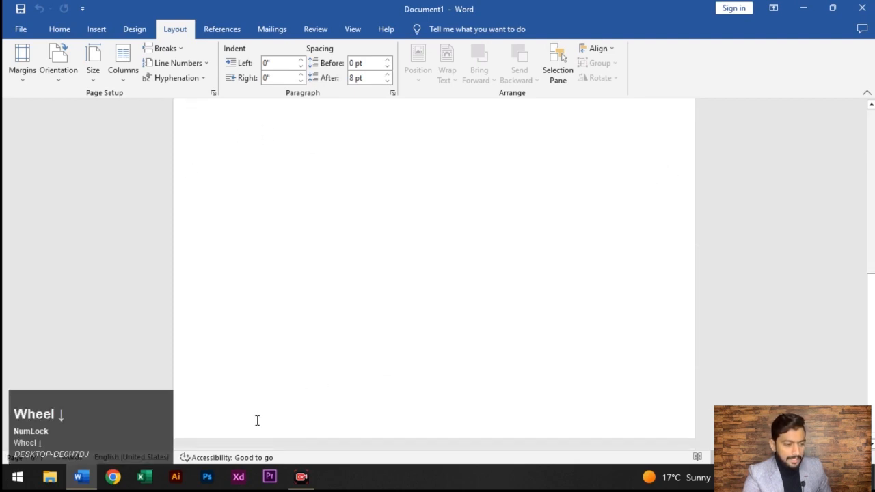
scroll(269, 410, "up", 5)
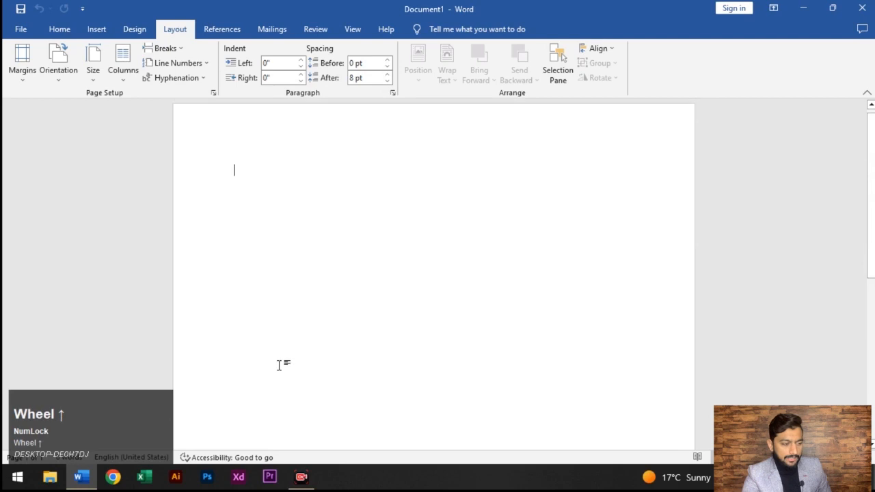
left_click(235, 175)
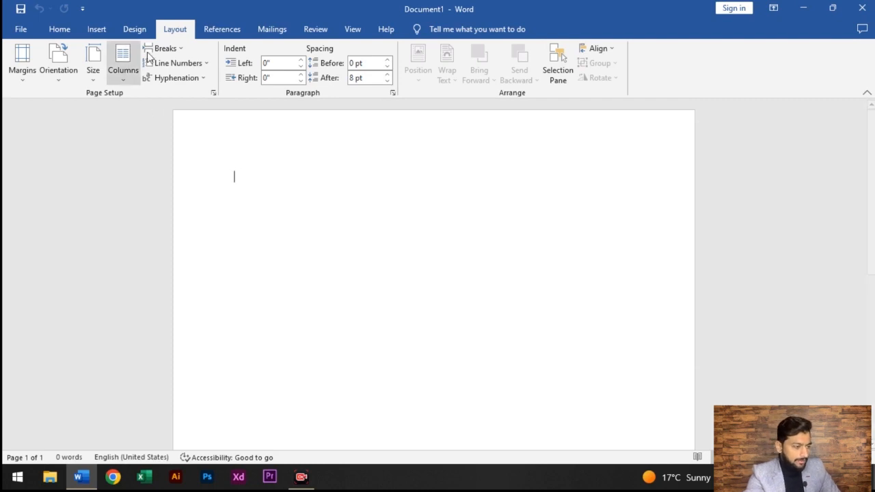
left_click(22, 76)
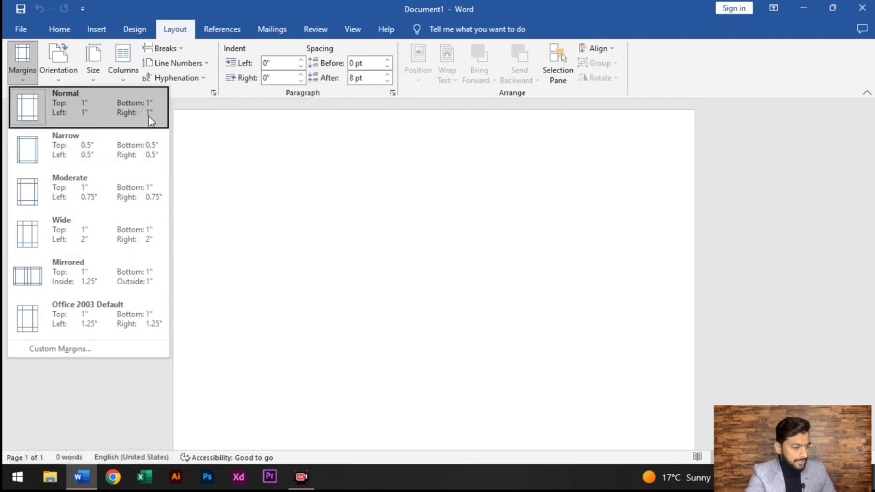
left_click(91, 155)
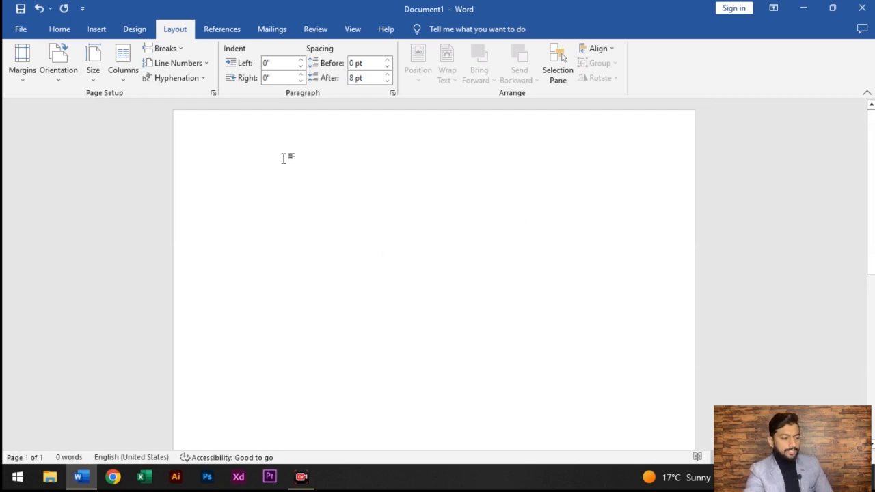
left_click(29, 80)
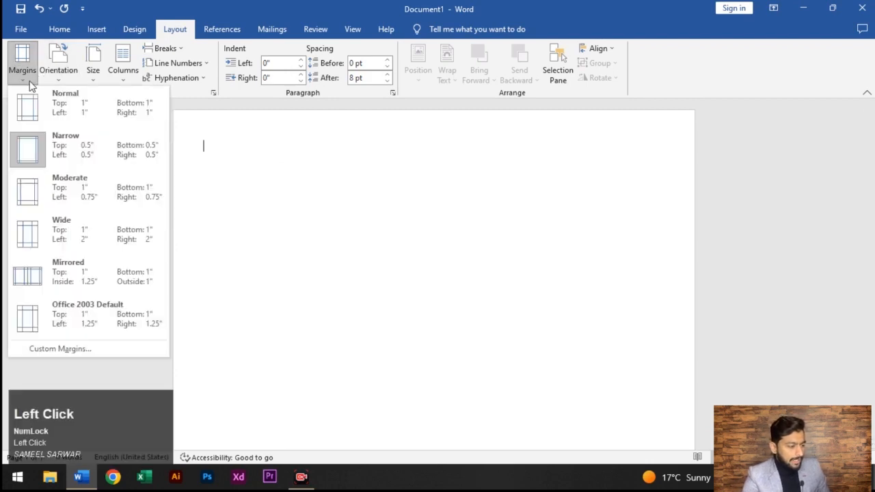
left_click(71, 198)
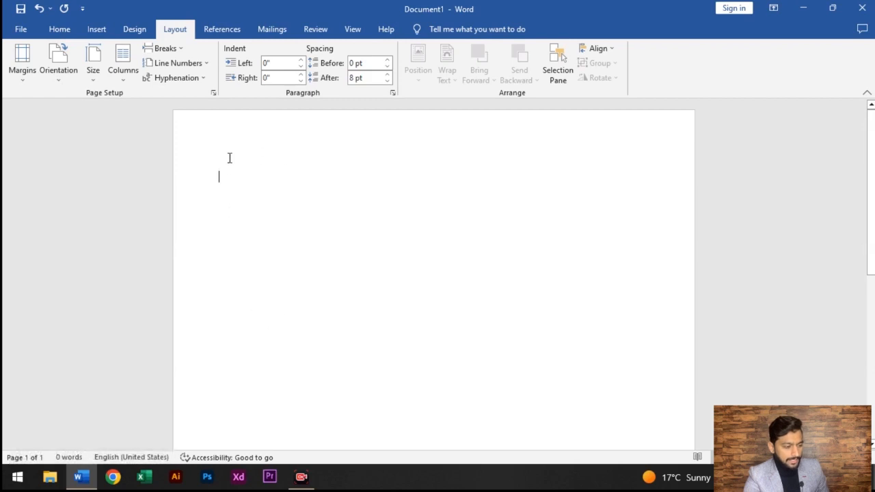
Try the Wide margin preset on the page and restore the Normal margins.
left_click(22, 72)
left_click(100, 233)
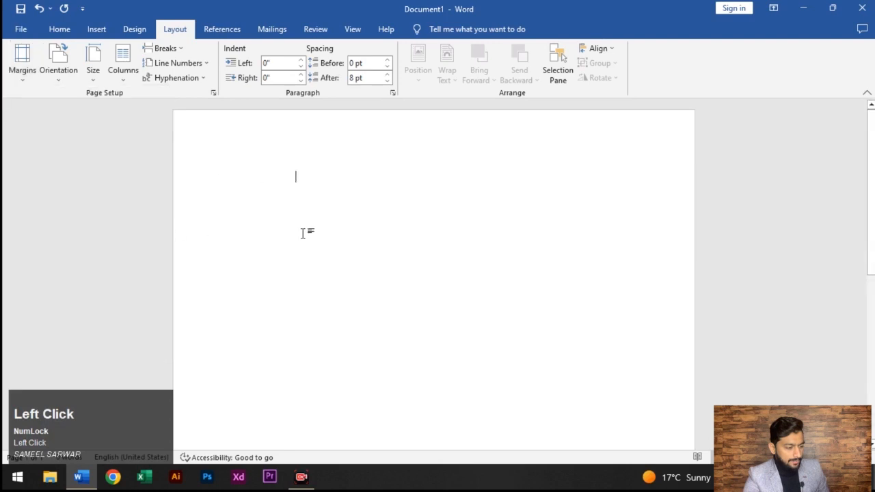
left_click(30, 79)
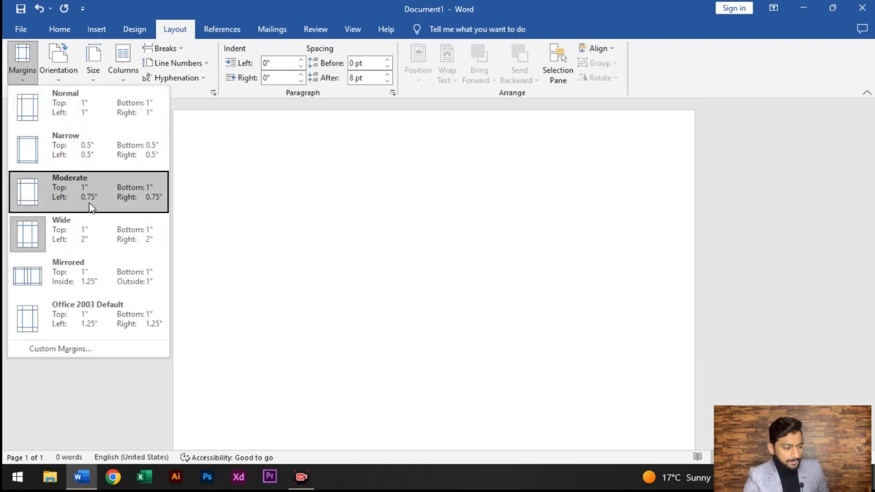
left_click(96, 122)
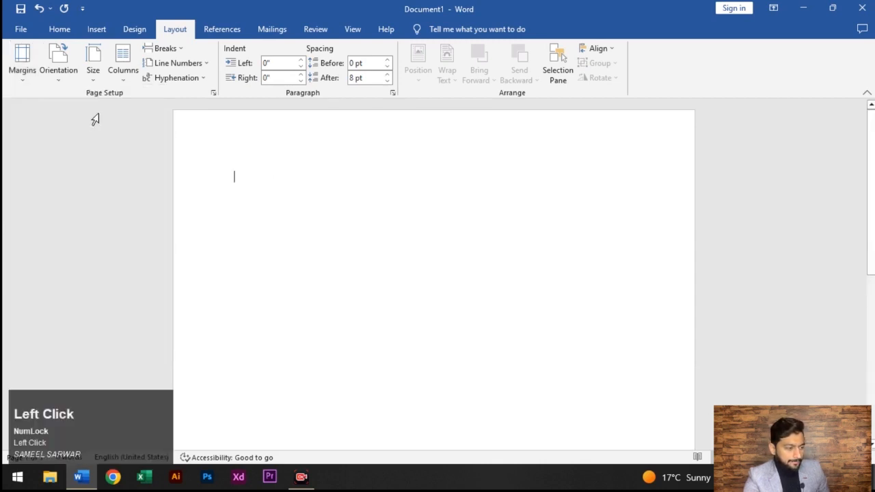
Change the page orientation to Landscape and return it to Portrait.
left_click(54, 81)
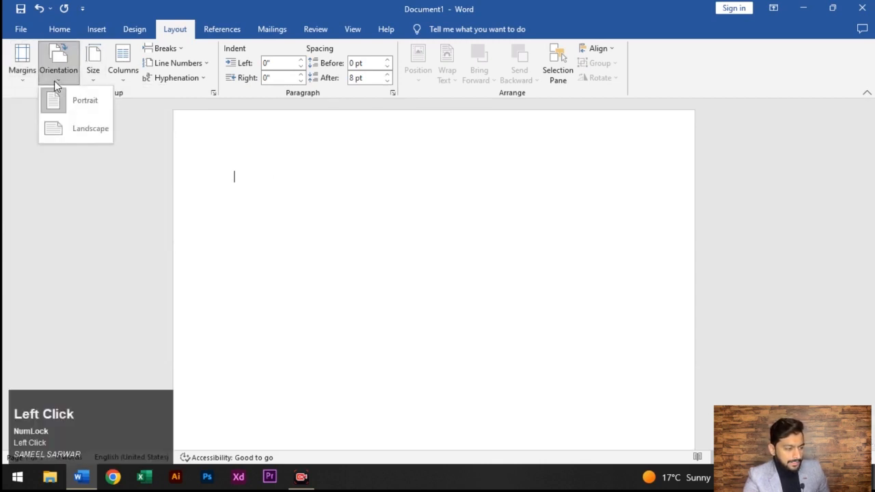
left_click(98, 130)
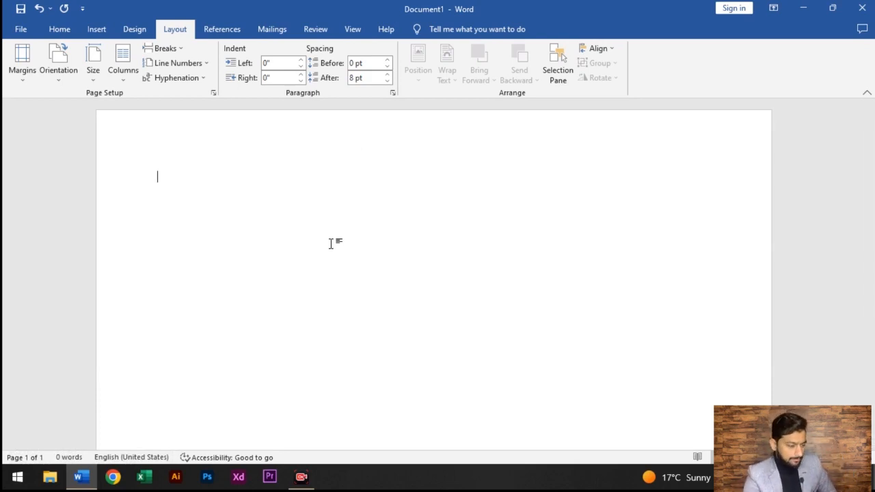
left_click(58, 69)
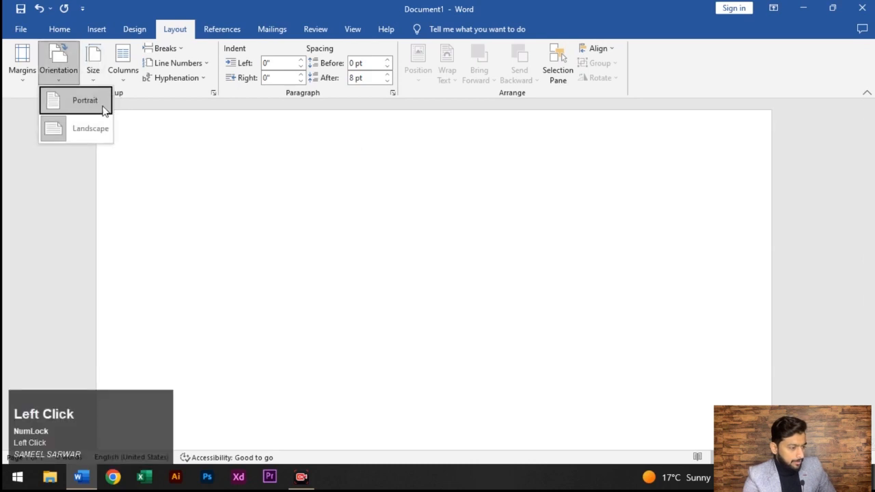
left_click(106, 107)
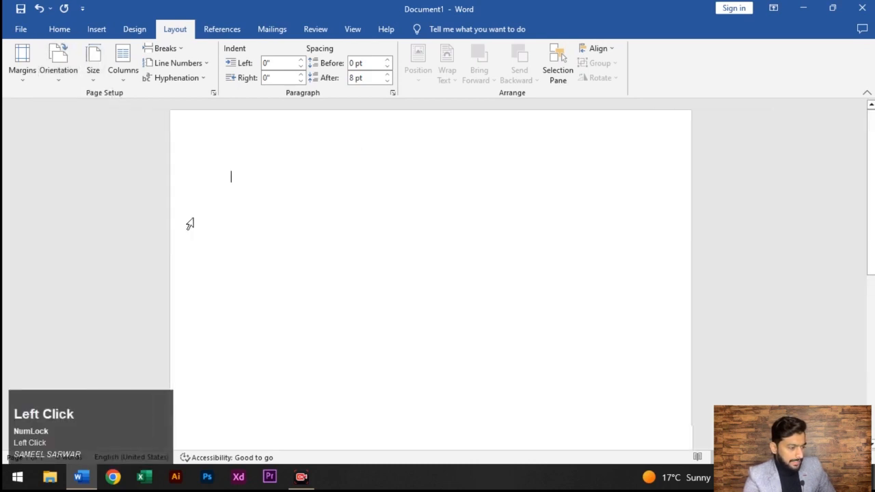
Set the paper size to Tabloid and change it to A4.
left_click(95, 80)
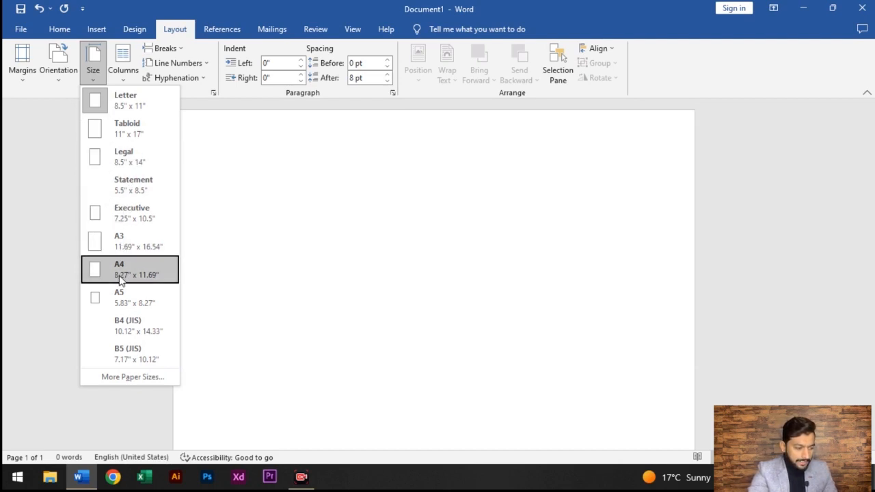
left_click(139, 156)
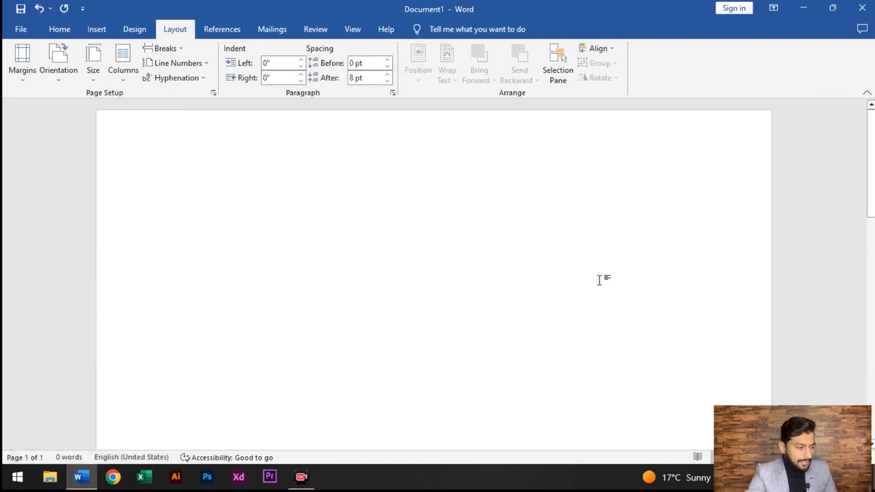
left_click(93, 75)
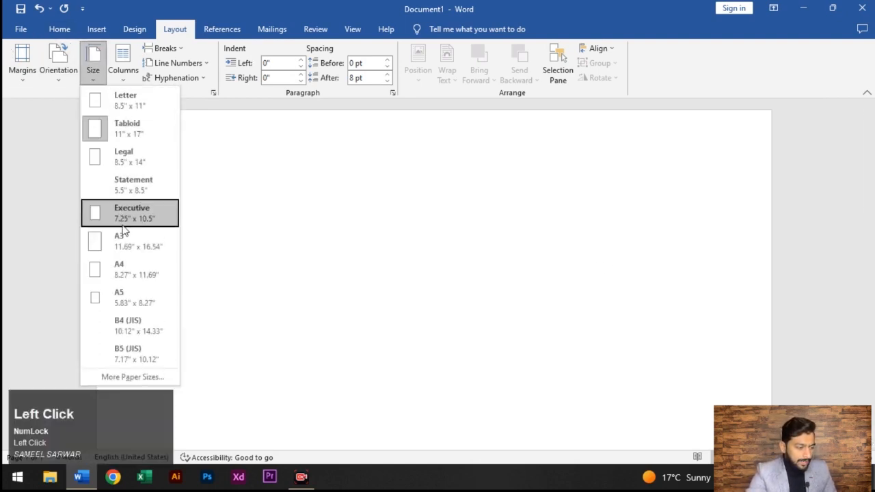
left_click(126, 269)
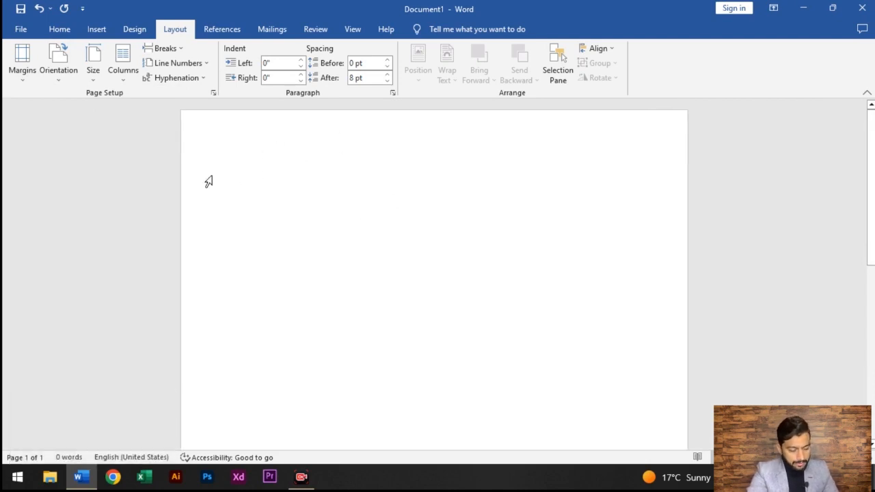
Reopen the available paper sizes and set the page back to Letter.
left_click(93, 75)
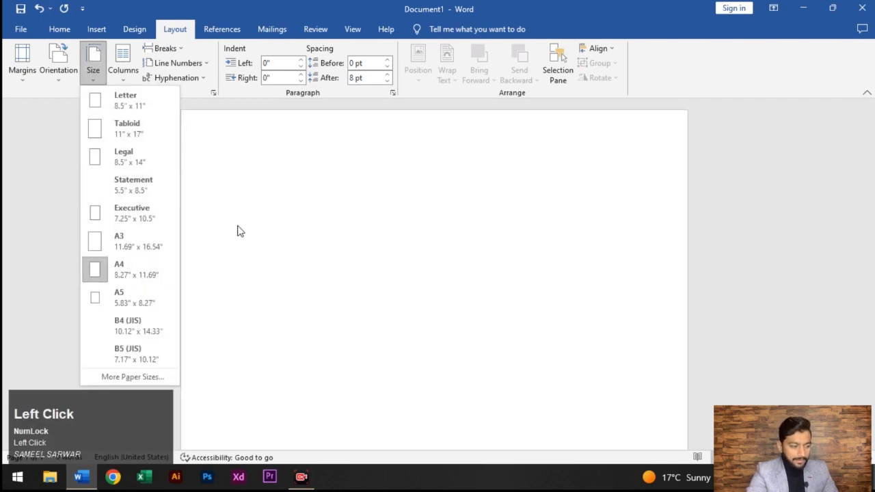
left_click(242, 208)
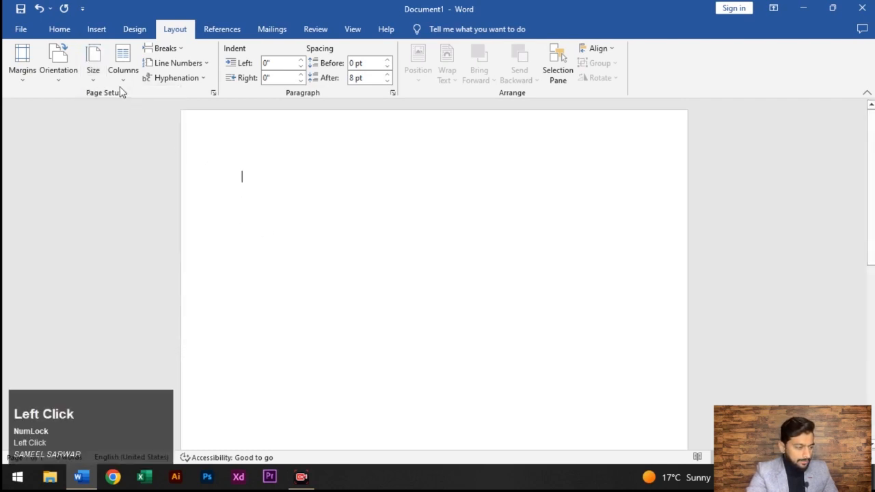
left_click(96, 76)
left_click(101, 72)
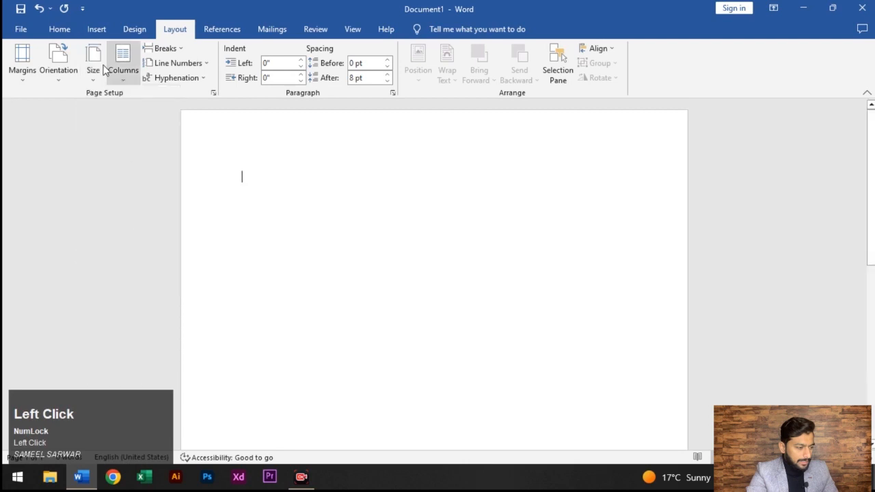
left_click(89, 76)
left_click(167, 97)
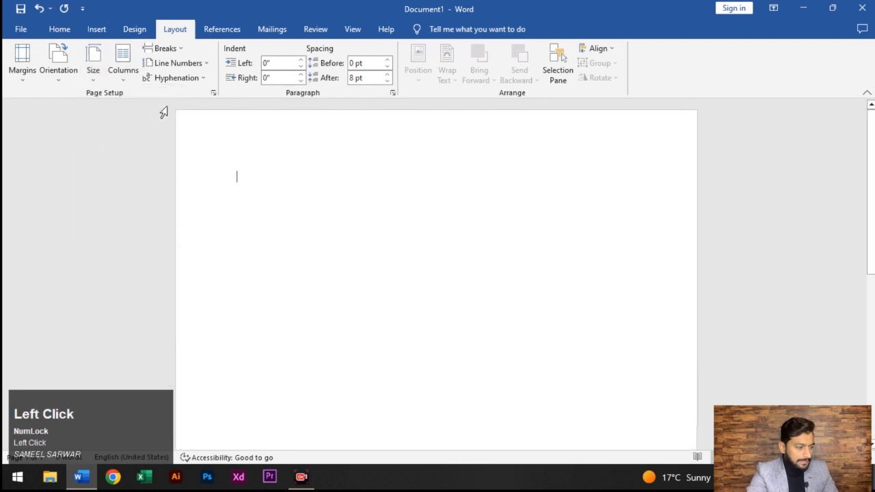
Look through the column presets, the table size grid and the line numbering options without applying any.
left_click(125, 79)
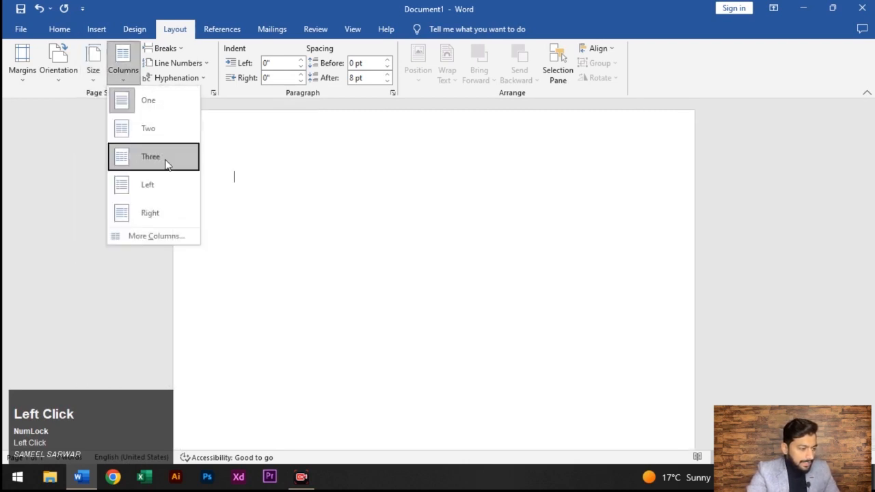
left_click(381, 202)
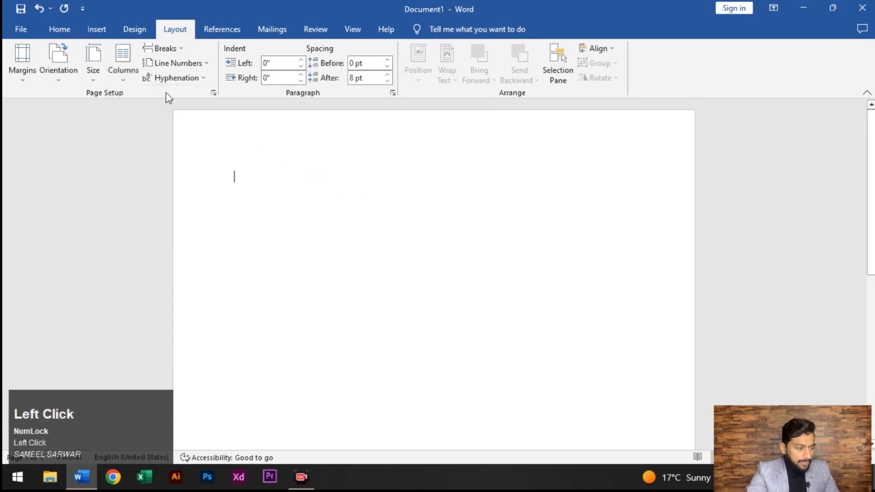
left_click(59, 29)
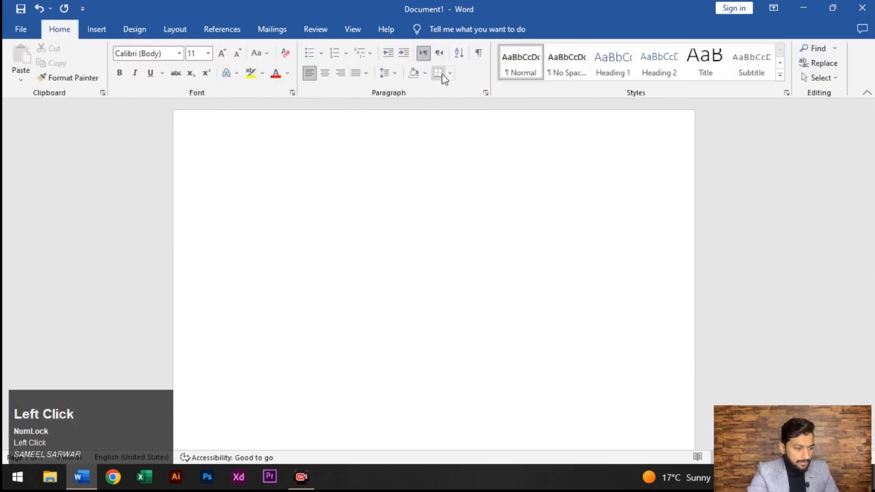
scroll(71, 77, "down", 1)
left_click(96, 69)
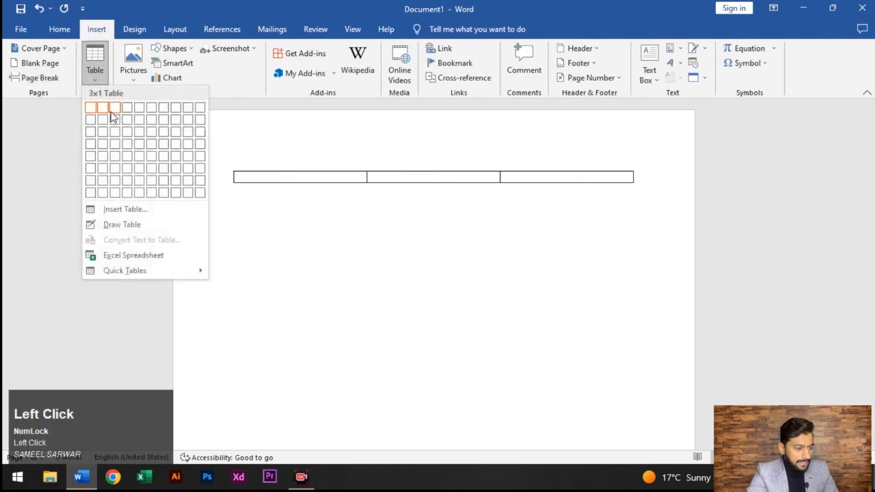
left_click(173, 29)
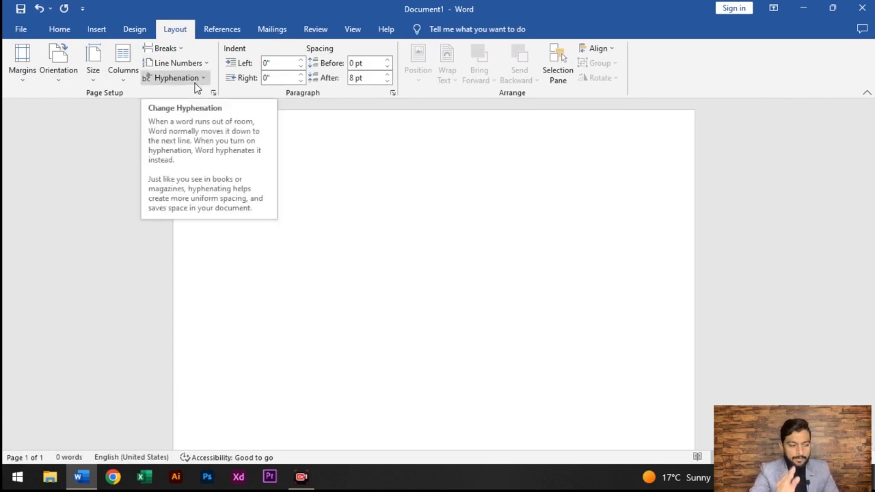
left_click(206, 64)
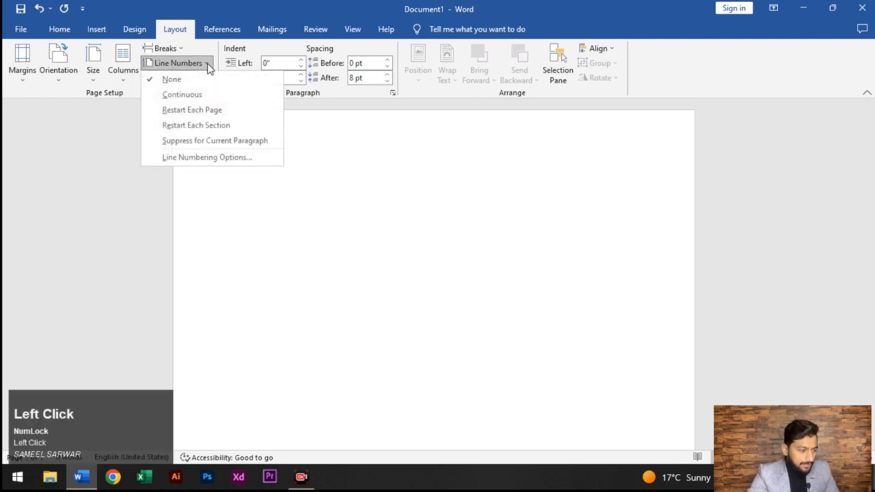
left_click(331, 164)
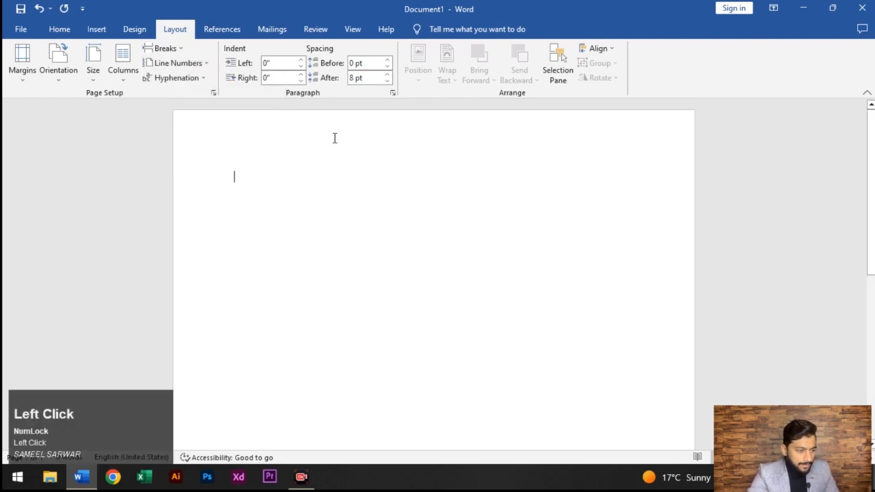
Run a spelling and grammar check on the document and dismiss its completion notice.
left_click(331, 30)
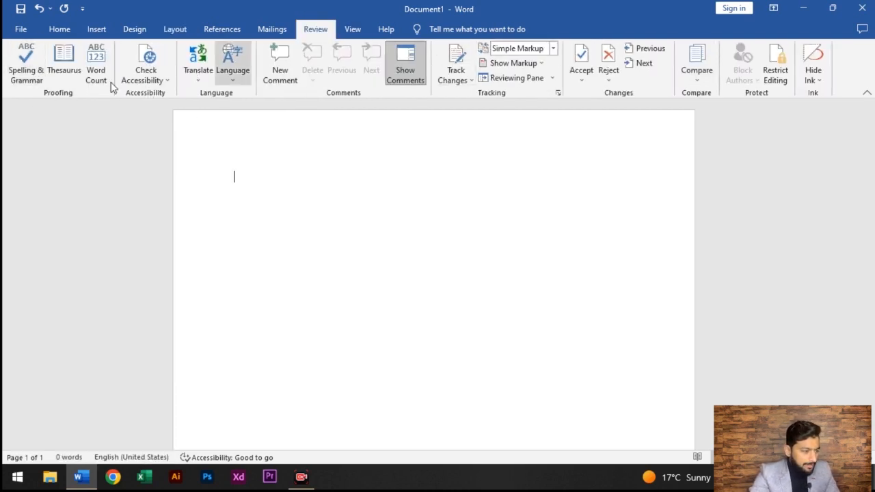
left_click(28, 76)
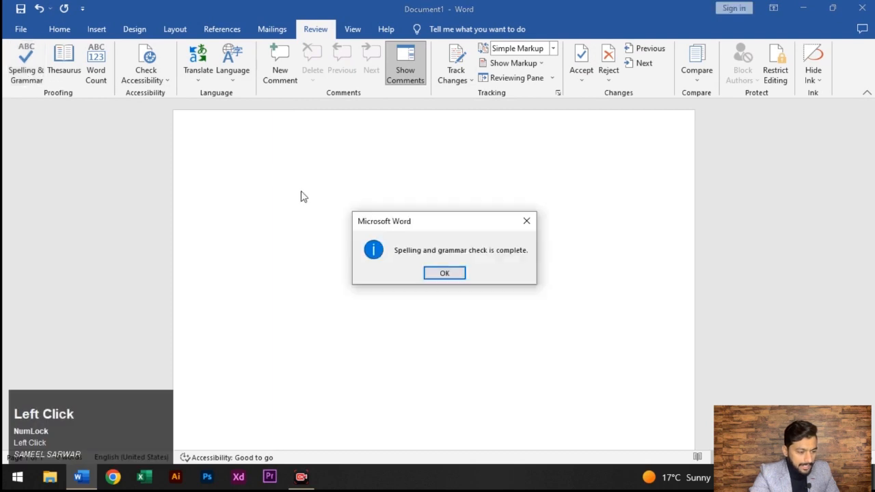
left_click(443, 274)
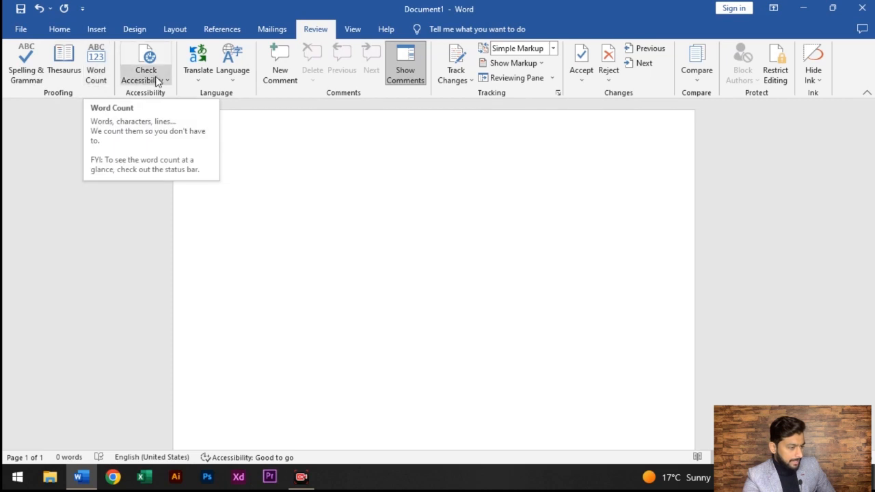
View the document in Read Mode and return it to the Print Layout view.
left_click(352, 28)
left_click(21, 74)
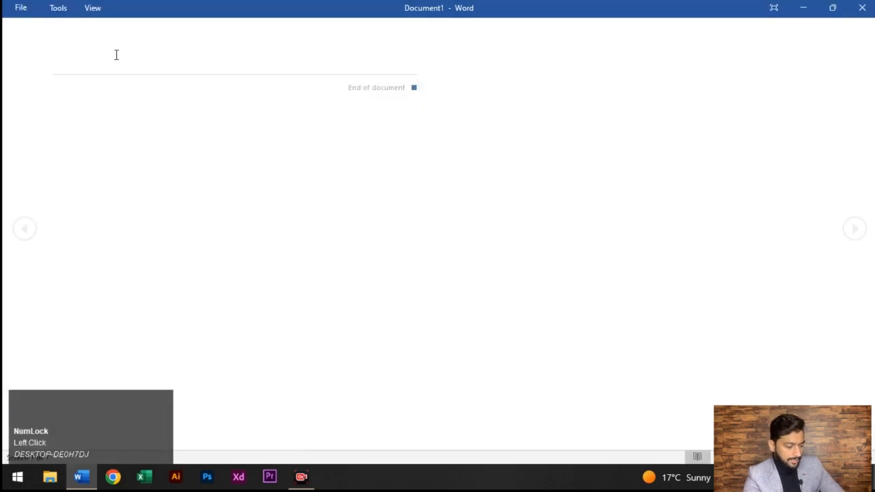
key("Escape")
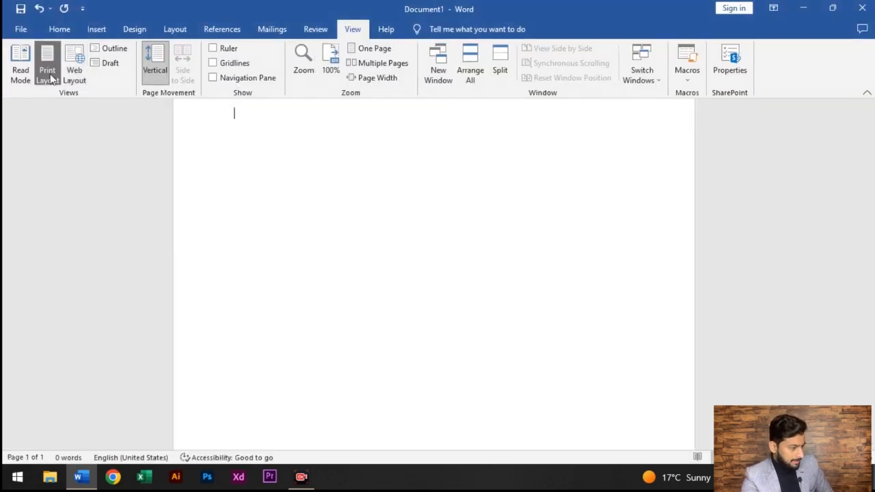
left_click(51, 79)
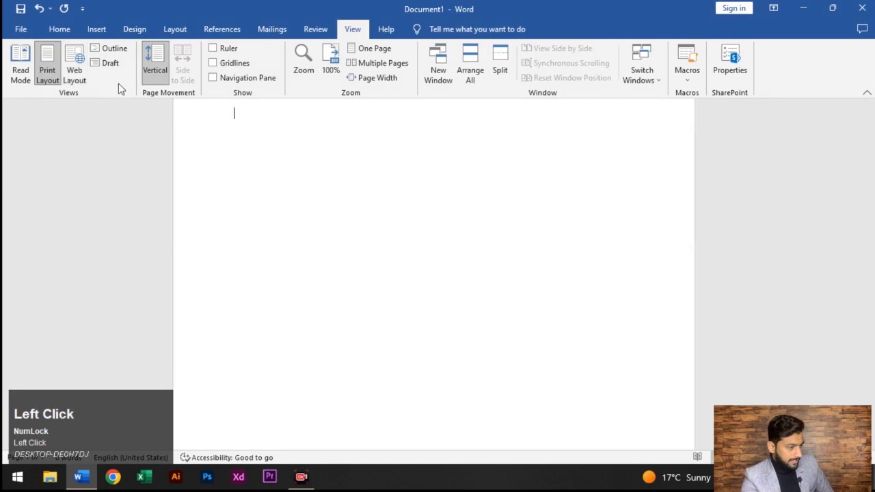
View the document in Web Layout and Read Mode, and return it to the Print Layout view.
left_click(79, 77)
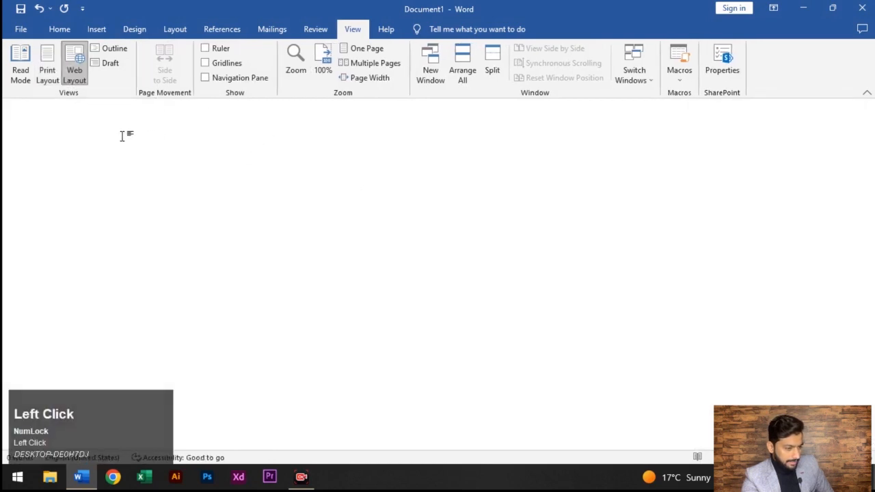
left_click(26, 71)
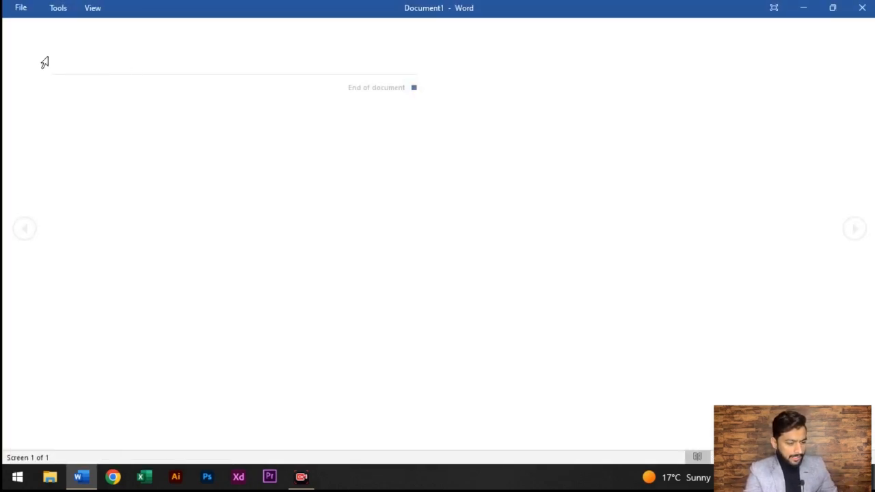
key("Escape")
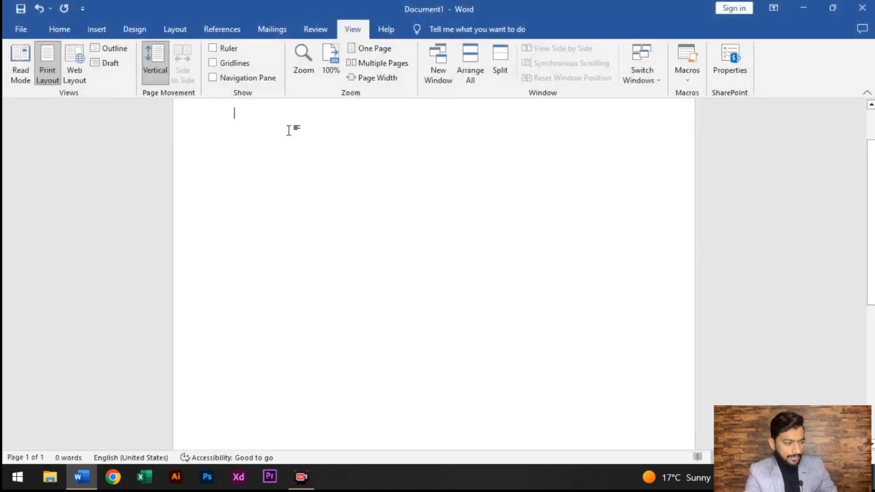
Show and hide the ruler, and show the gridlines across the page before hiding them again.
left_click(214, 52)
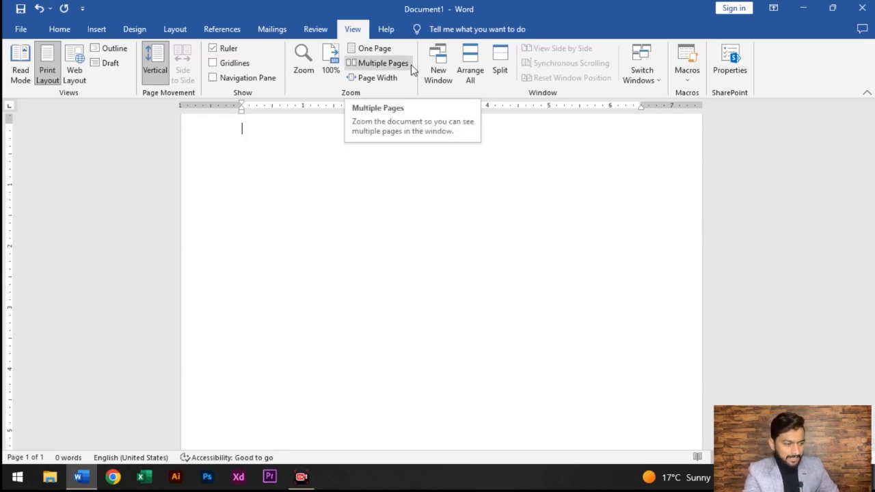
left_click(214, 50)
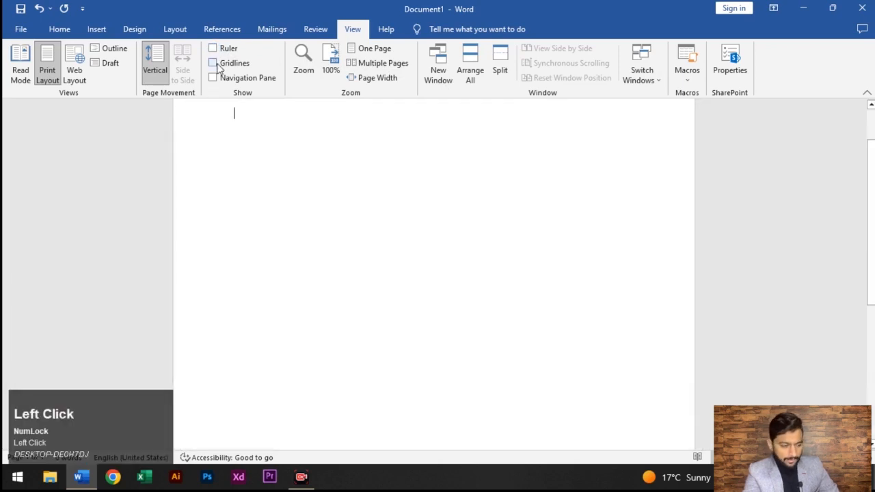
left_click(214, 63)
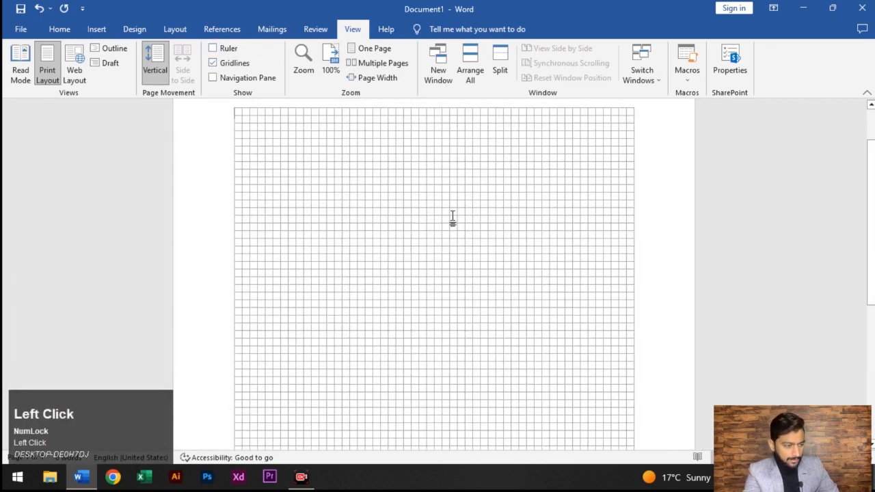
scroll(464, 295, "up", 1)
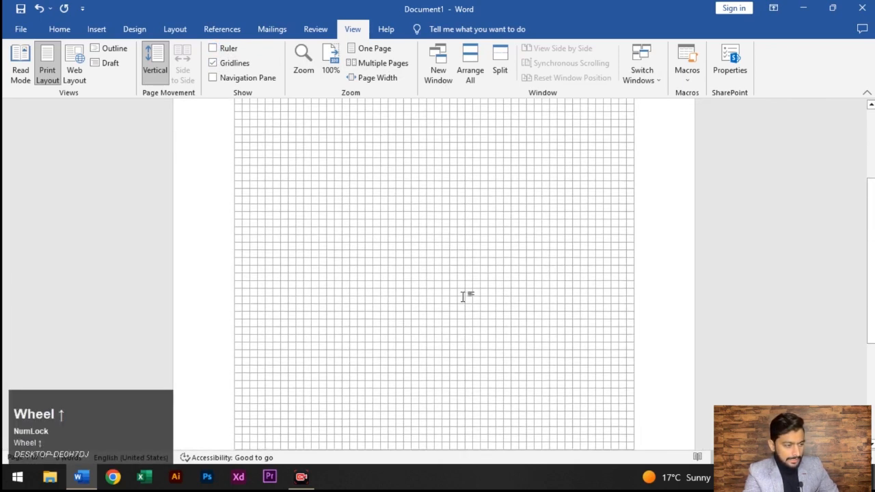
left_click(214, 63)
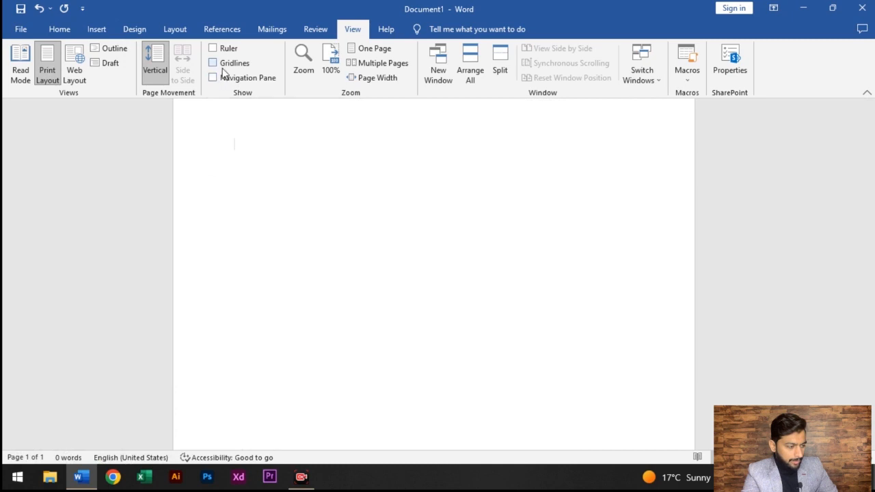
Open the Navigation Pane, place the cursor in its search field, and close the pane again.
left_click(212, 78)
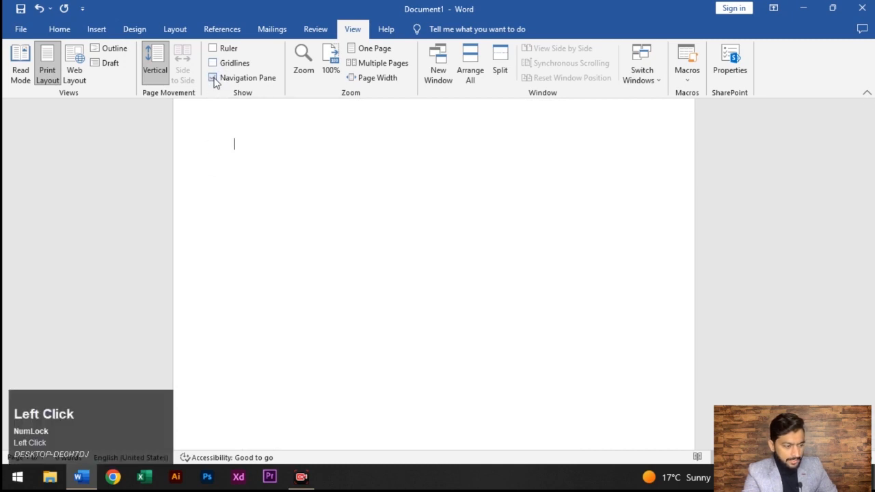
left_click(66, 139)
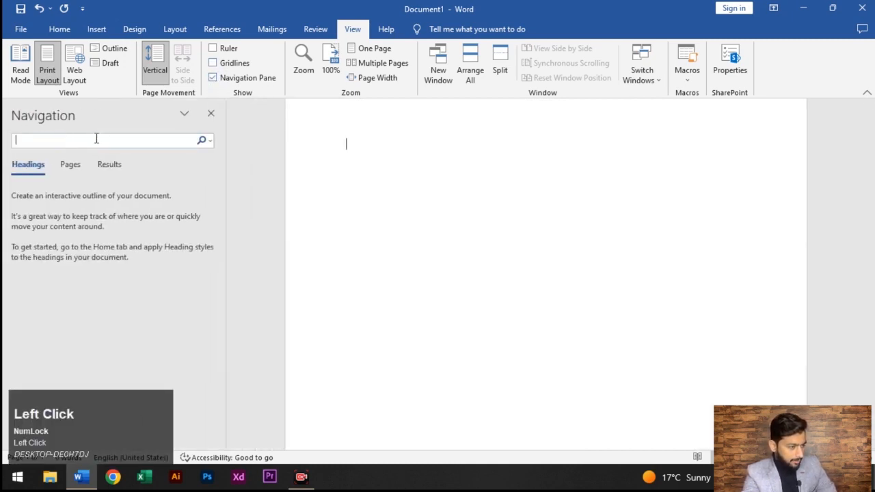
left_click(212, 78)
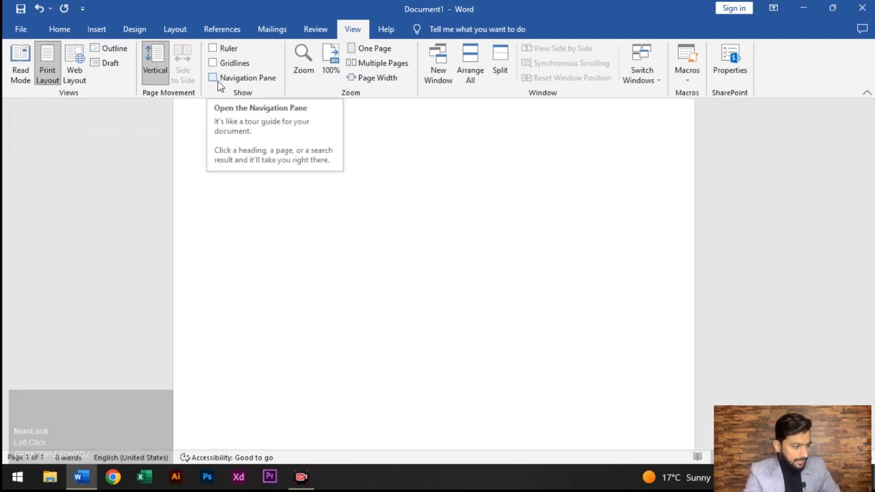
left_click(216, 80)
left_click(215, 80)
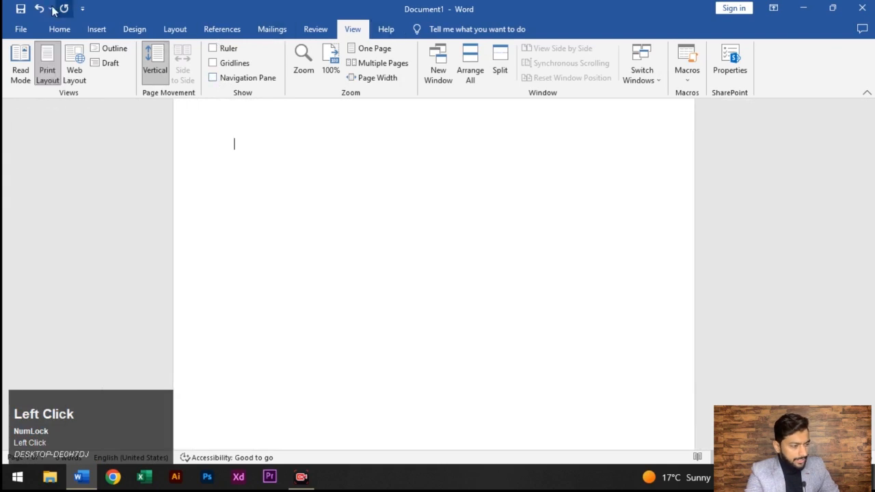
Open the Save As dialog, look through the Documents folder, and cancel without saving to return to the document.
left_click(21, 29)
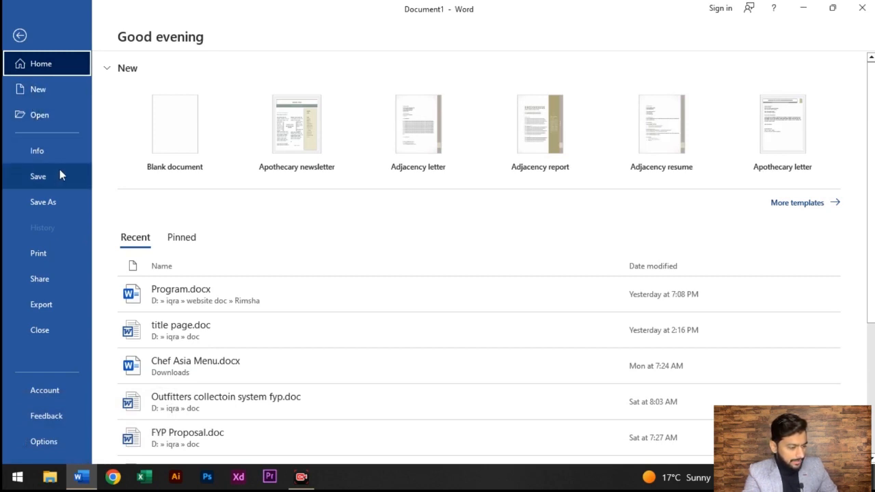
left_click(55, 212)
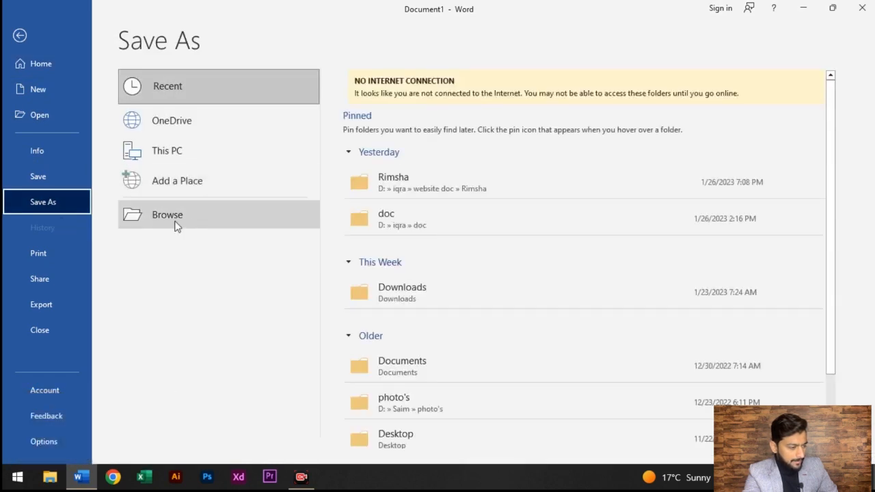
left_click(175, 222)
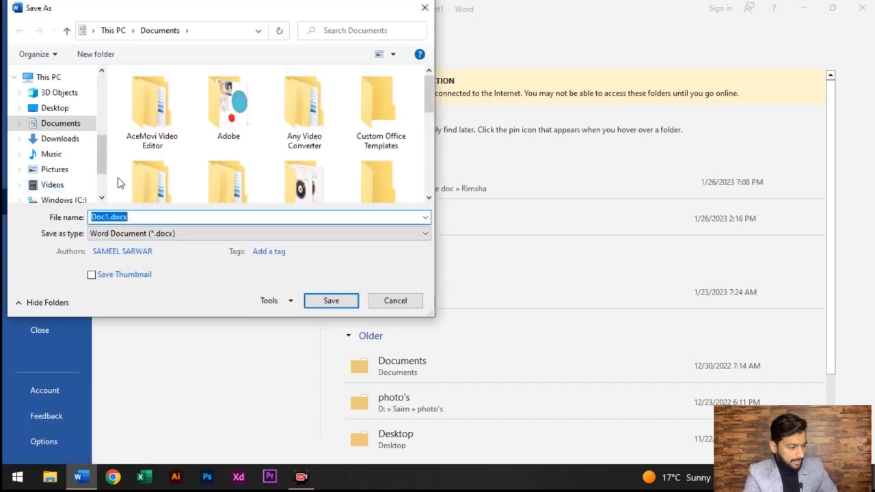
scroll(118, 182, "down", 5)
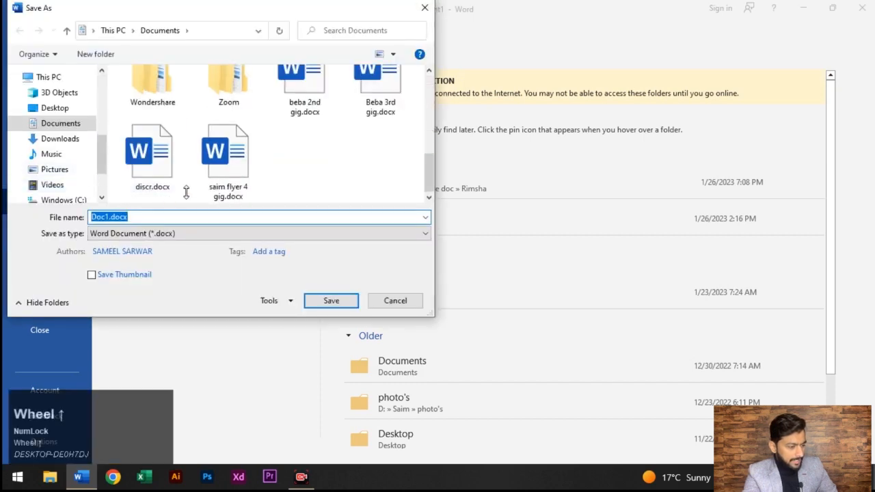
scroll(169, 199, "up", 5)
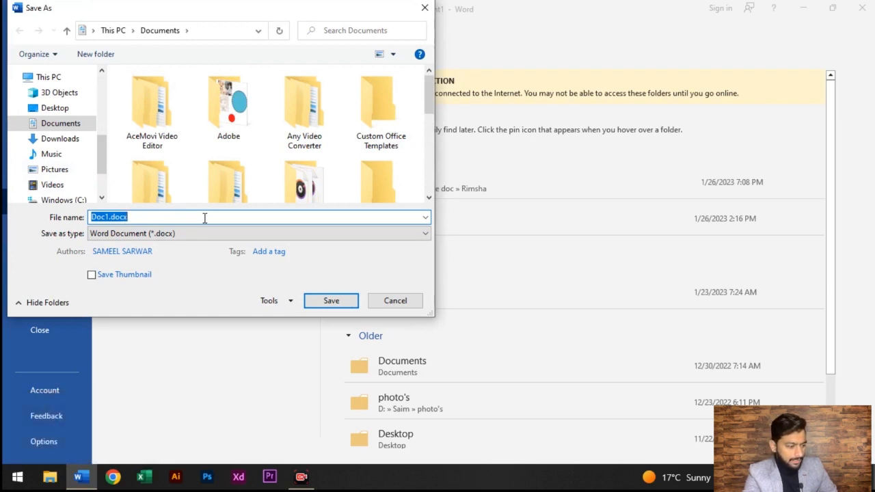
left_click(395, 301)
left_click(34, 32)
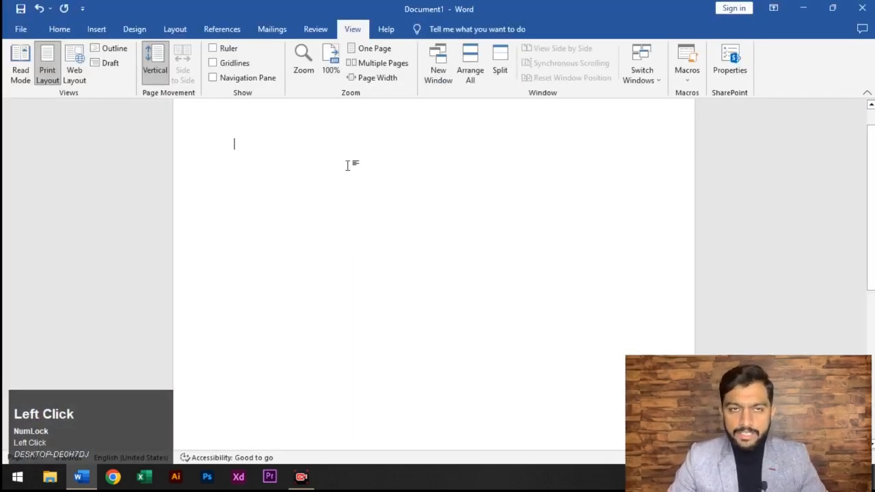